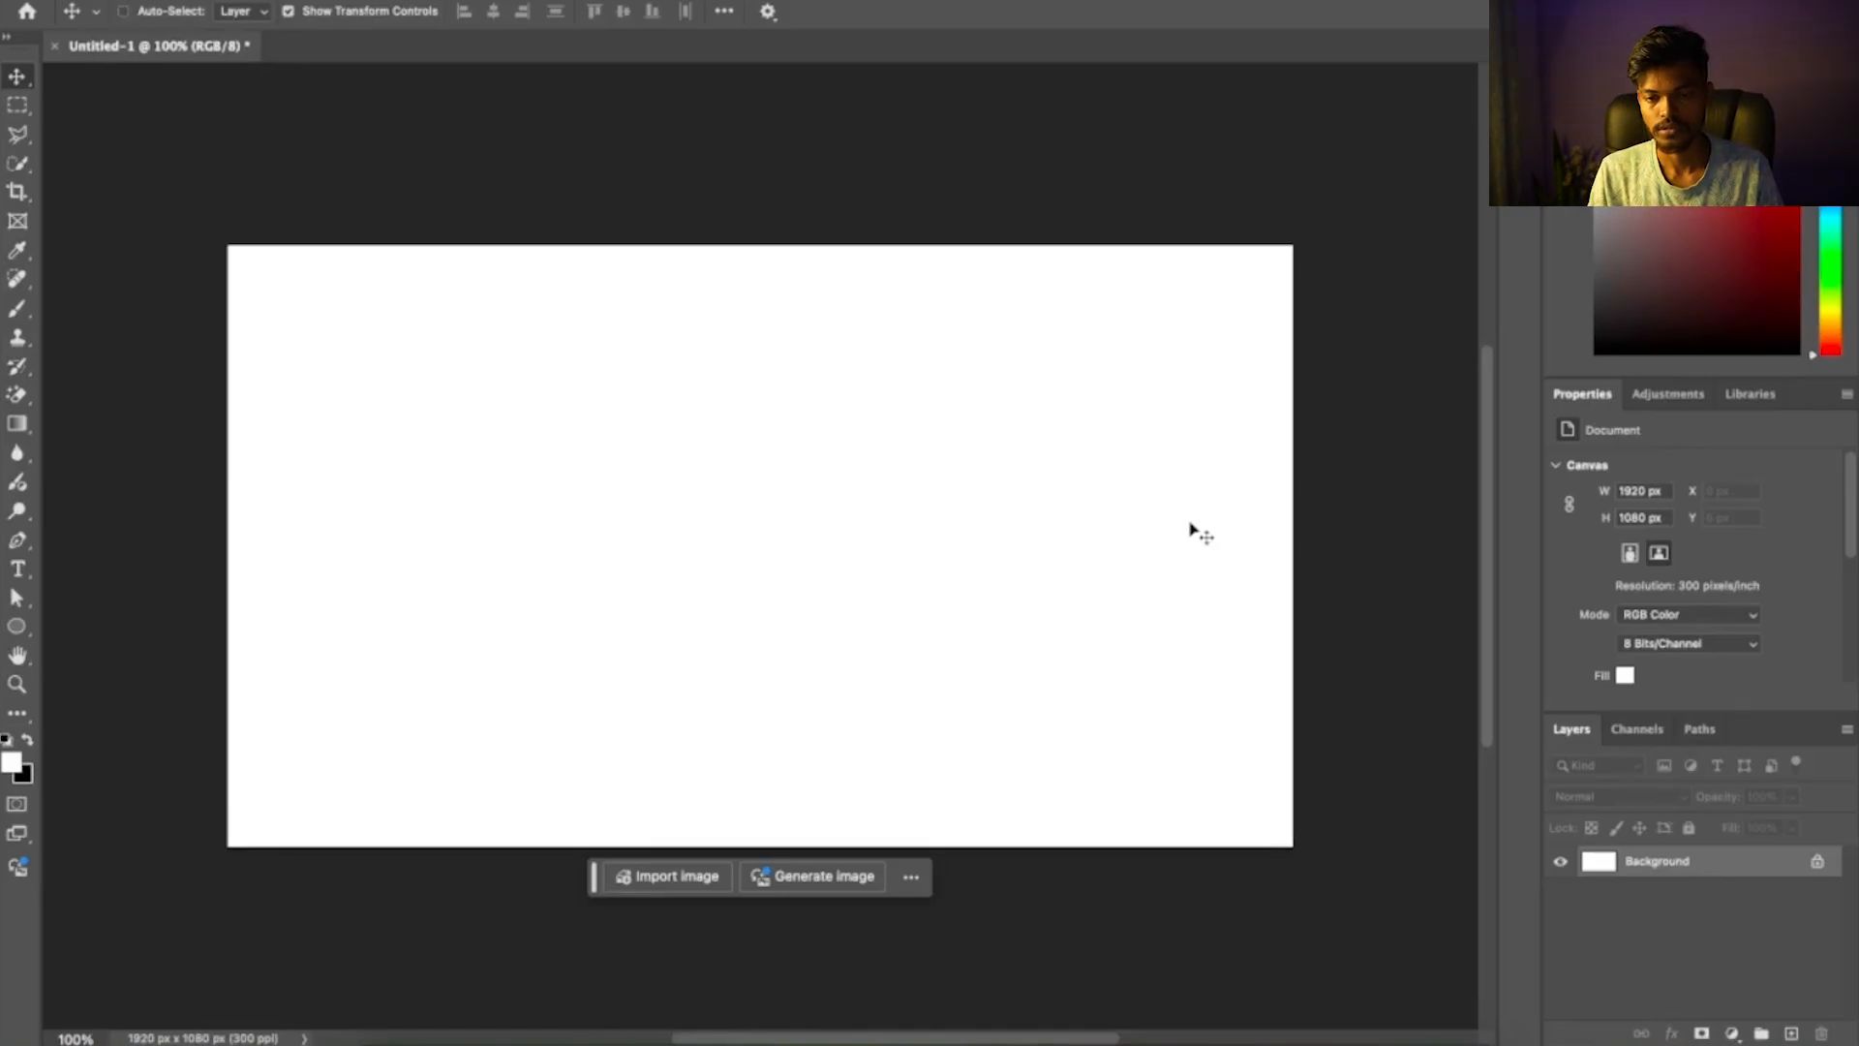
# Bring the skyscraper photo into the canvas, enlarge it to about 5.48% scale and rotate it 90 degrees clockwise
pyautogui.press('super+z')
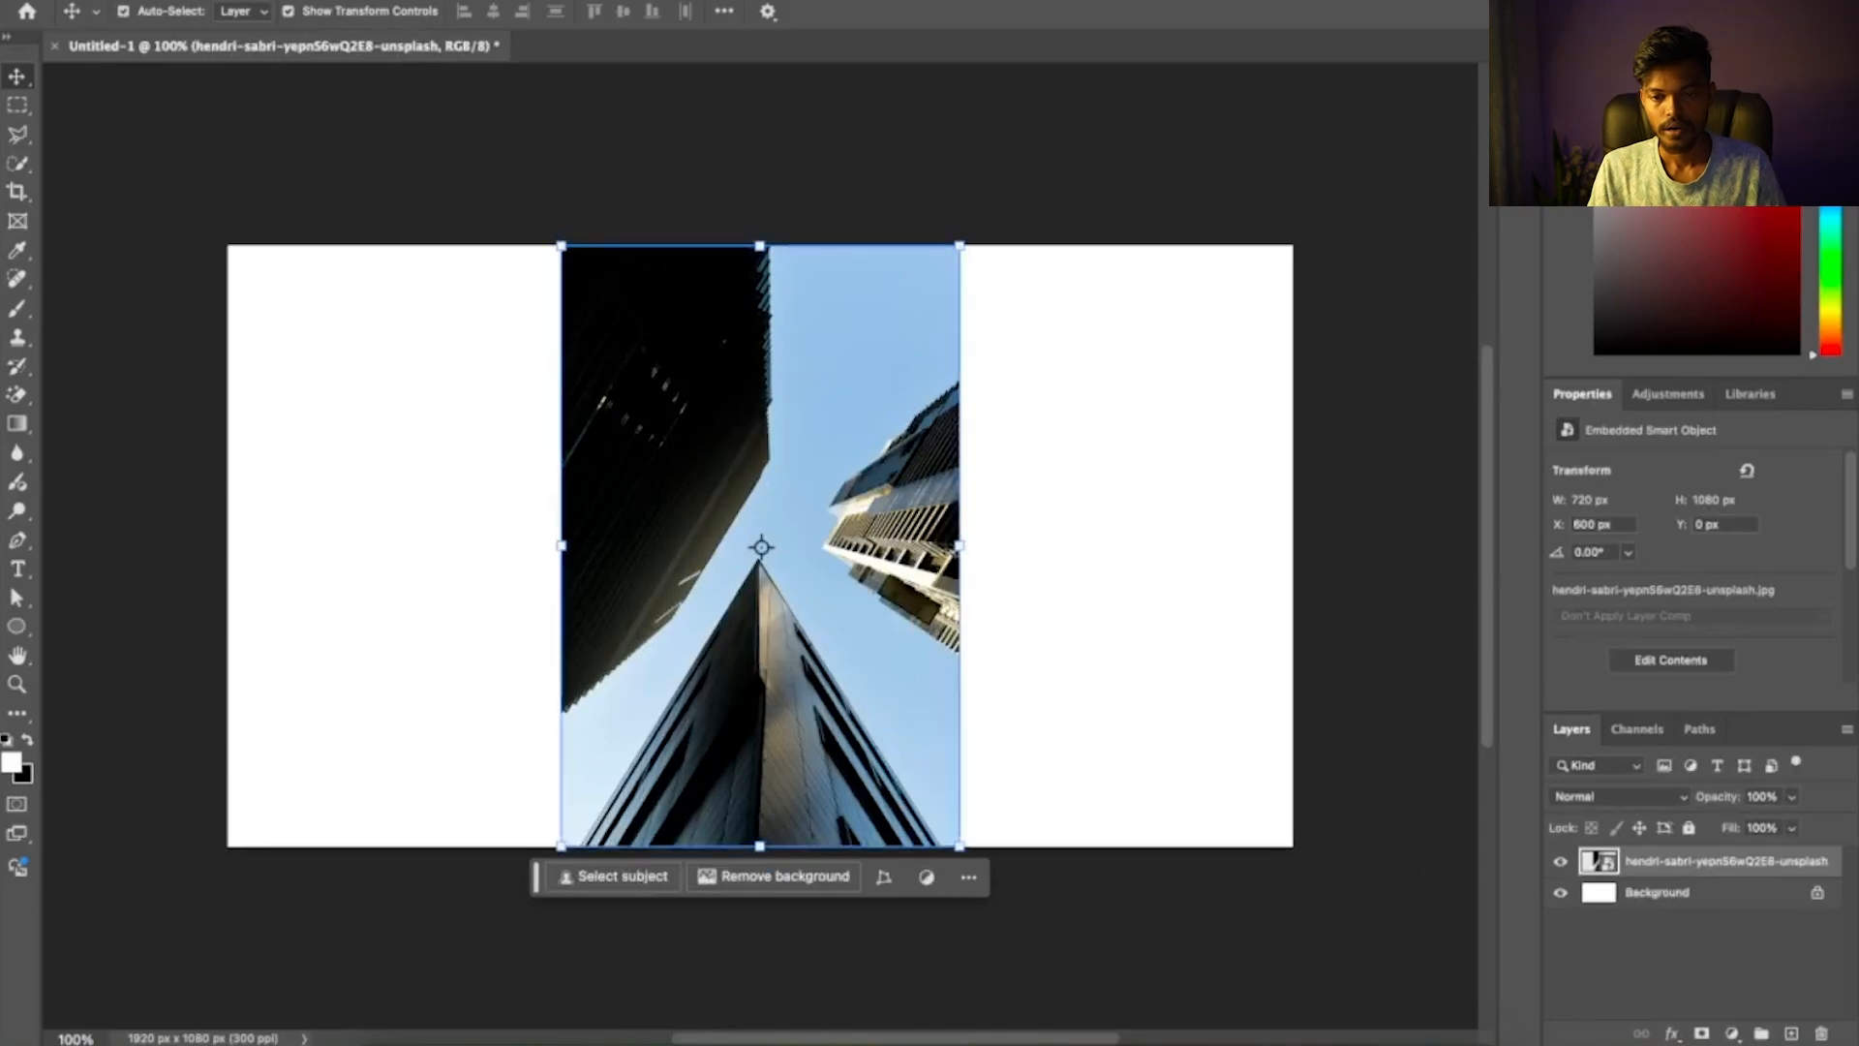
pyautogui.moveTo(958, 545); pyautogui.dragTo(1013, 557)
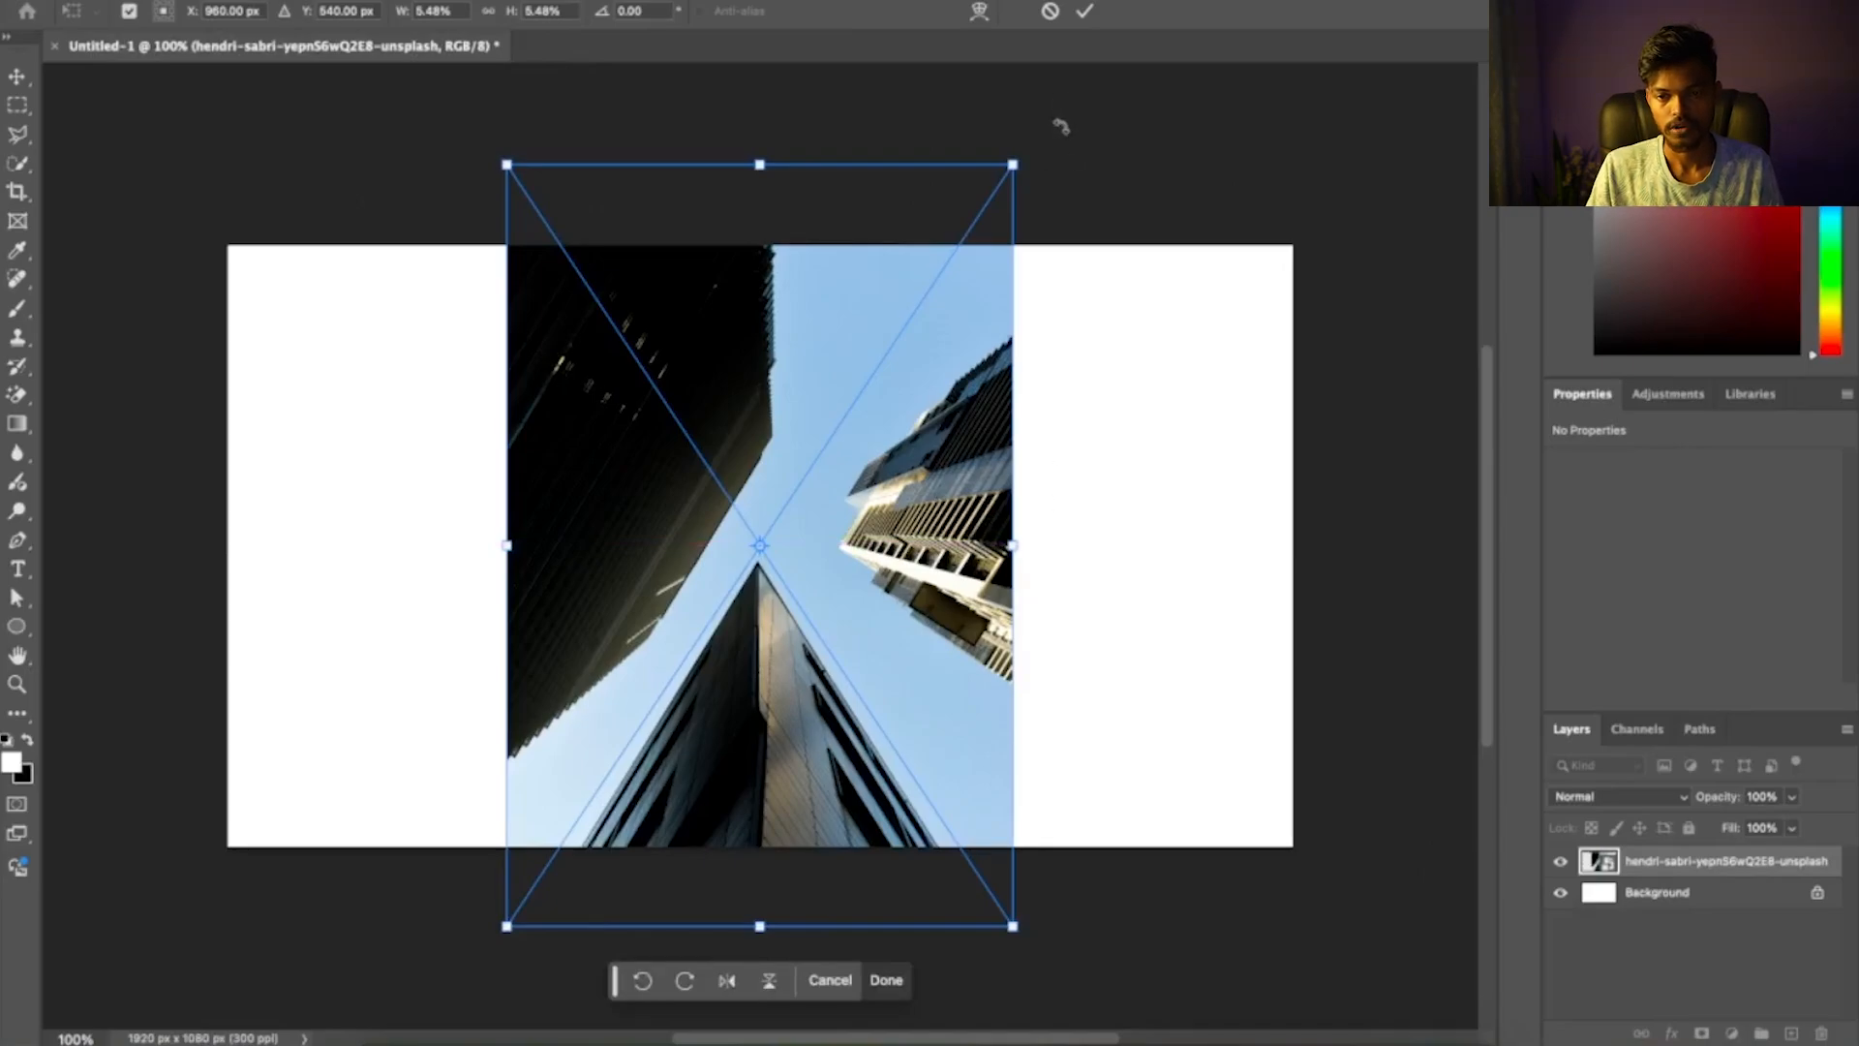
pyautogui.moveTo(1029, 139); pyautogui.dragTo(1121, 792)
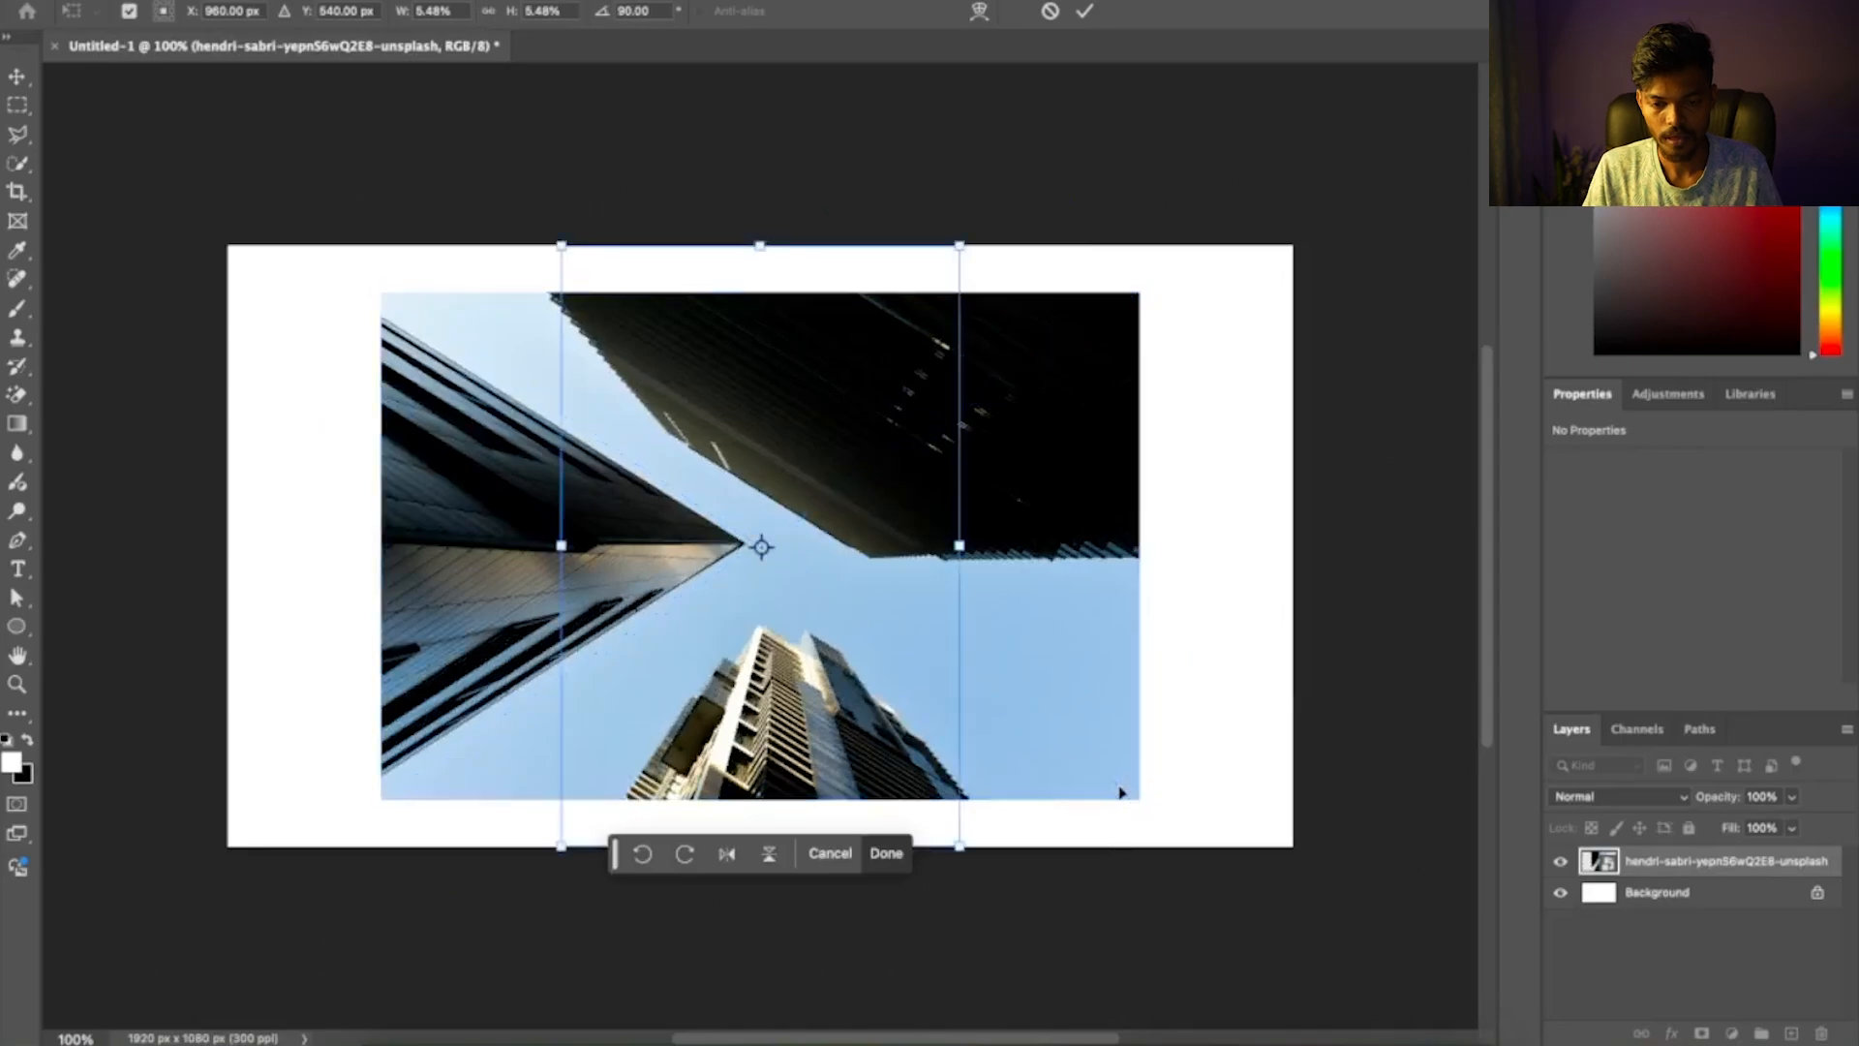
pyautogui.press('Return')
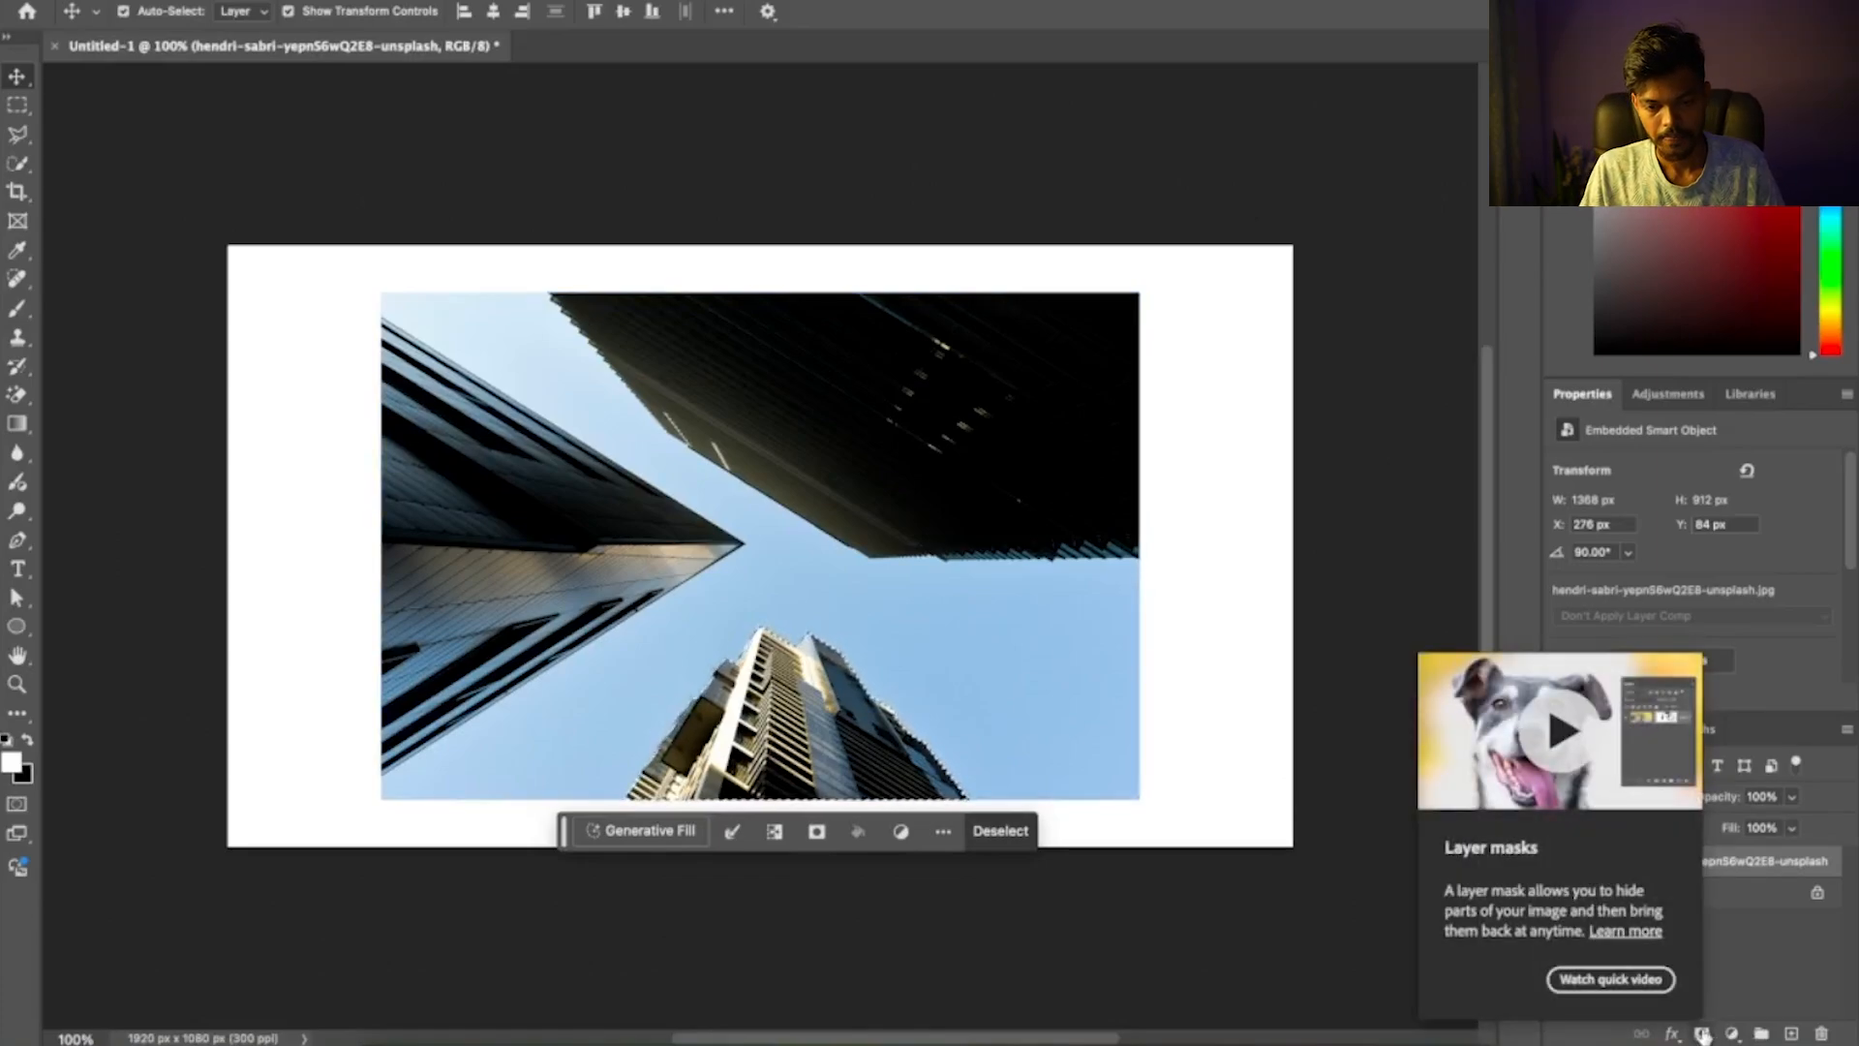
# Add a layer mask to the photo that isolates the building at its lower edge
pyautogui.click(1702, 1034)
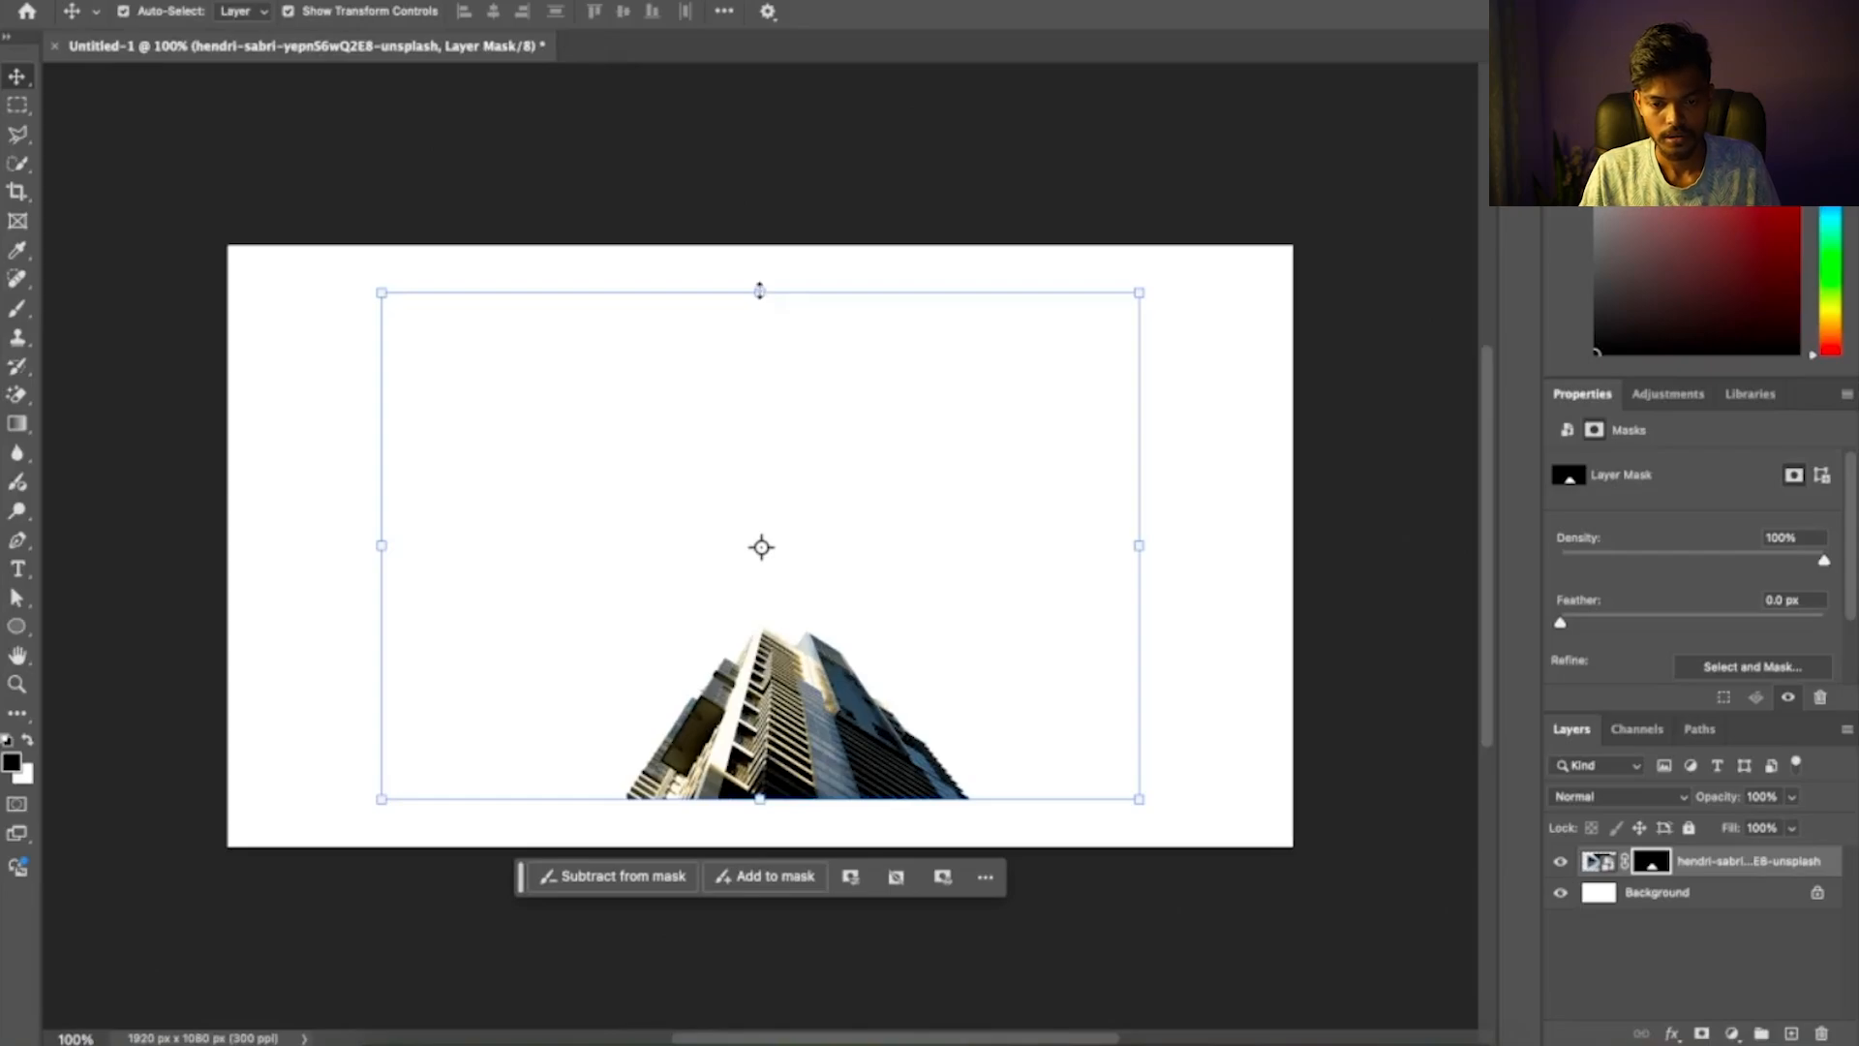
# Enlarge the masked building to about 242% and position it roughly centred against the canvas's lower edge
pyautogui.moveTo(759, 290); pyautogui.dragTo(717, 37)
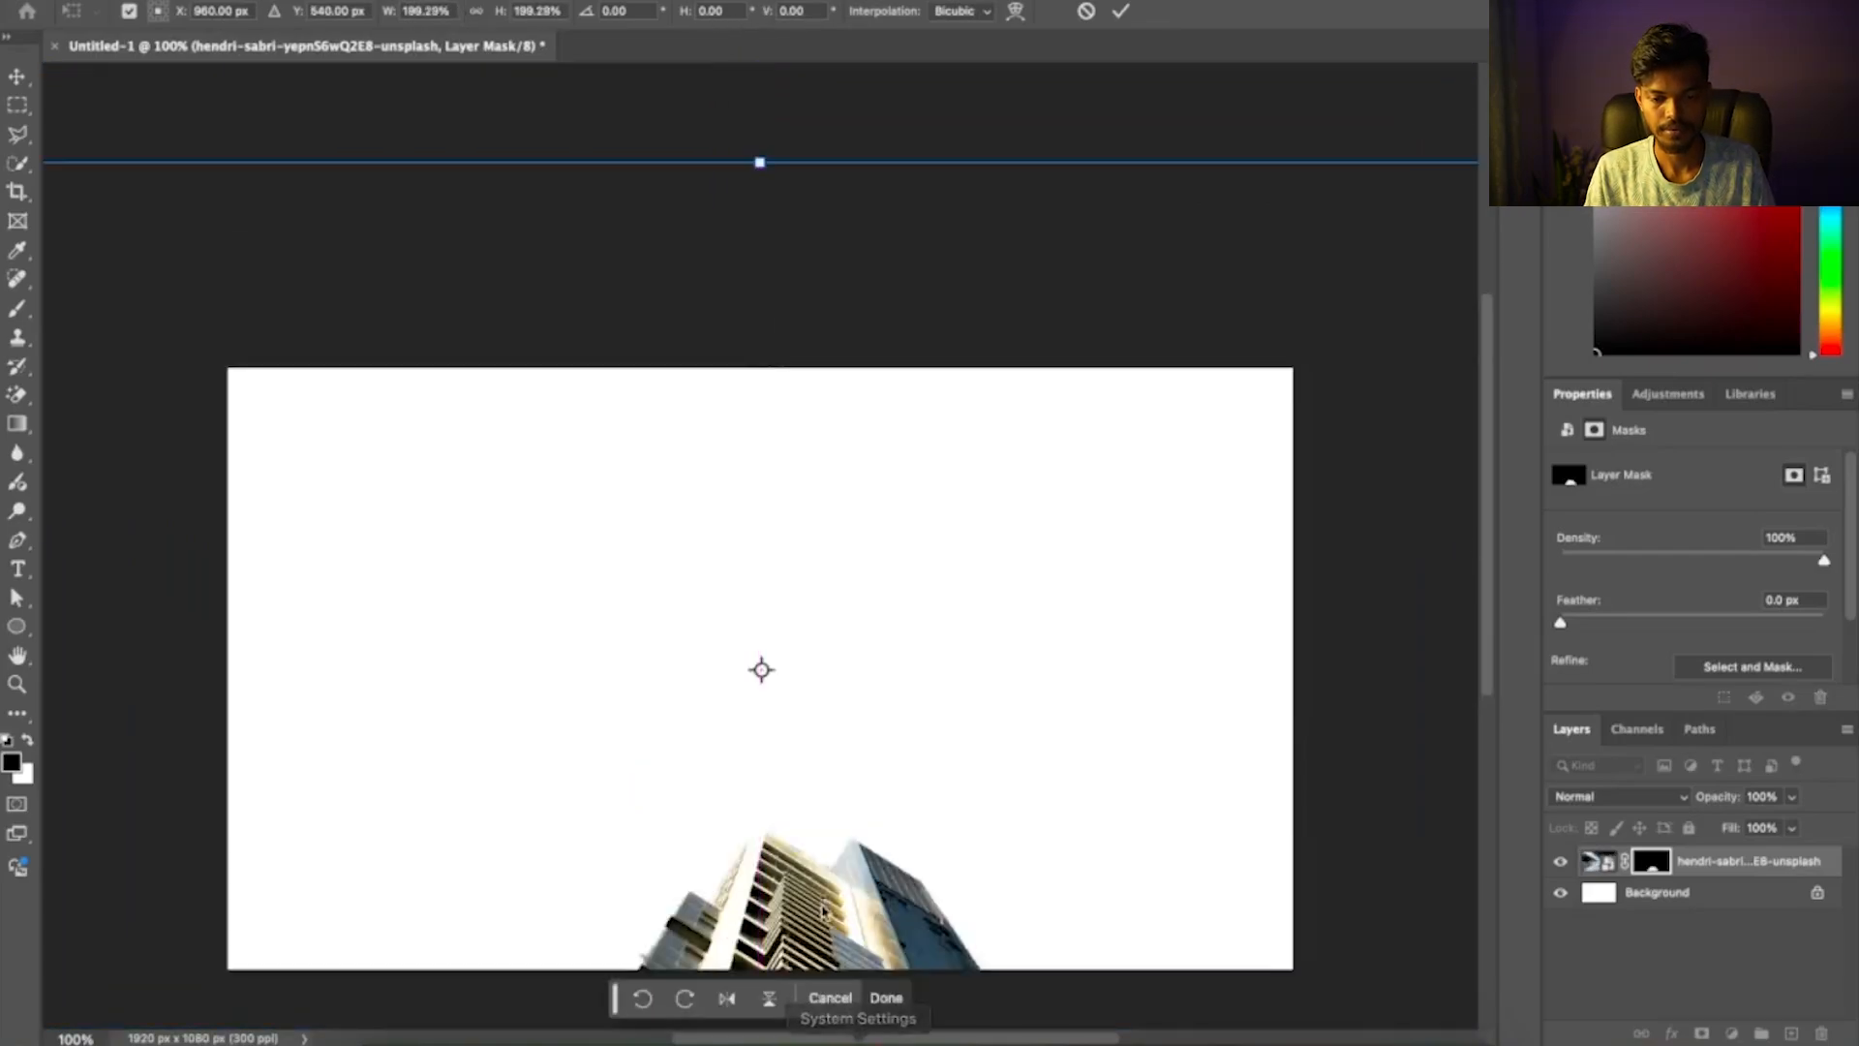
pyautogui.moveTo(828, 885); pyautogui.dragTo(860, 792)
pyautogui.hotkey('ctrl', '0')
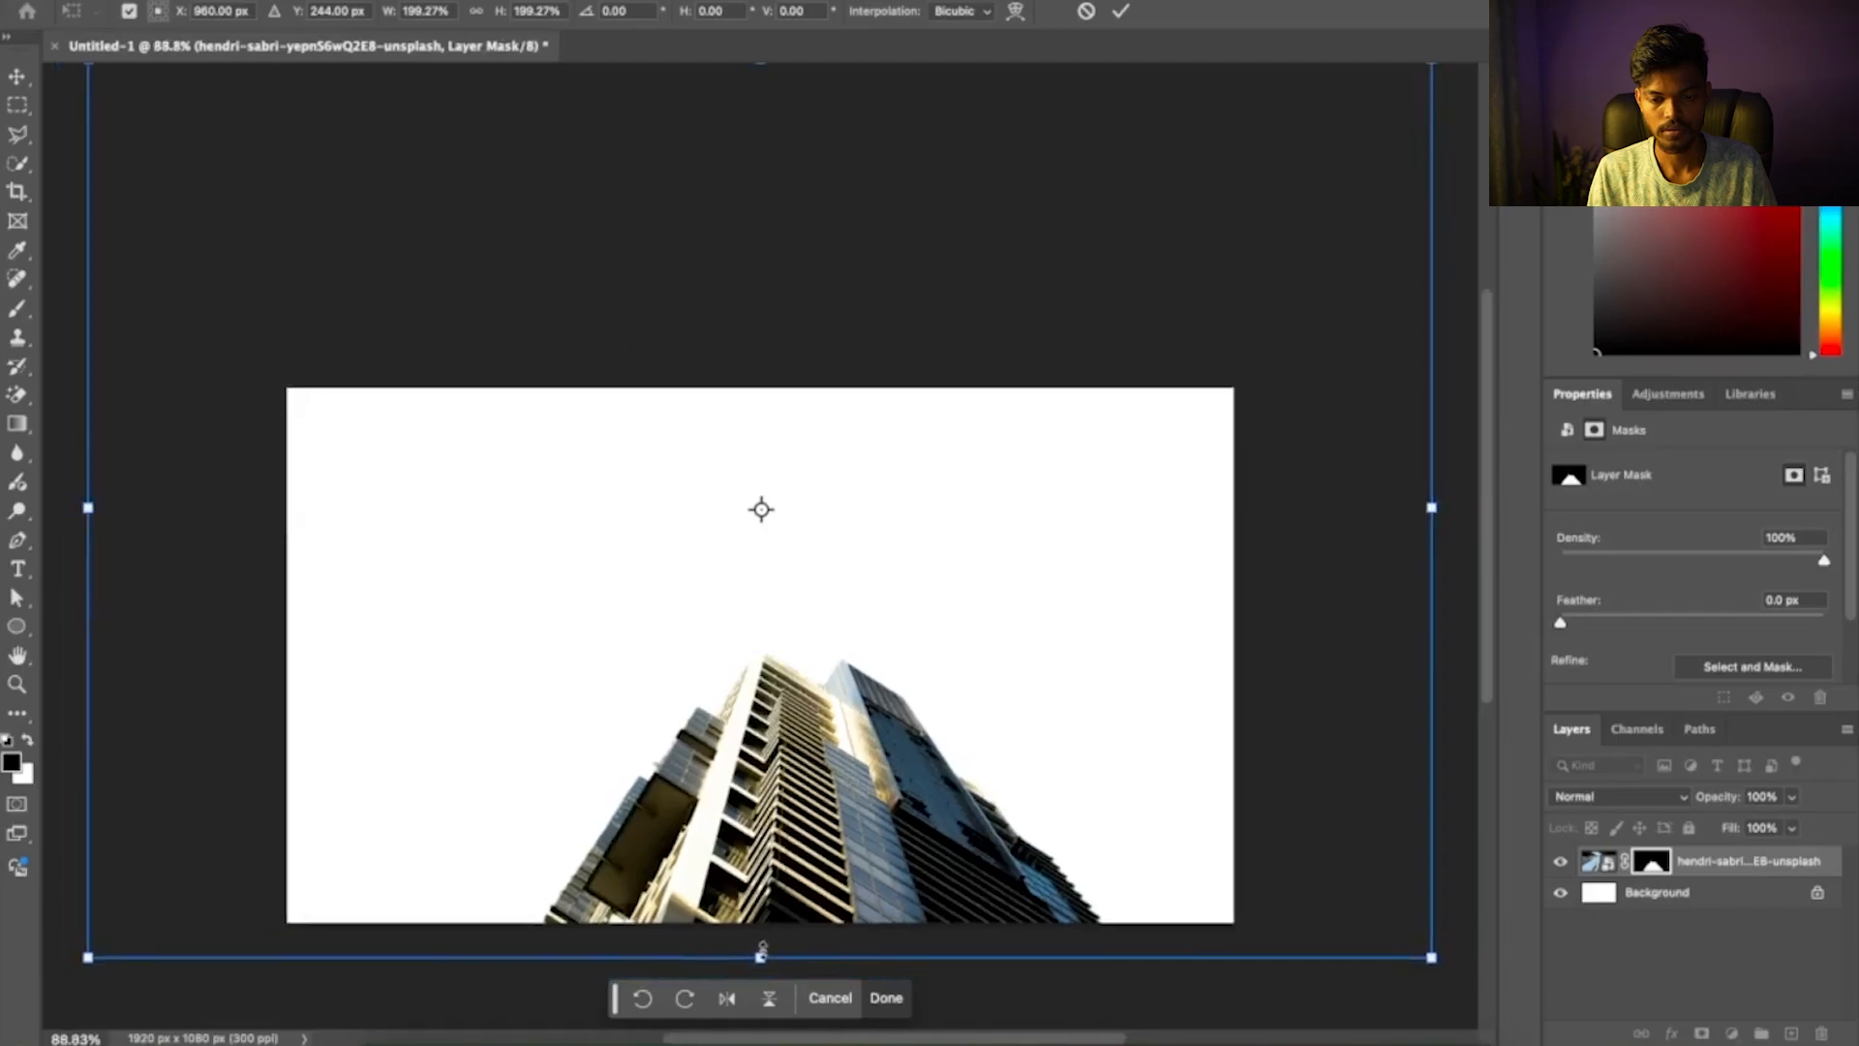
pyautogui.moveTo(760, 955); pyautogui.dragTo(761, 1038)
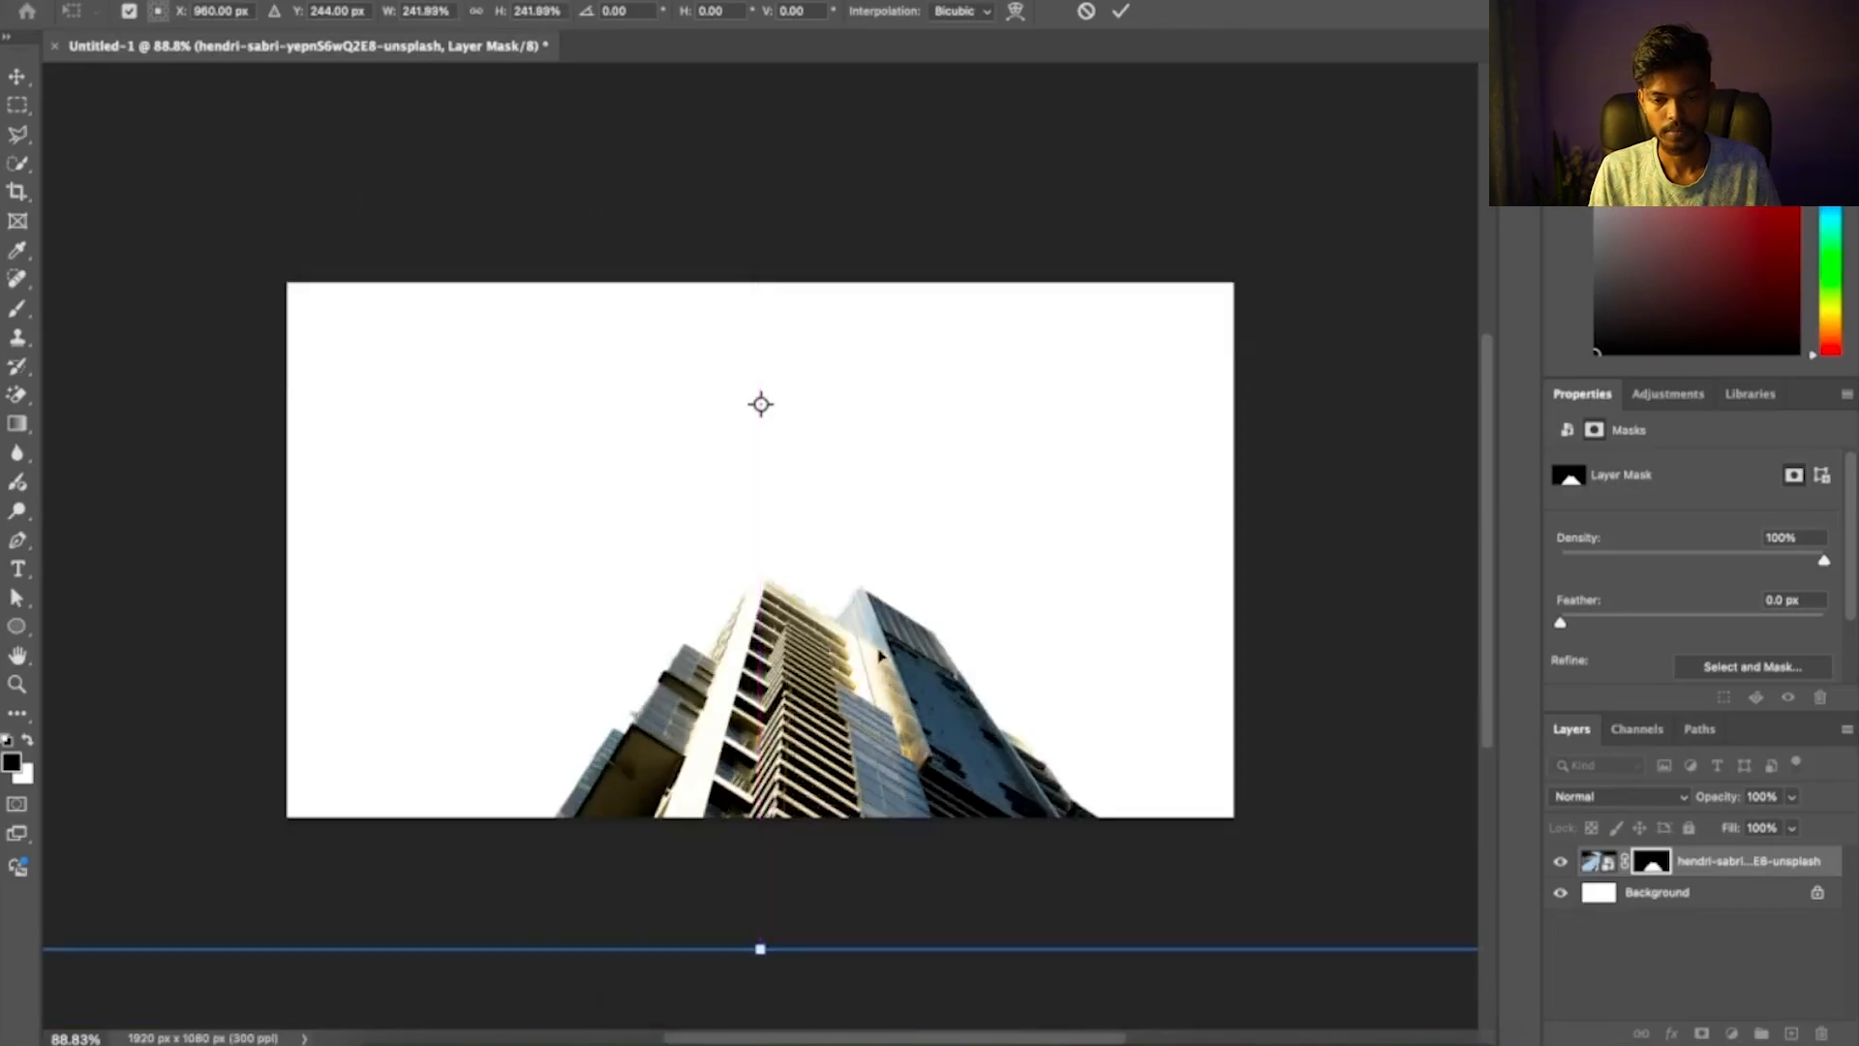
pyautogui.moveTo(879, 655); pyautogui.dragTo(871, 612)
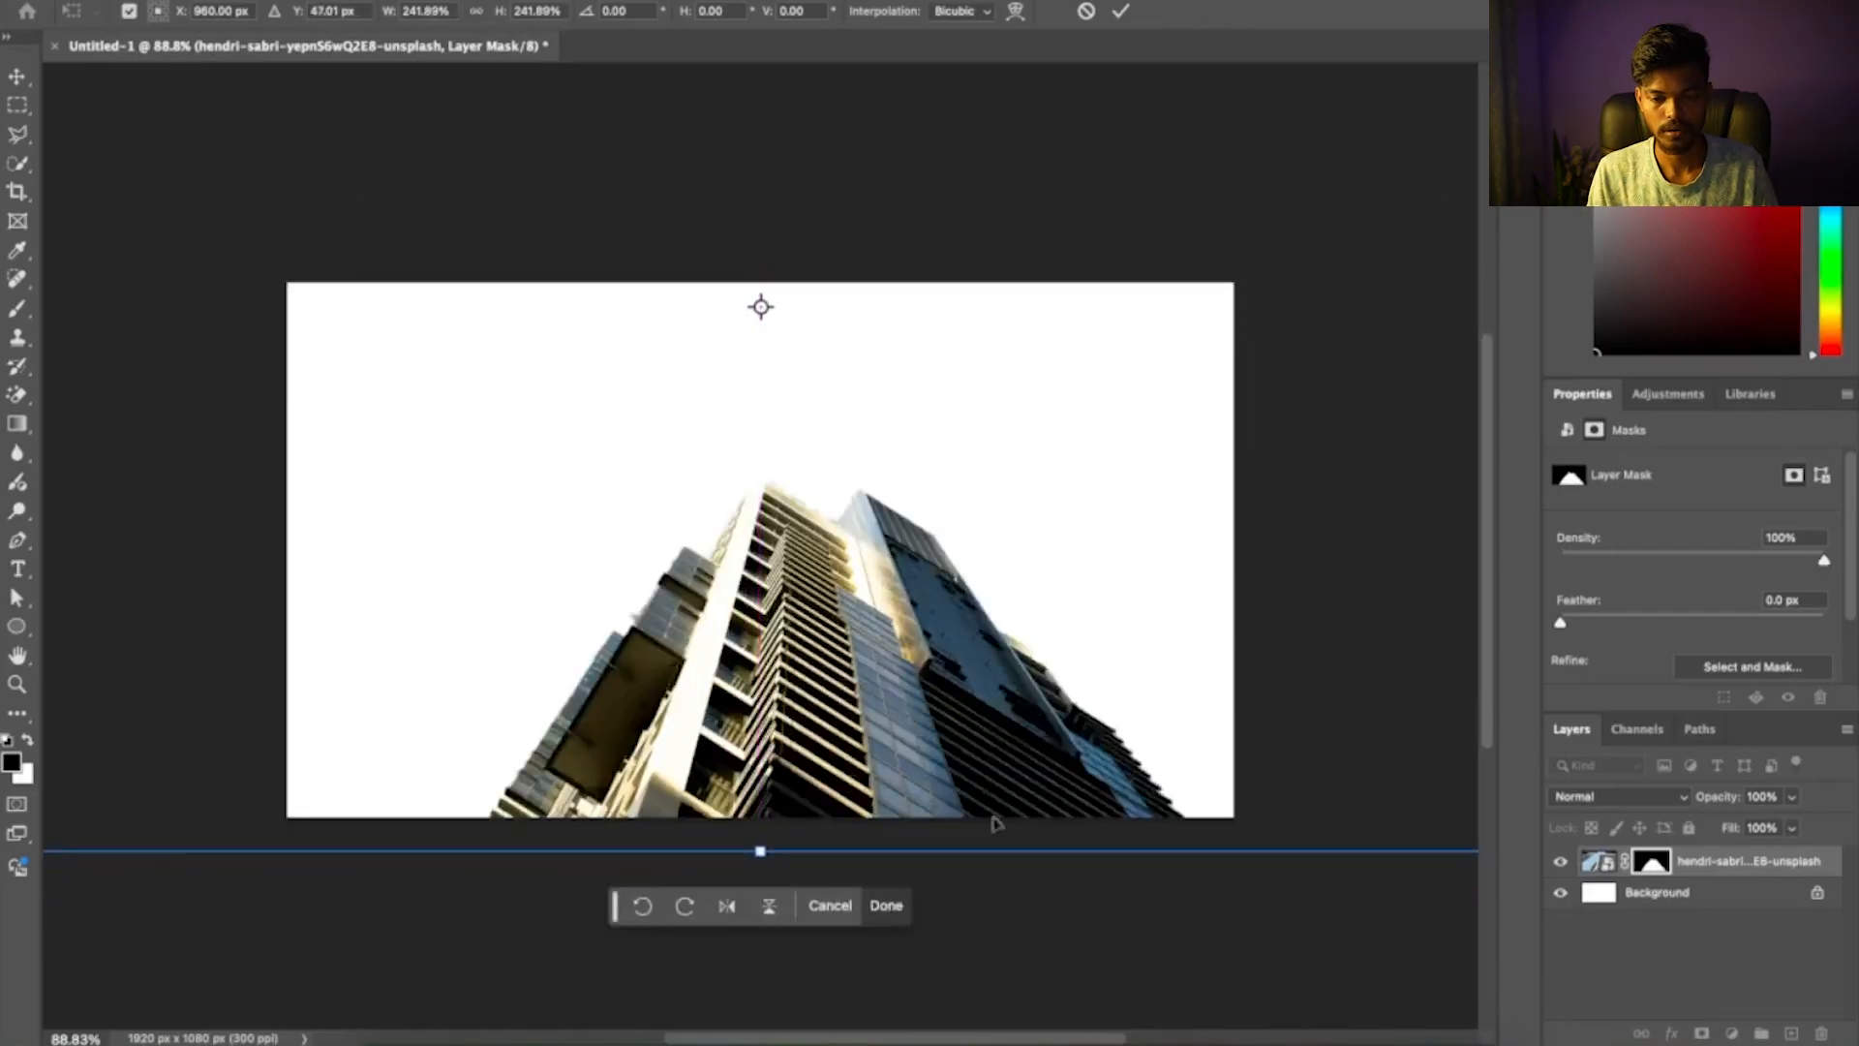
pyautogui.moveTo(1044, 794); pyautogui.dragTo(984, 799)
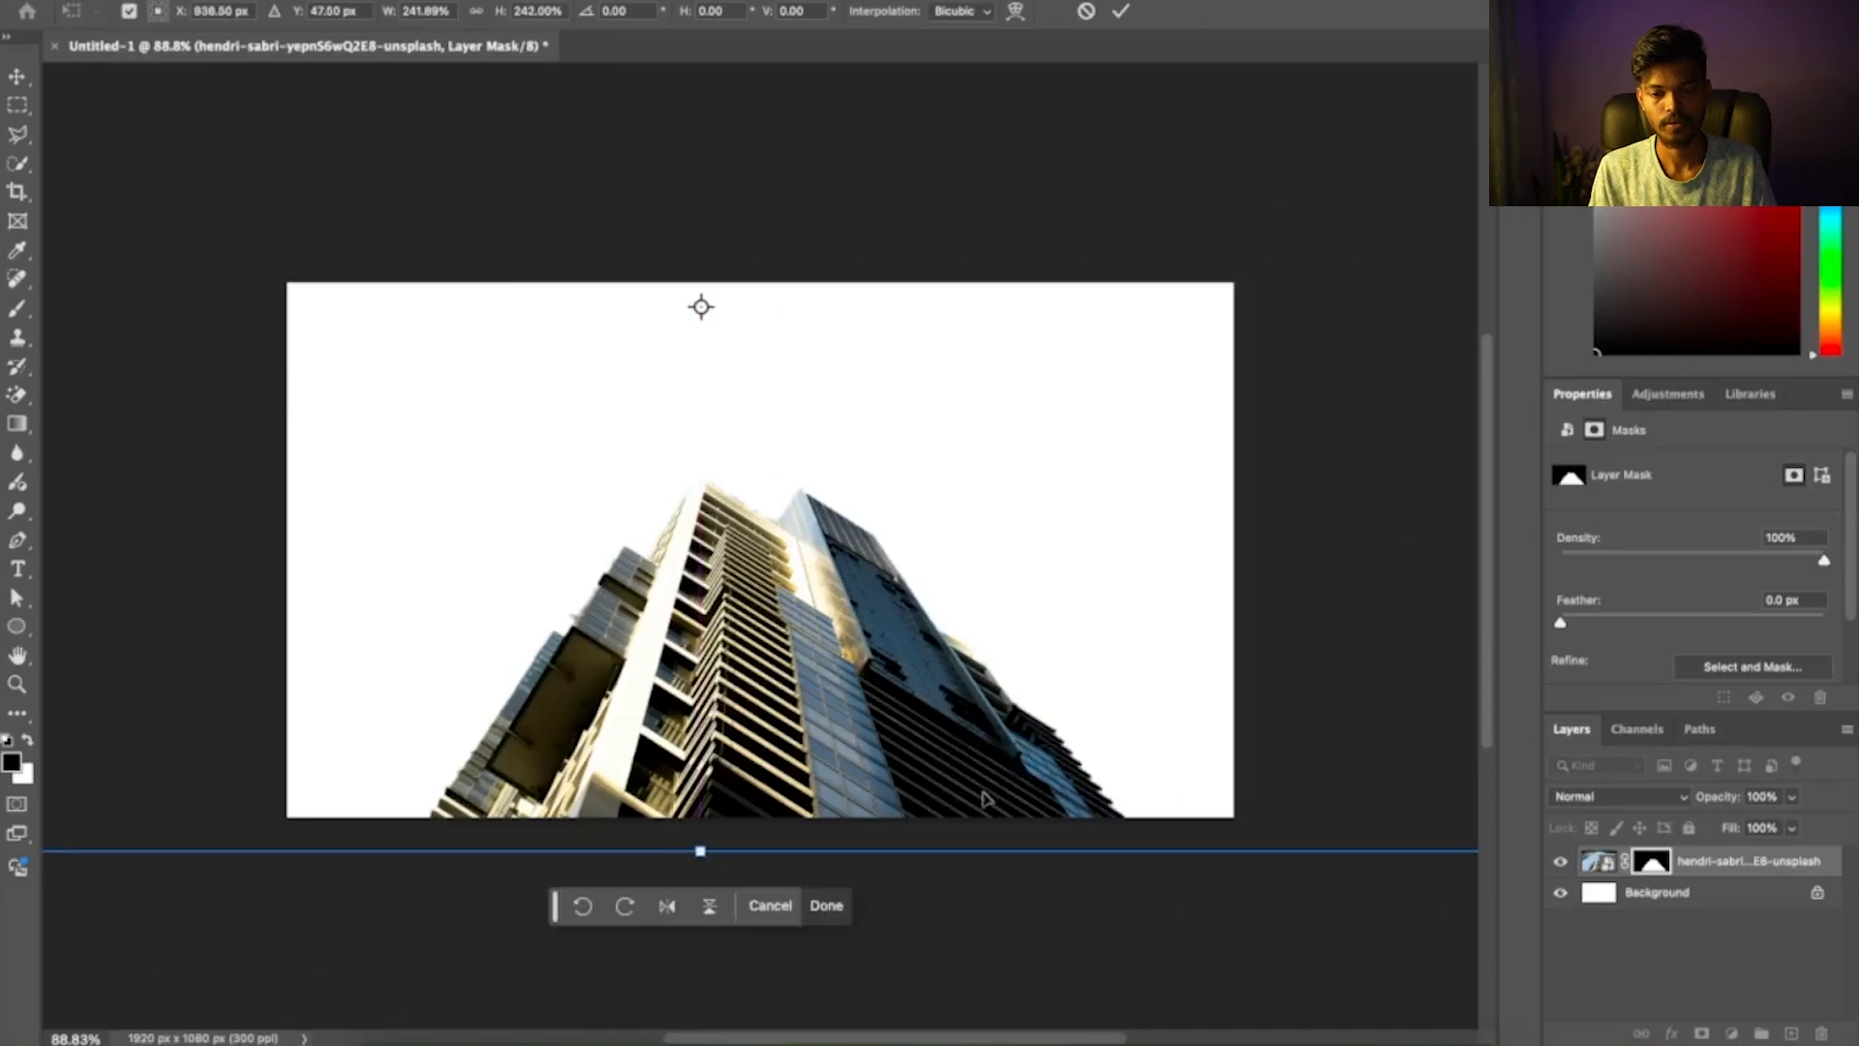
pyautogui.hotkey('shift', 'Right')
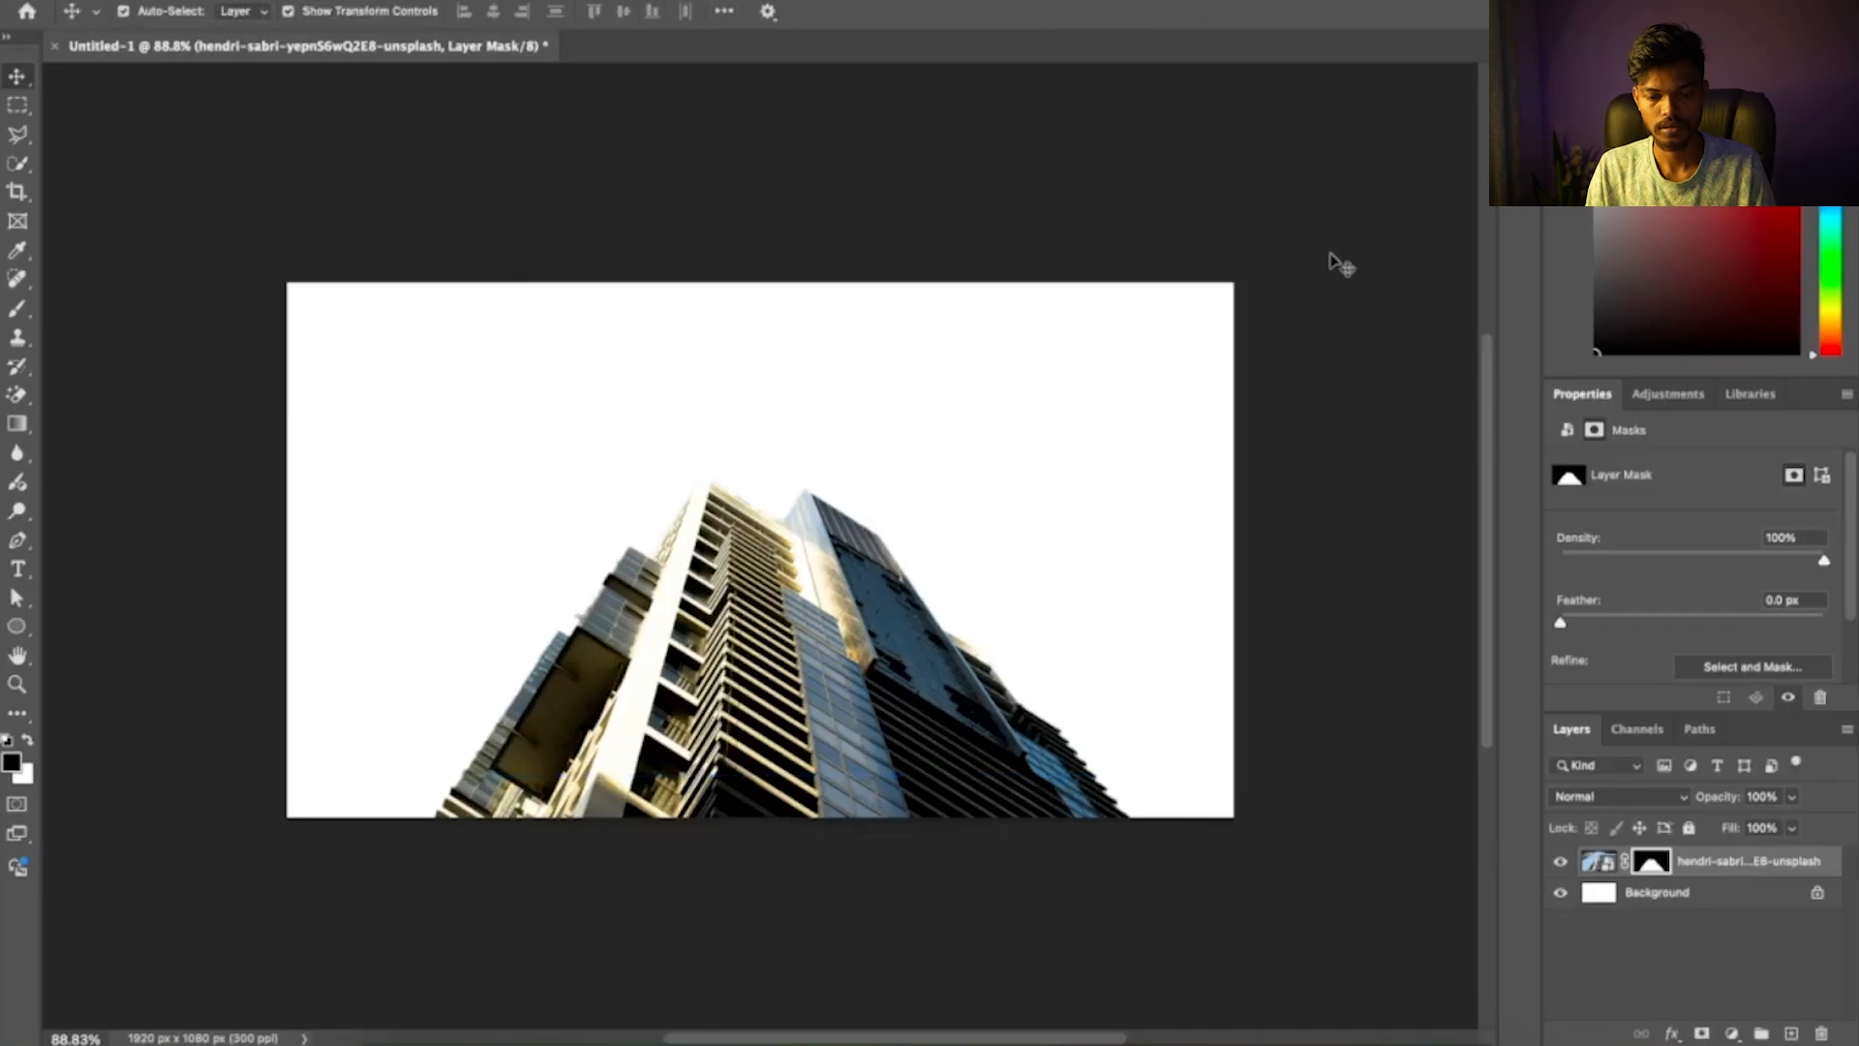
# Add the text "ADAPTATION" in Korolev Condensed Heavy above the building
pyautogui.press('t')
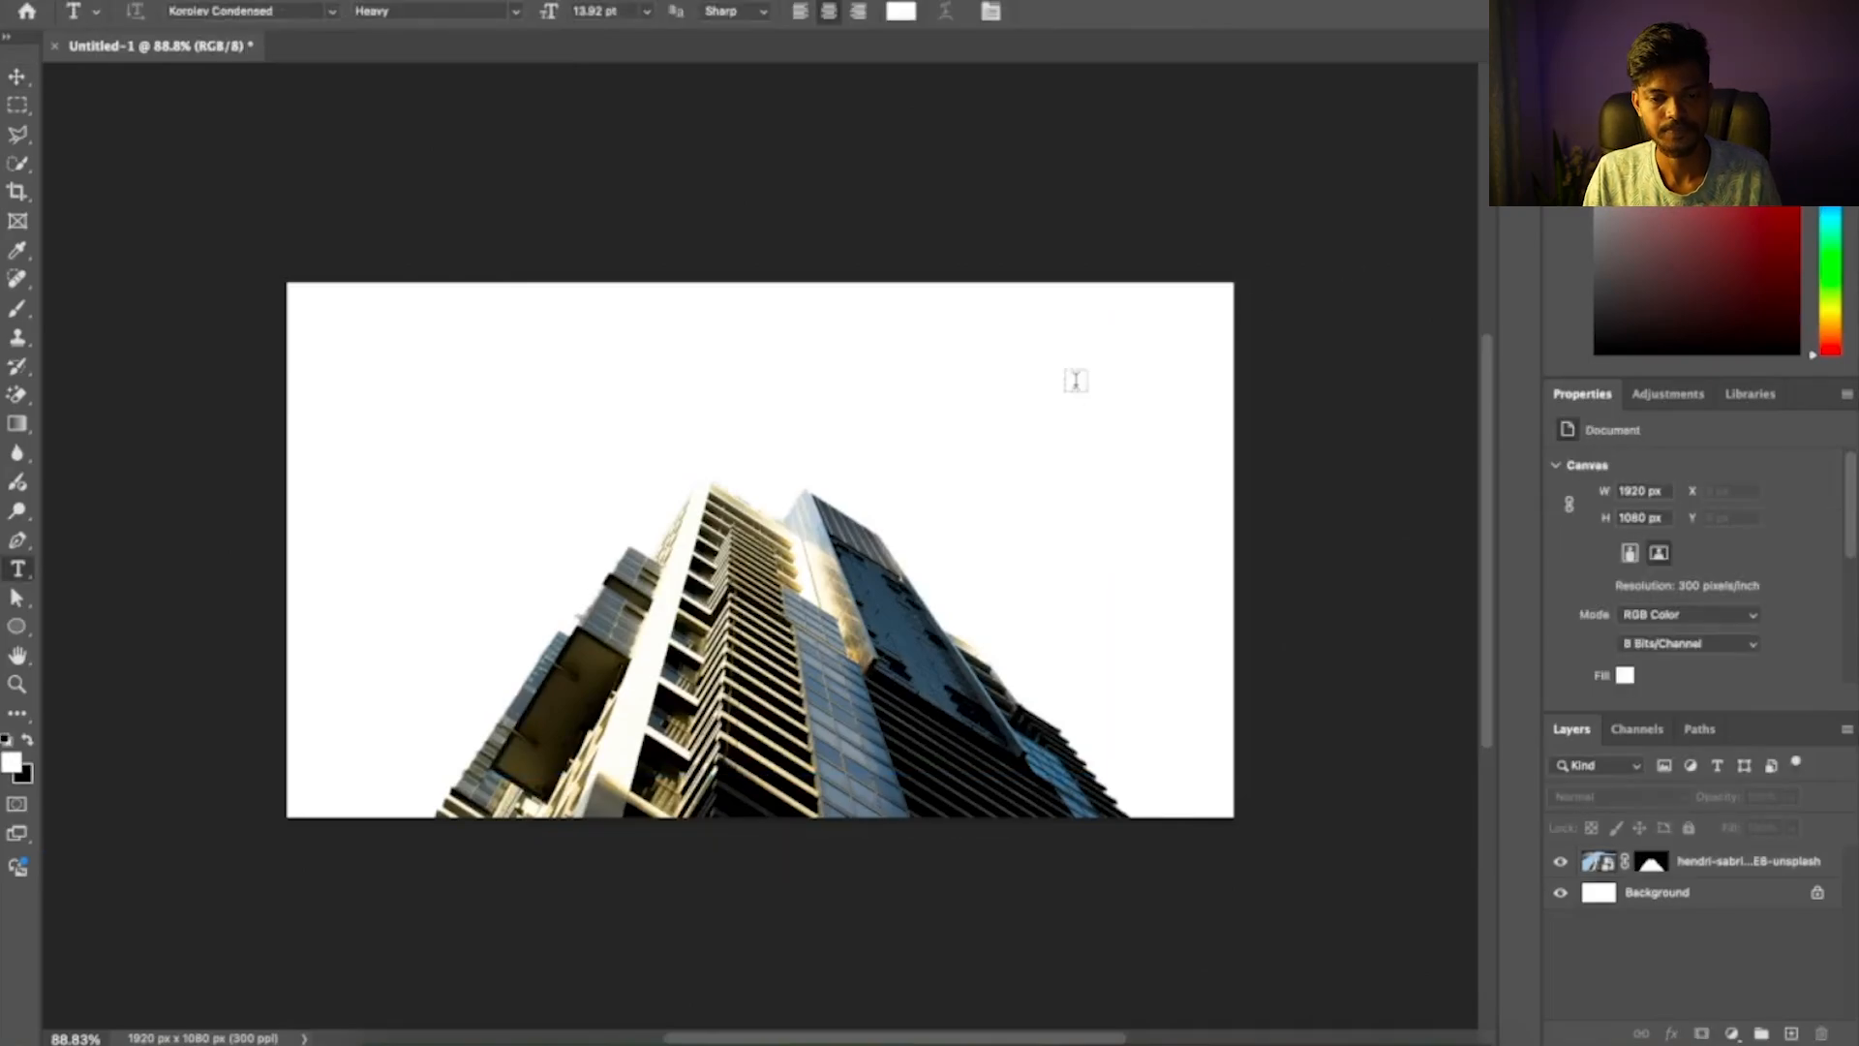
pyautogui.click(759, 441)
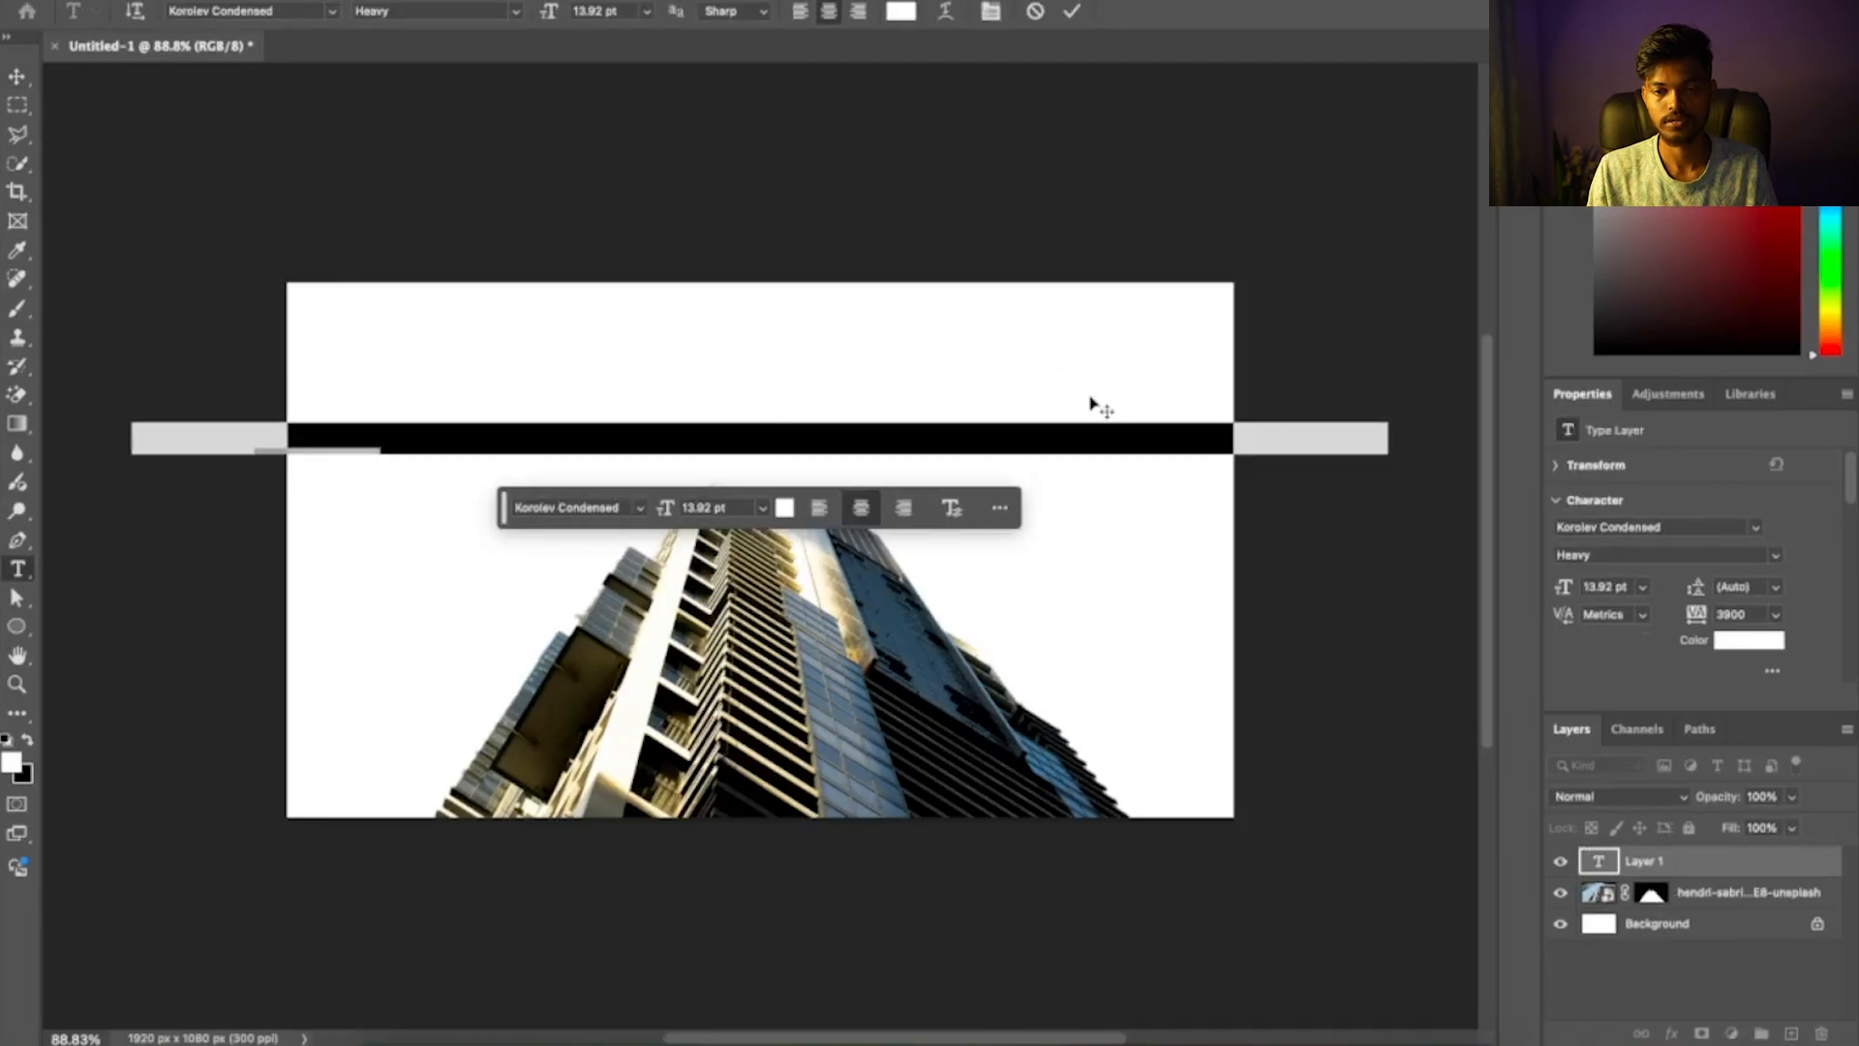
pyautogui.press('BackSpace')
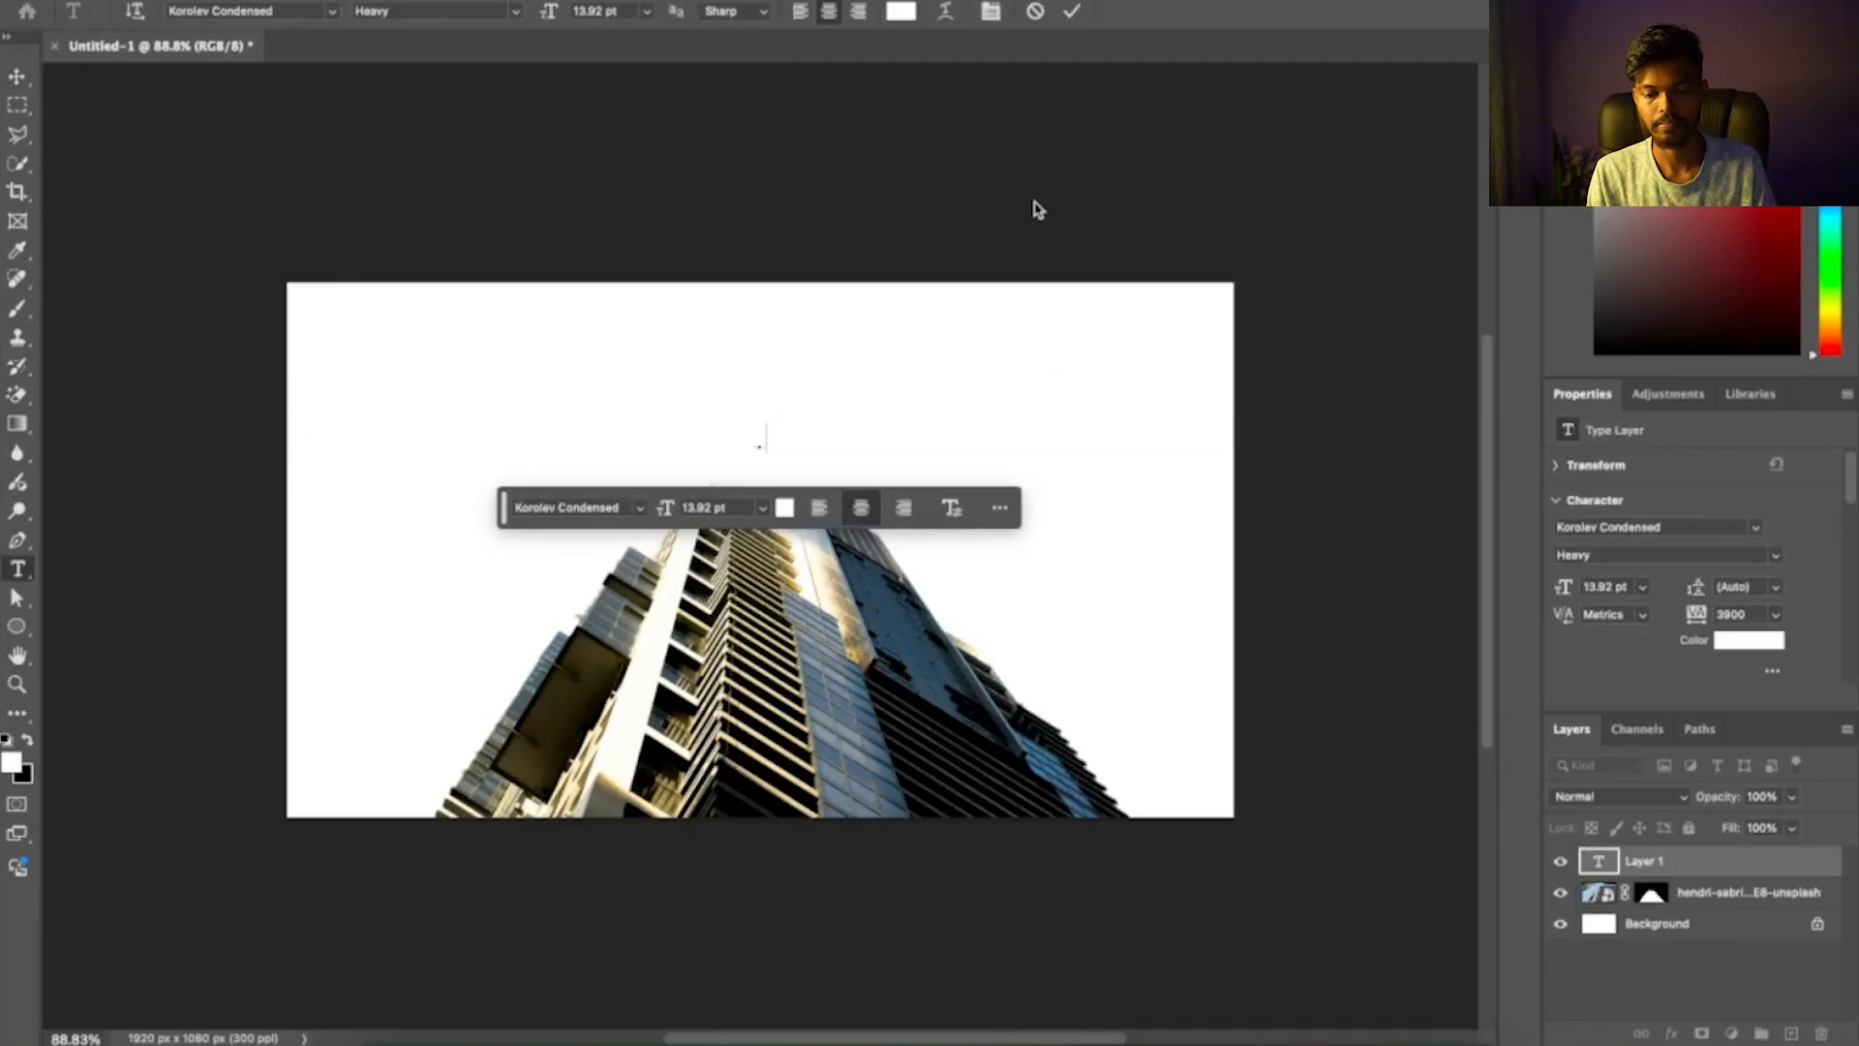
pyautogui.write('E')
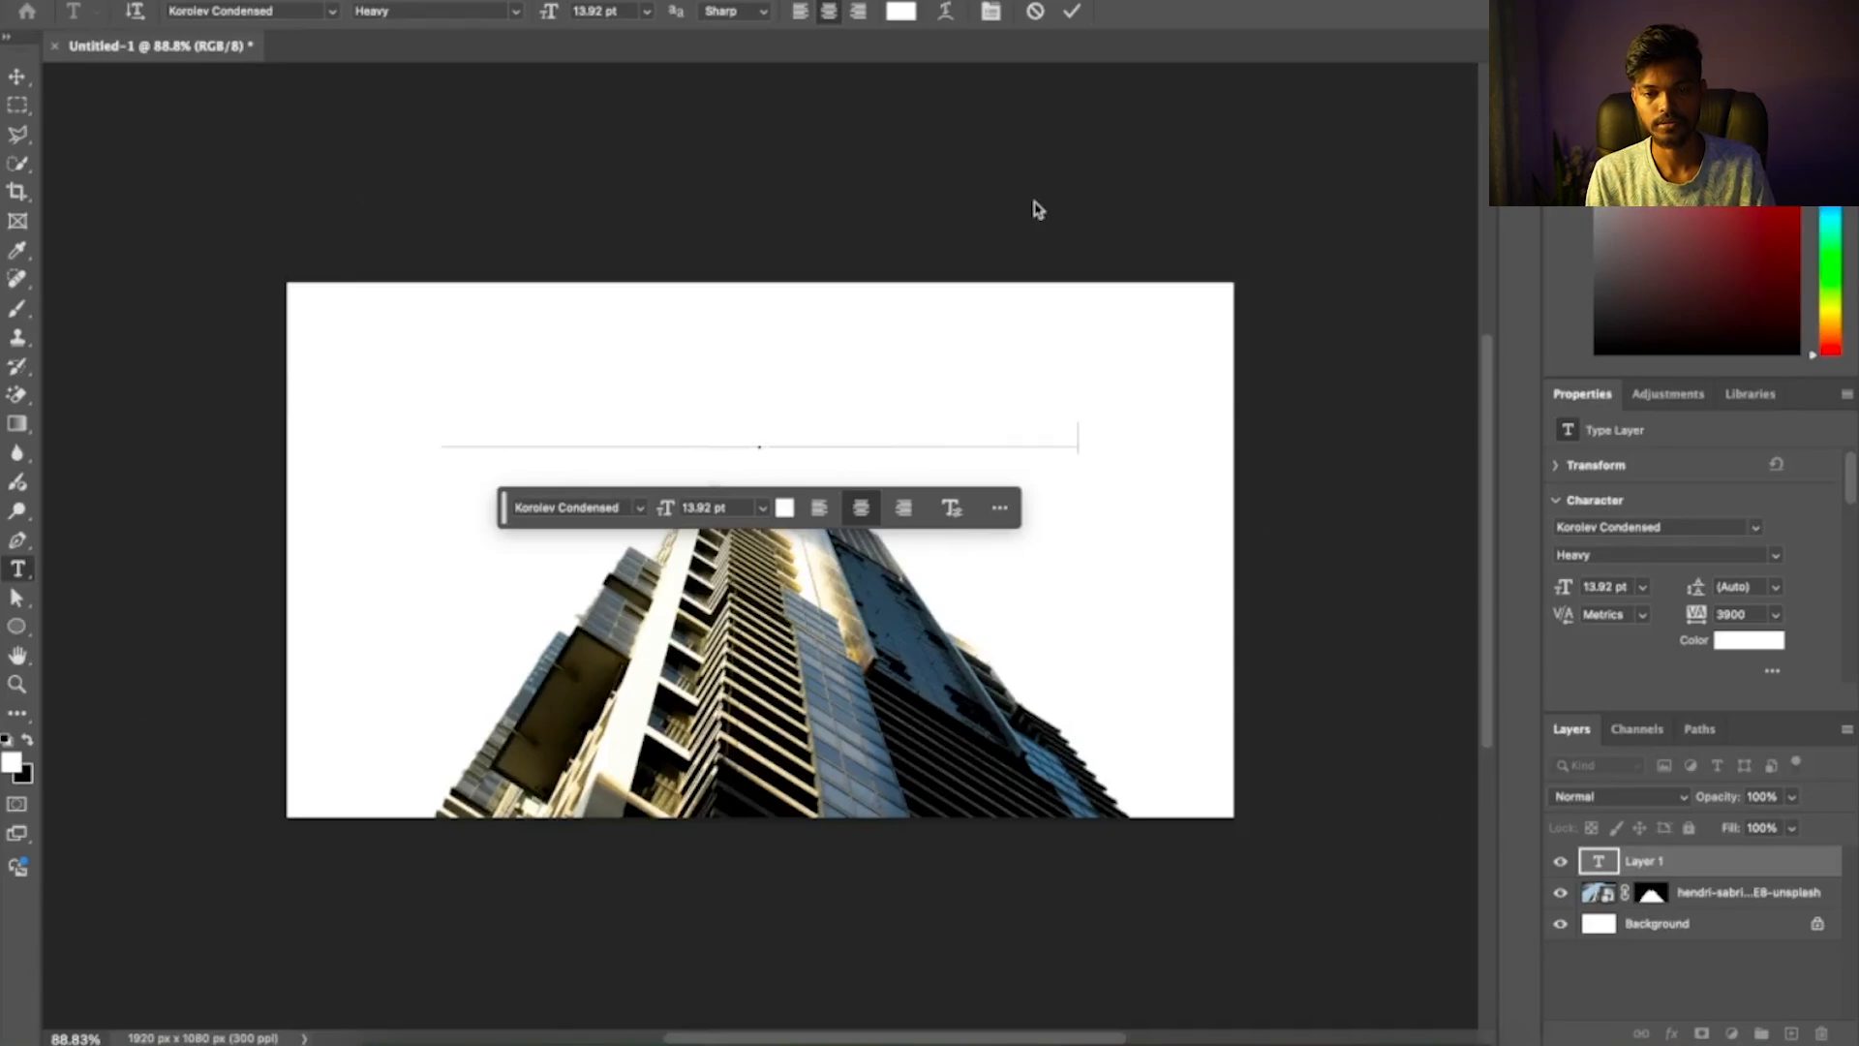
pyautogui.write('NG')
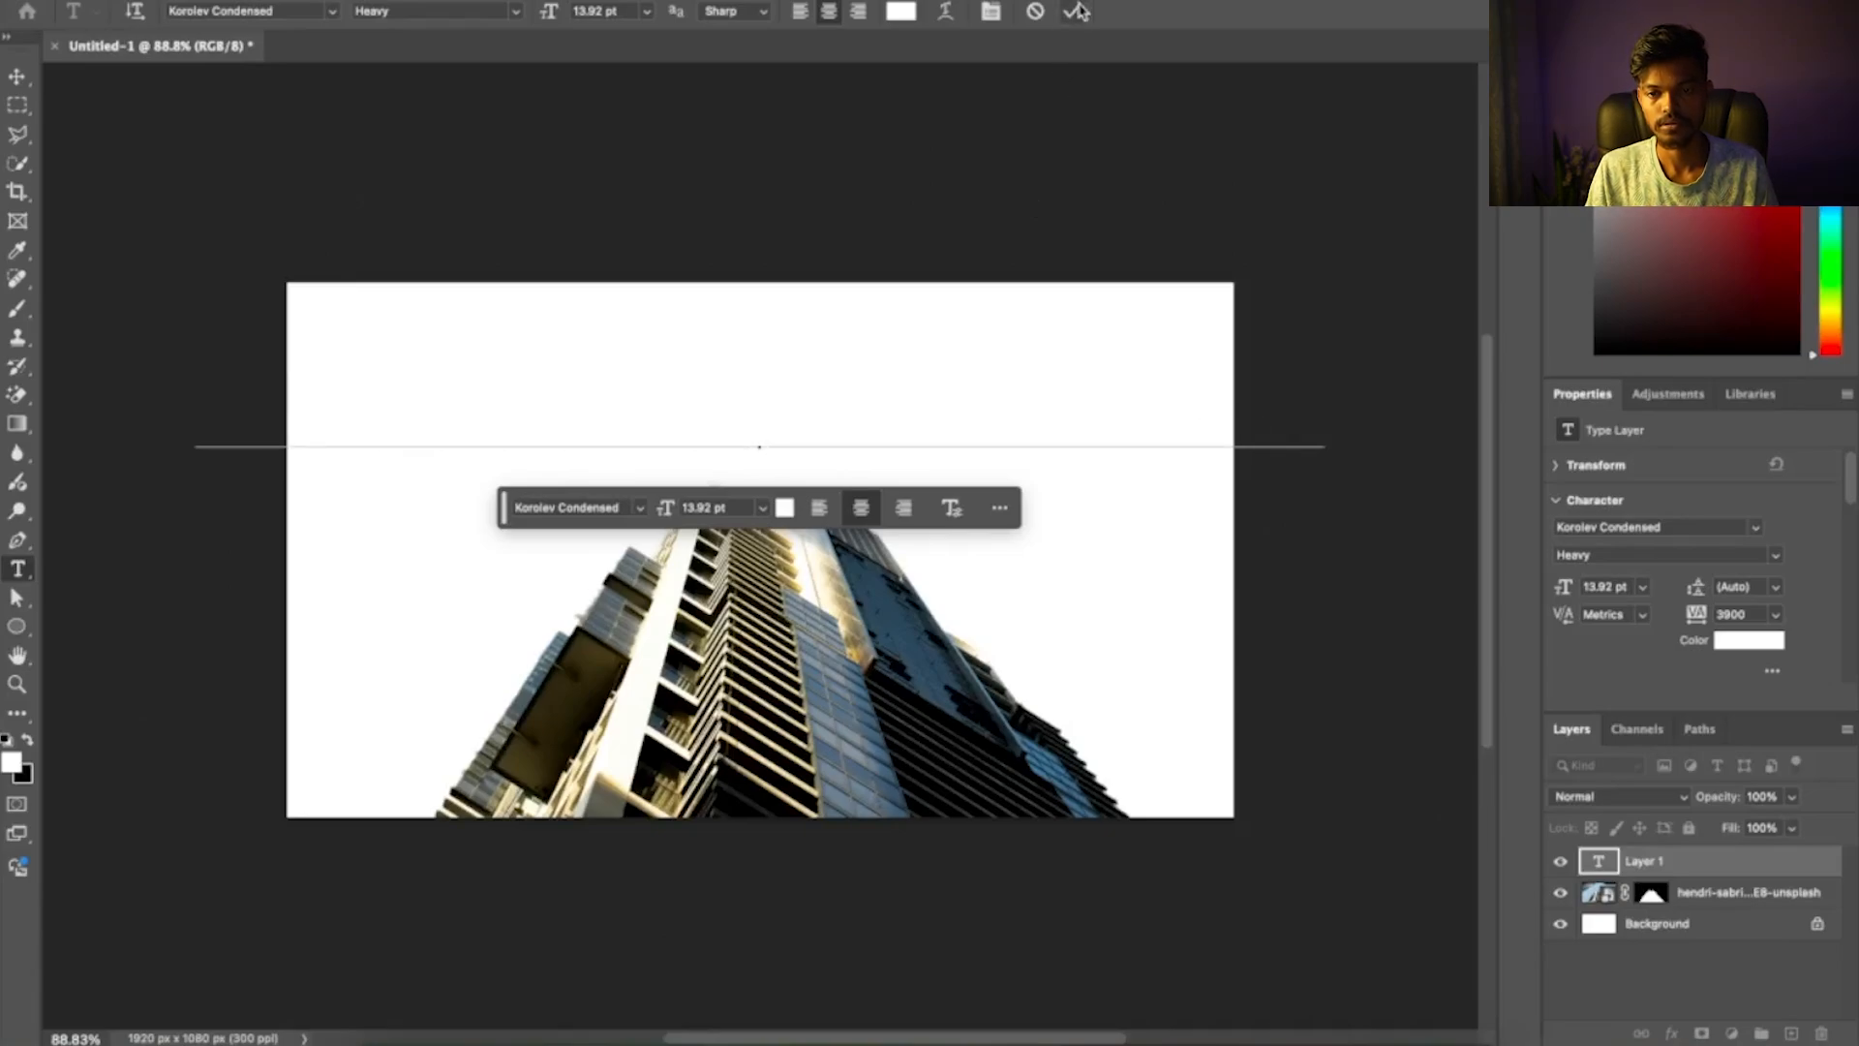
pyautogui.click(1079, 16)
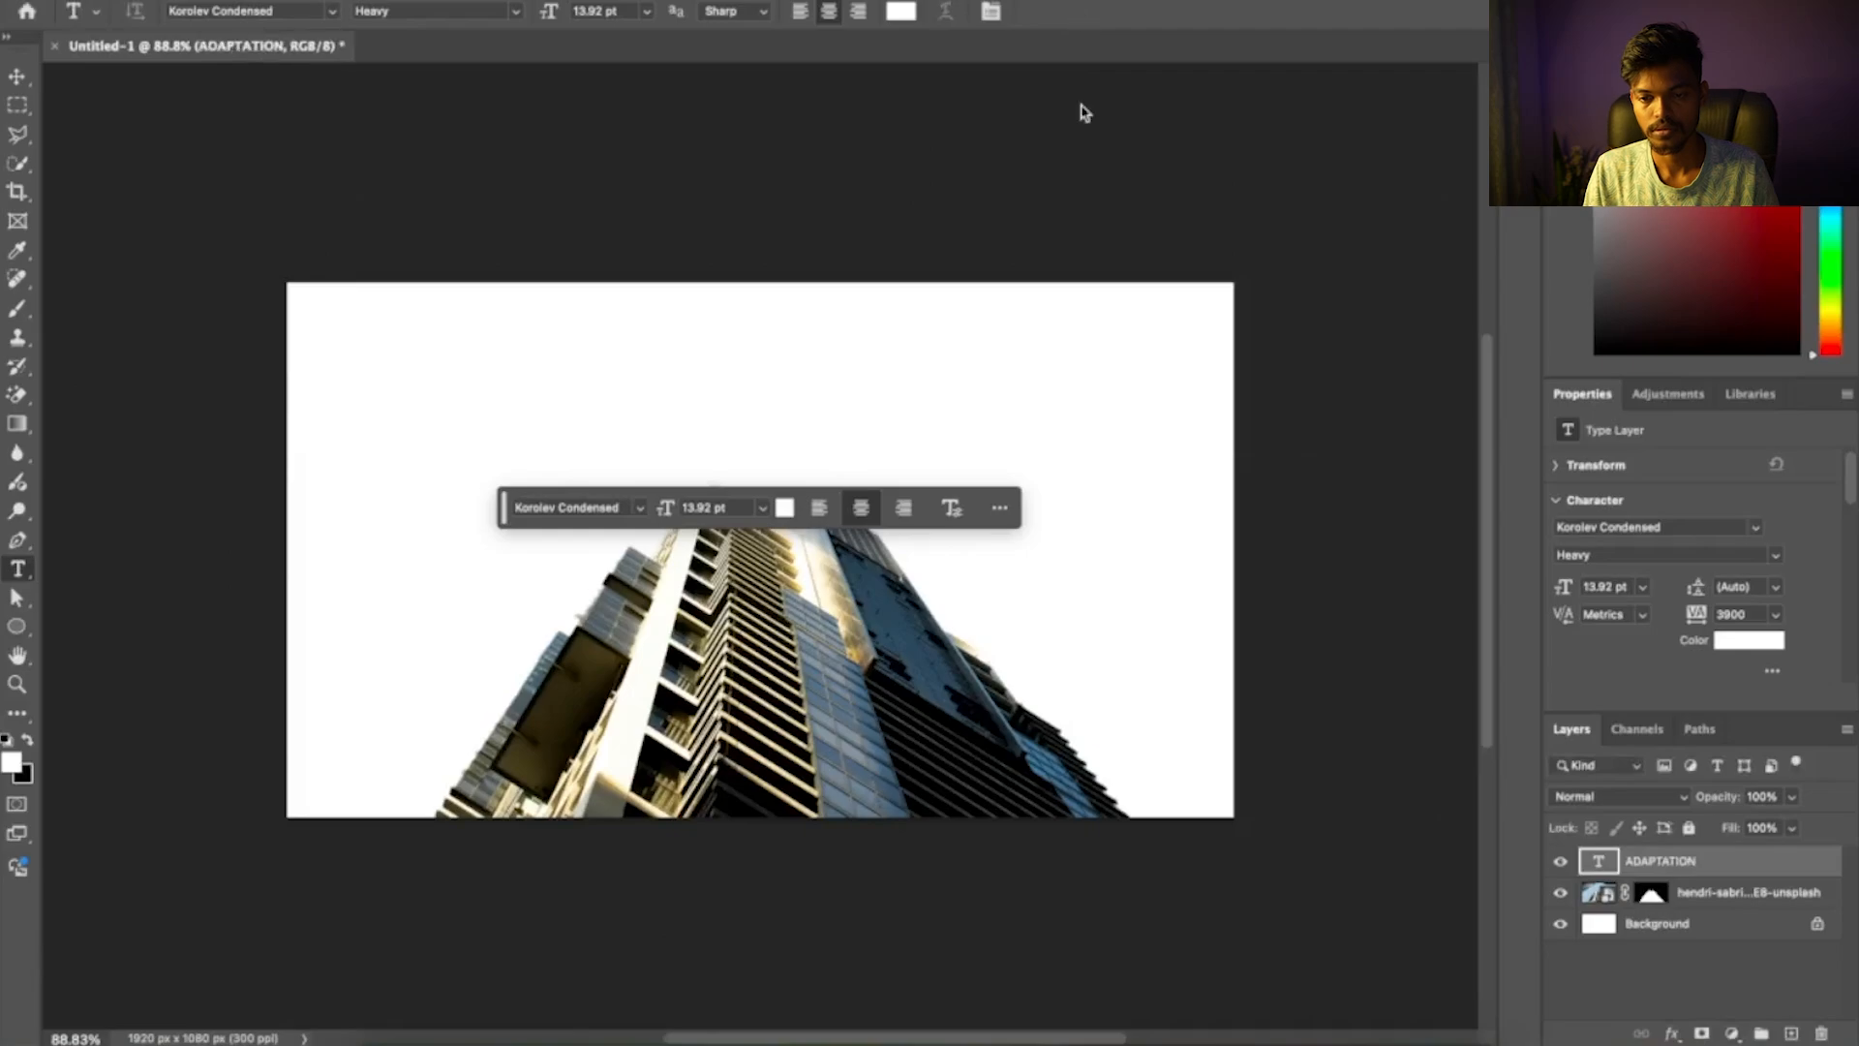
# Set the ADAPTATION text colour to black (000000)
pyautogui.press('v')
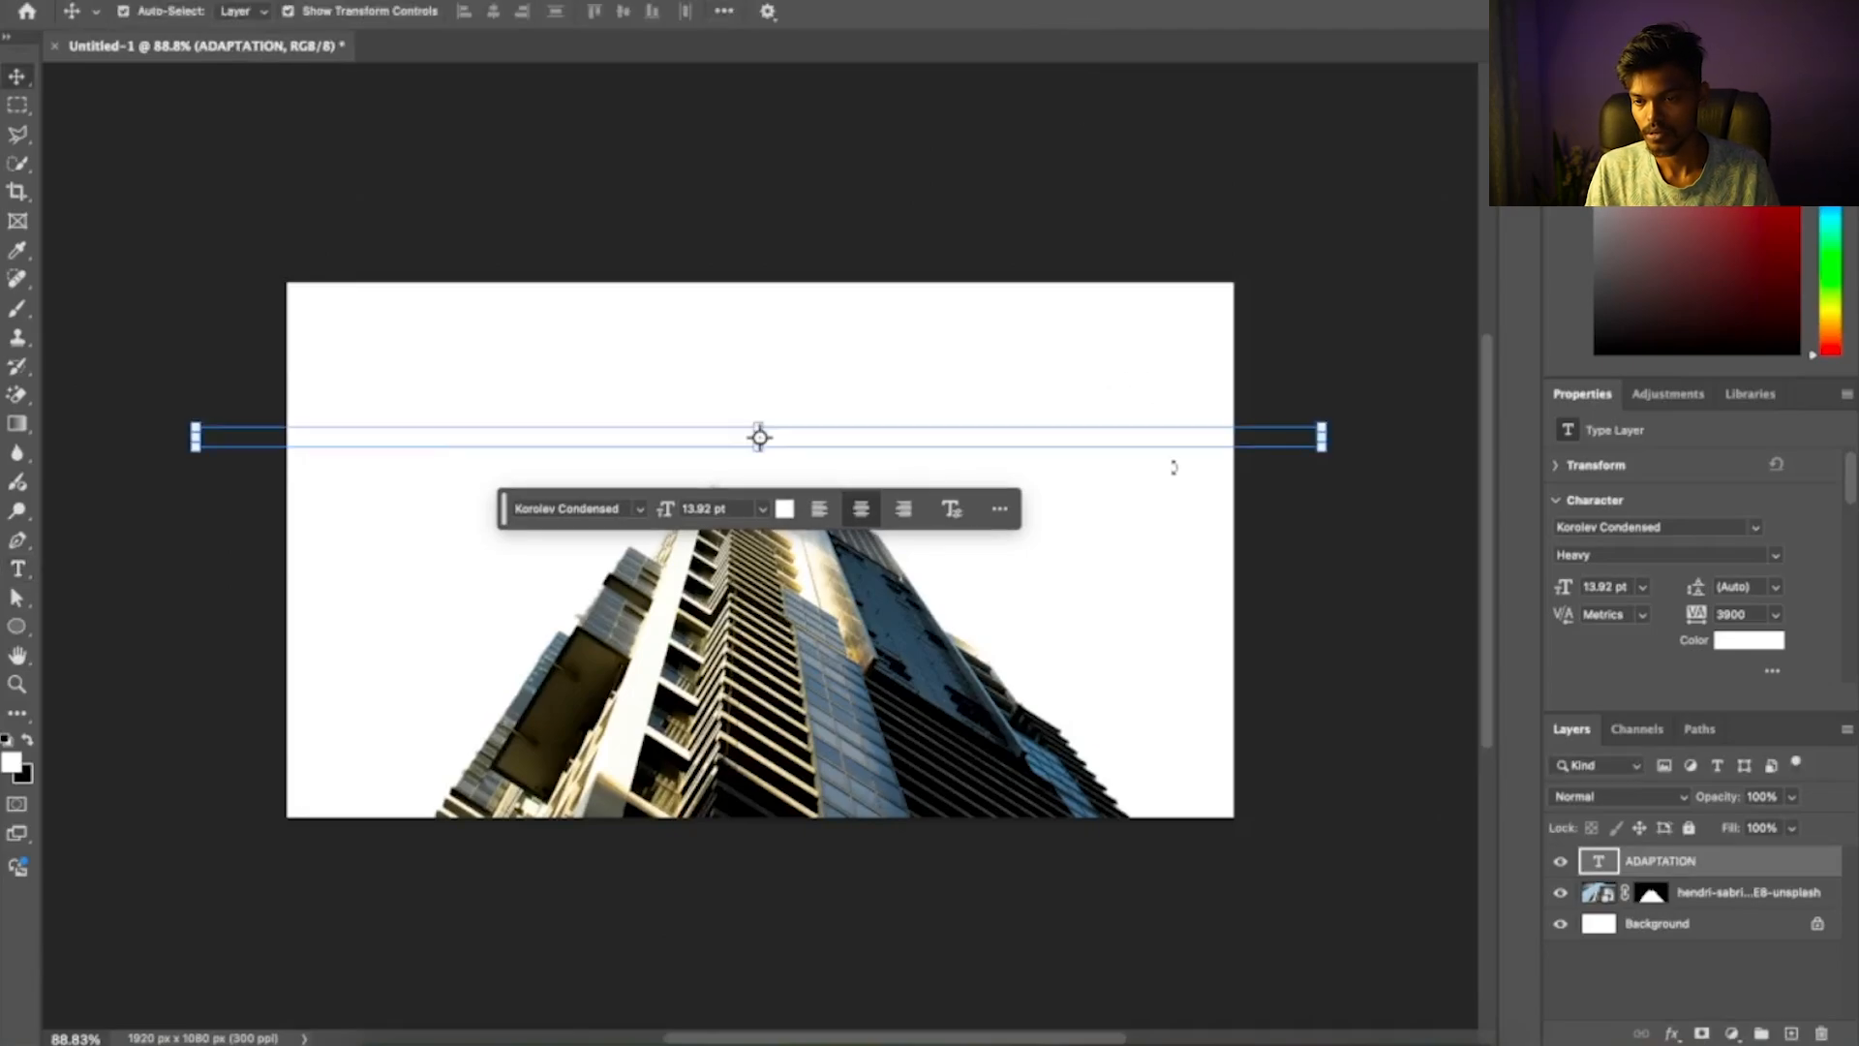
pyautogui.click(1733, 647)
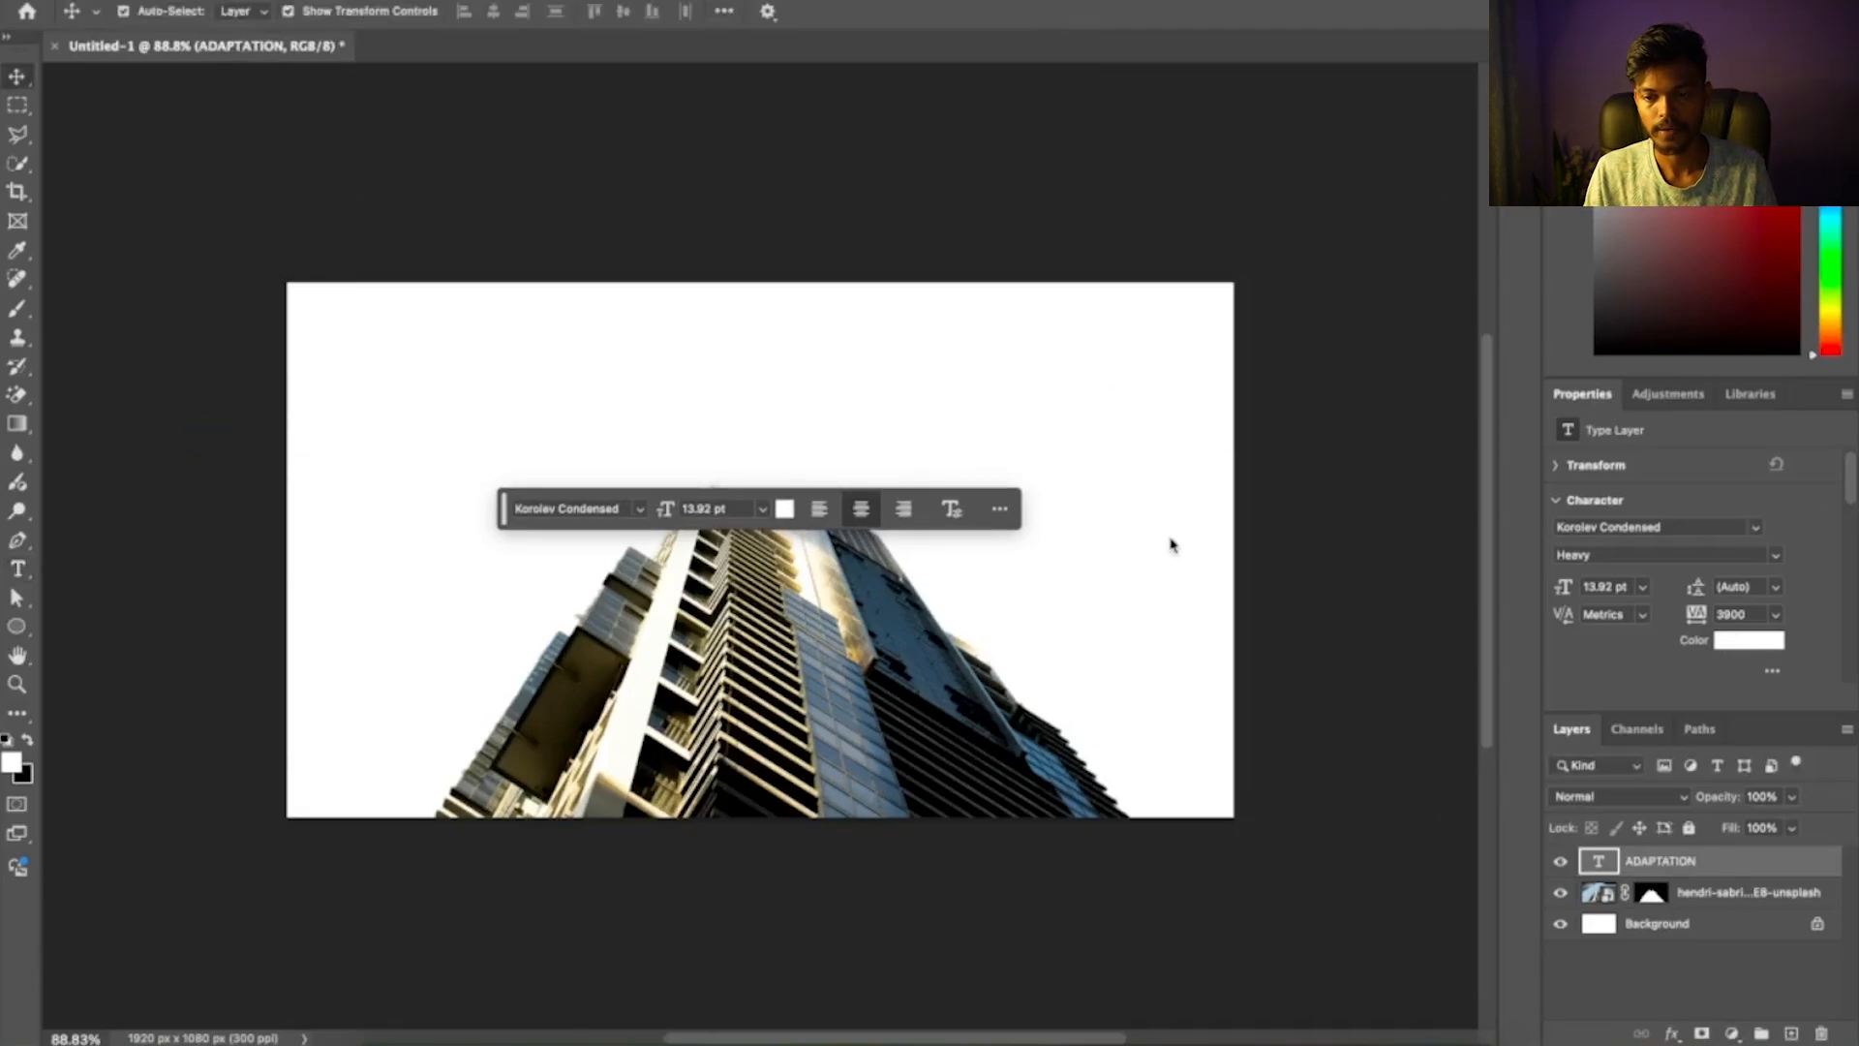
pyautogui.moveTo(1103, 771); pyautogui.dragTo(1008, 875)
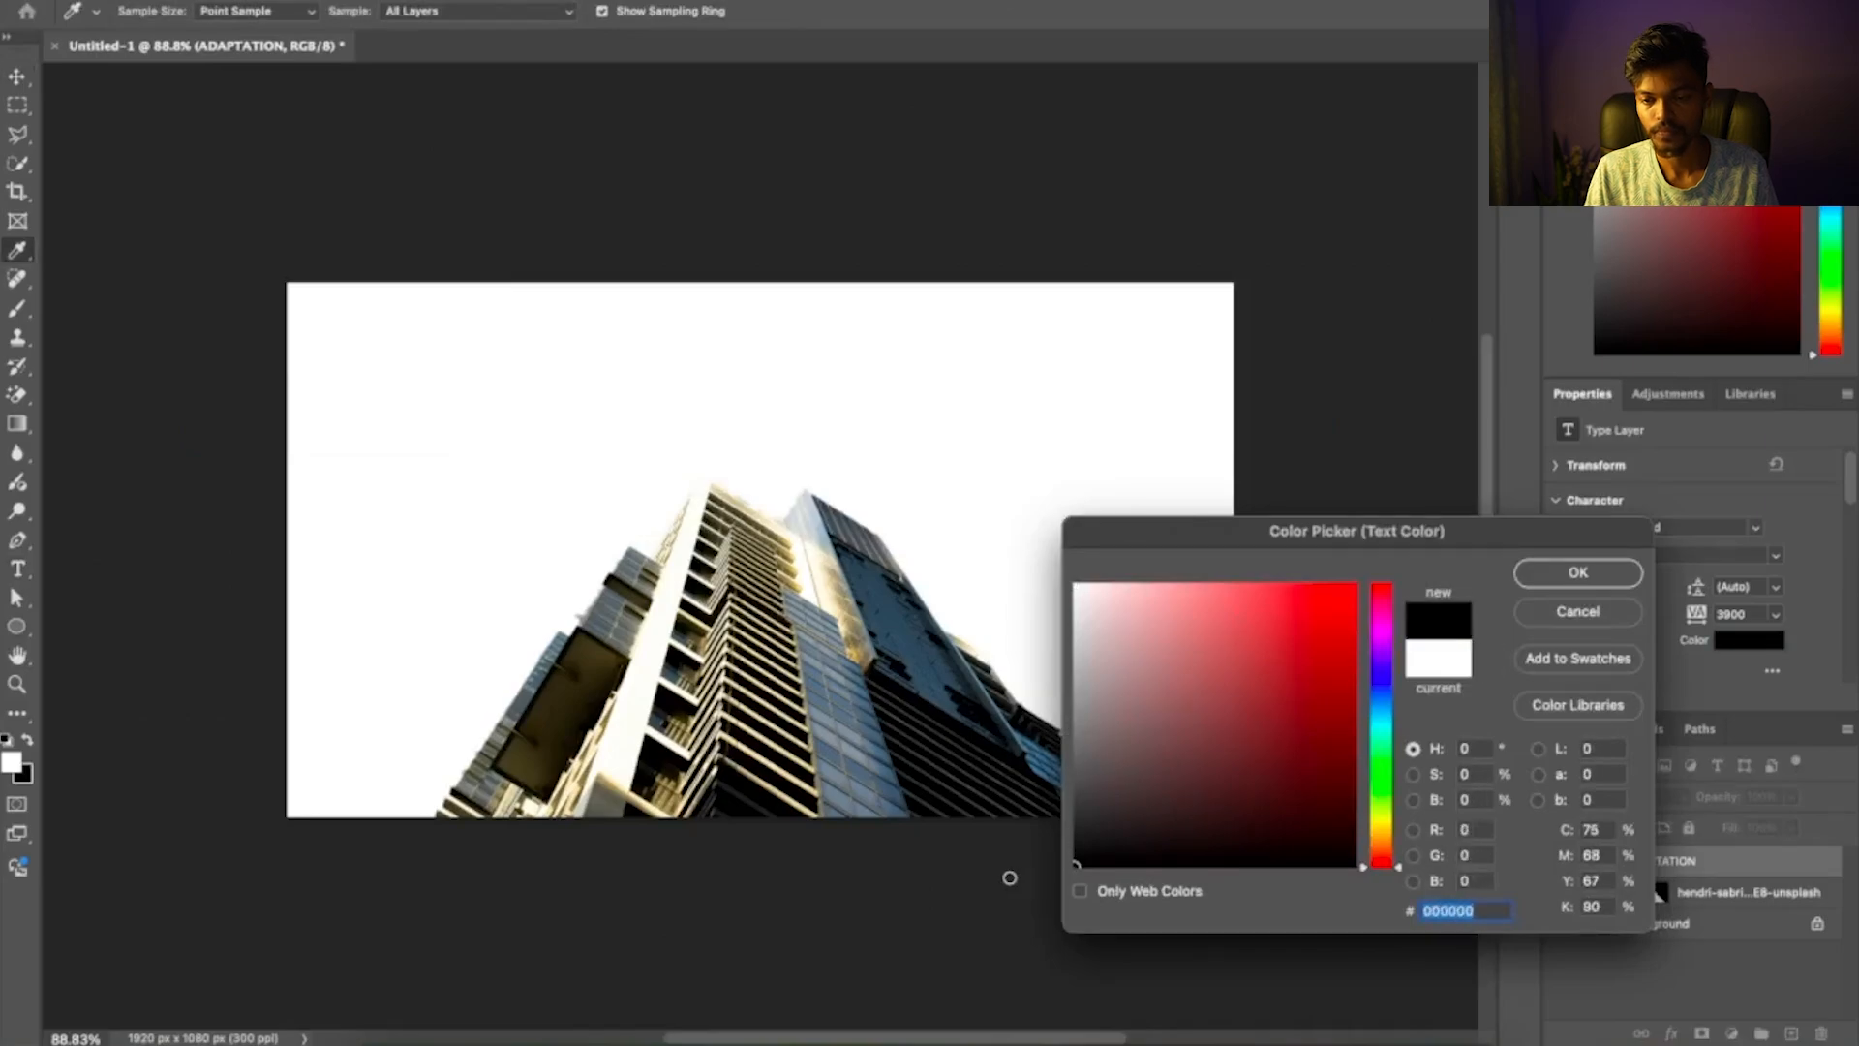
pyautogui.click(1599, 578)
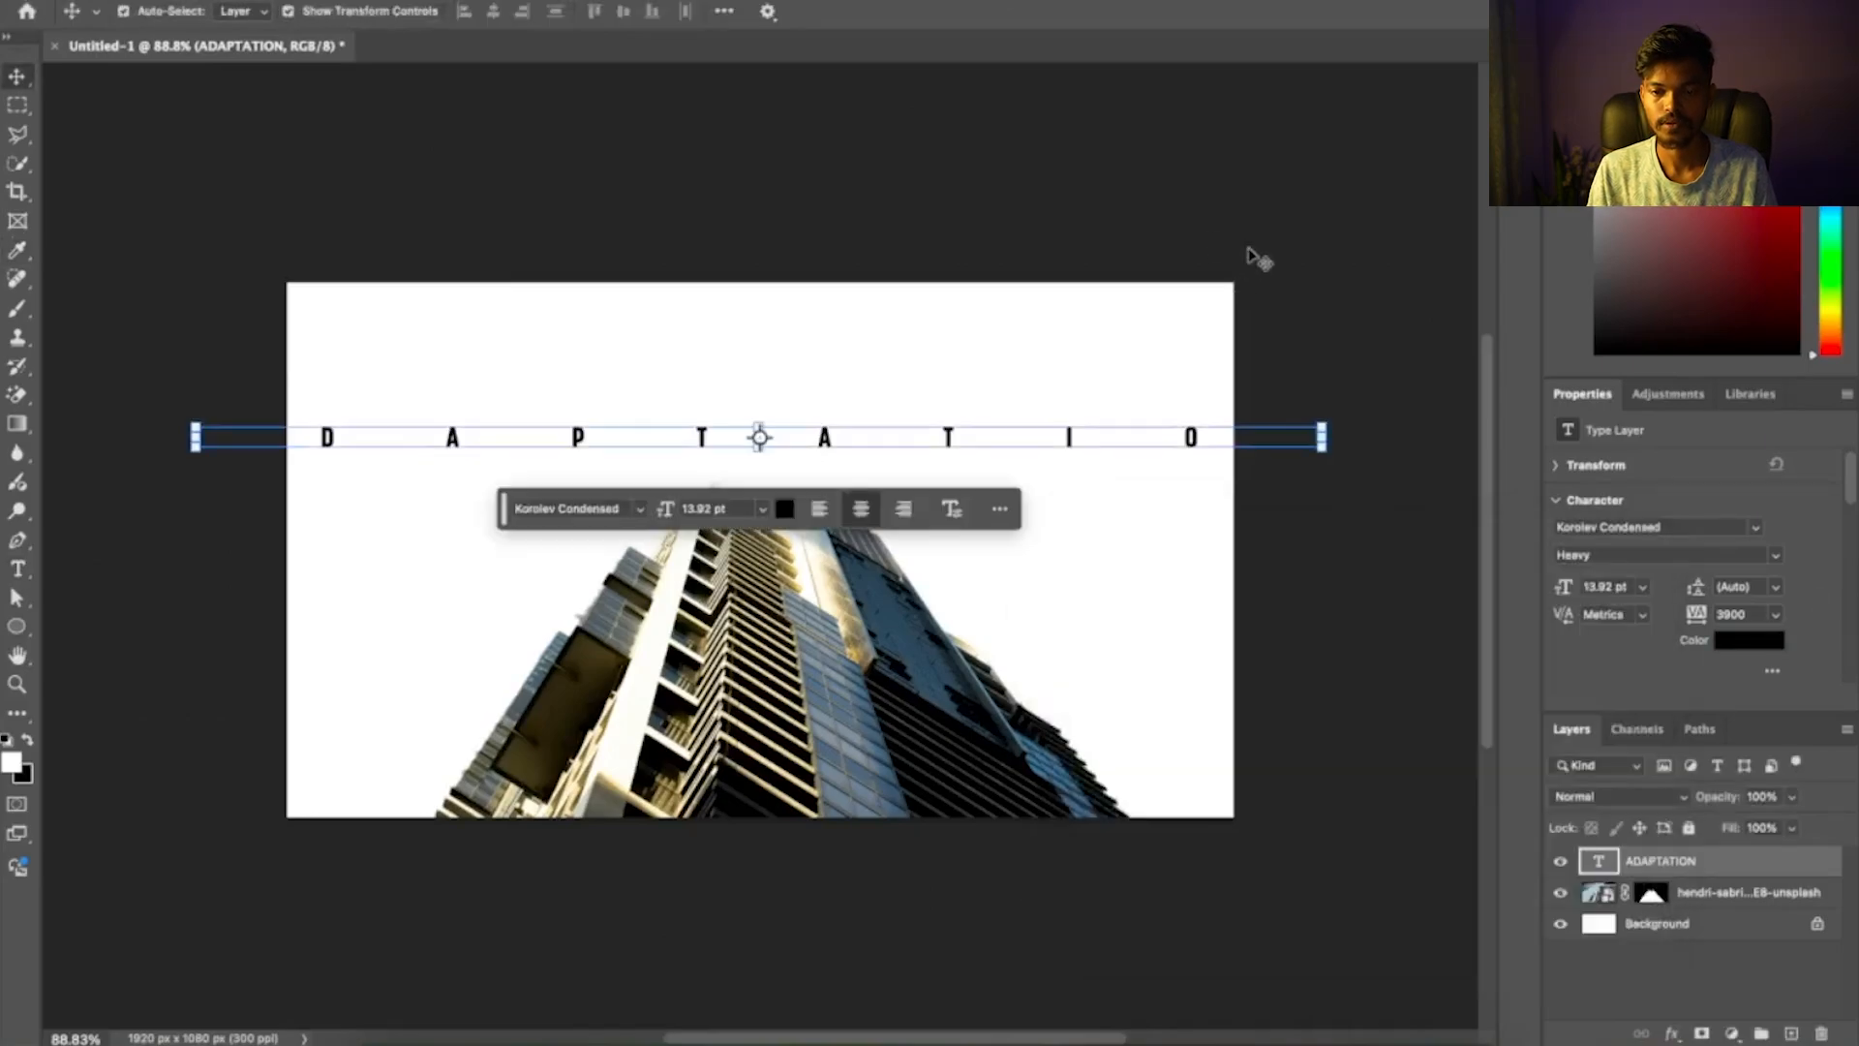
# Set the ADAPTATION text's tracking to 0
pyautogui.click(1247, 149)
pyautogui.click(963, 436)
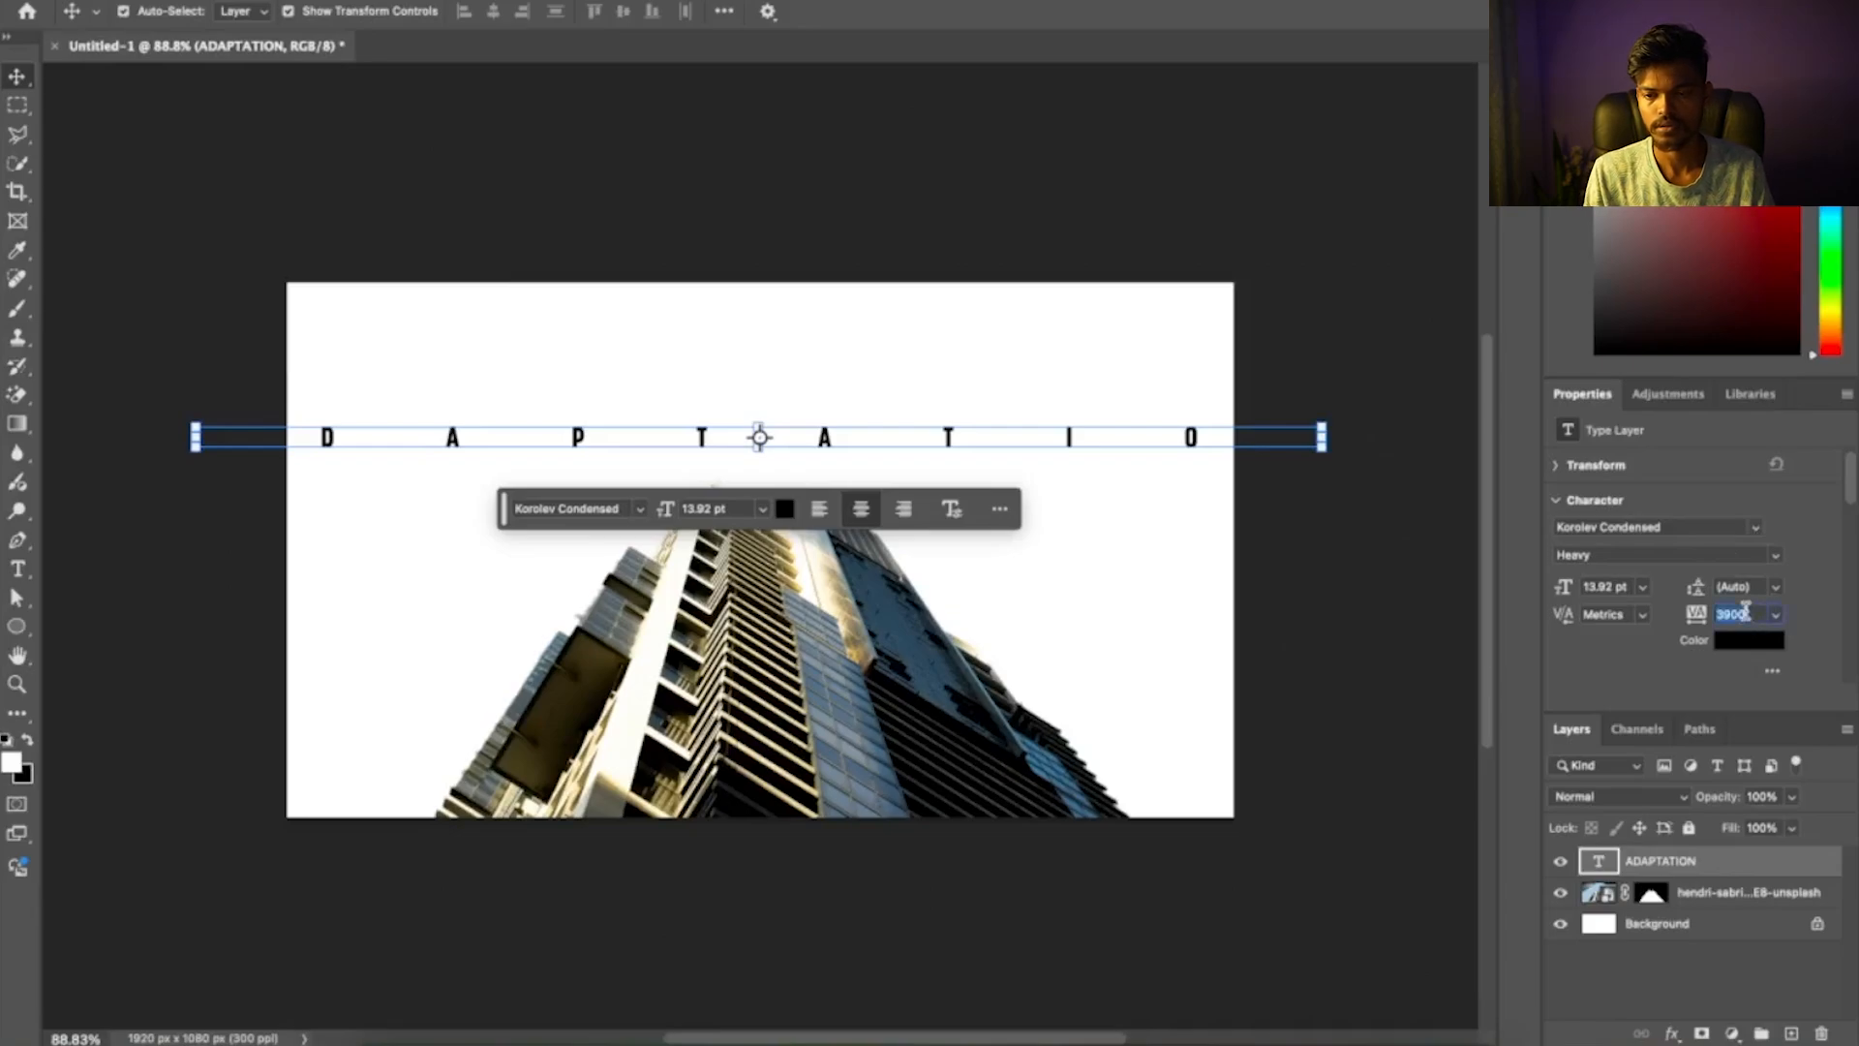
pyautogui.press('Return')
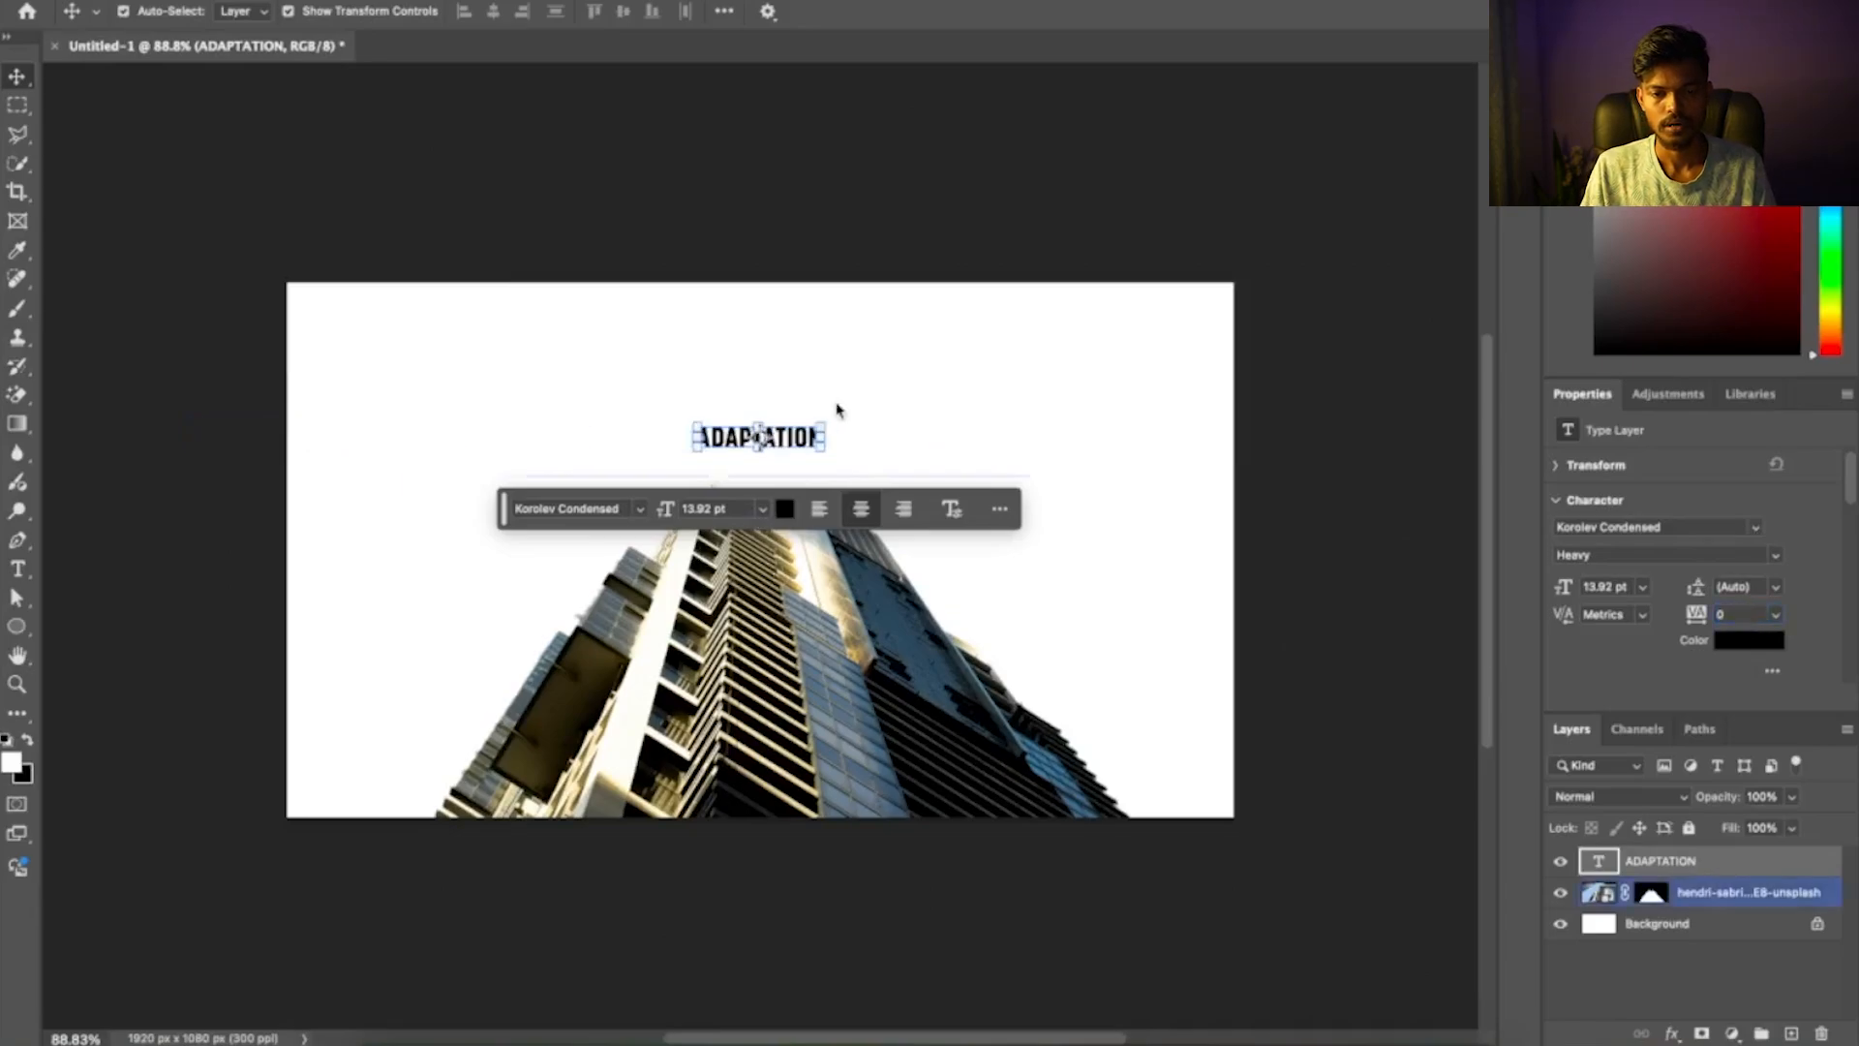
# Scale the ADAPTATION text up proportionally to about 544% so it forms a large title above the building
pyautogui.hotkey('ctrl', 't')
pyautogui.moveTo(825, 448); pyautogui.dragTo(1105, 522)
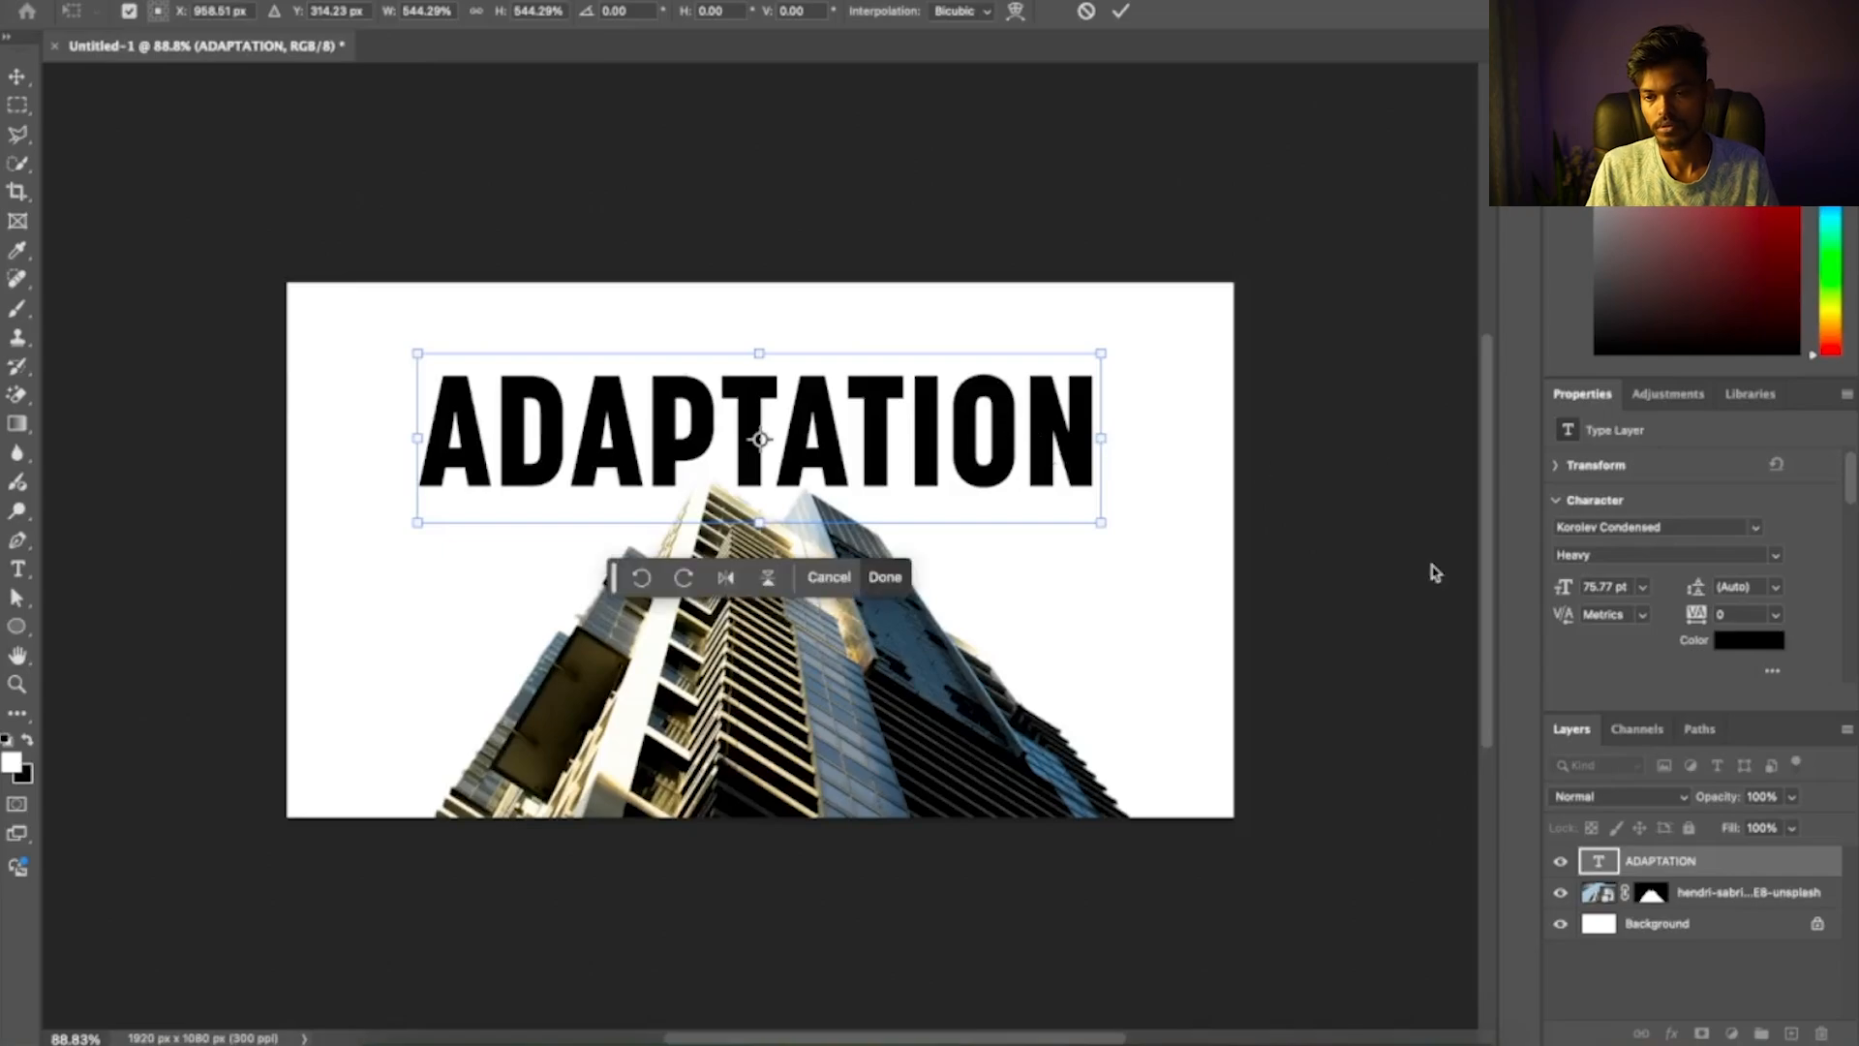
pyautogui.press('Return')
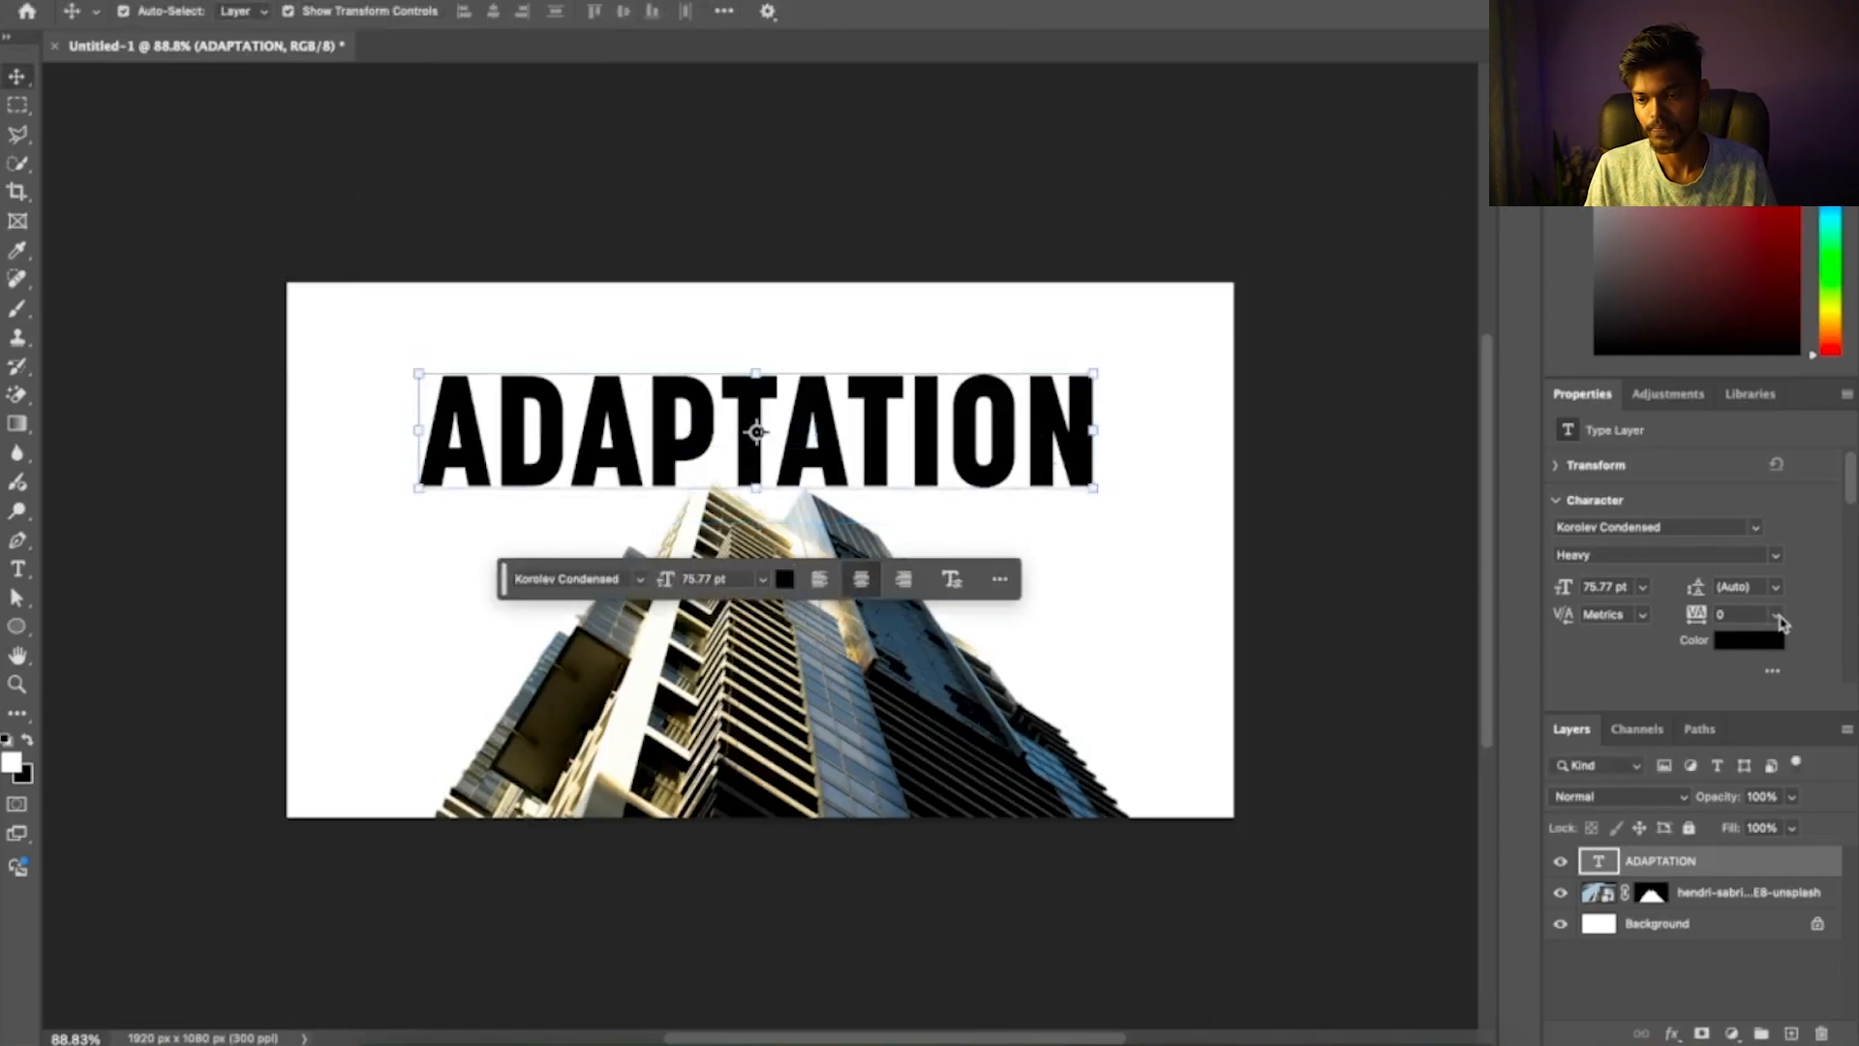
# Tighten the title's tracking to -50, then enlarge it to about 120% and move it down over the building's top
pyautogui.click(1778, 616)
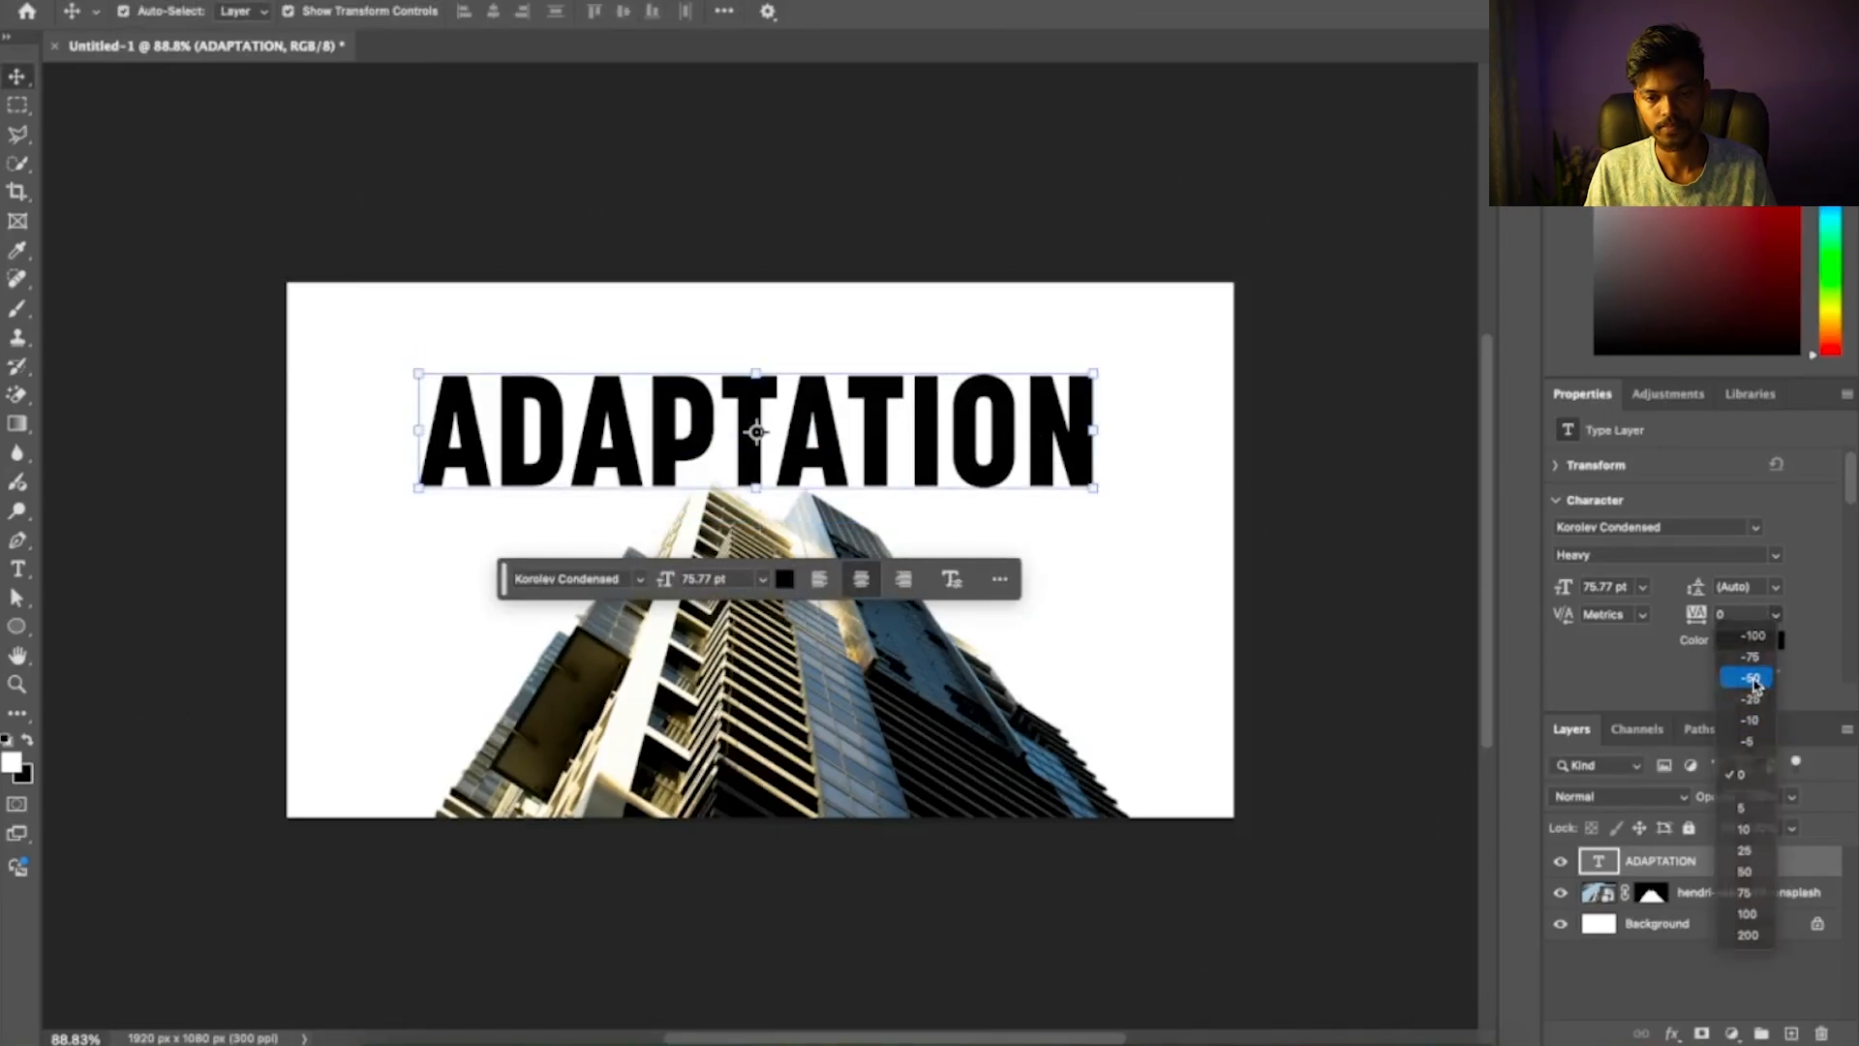
pyautogui.click(1752, 678)
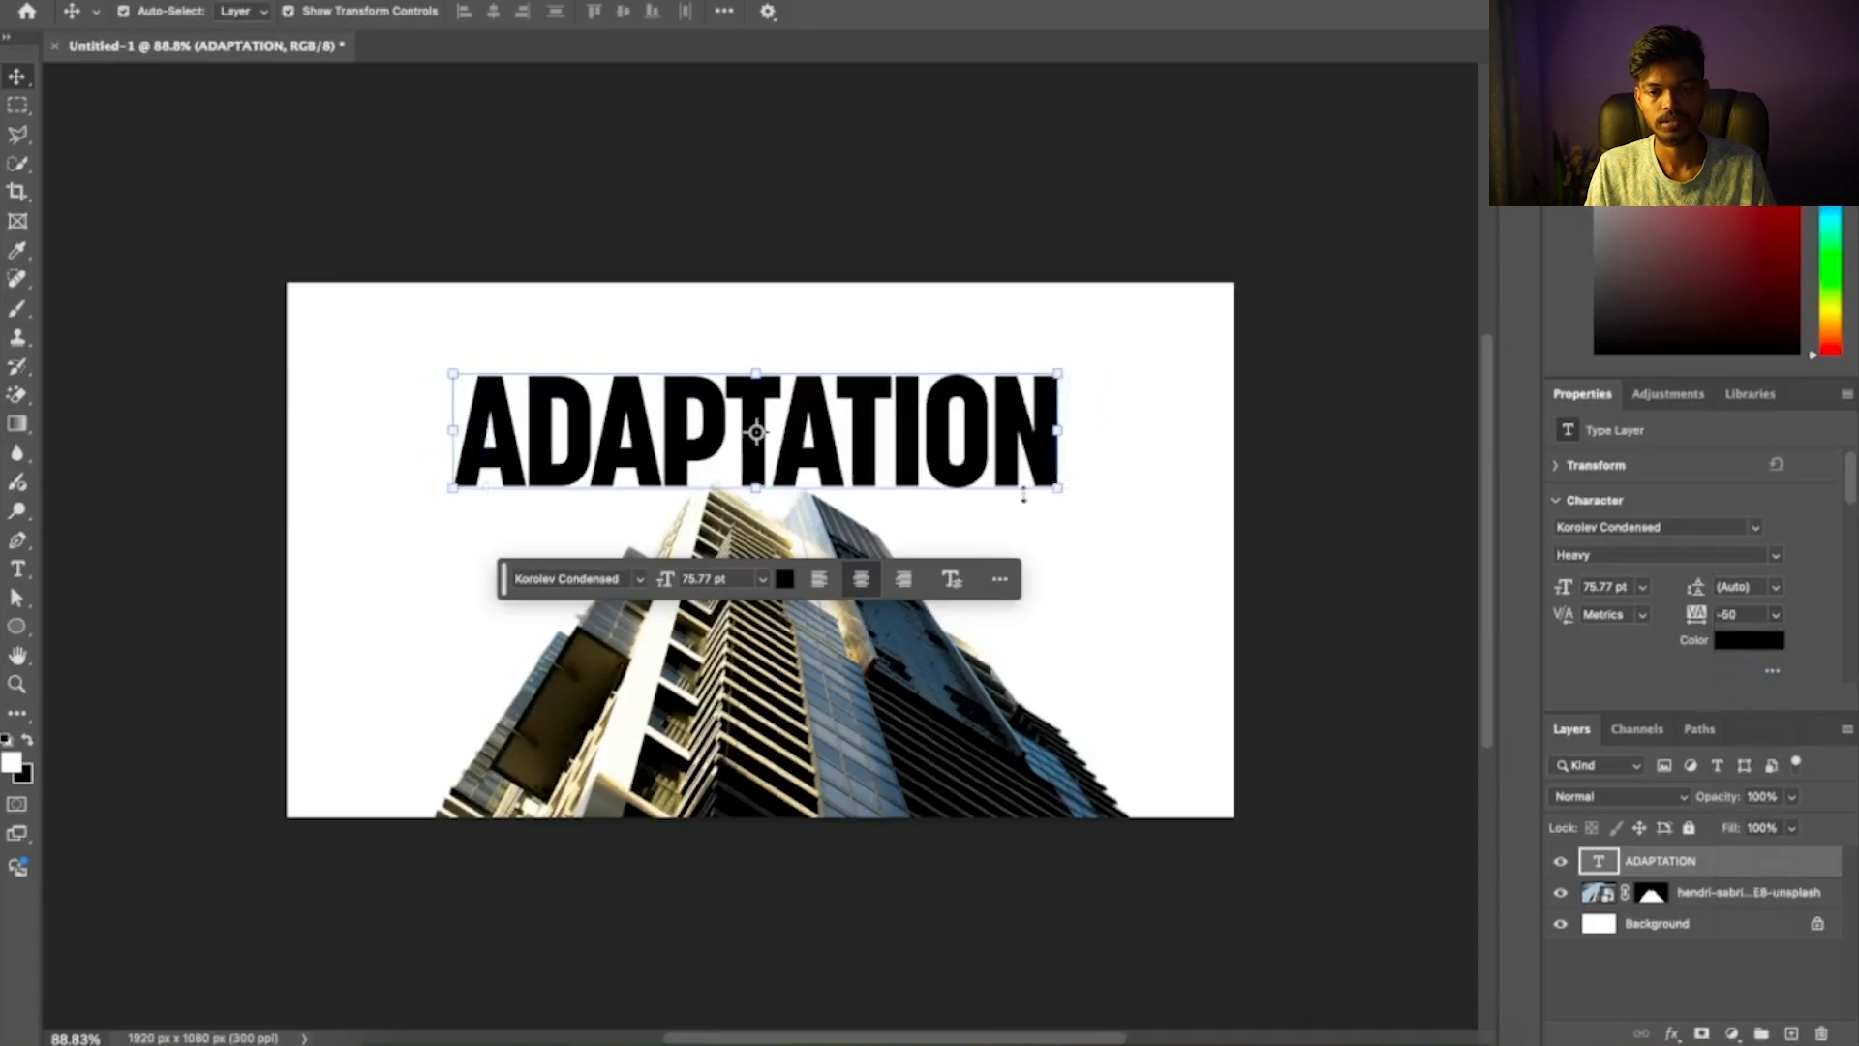
pyautogui.moveTo(1054, 429); pyautogui.dragTo(1024, 472)
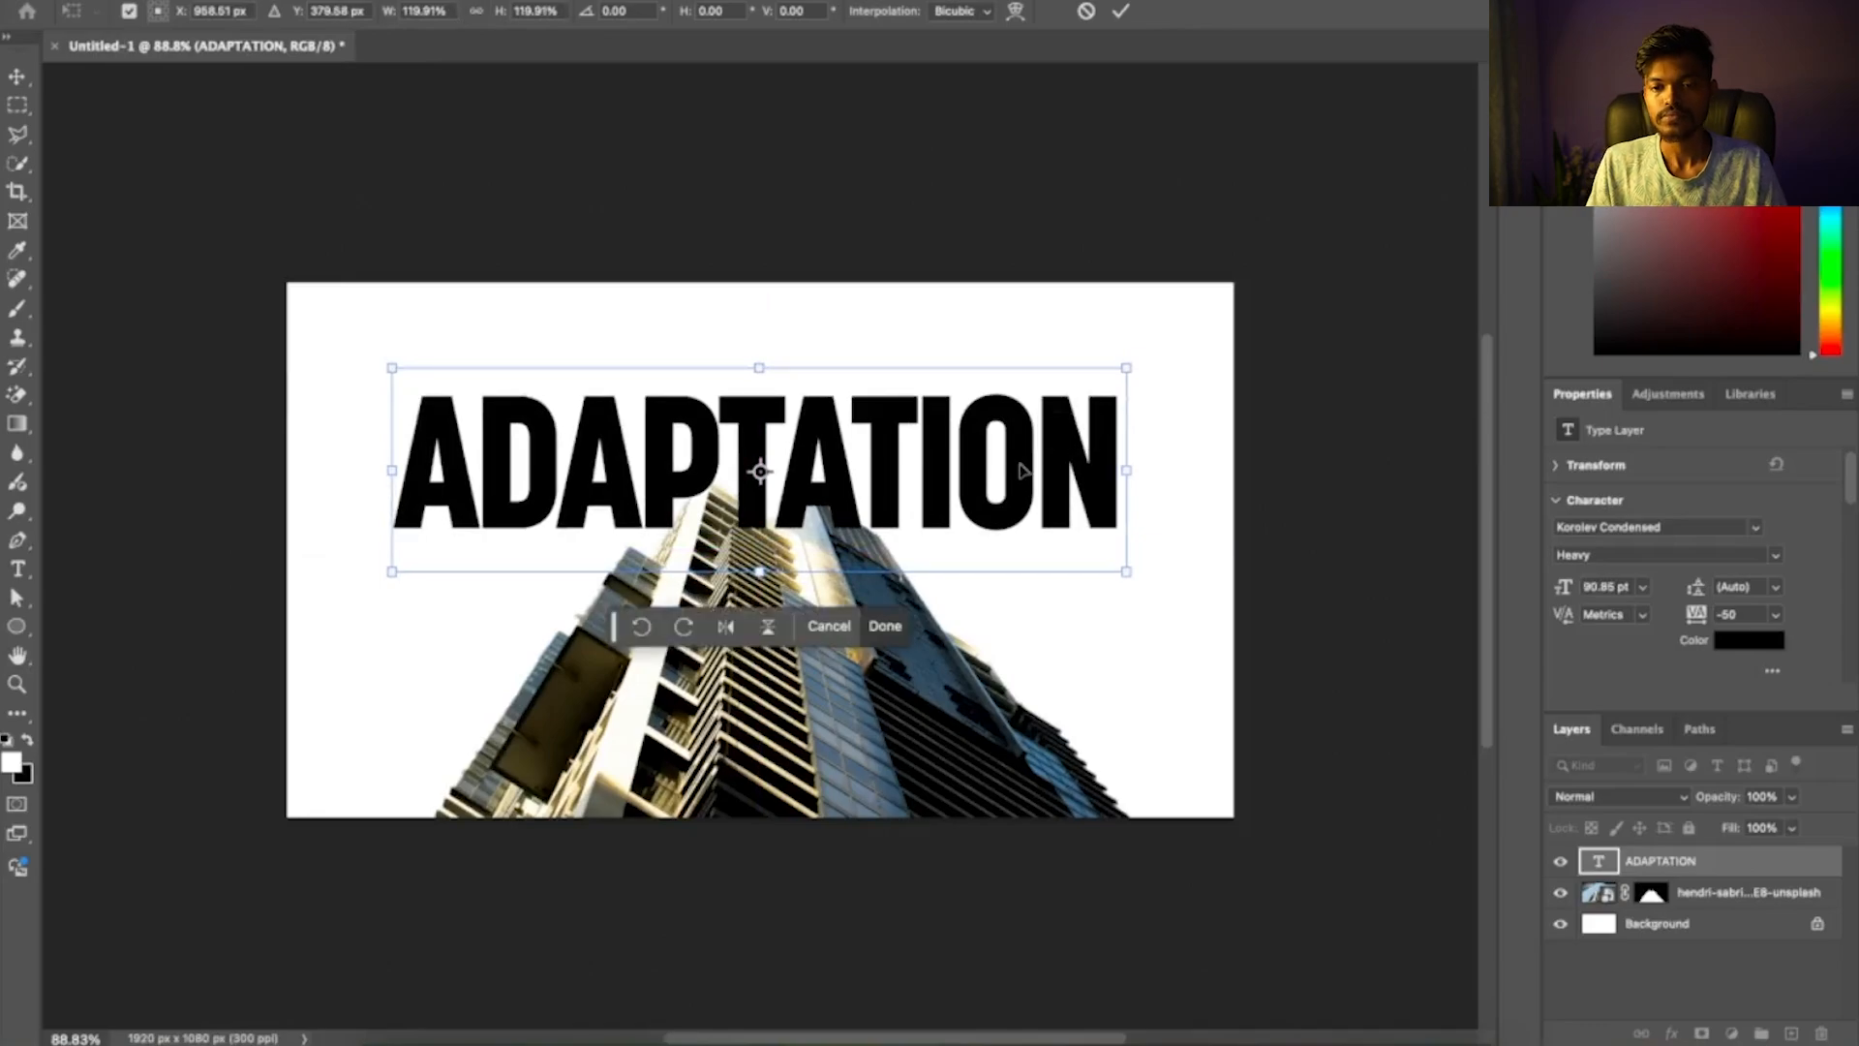
pyautogui.press('Return')
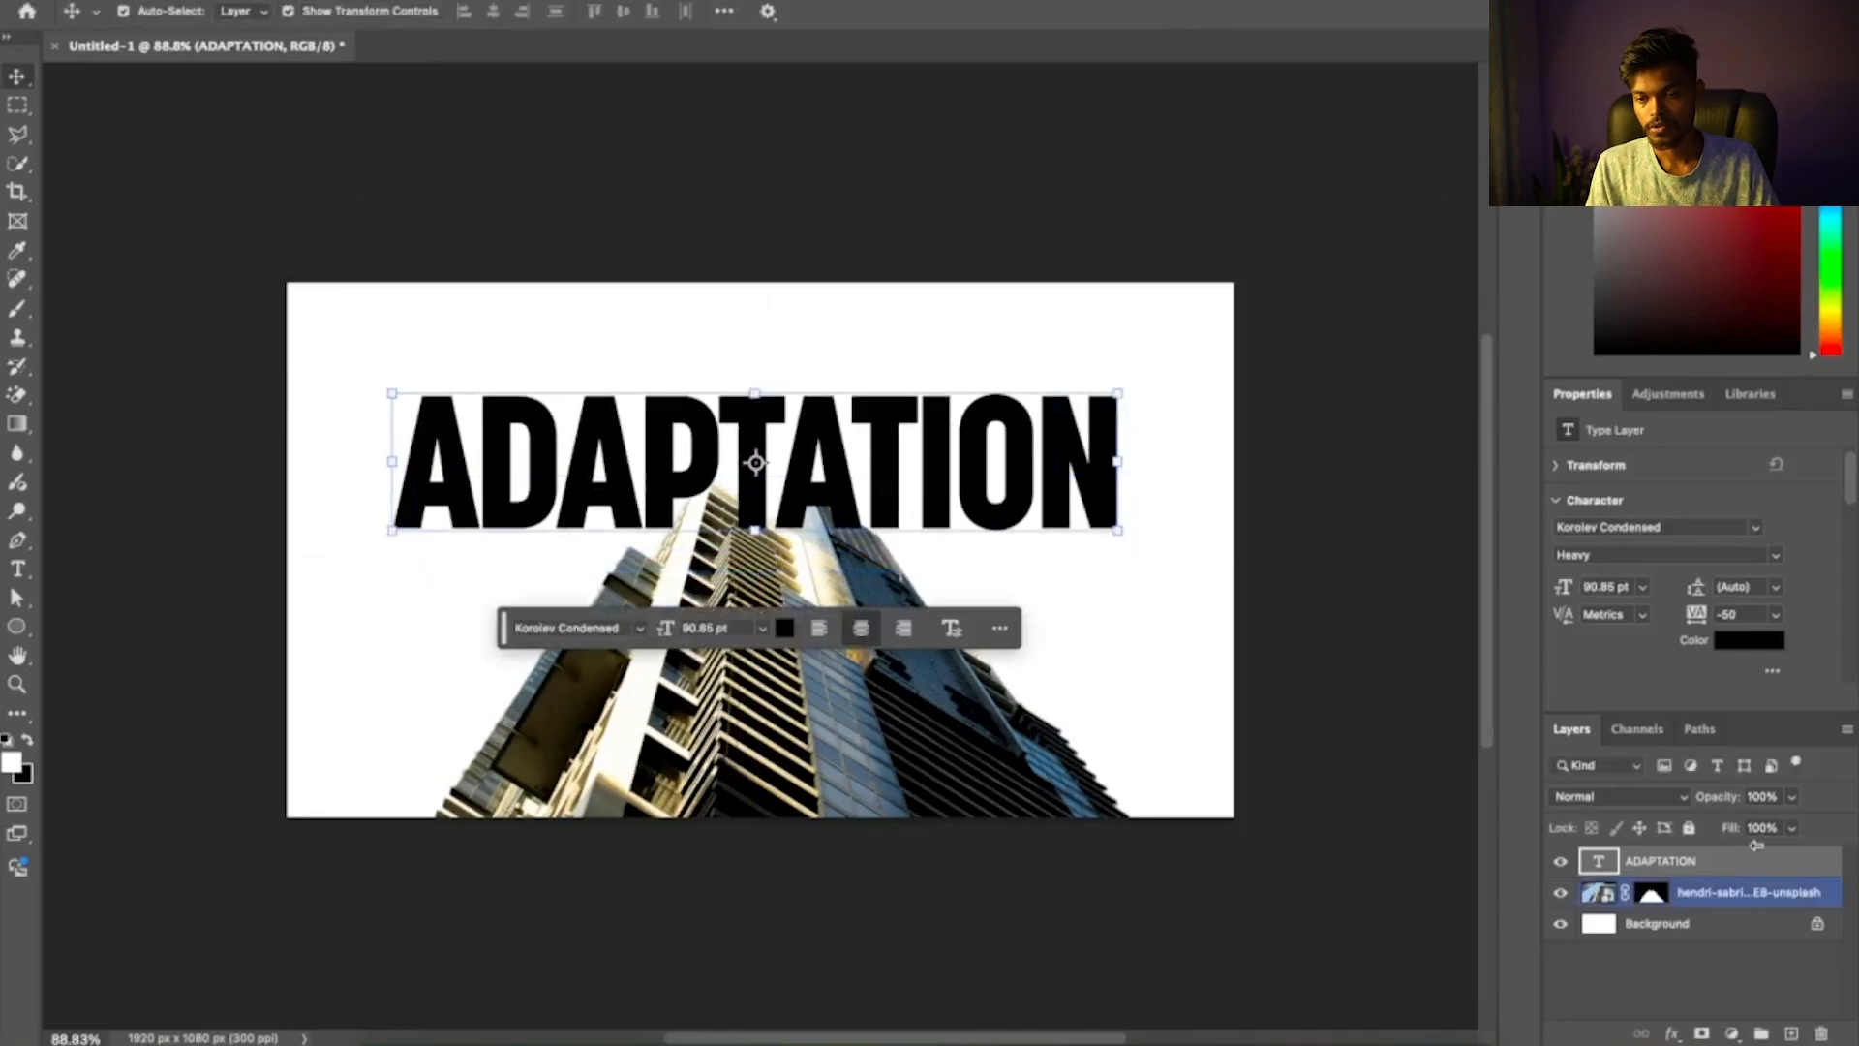
# Reorder the ADAPTATION text layer beneath the building layer and nudge the title slightly upward
pyautogui.moveTo(1718, 864); pyautogui.dragTo(1724, 910)
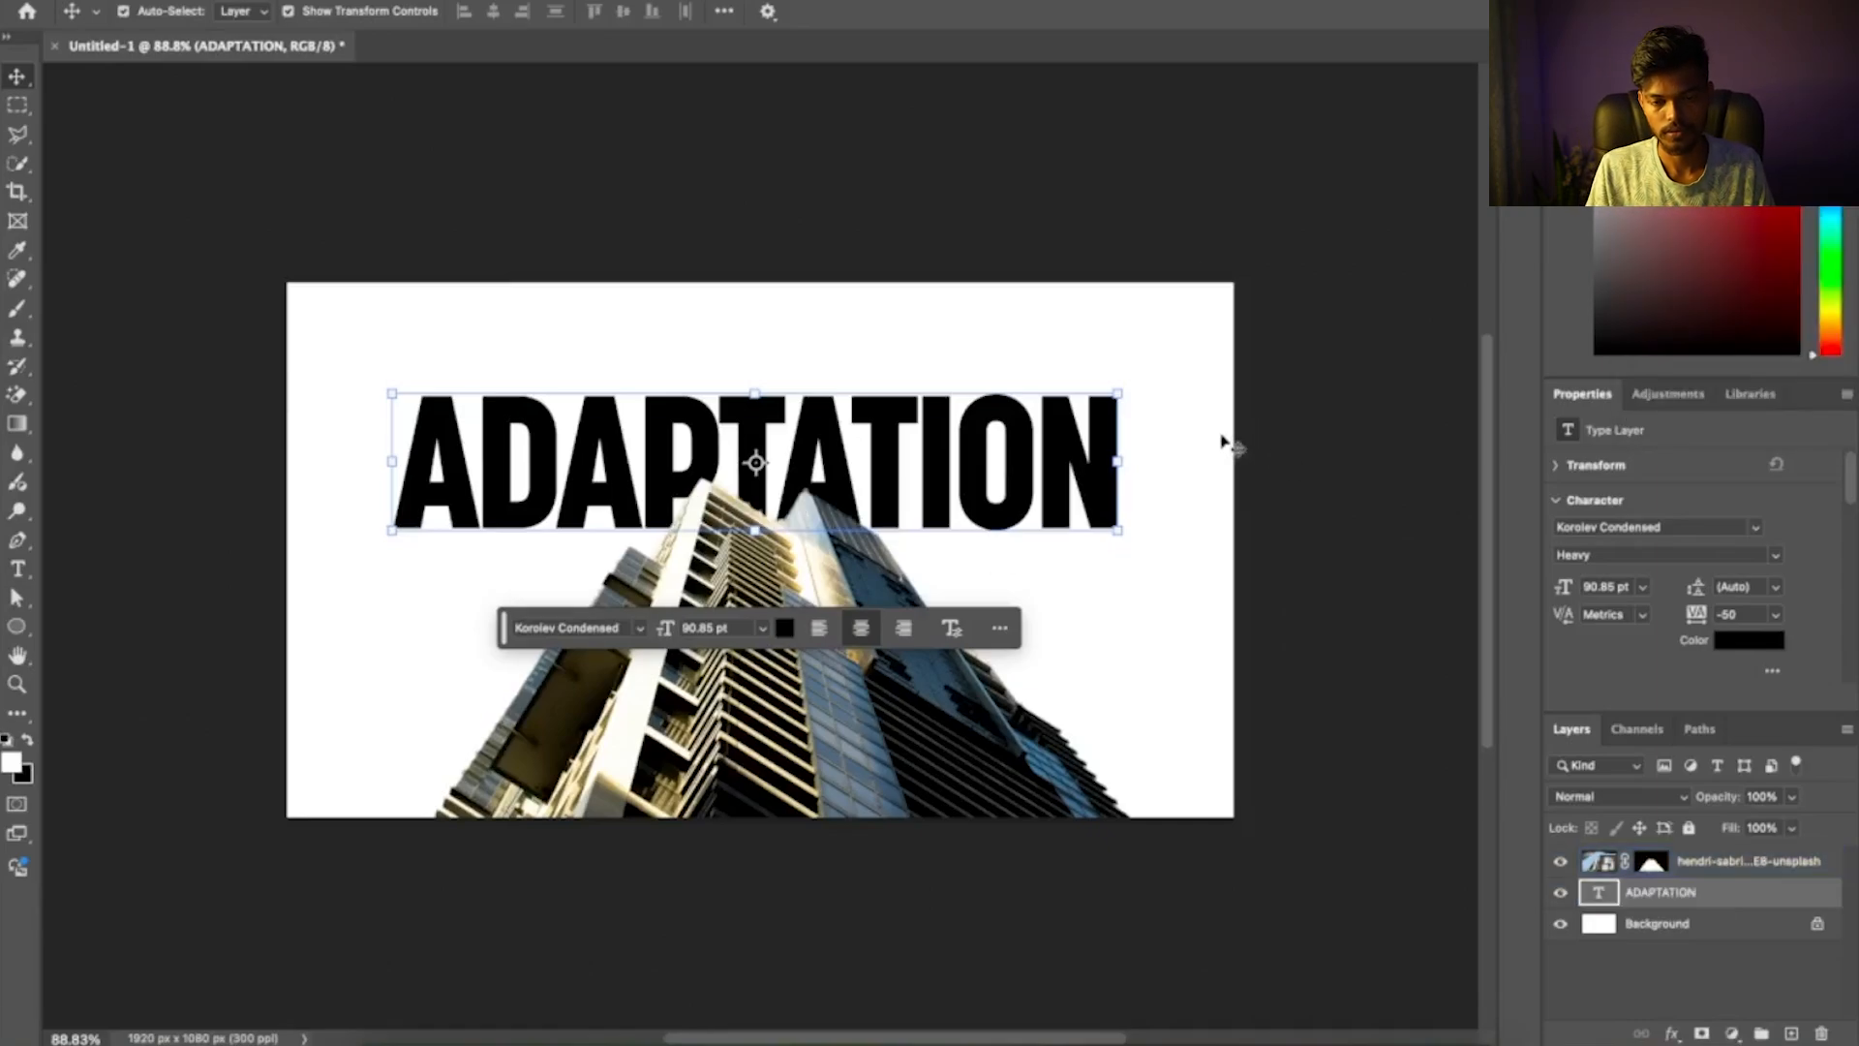
pyautogui.moveTo(1064, 451); pyautogui.dragTo(1064, 444)
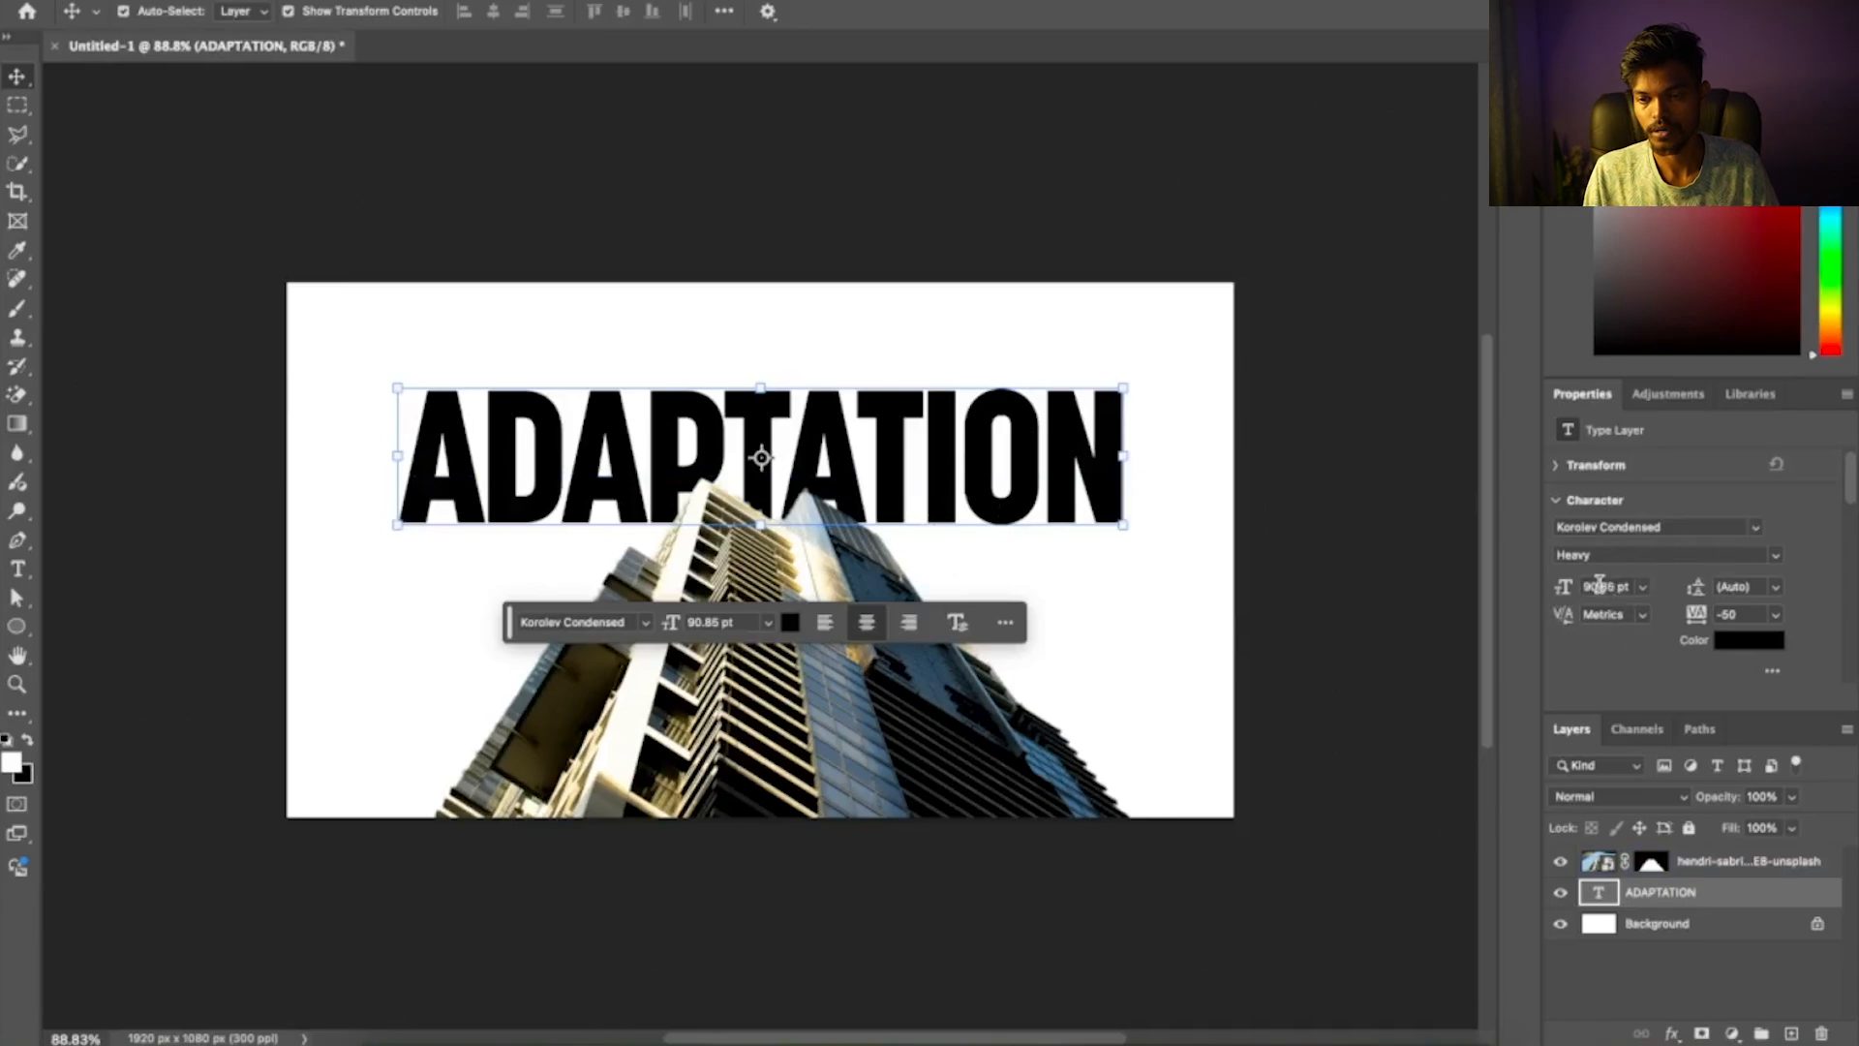
# Set the title's font size to 90 pt and centre it horizontally on the Background layer
pyautogui.write('90')
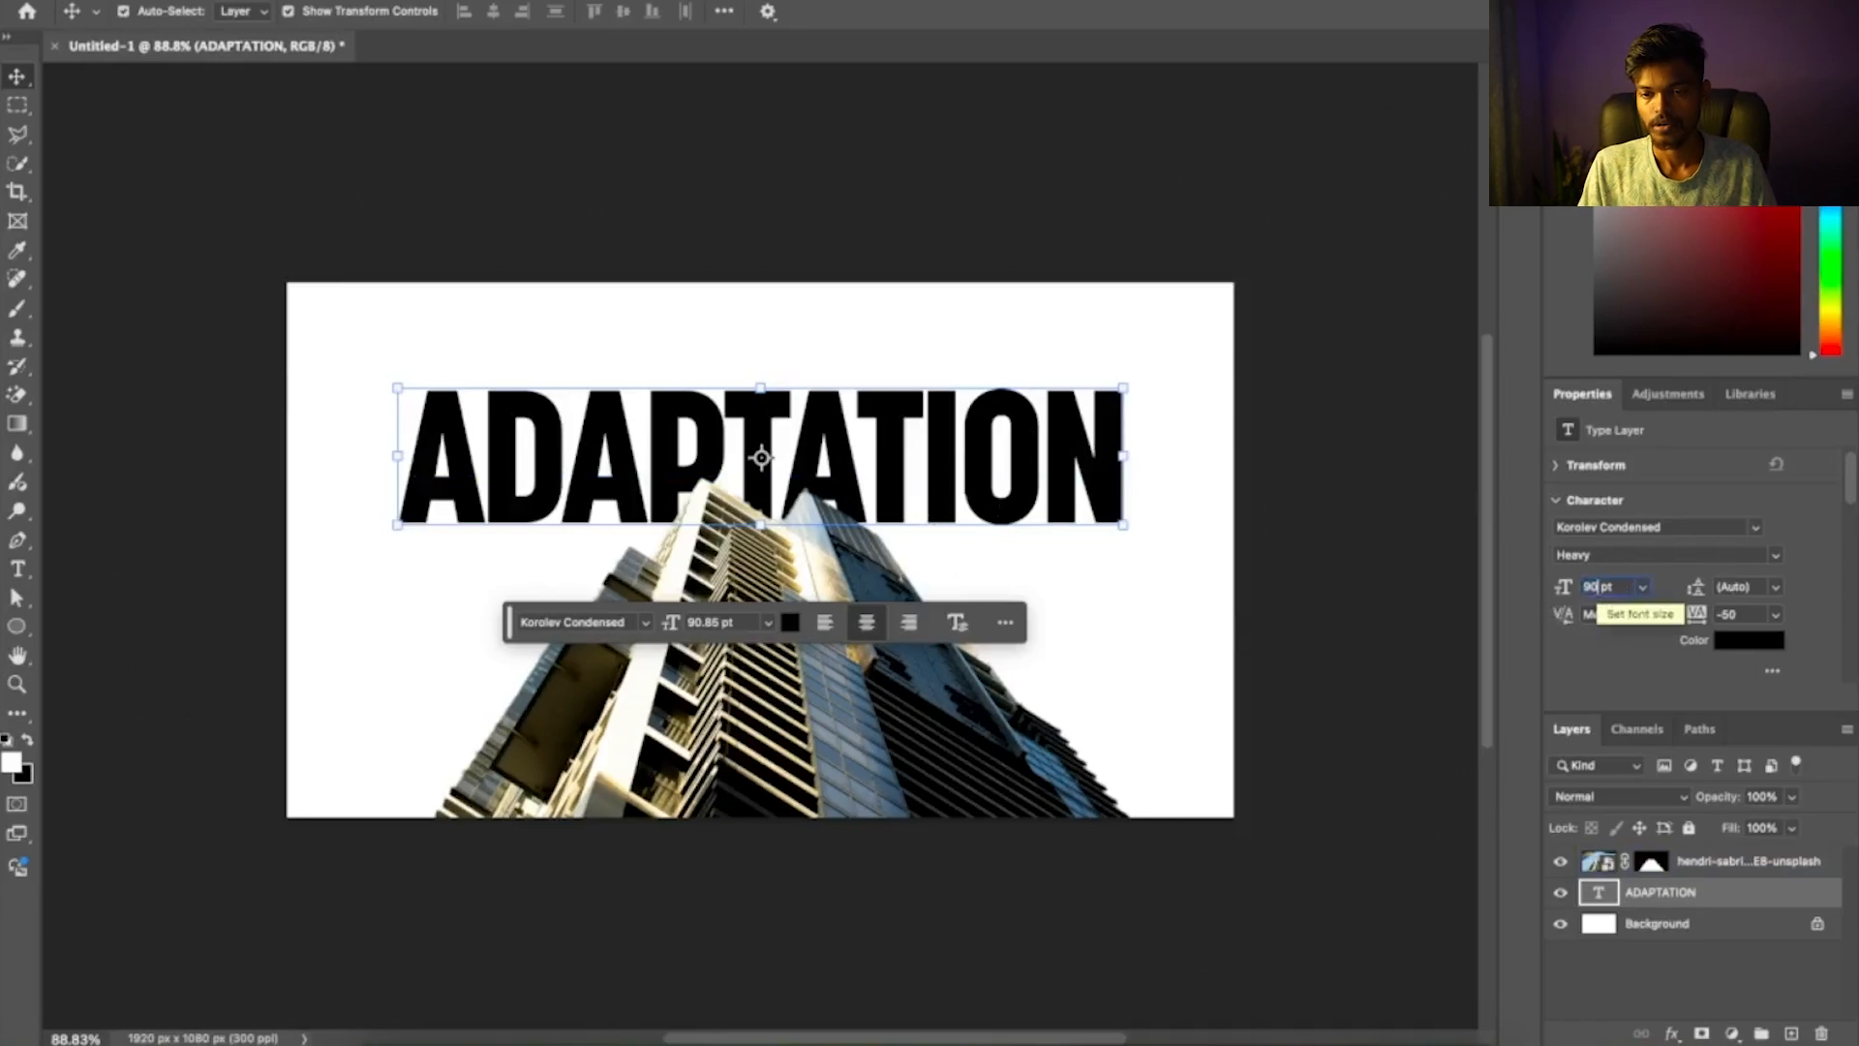
pyautogui.press('Return')
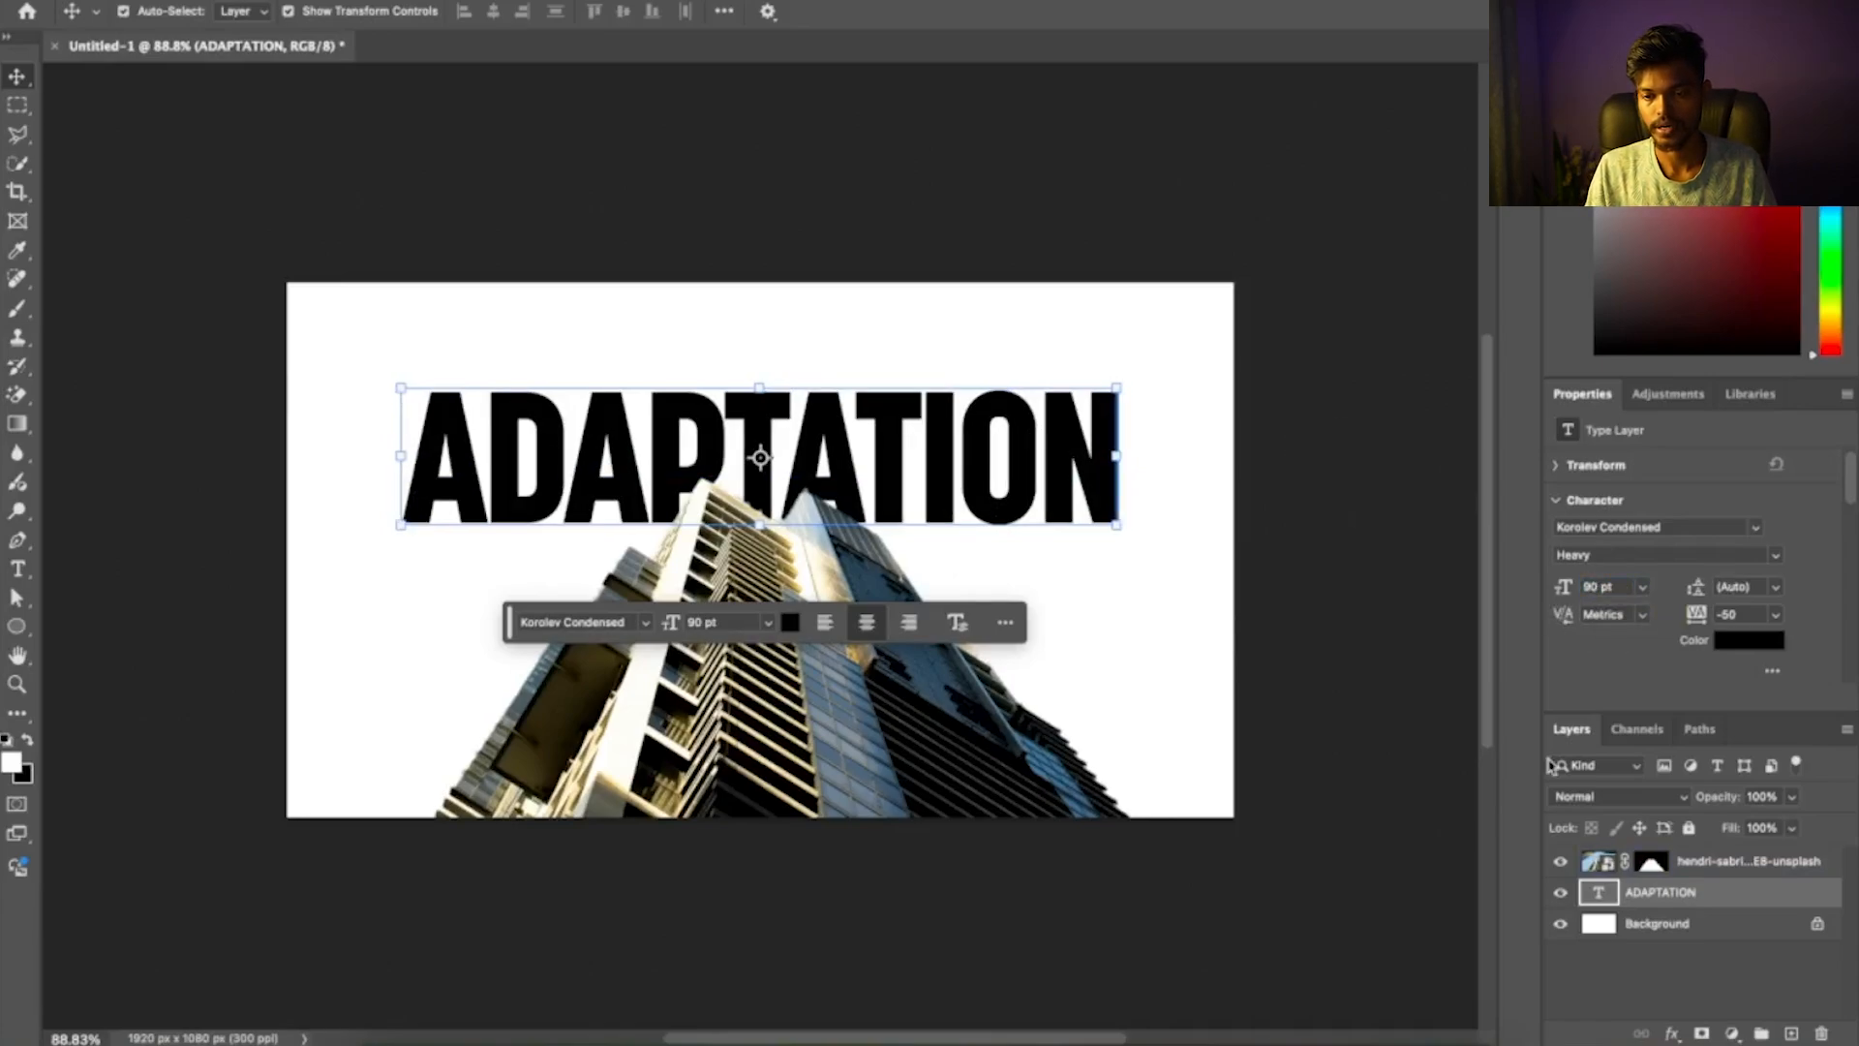
pyautogui.click(1690, 927)
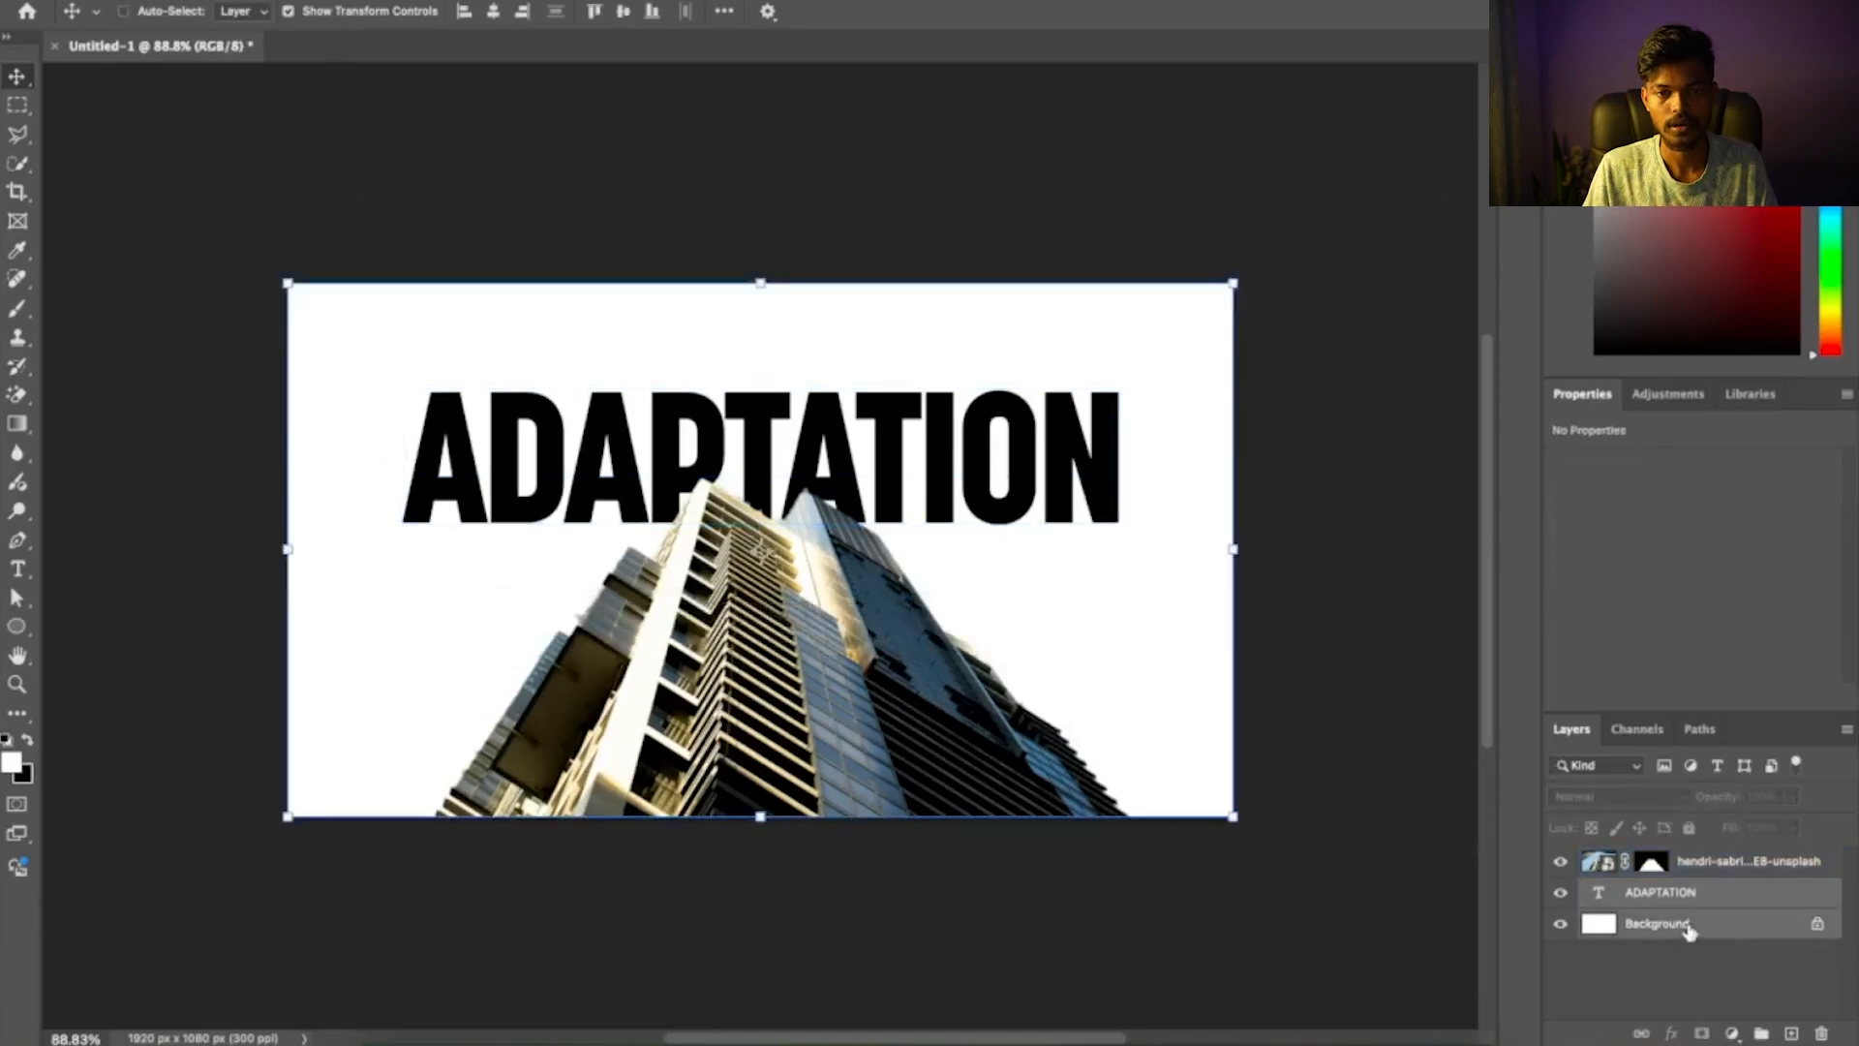
pyautogui.click(494, 12)
pyautogui.click(877, 179)
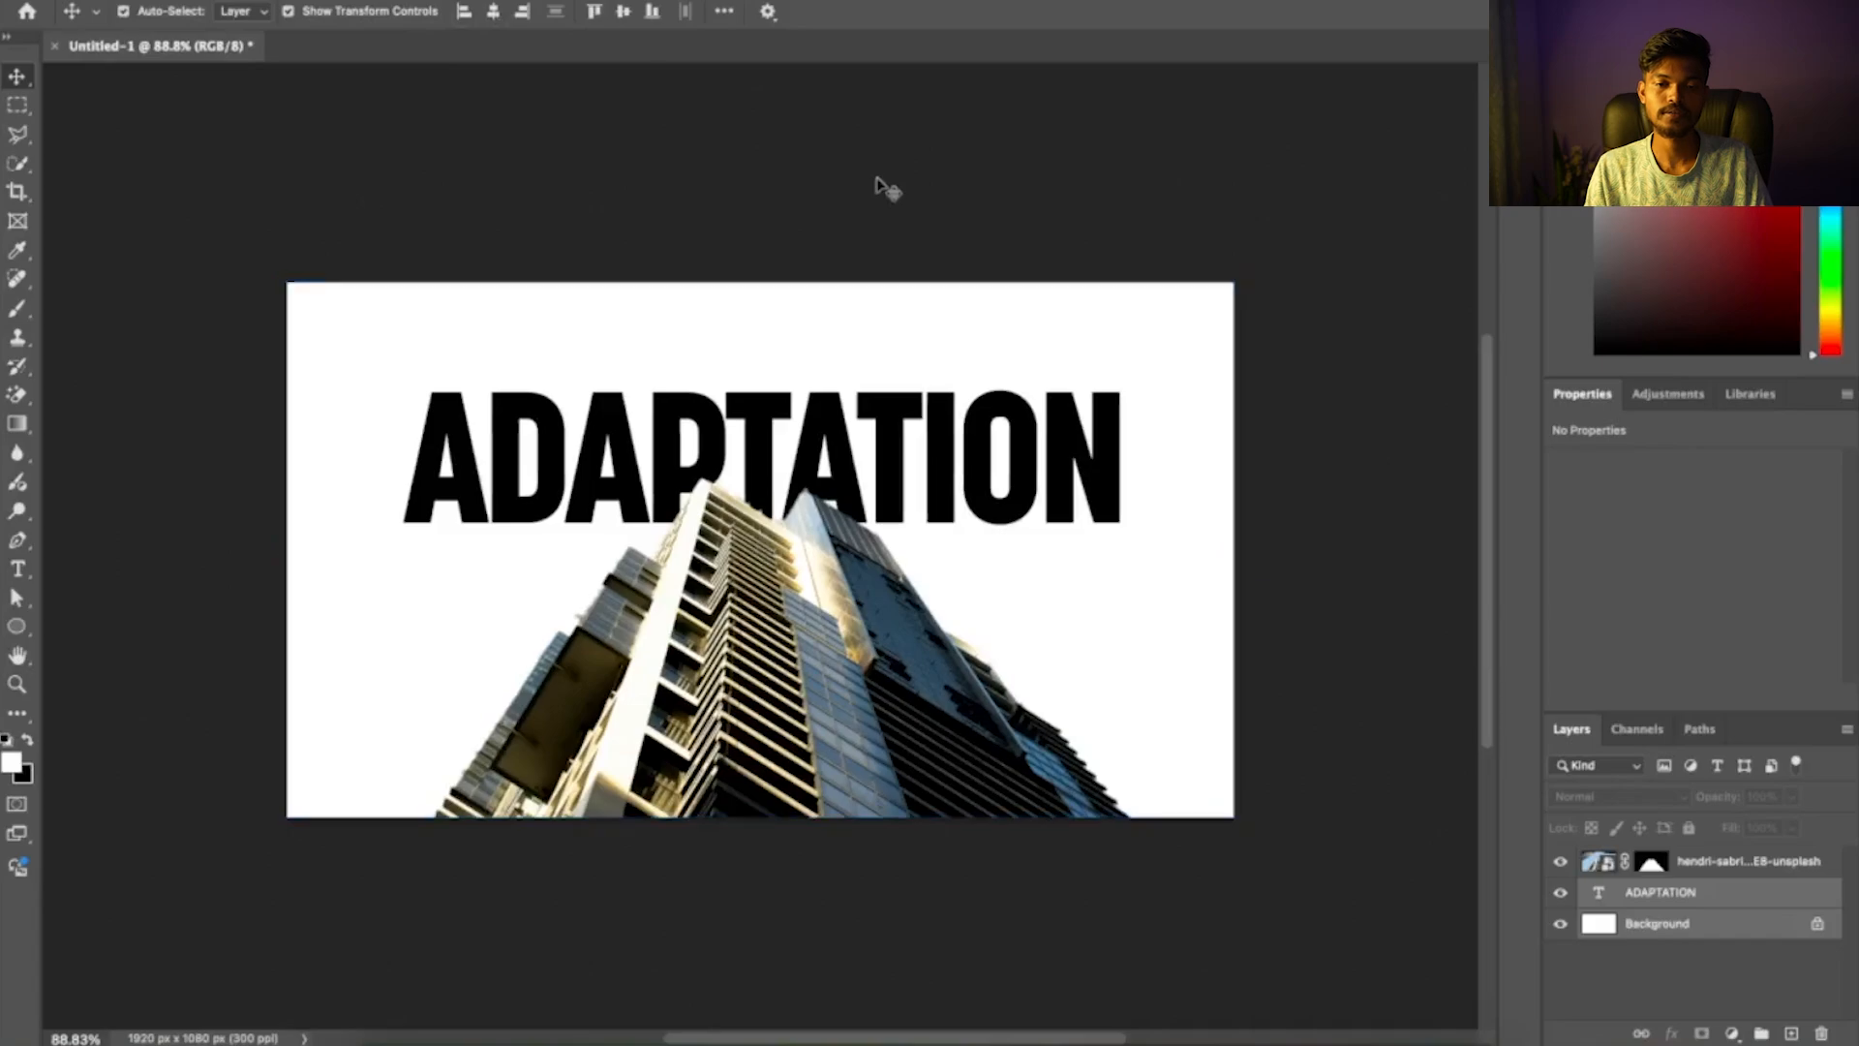
# Change the ADAPTATION title's Korolev Condensed font style to Bold
pyautogui.click(1089, 450)
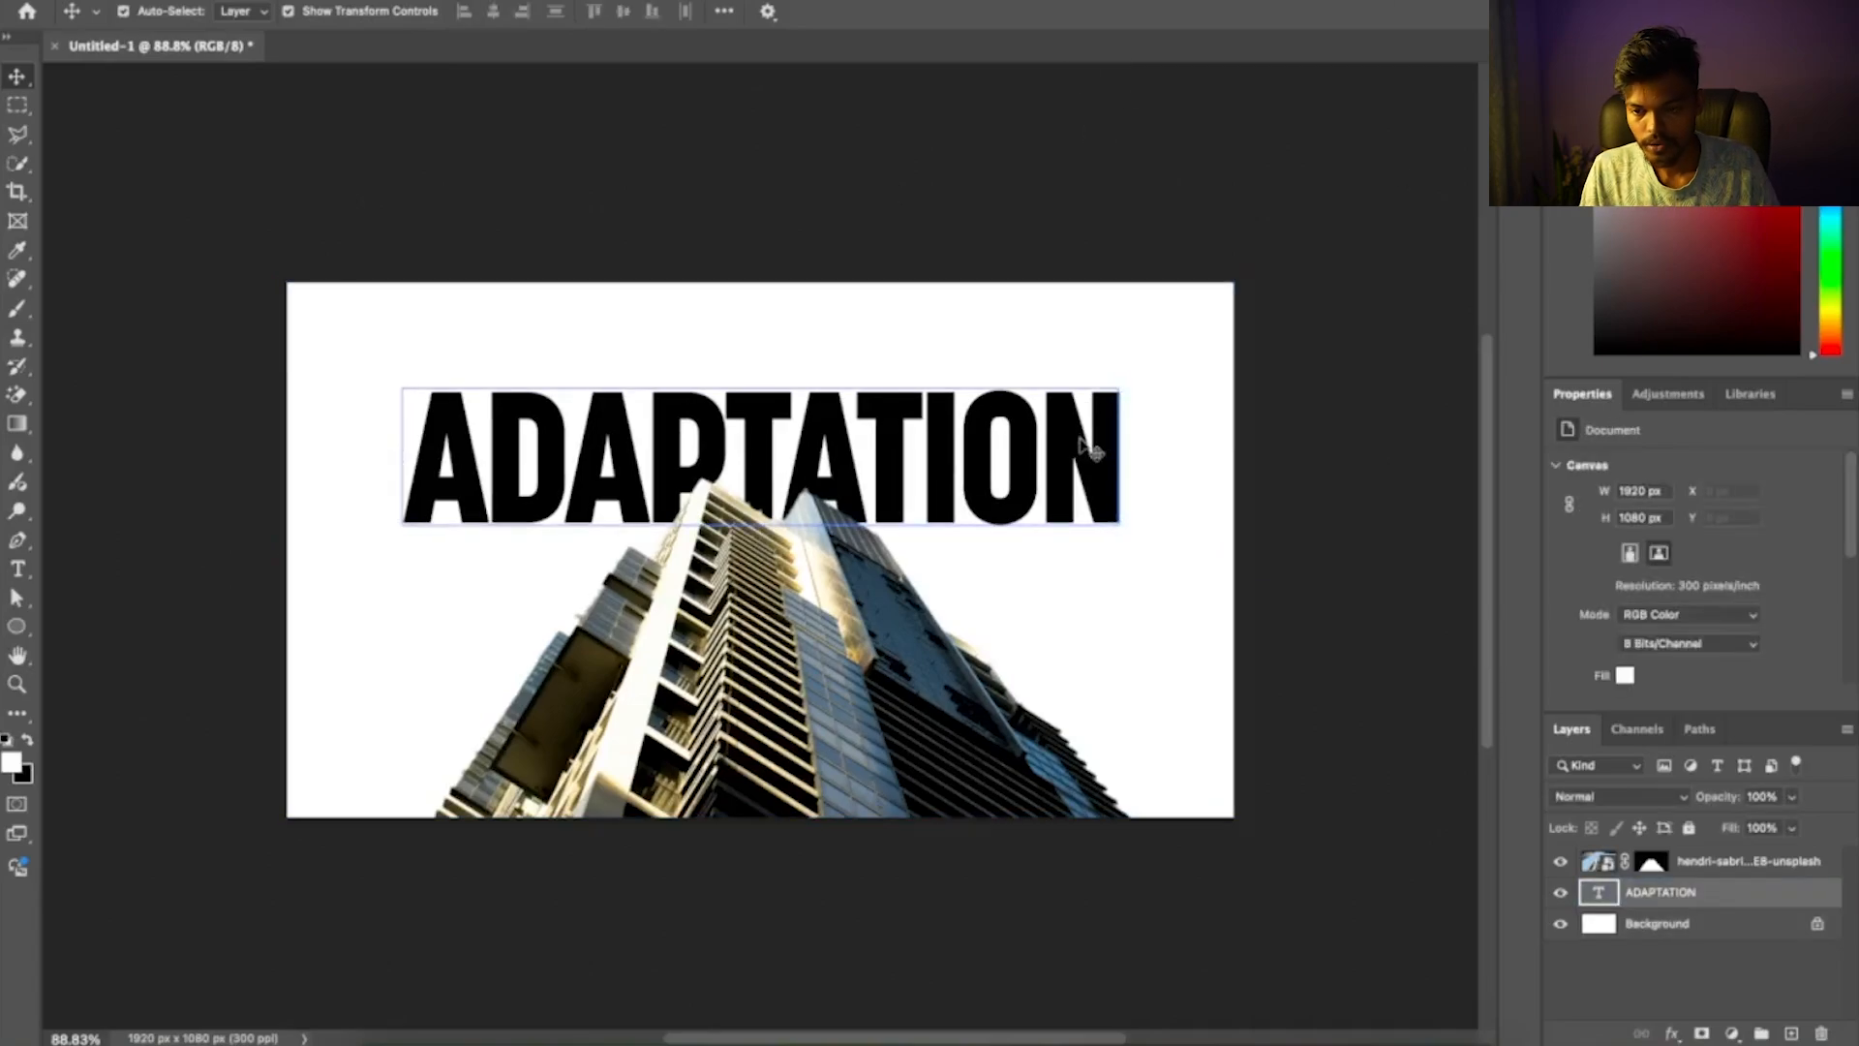
pyautogui.click(1778, 556)
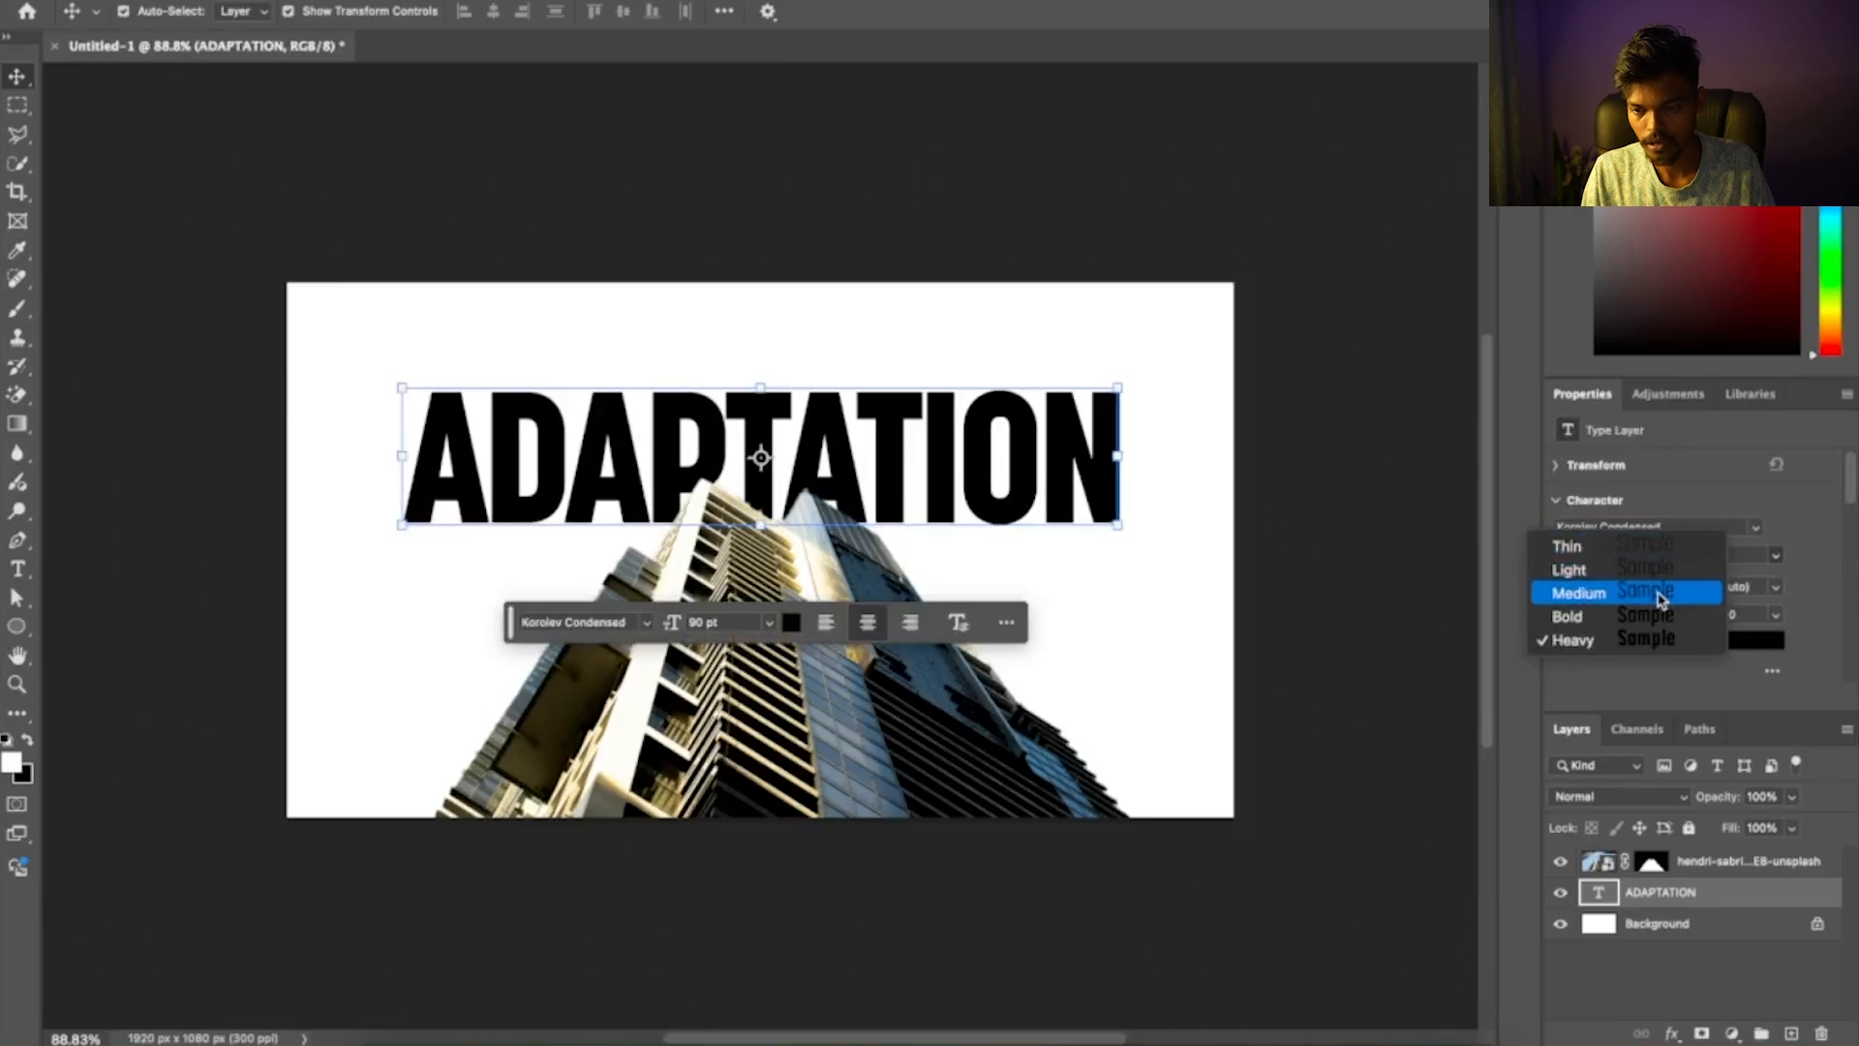
pyautogui.click(1648, 624)
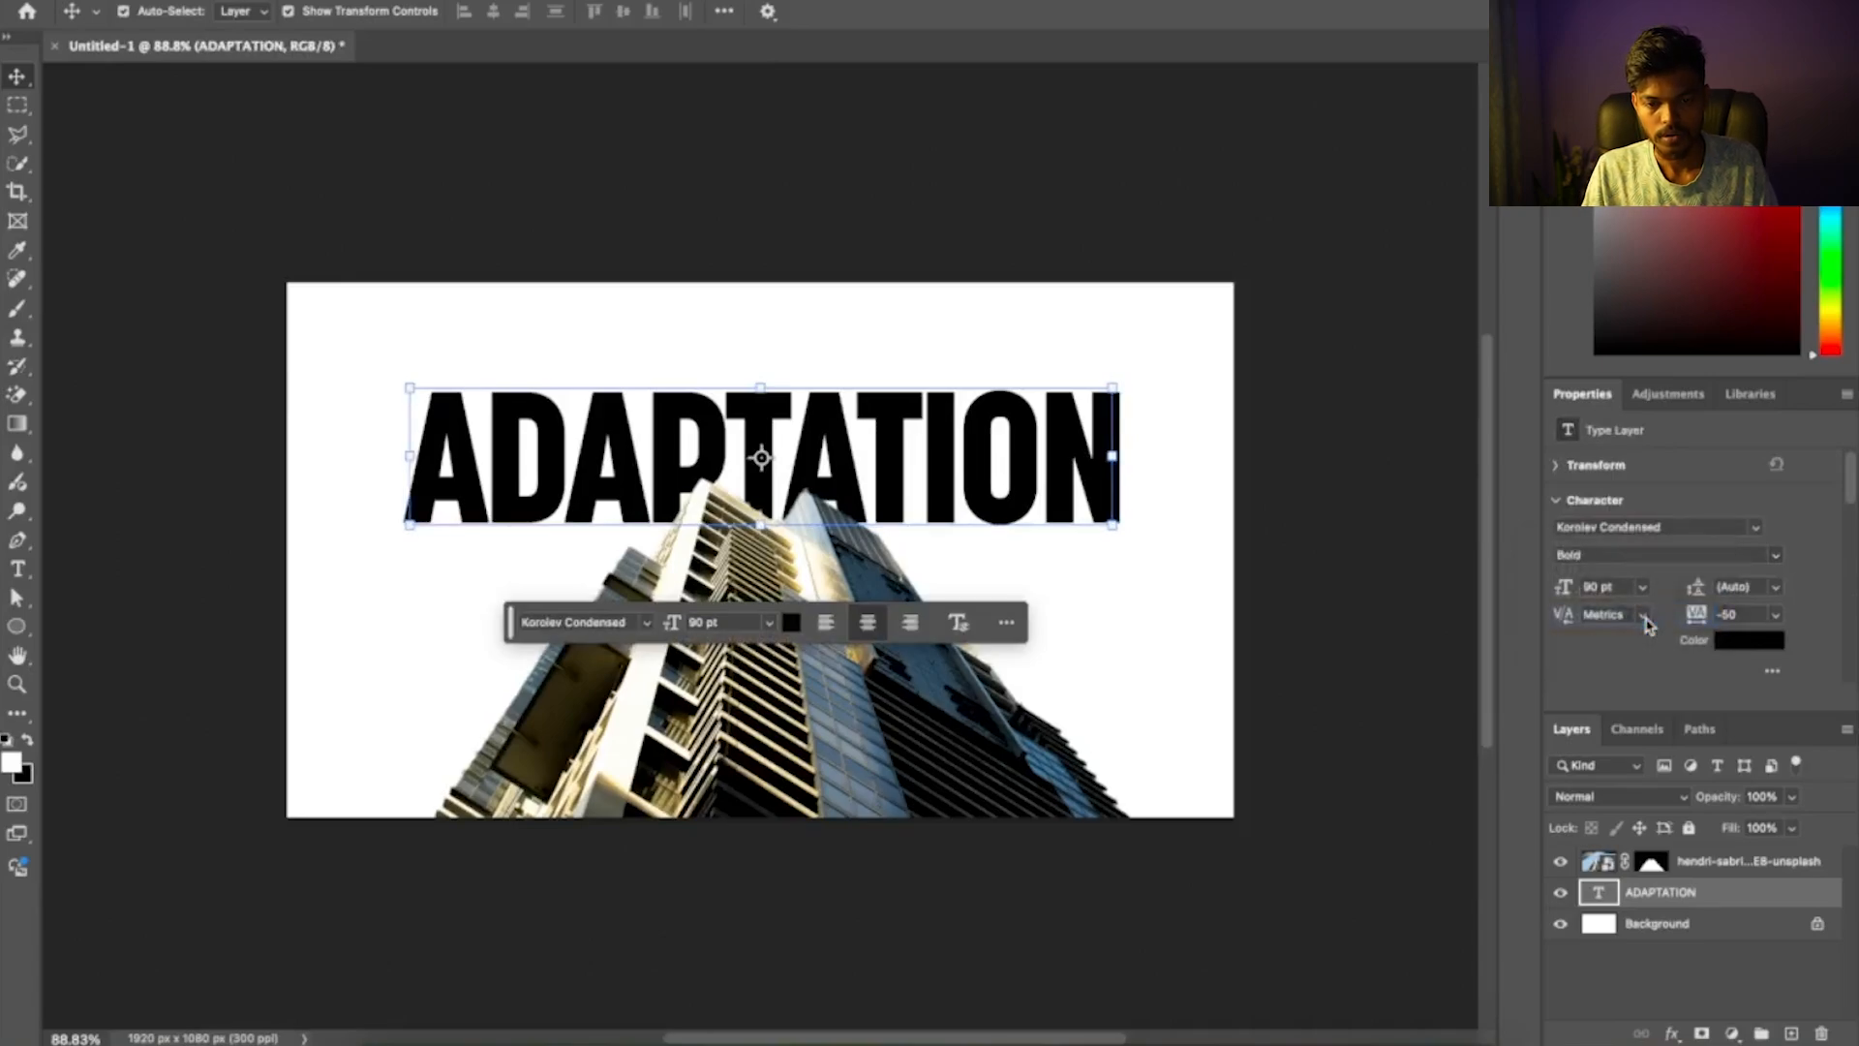
pyautogui.click(1344, 455)
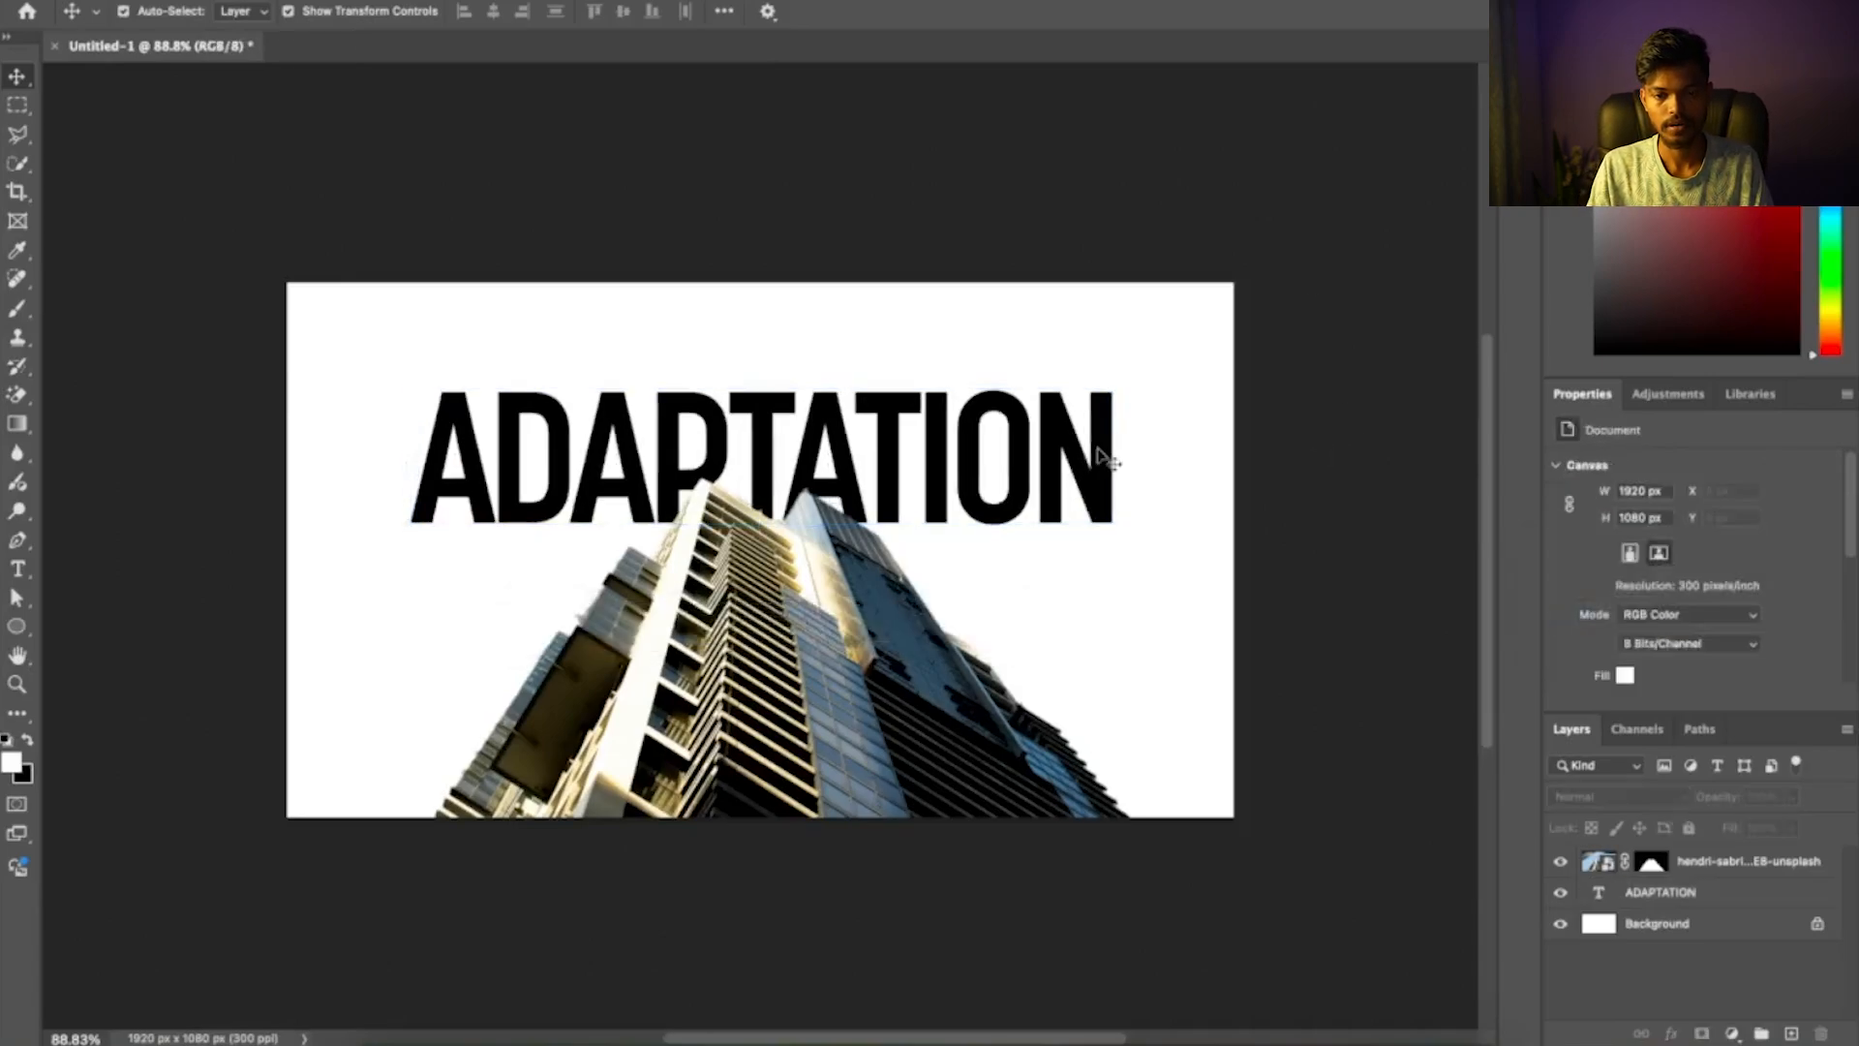
# Nudge the ADAPTATION title slightly downward behind the building's top
pyautogui.click(1056, 498)
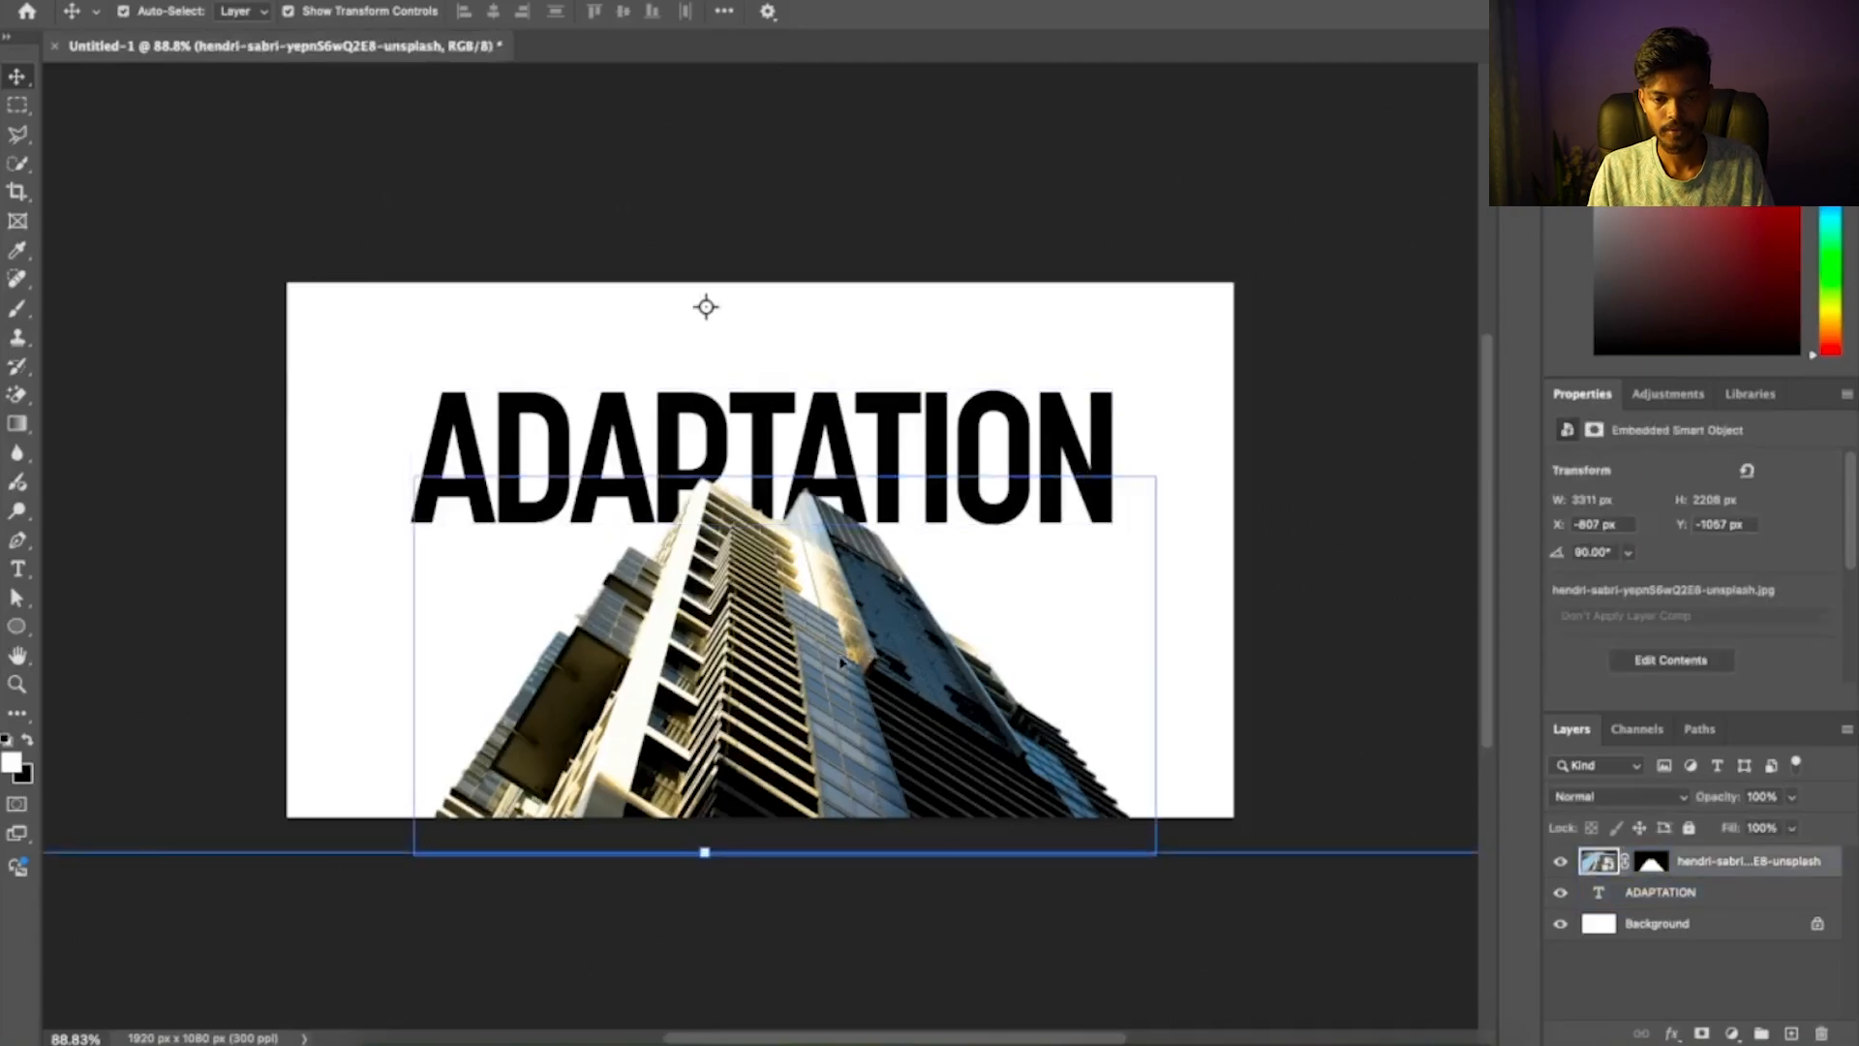
pyautogui.click(1166, 909)
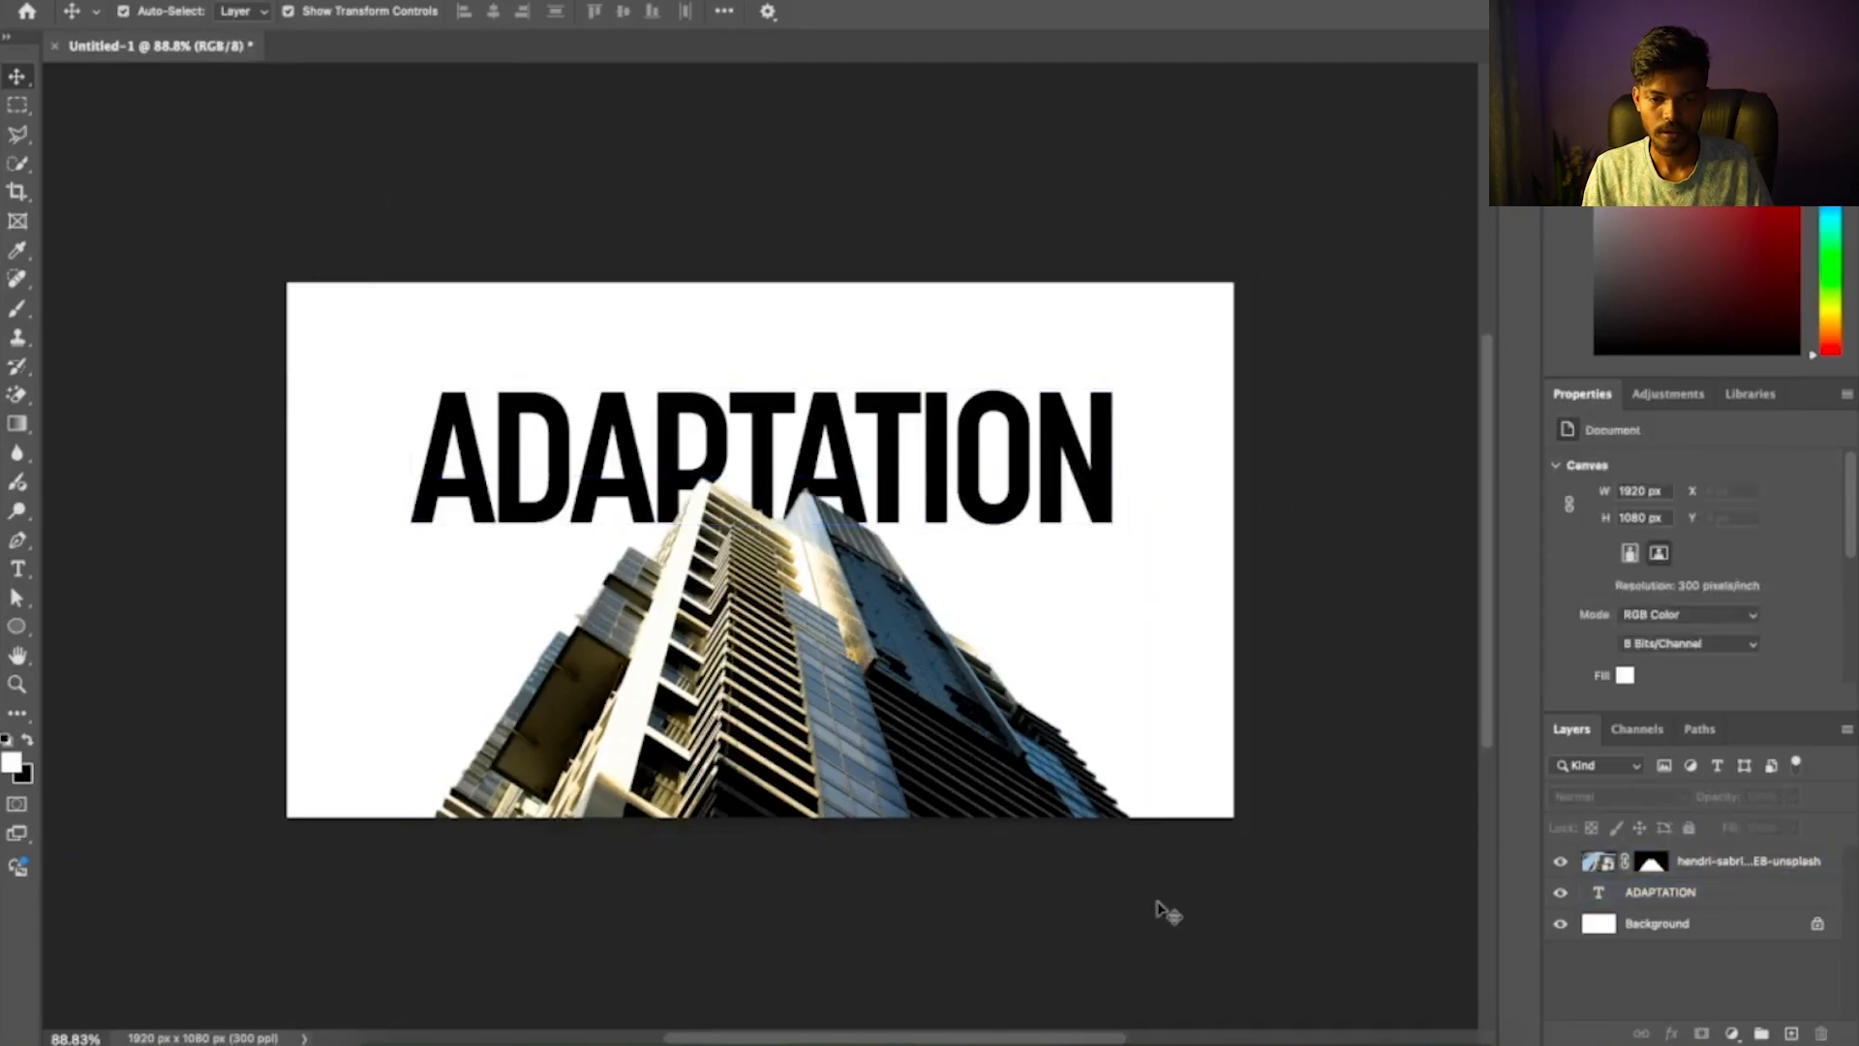
pyautogui.click(840, 455)
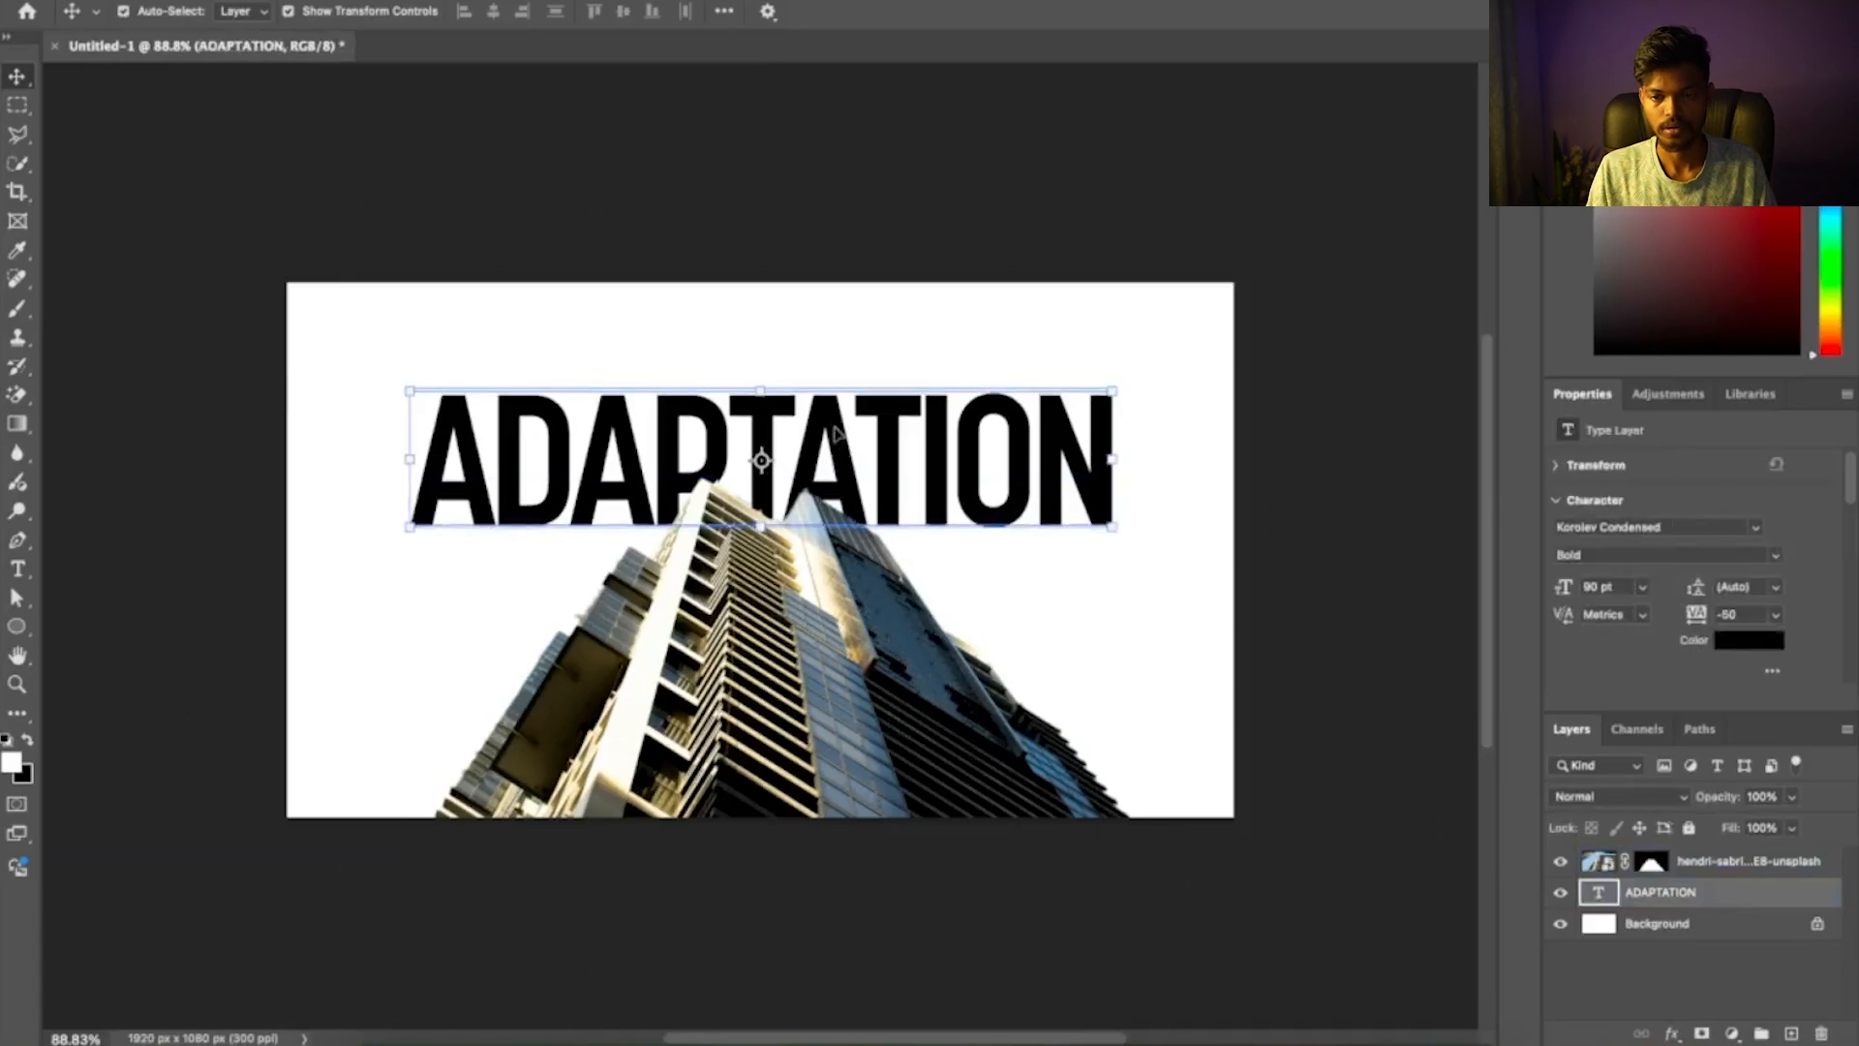
pyautogui.click(1351, 337)
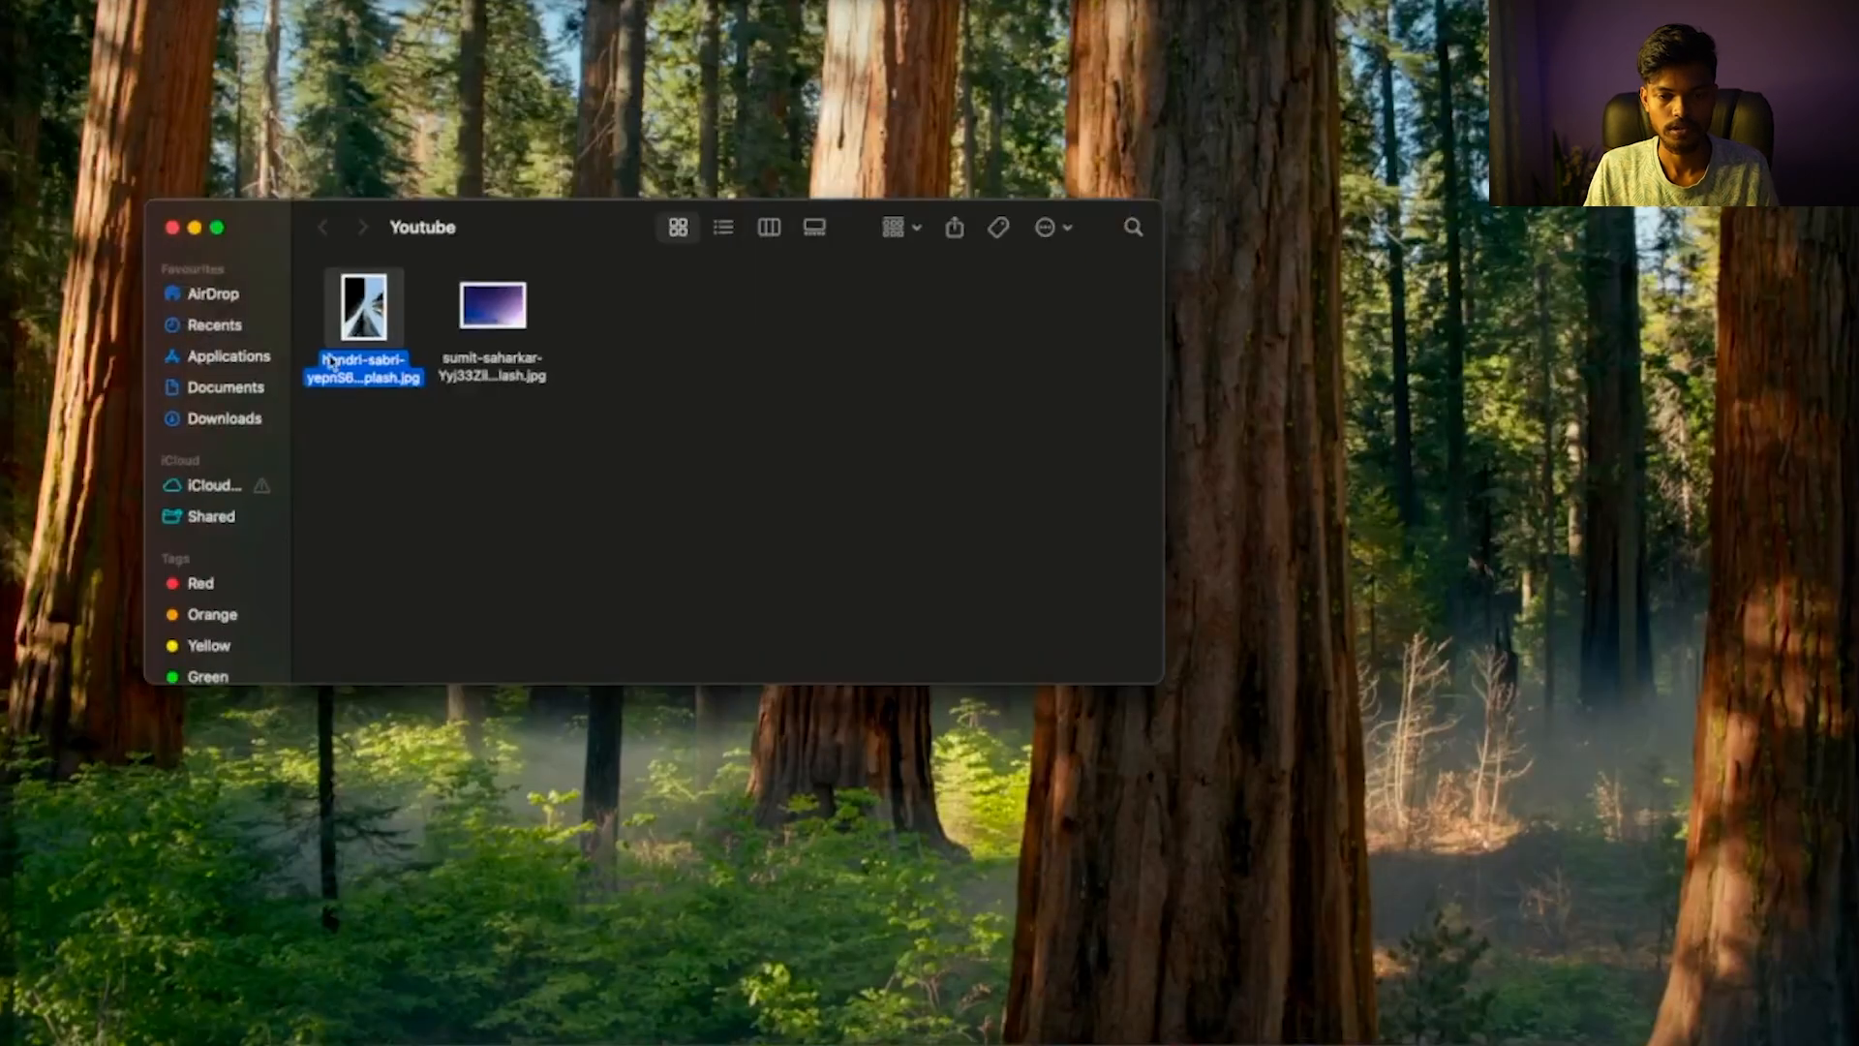
# Place the purple sky image from the Youtube folder into the composition and scale it to about 7.74% so it covers the canvas
pyautogui.moveTo(506, 313); pyautogui.dragTo(745, 460)
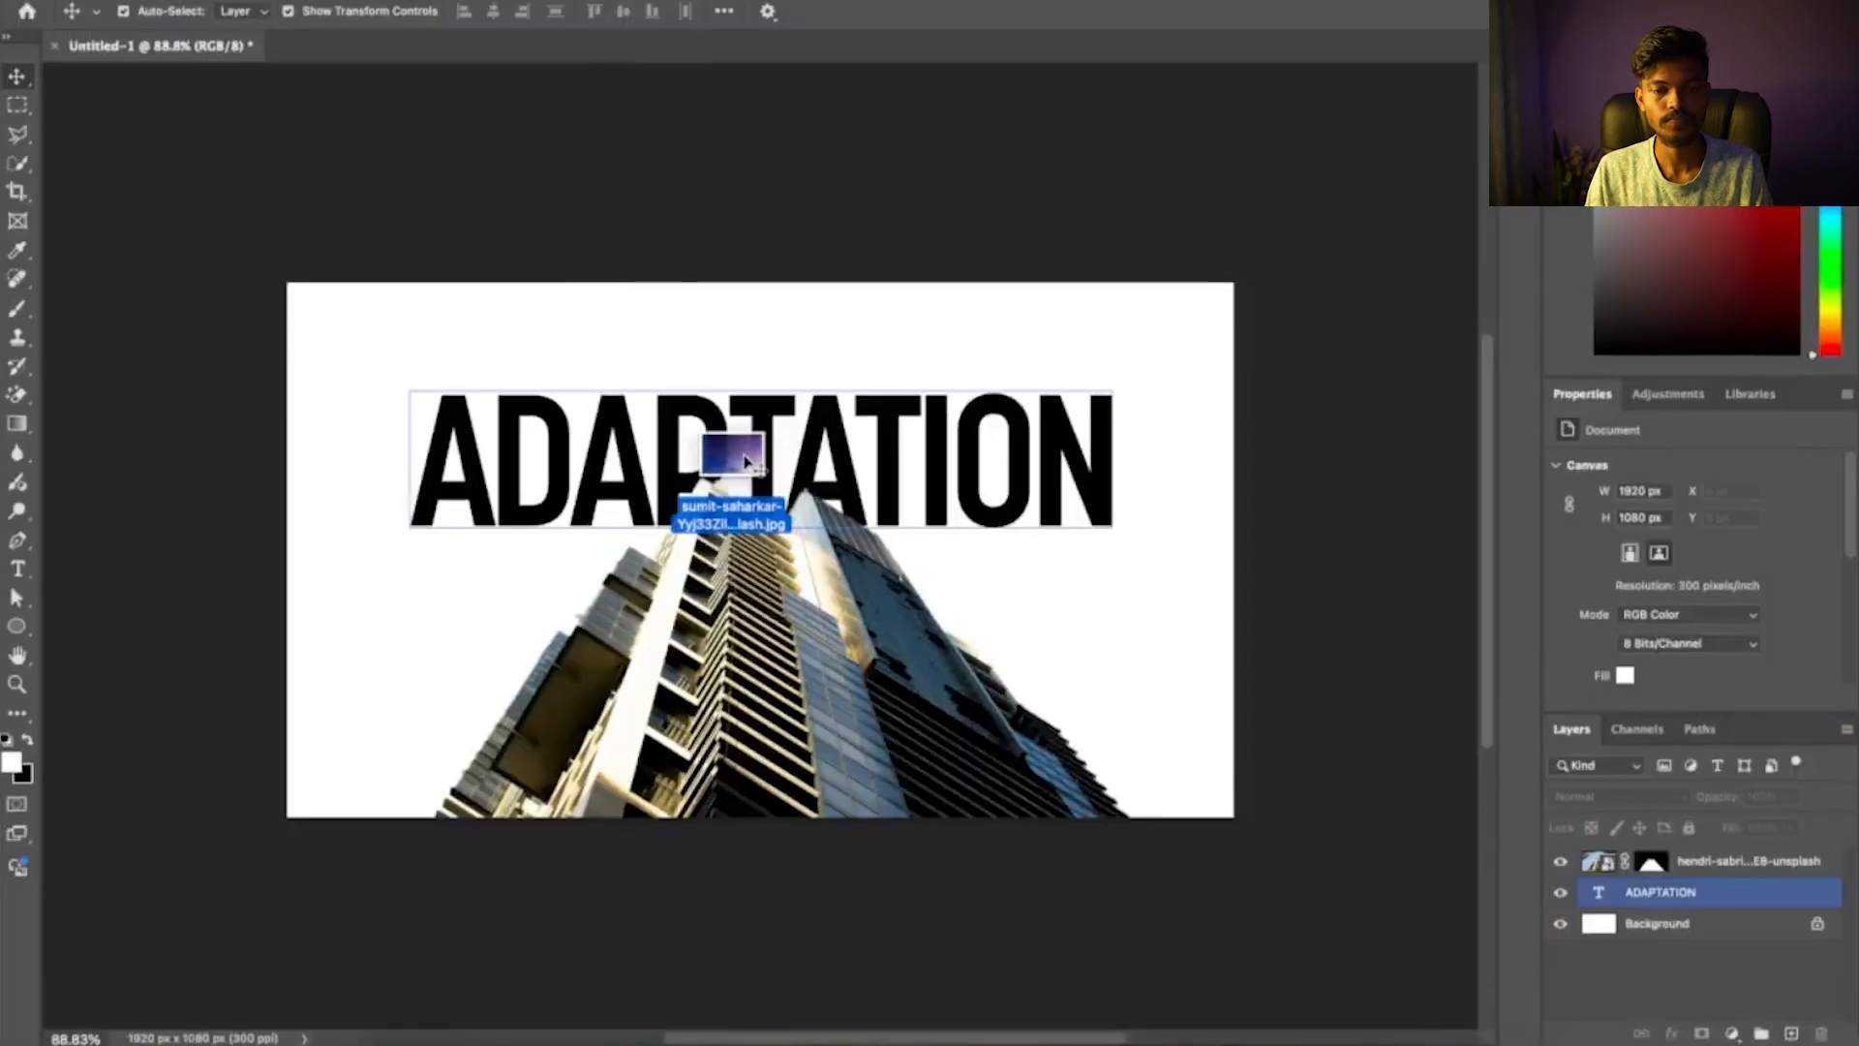
pyautogui.moveTo(726, 456); pyautogui.dragTo(373, 366)
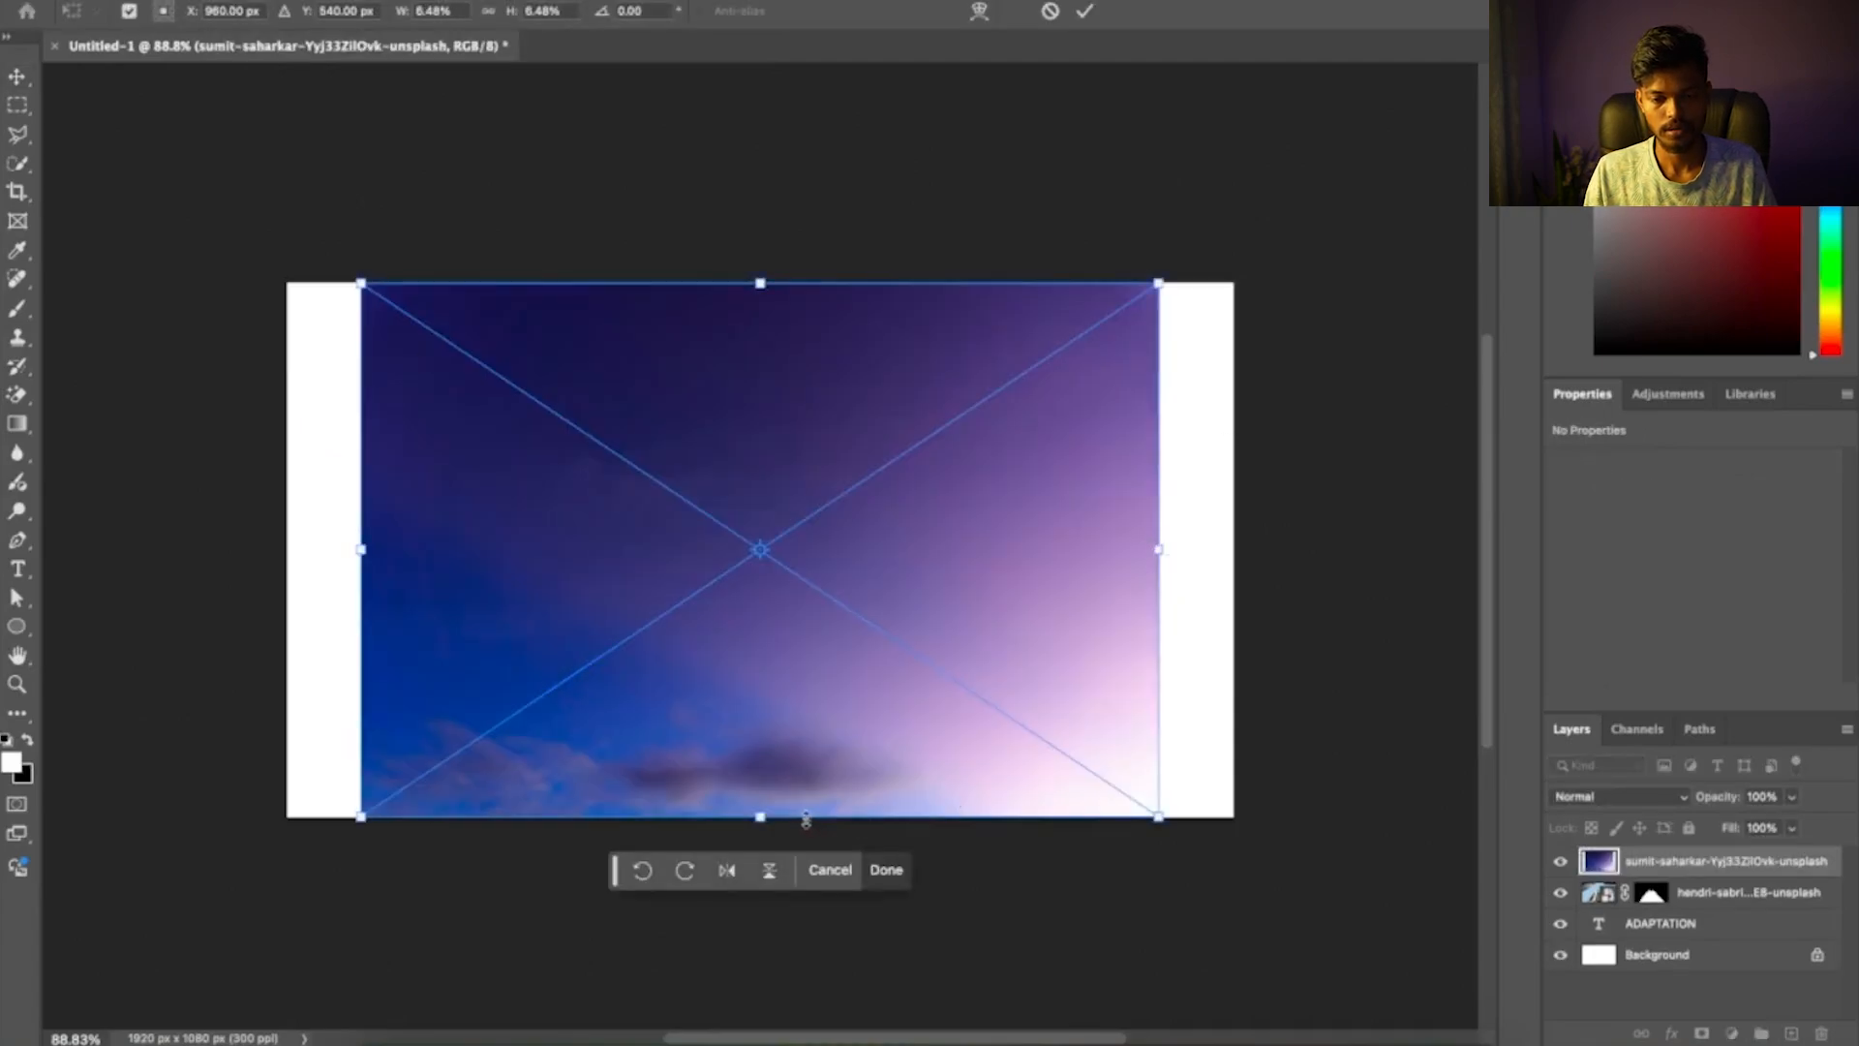
pyautogui.moveTo(769, 822); pyautogui.dragTo(772, 872)
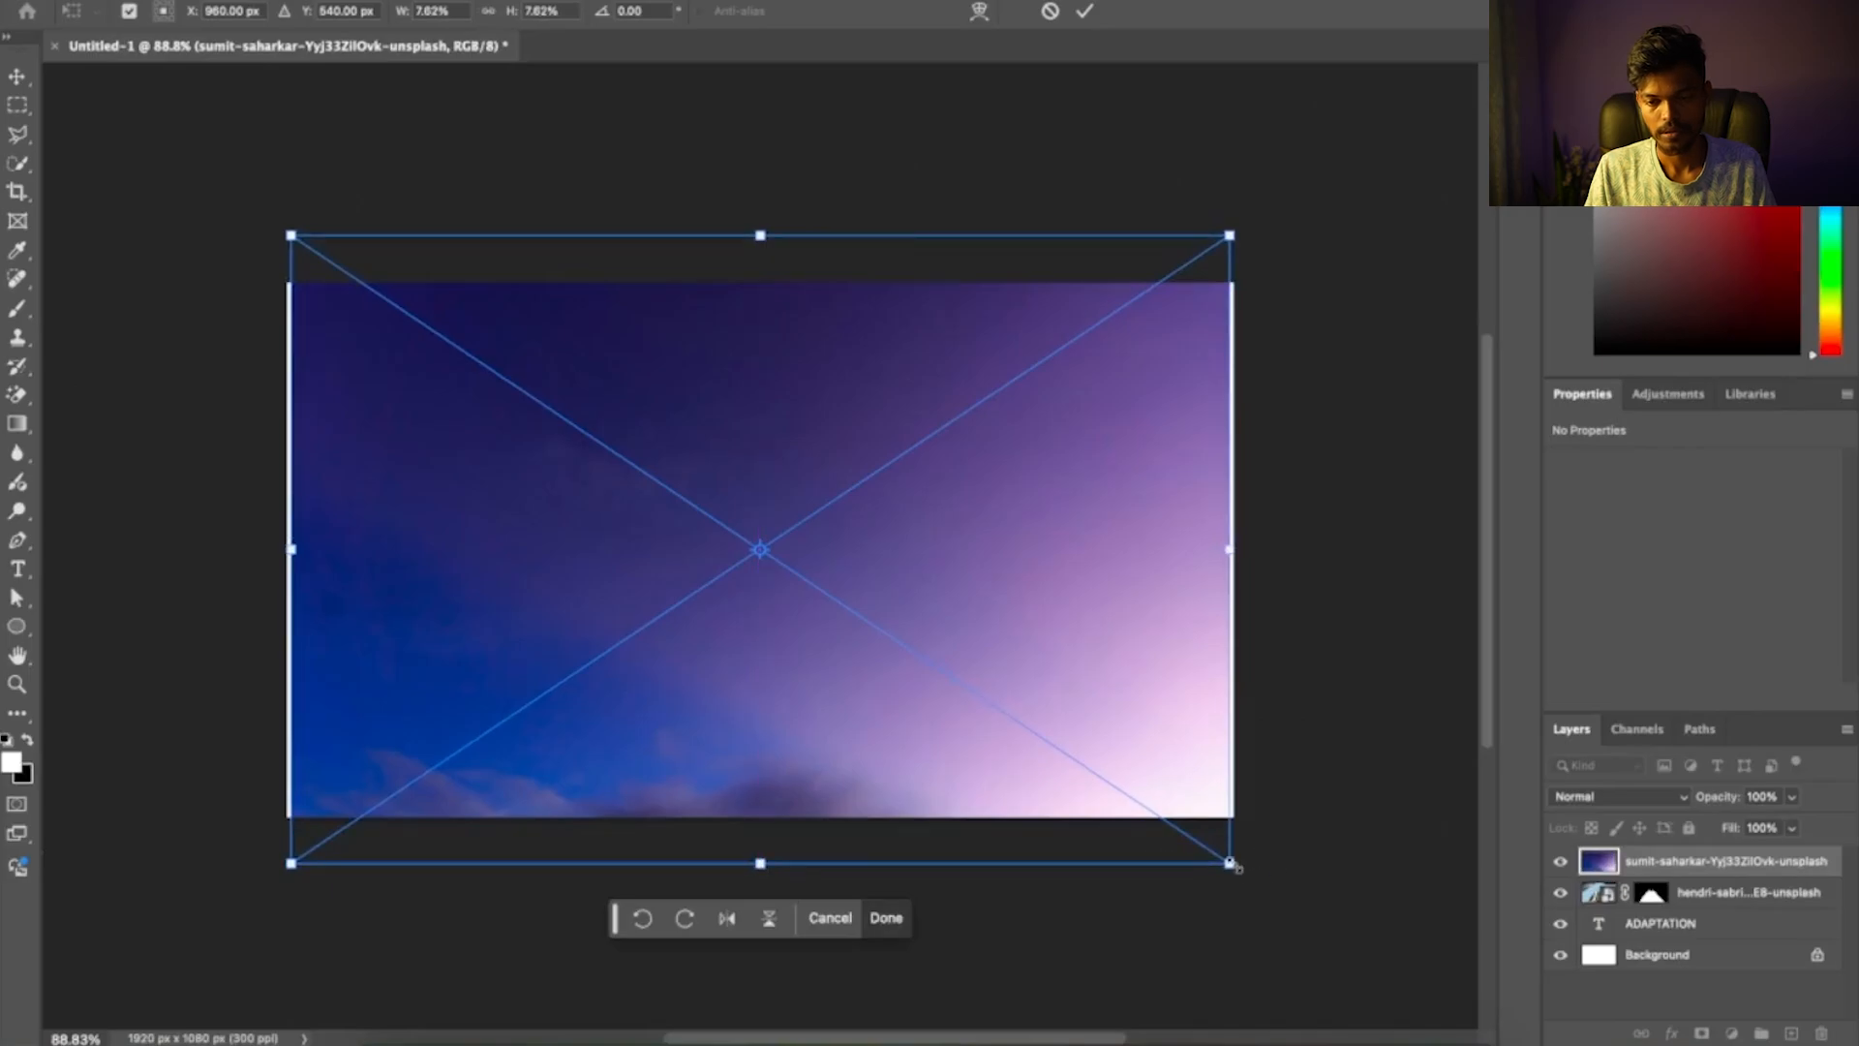
pyautogui.moveTo(1229, 862); pyautogui.dragTo(1237, 869)
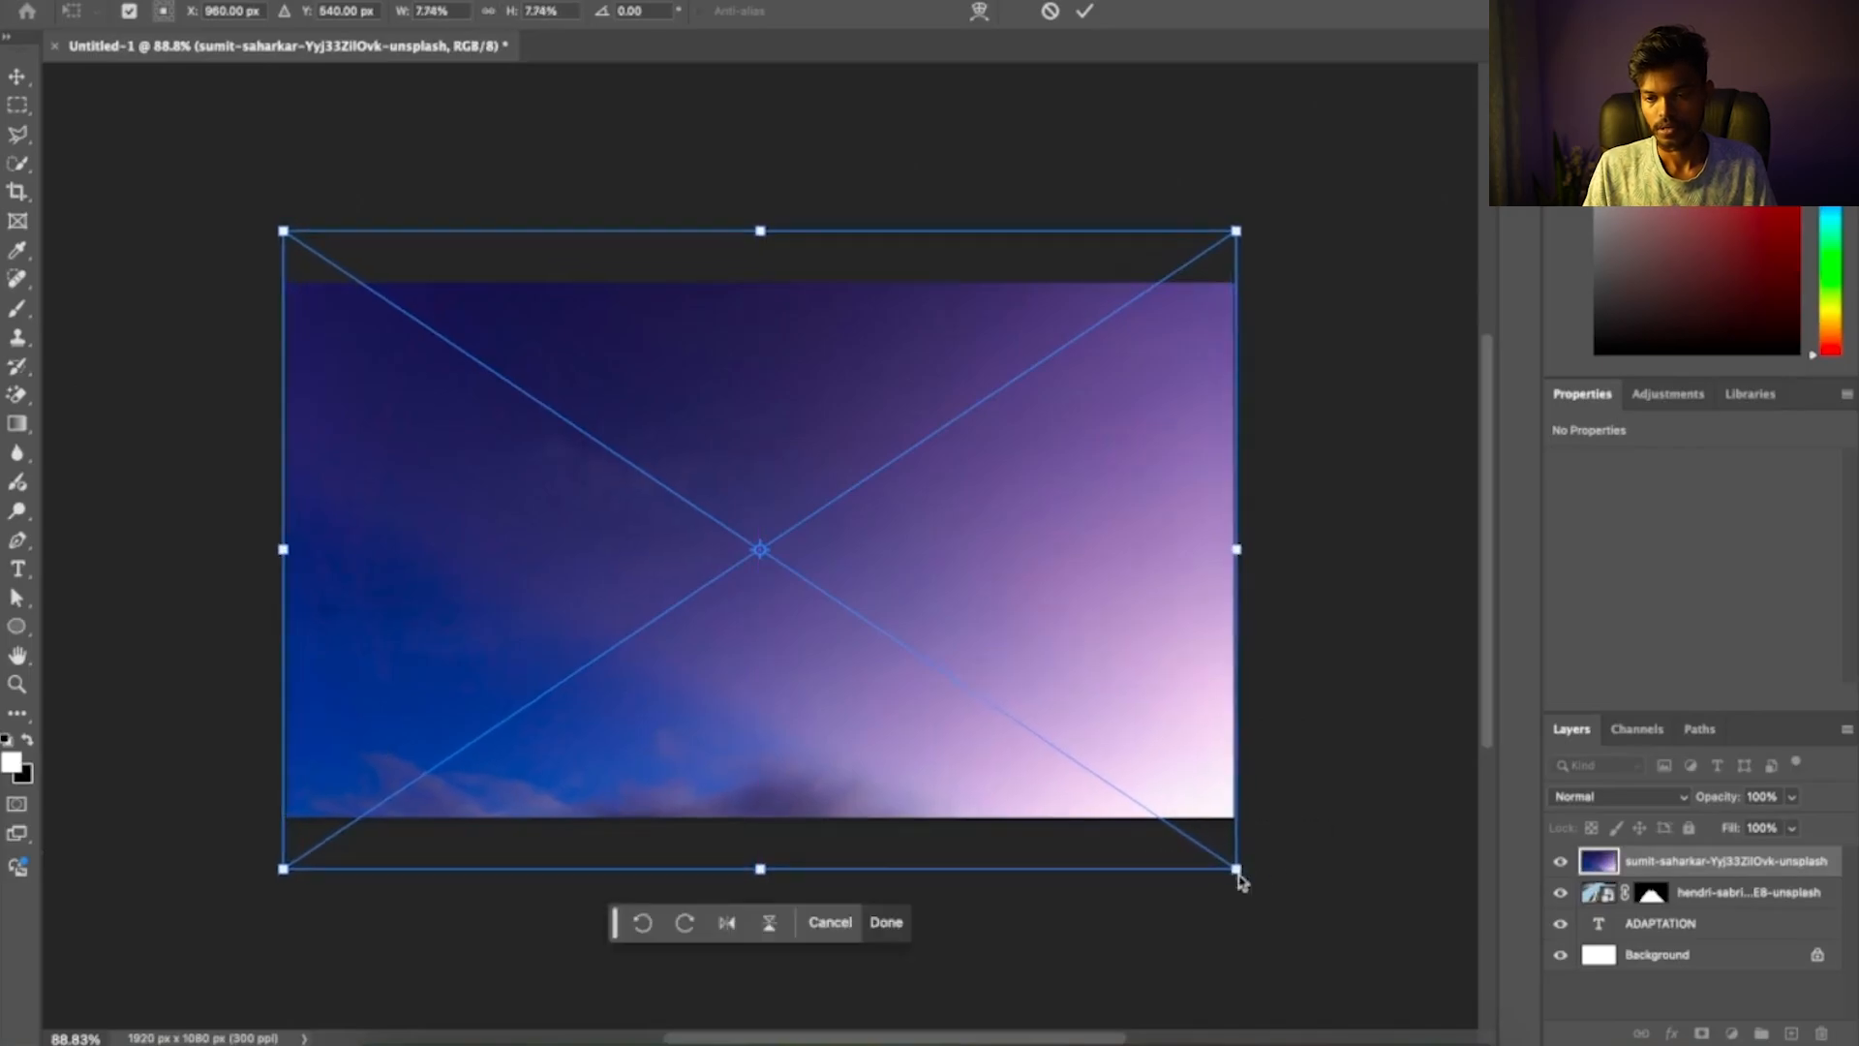
pyautogui.press('Return')
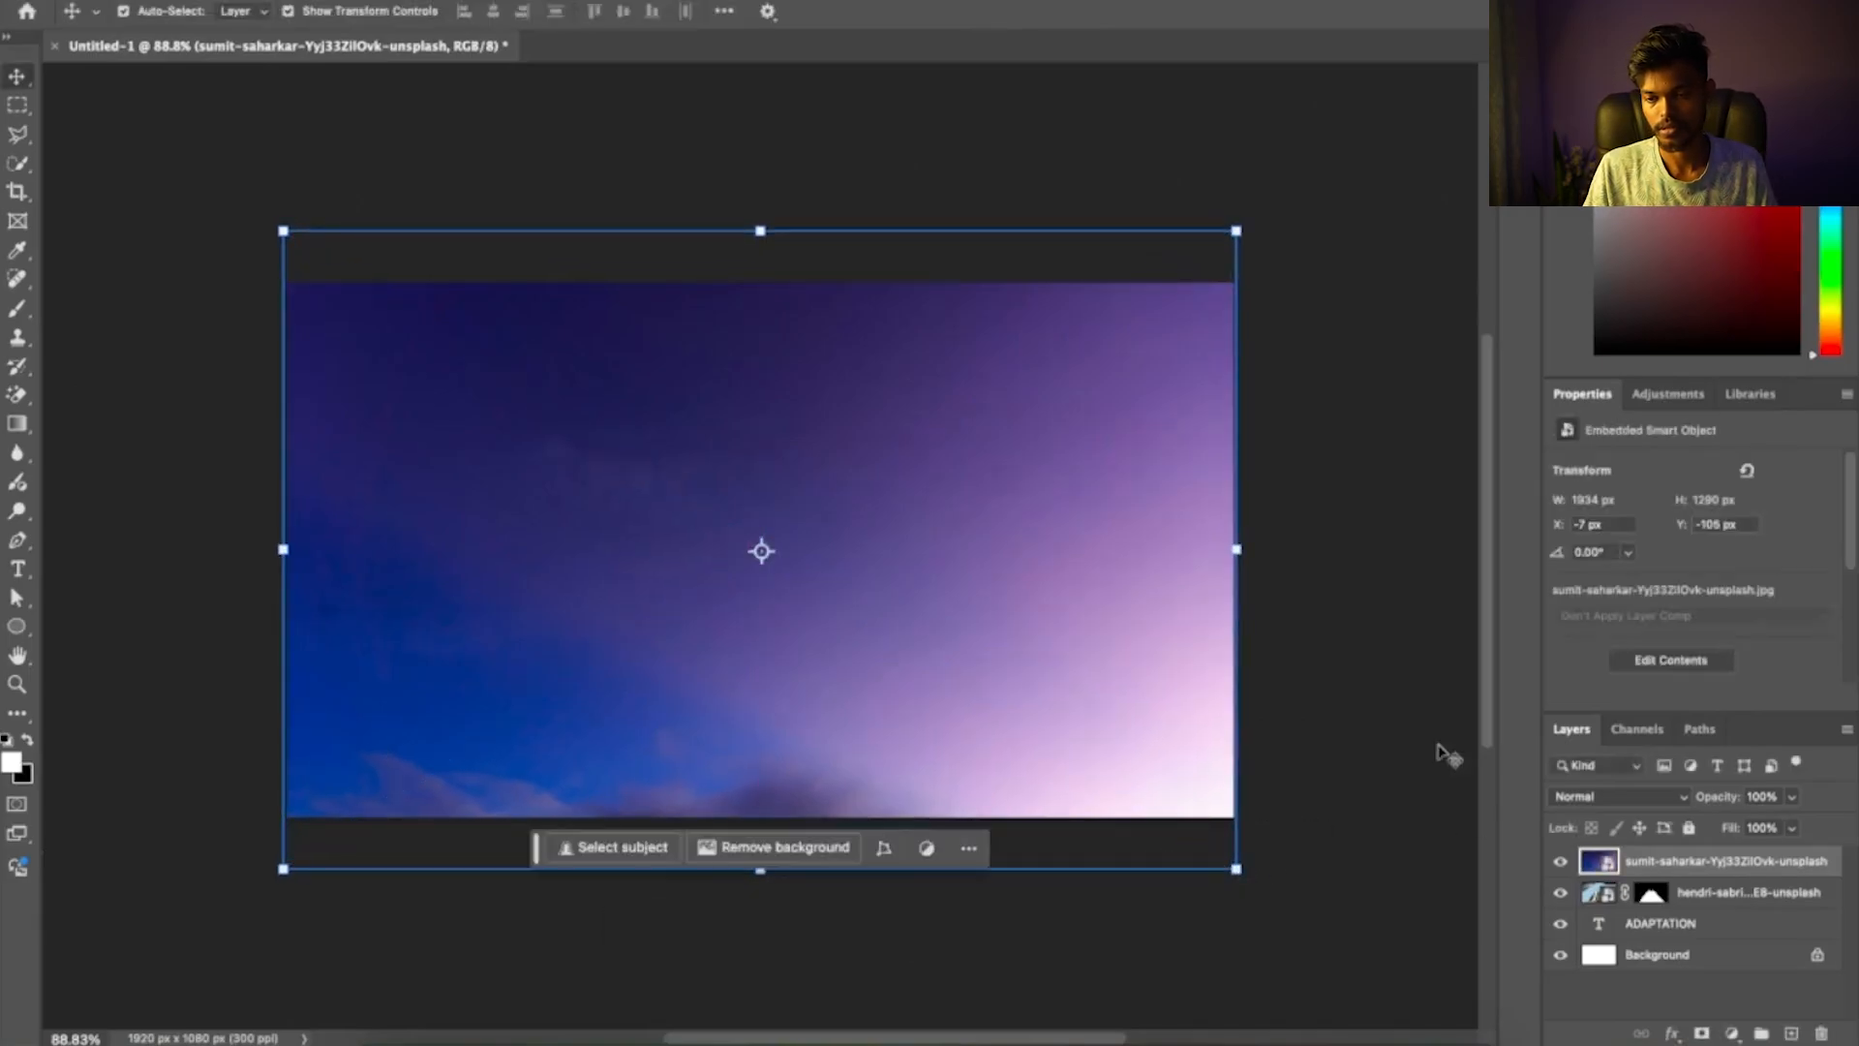
# Reorder the sky image layer beneath the ADAPTATION text layer, directly above the Background
pyautogui.moveTo(1743, 868); pyautogui.dragTo(1738, 937)
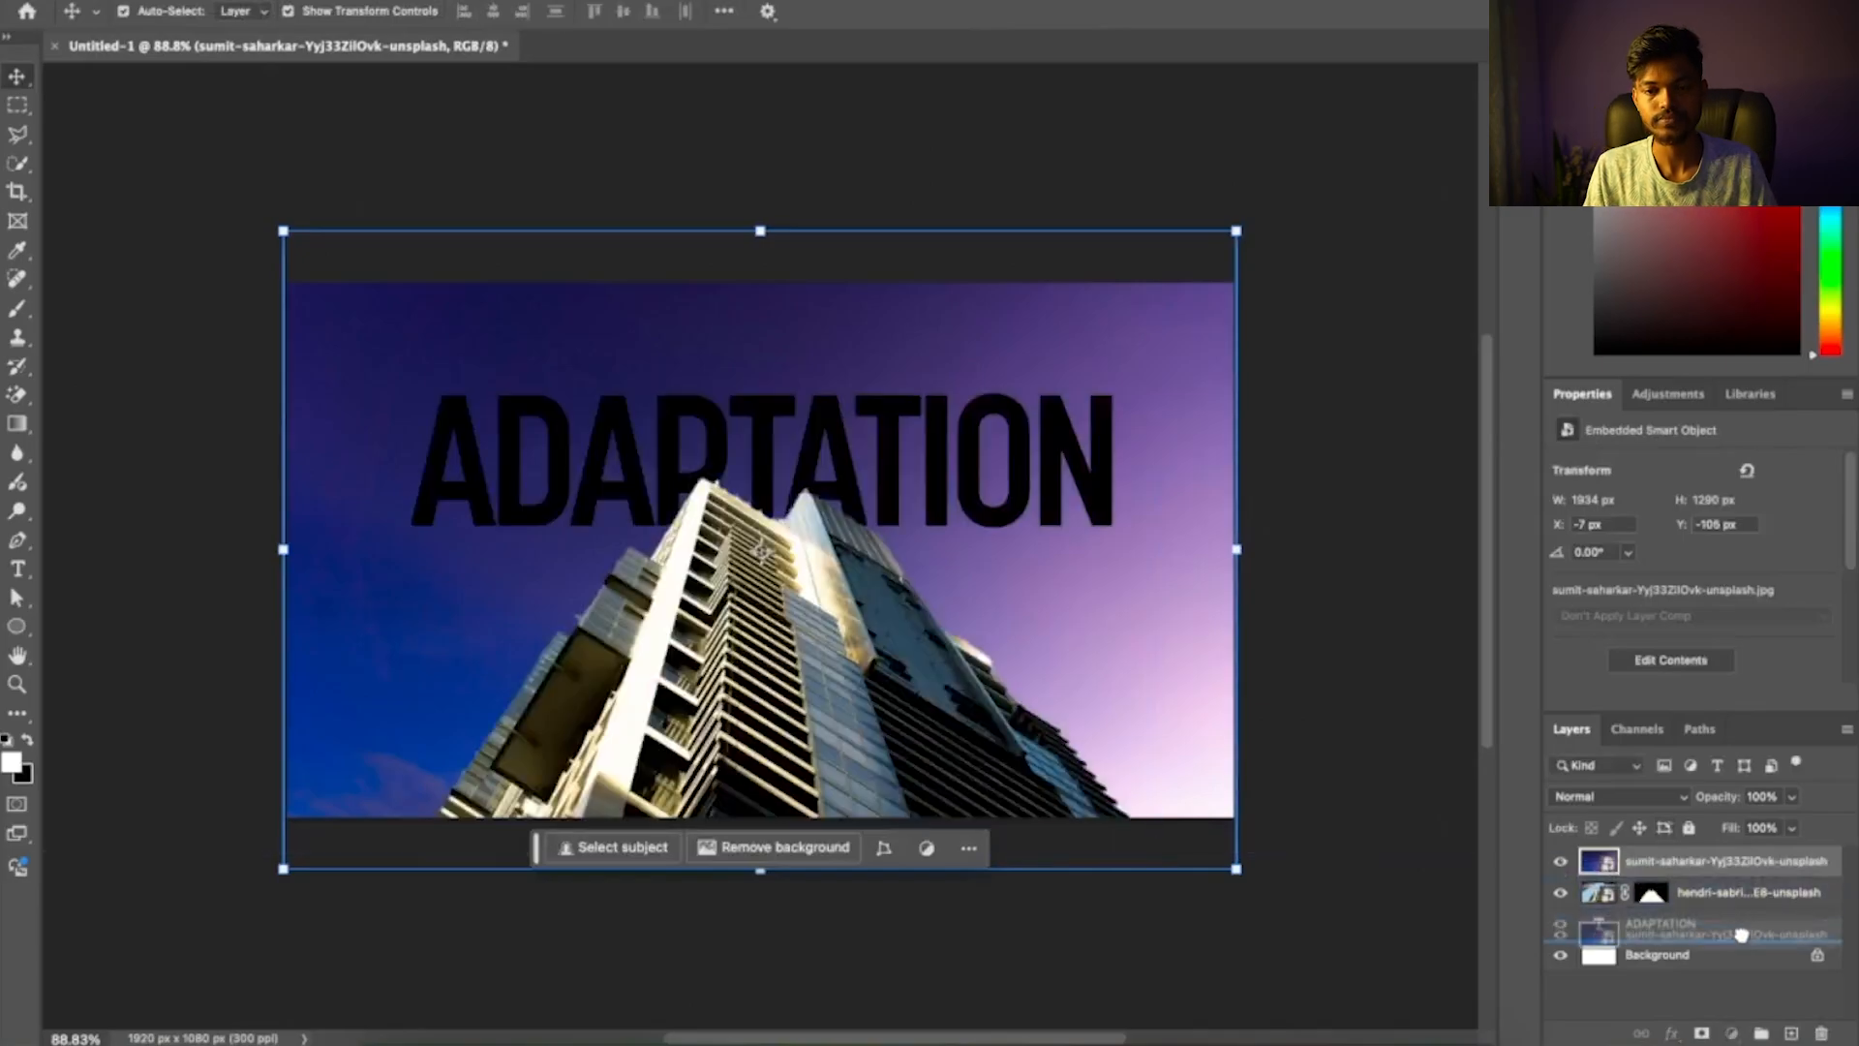
pyautogui.click(1340, 448)
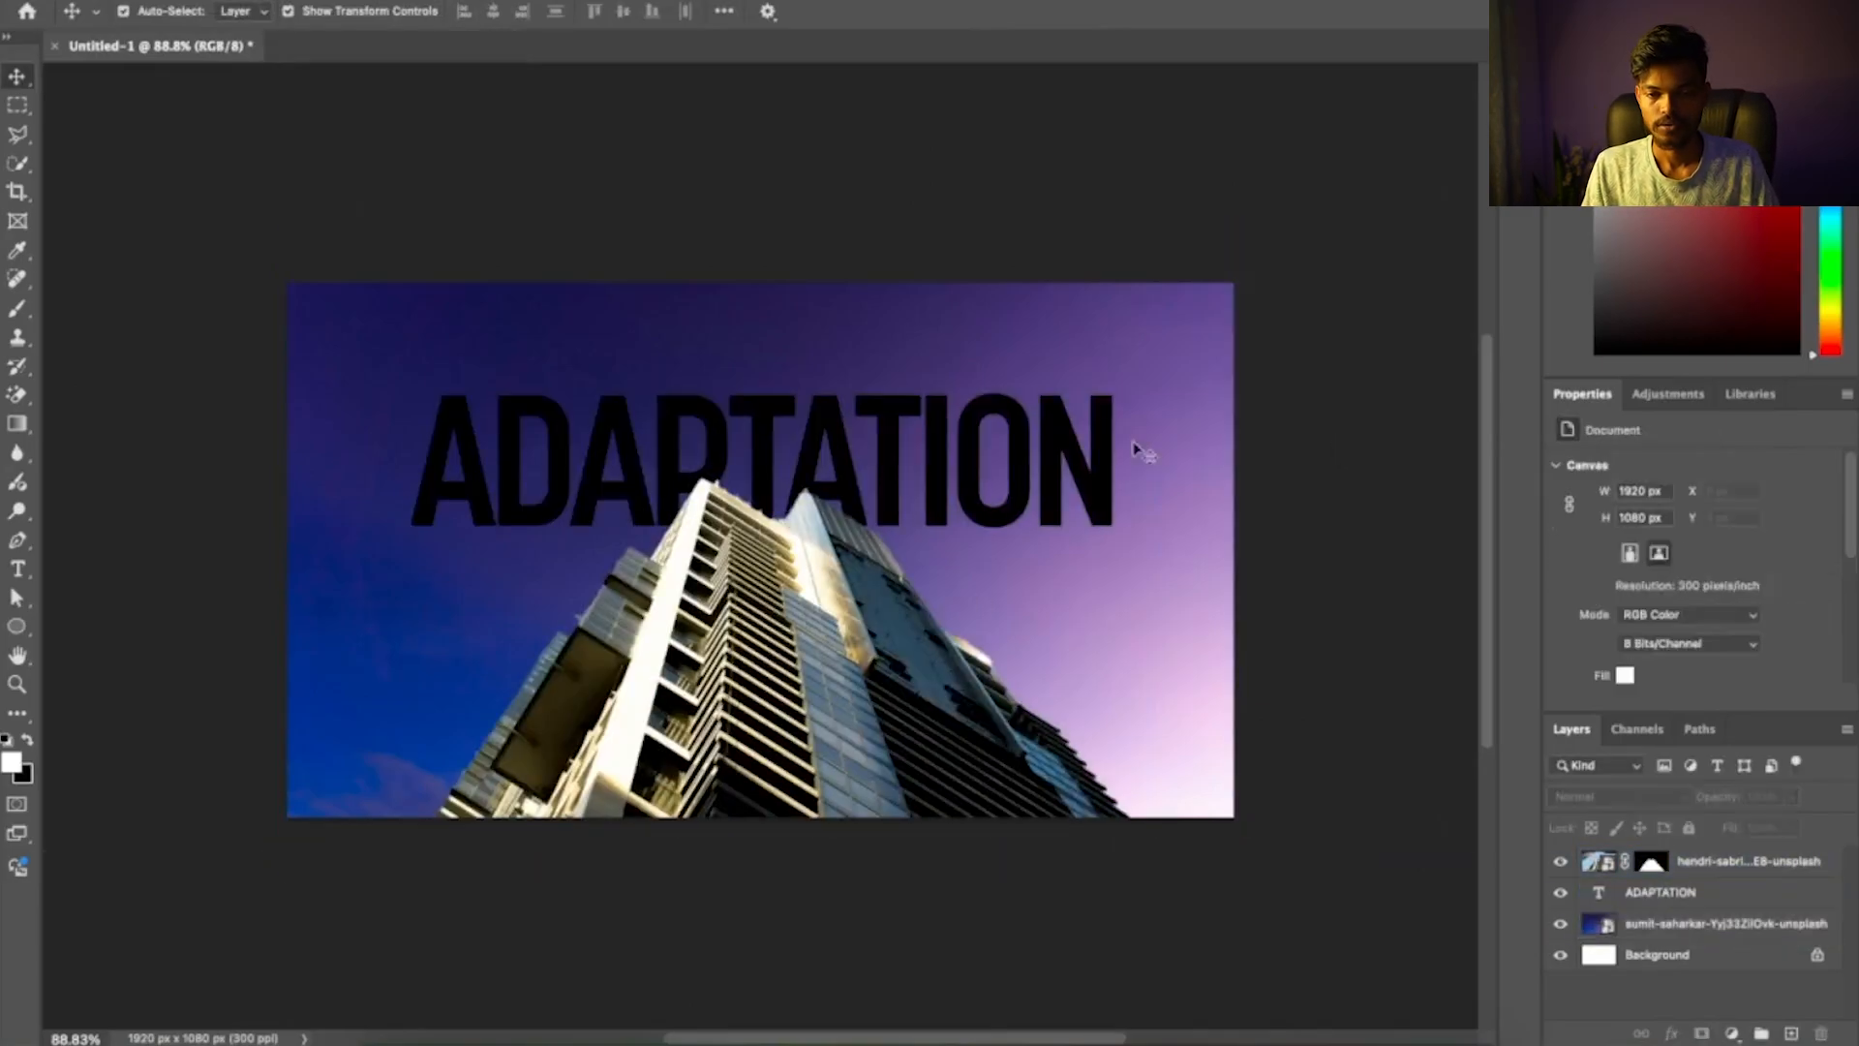
# Change the ADAPTATION title's text colour to white (ffffff)
pyautogui.click(1062, 499)
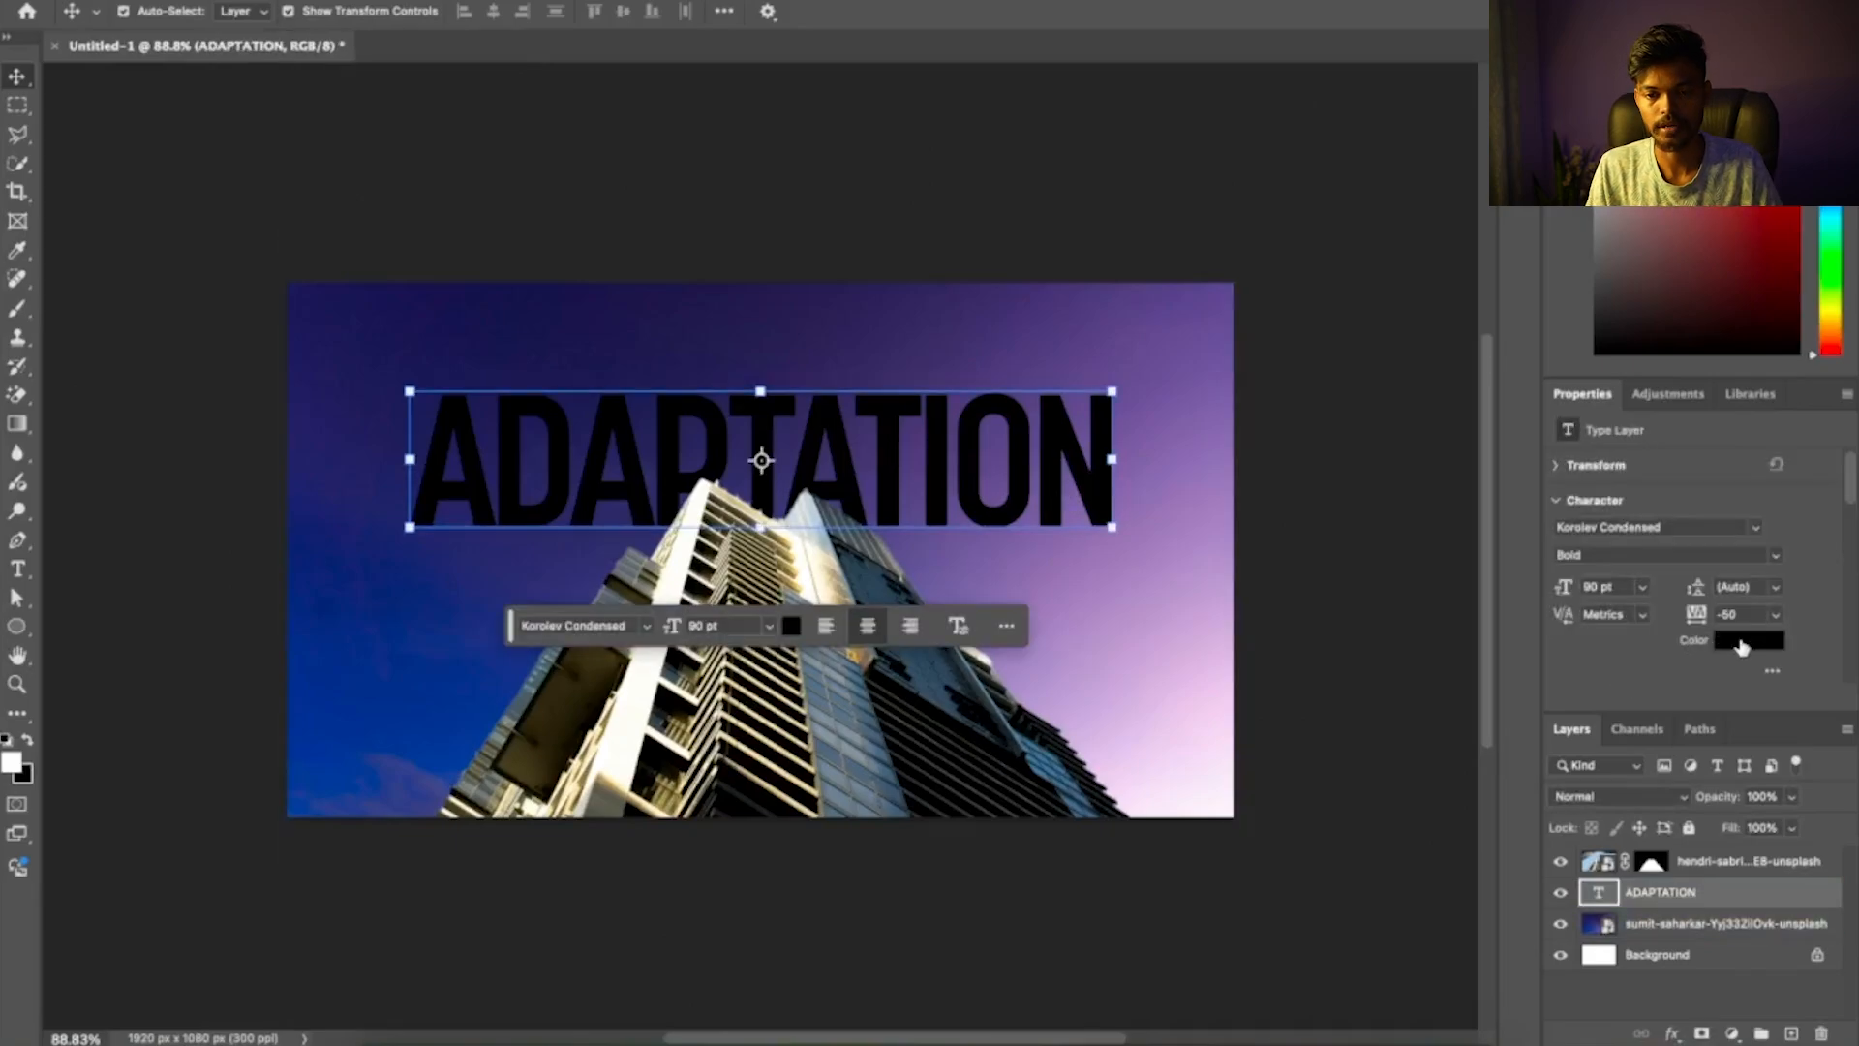
pyautogui.click(1743, 644)
pyautogui.moveTo(1114, 624); pyautogui.dragTo(1004, 532)
pyautogui.click(1576, 574)
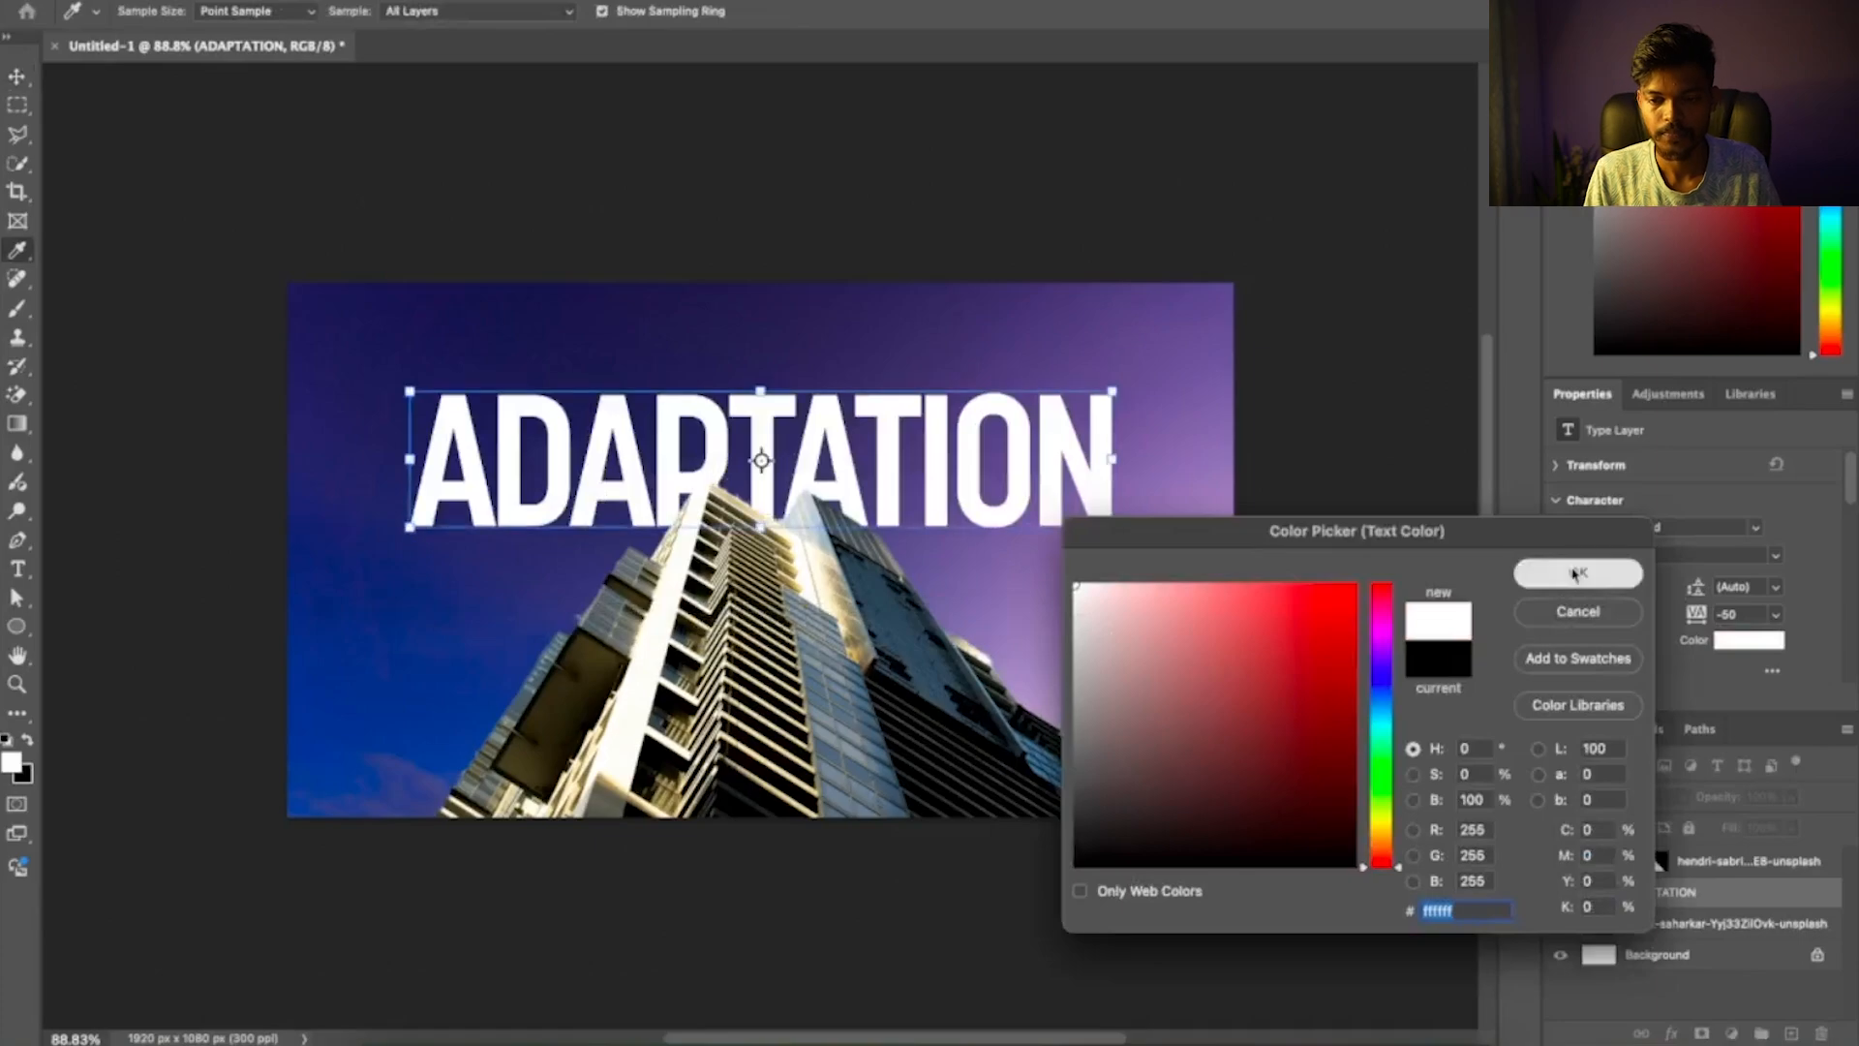
pyautogui.click(1387, 426)
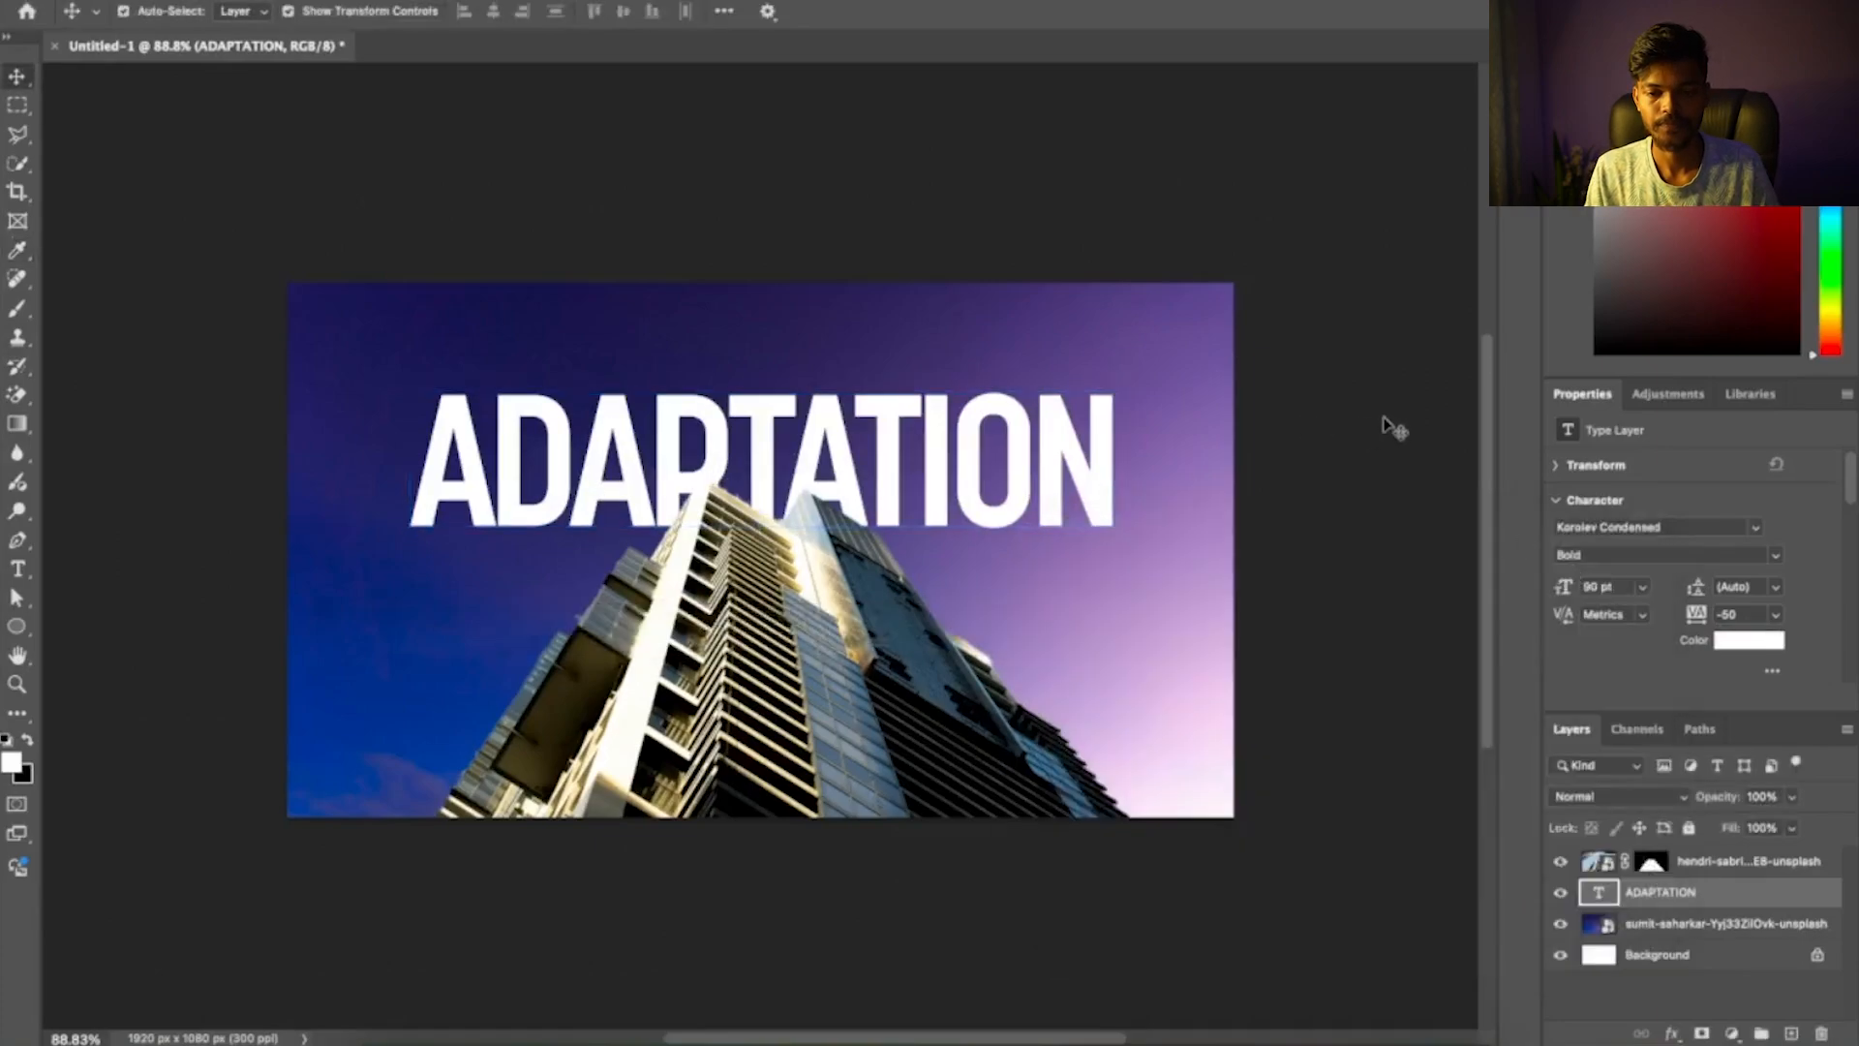
# Set the ADAPTATION title's font size to 100 pt and centre it horizontally on the Background layer
pyautogui.click(946, 492)
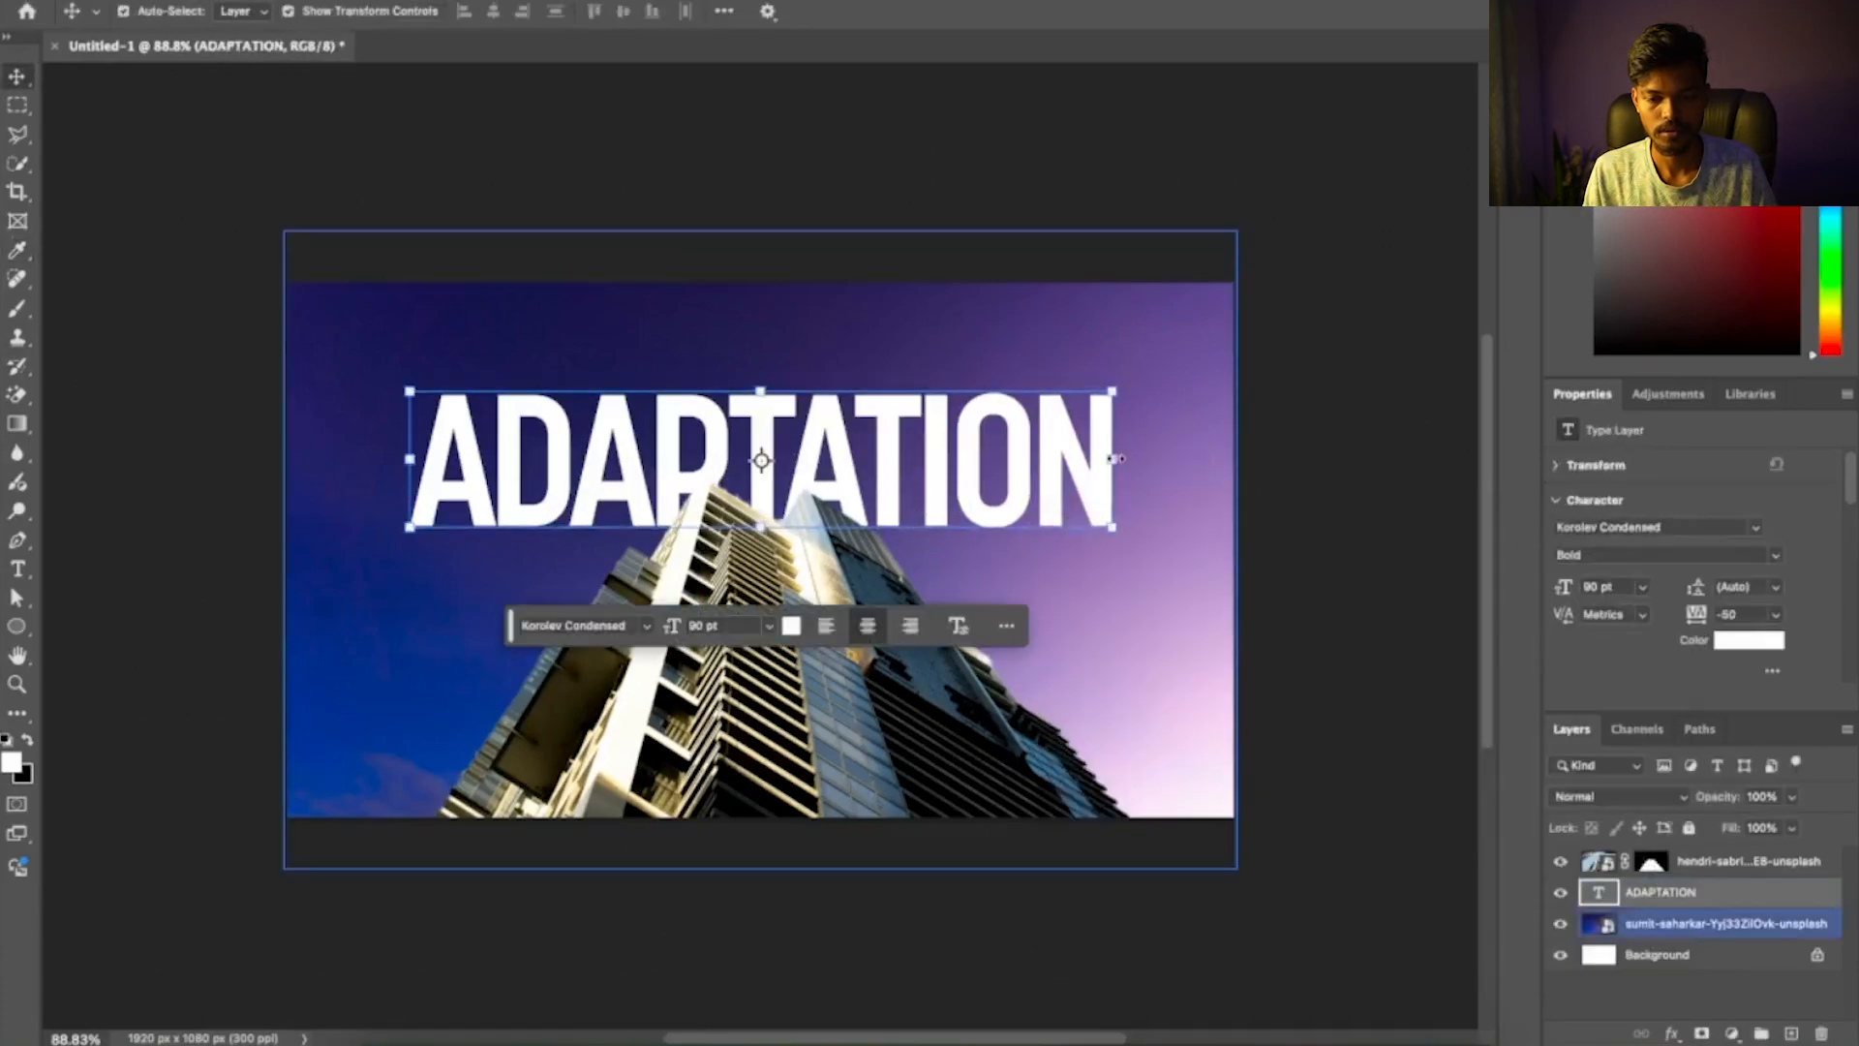
pyautogui.hotkey('ctrl', 't')
pyautogui.press('Return')
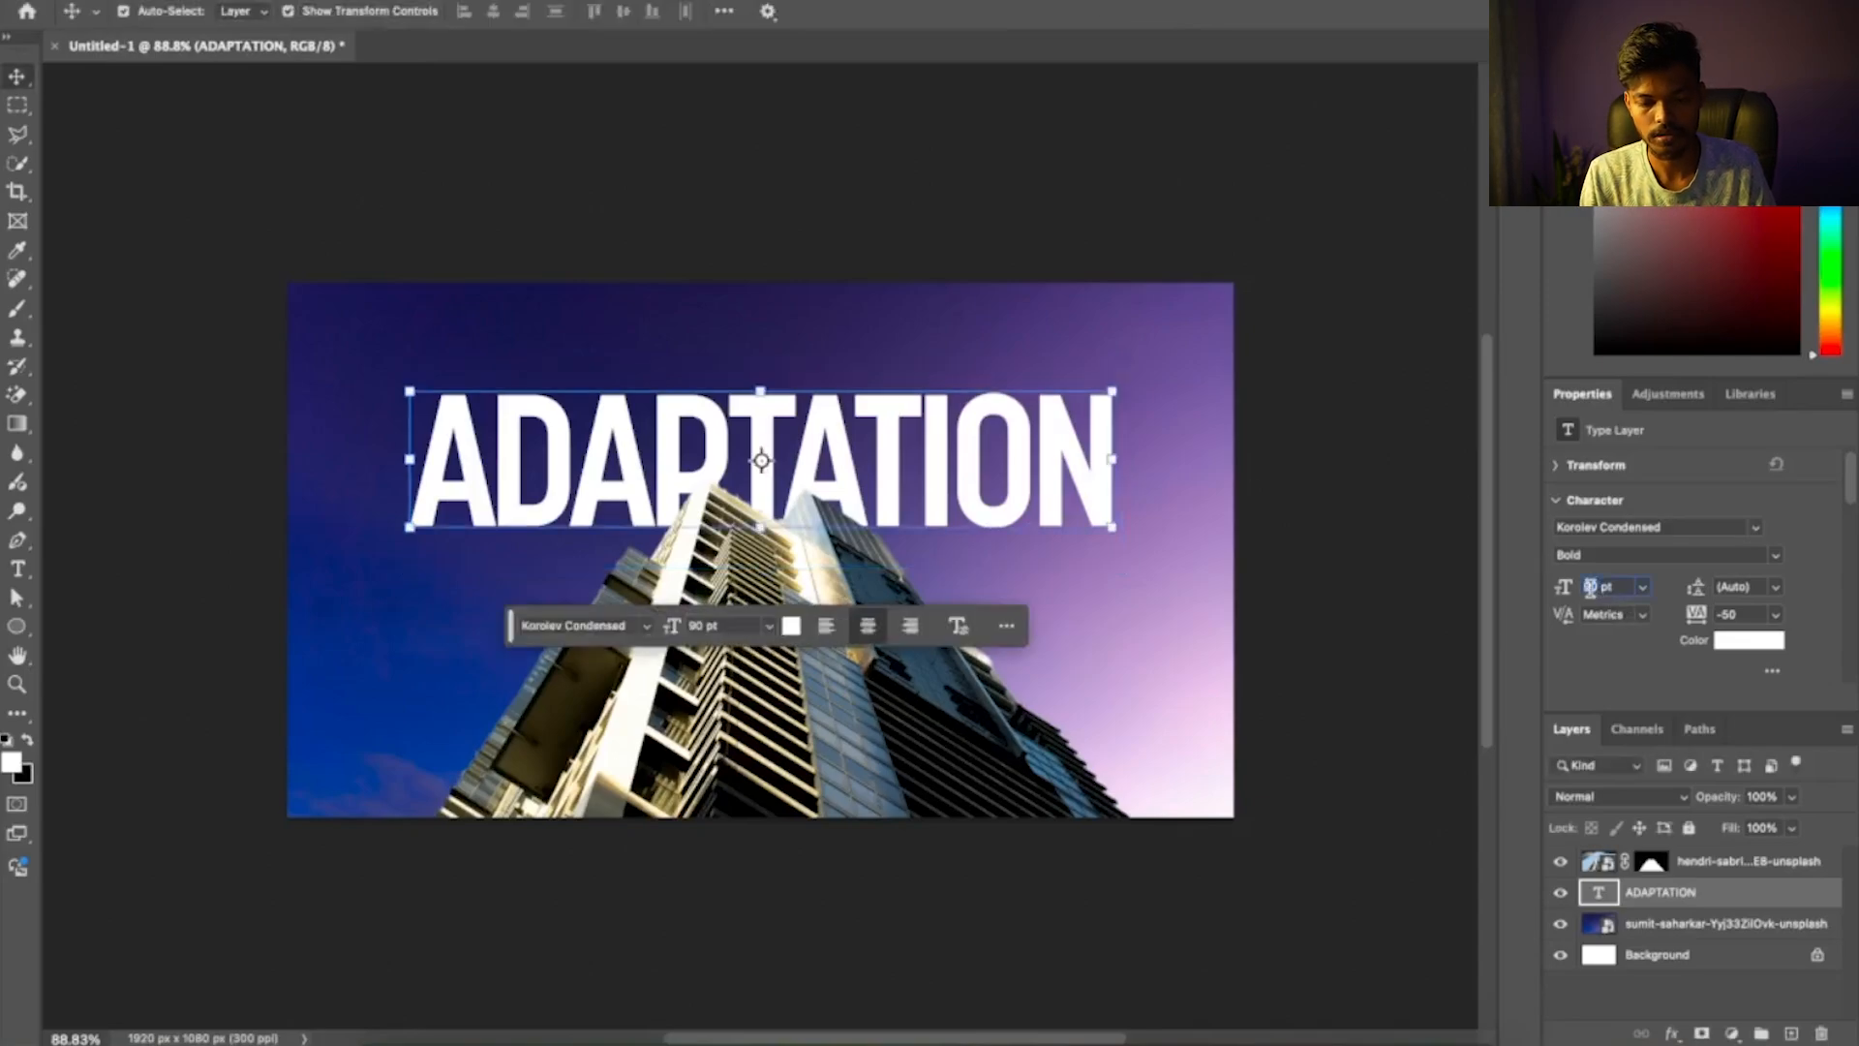
pyautogui.write('10')
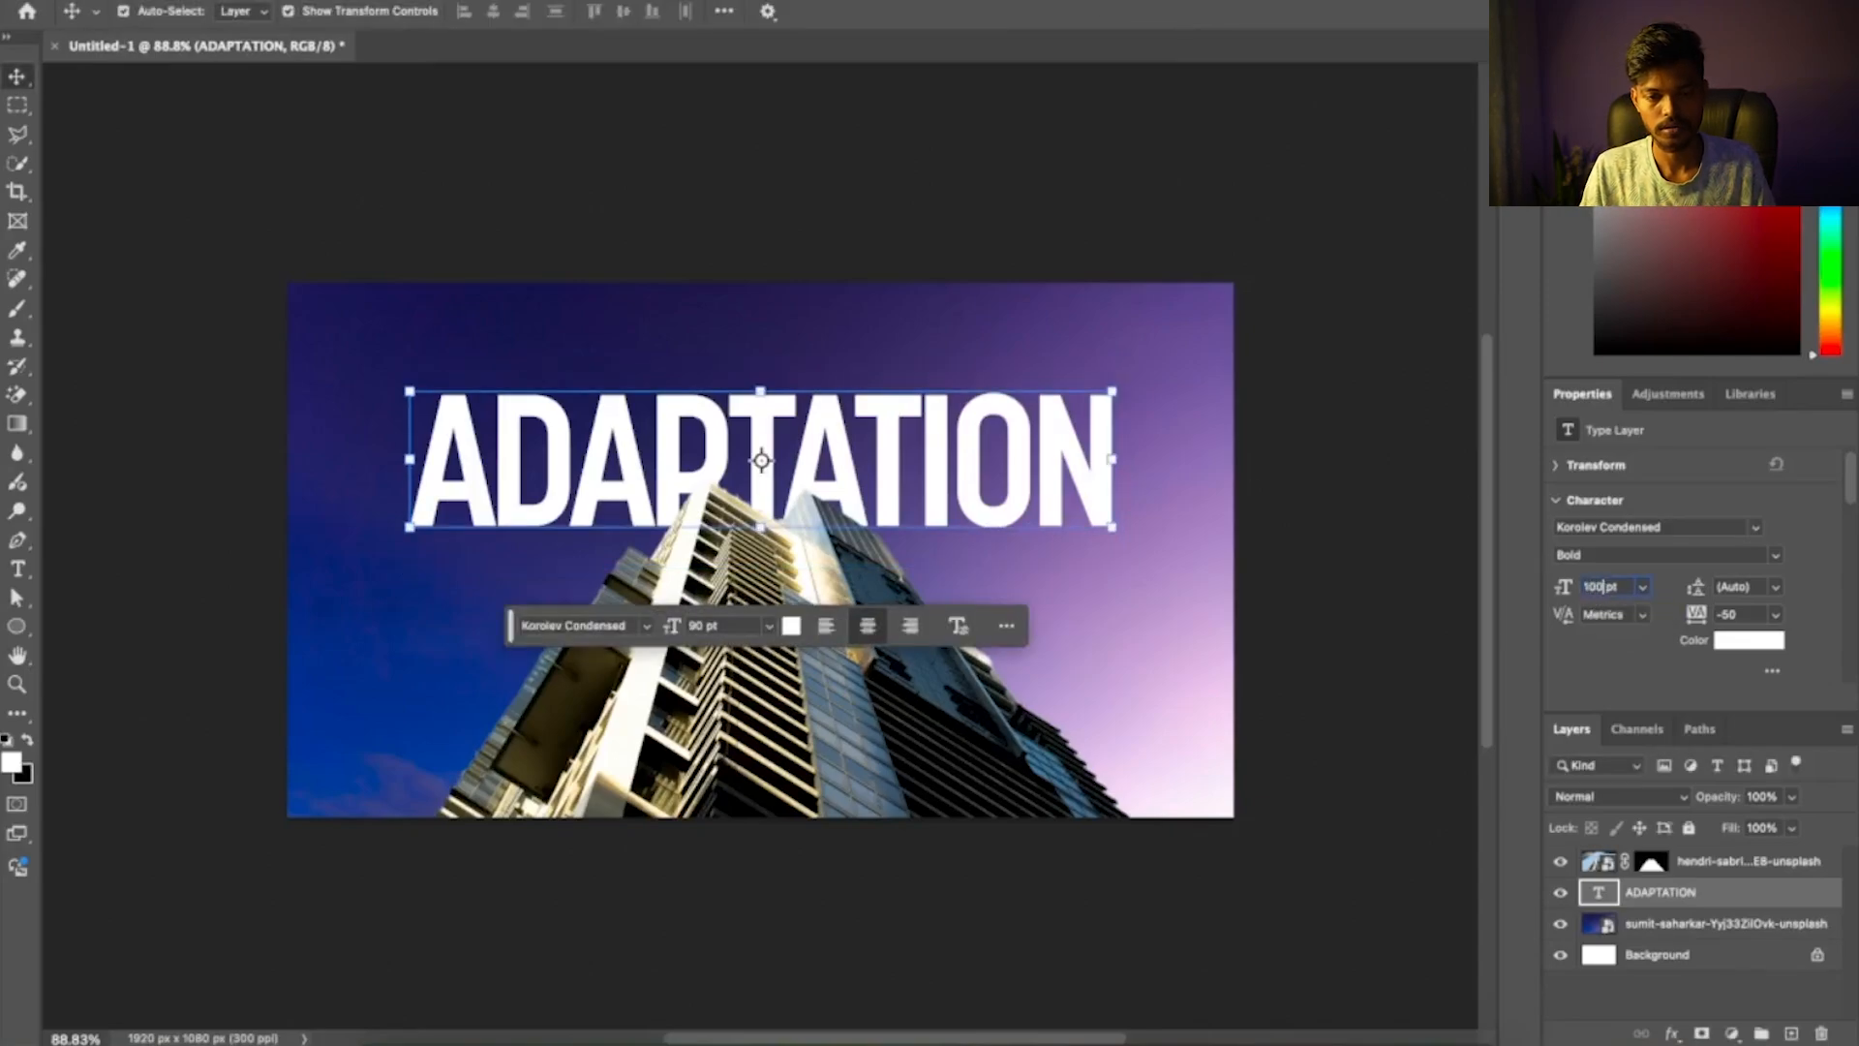
pyautogui.press('Return')
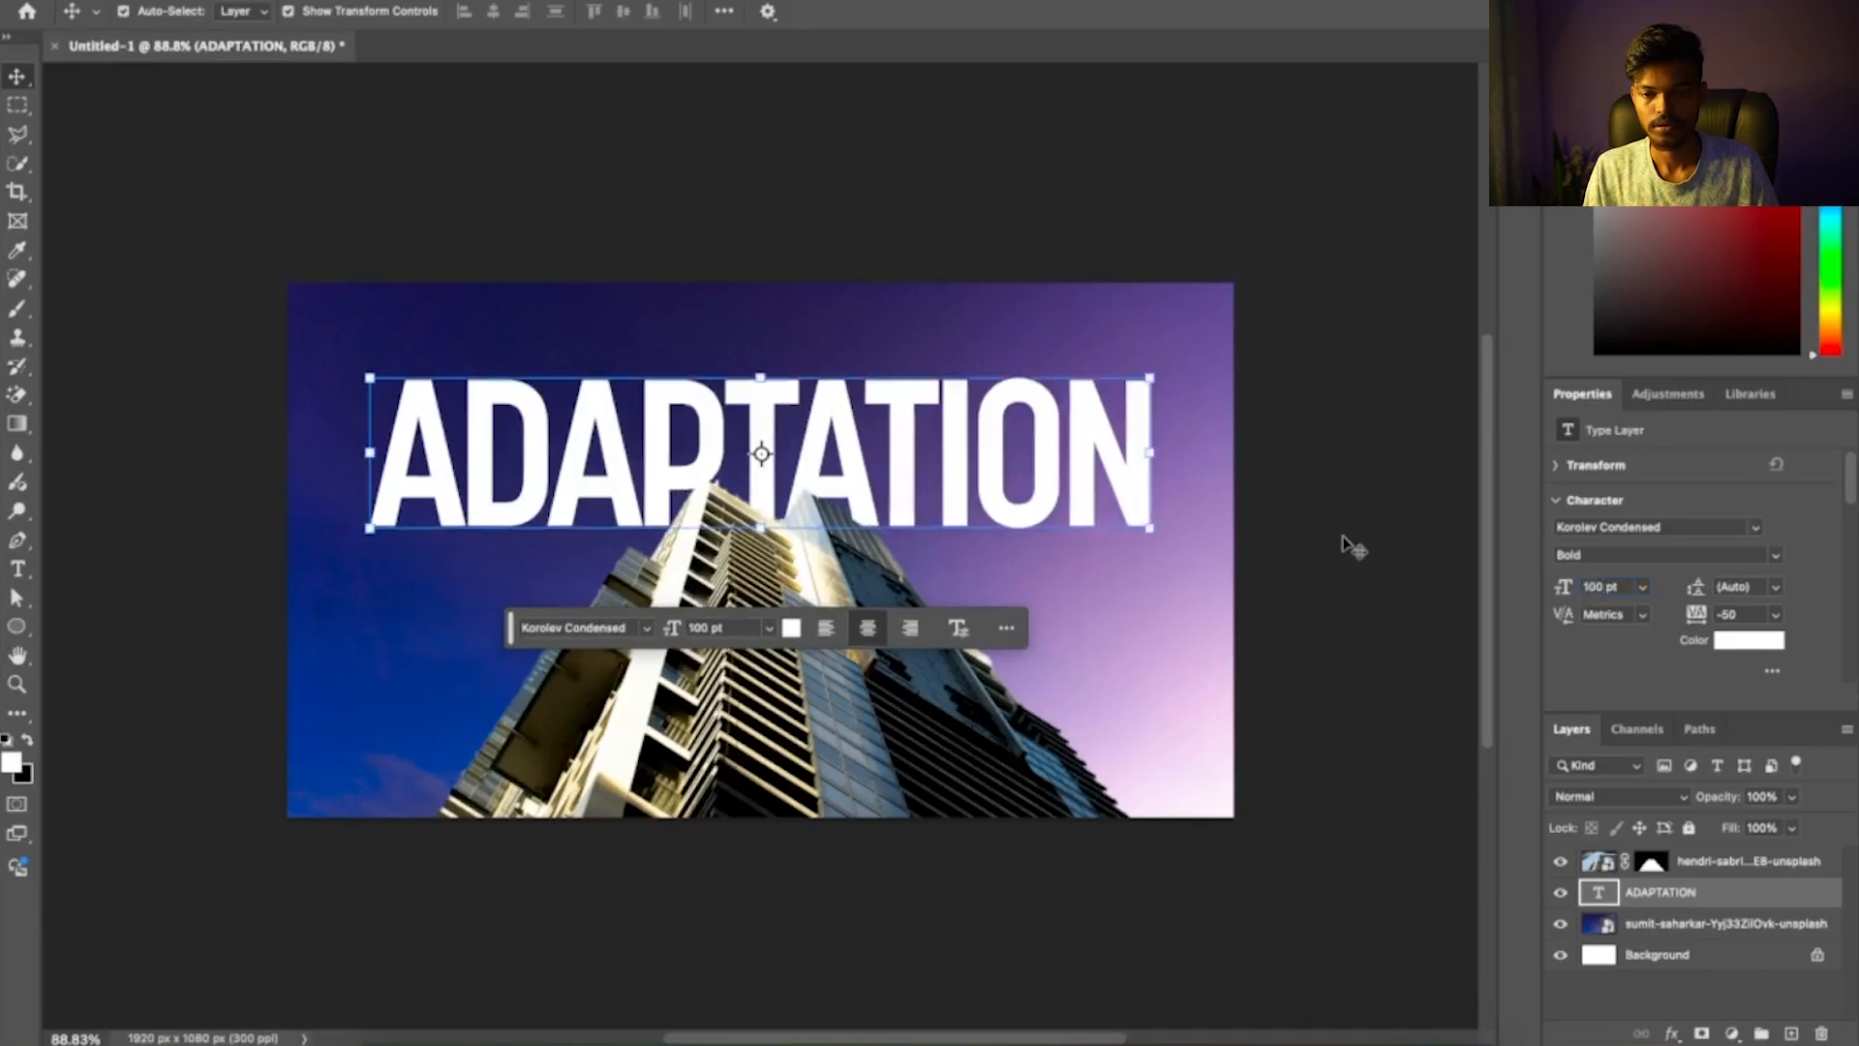
pyautogui.keyDown('shift'); pyautogui.click(1657, 955); pyautogui.keyUp('shift')
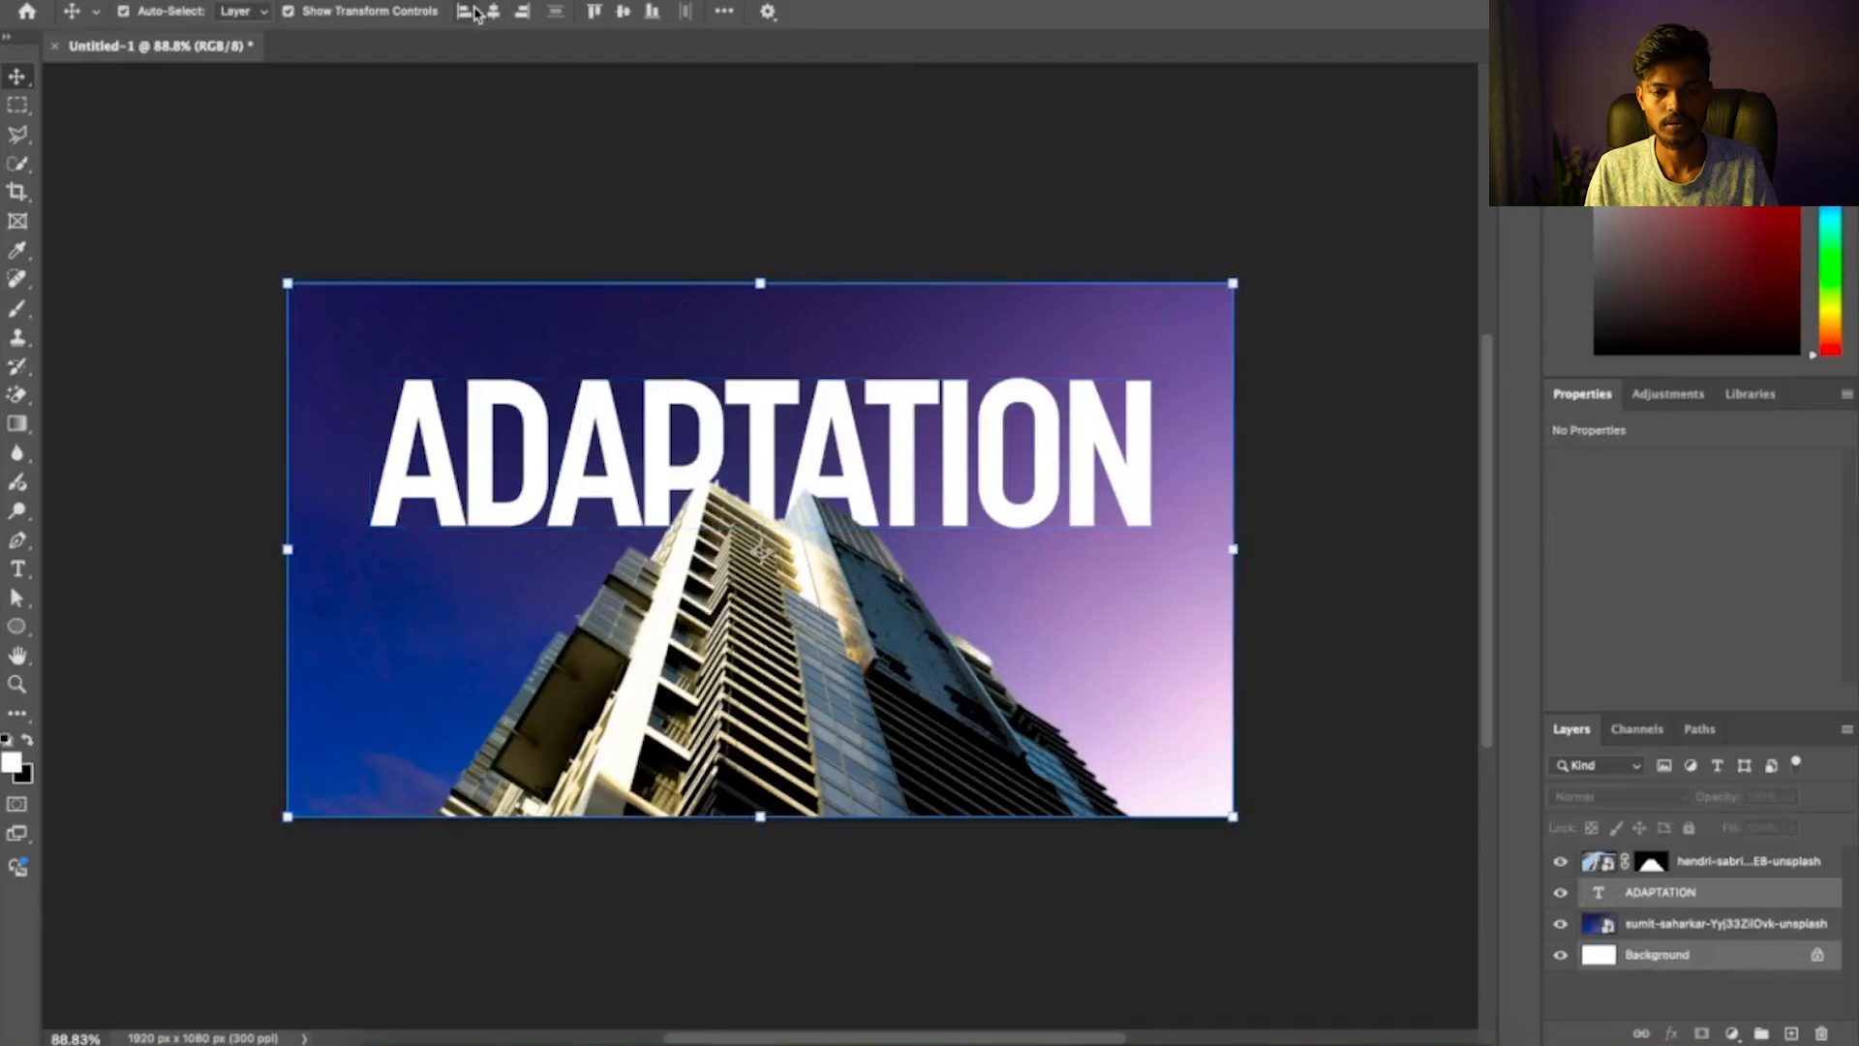
pyautogui.click(755, 122)
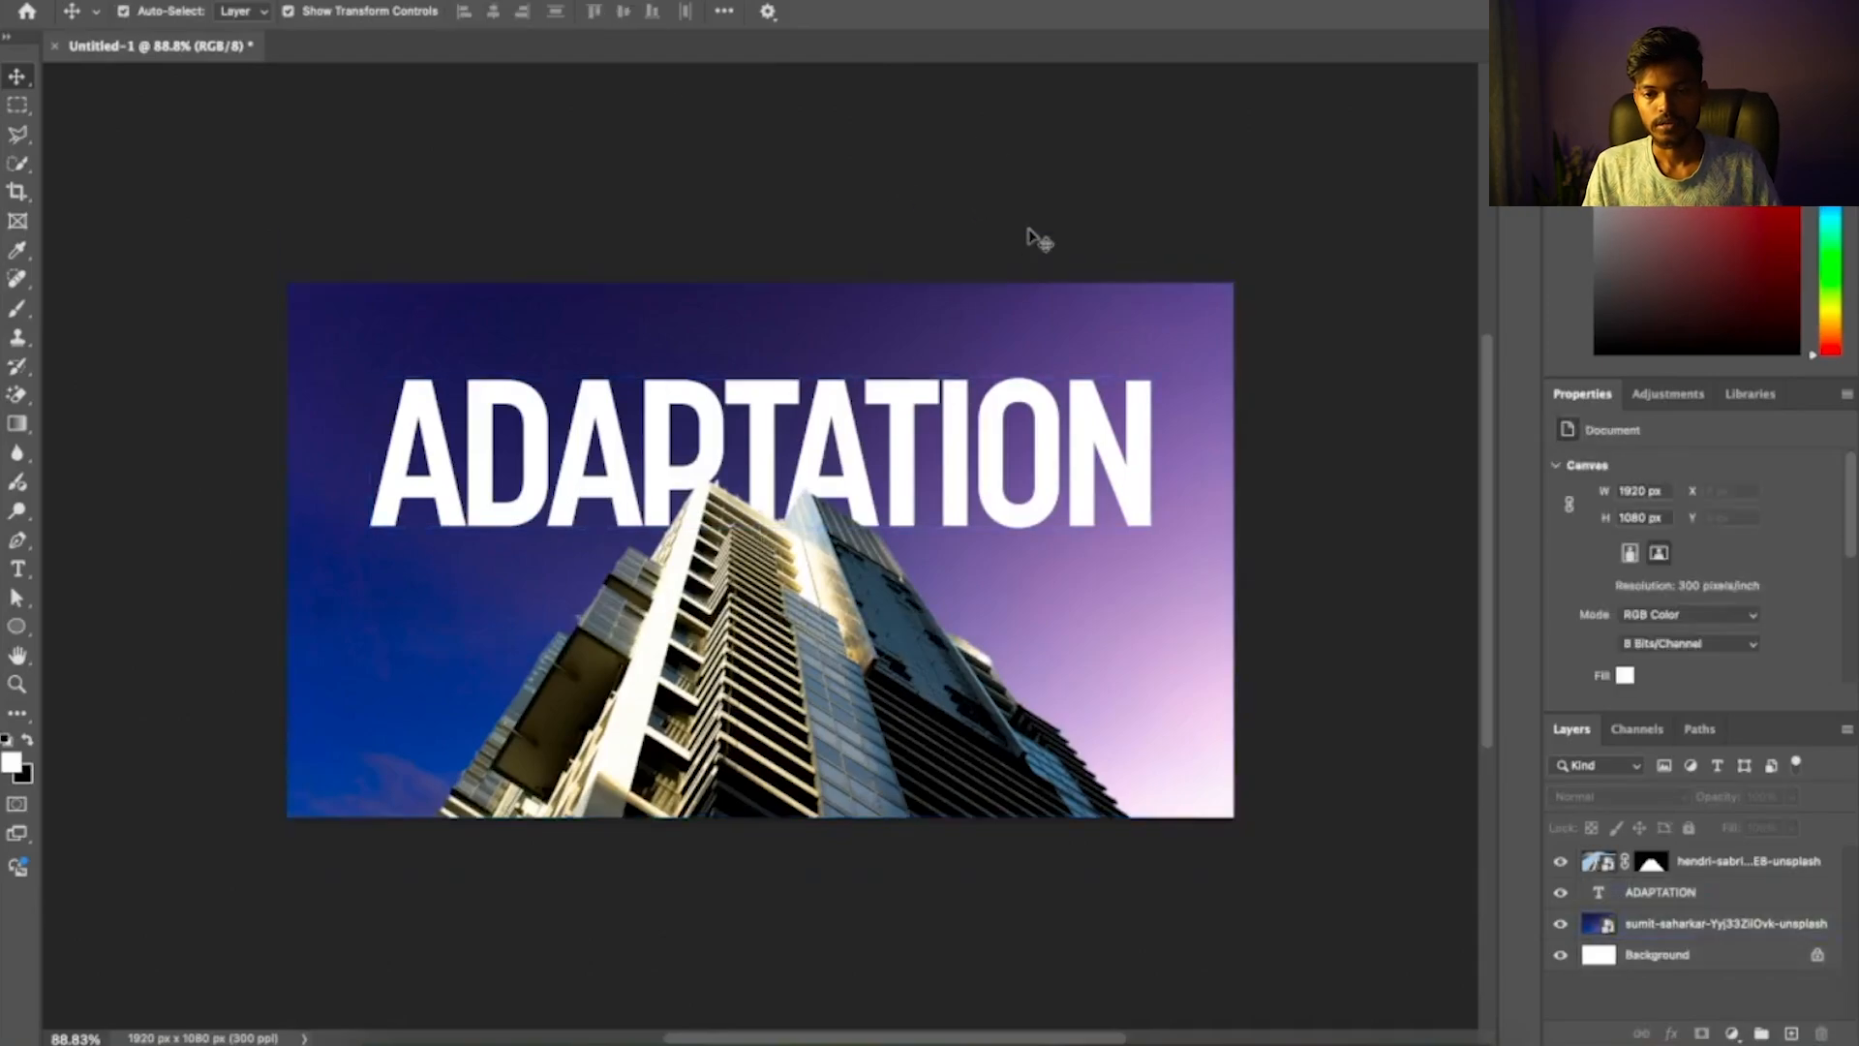
pyautogui.click(1077, 423)
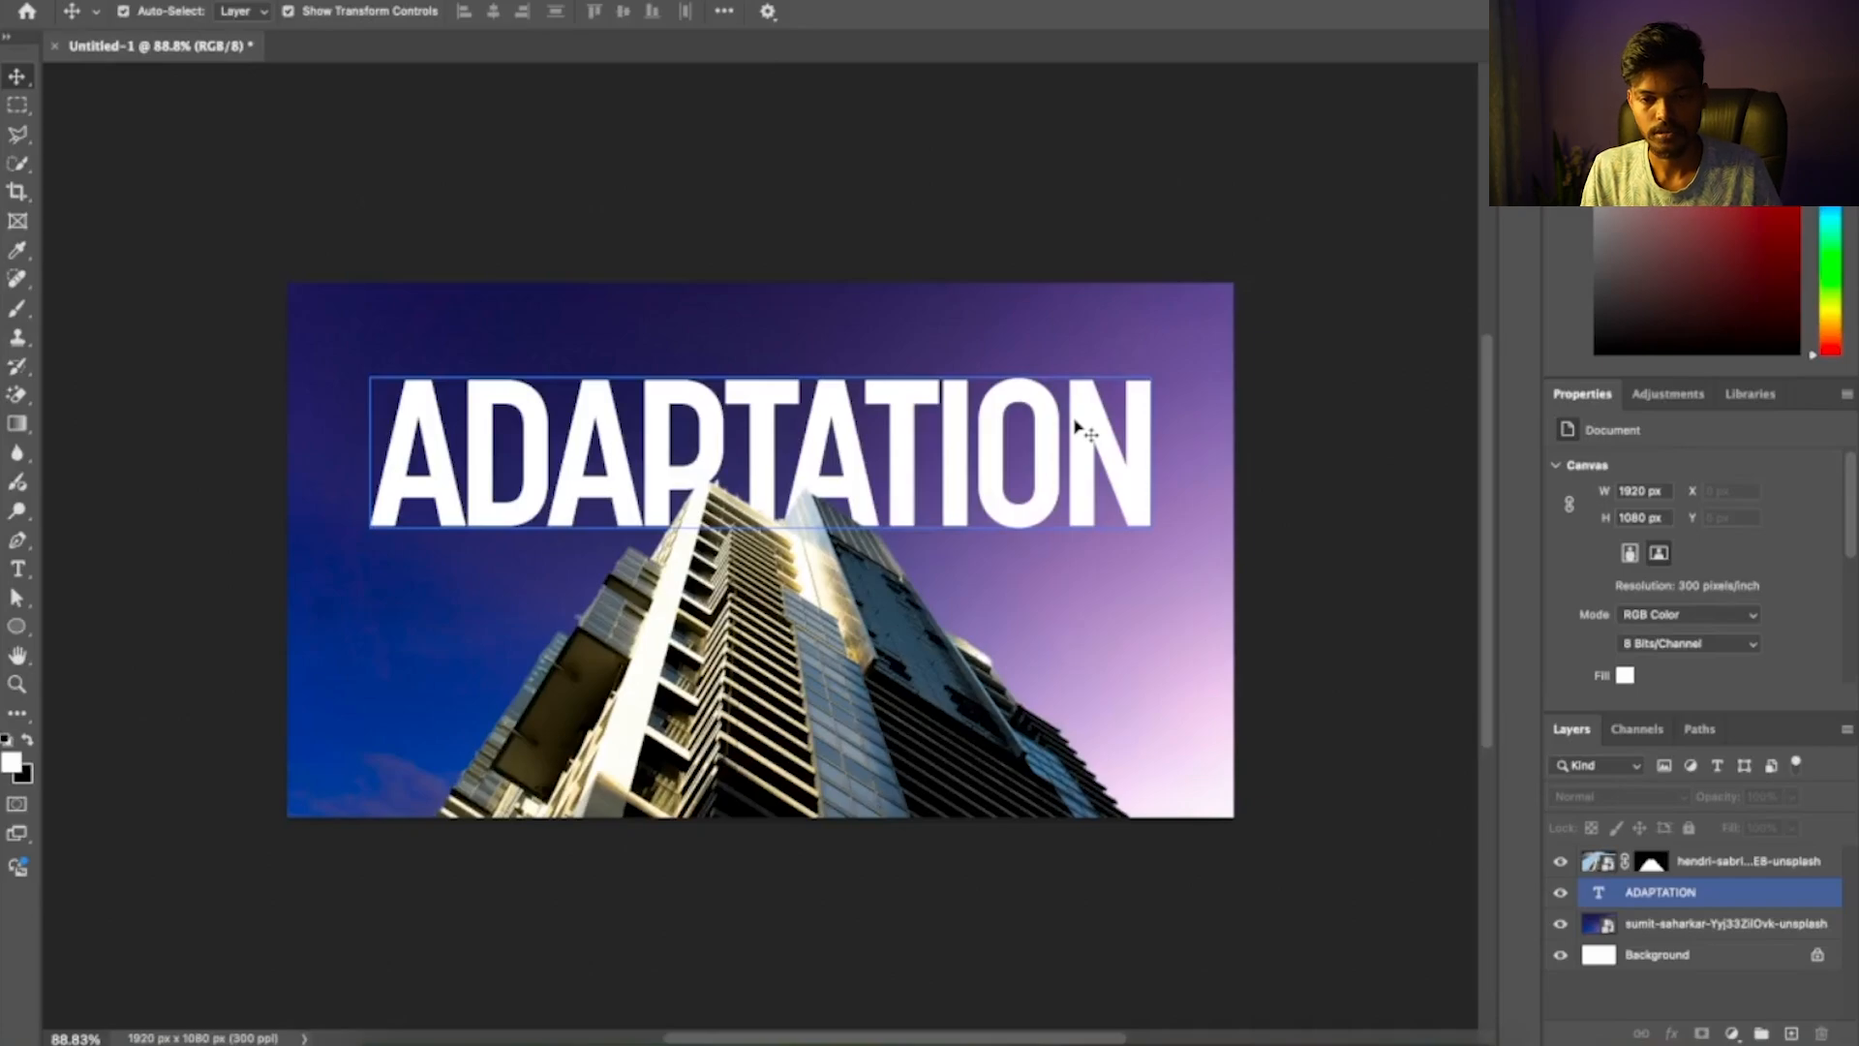
pyautogui.click(988, 97)
pyautogui.click(891, 671)
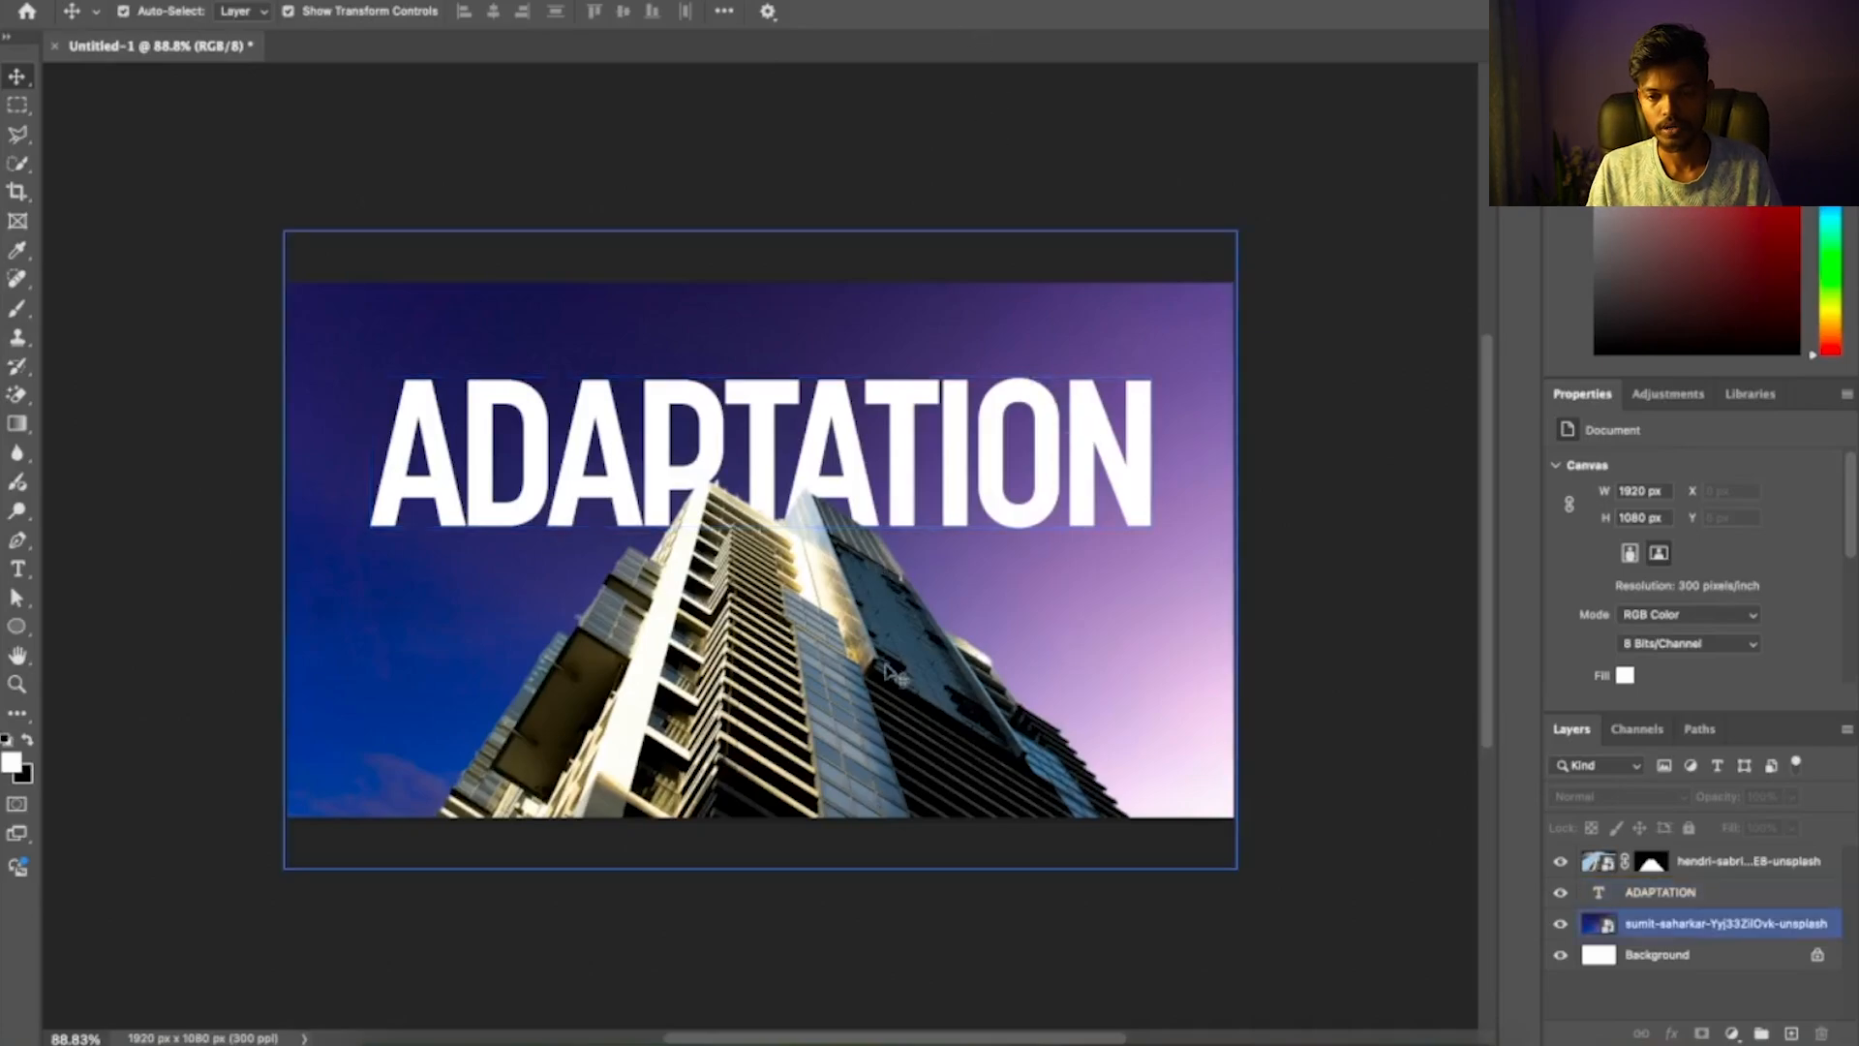
pyautogui.click(998, 441)
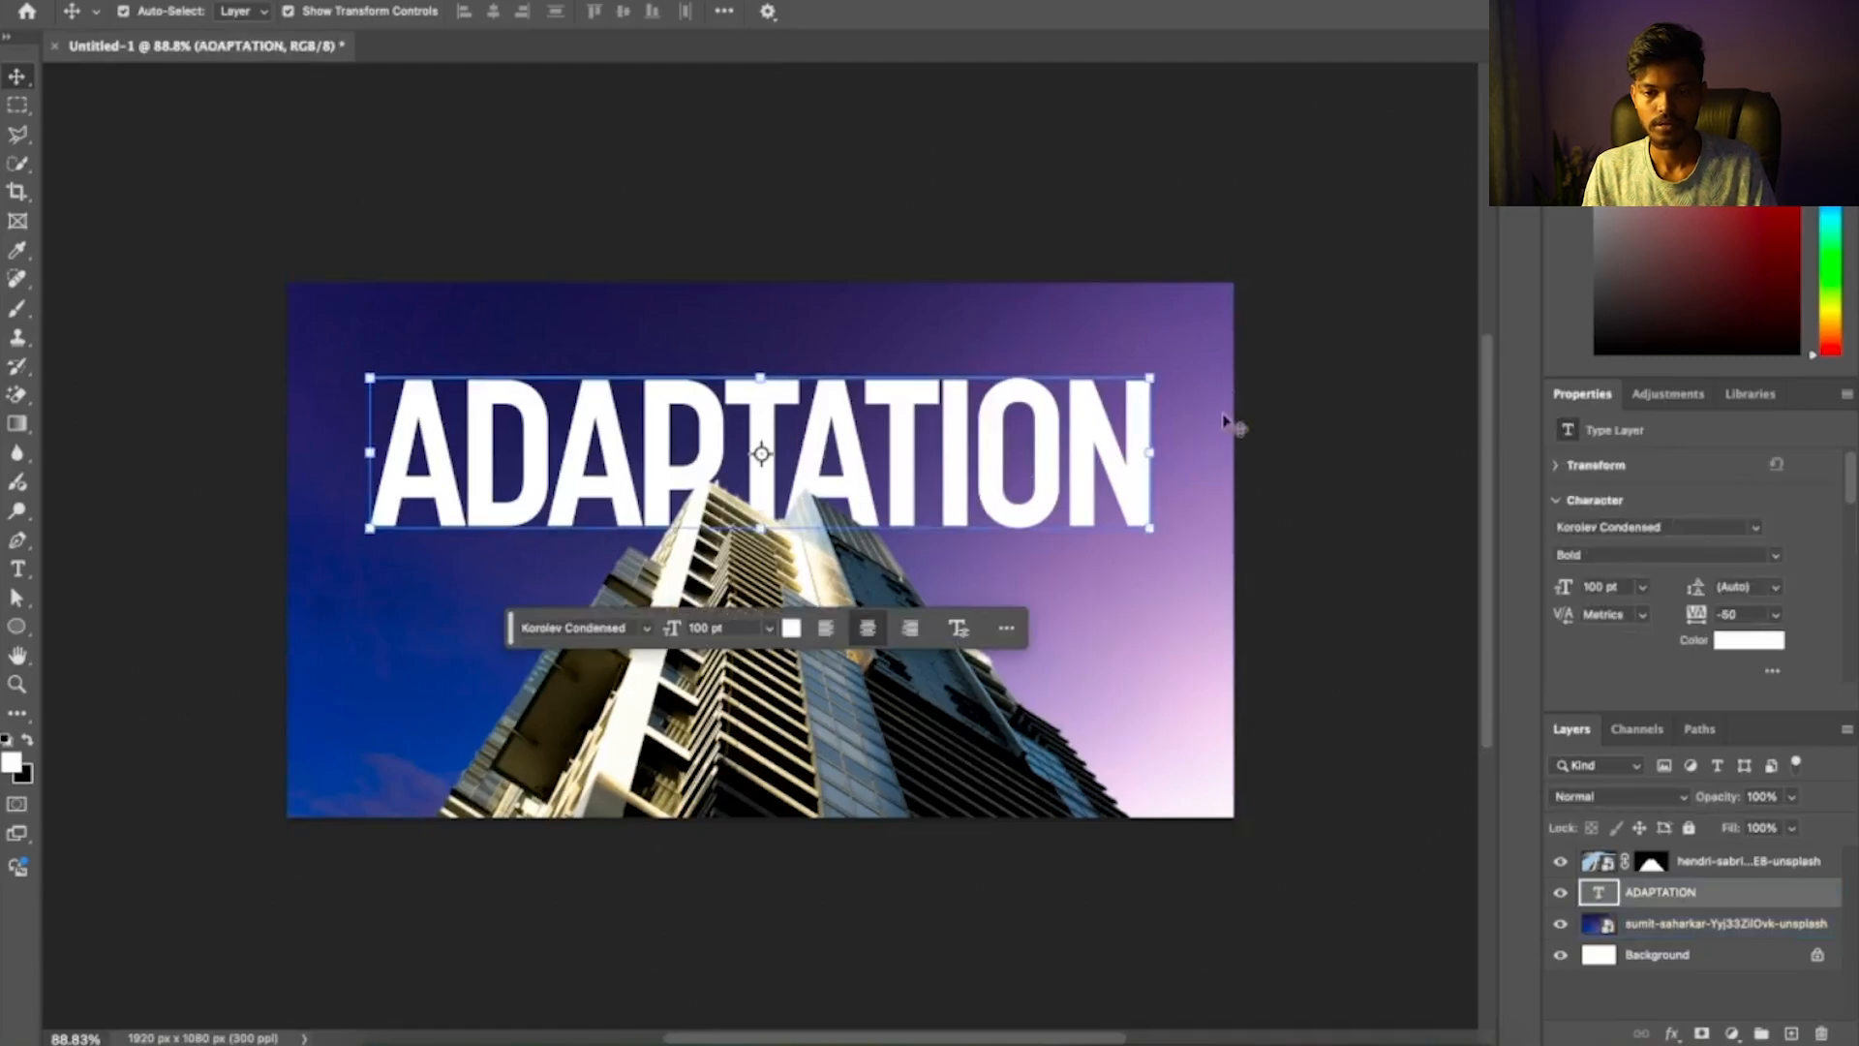
pyautogui.click(1291, 390)
# Add a POSTER DESIGN text line beneath the end of the title, over the sky beside the building
pyautogui.press('t')
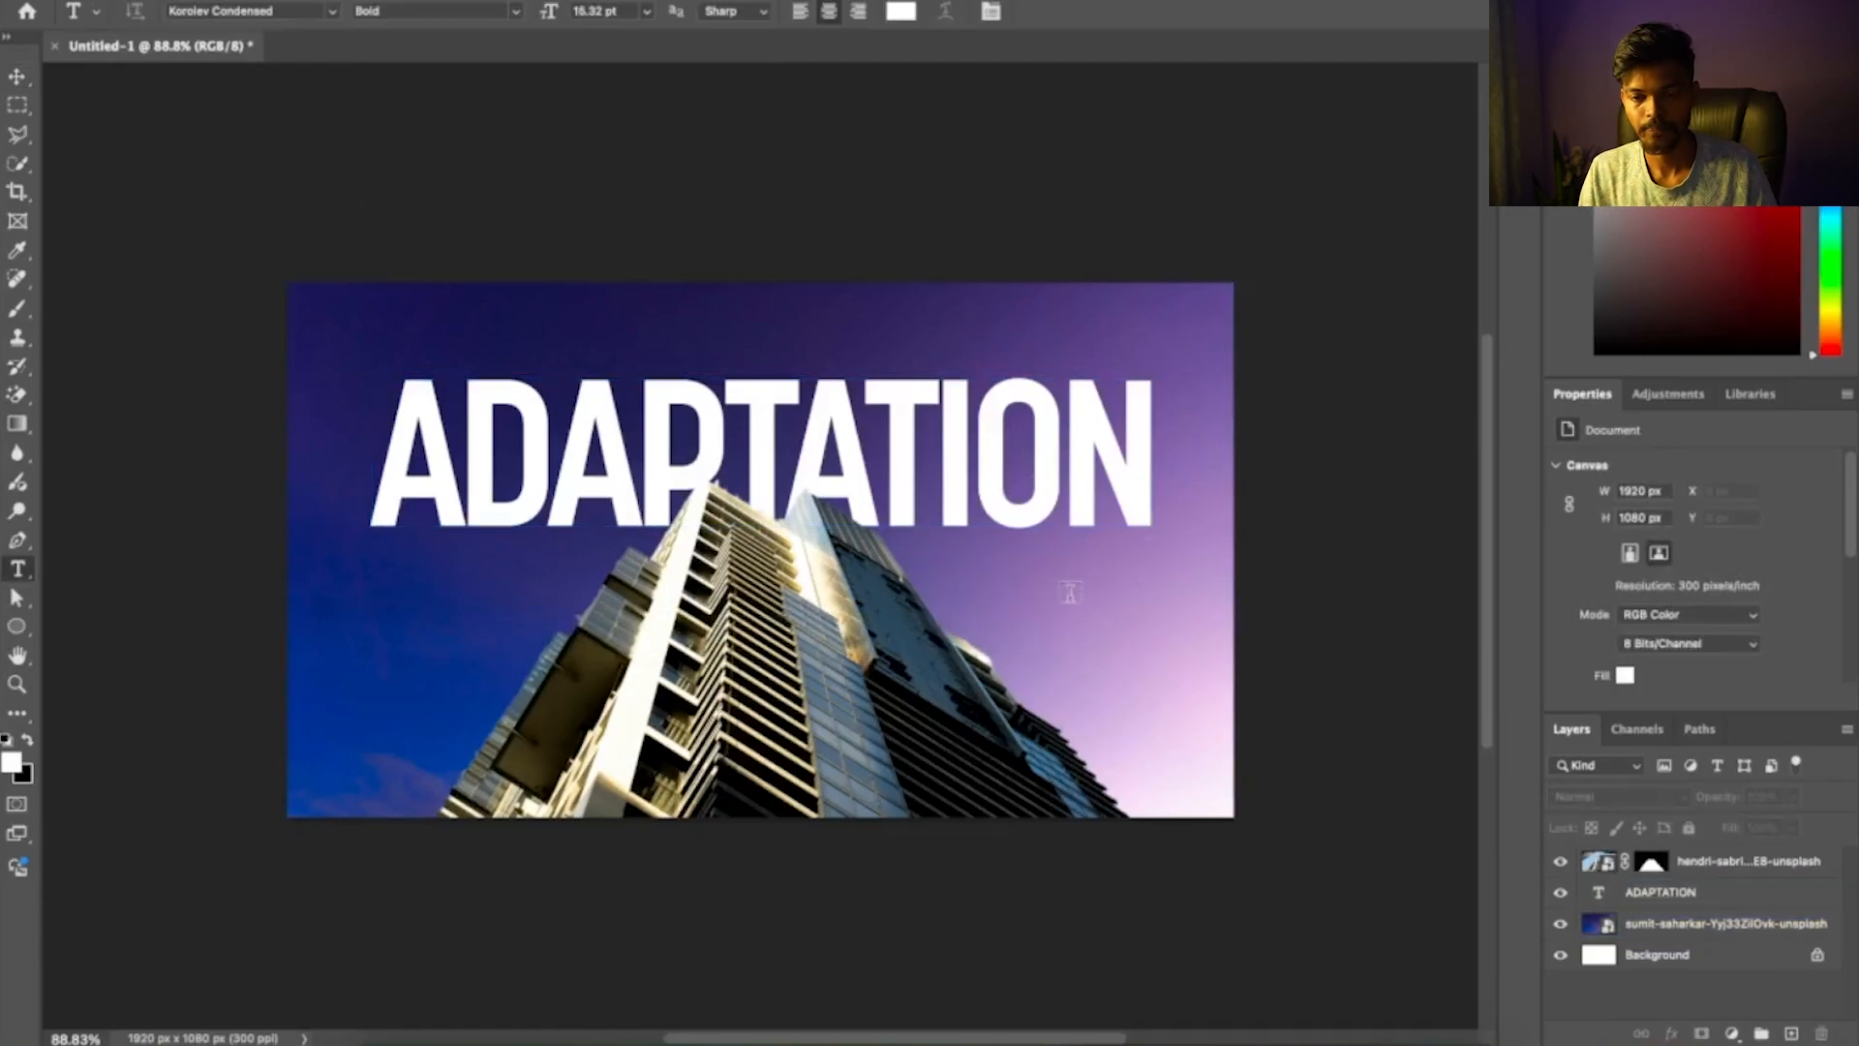
pyautogui.click(1069, 595)
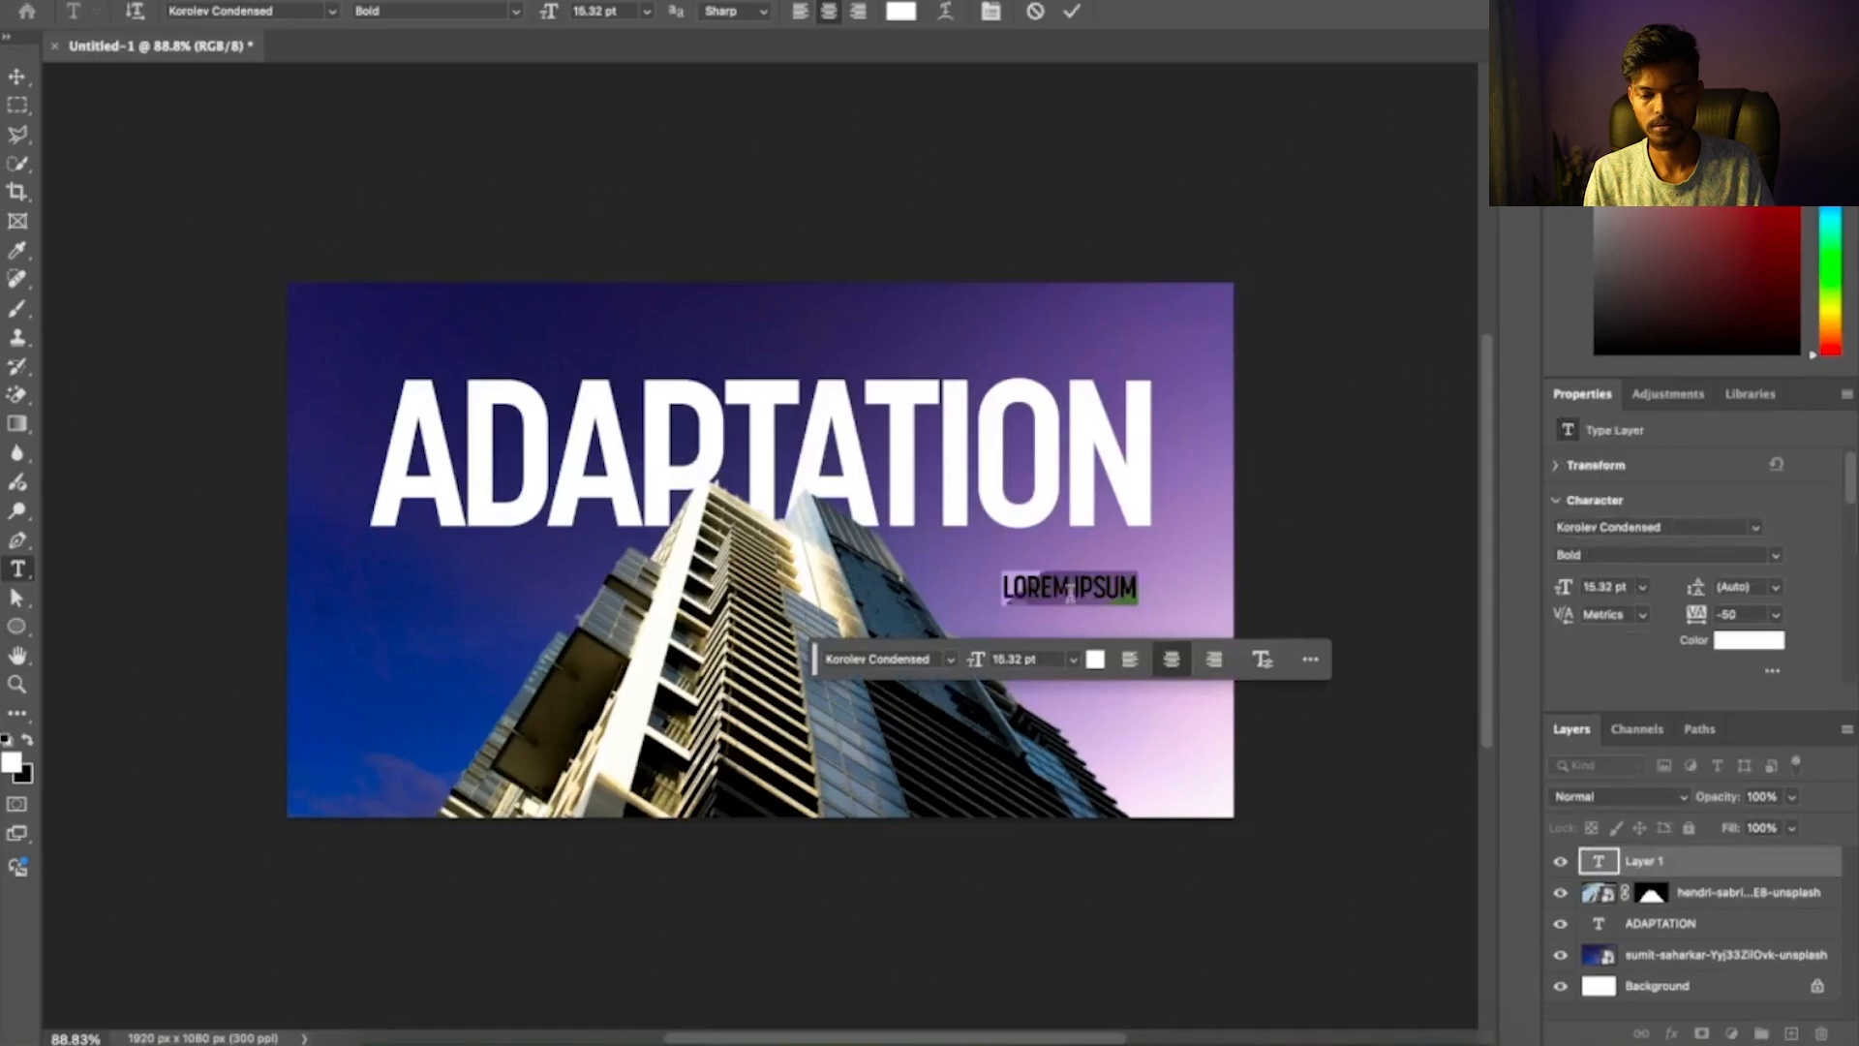
pyautogui.write('POSTER')
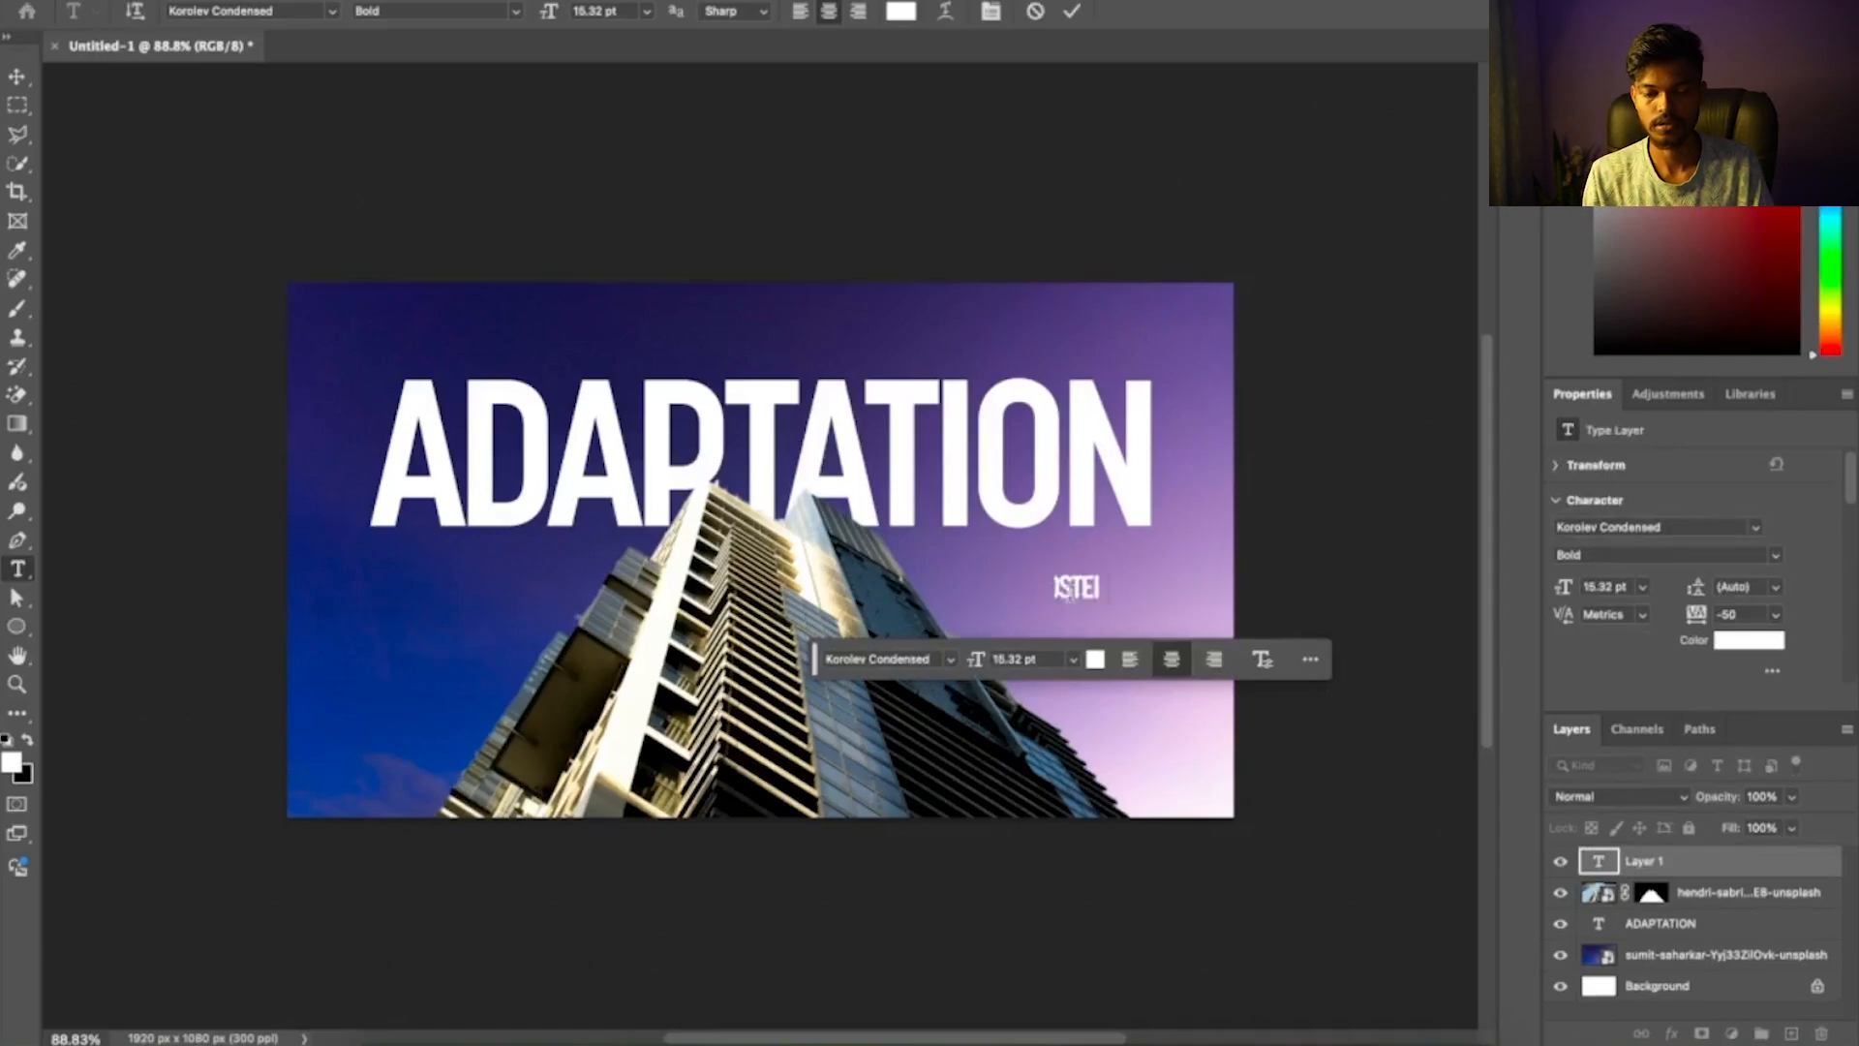
pyautogui.write(' DESIGN')
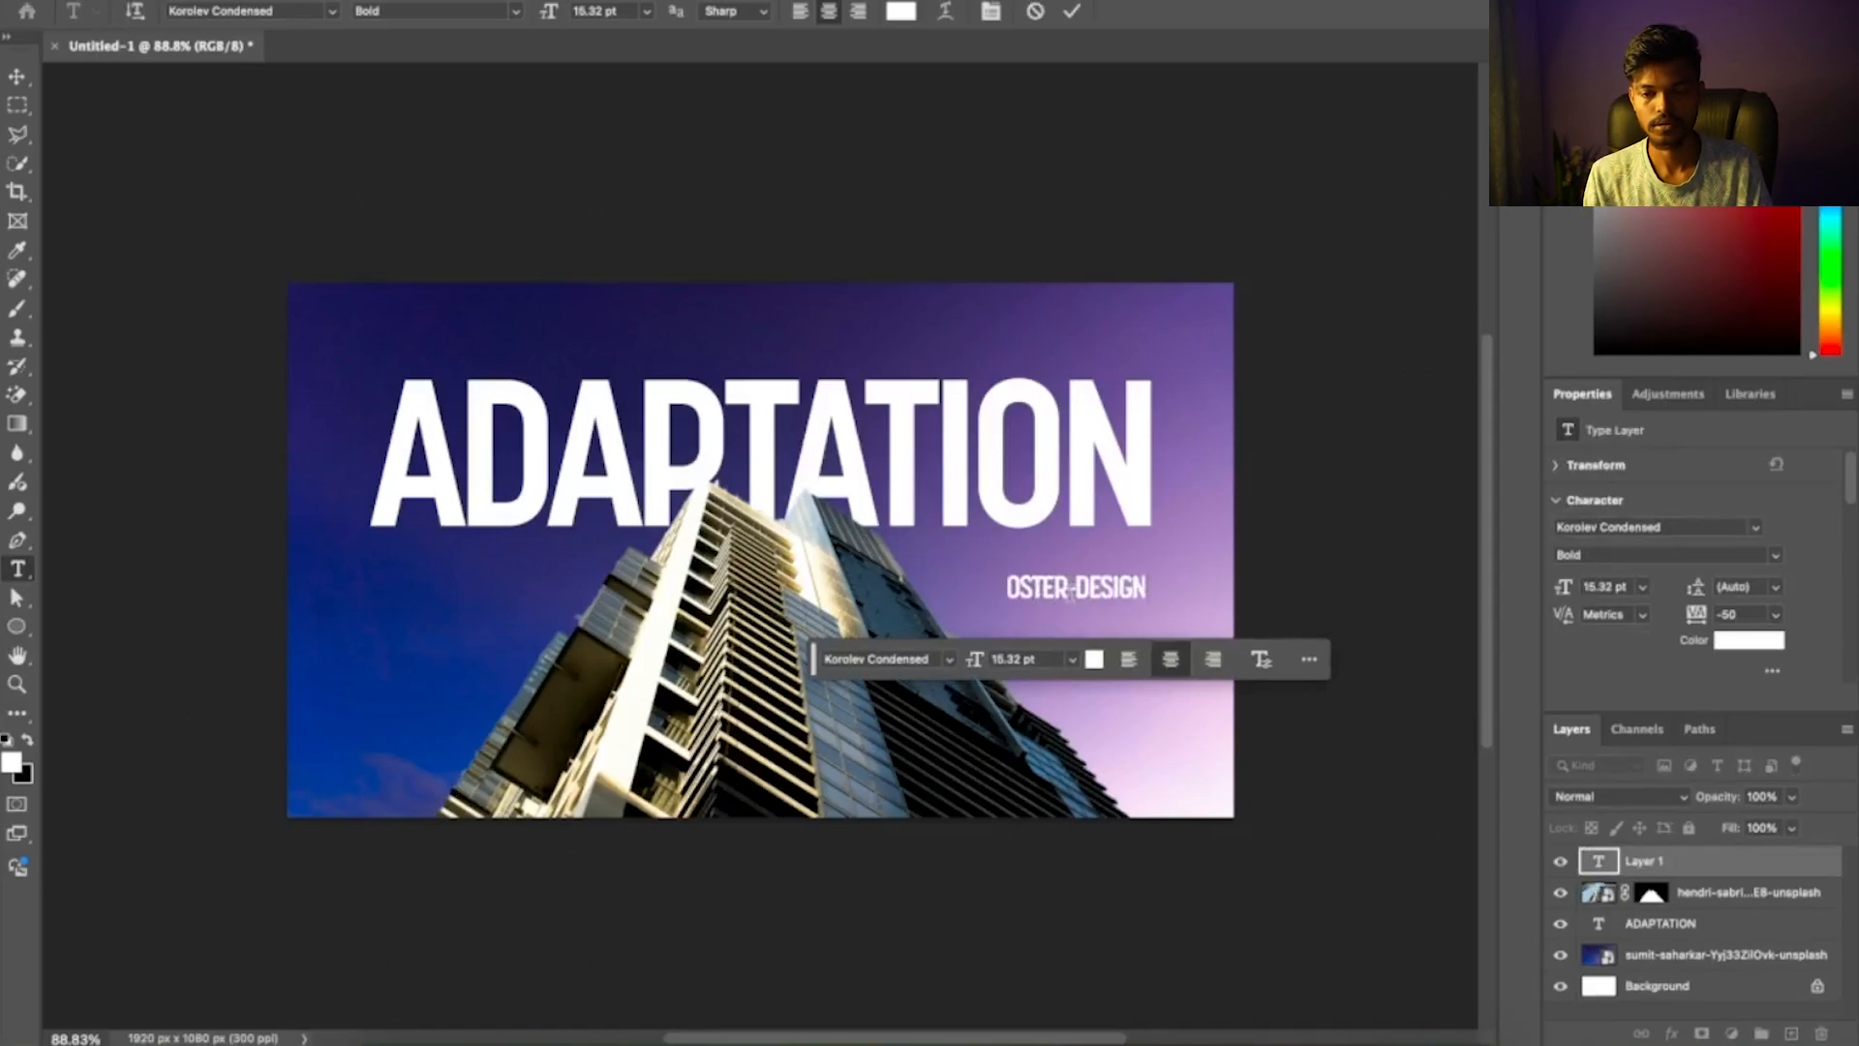
pyautogui.press('BackSpace')
pyautogui.press('BackSpace')
pyautogui.press('BackSpace')
pyautogui.press('BackSpace')
pyautogui.press('BackSpace')
pyautogui.press('BackSpace')
pyautogui.press('BackSpace')
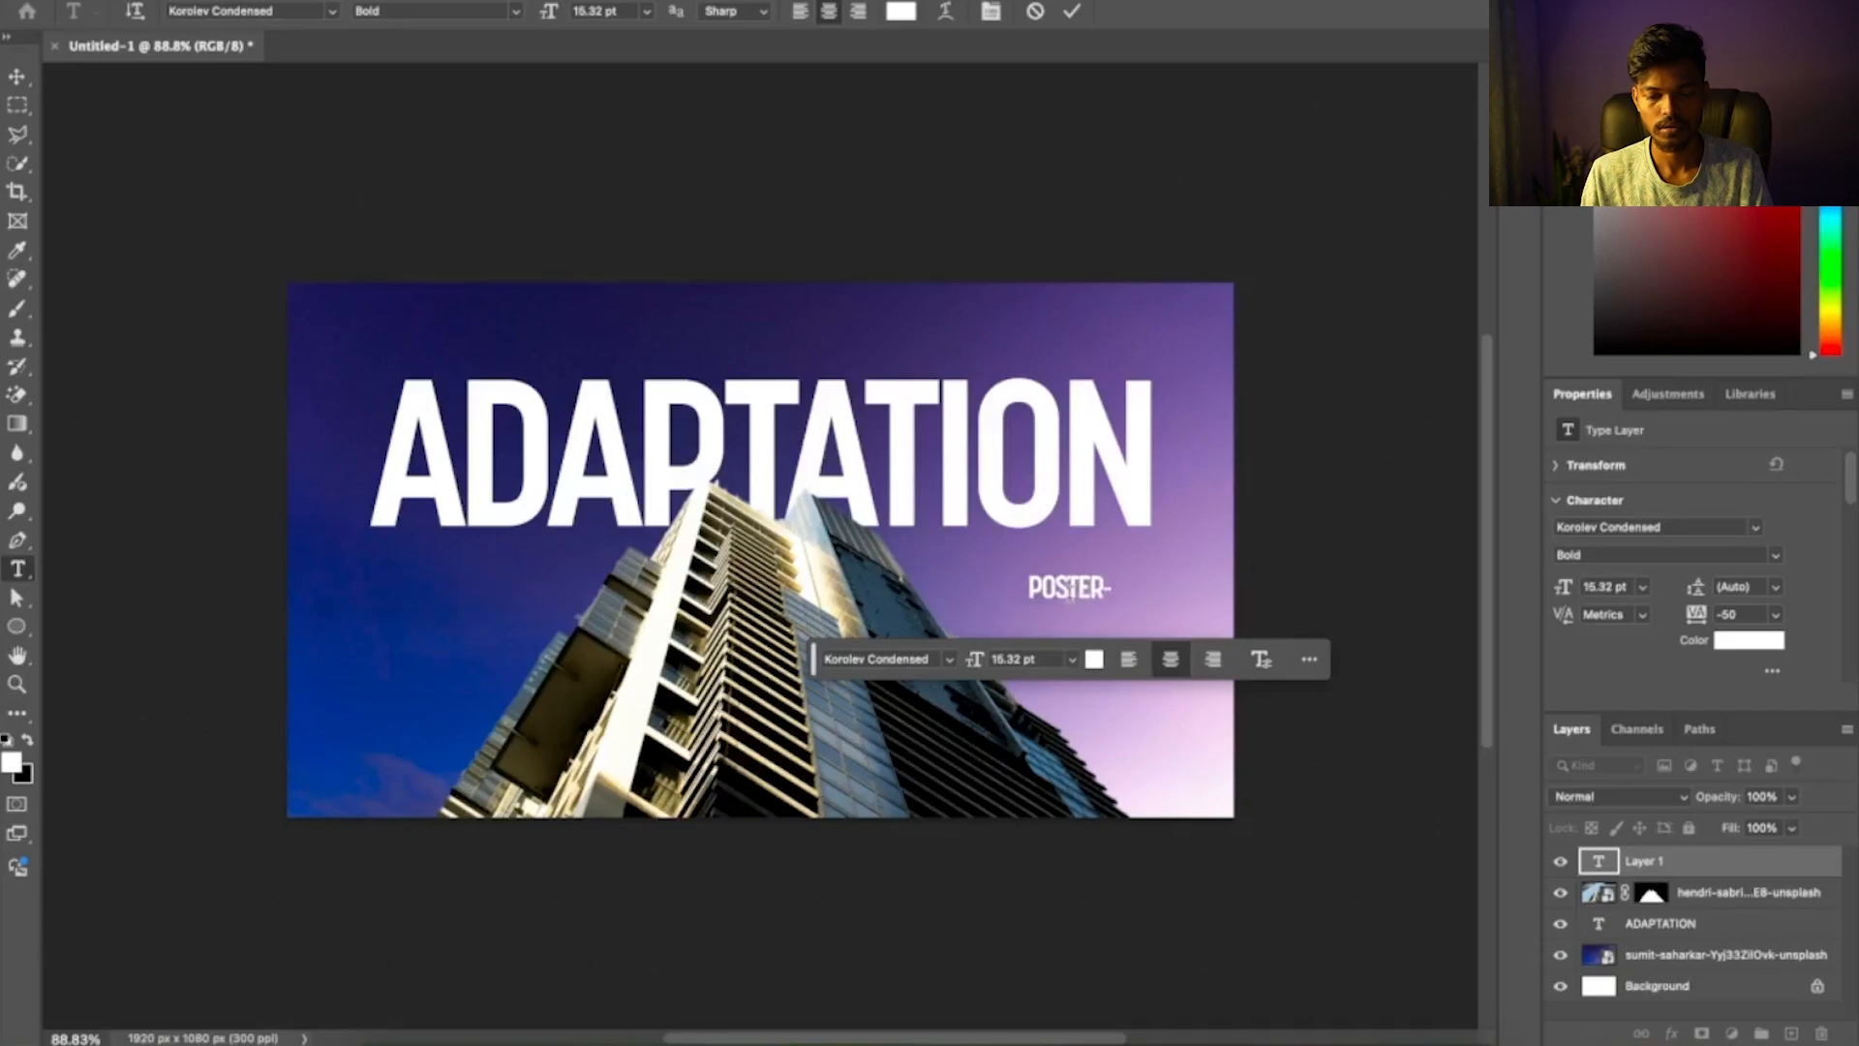
pyautogui.write('DESIGN')
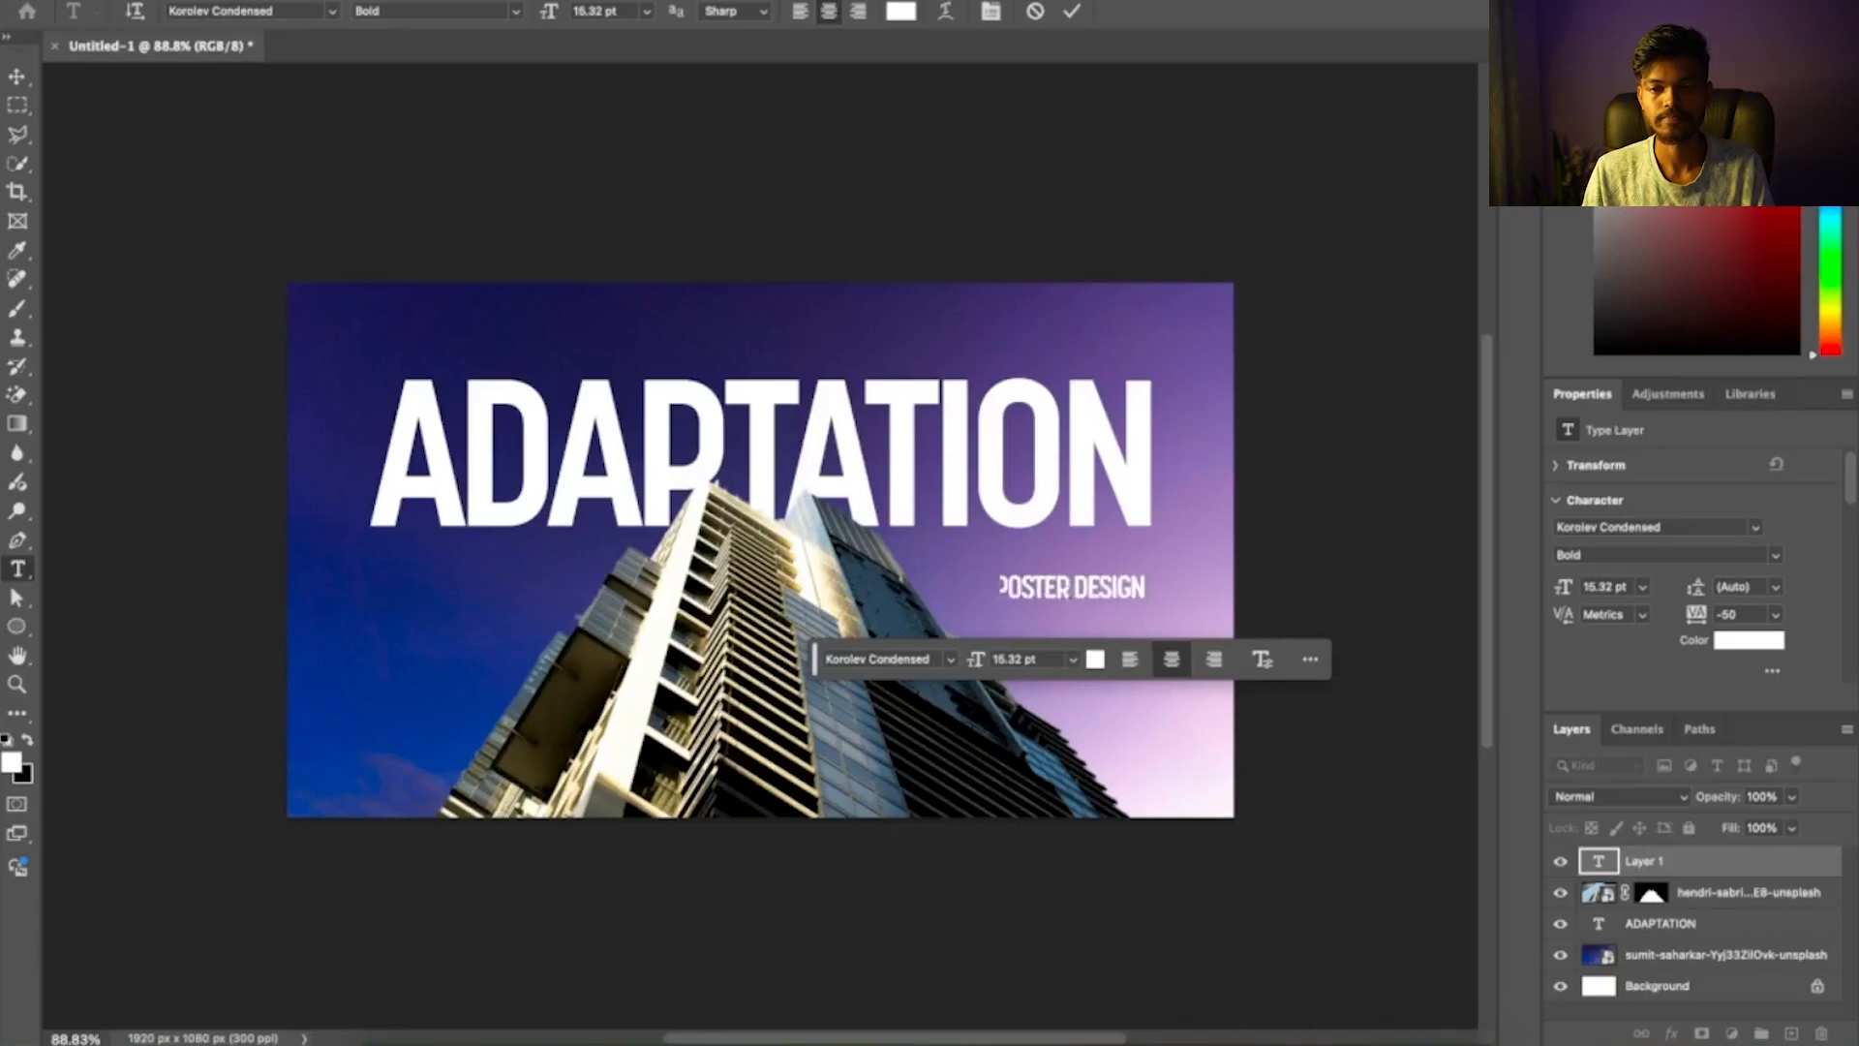
pyautogui.click(1068, 13)
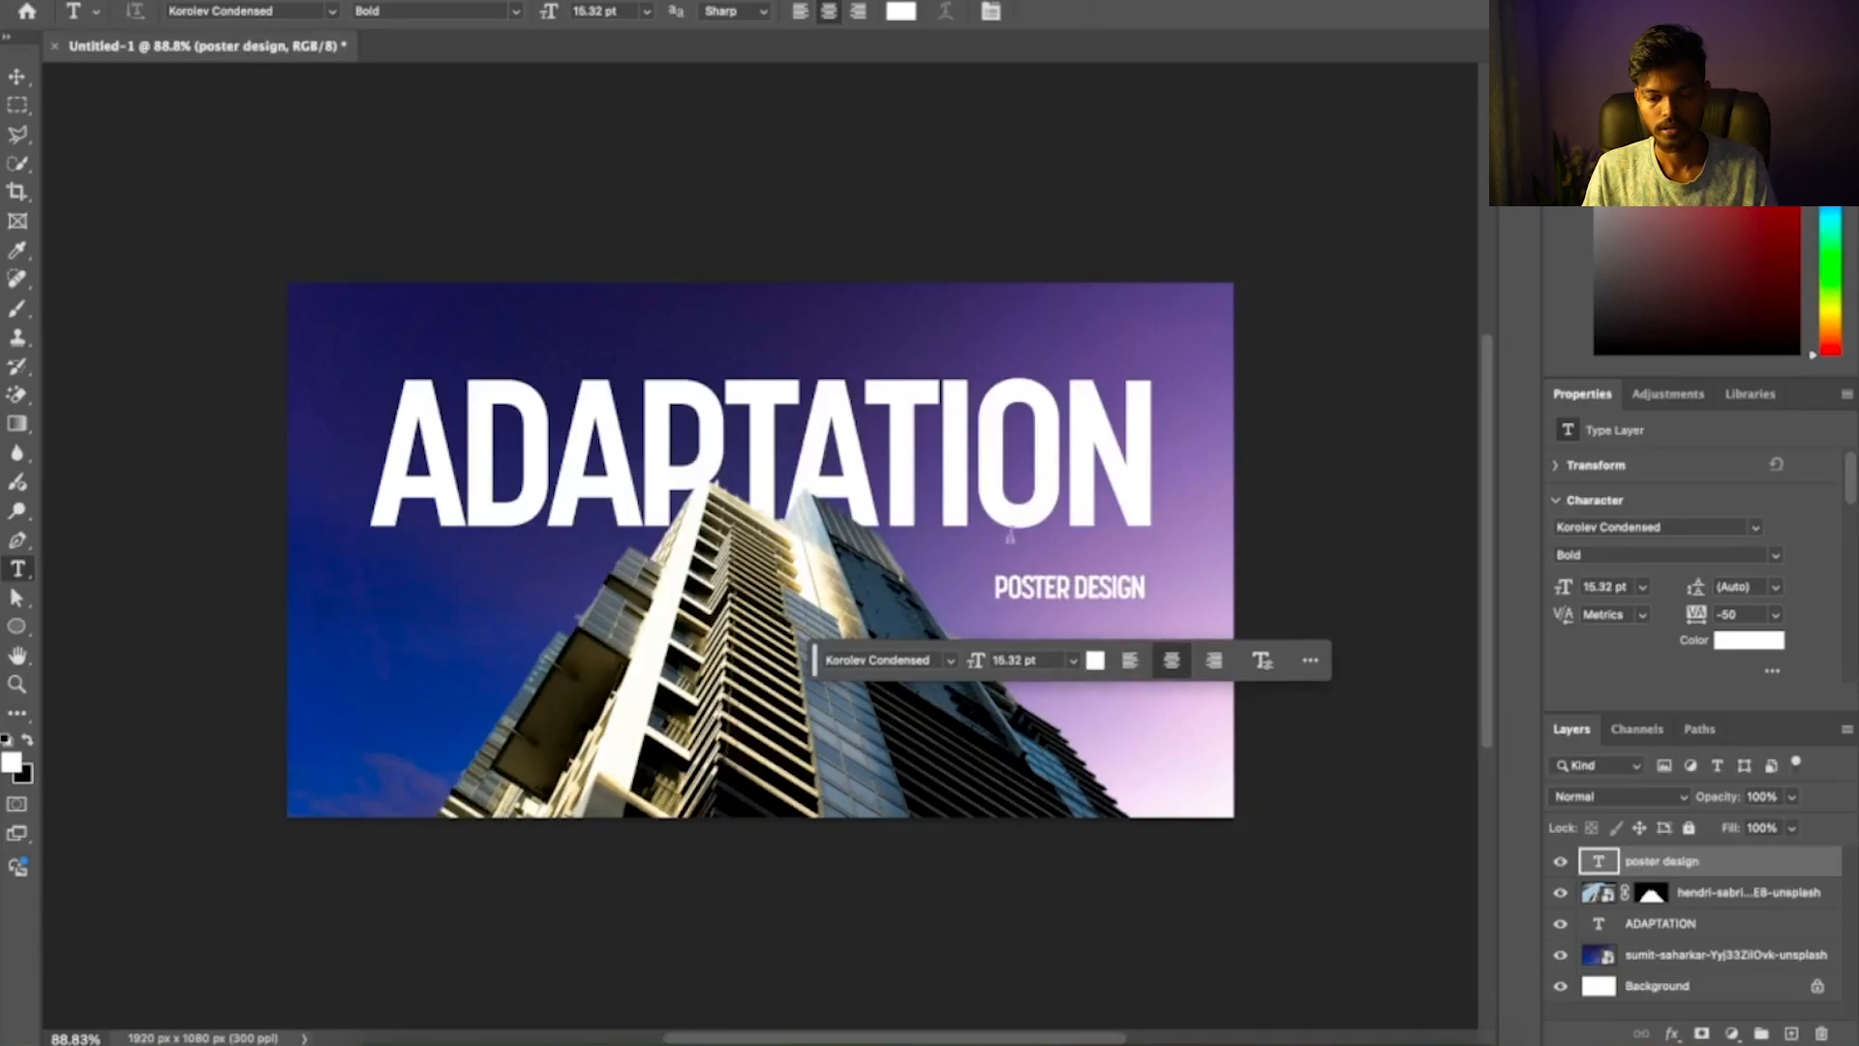
# Add a 13-2025 text line in the lower sky area beside the building, beneath POSTER DESIGN
pyautogui.click(1139, 713)
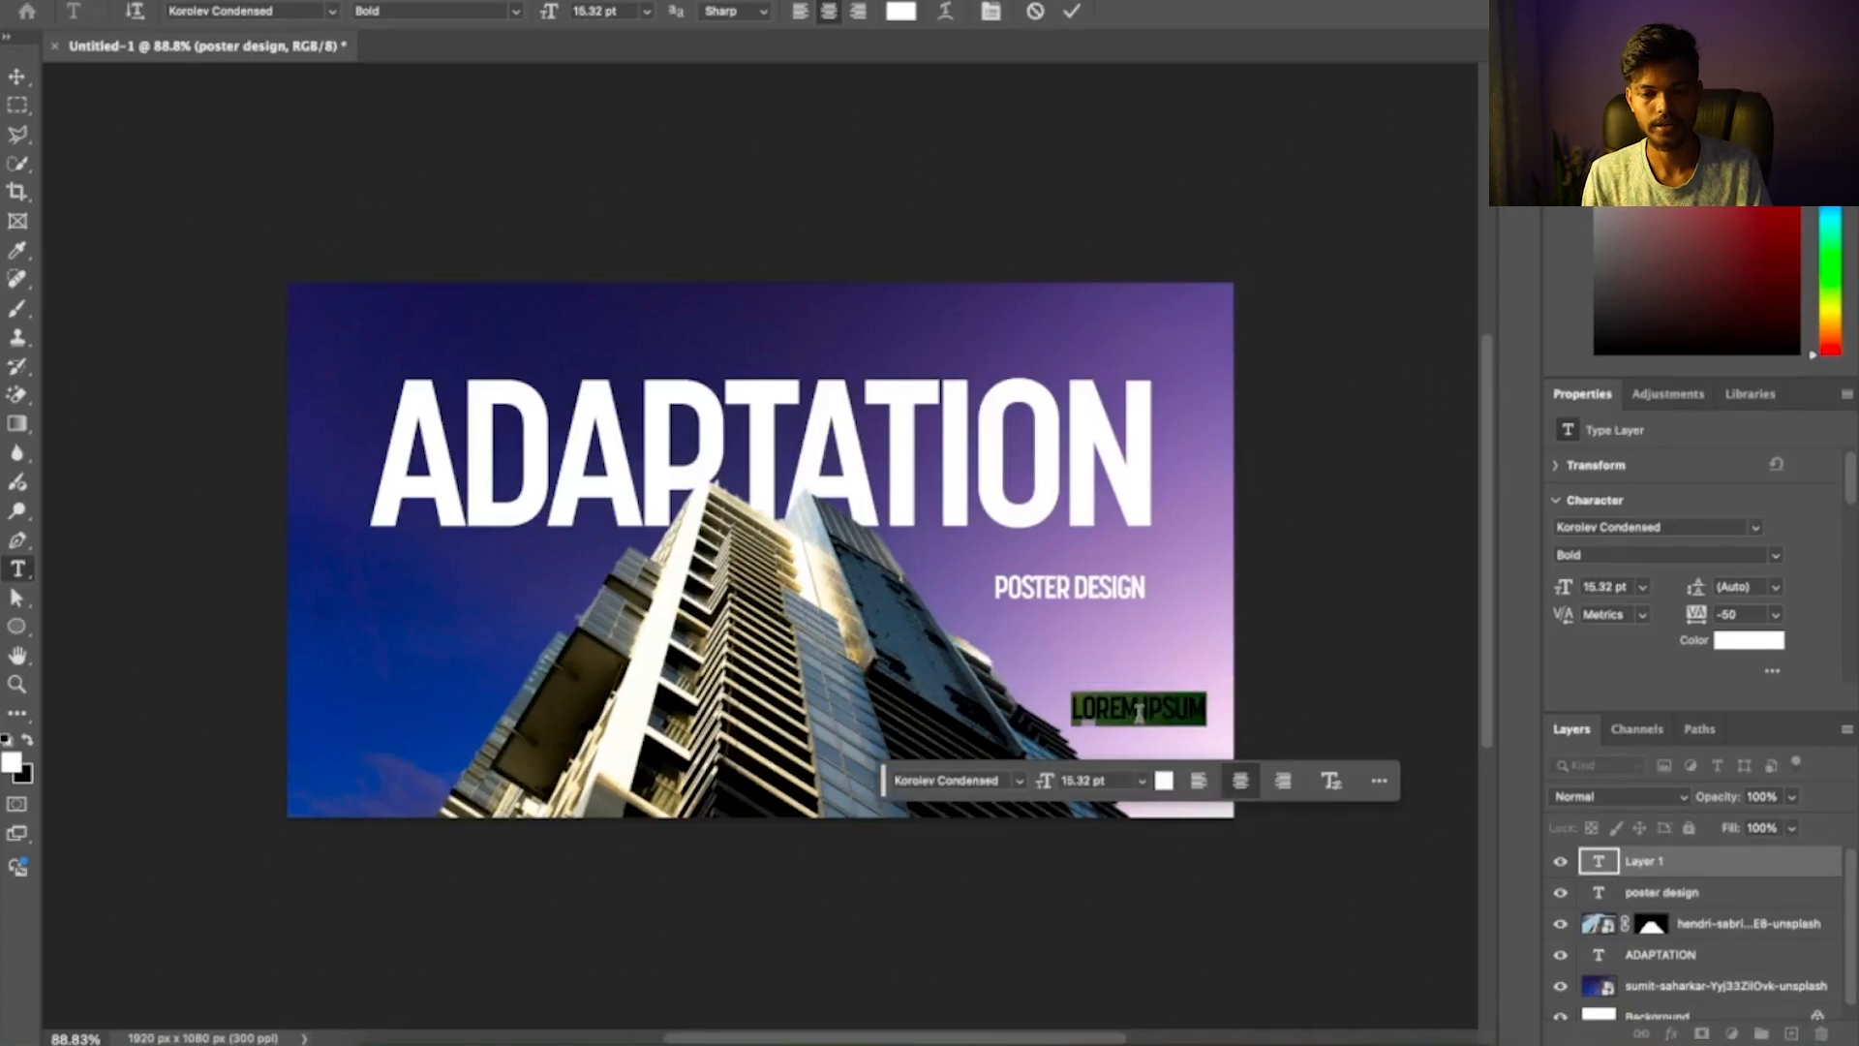
pyautogui.write('13')
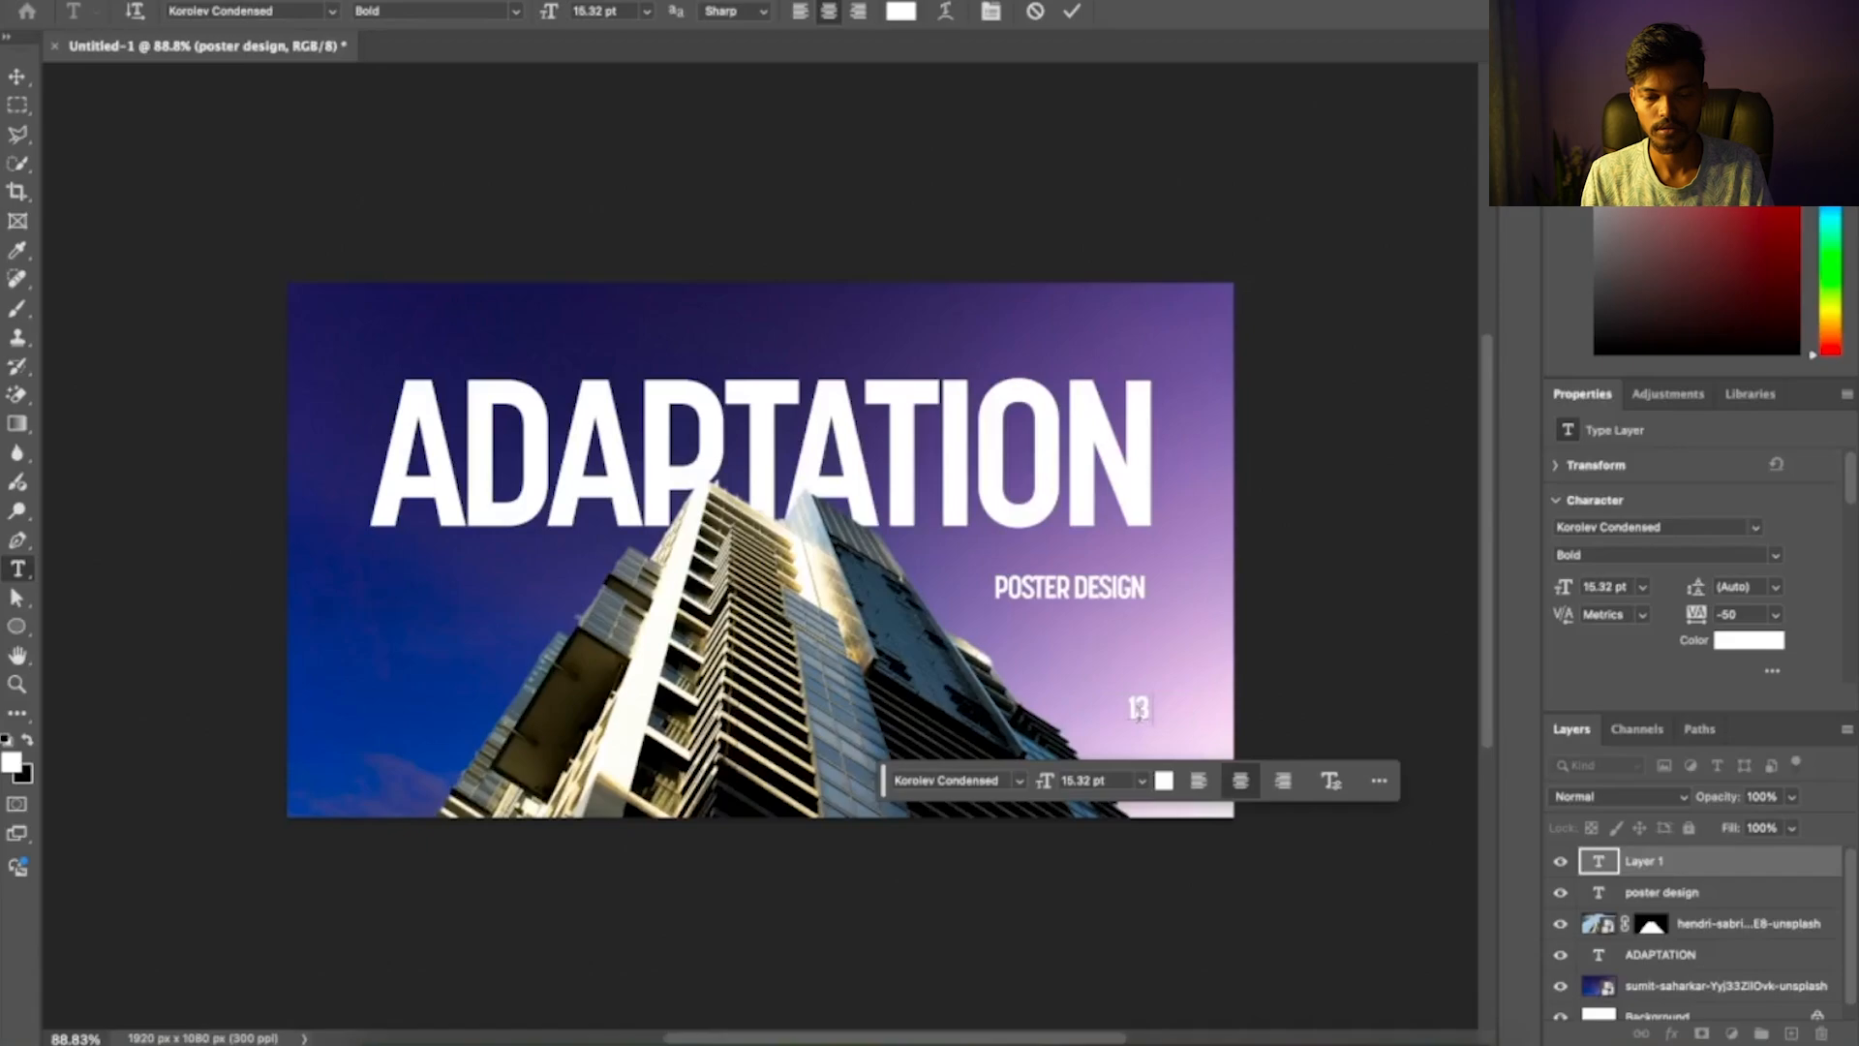
pyautogui.write('-2025')
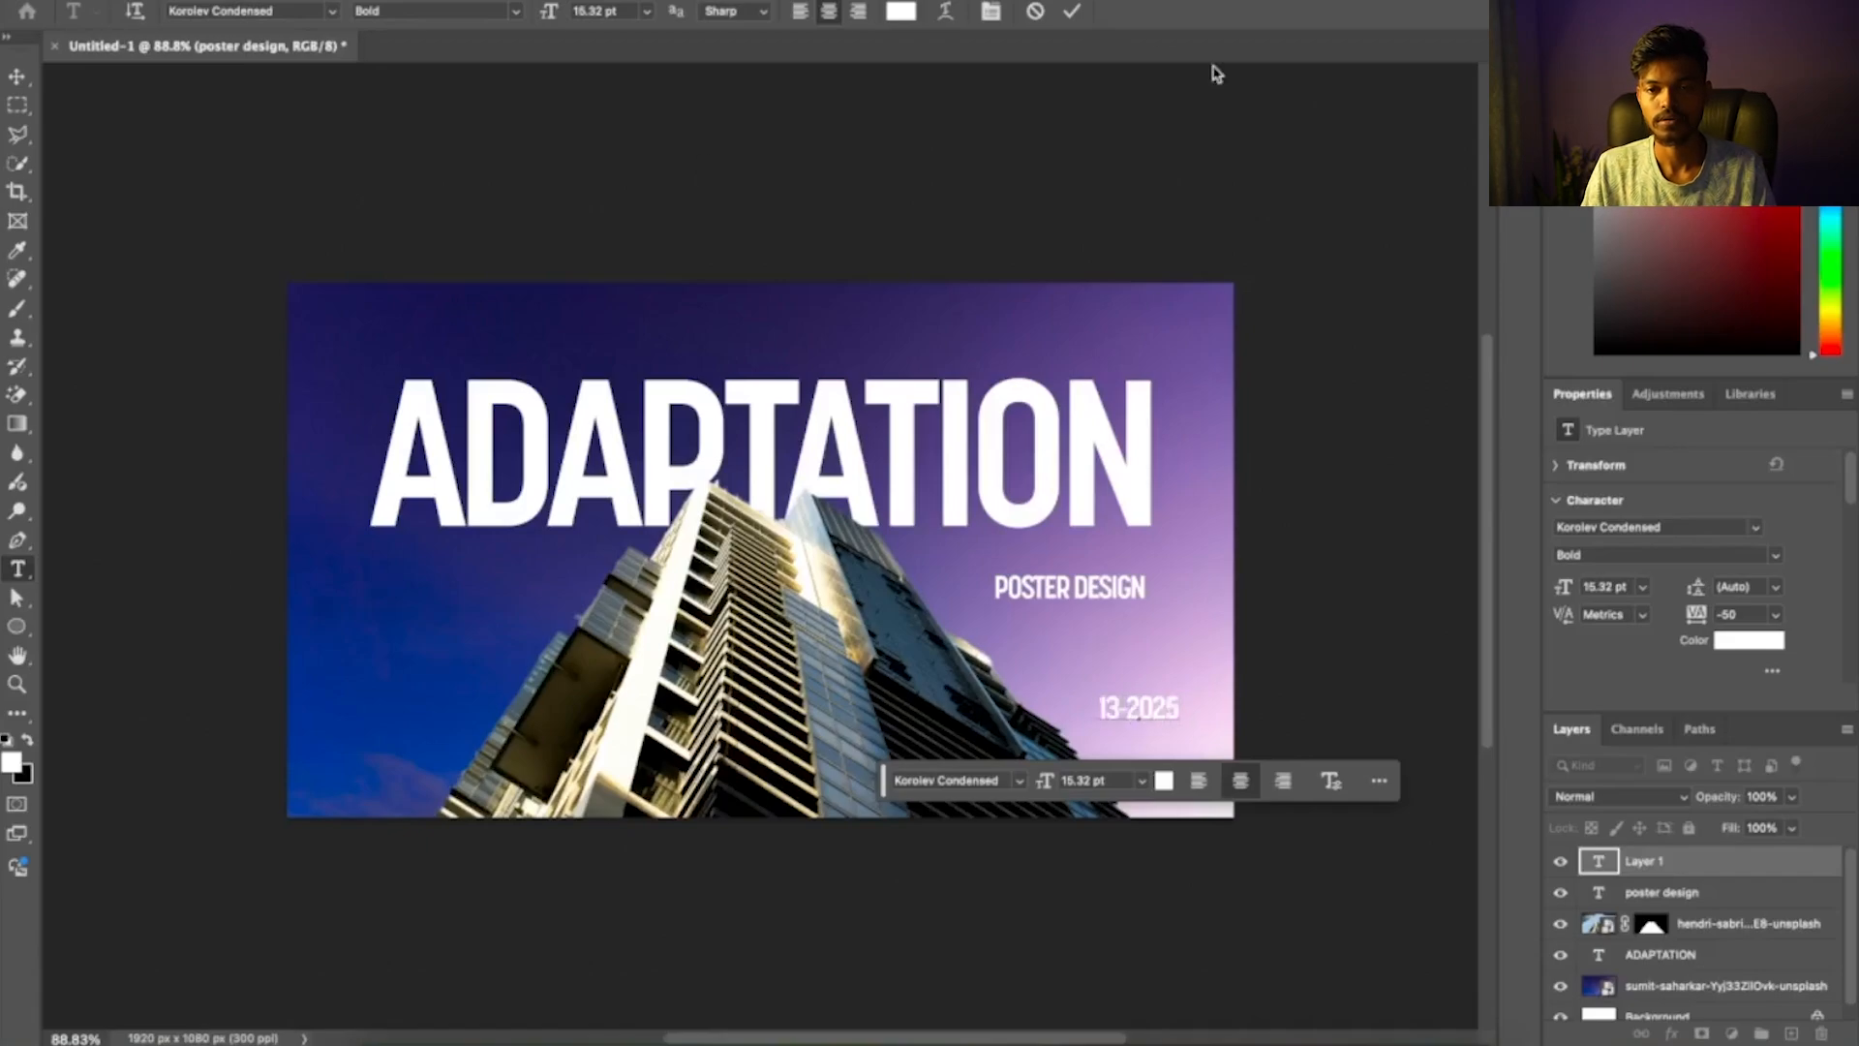
pyautogui.click(1071, 11)
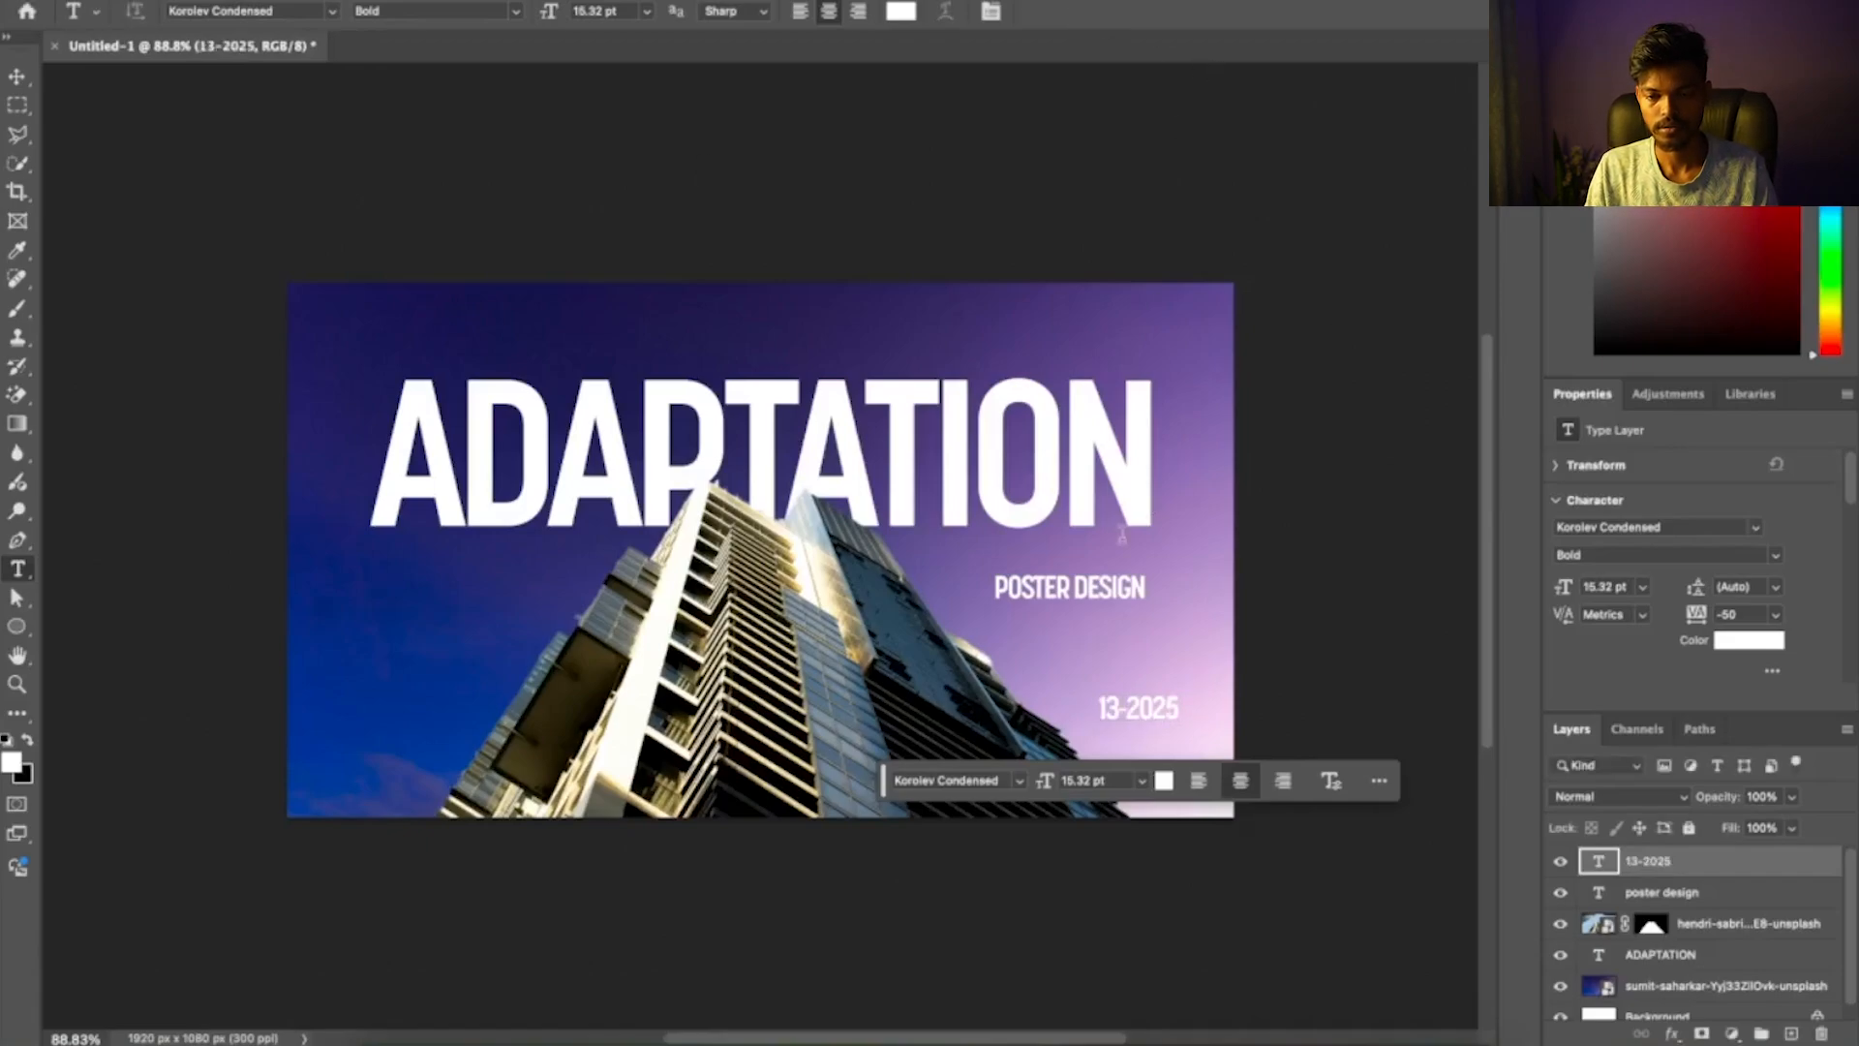
# Change the POSTER DESIGN text's font to Coolvetica Regular
pyautogui.press('v')
pyautogui.click(1111, 588)
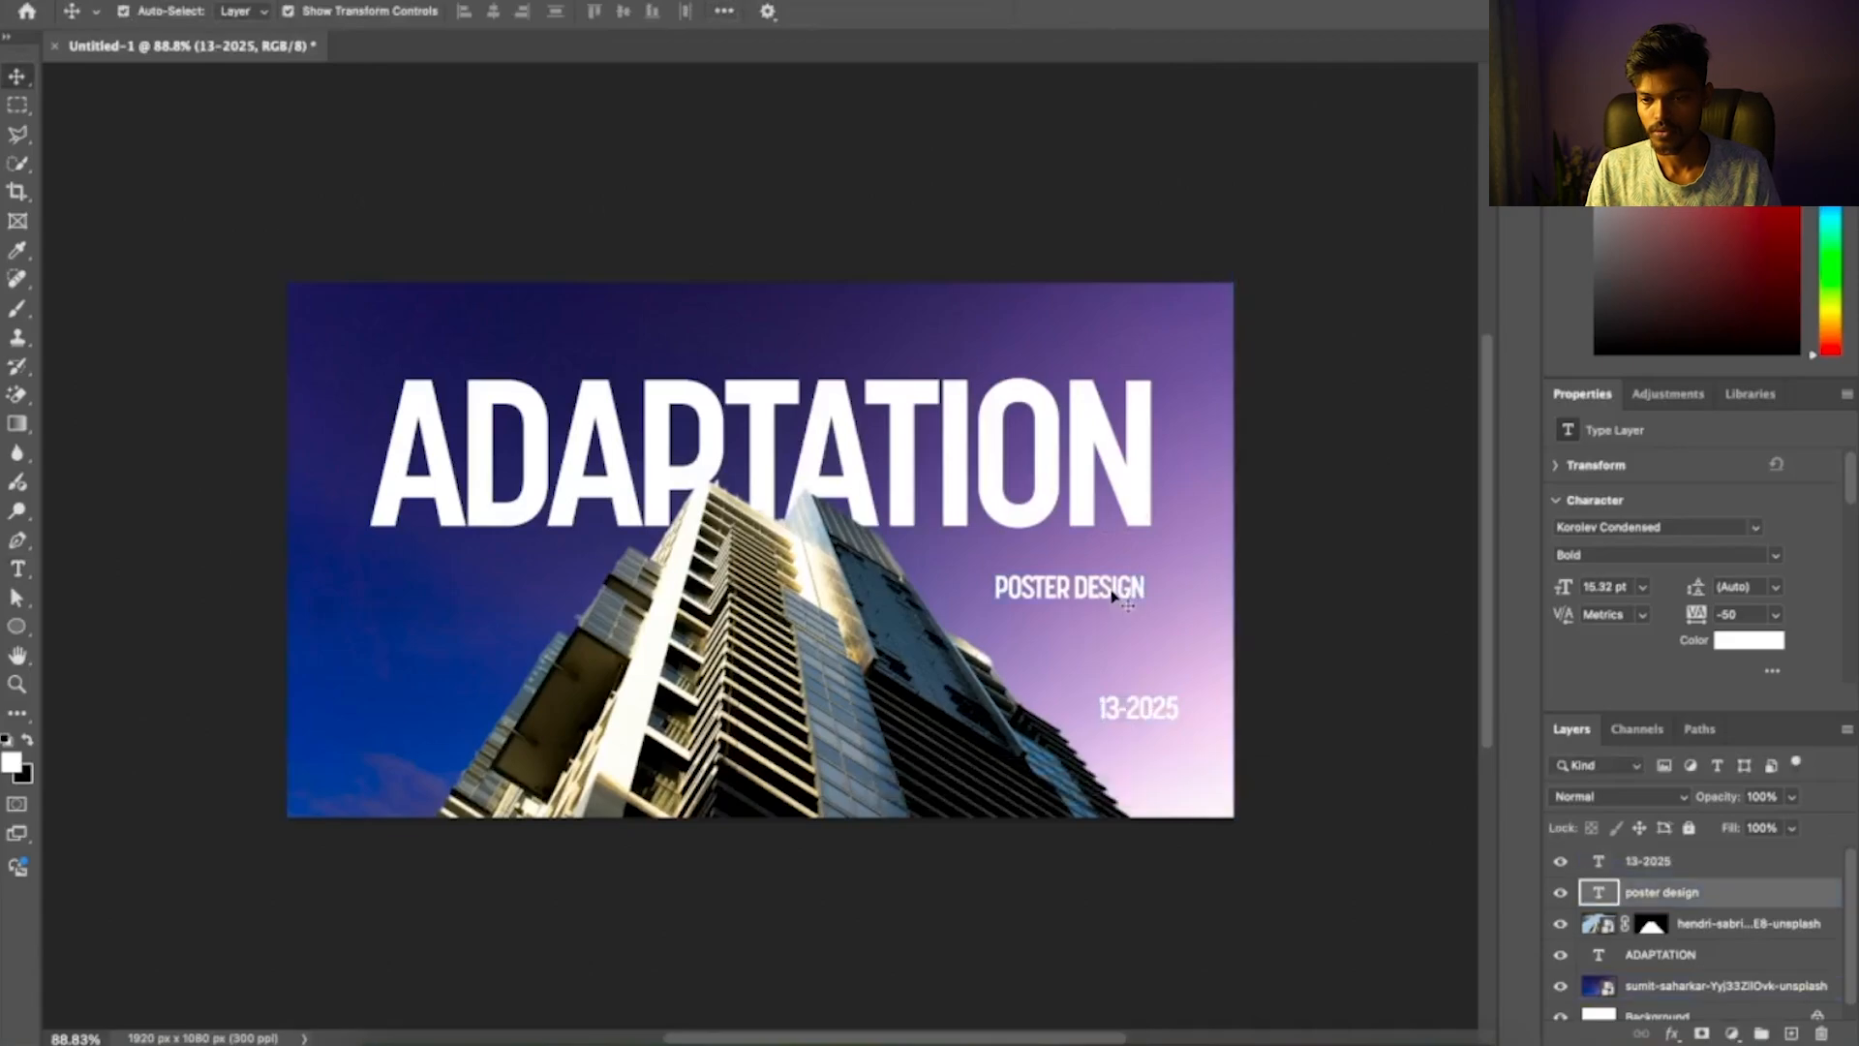
pyautogui.click(1755, 529)
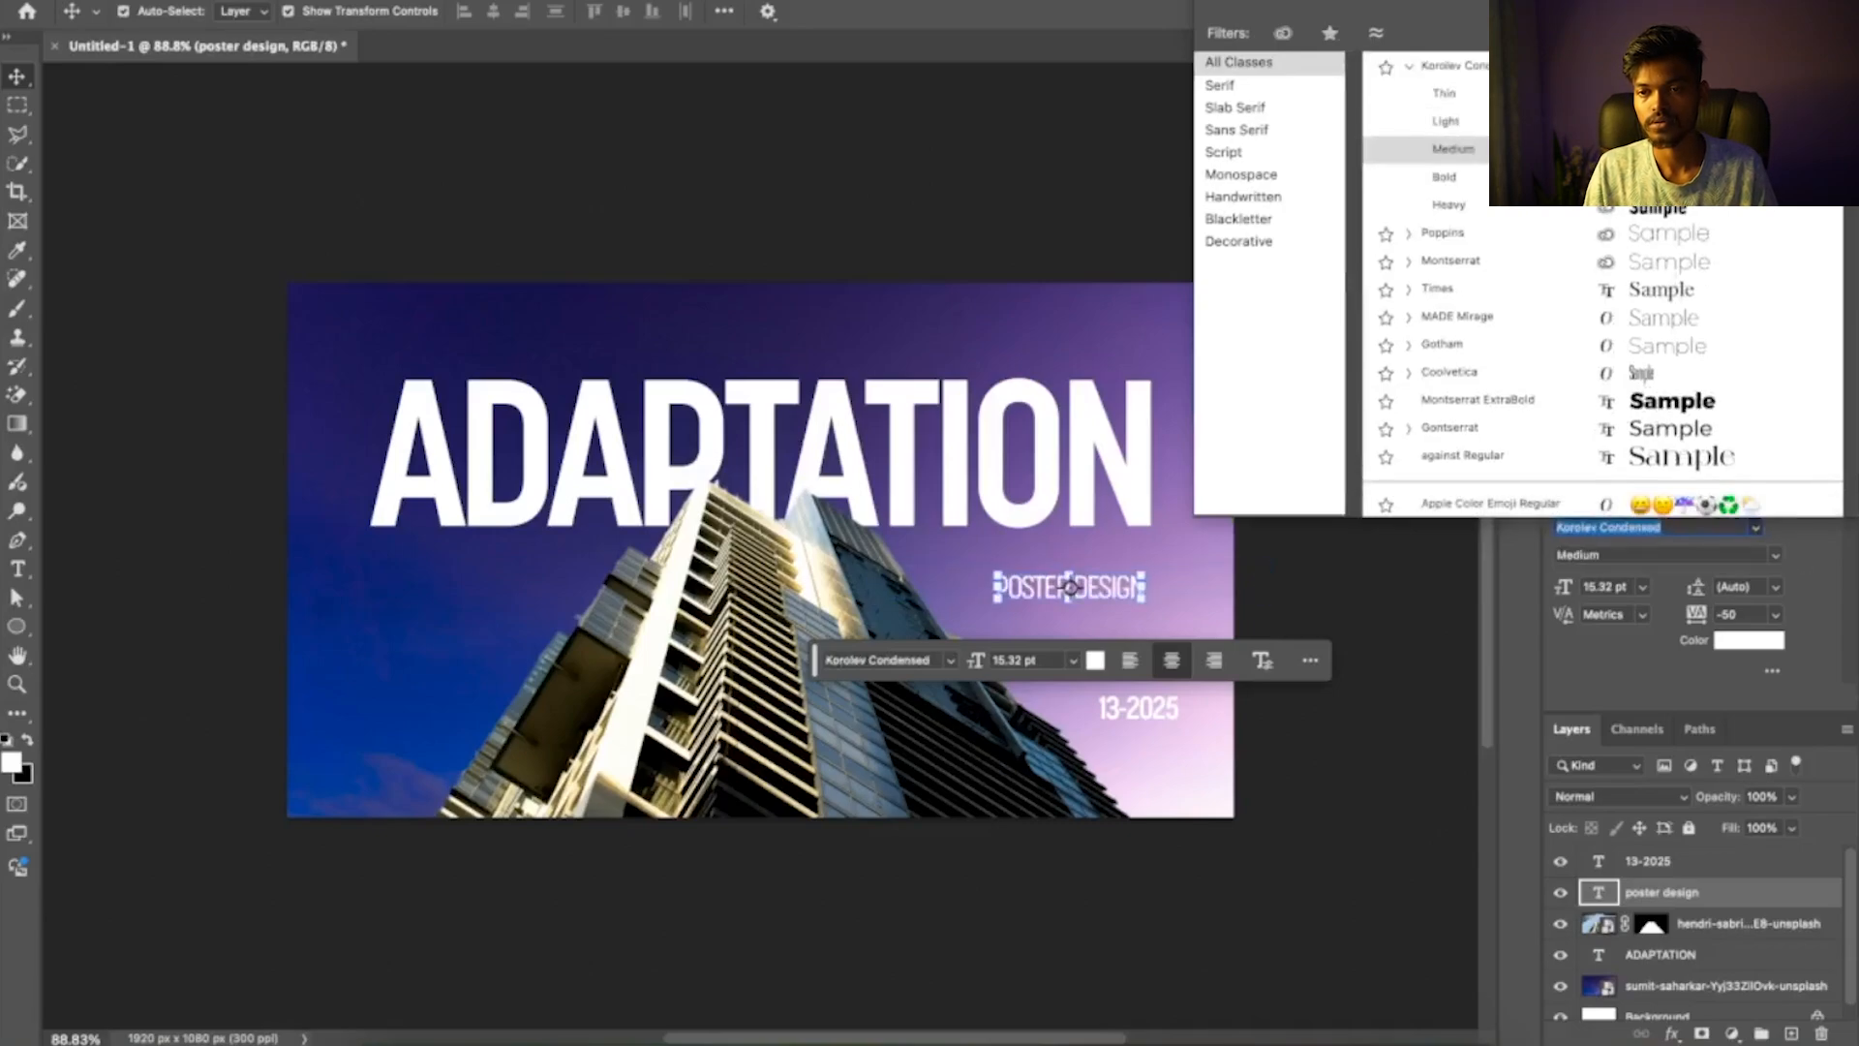
pyautogui.scroll(1, 1549, 127)
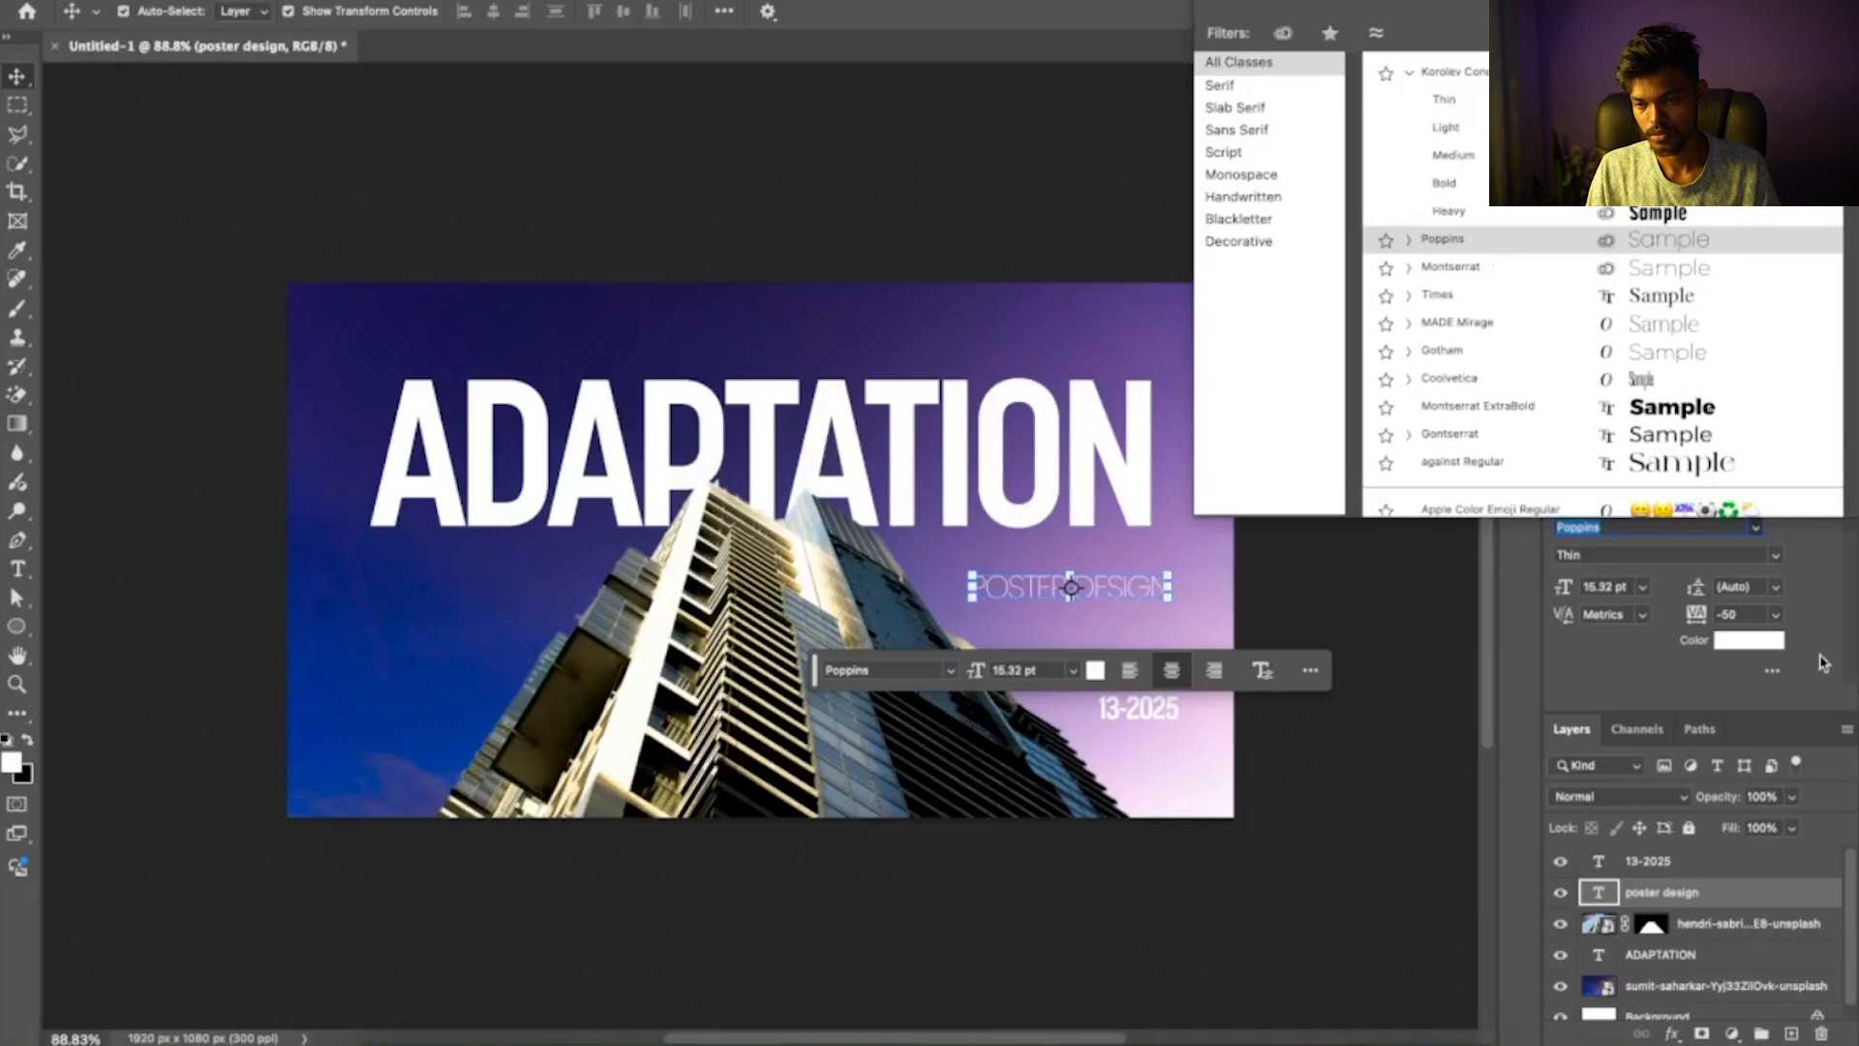
pyautogui.press('Escape')
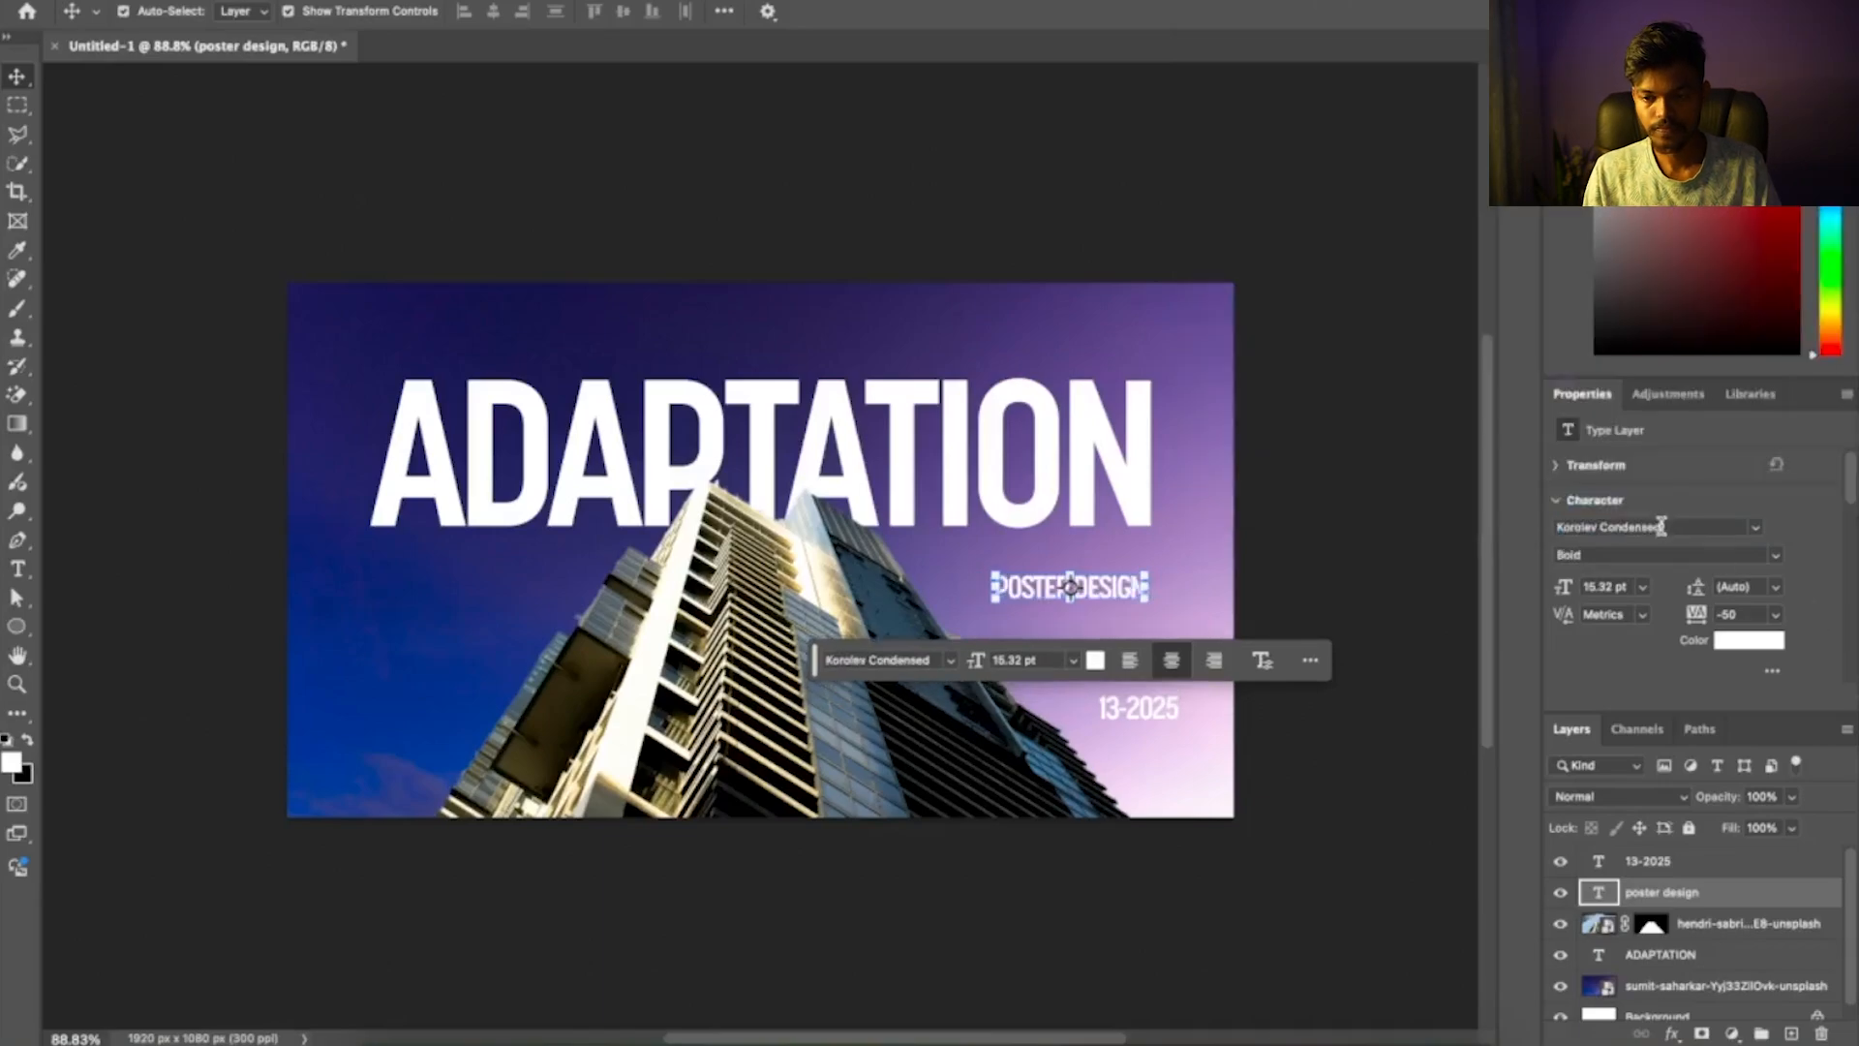
pyautogui.write('c')
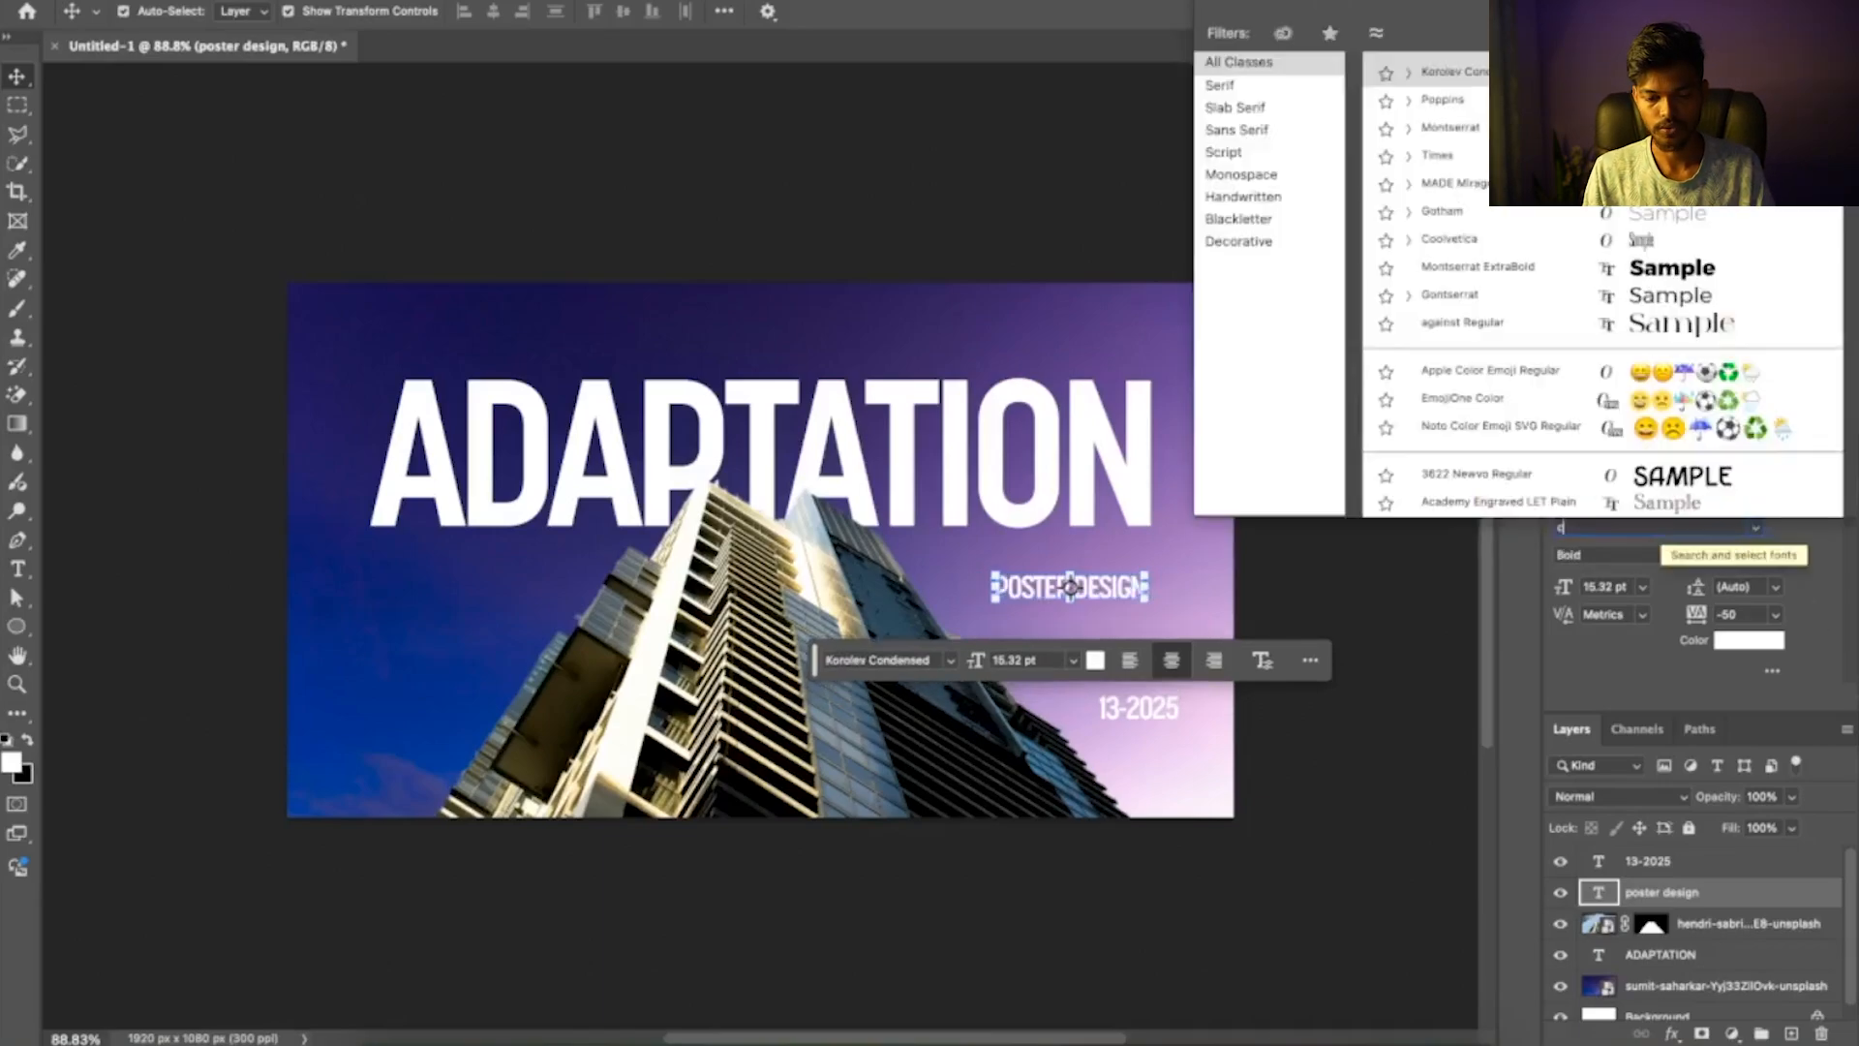
pyautogui.write('oolvetica')
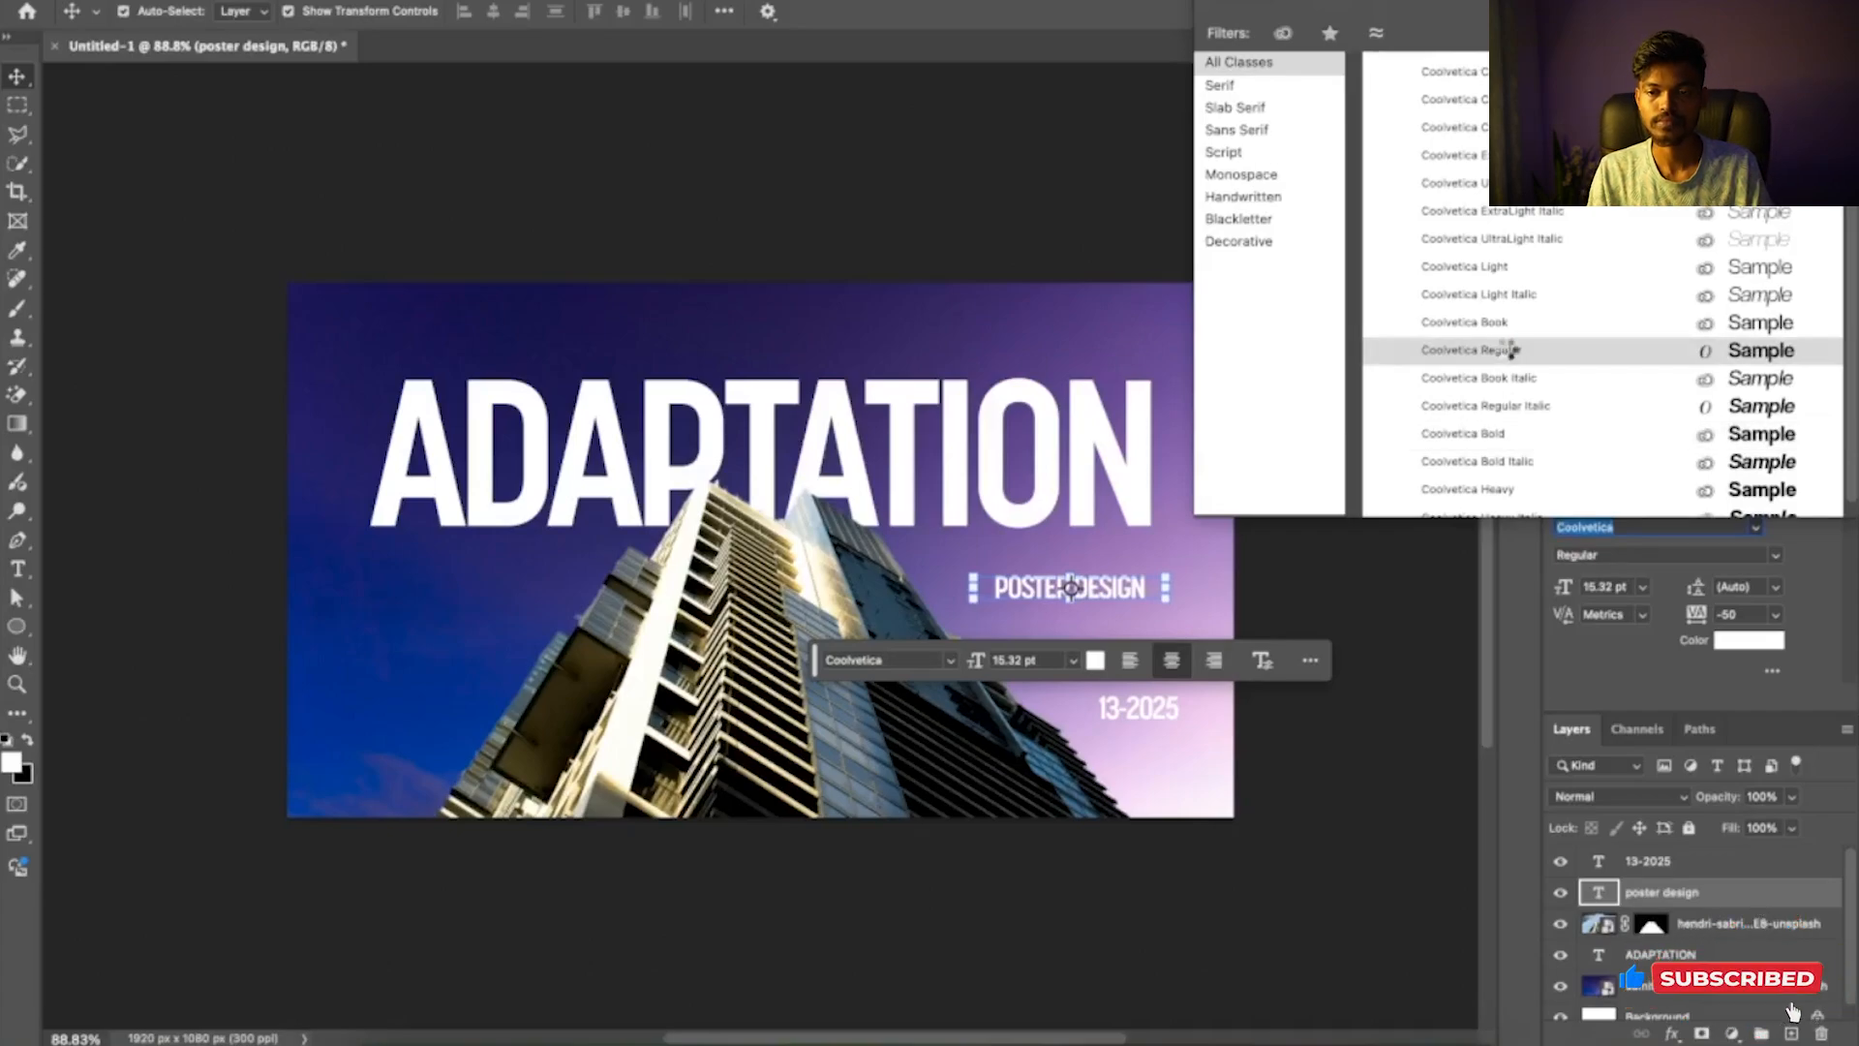
pyautogui.click(1417, 562)
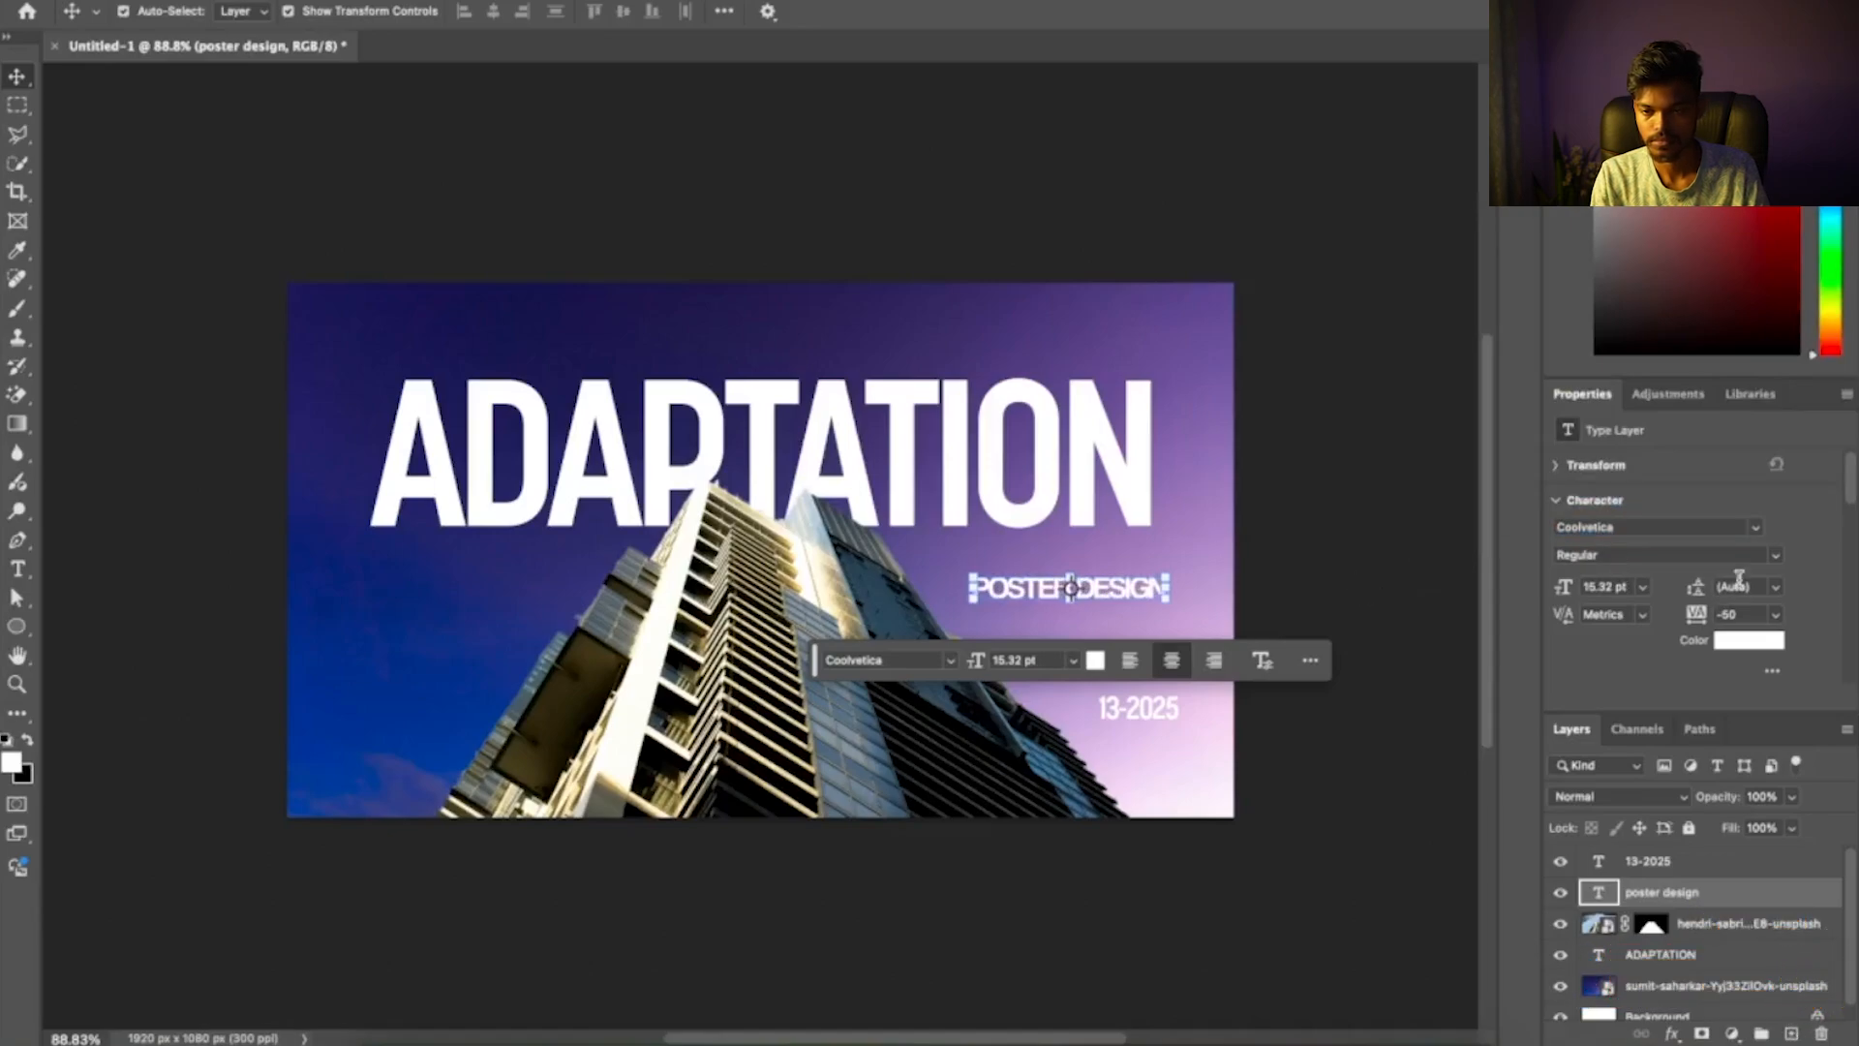
# Set the POSTER DESIGN text's tracking to 50 and its font style to Light
pyautogui.click(1775, 620)
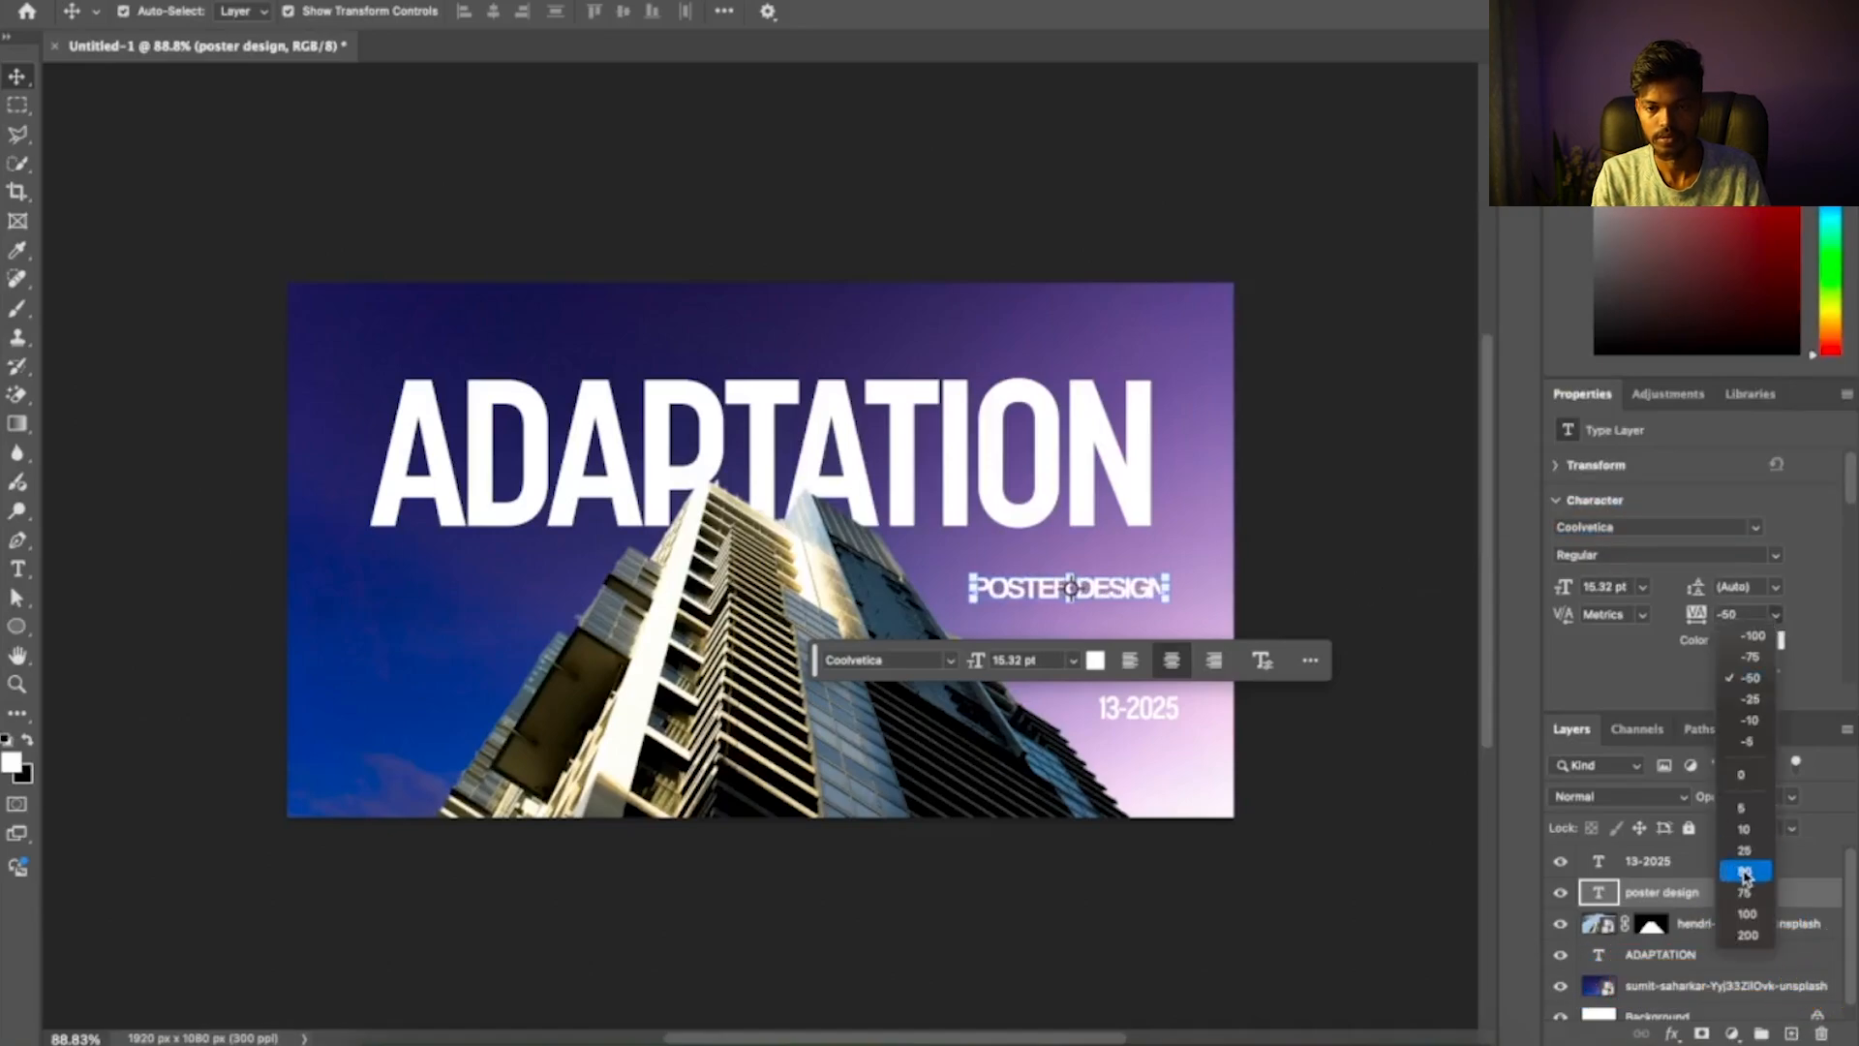
pyautogui.click(1746, 875)
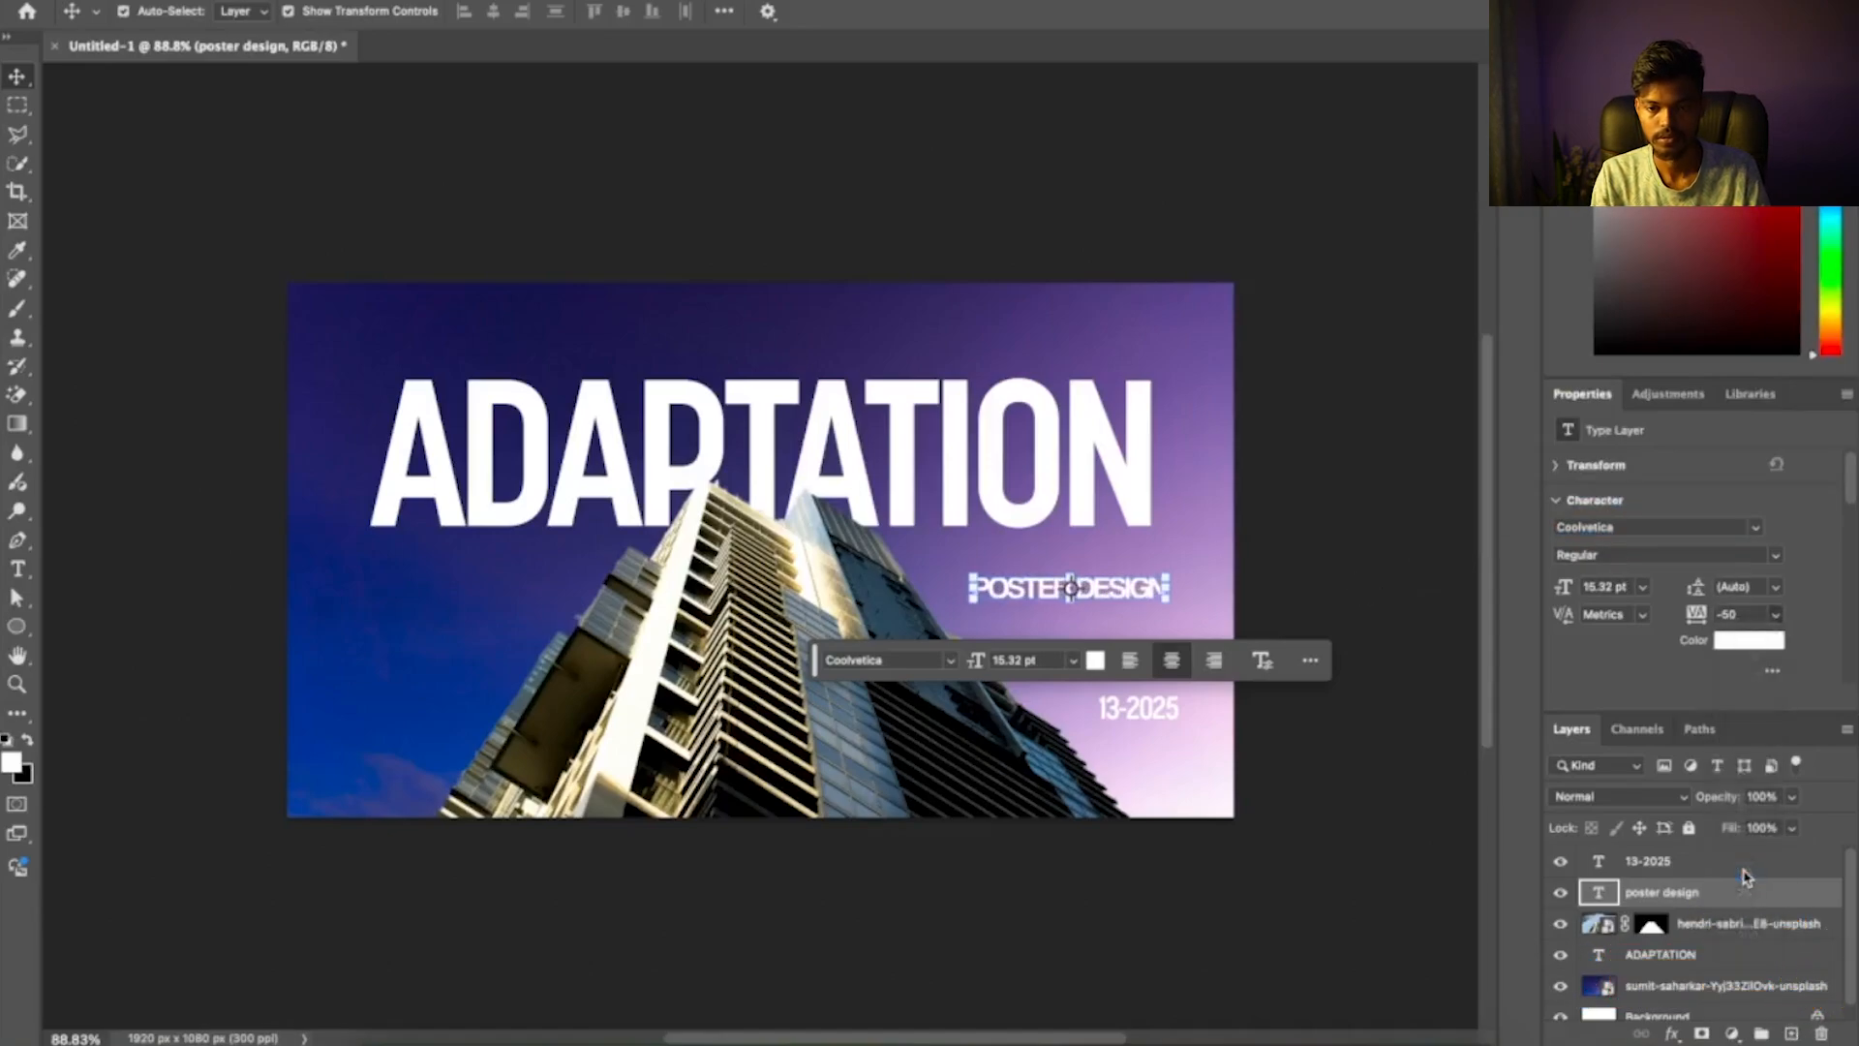
pyautogui.click(1368, 514)
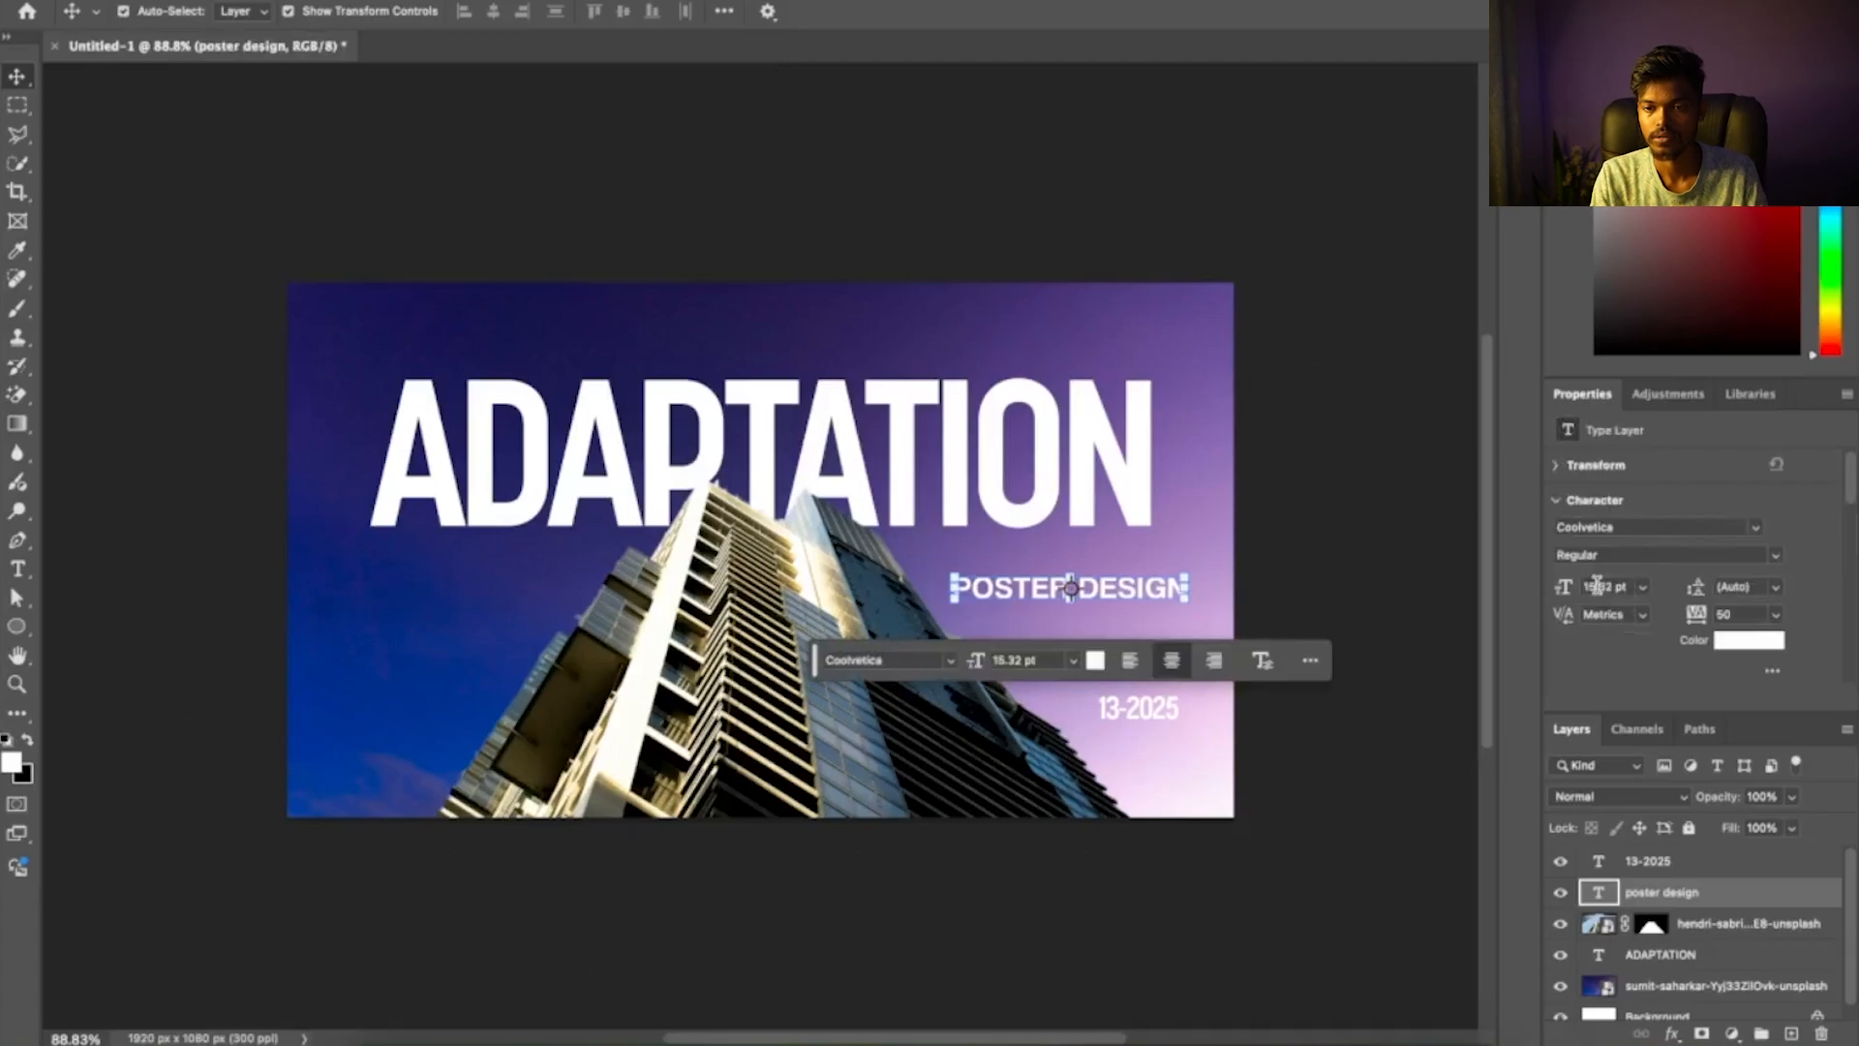
pyautogui.click(1778, 558)
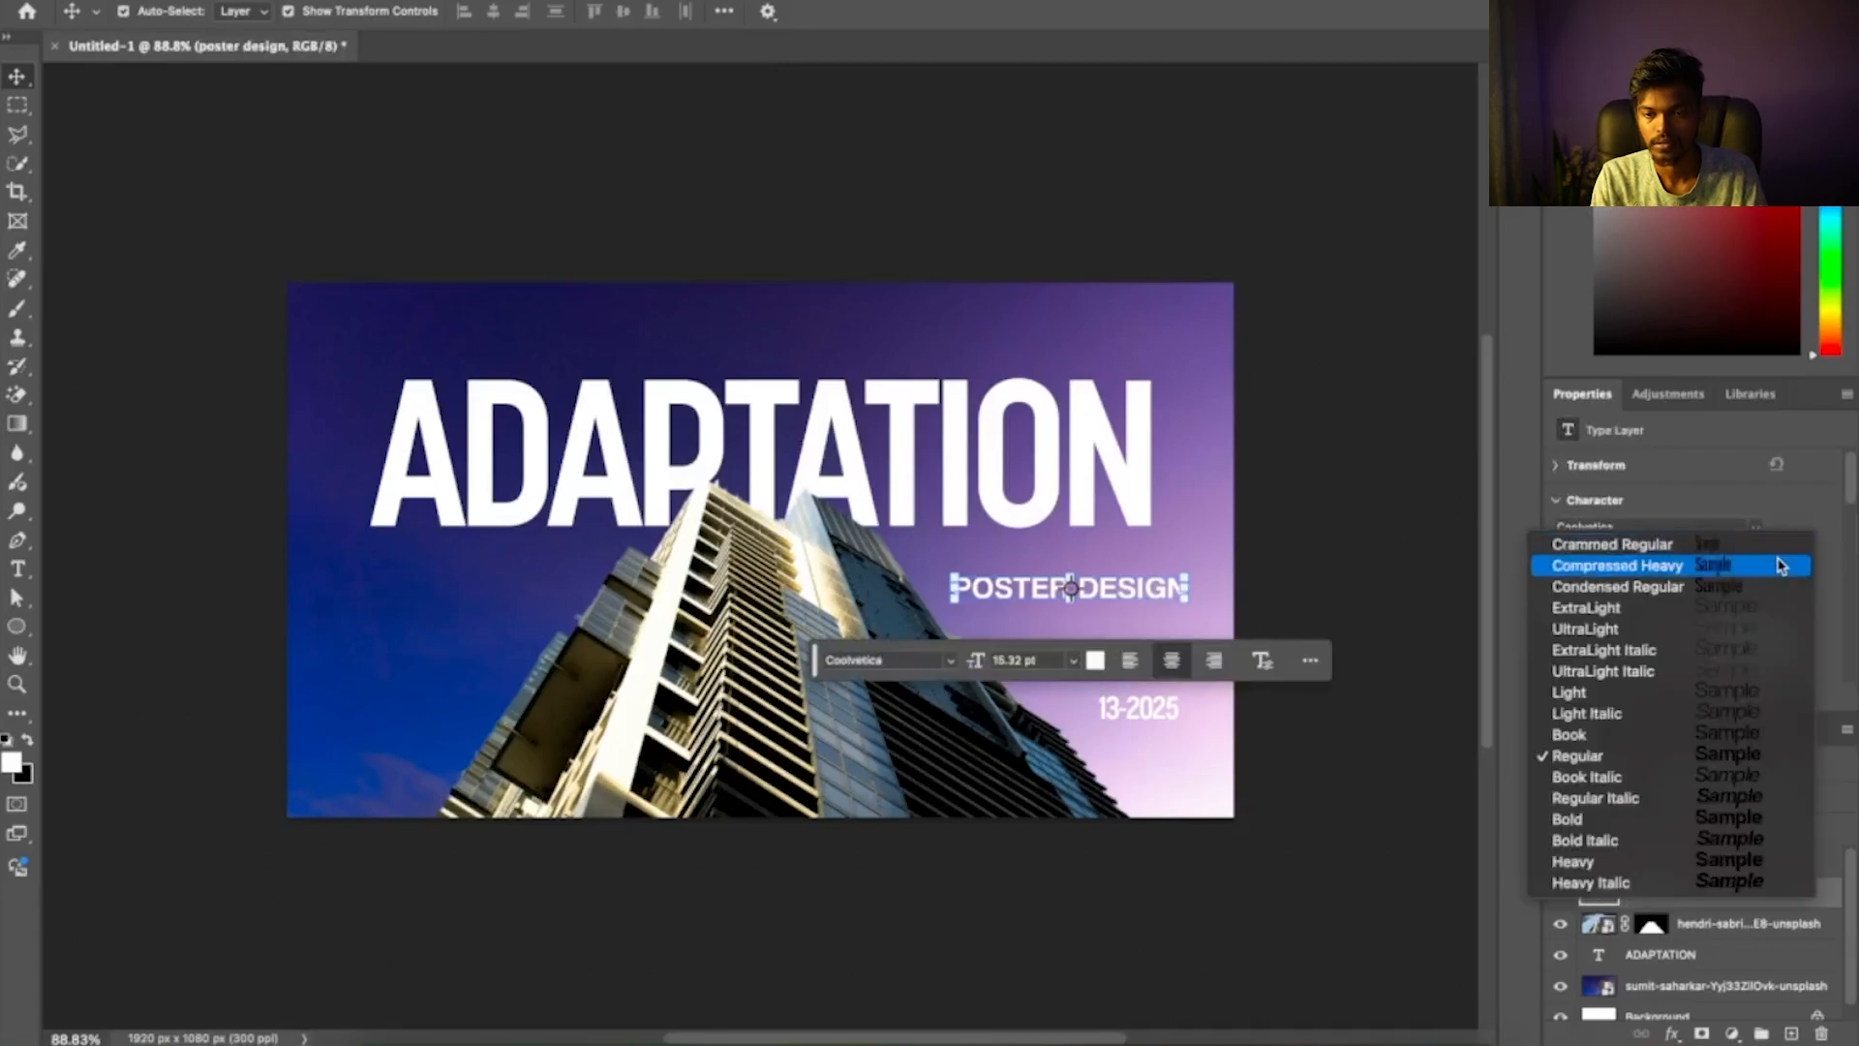
pyautogui.click(1591, 696)
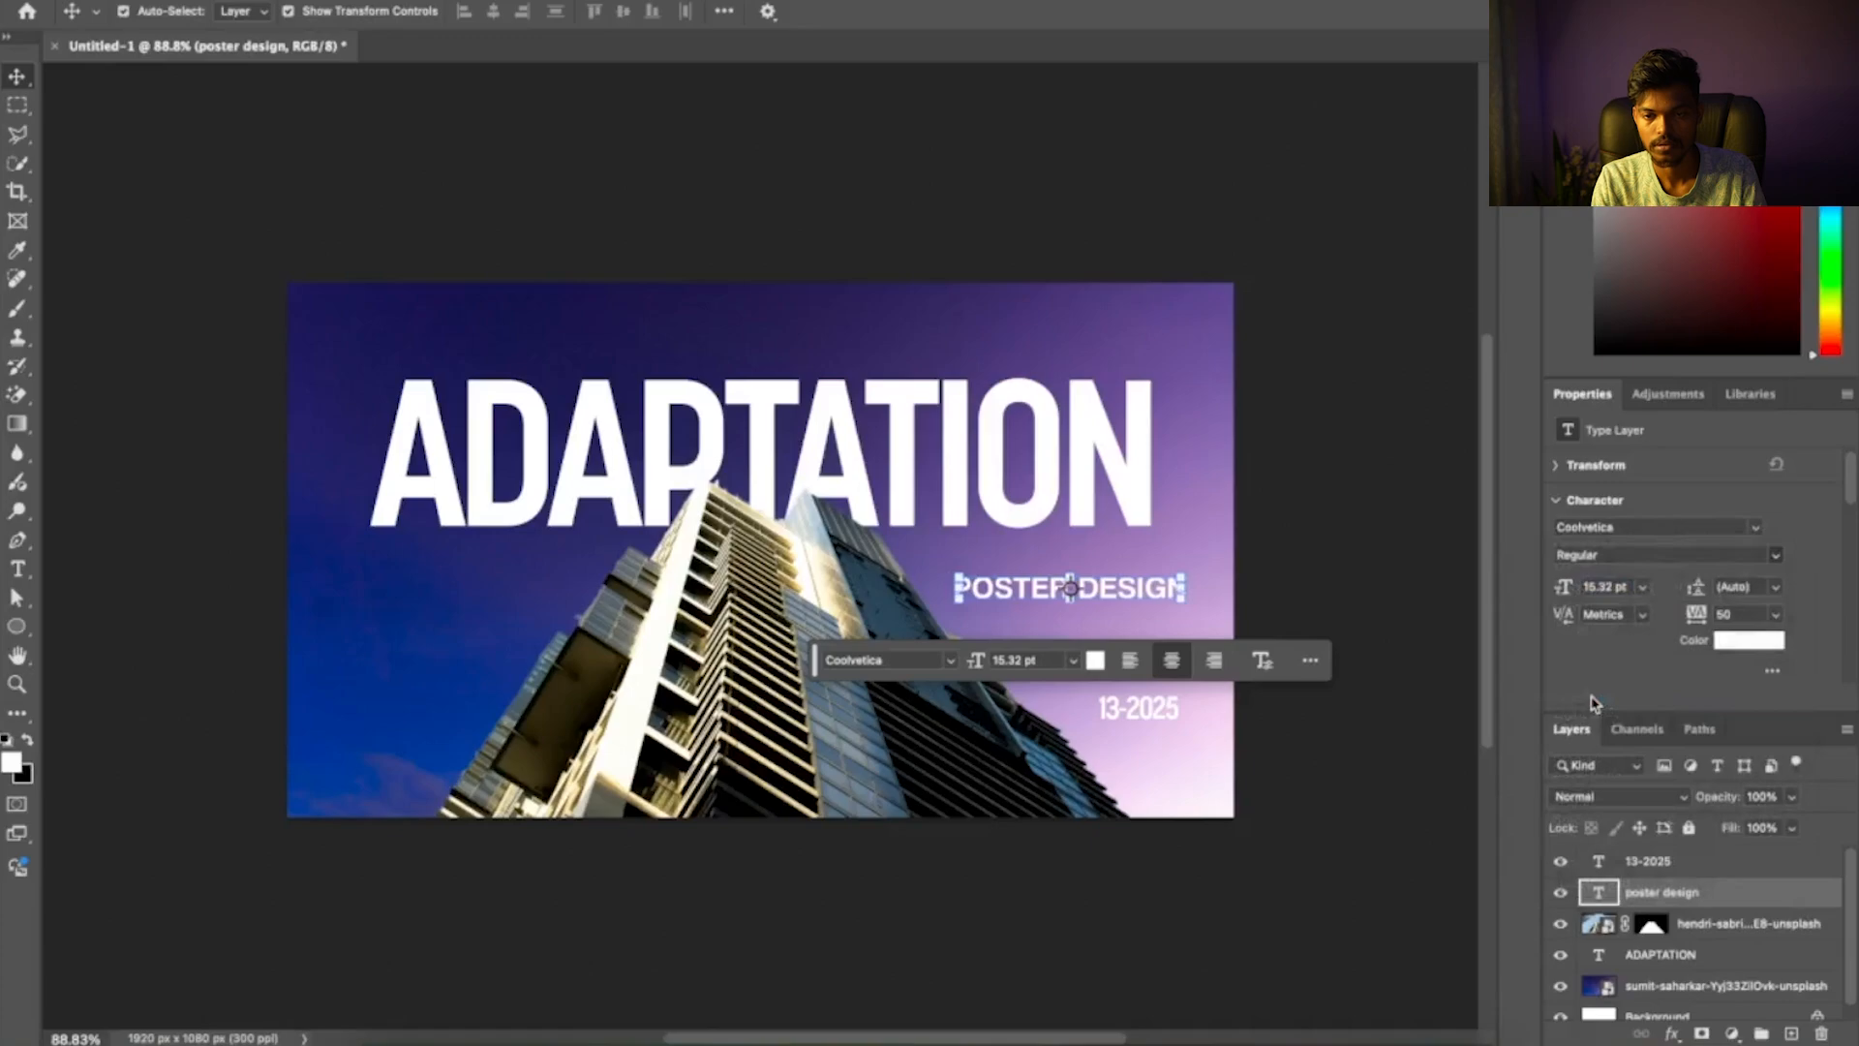
pyautogui.press('super+h')
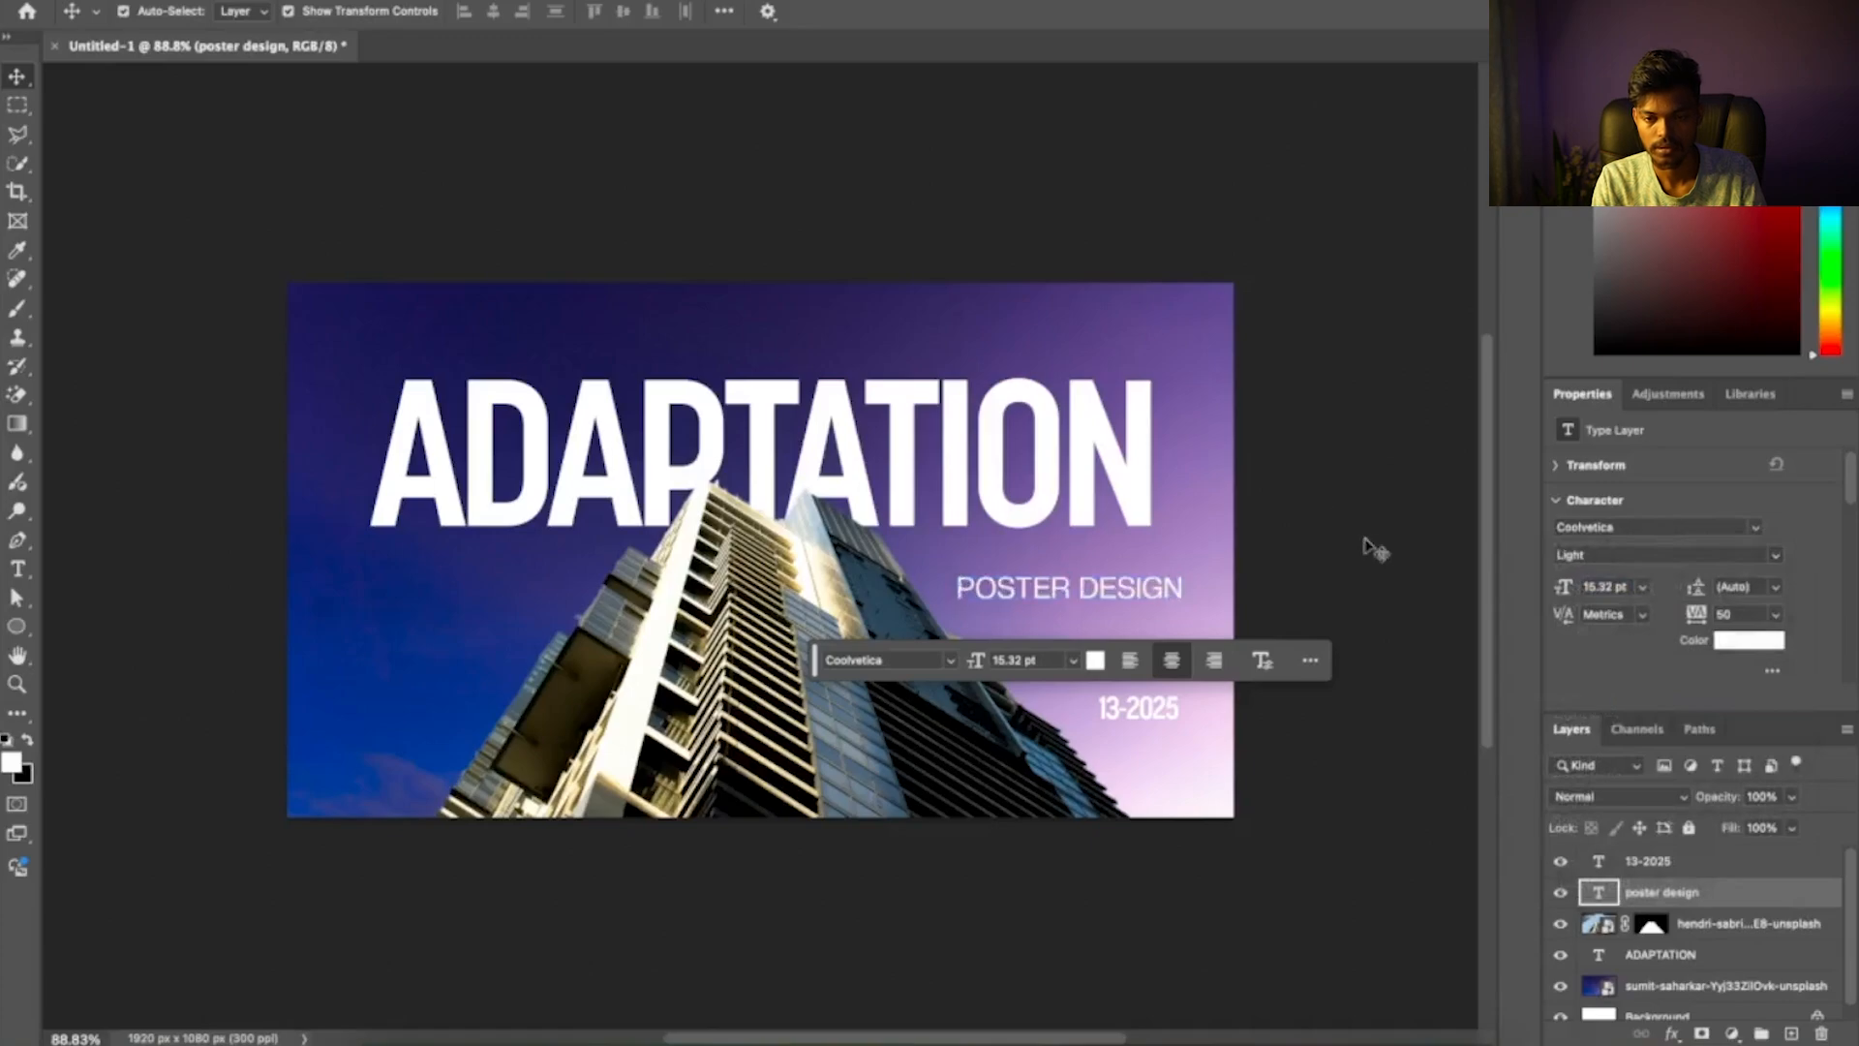
# Set the POSTER DESIGN text's font size to 5 pt
pyautogui.click(1169, 591)
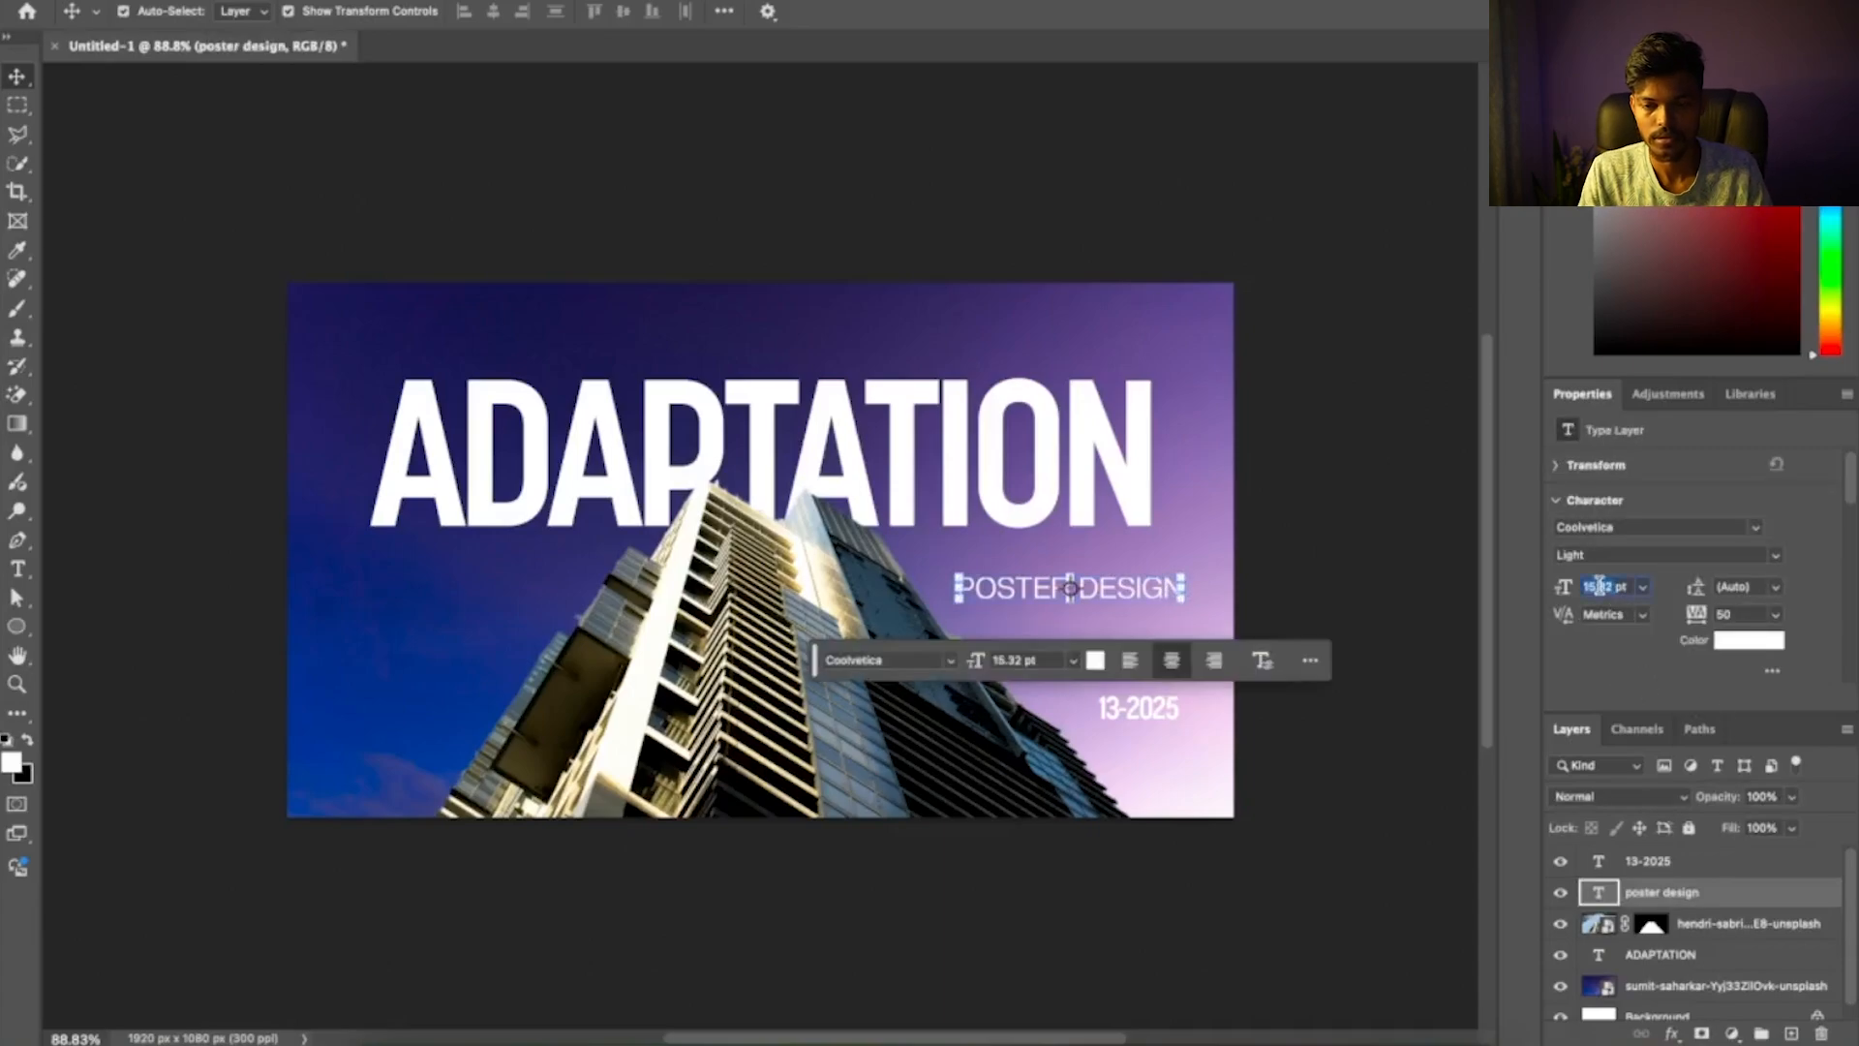
pyautogui.write('5')
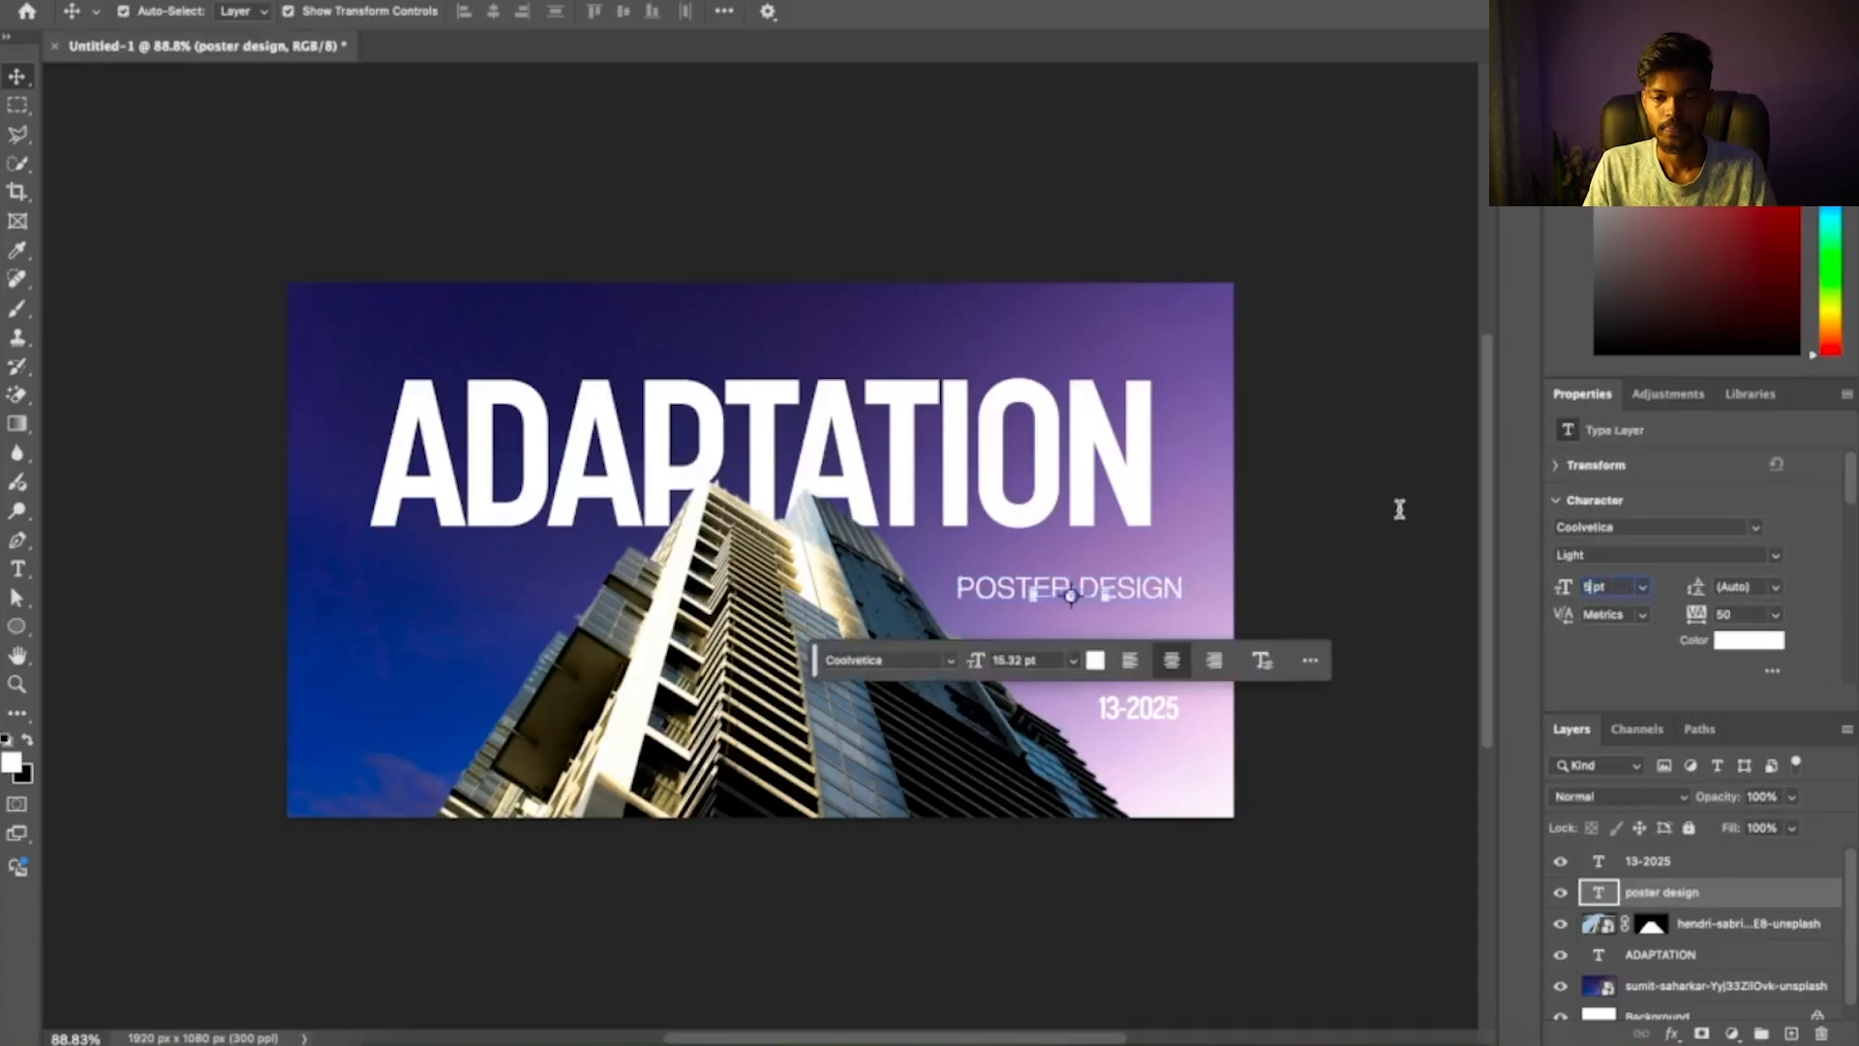
pyautogui.press('Return')
pyautogui.press('super+t')
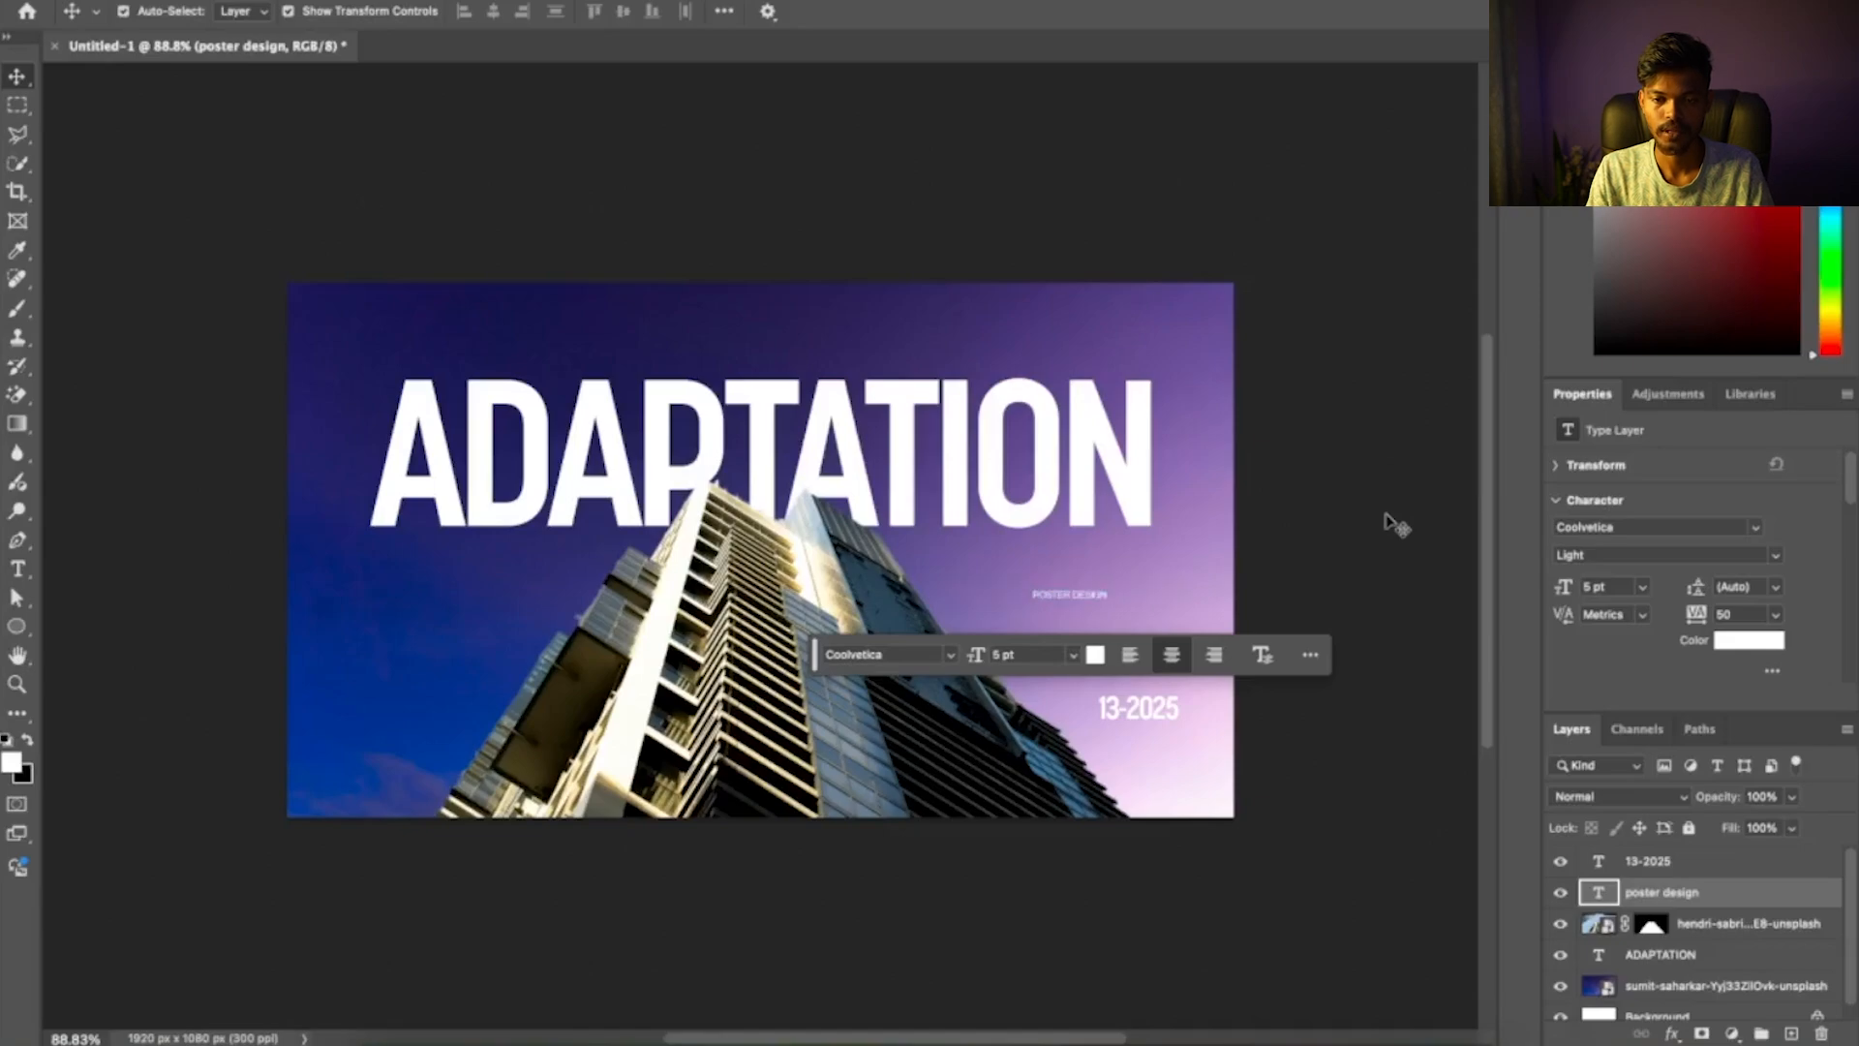
# Move the POSTER DESIGN text just beneath the start of the ADAPTATION title and make it left-aligned
pyautogui.moveTo(1103, 598); pyautogui.dragTo(440, 550)
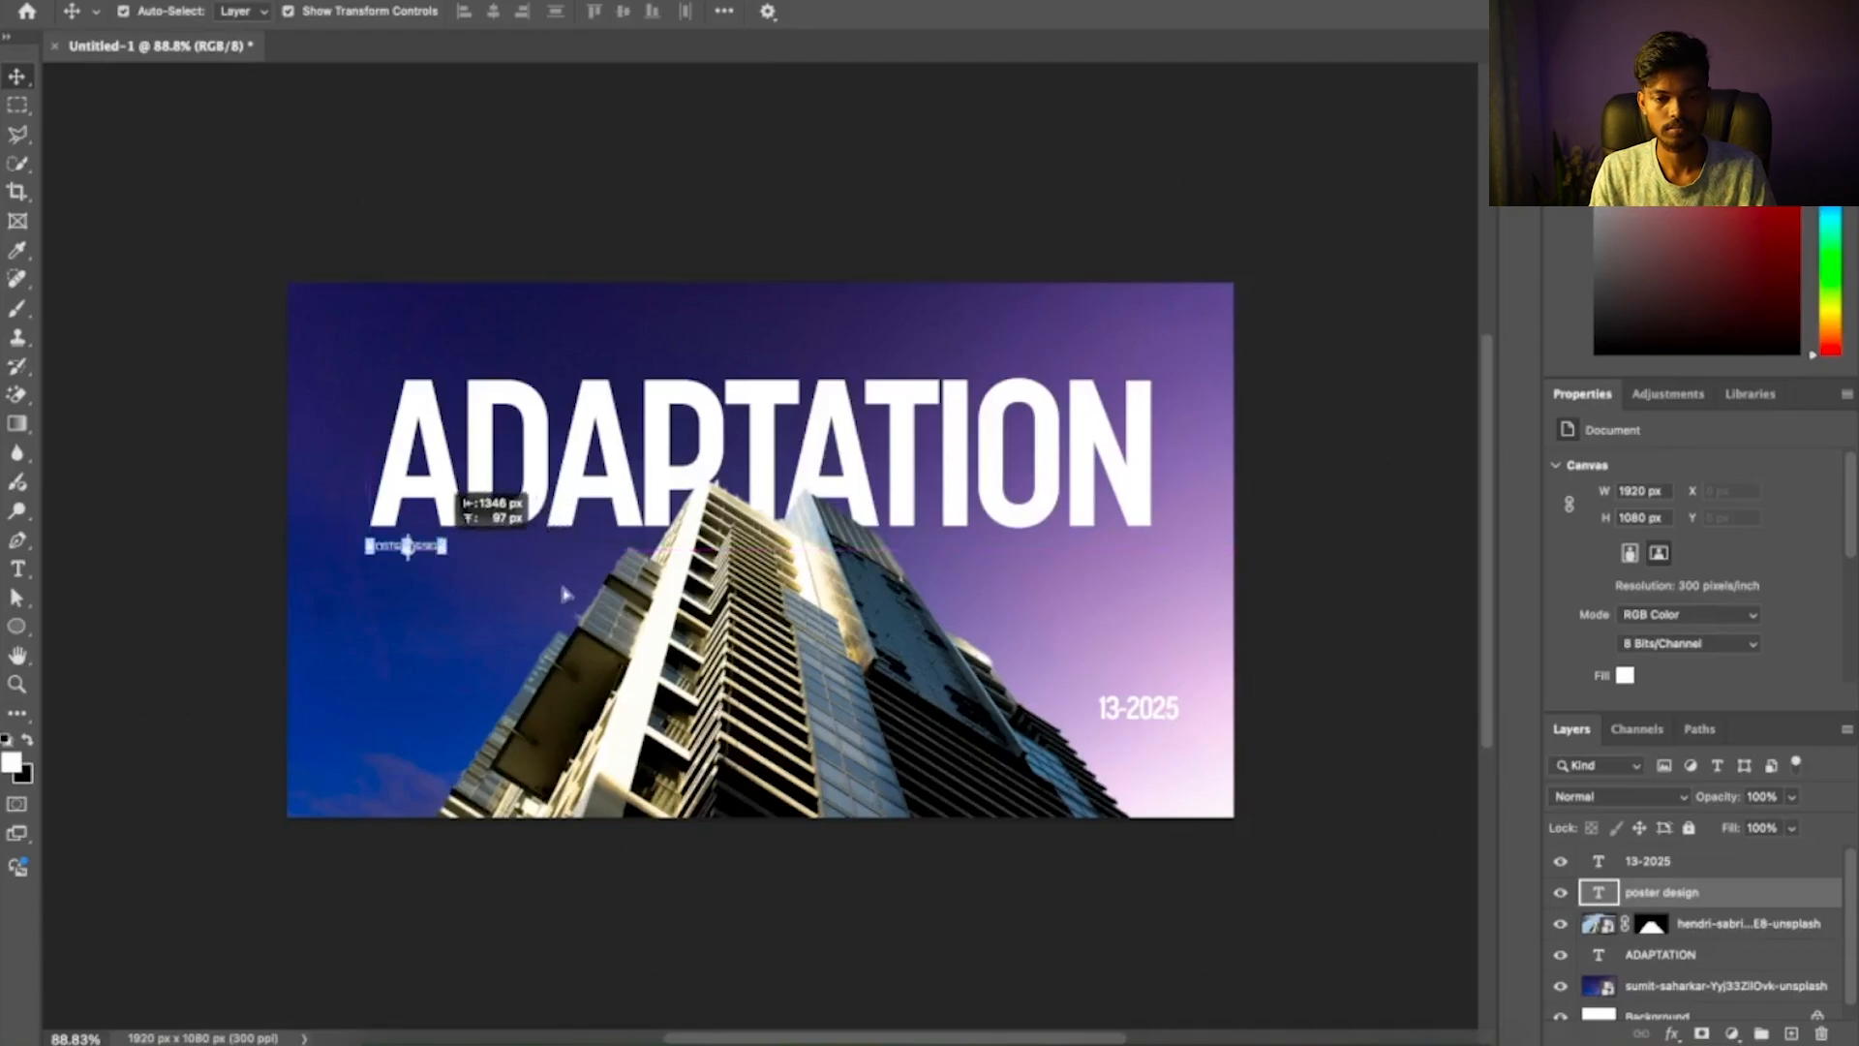
pyautogui.moveTo(571, 598); pyautogui.dragTo(571, 597)
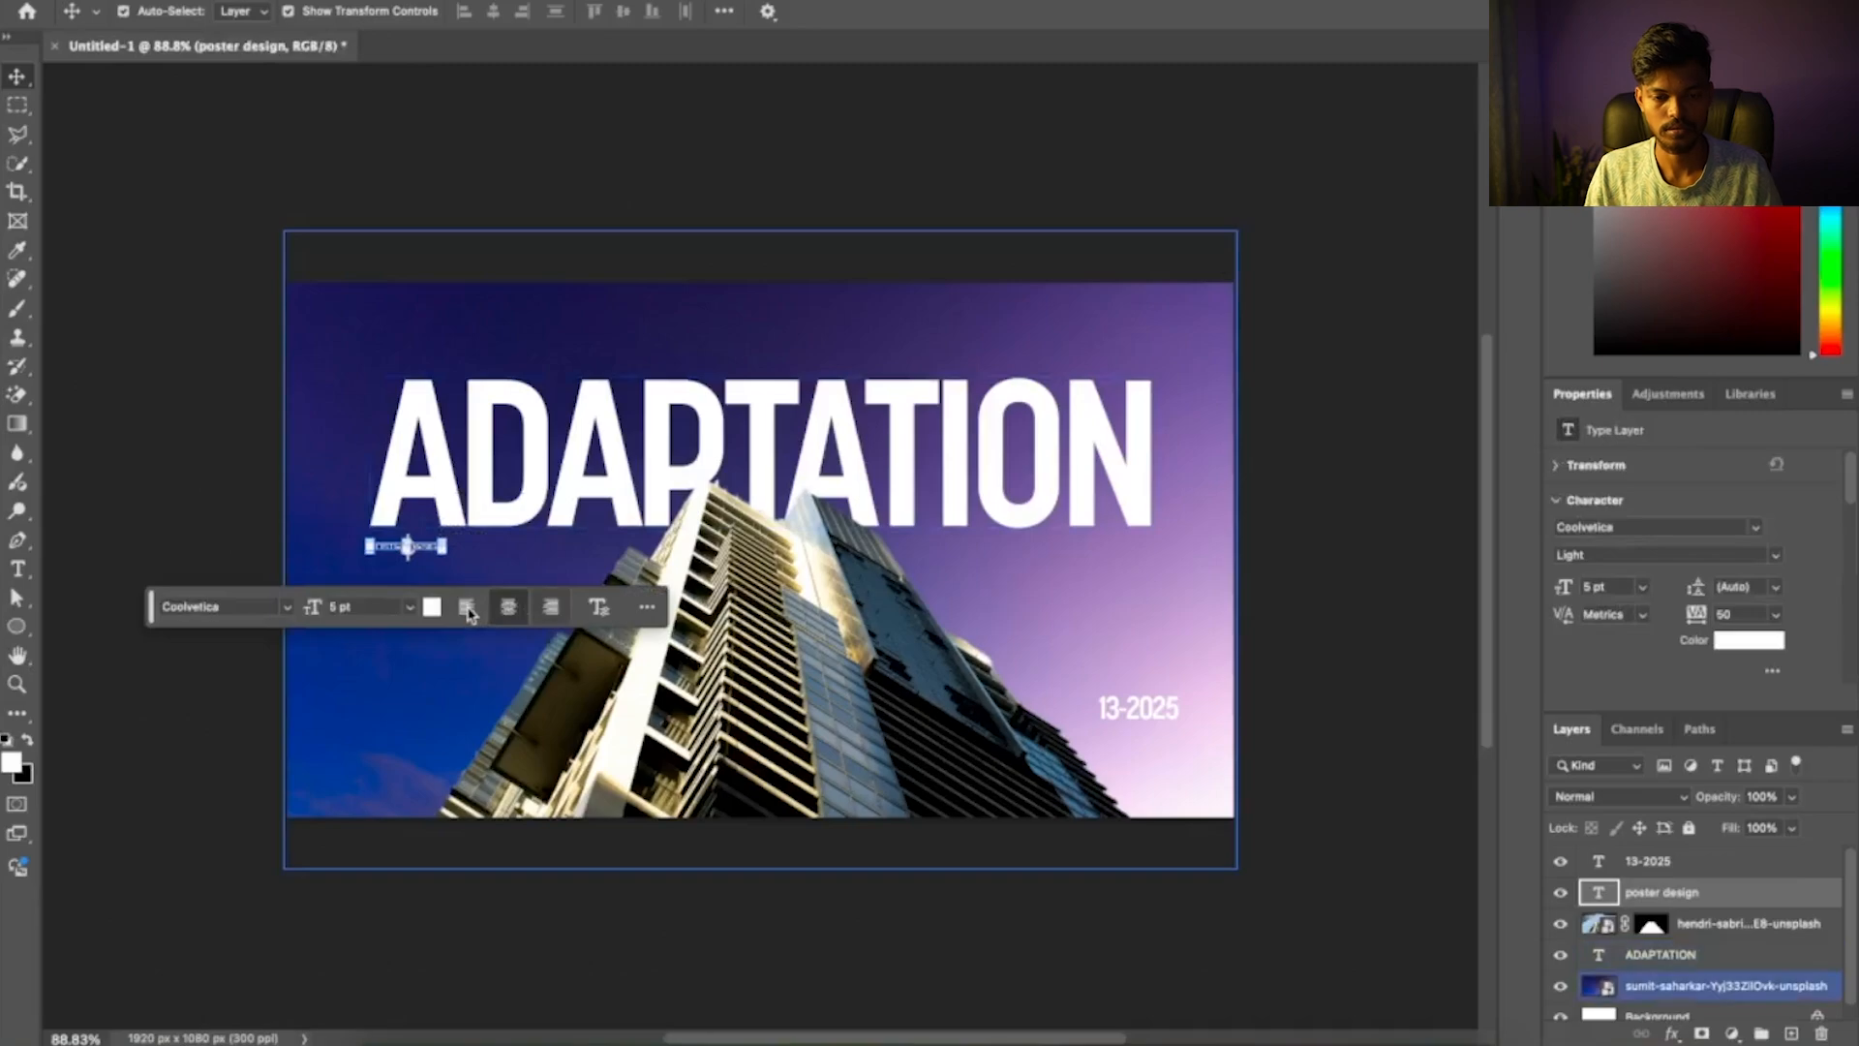
pyautogui.click(468, 610)
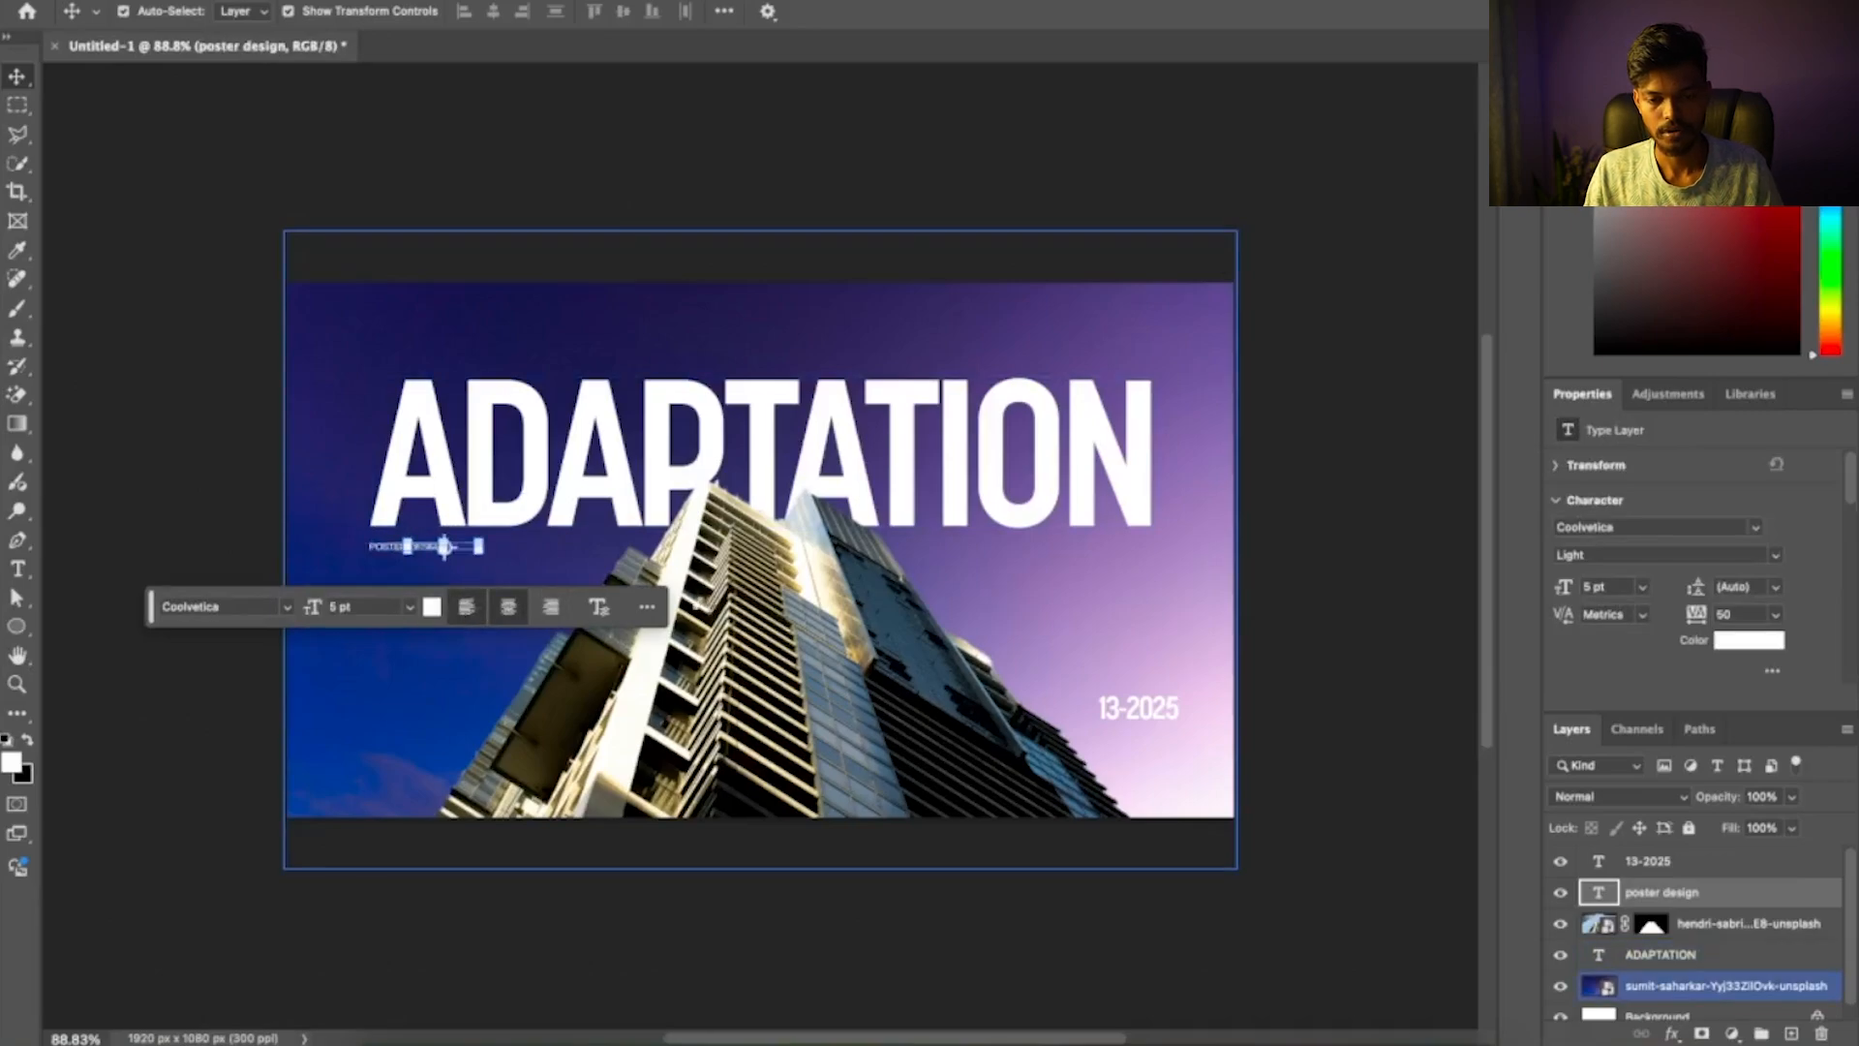
# Change the 13-2025 text's font to Coolvetica Light
pyautogui.click(1152, 717)
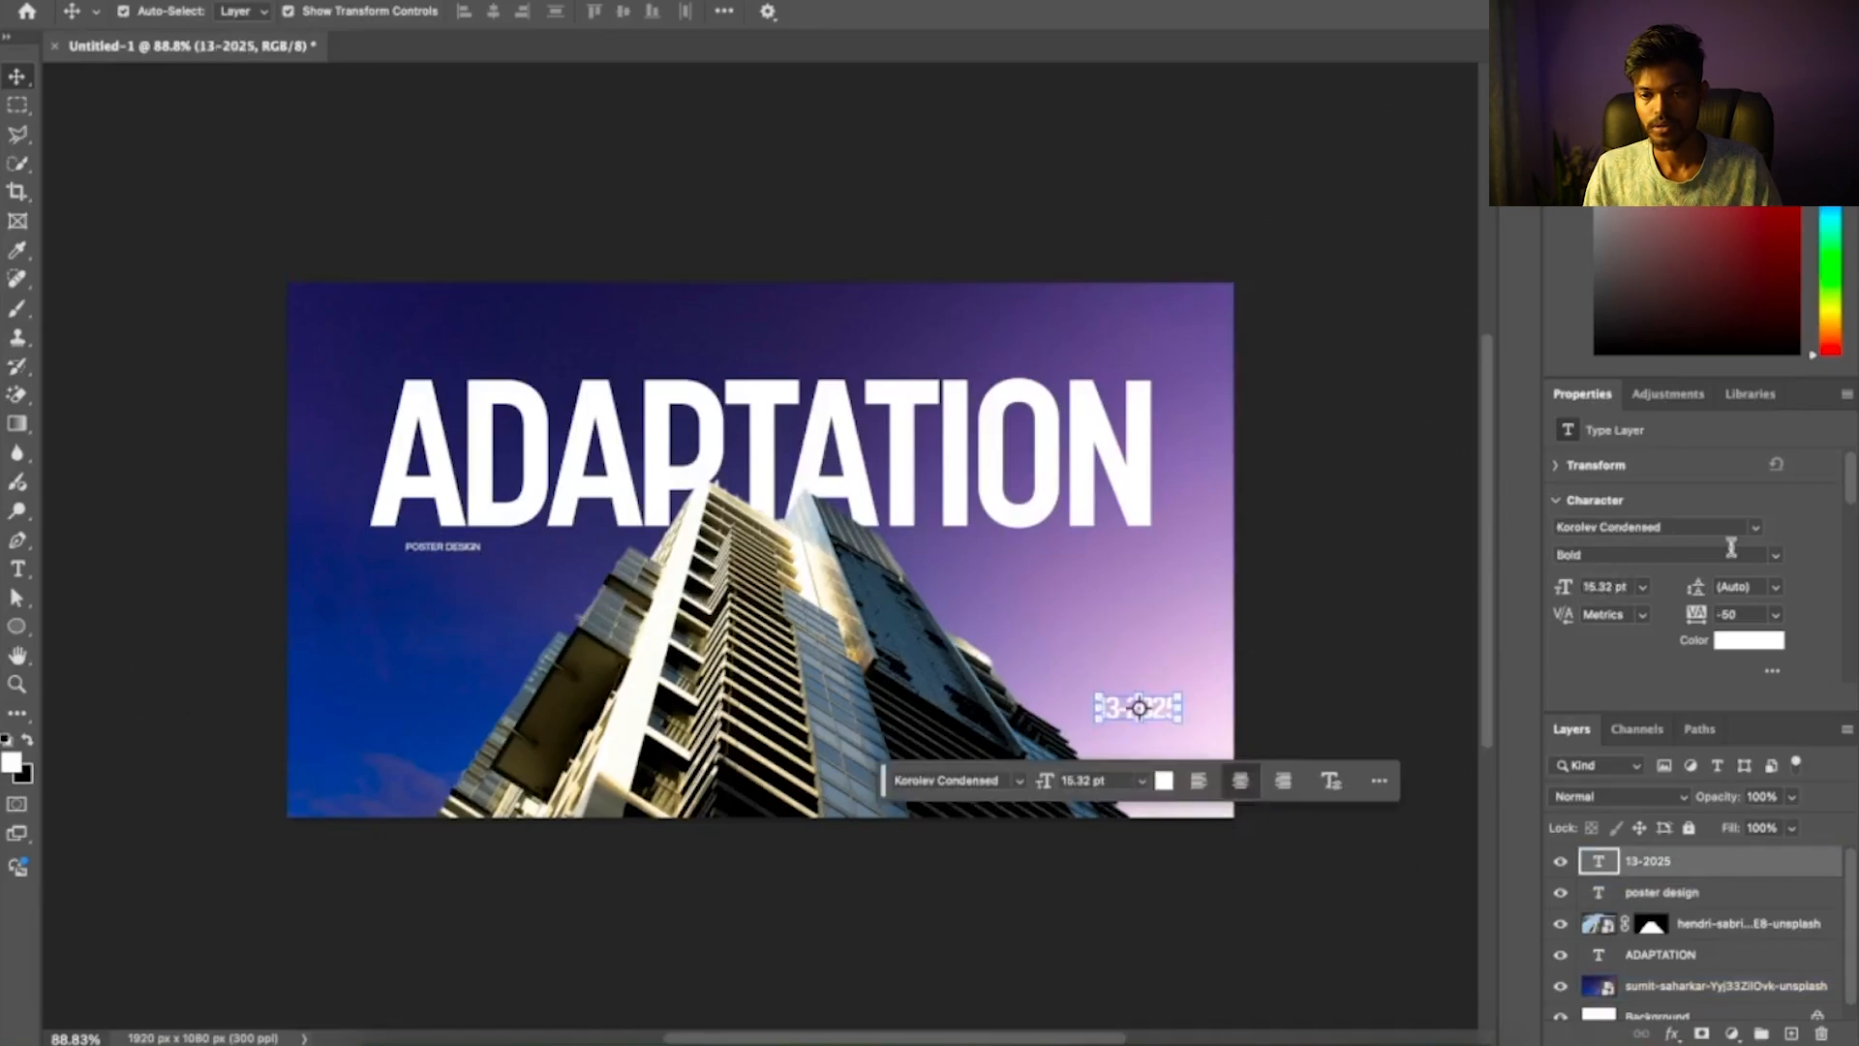
pyautogui.click(1695, 527)
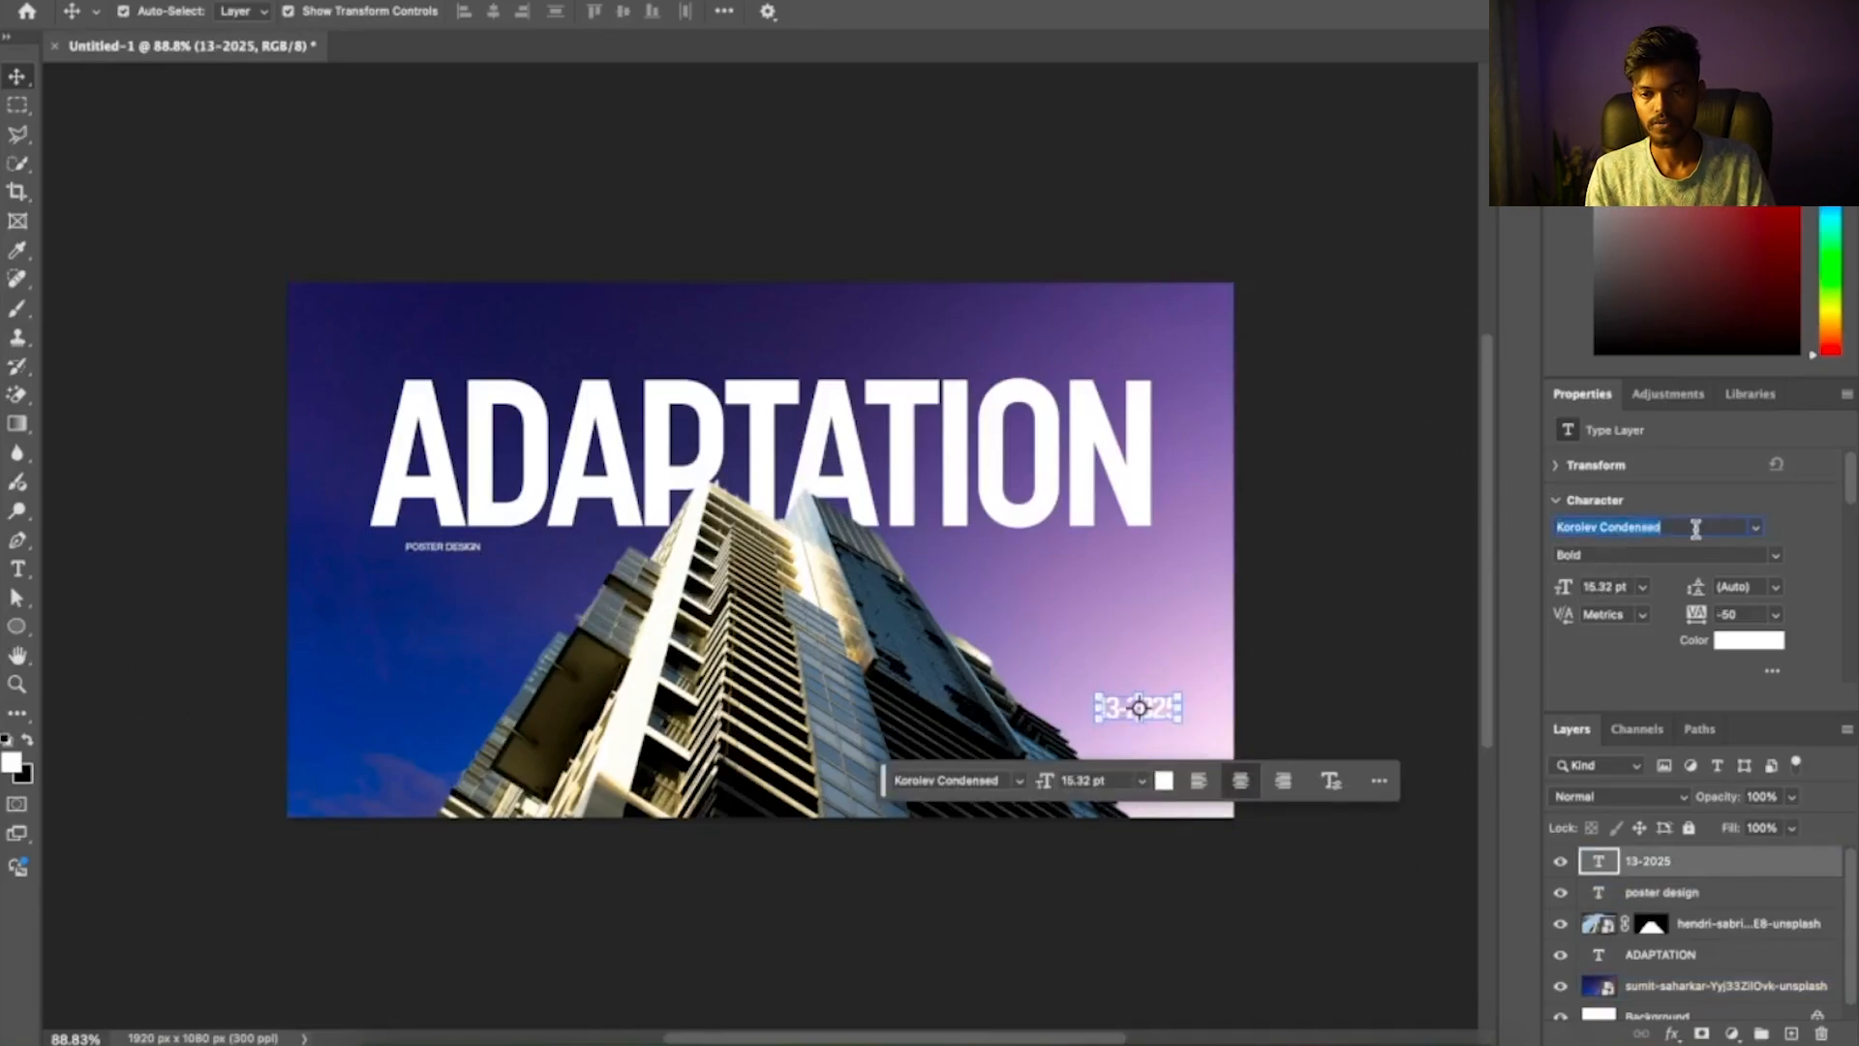
pyautogui.write('coo')
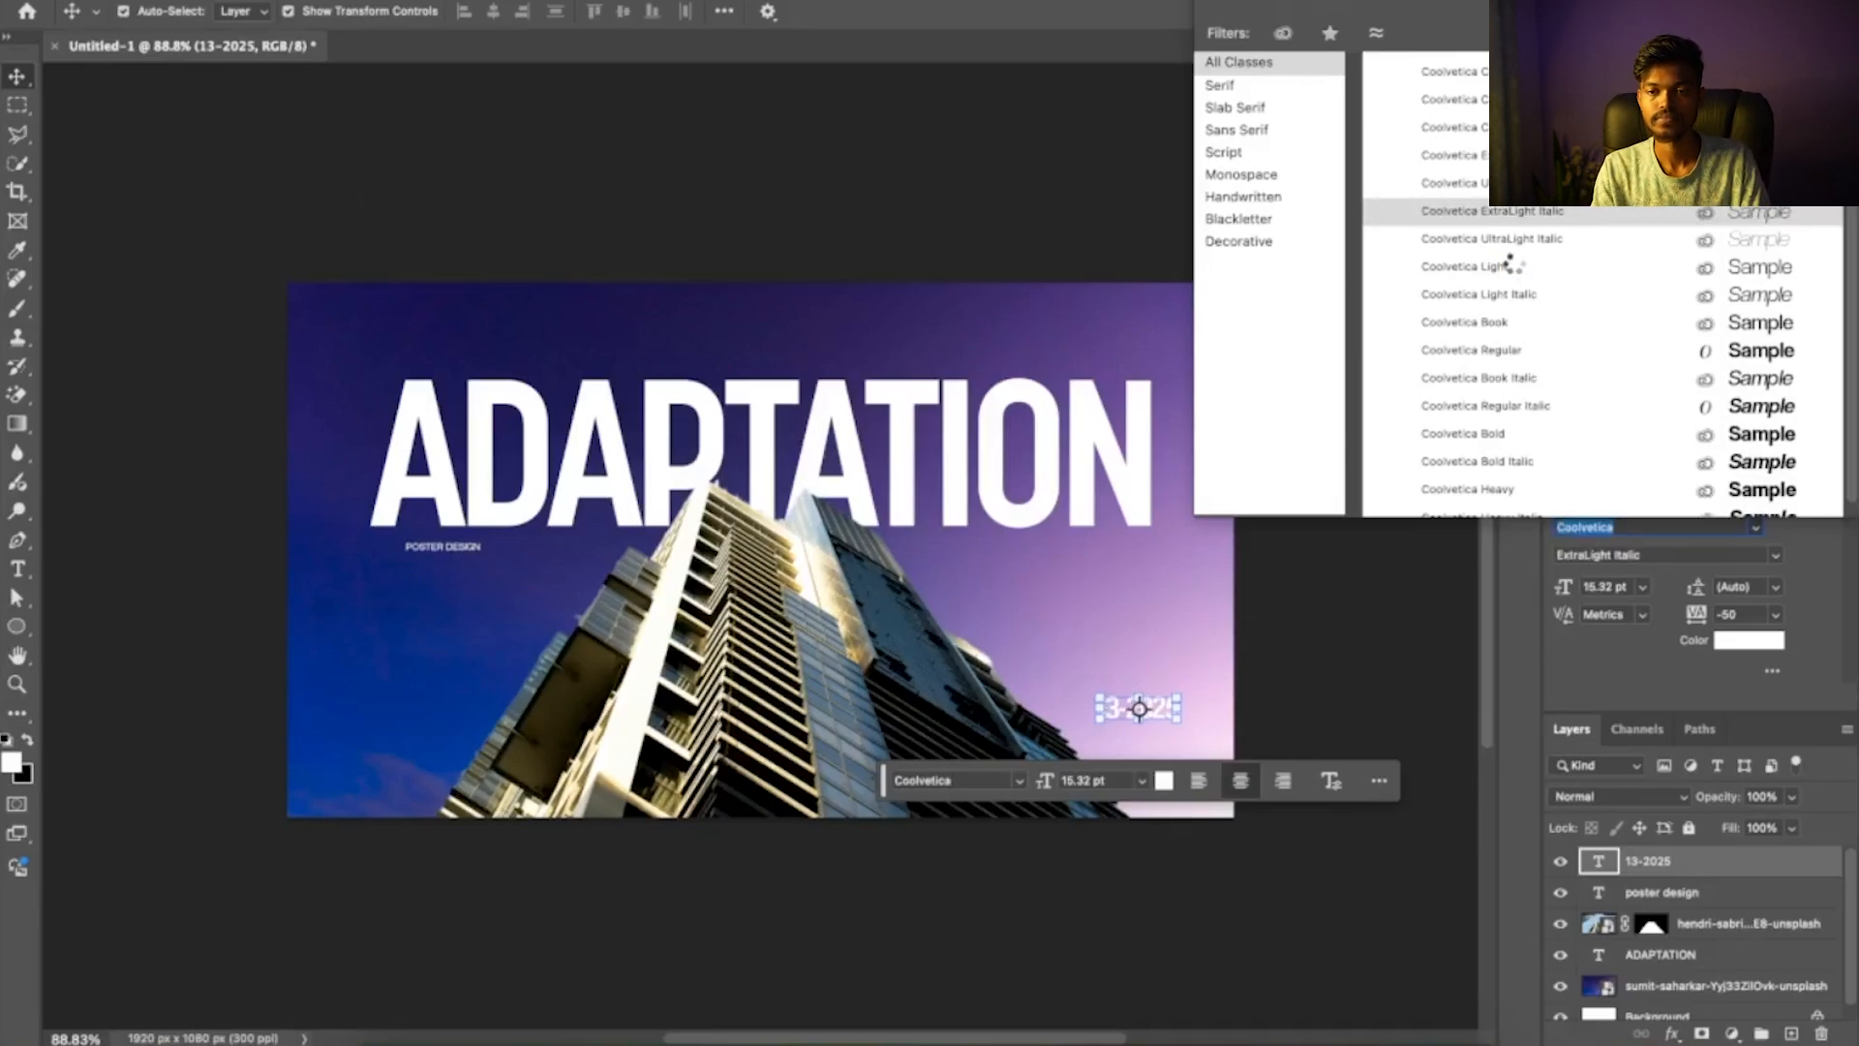
pyautogui.click(1508, 265)
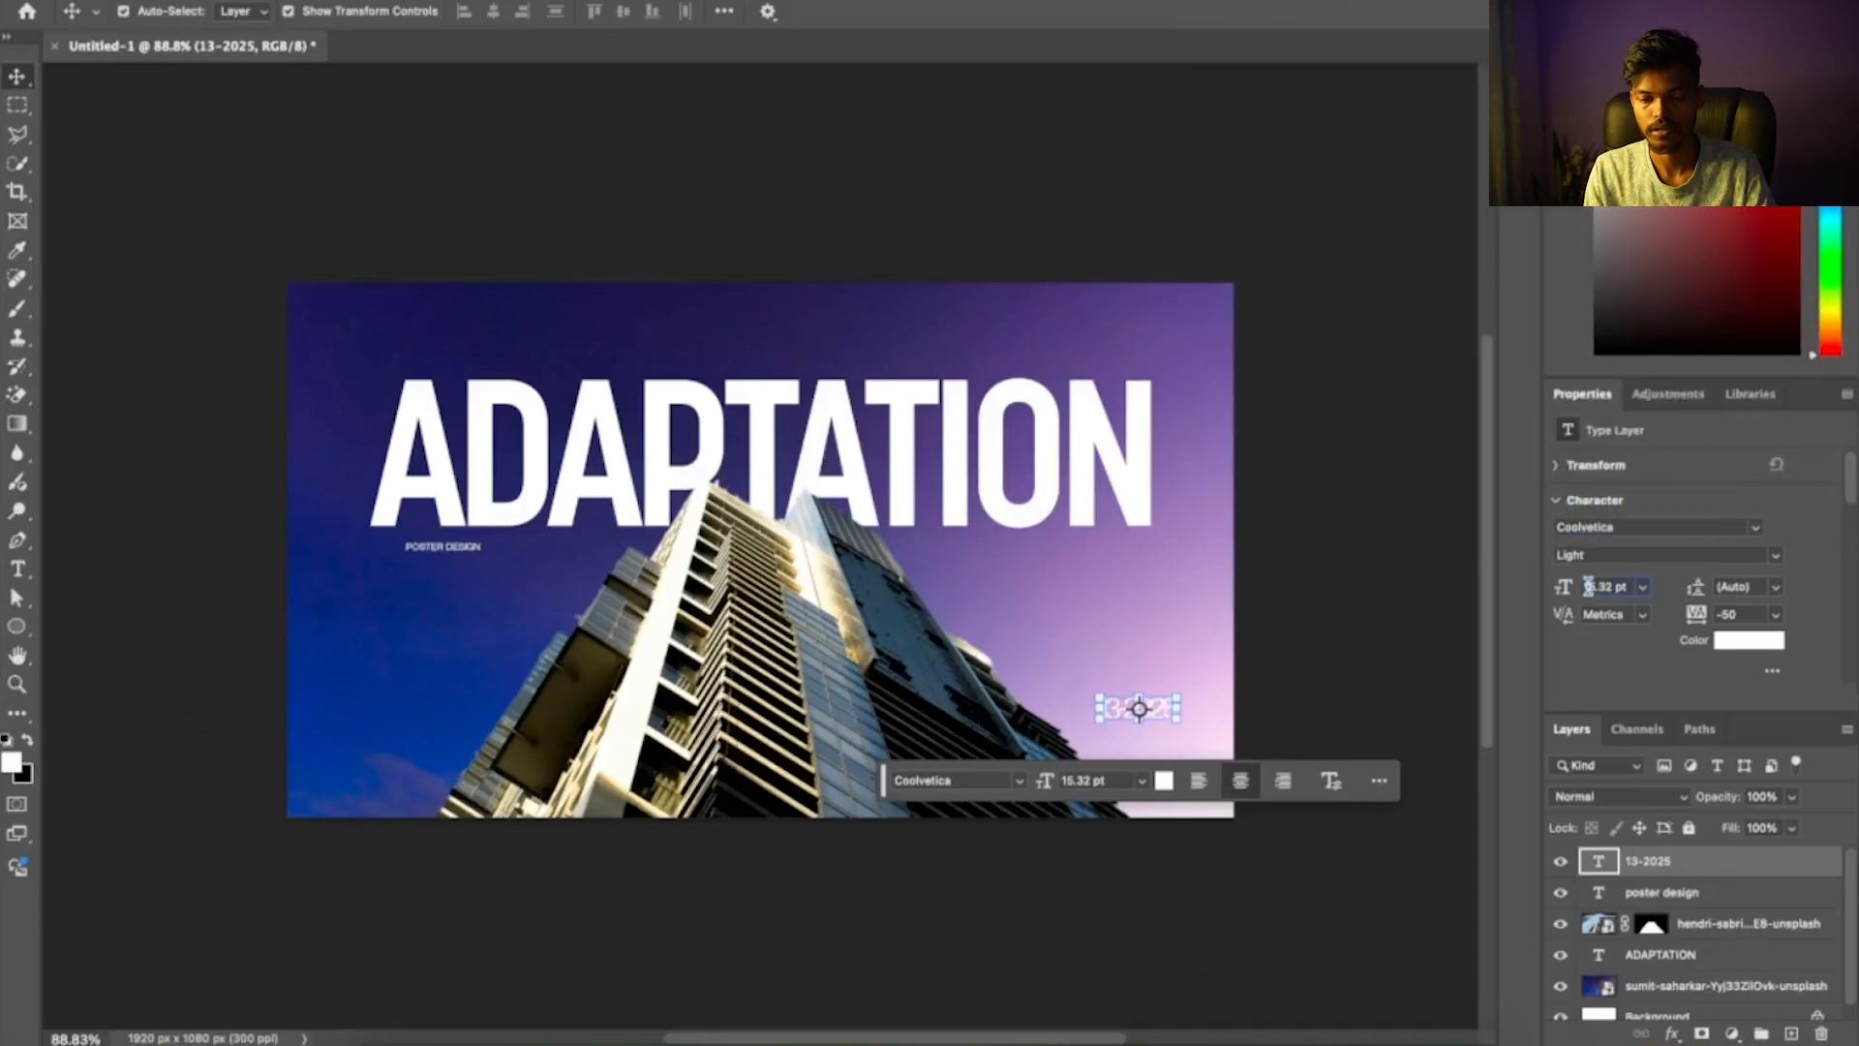
# Set the 13-2025 text's font size to 5 pt and its tracking to 50
pyautogui.write('8')
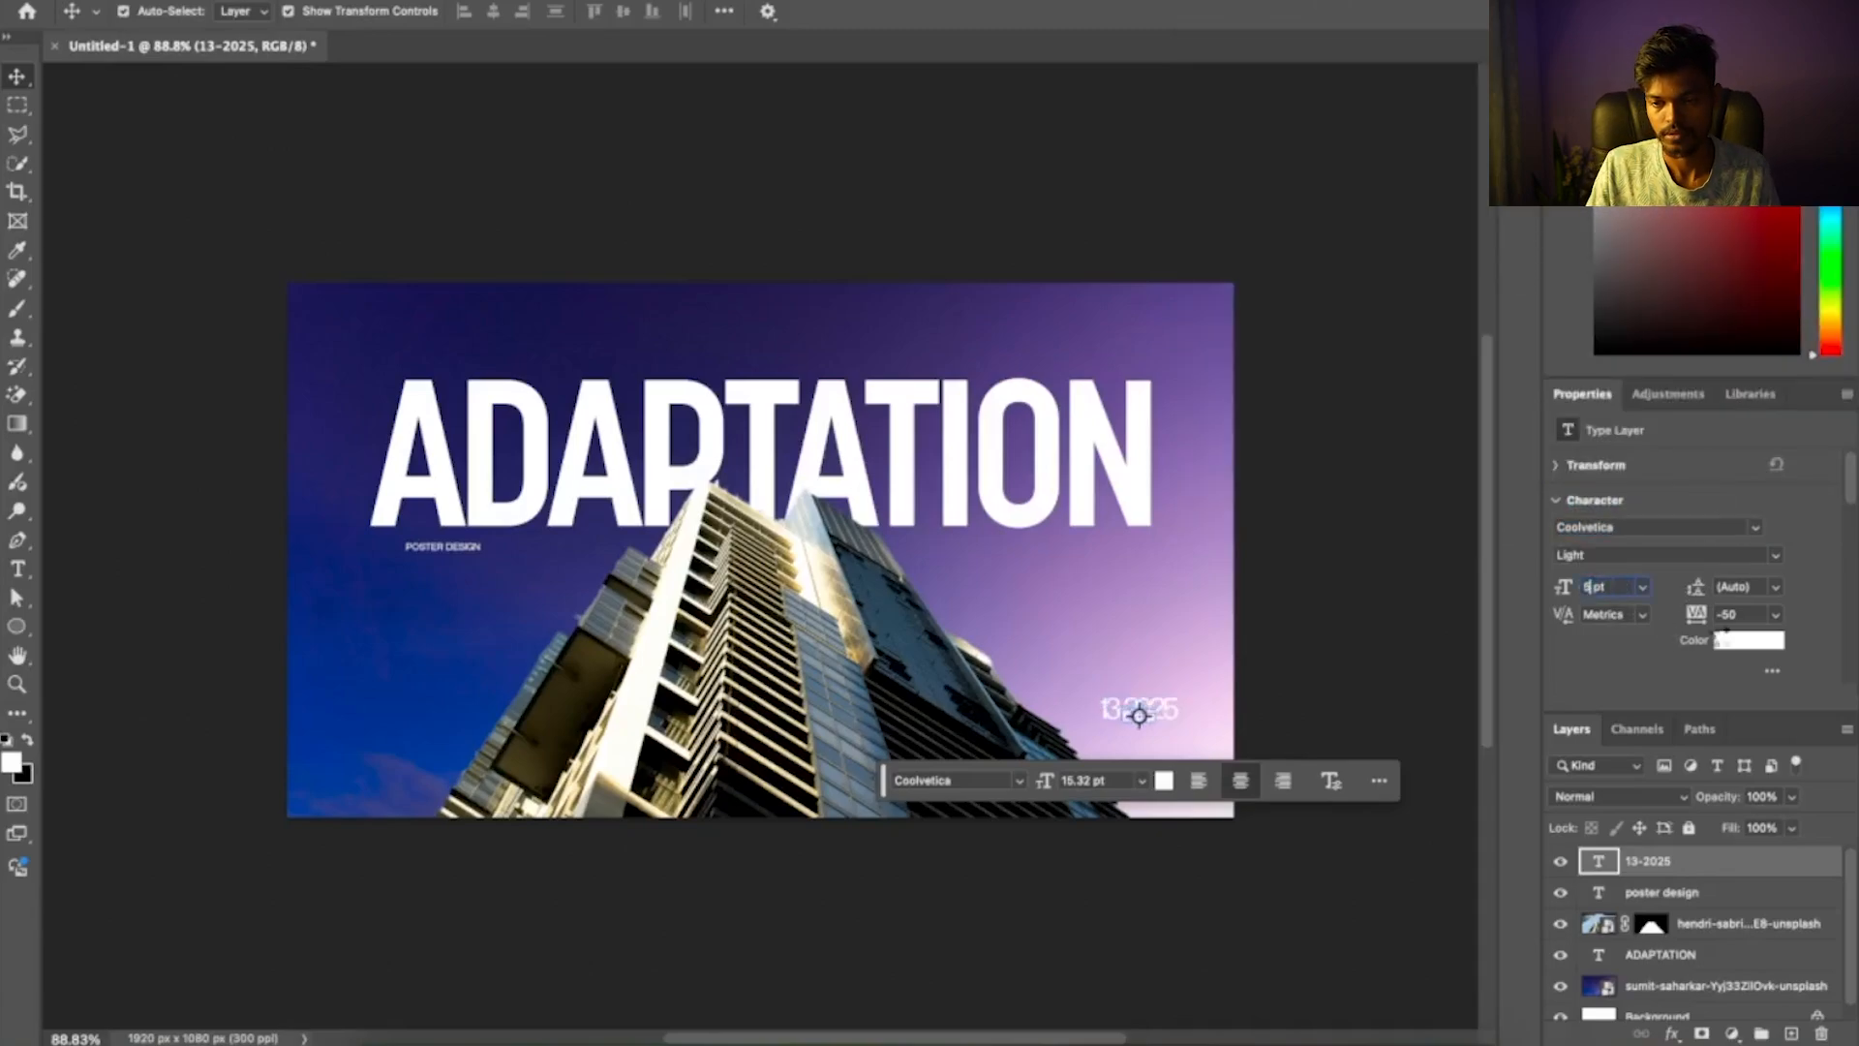
pyautogui.press('Return')
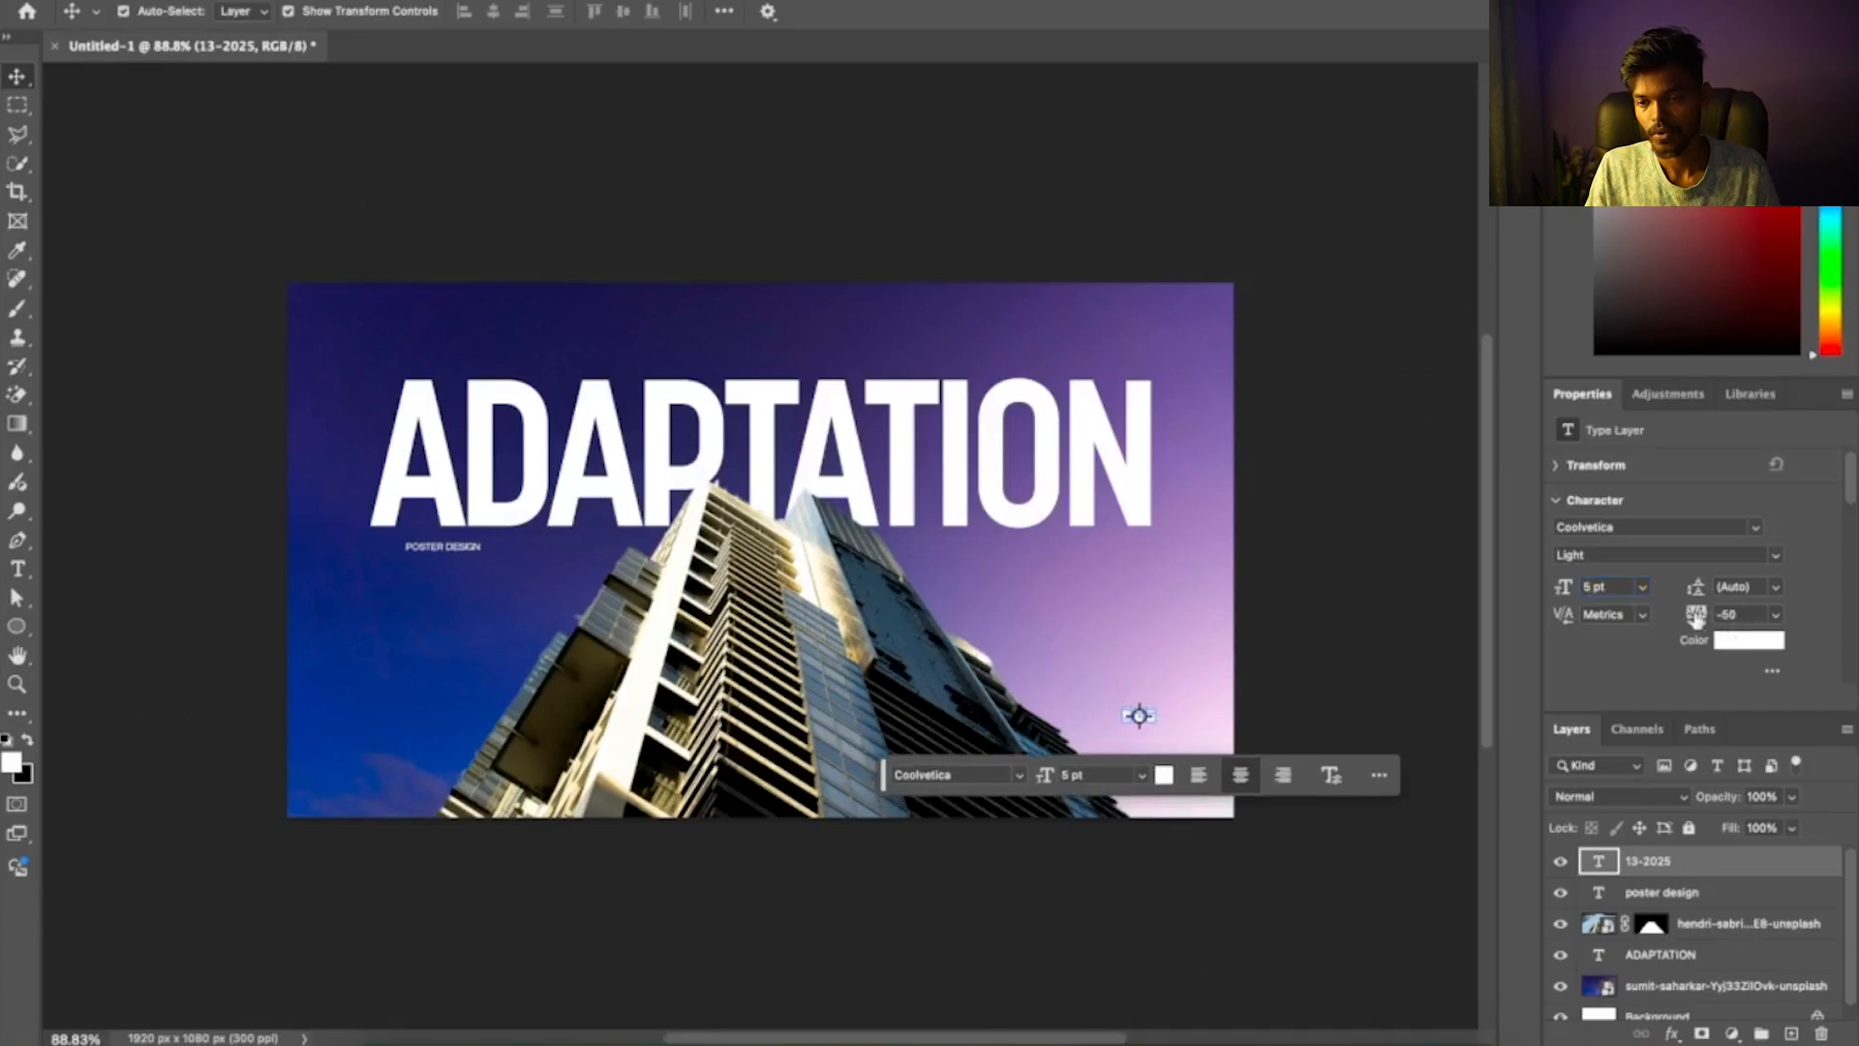
pyautogui.click(1775, 616)
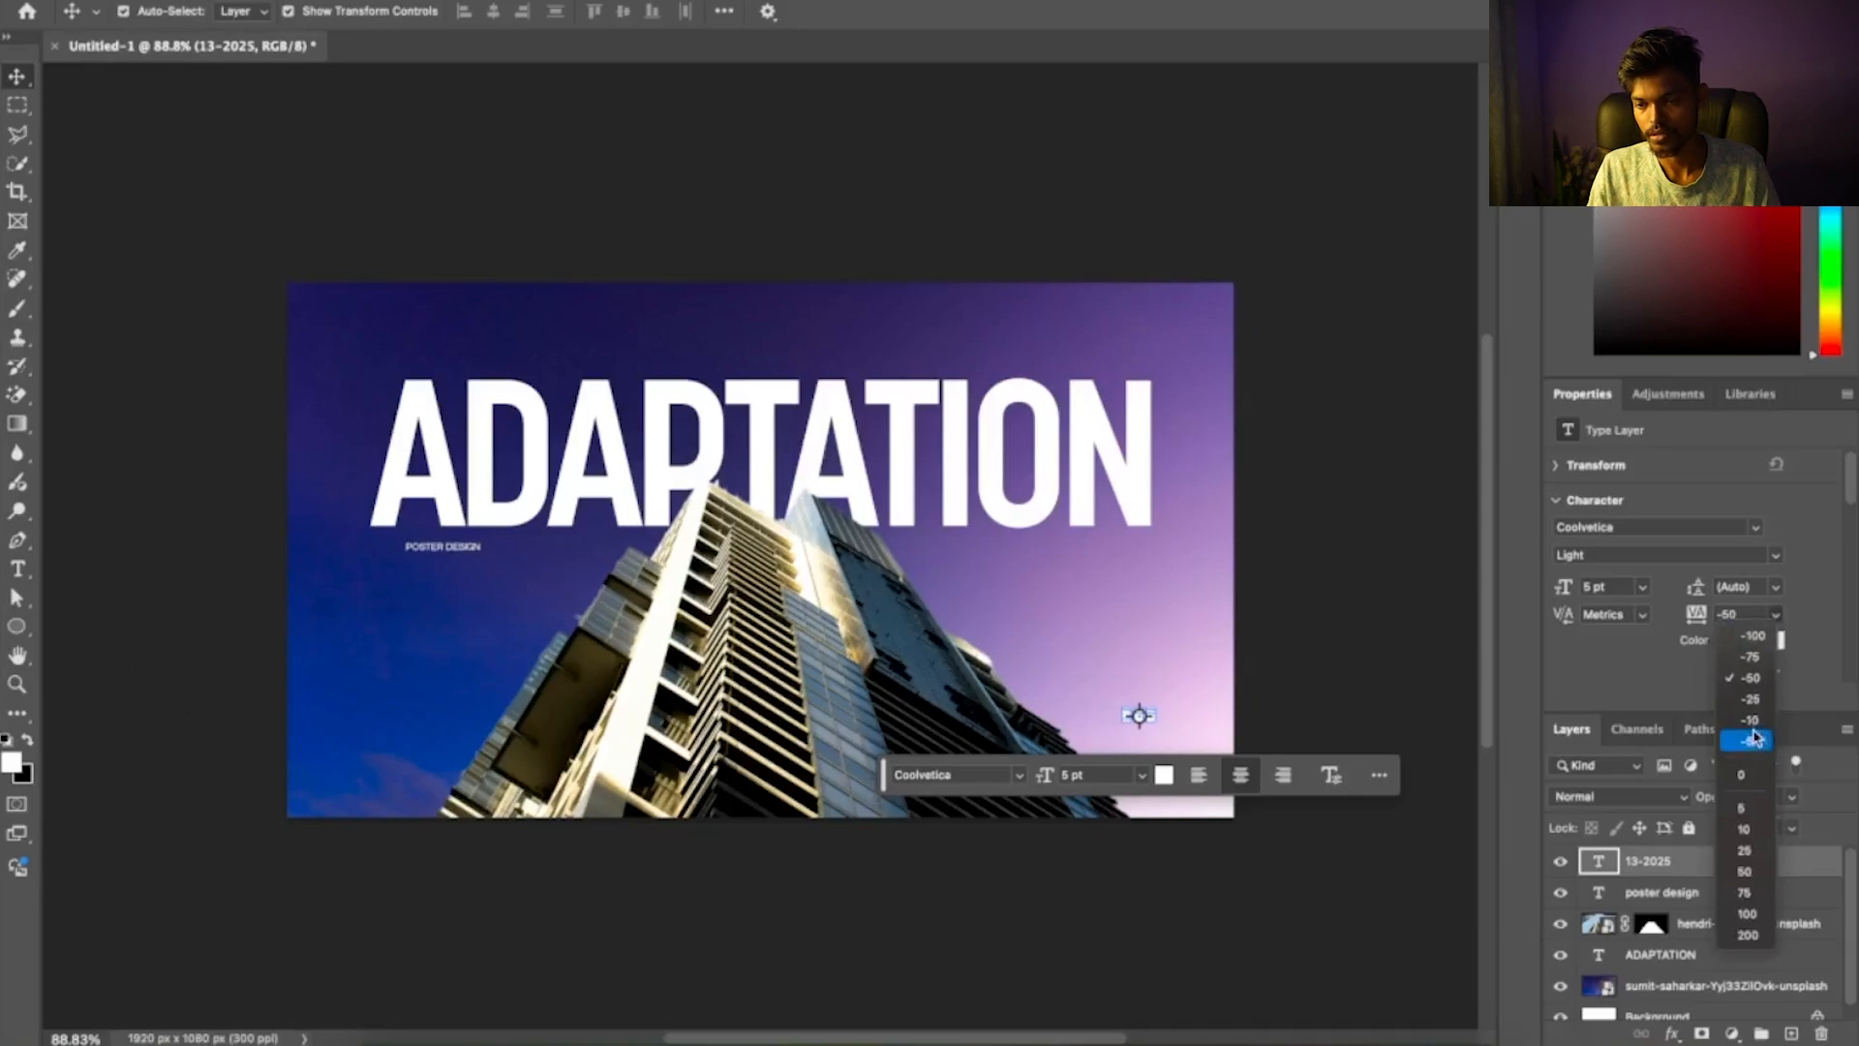
pyautogui.click(1747, 875)
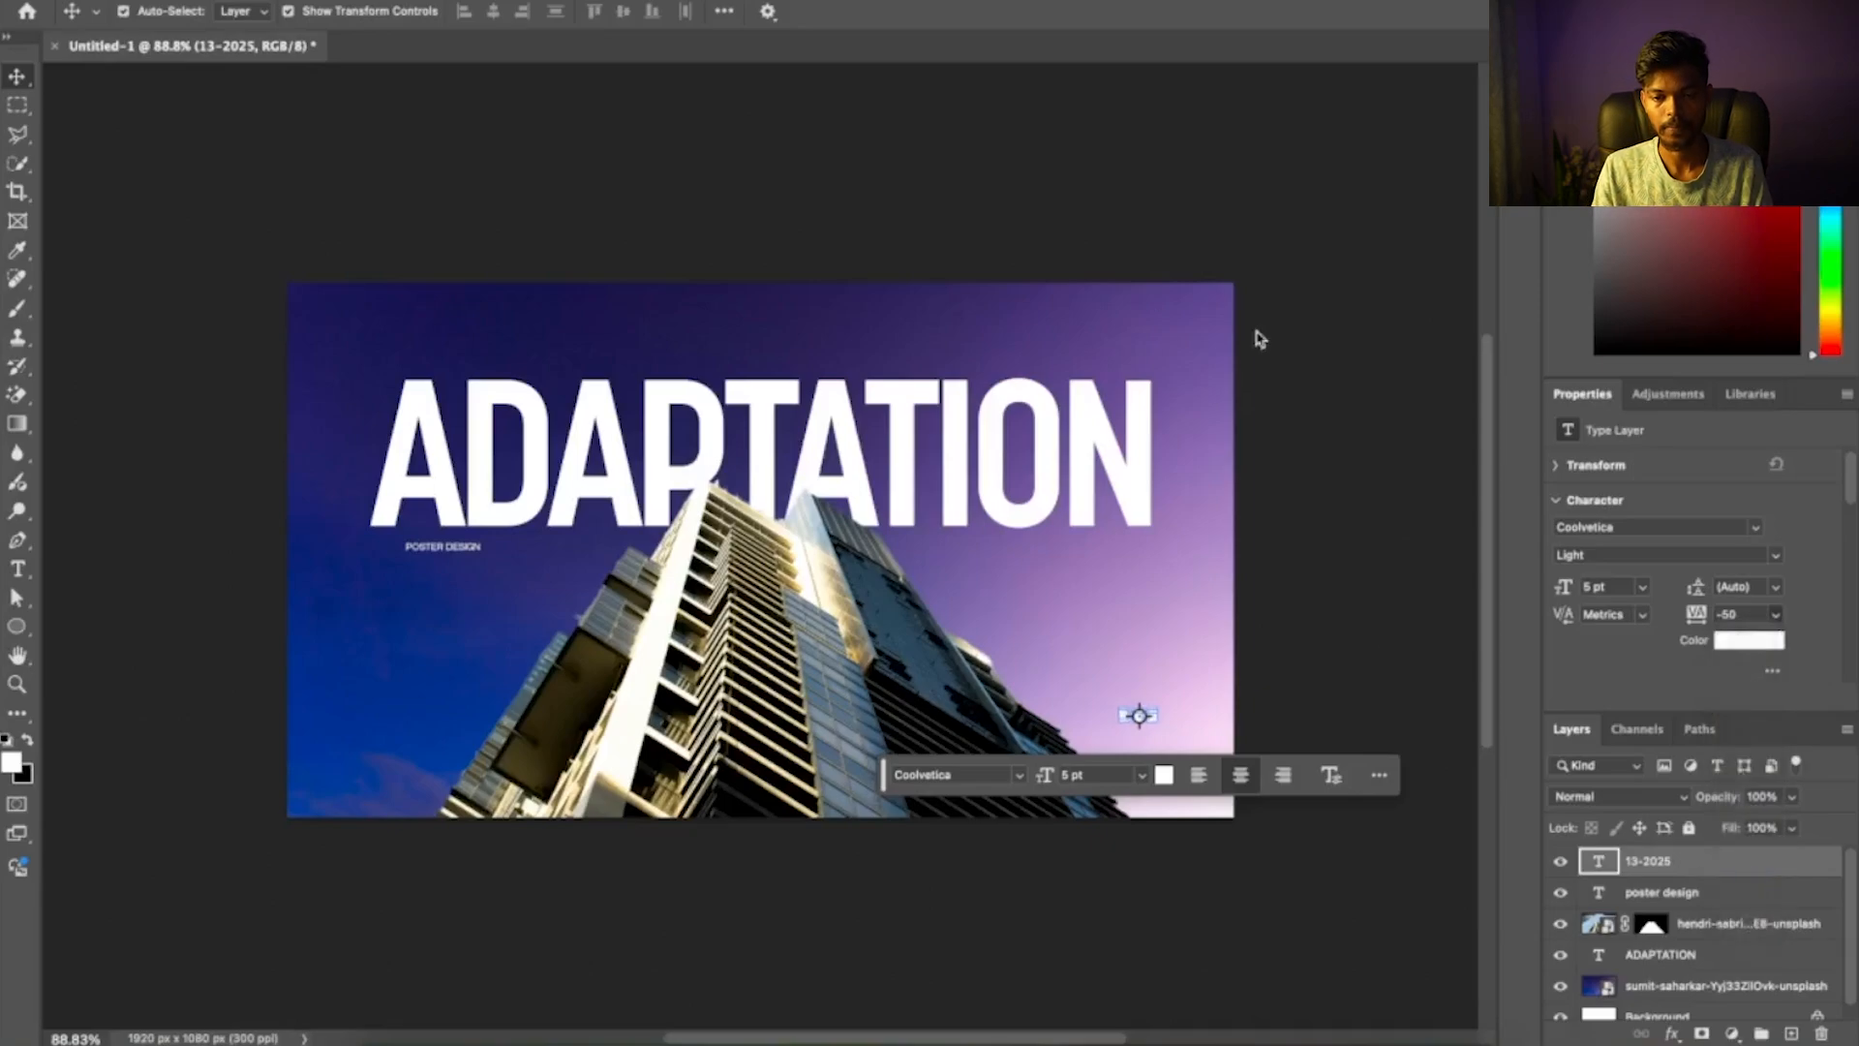
pyautogui.click(1357, 542)
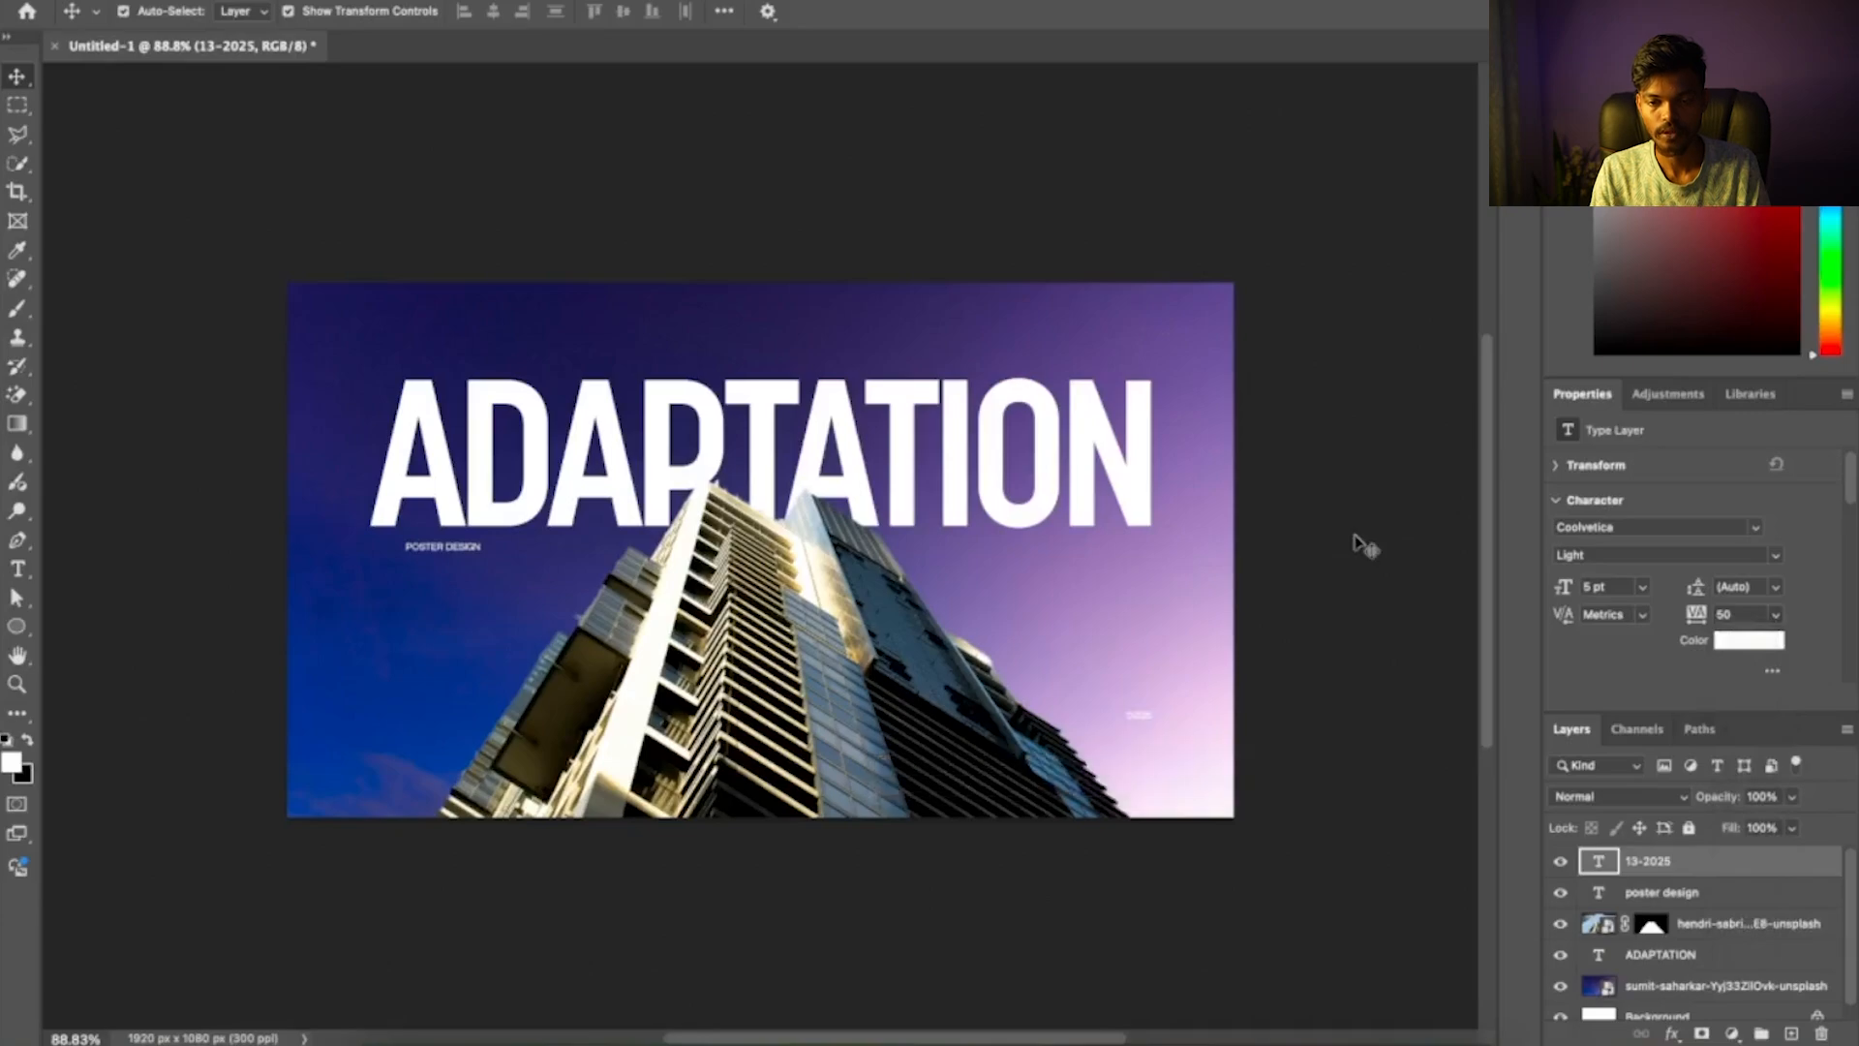
# Move the 13-2025 text beneath the end of the ADAPTATION title and align its vertical centre with the POSTER DESIGN text
pyautogui.moveTo(1139, 721); pyautogui.dragTo(1062, 559)
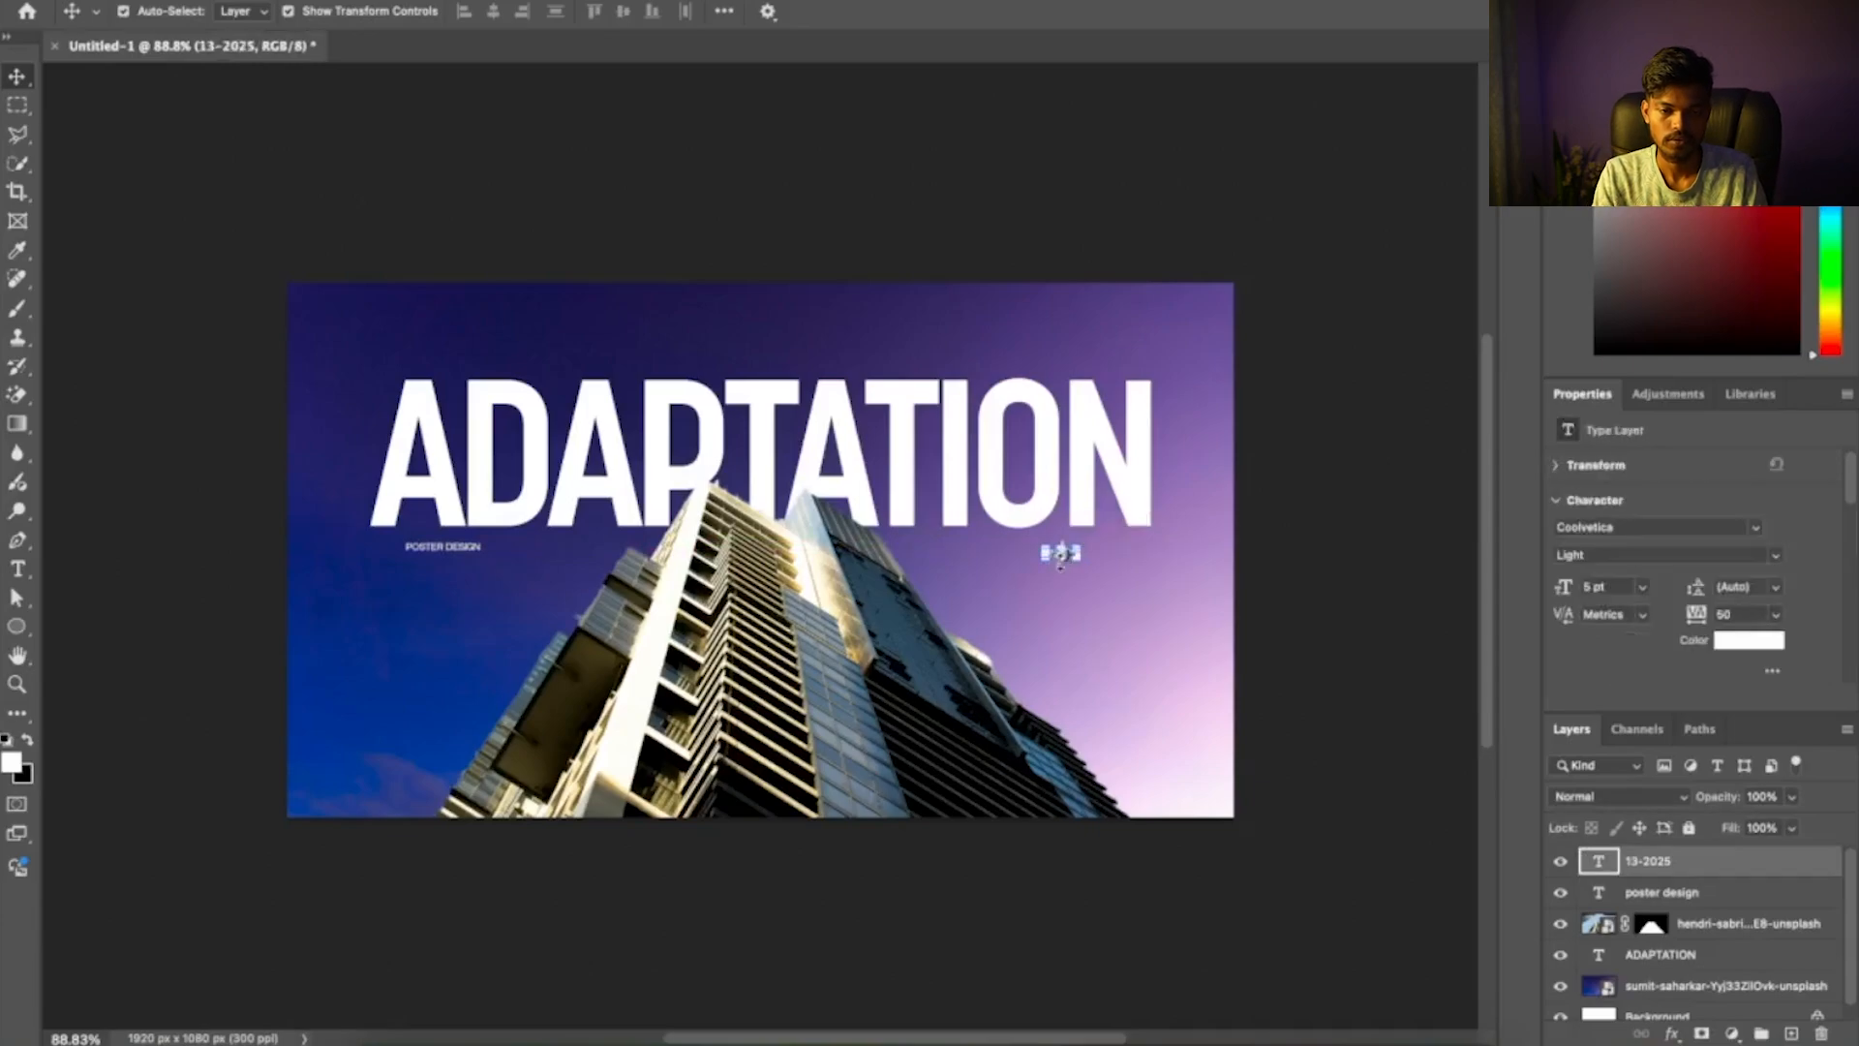
pyautogui.keyDown('shift'); pyautogui.click(458, 549); pyautogui.keyUp('shift')
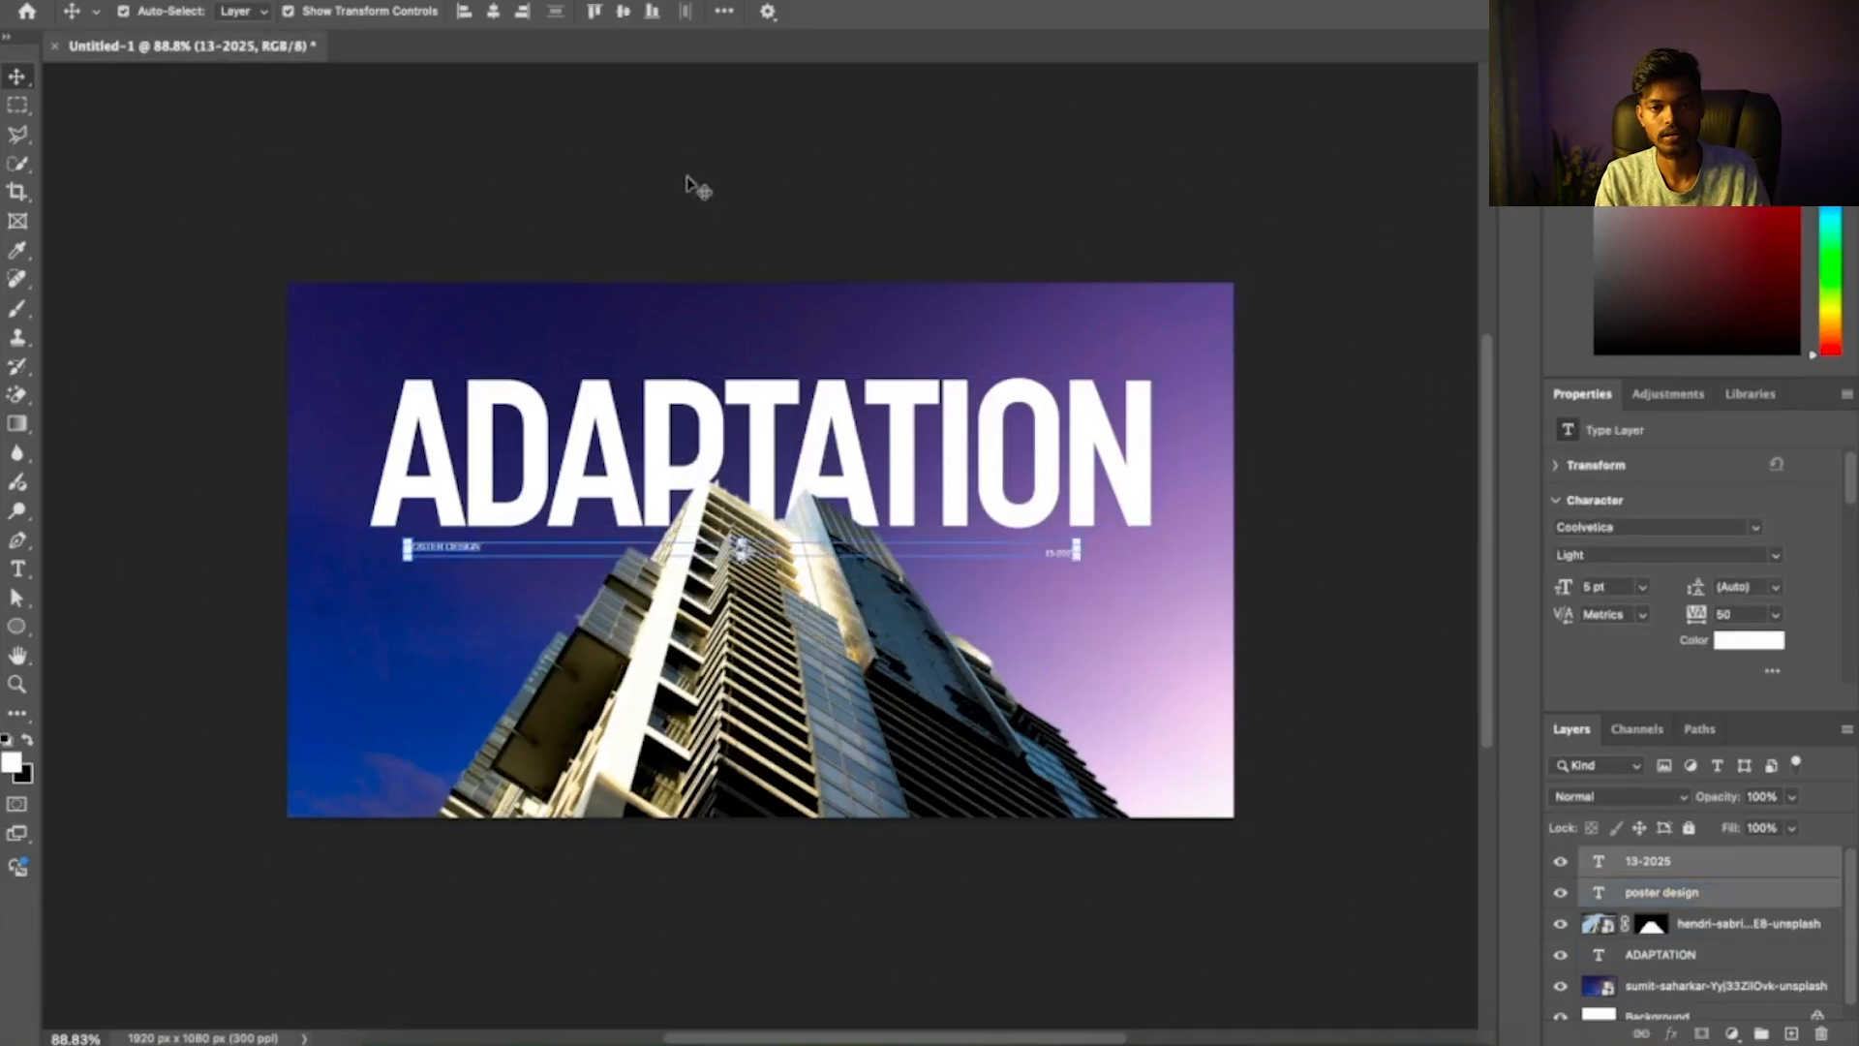
pyautogui.click(624, 14)
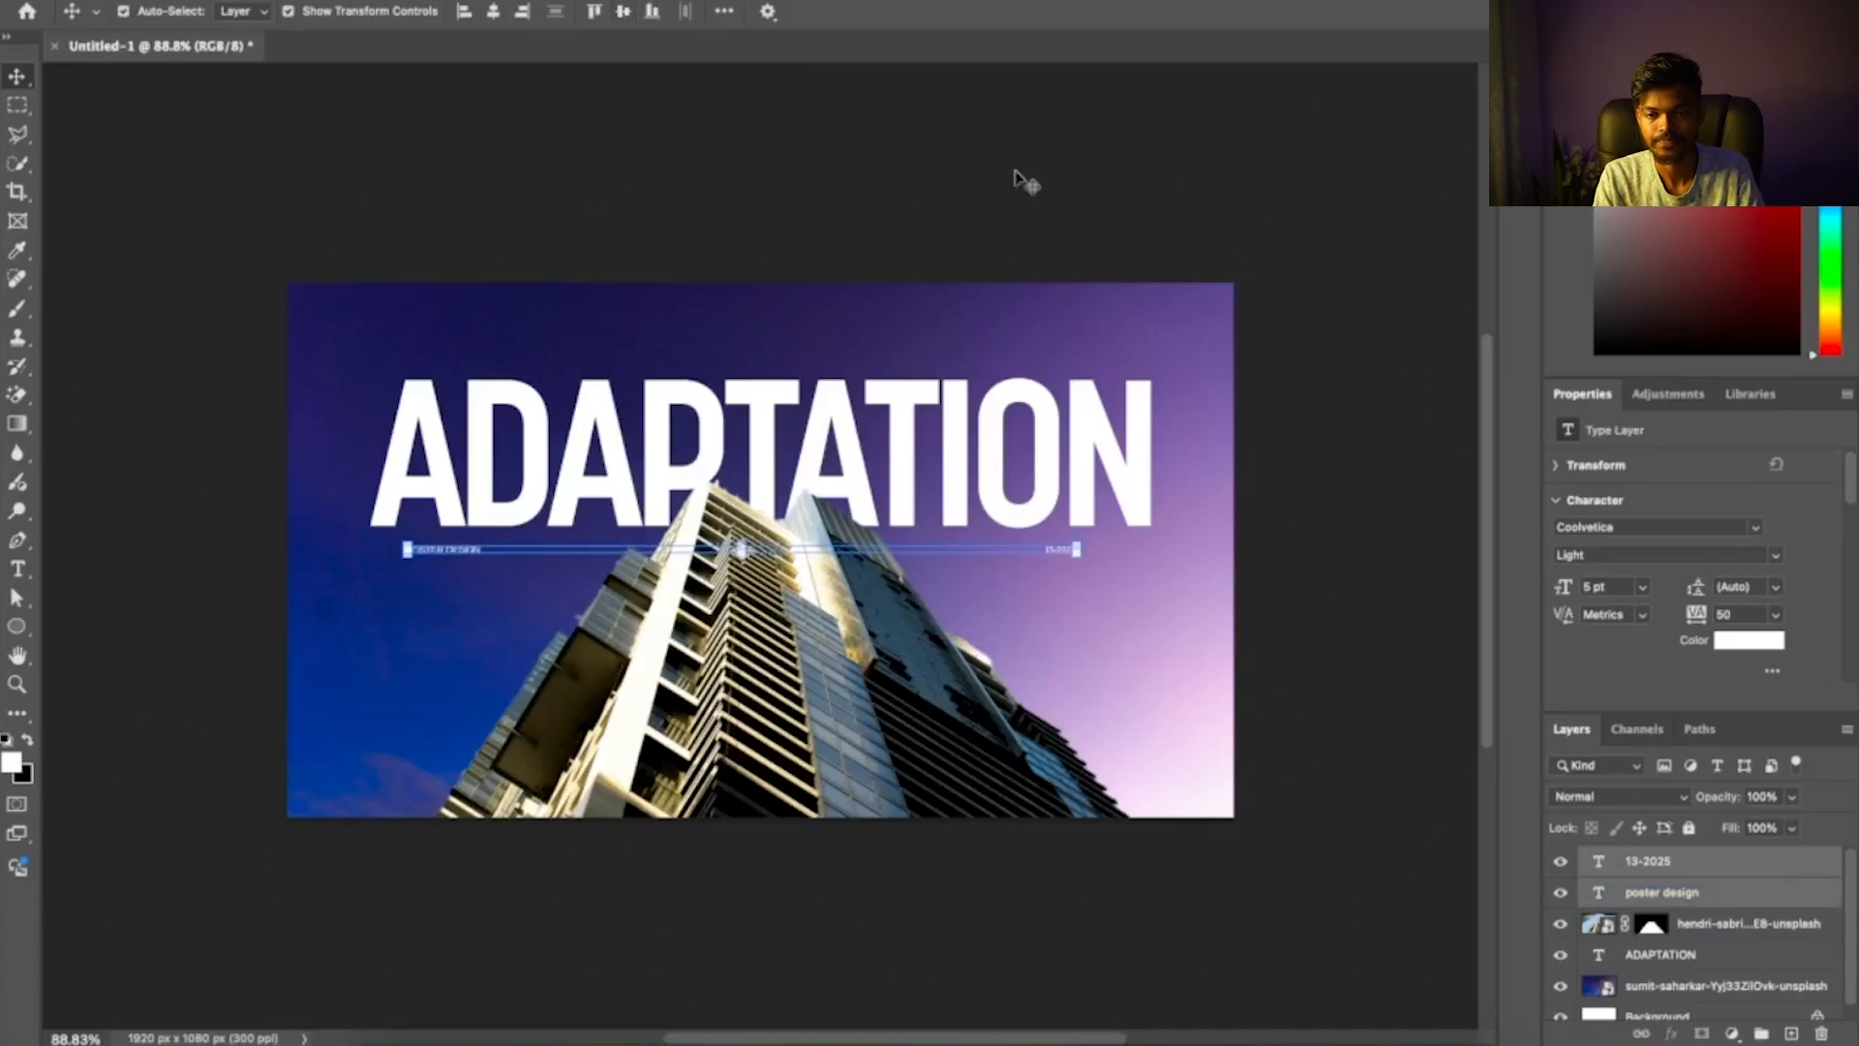
# Set the 13-2025 text's paragraph alignment to right-aligned
pyautogui.click(1349, 497)
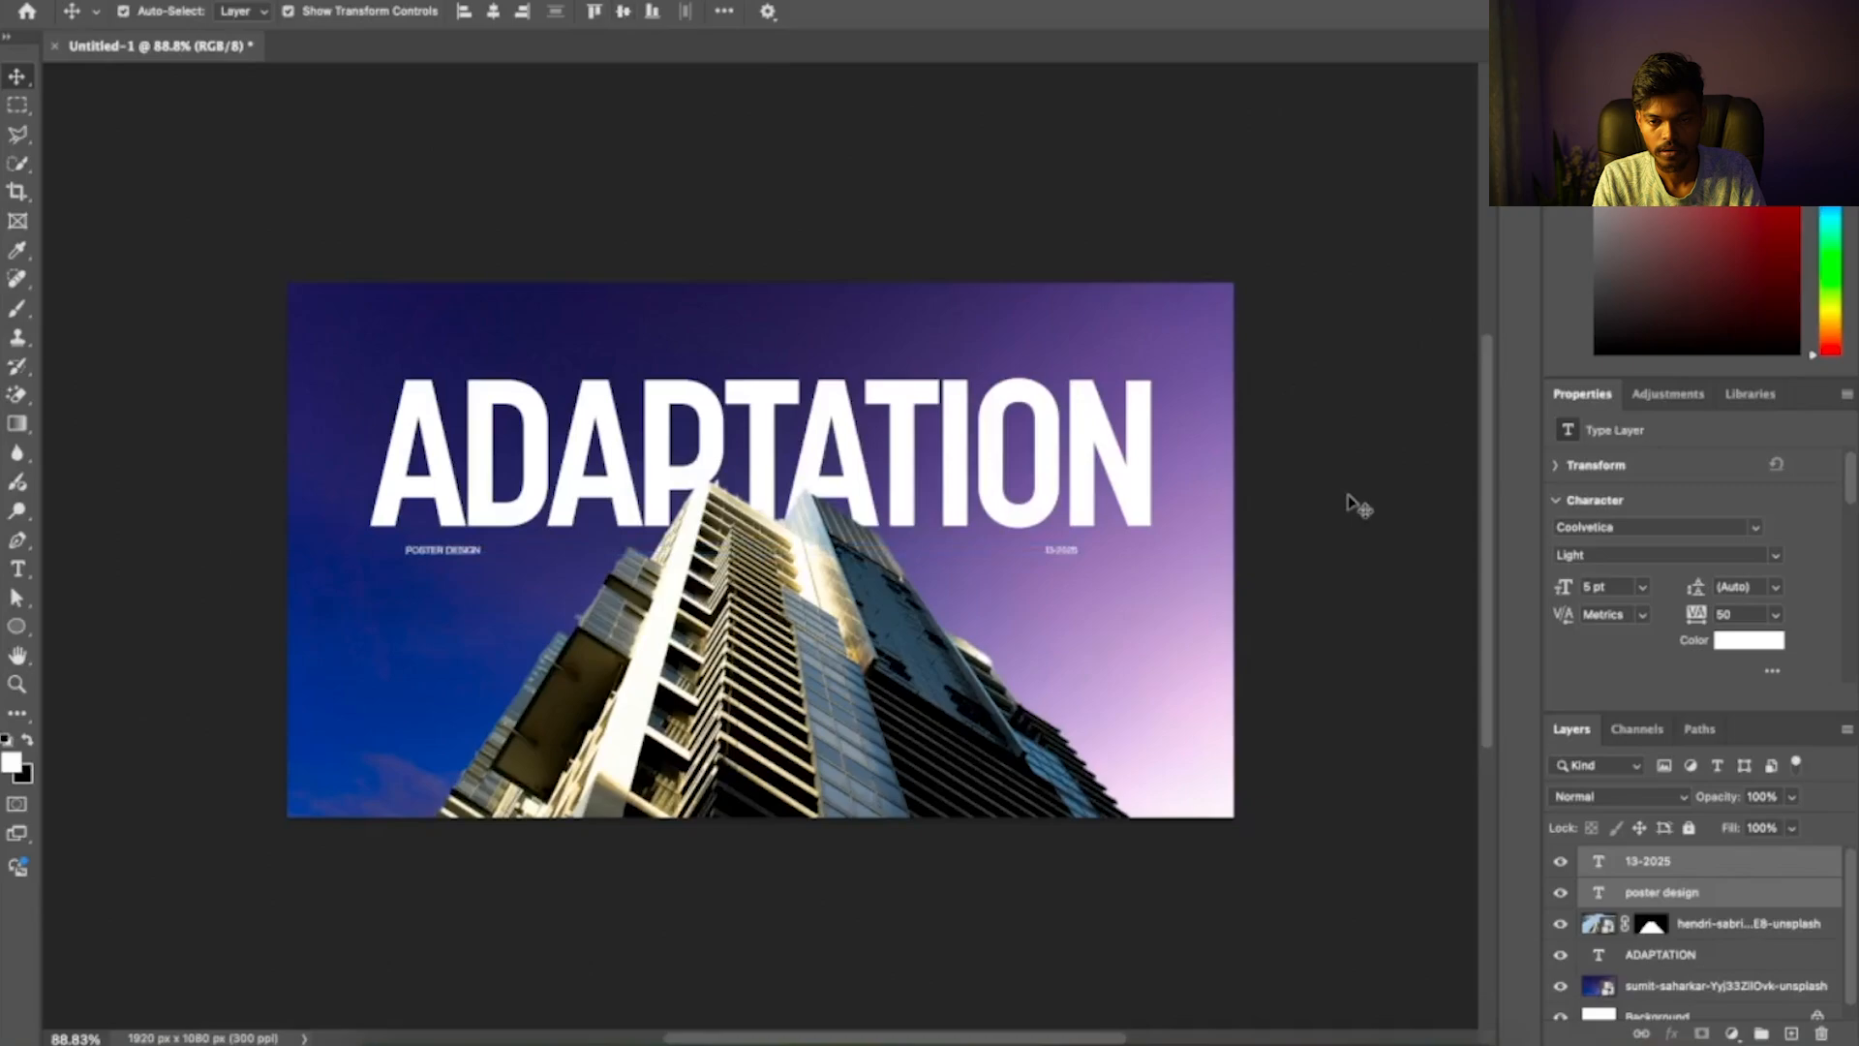
pyautogui.click(1065, 550)
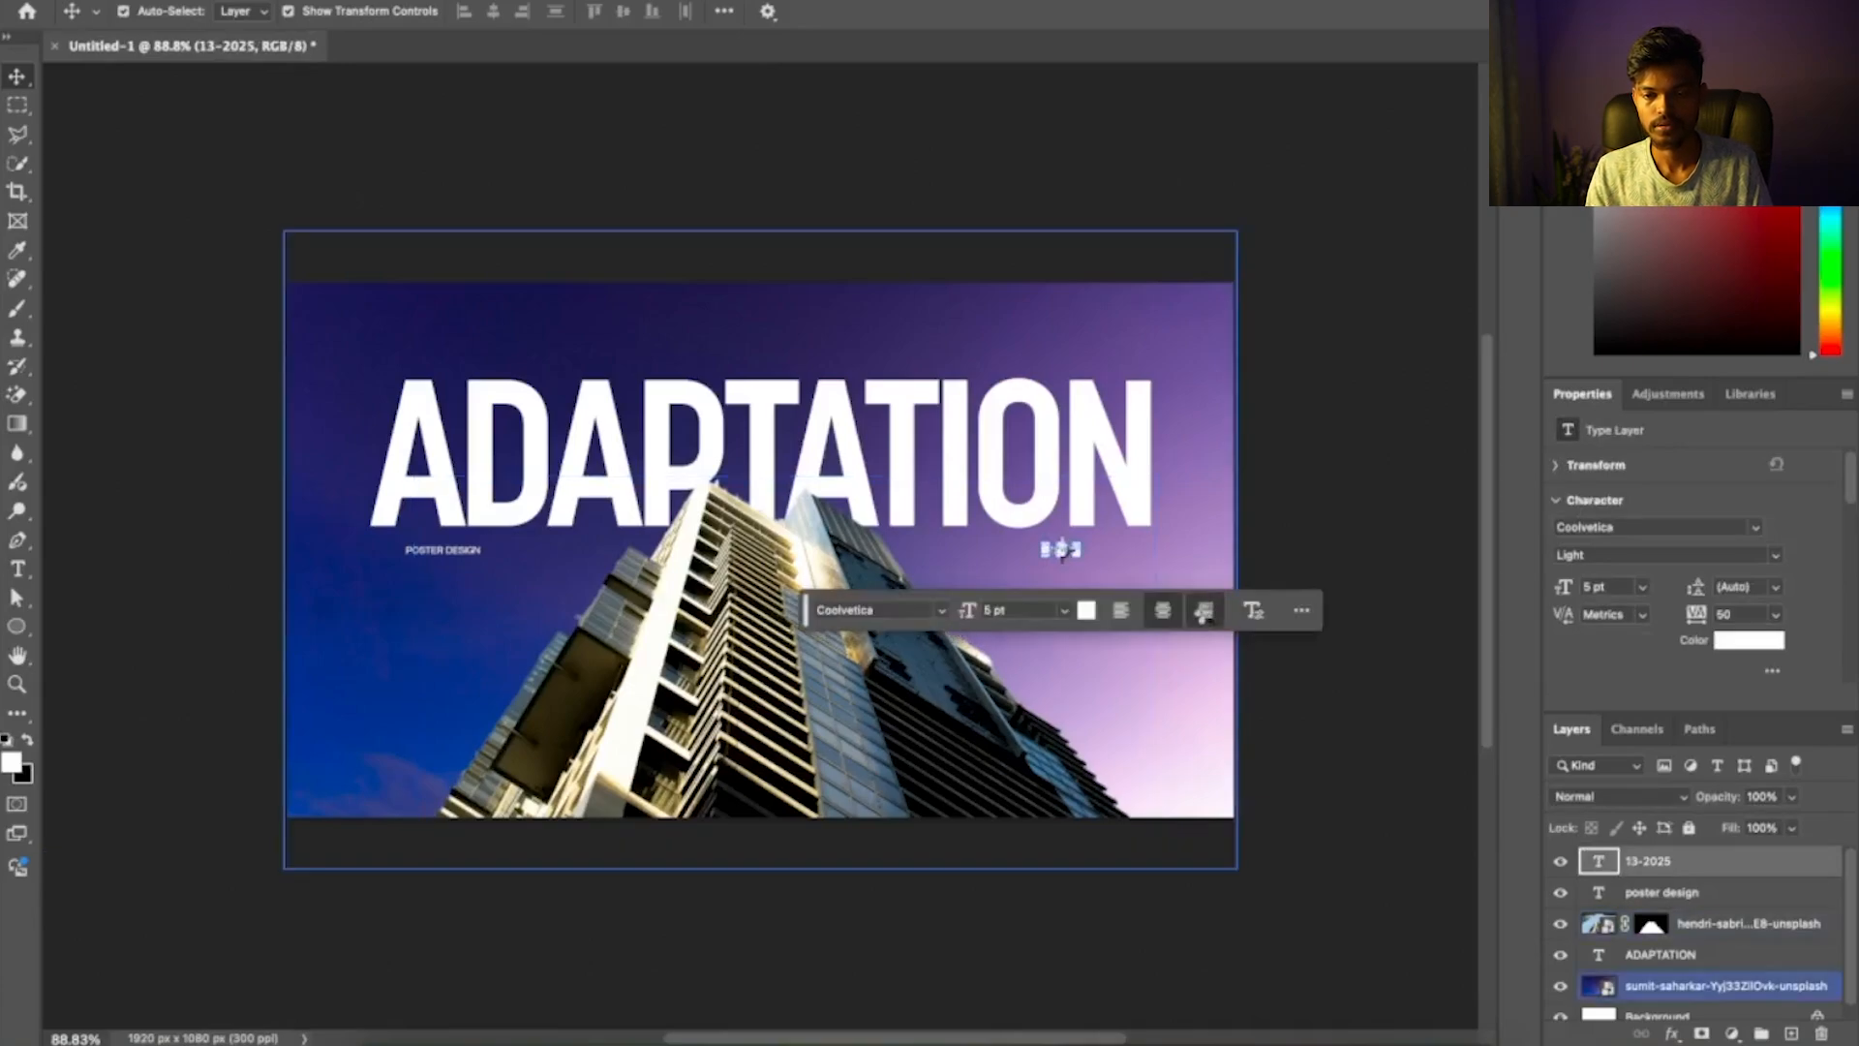
pyautogui.click(1204, 612)
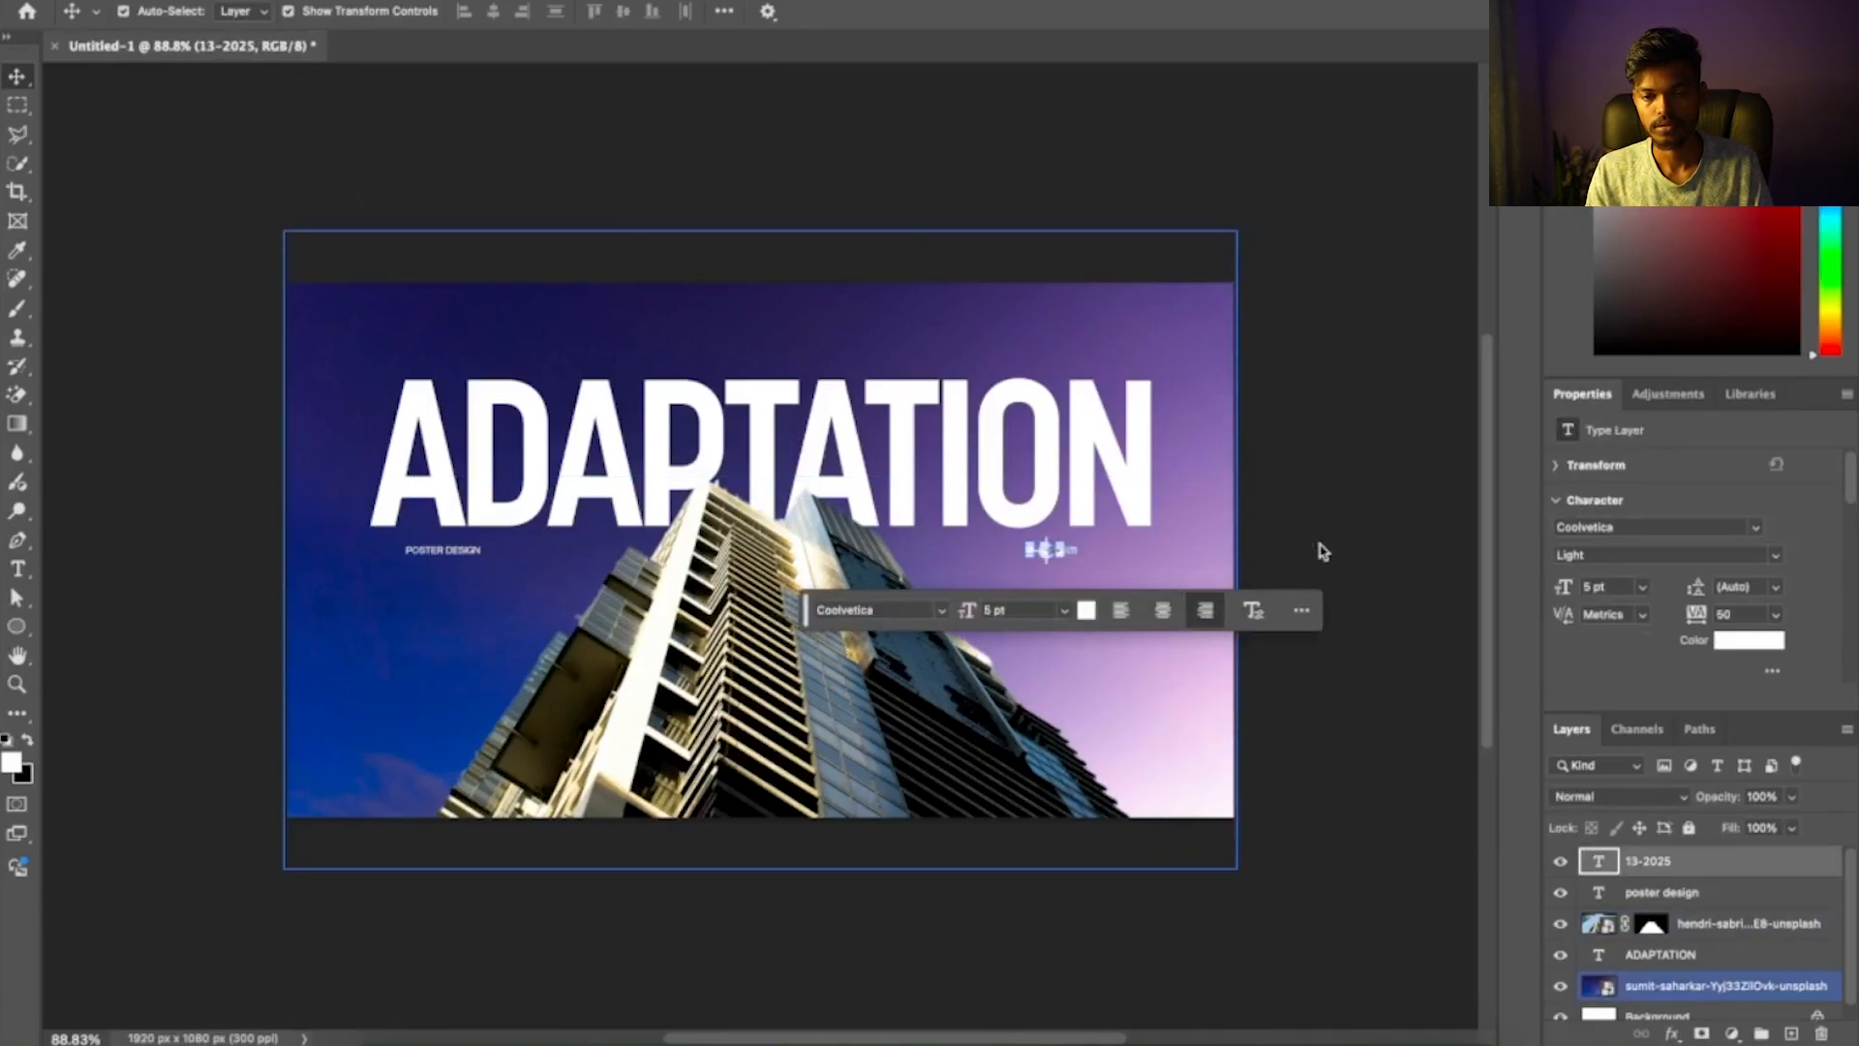
pyautogui.click(1368, 534)
# Align the right edge of the 13-2025 text with the right edge of the ADAPTATION title
pyautogui.click(1050, 554)
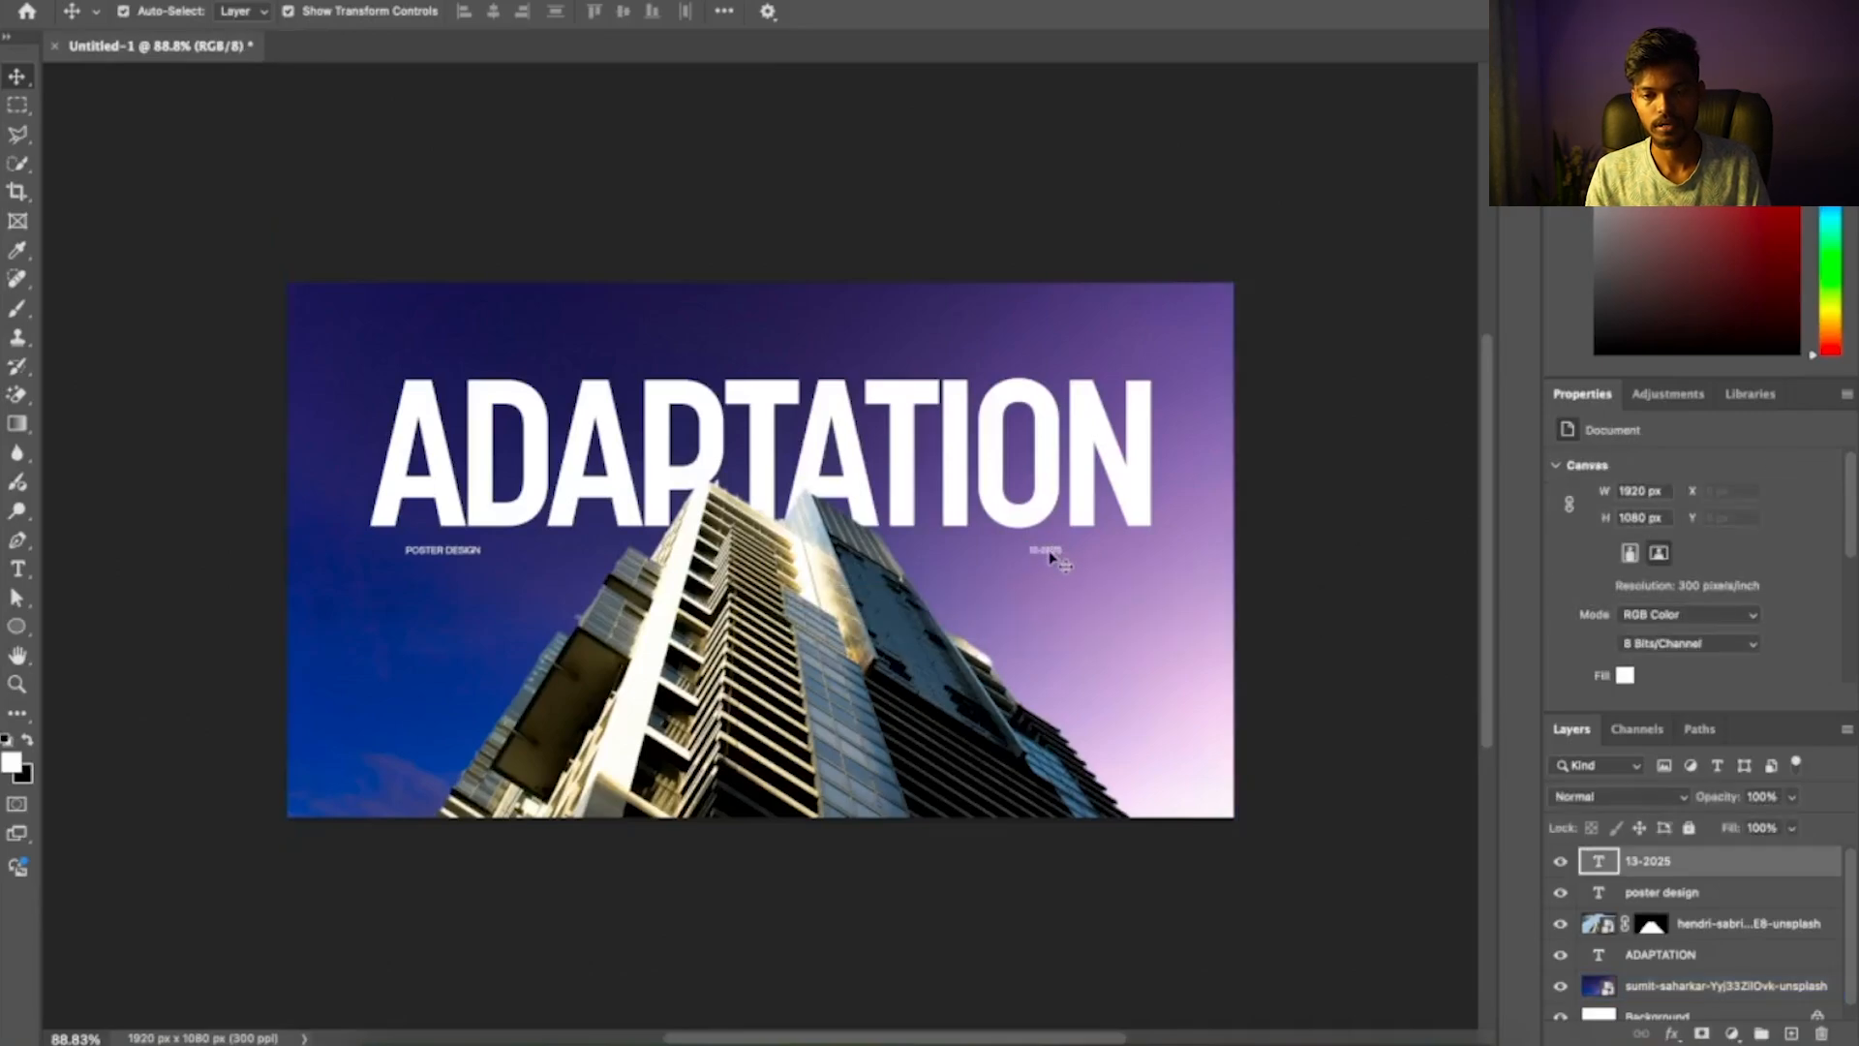
pyautogui.keyDown('shift'); pyautogui.click(1084, 475); pyautogui.keyUp('shift')
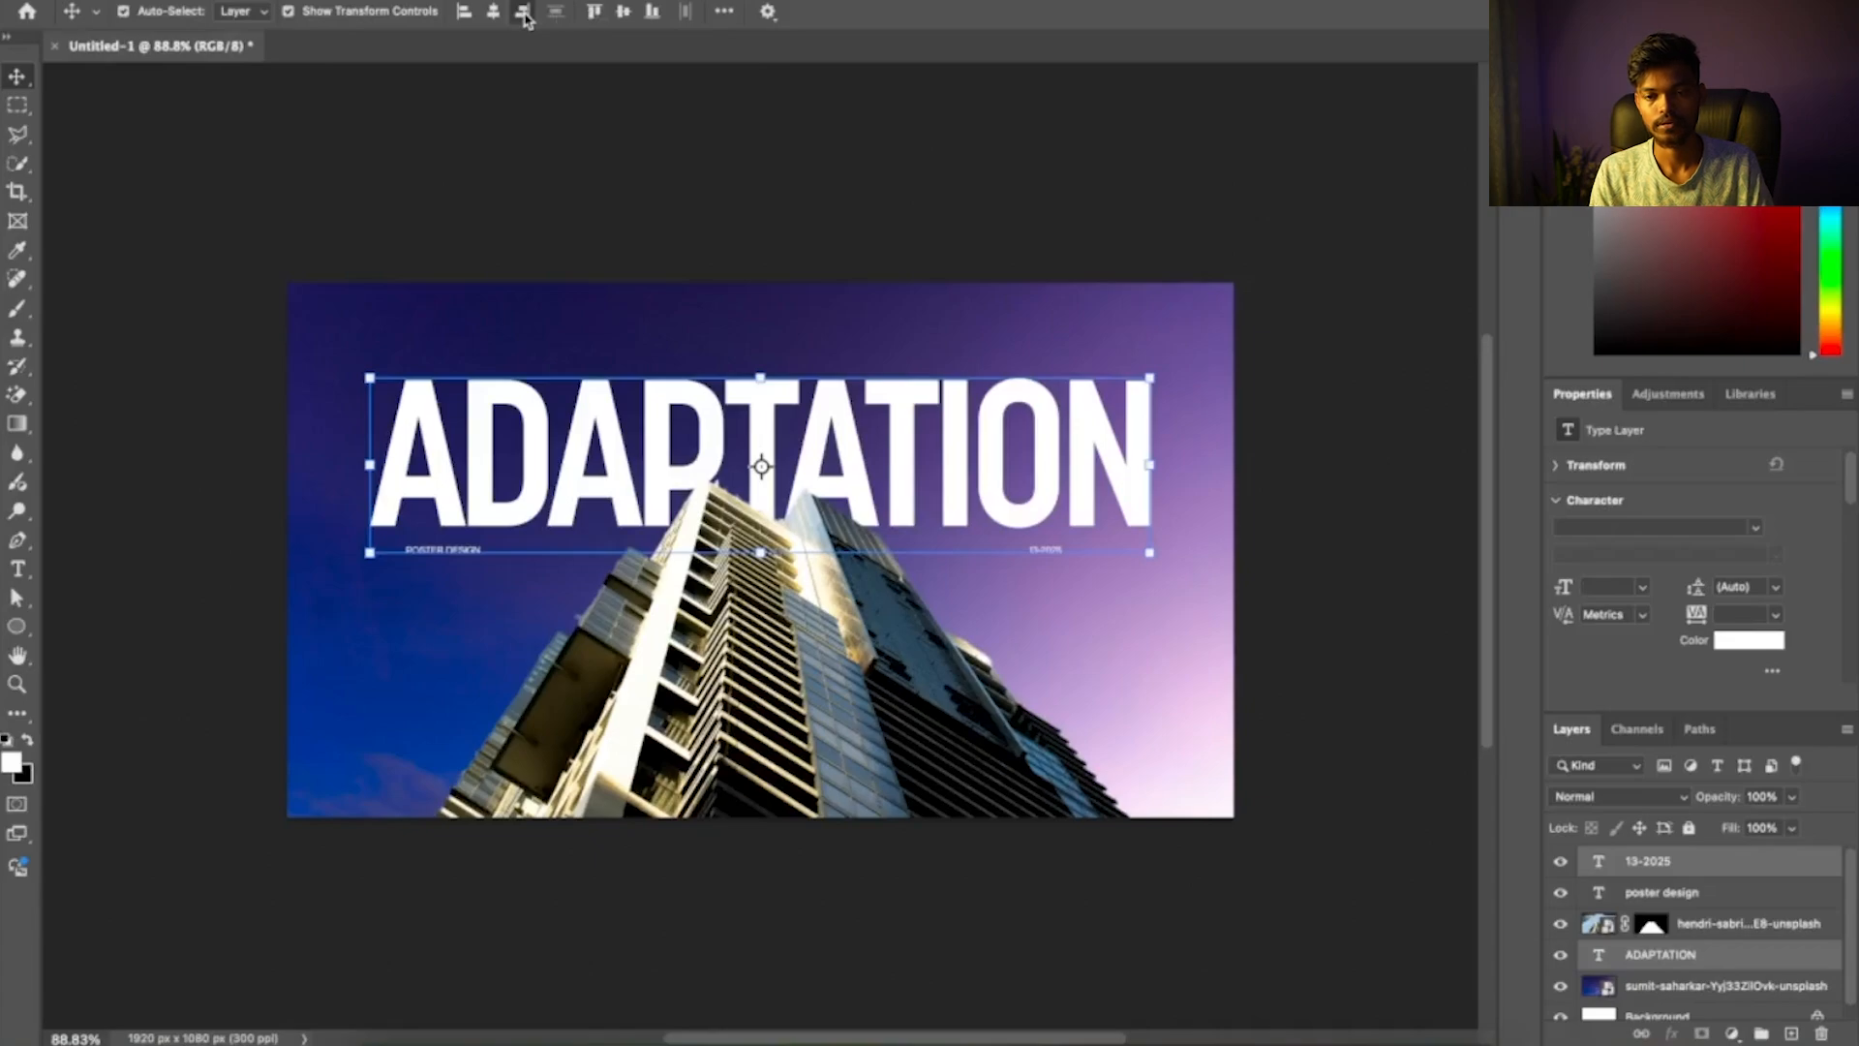
pyautogui.press('super+h')
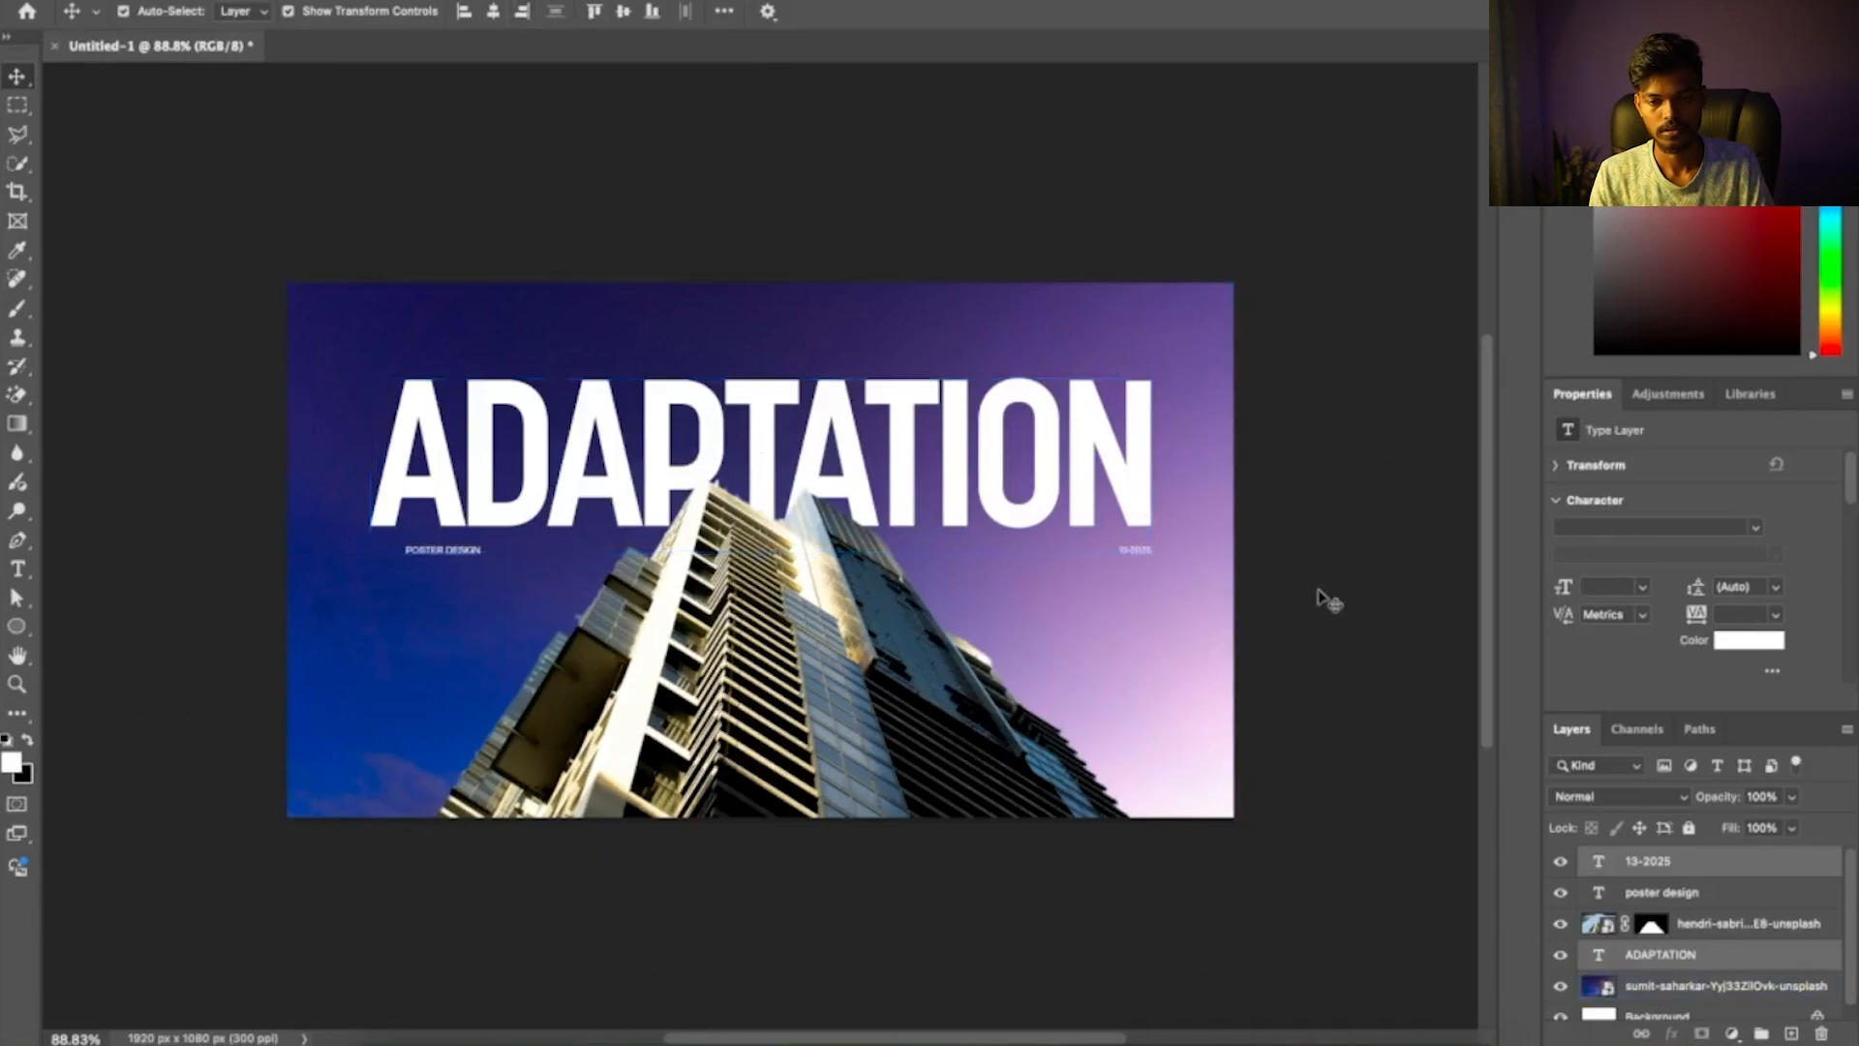
# Align the left edge of the POSTER DESIGN text with the left edge of the ADAPTATION title
pyautogui.click(477, 545)
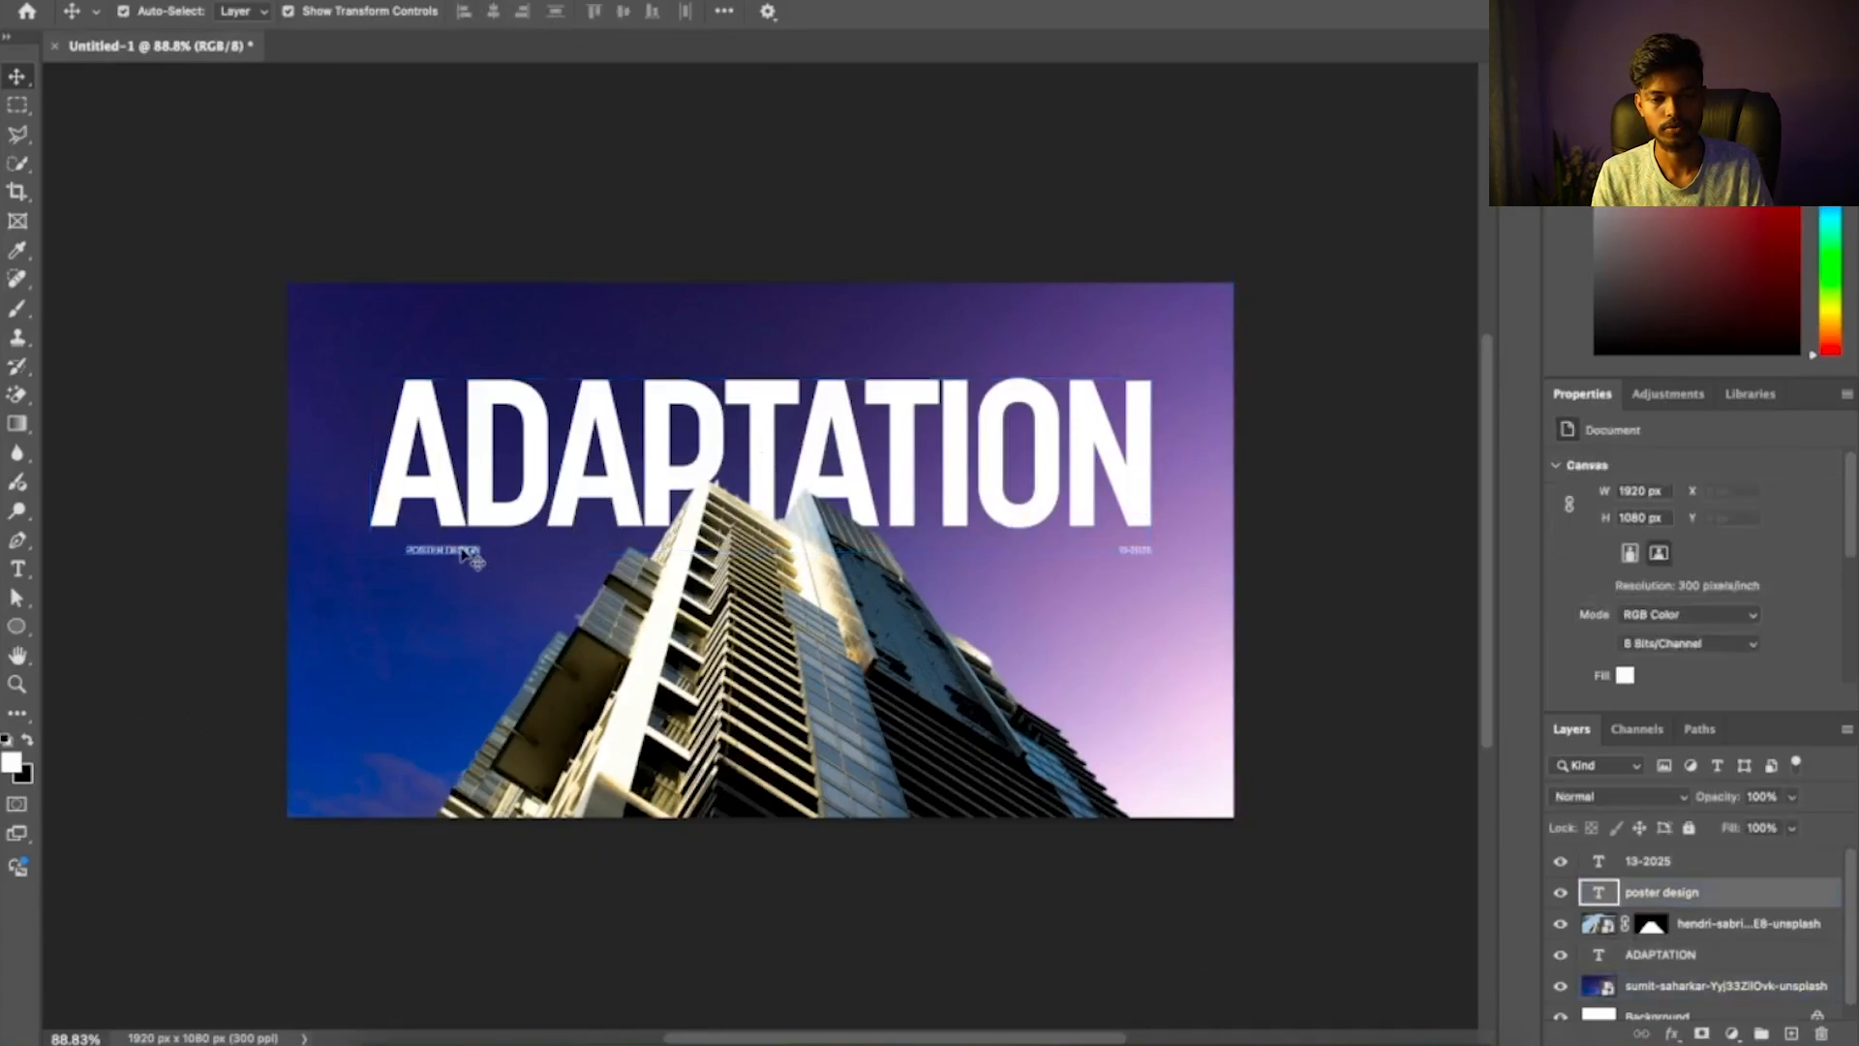
pyautogui.keyDown('shift'); pyautogui.click(434, 484); pyautogui.keyUp('shift')
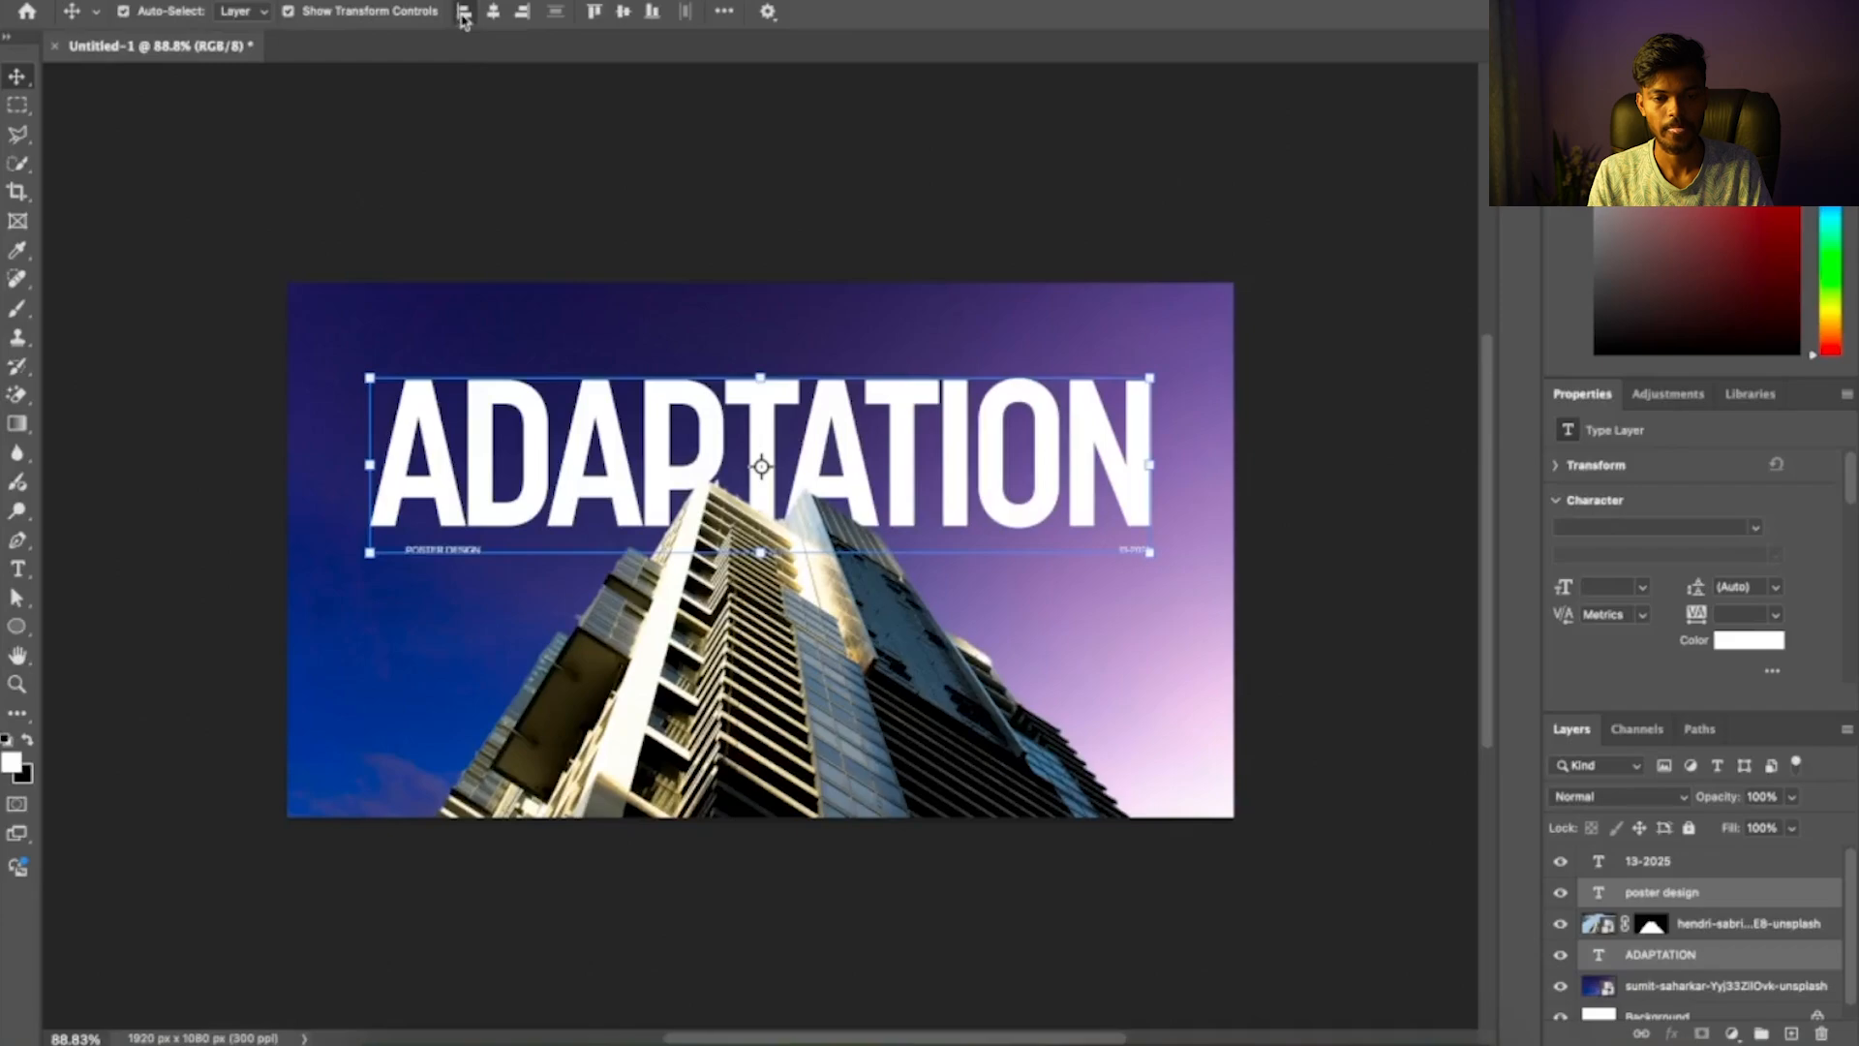
pyautogui.click(464, 17)
pyautogui.click(668, 161)
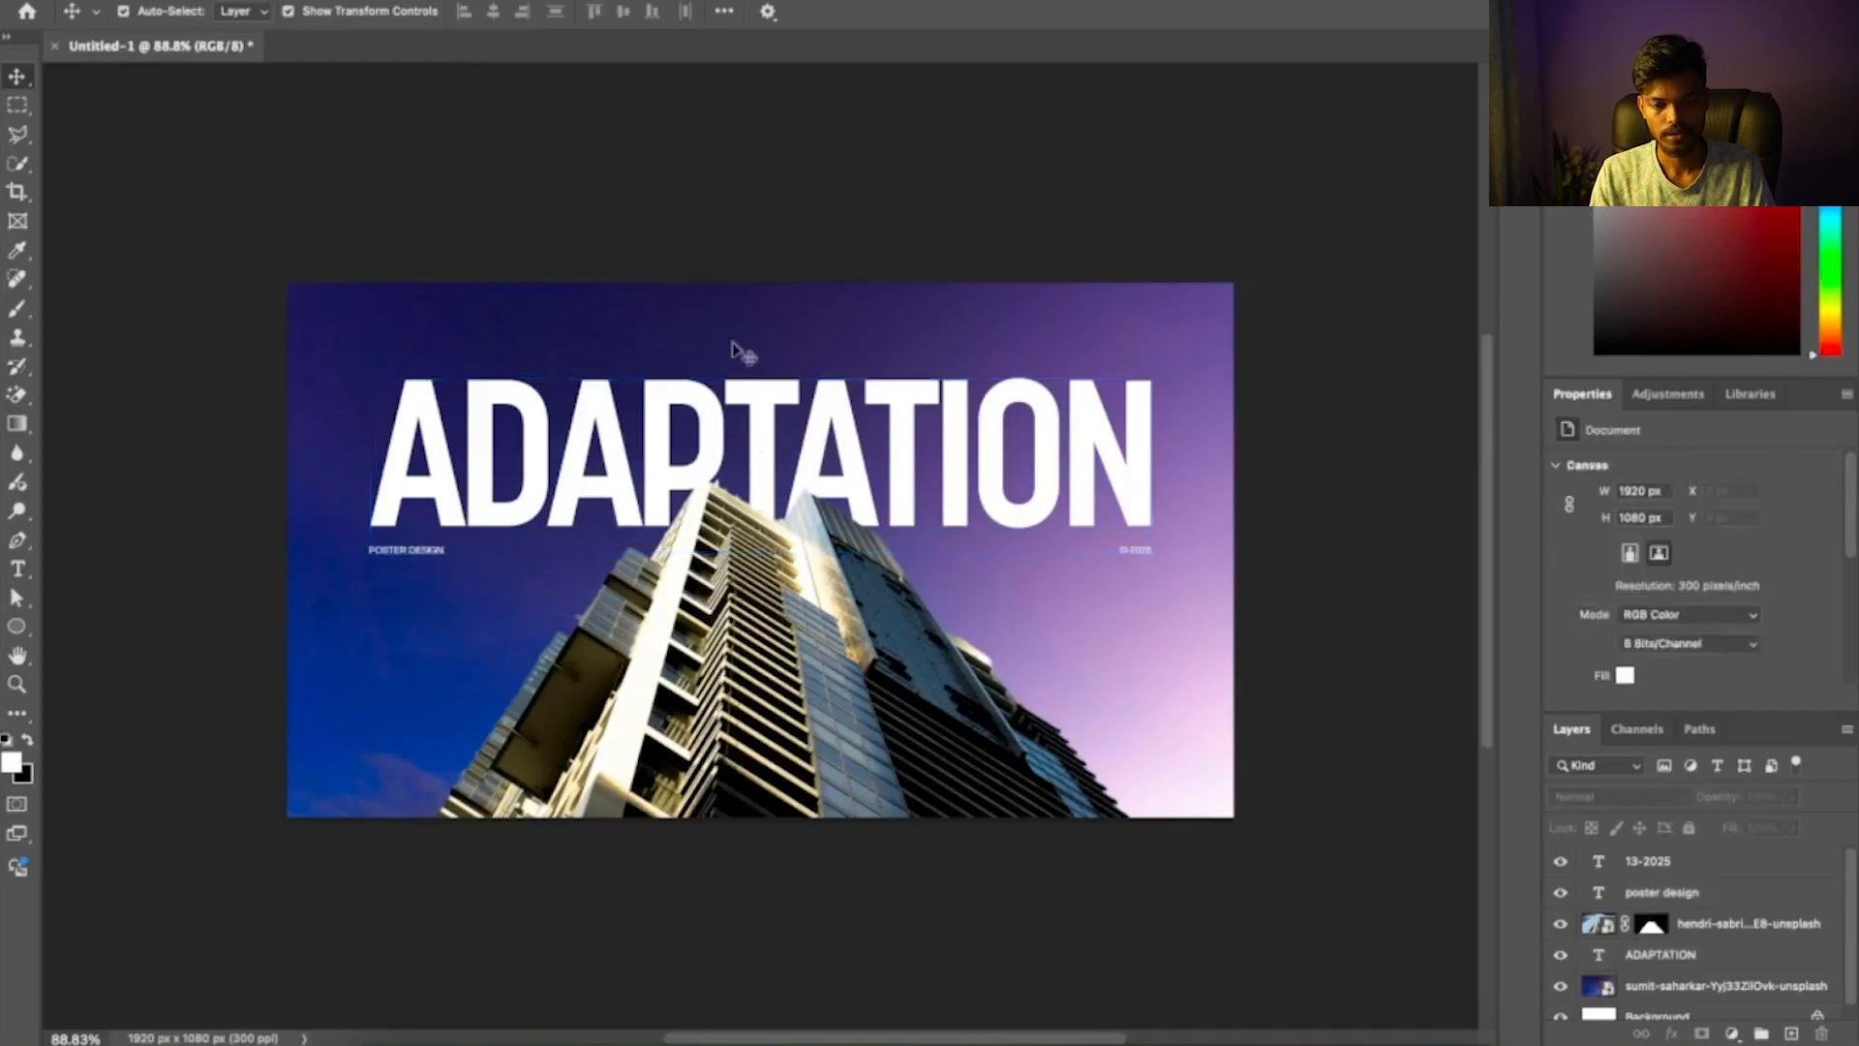
# Nudge the POSTER DESIGN and 13-2025 texts together slightly upward, closer to the ADAPTATION title
pyautogui.click(438, 549)
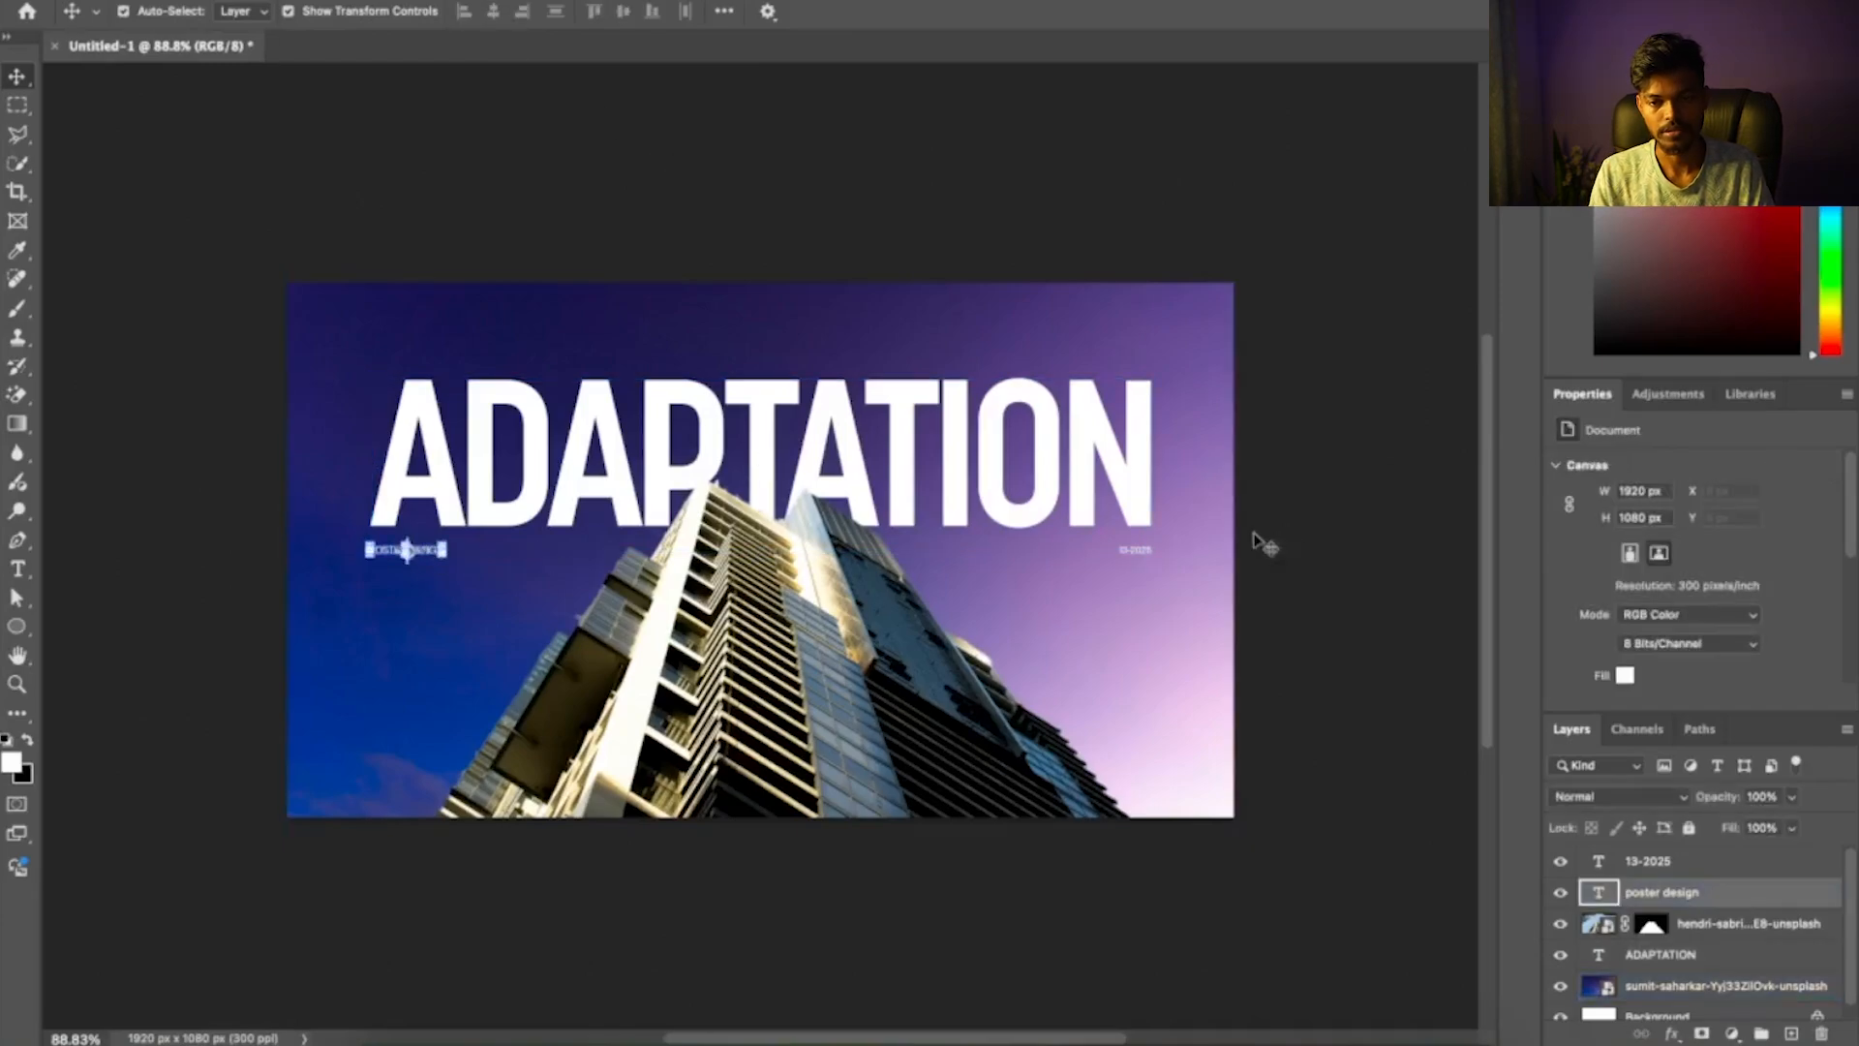
pyautogui.keyDown('shift'); pyautogui.click(1140, 554); pyautogui.keyUp('shift')
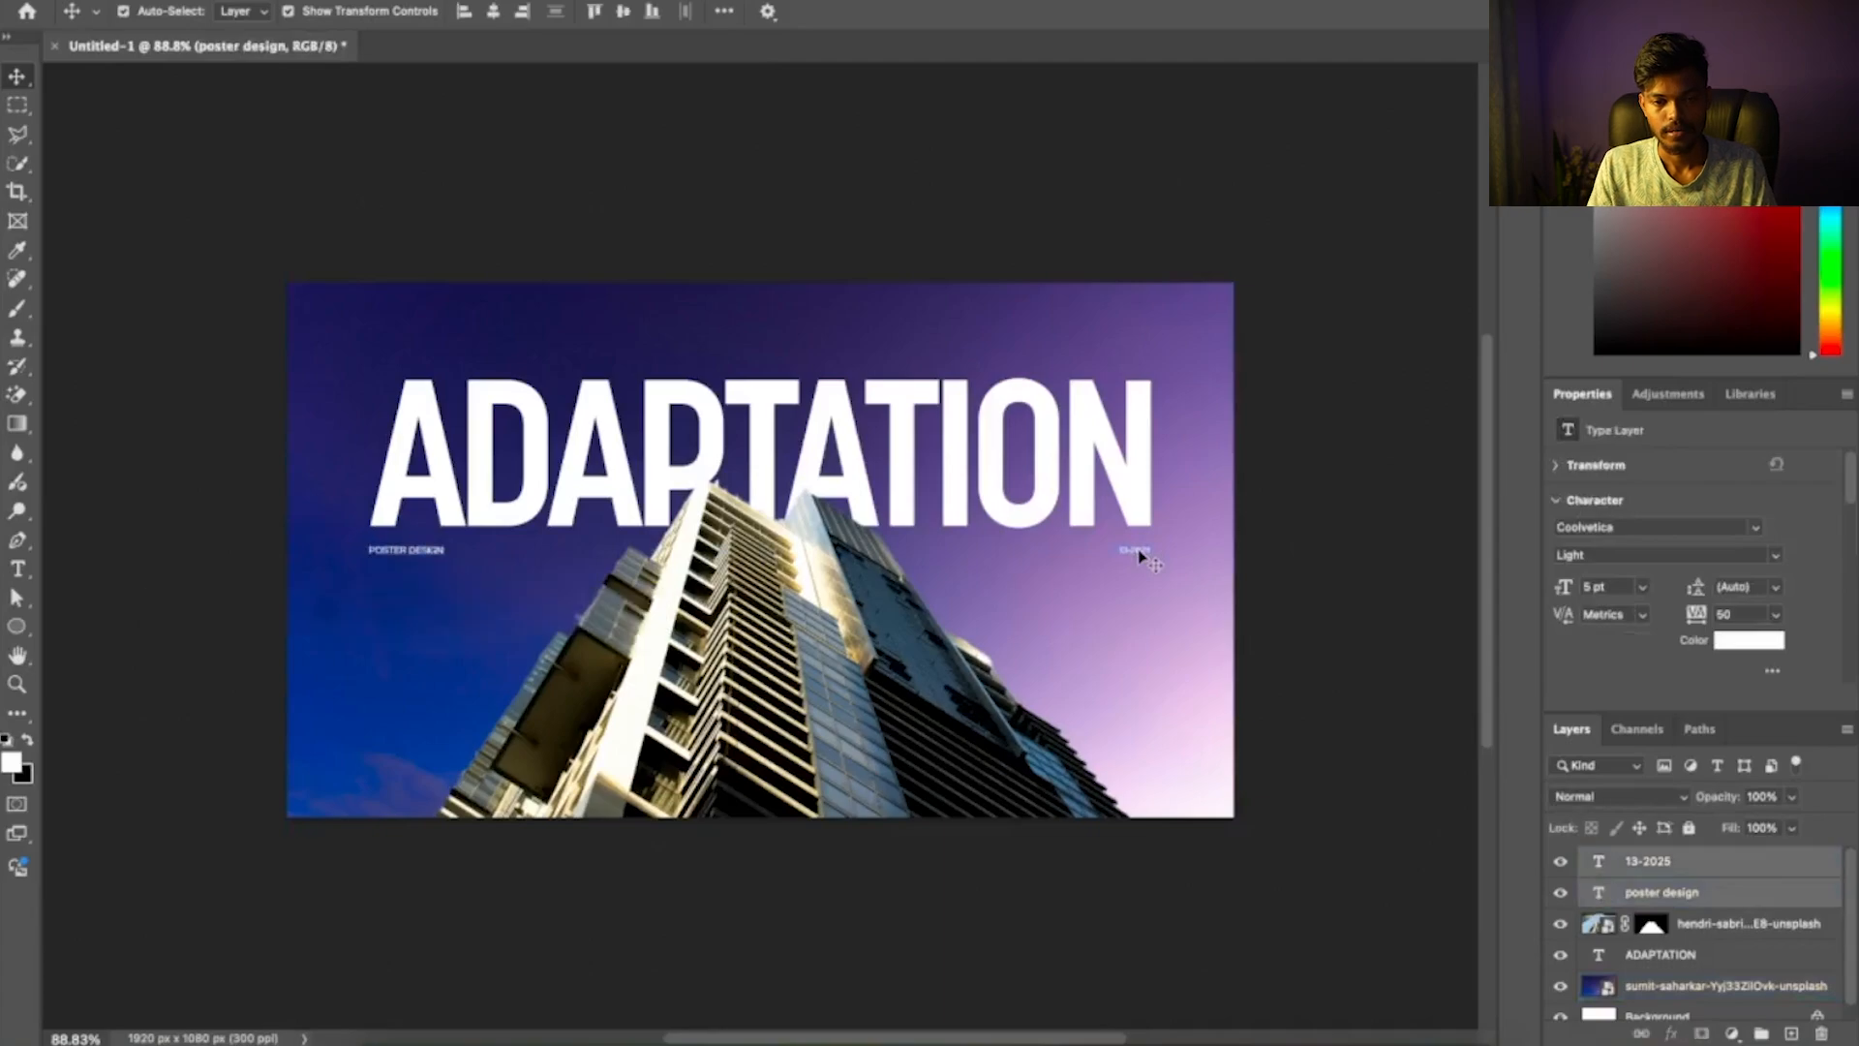
pyautogui.hotkey('shift', 'Up')
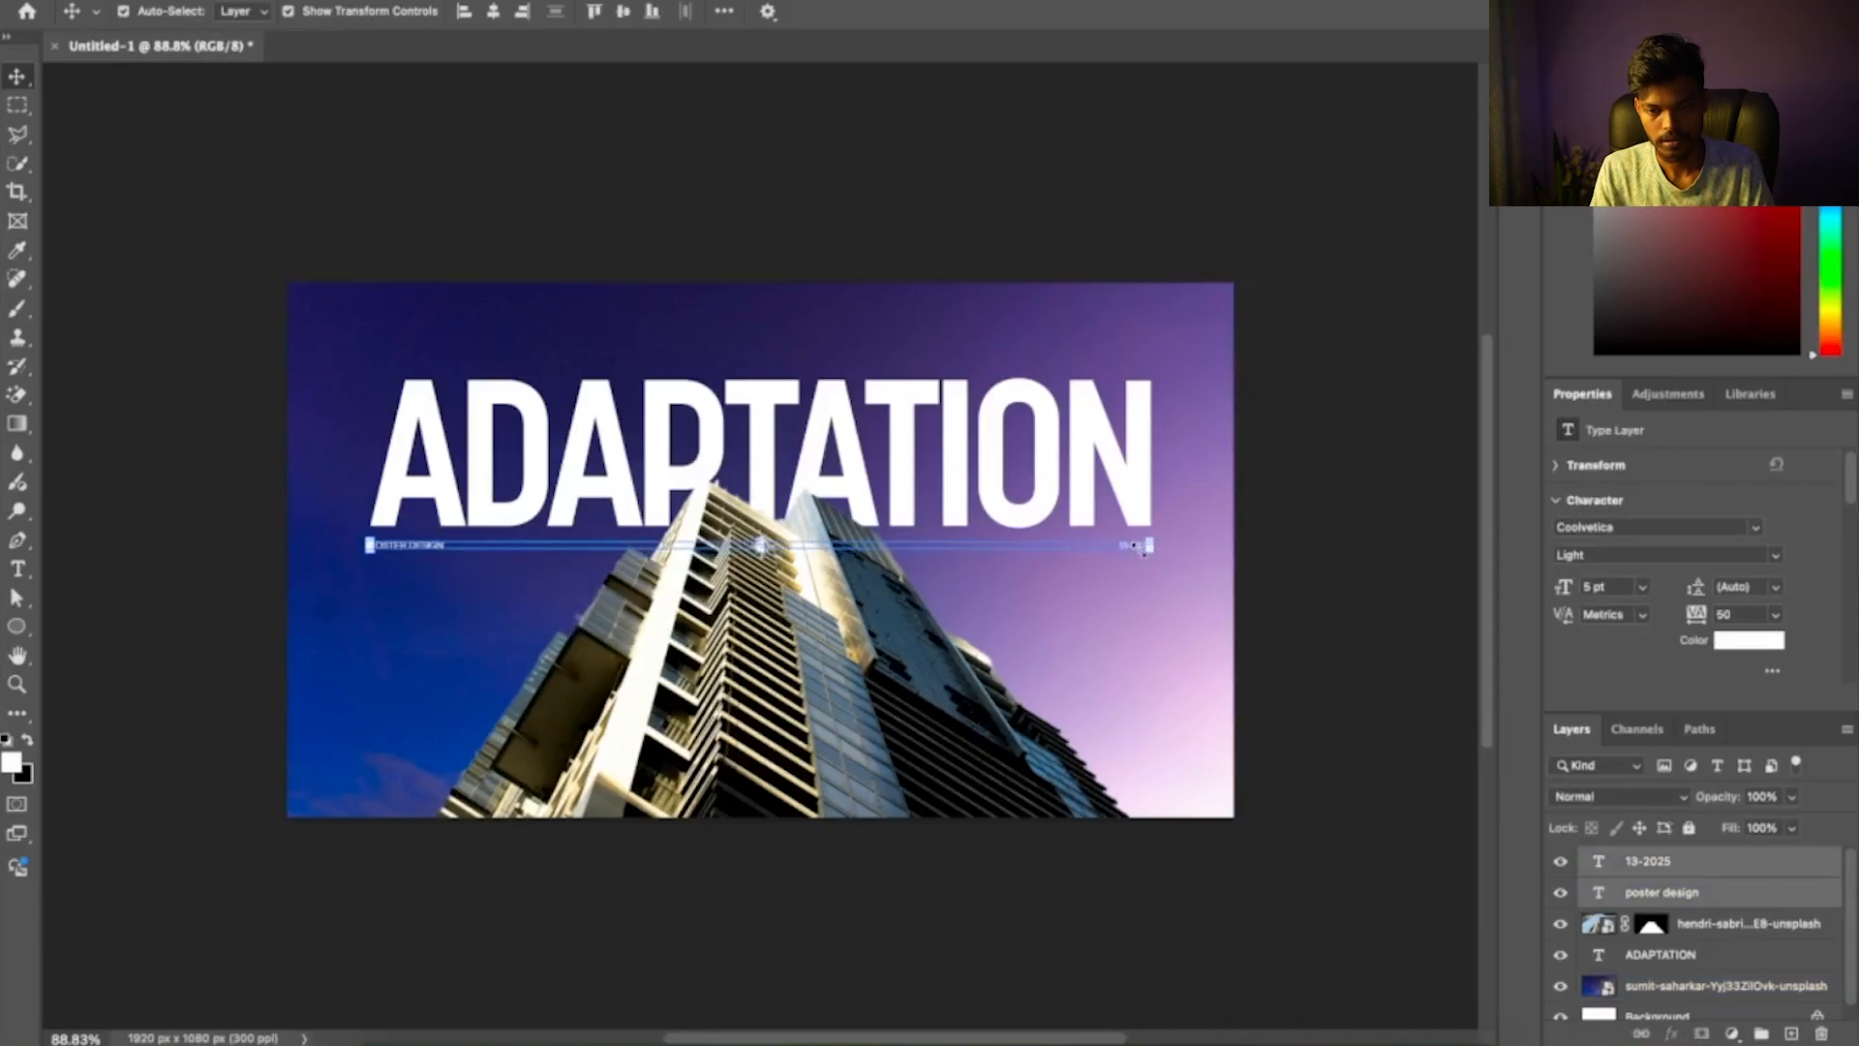
pyautogui.press('Down')
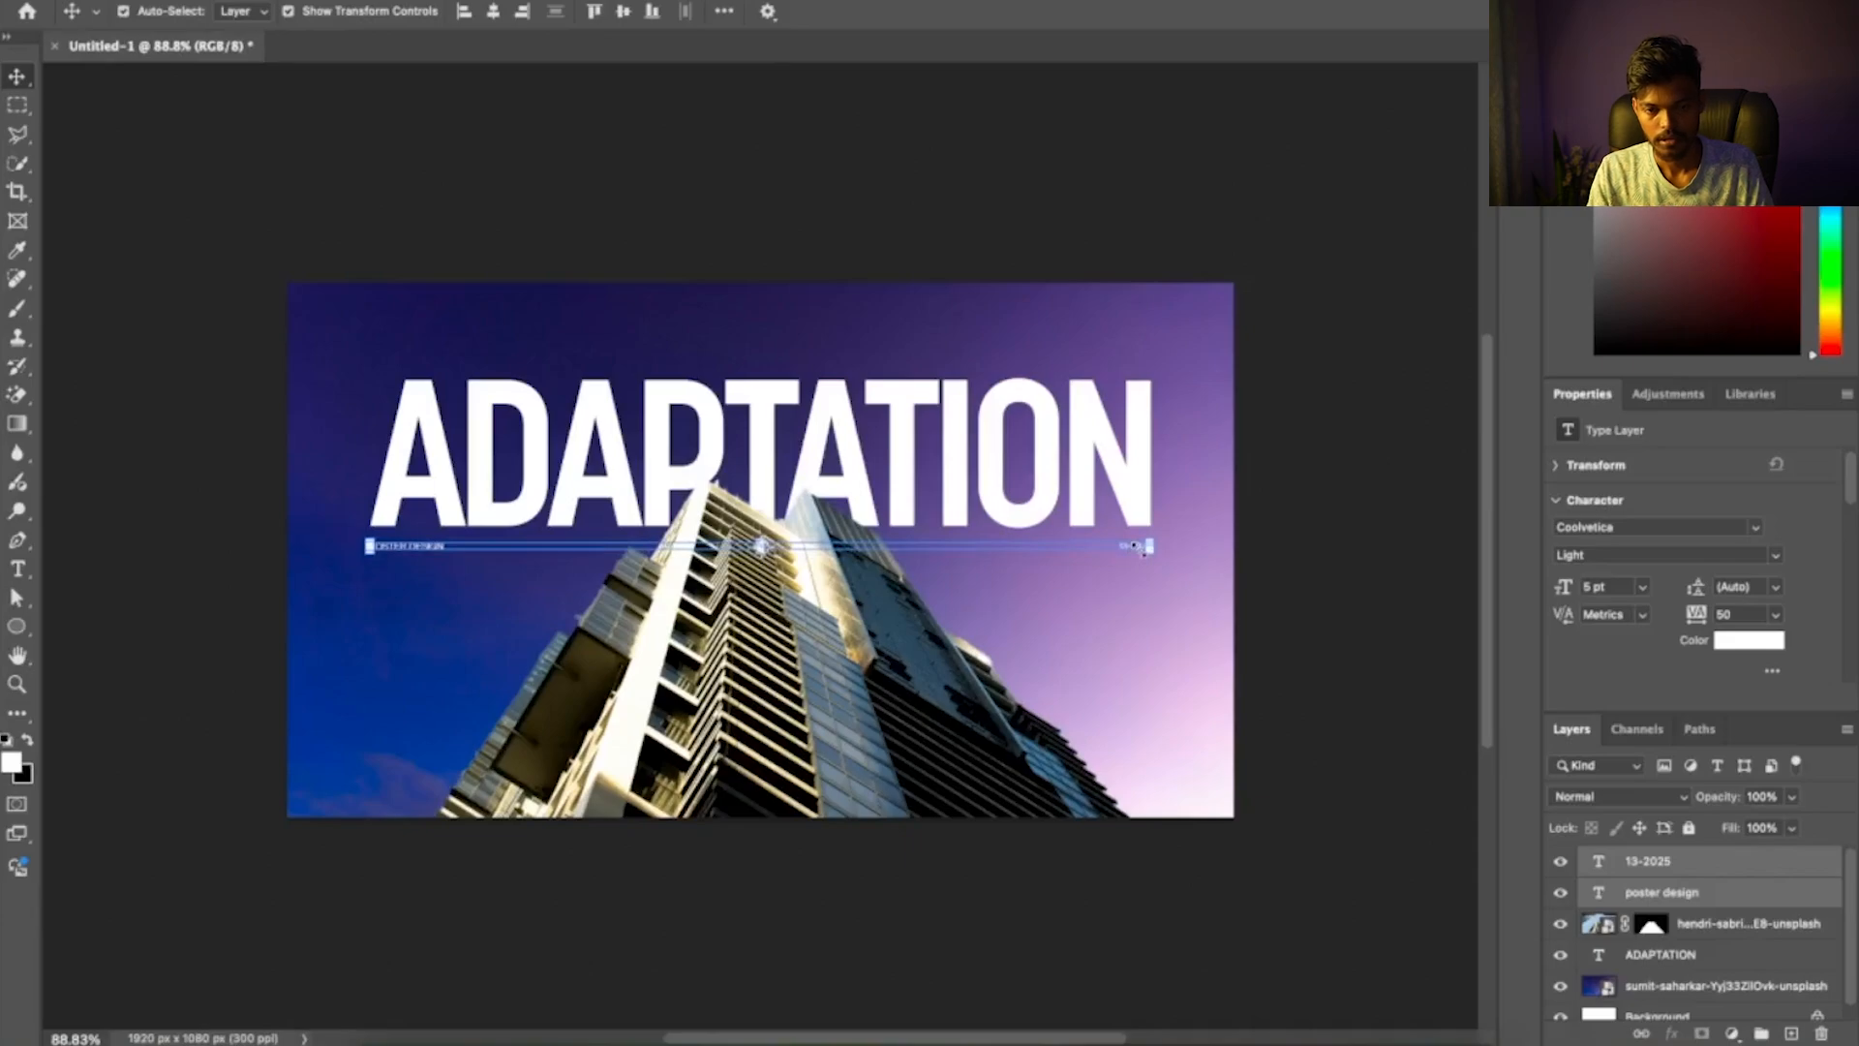
pyautogui.click(1330, 574)
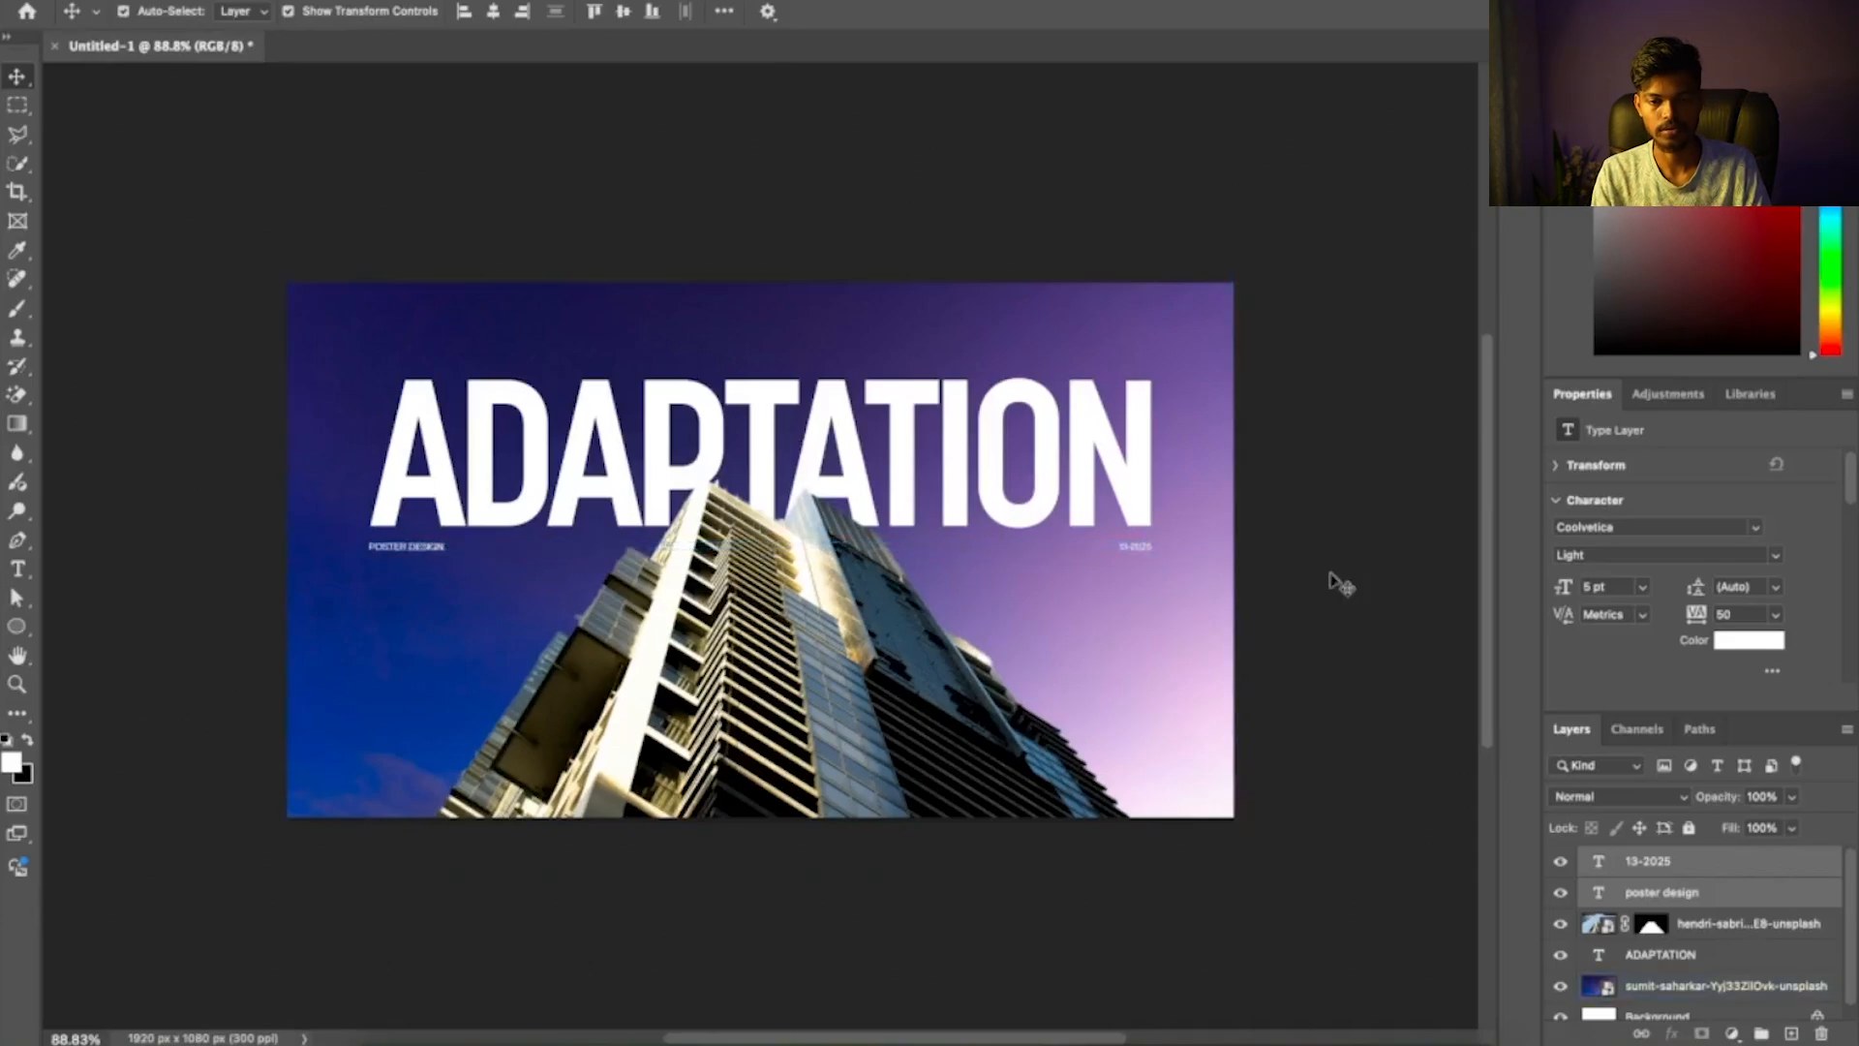
# Duplicate the POSTER DESIGN text onto the lower part of the building and make the copy centre-aligned
pyautogui.click(403, 610)
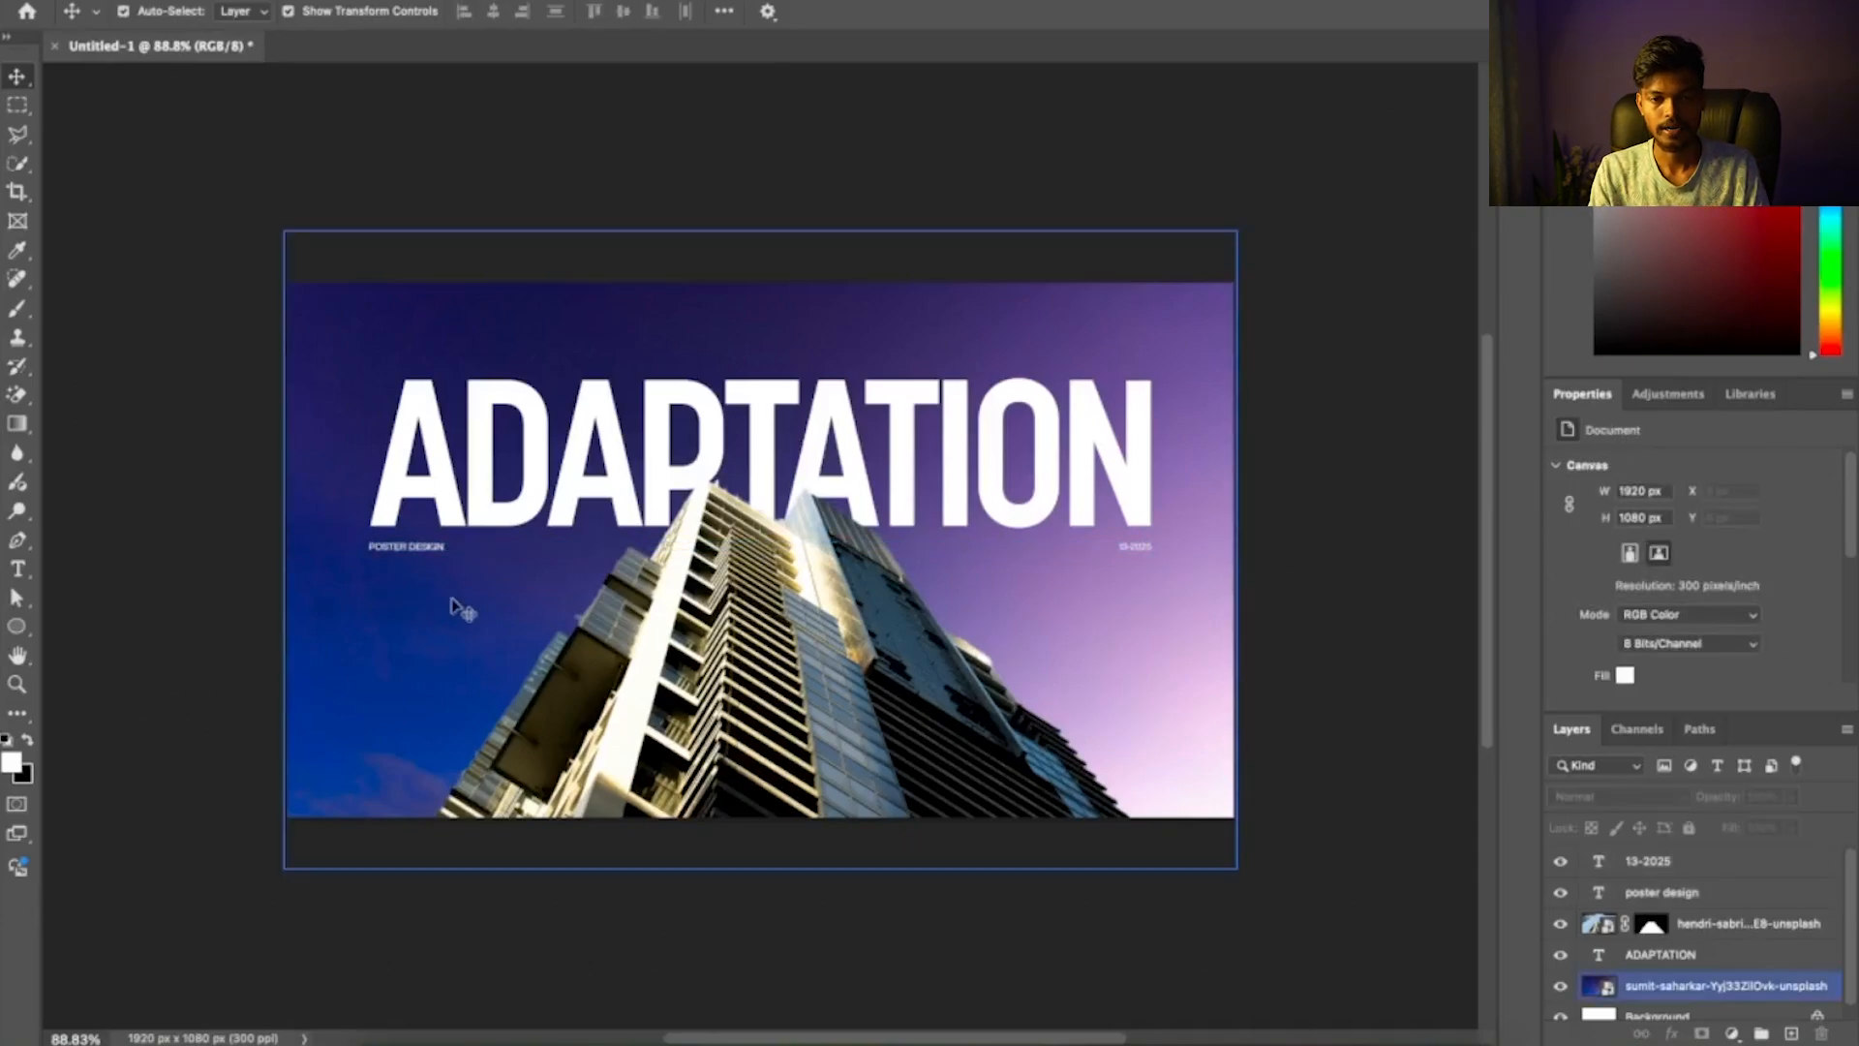
pyautogui.click(402, 550)
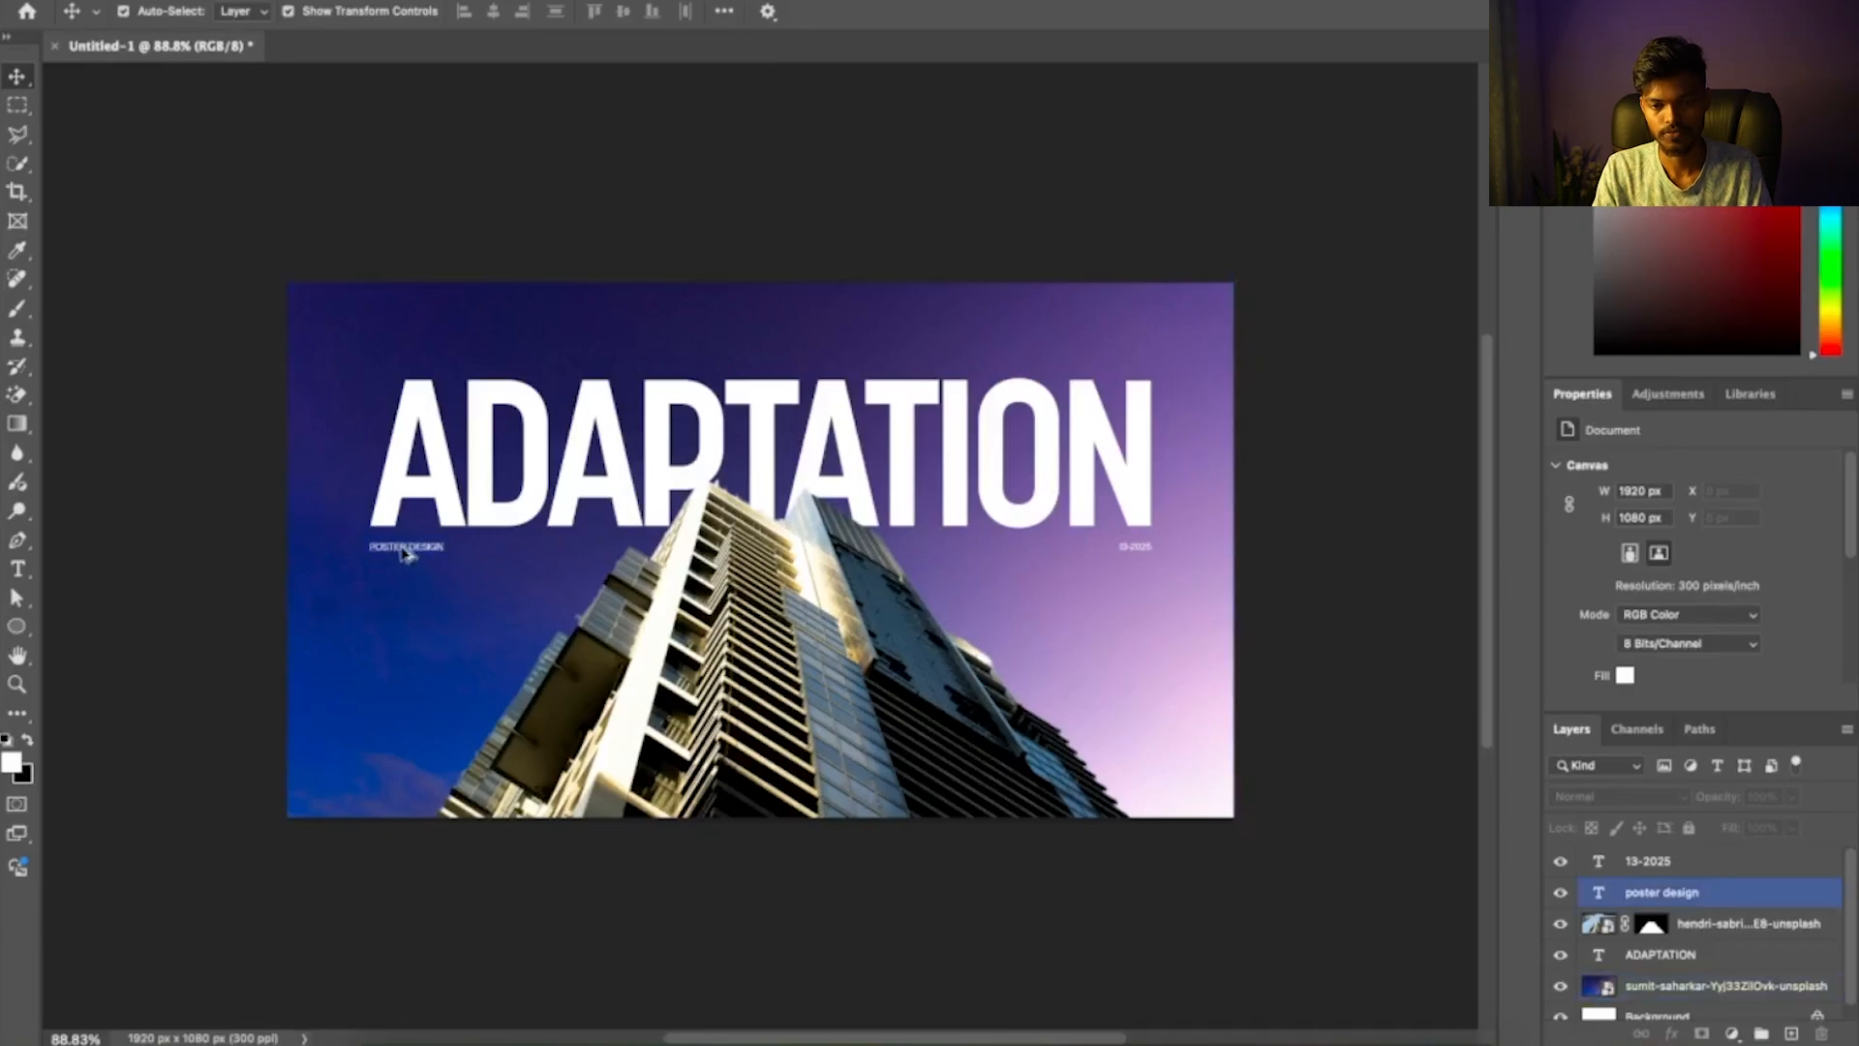
pyautogui.moveTo(405, 554); pyautogui.dragTo(794, 733)
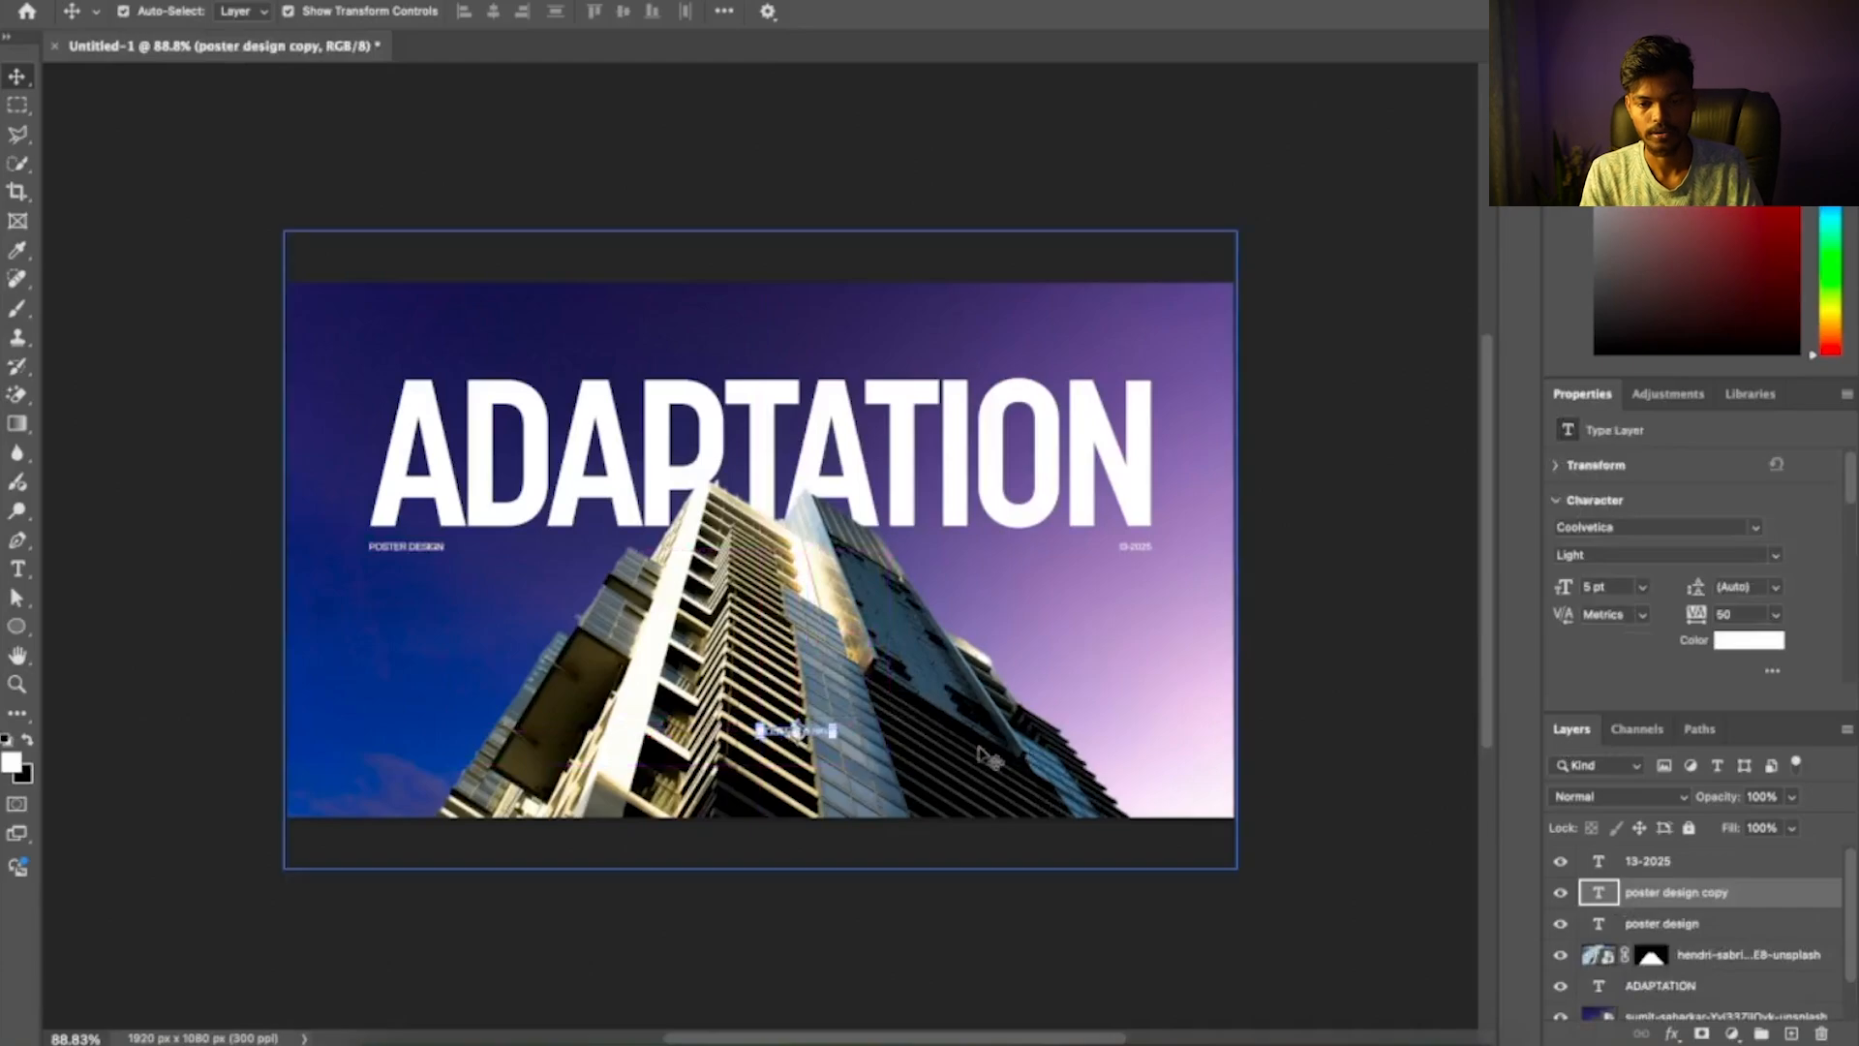
pyautogui.click(895, 794)
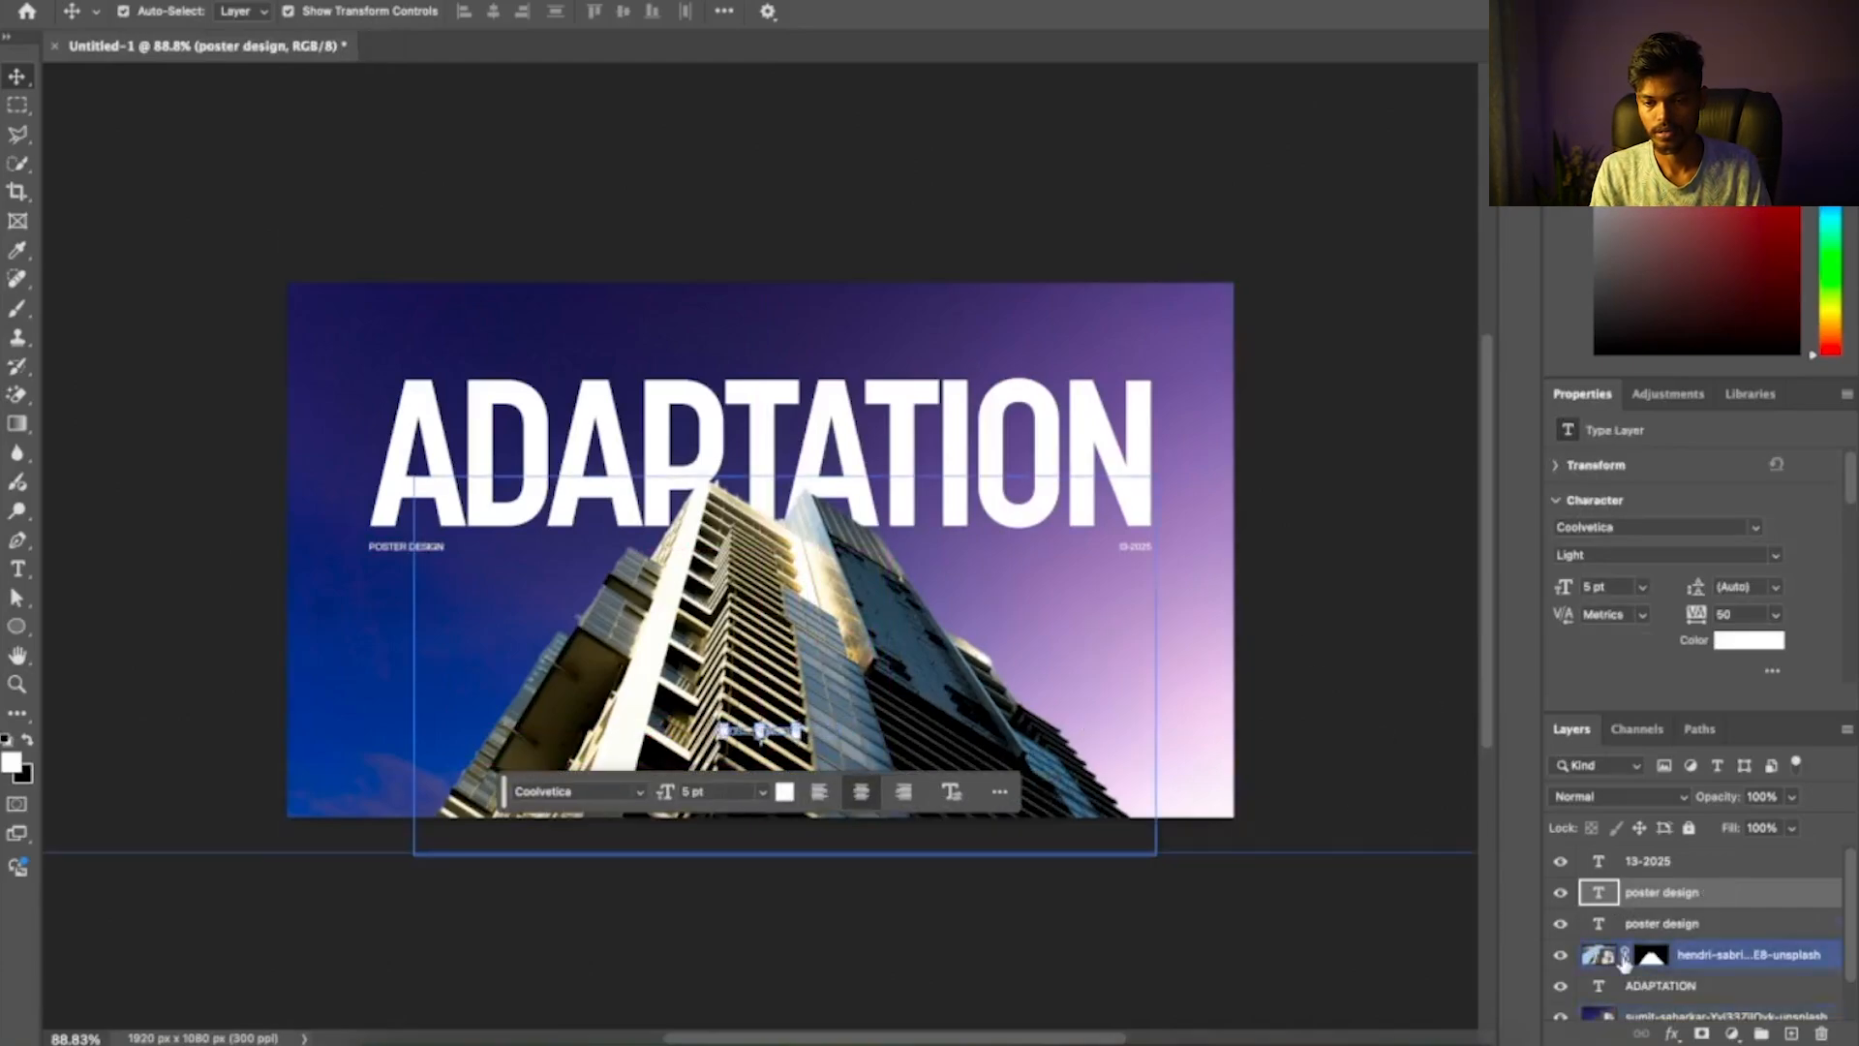
# Align the POSTER DESIGN copy with the Background layer so it sits horizontally centred on the canvas
pyautogui.scroll(-2, 1646, 968)
pyautogui.click(1643, 1008)
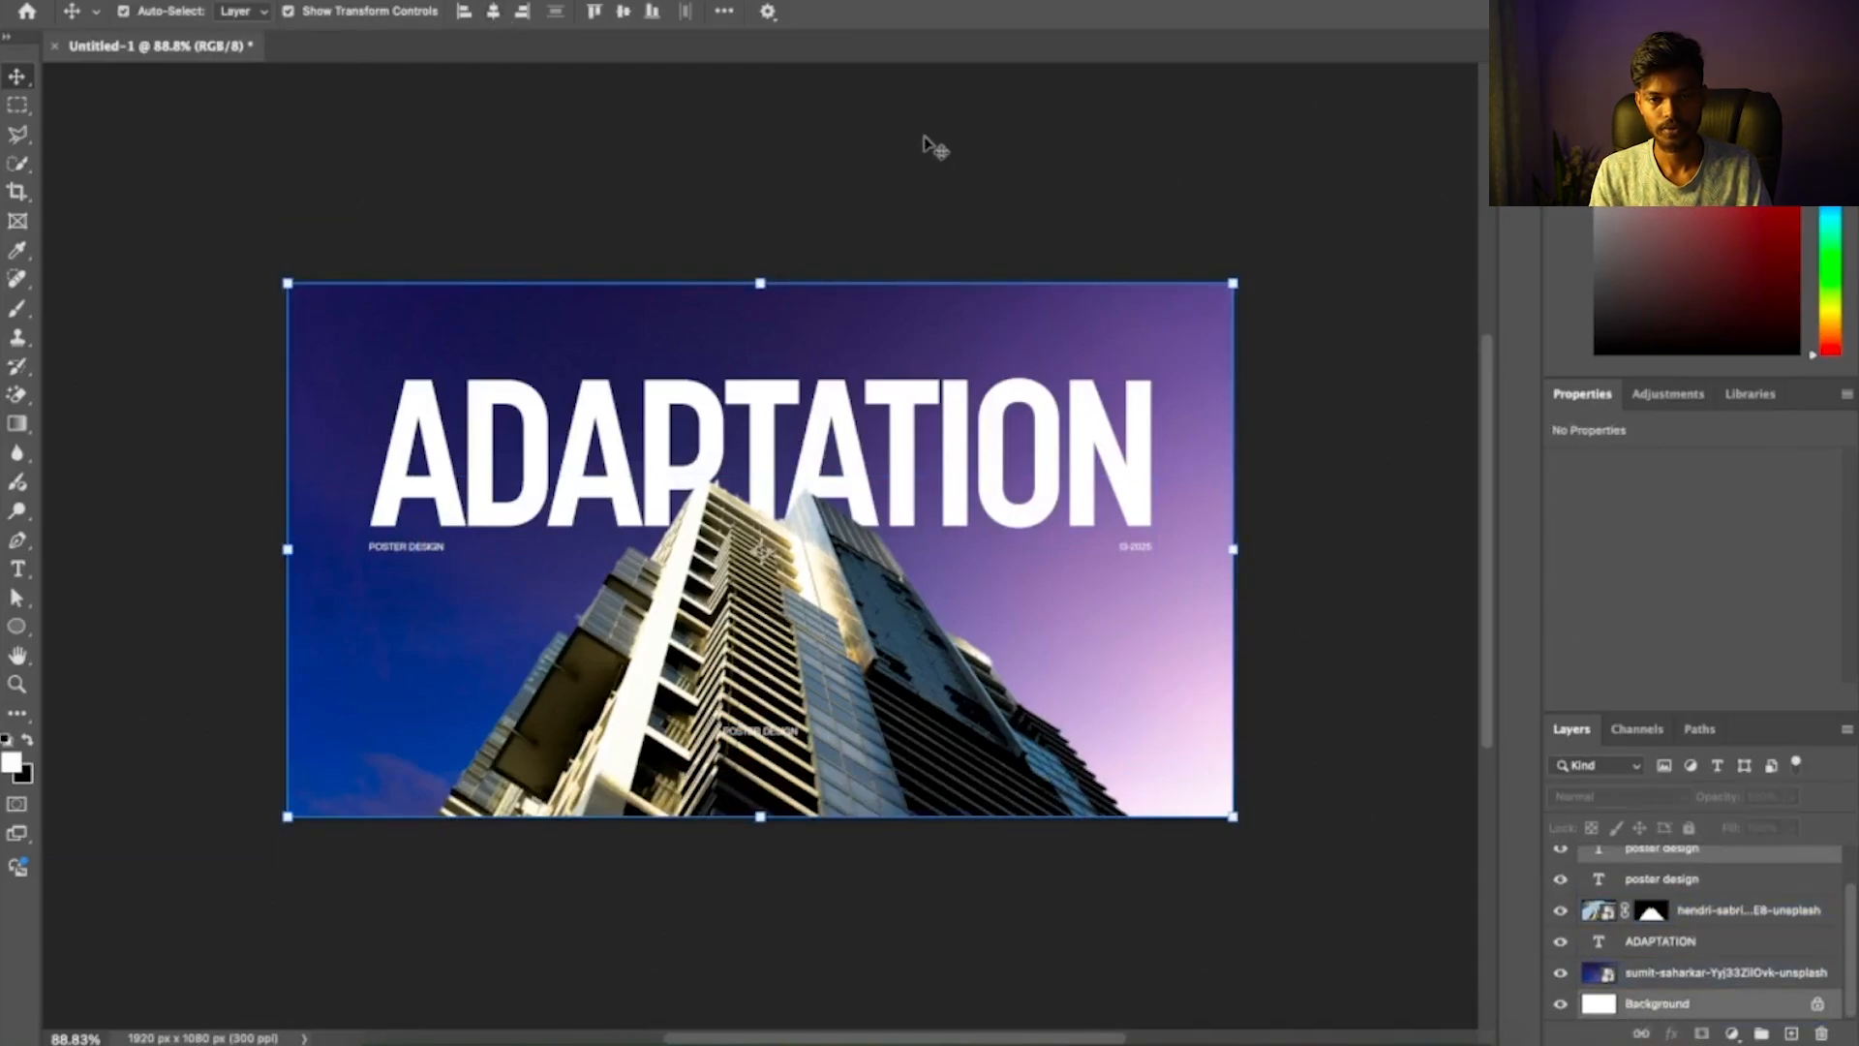
pyautogui.click(950, 182)
# Delete the POSTER DESIGN copy from the lower part of the building
pyautogui.click(793, 735)
pyautogui.click(789, 735)
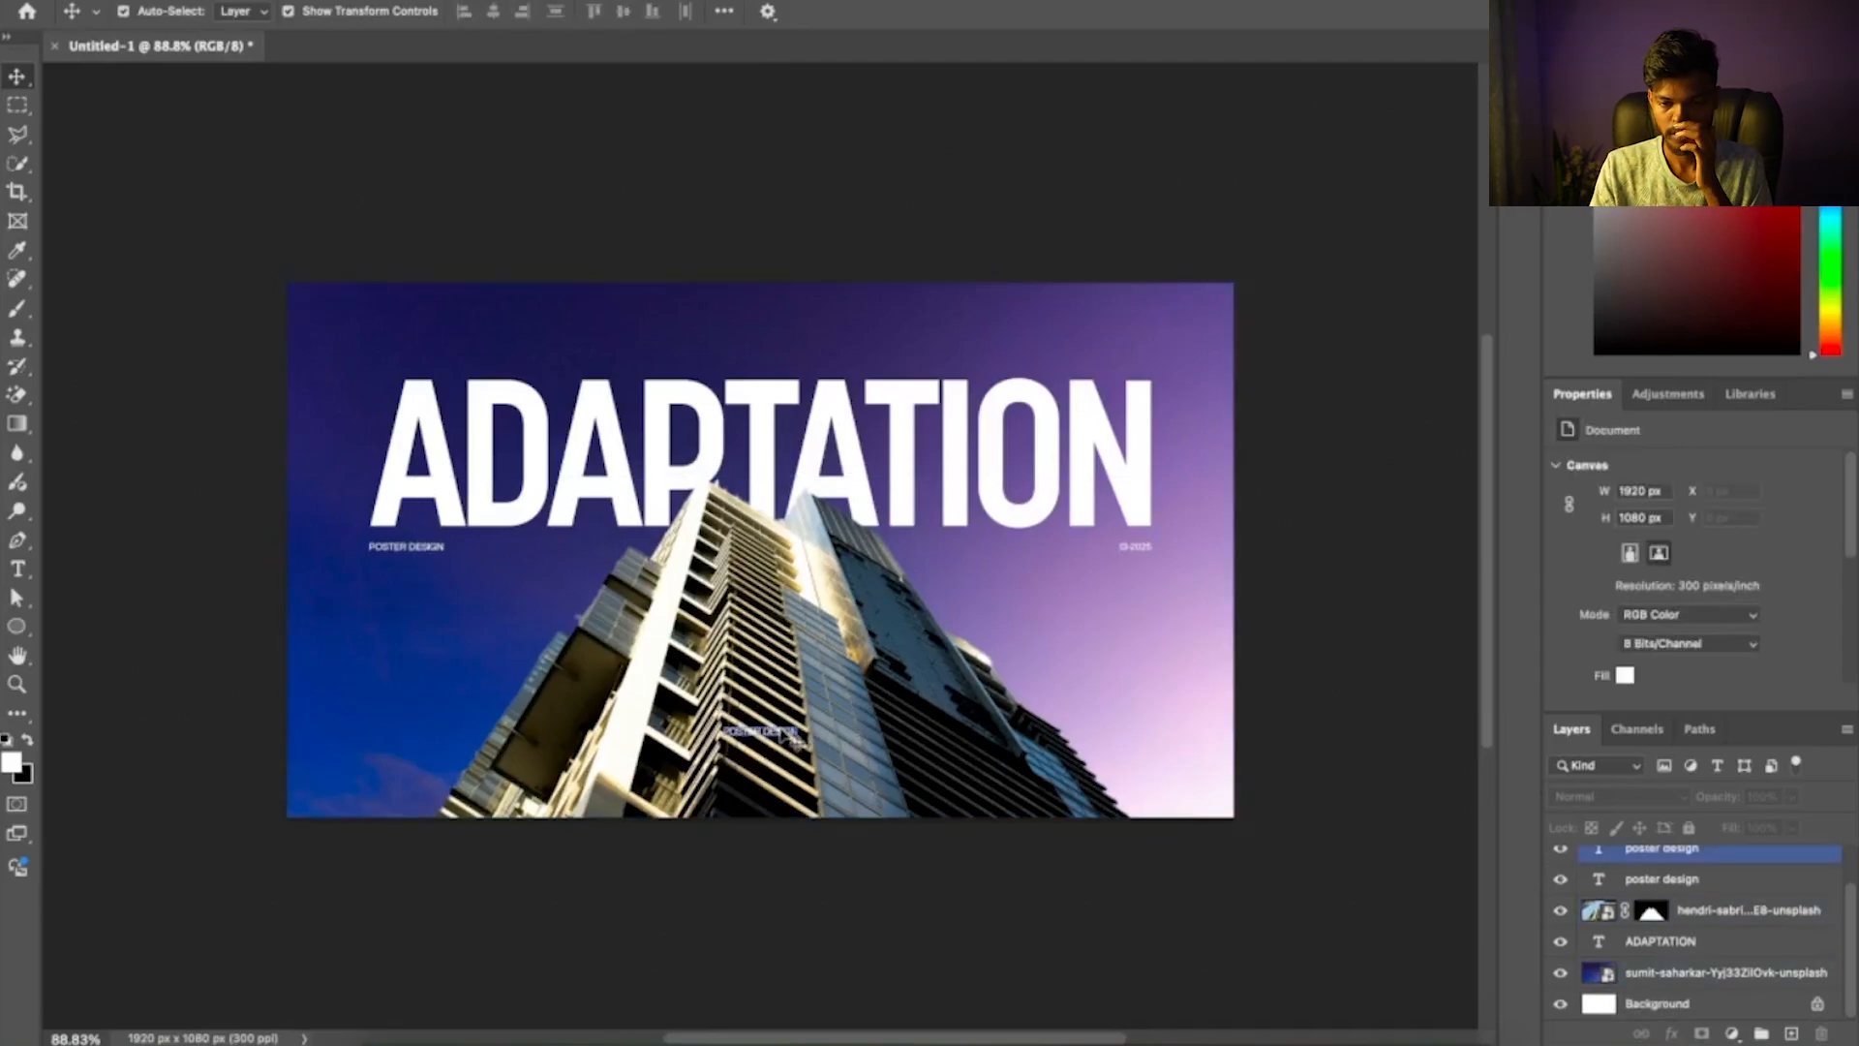
pyautogui.press('Delete')
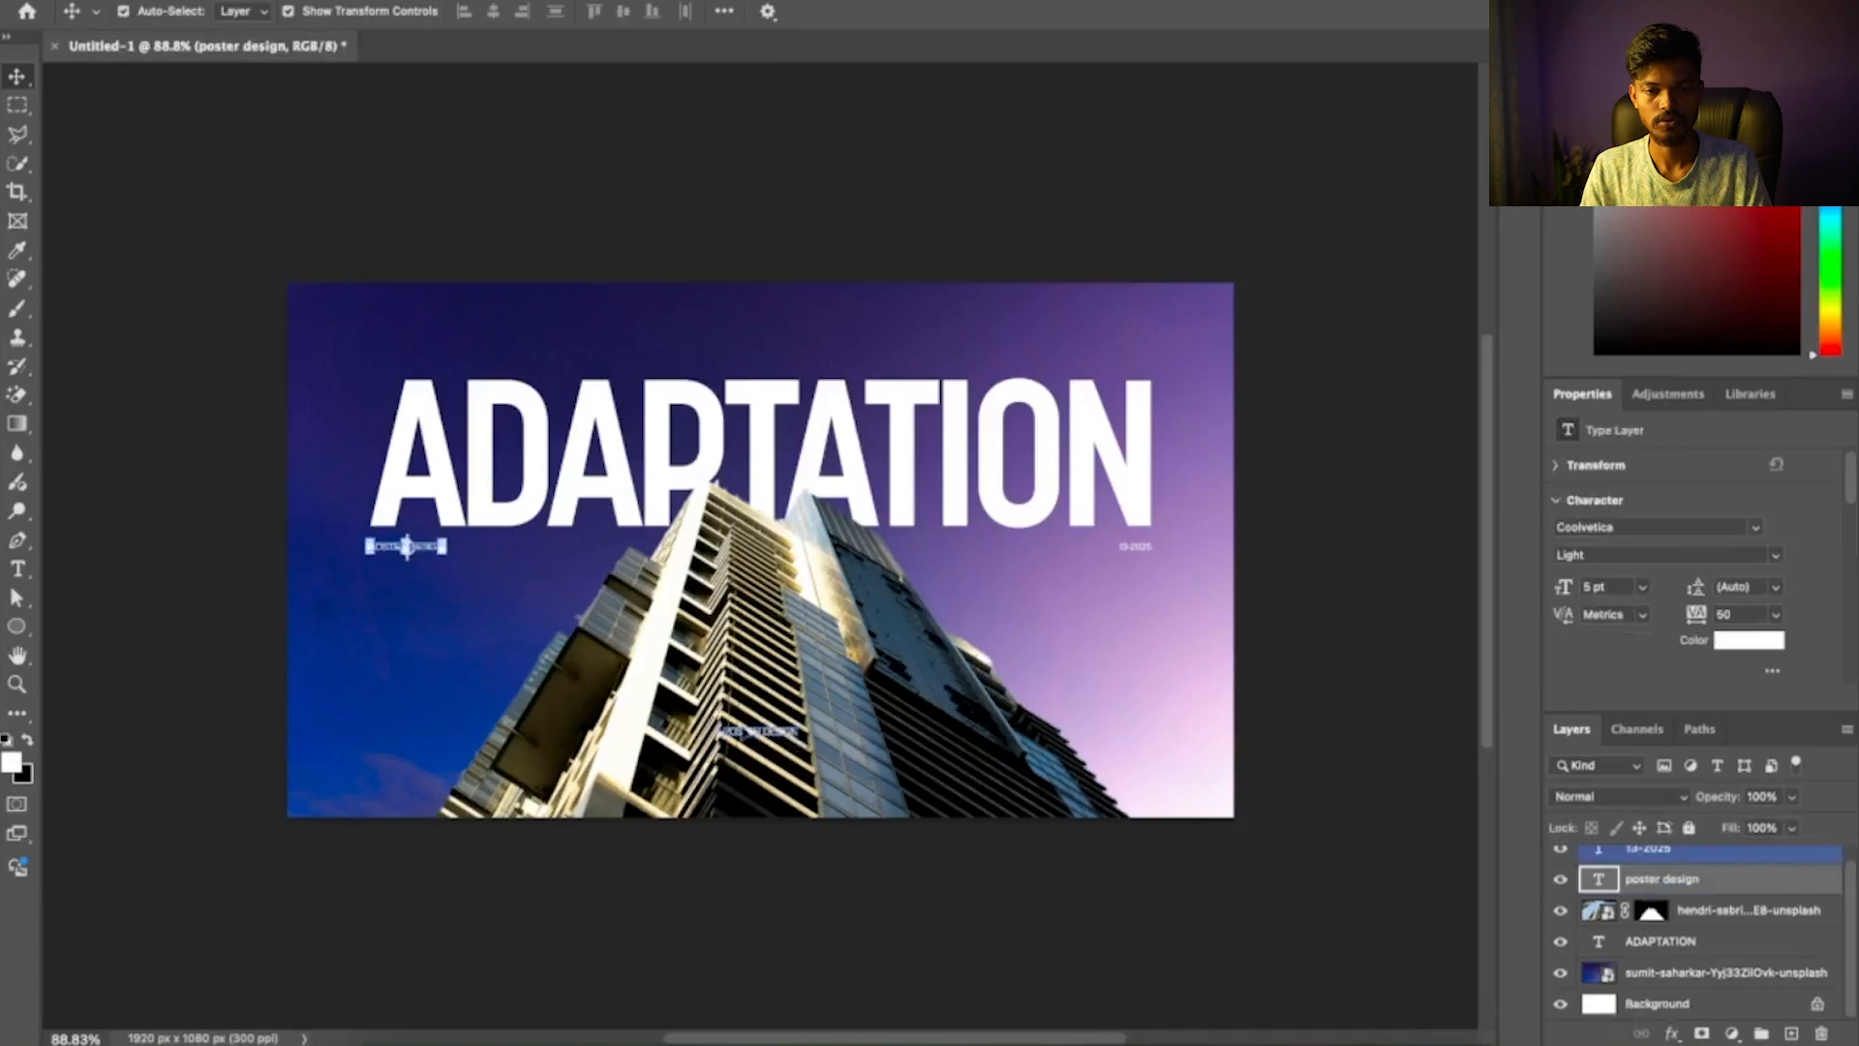
# Add a lorem ipsum placeholder paragraph in a text box across the building, as wide as the ADAPTATION title
pyautogui.press('t')
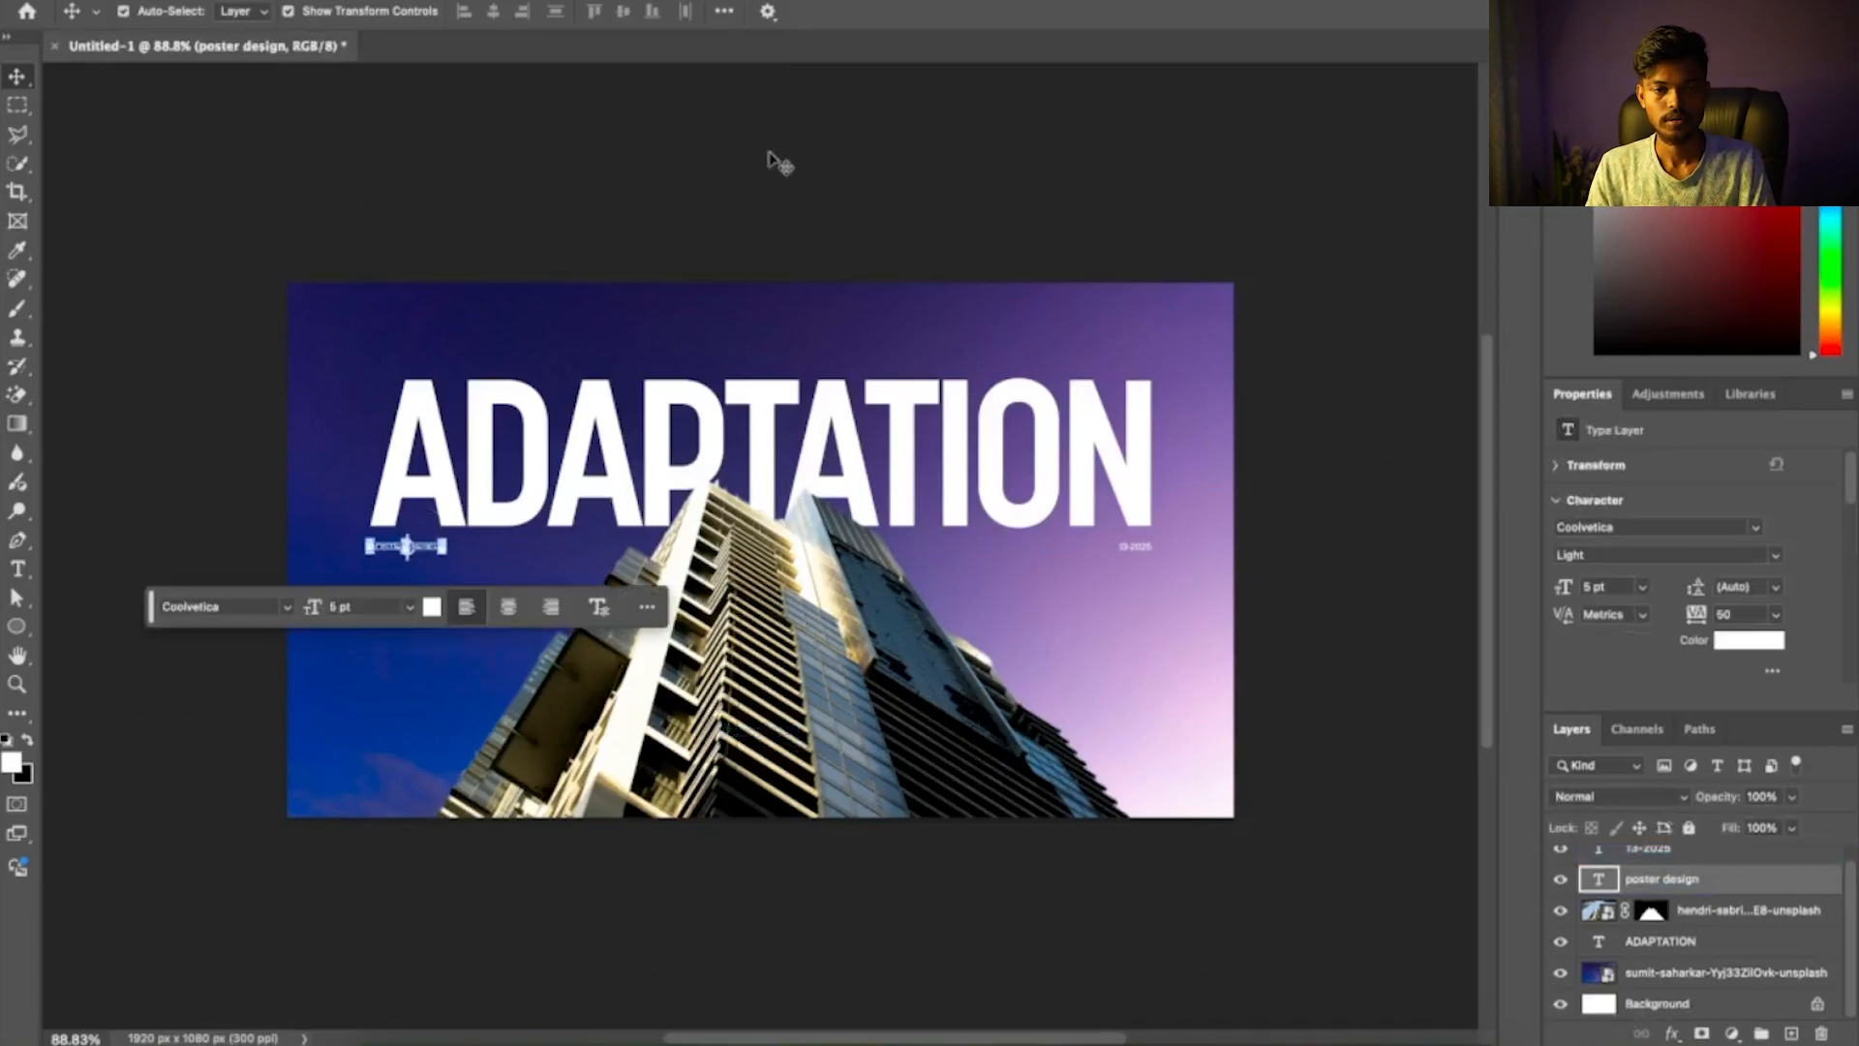
pyautogui.press('v')
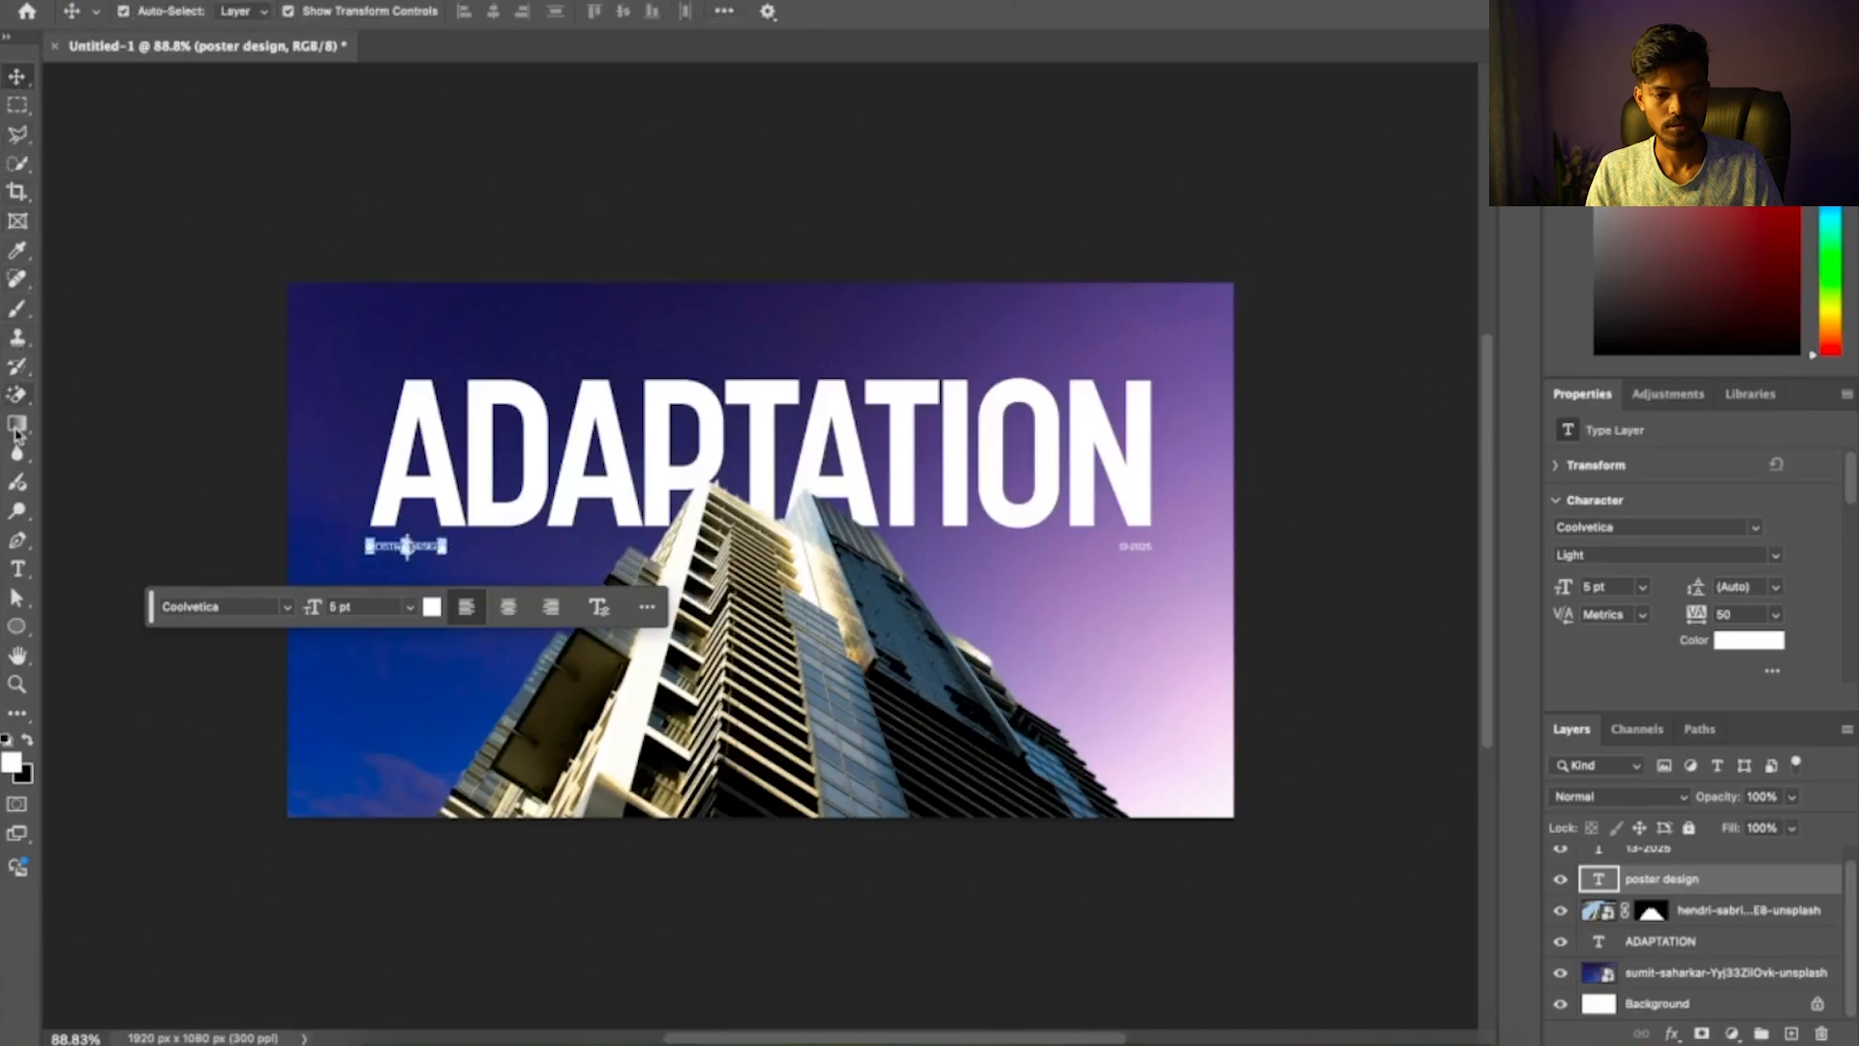
pyautogui.click(18, 570)
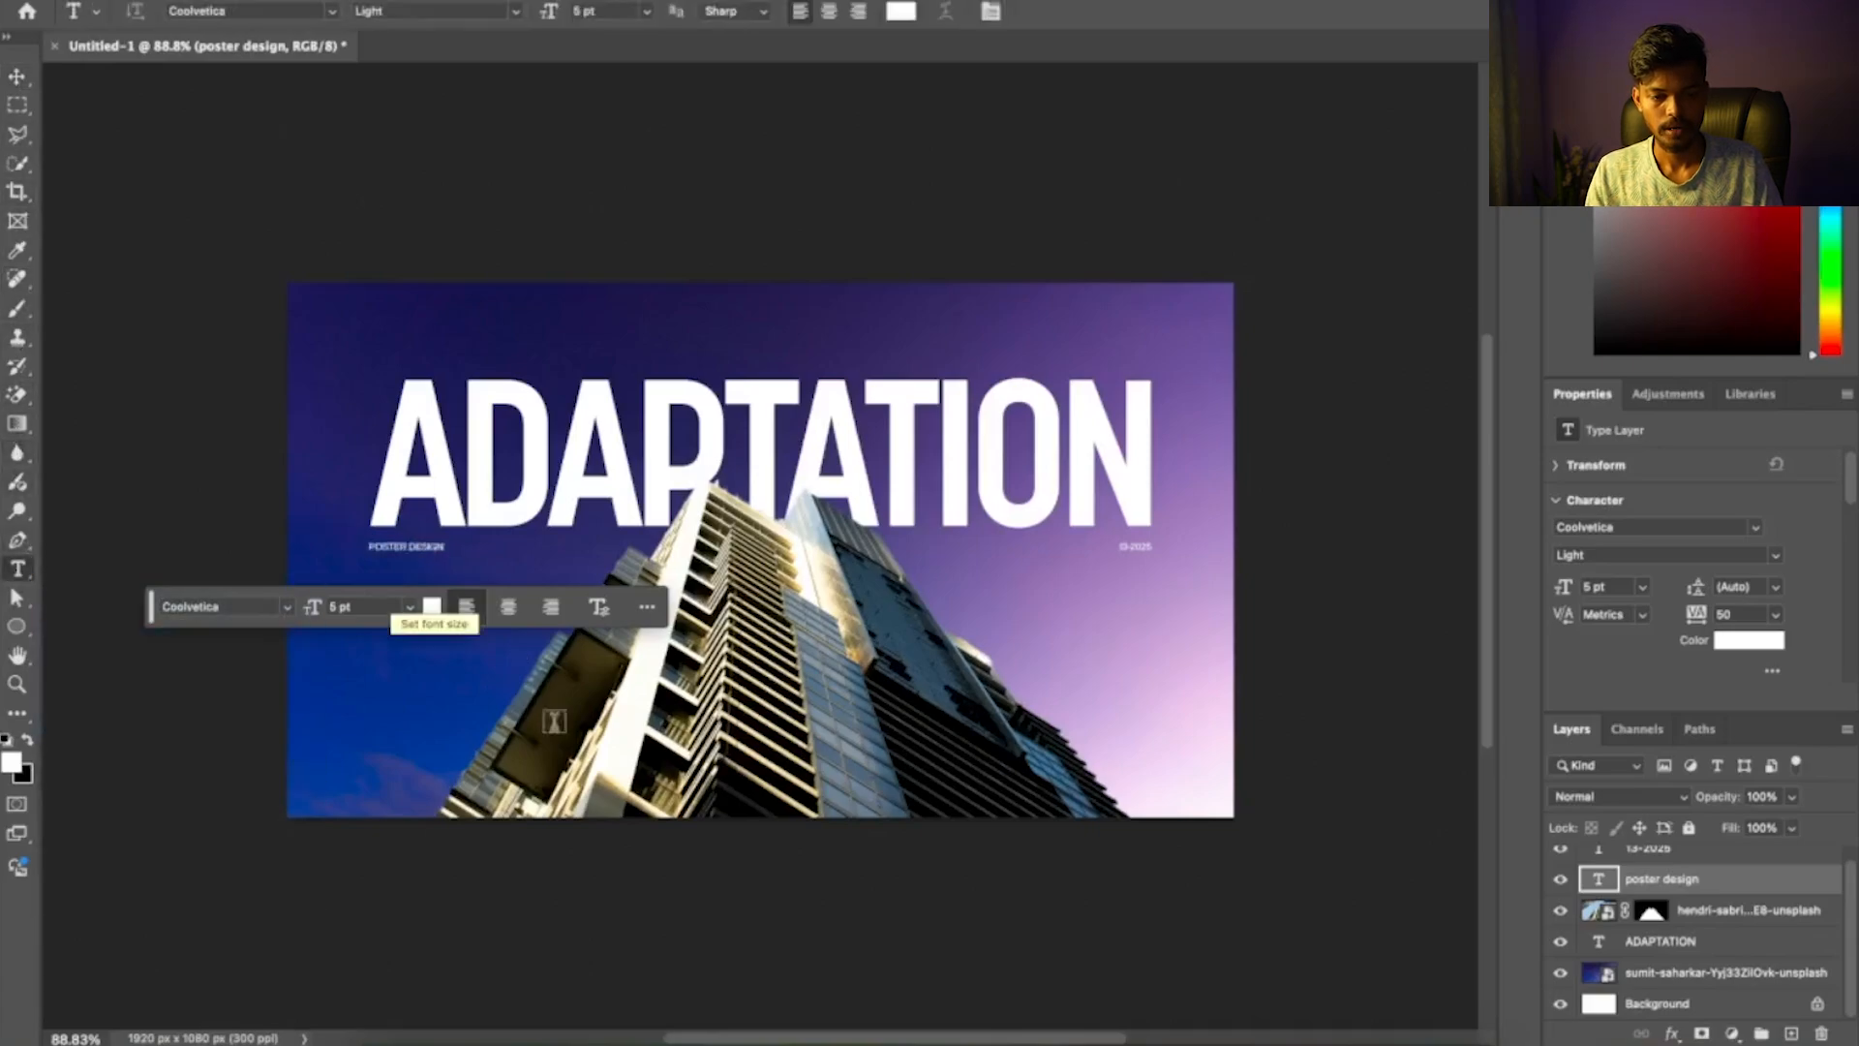
pyautogui.moveTo(155, 611); pyautogui.dragTo(61, 1031)
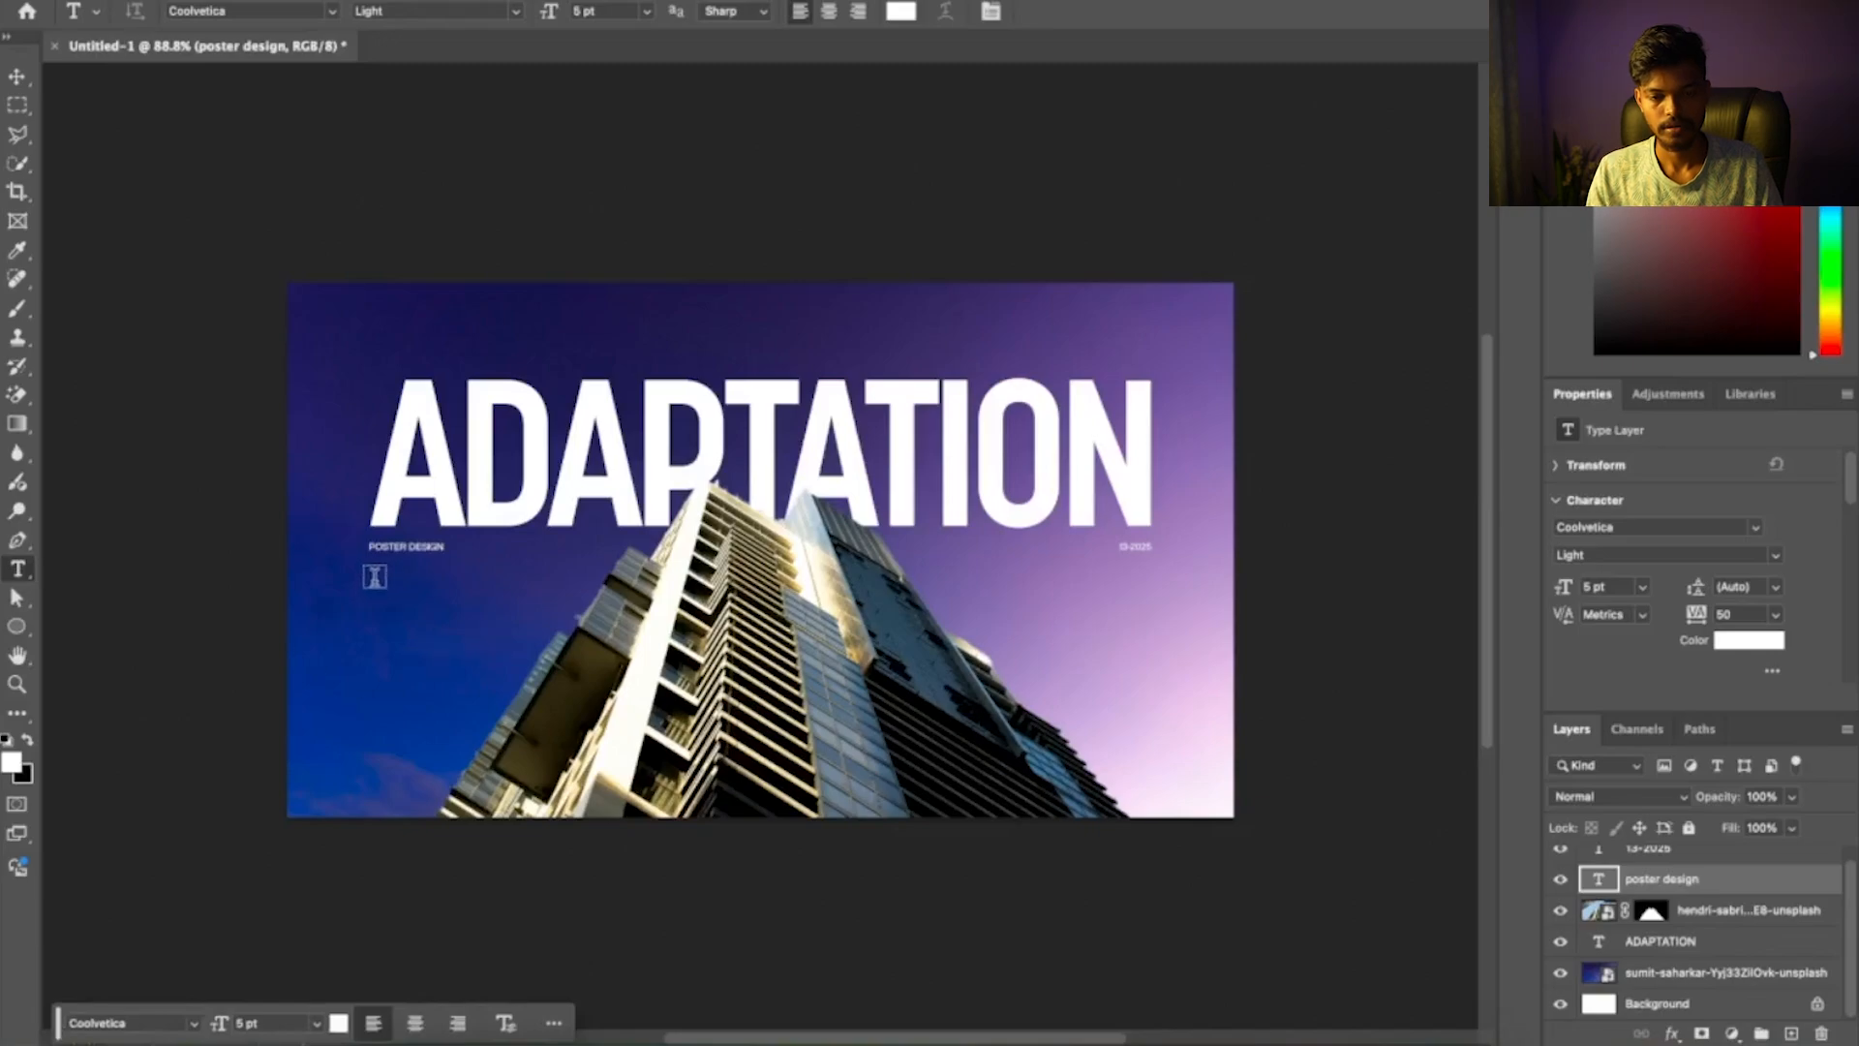
pyautogui.moveTo(369, 656); pyautogui.dragTo(616, 804)
pyautogui.moveTo(967, 766); pyautogui.dragTo(1152, 735)
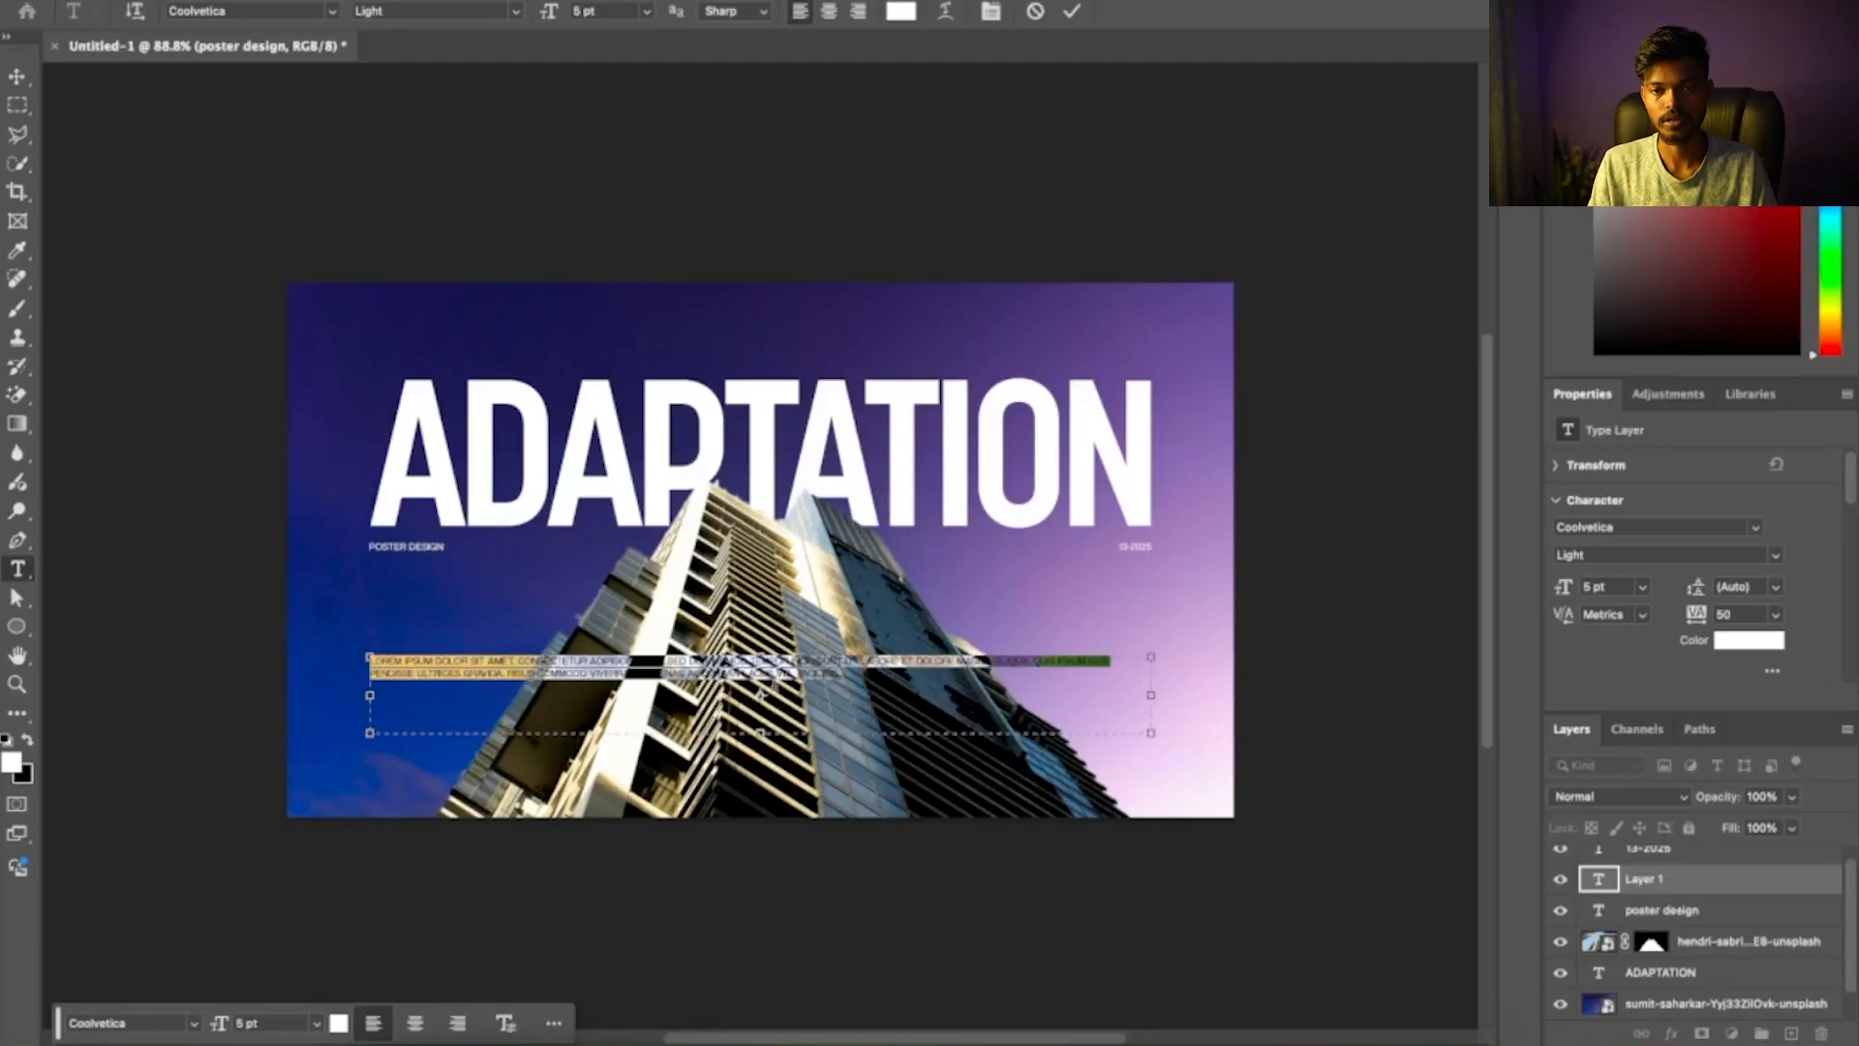
pyautogui.click(1073, 13)
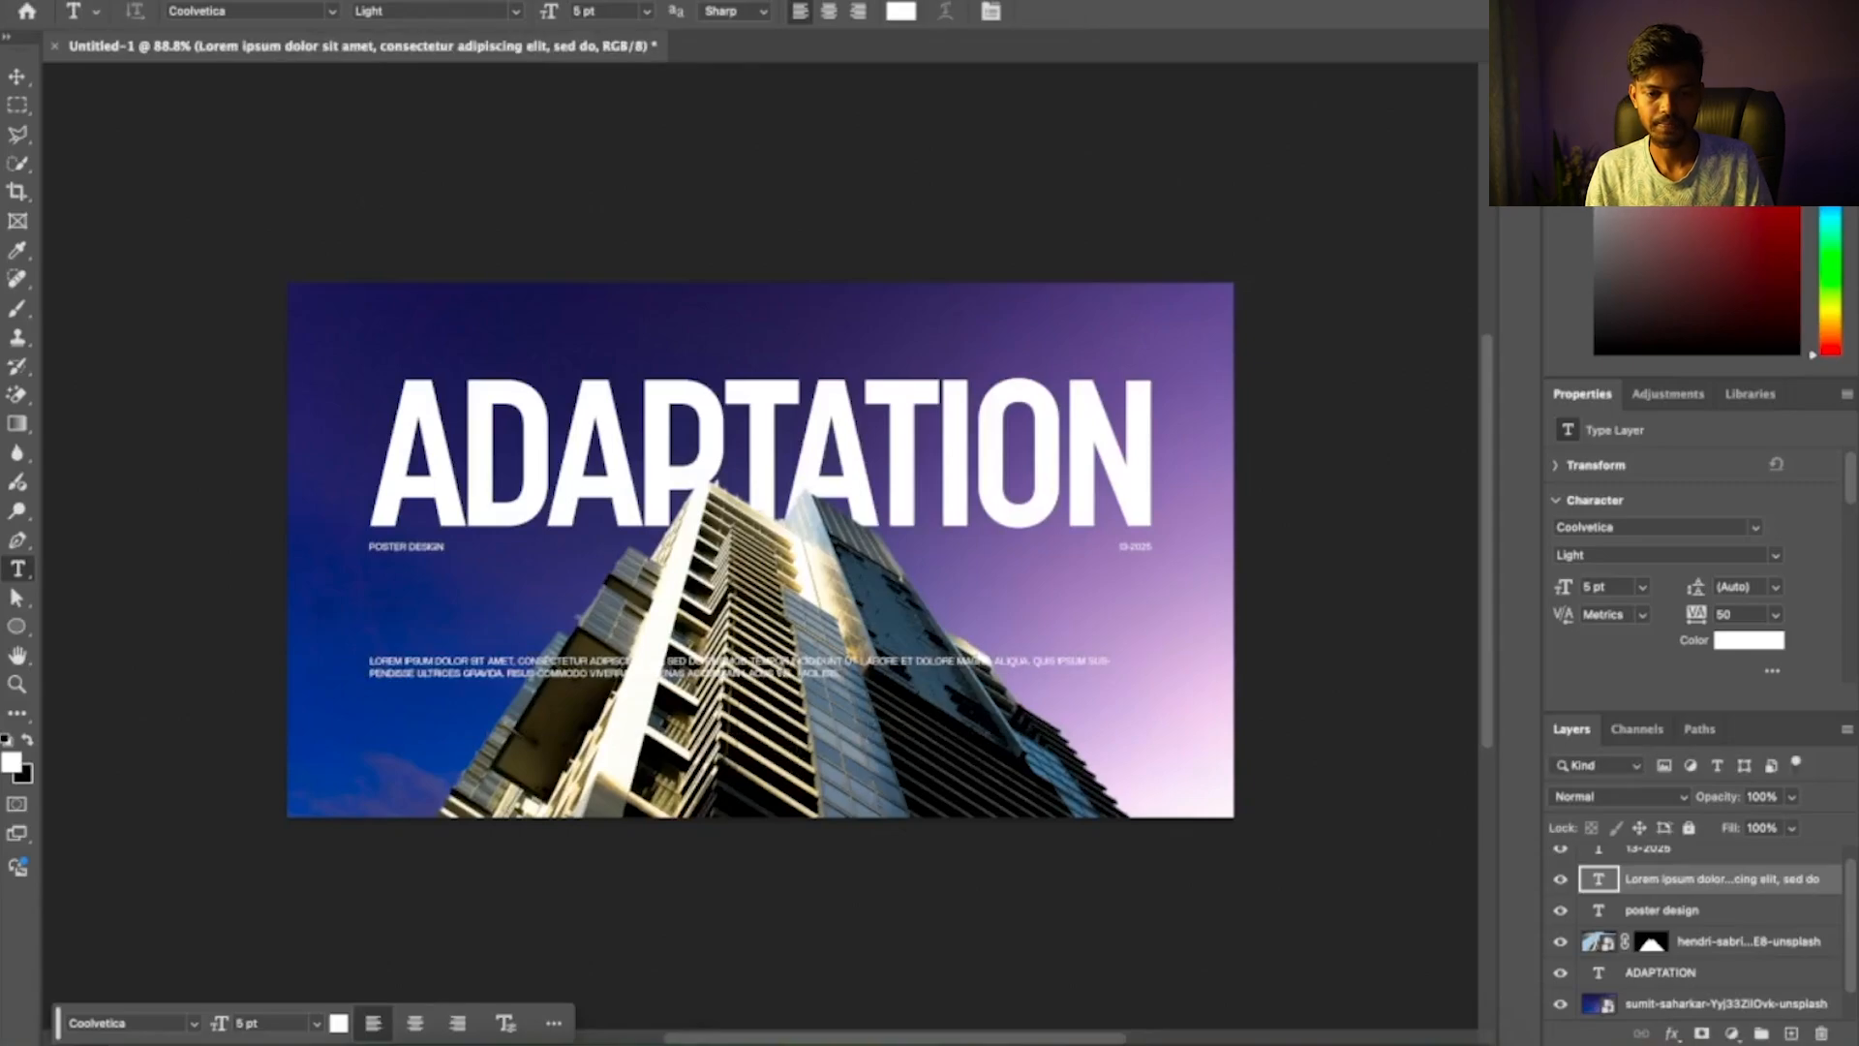
# Justify the lorem ipsum paragraph with its last line centred
pyautogui.press('v')
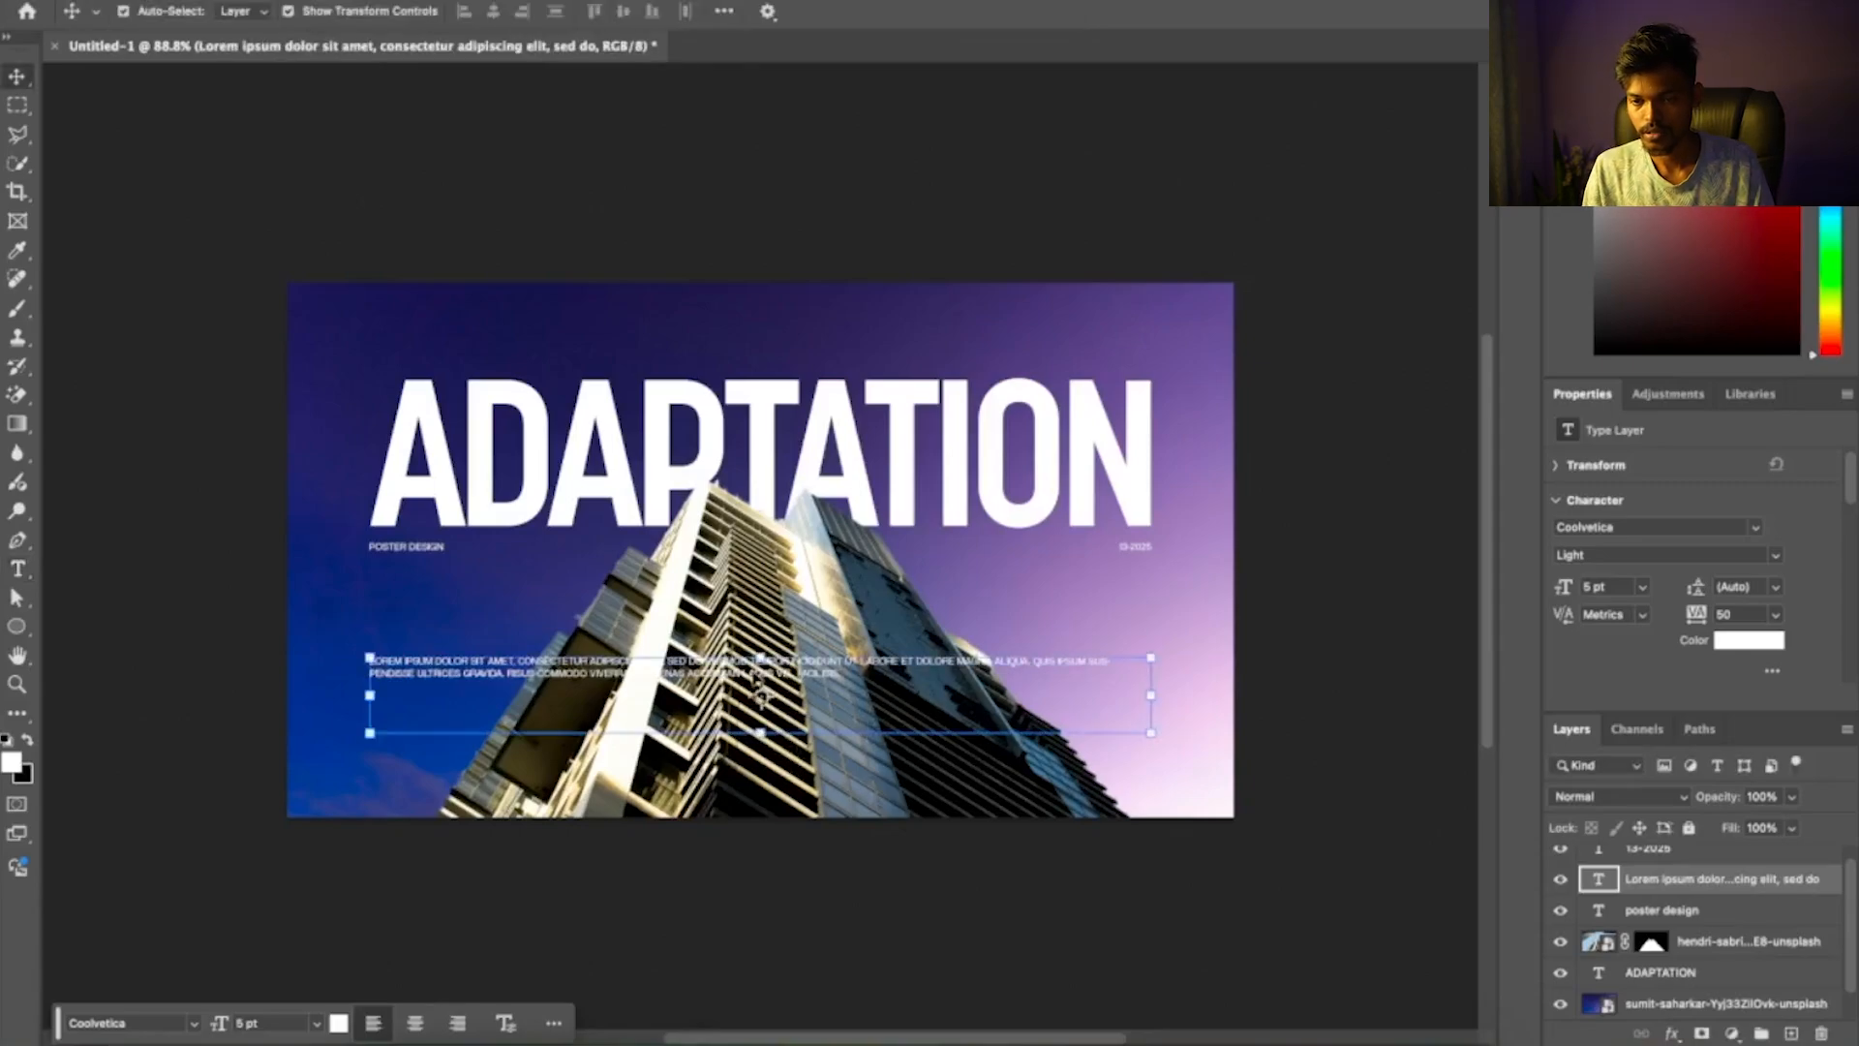
pyautogui.scroll(-3, 1612, 648)
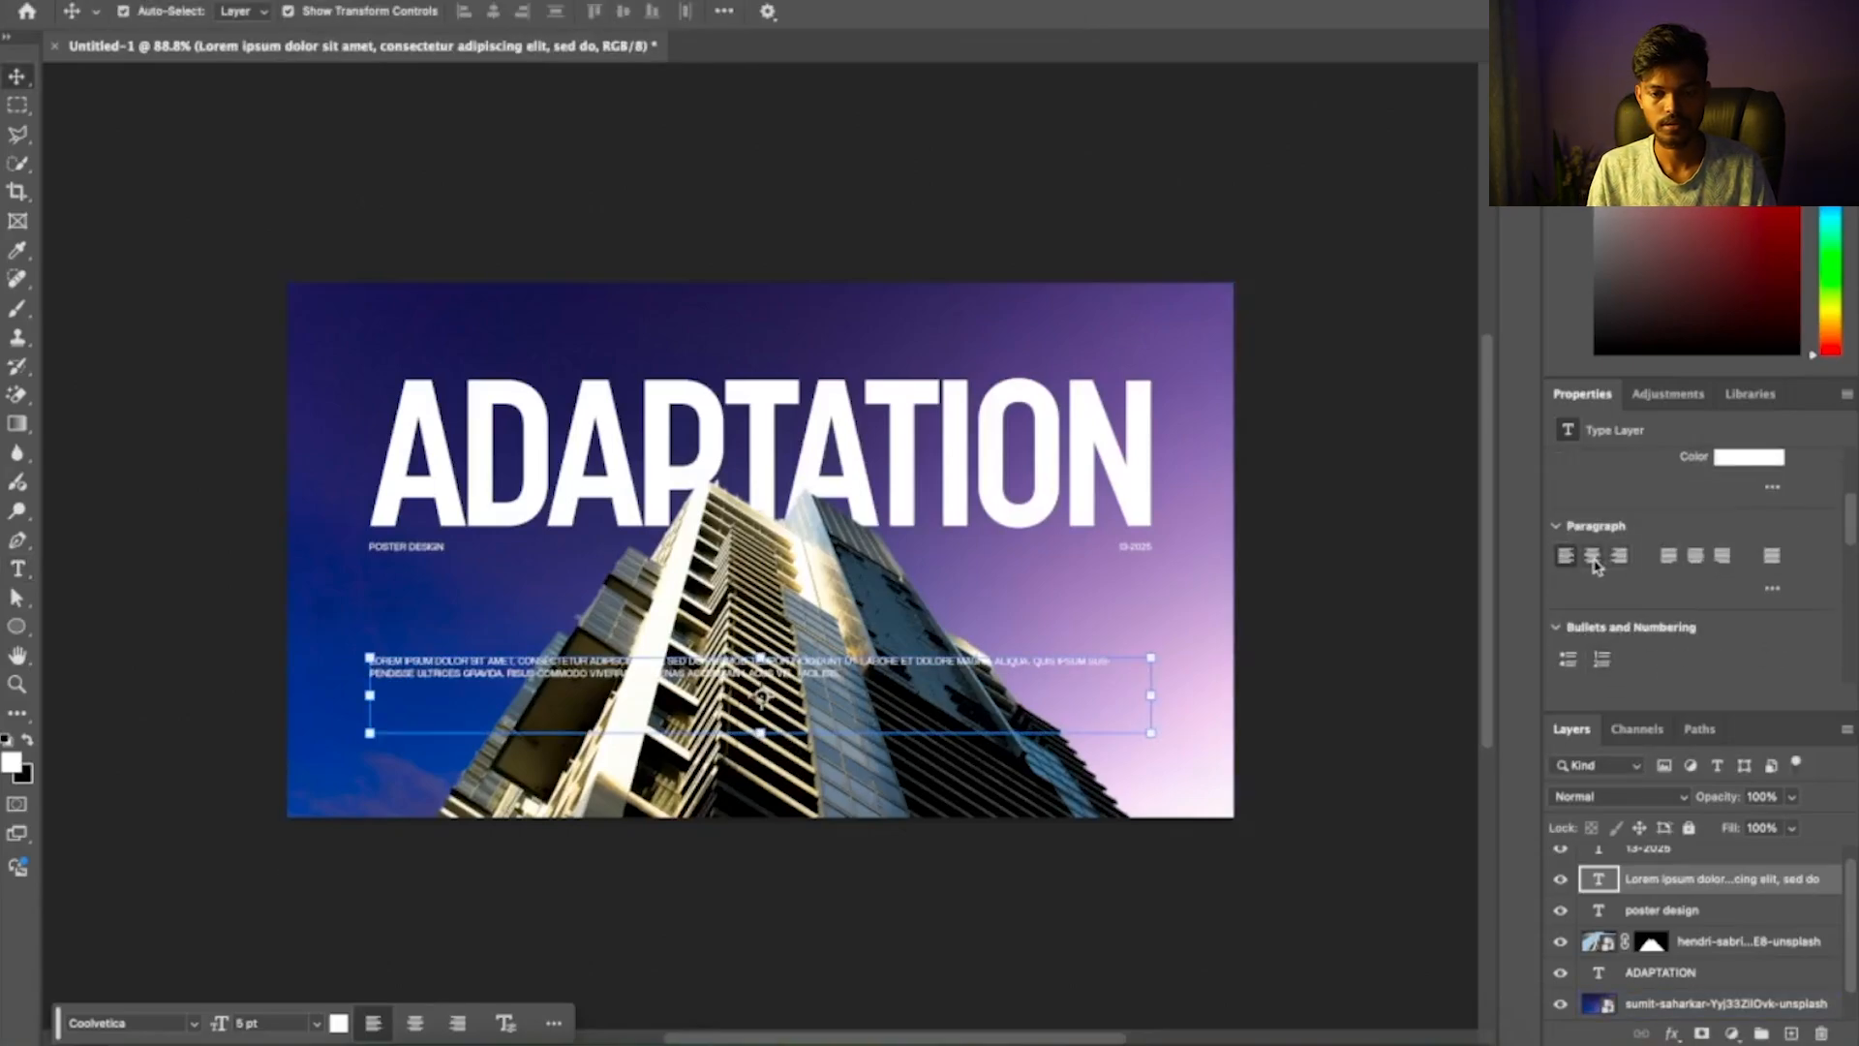
pyautogui.click(1592, 557)
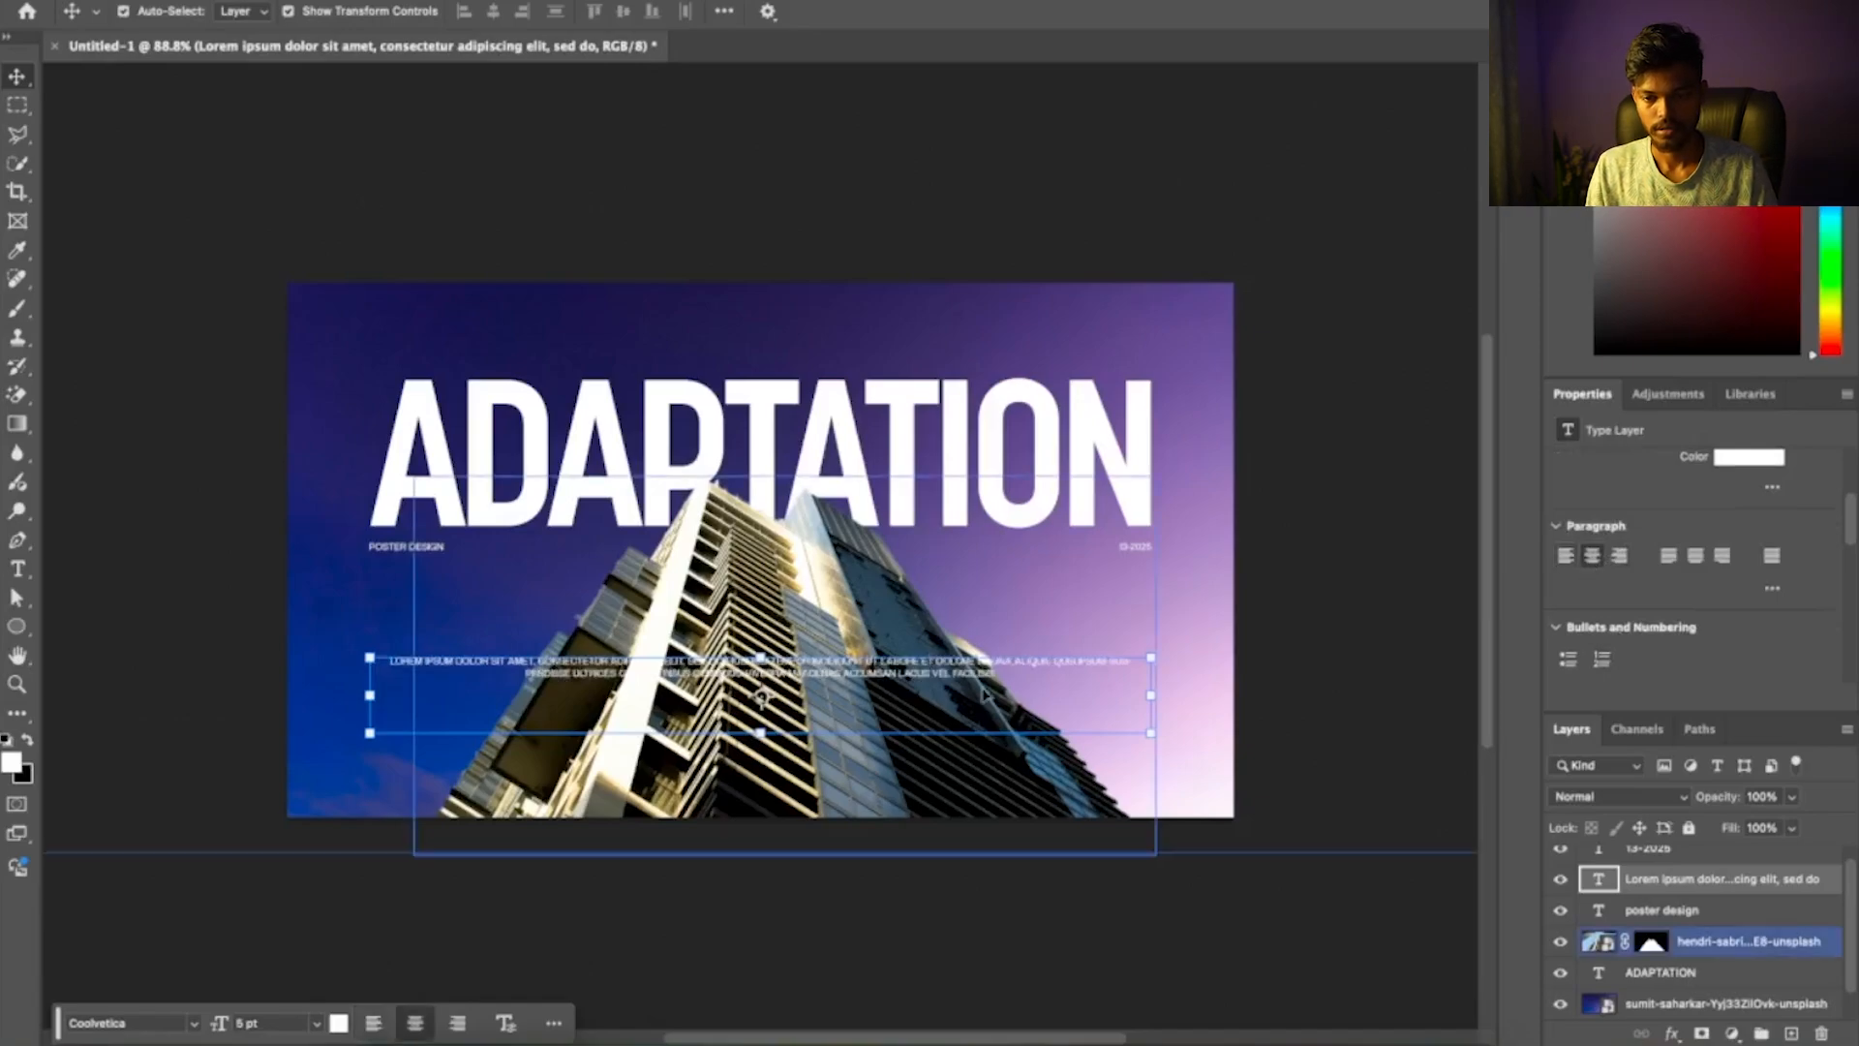
pyautogui.scroll(2, 1677, 506)
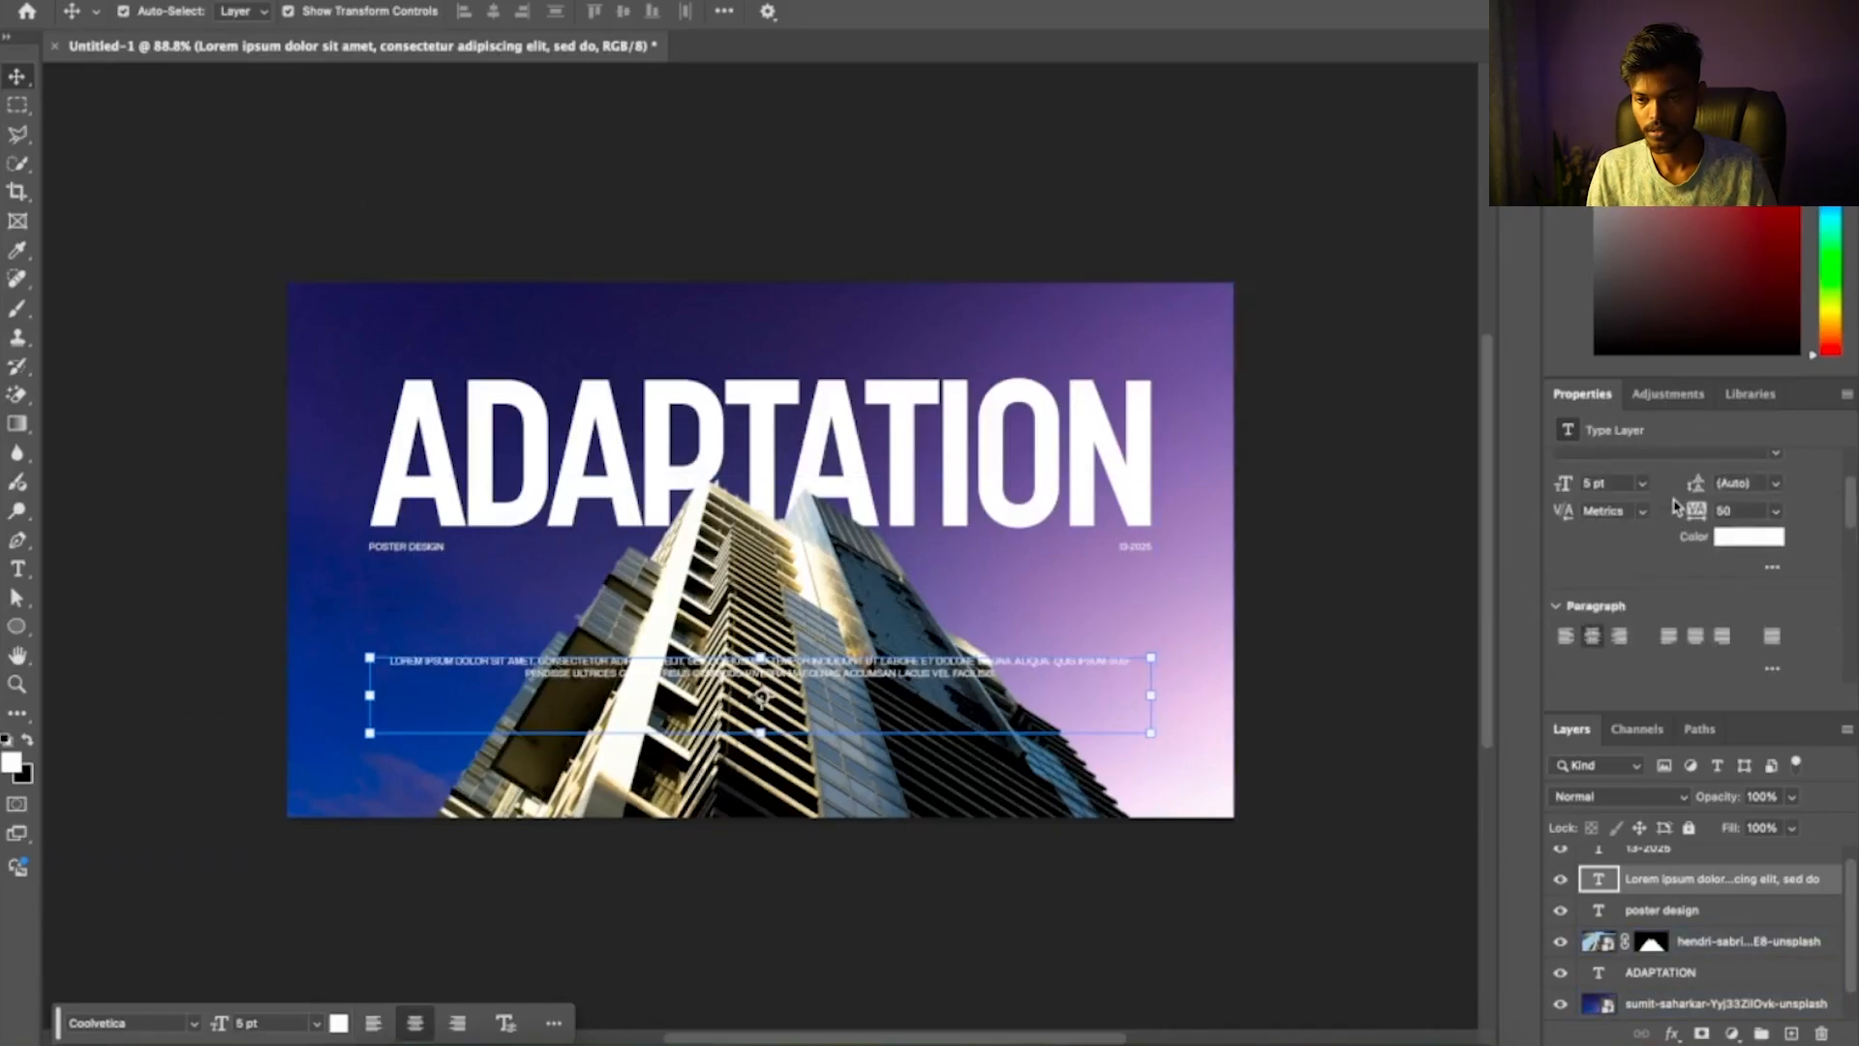
pyautogui.click(1696, 640)
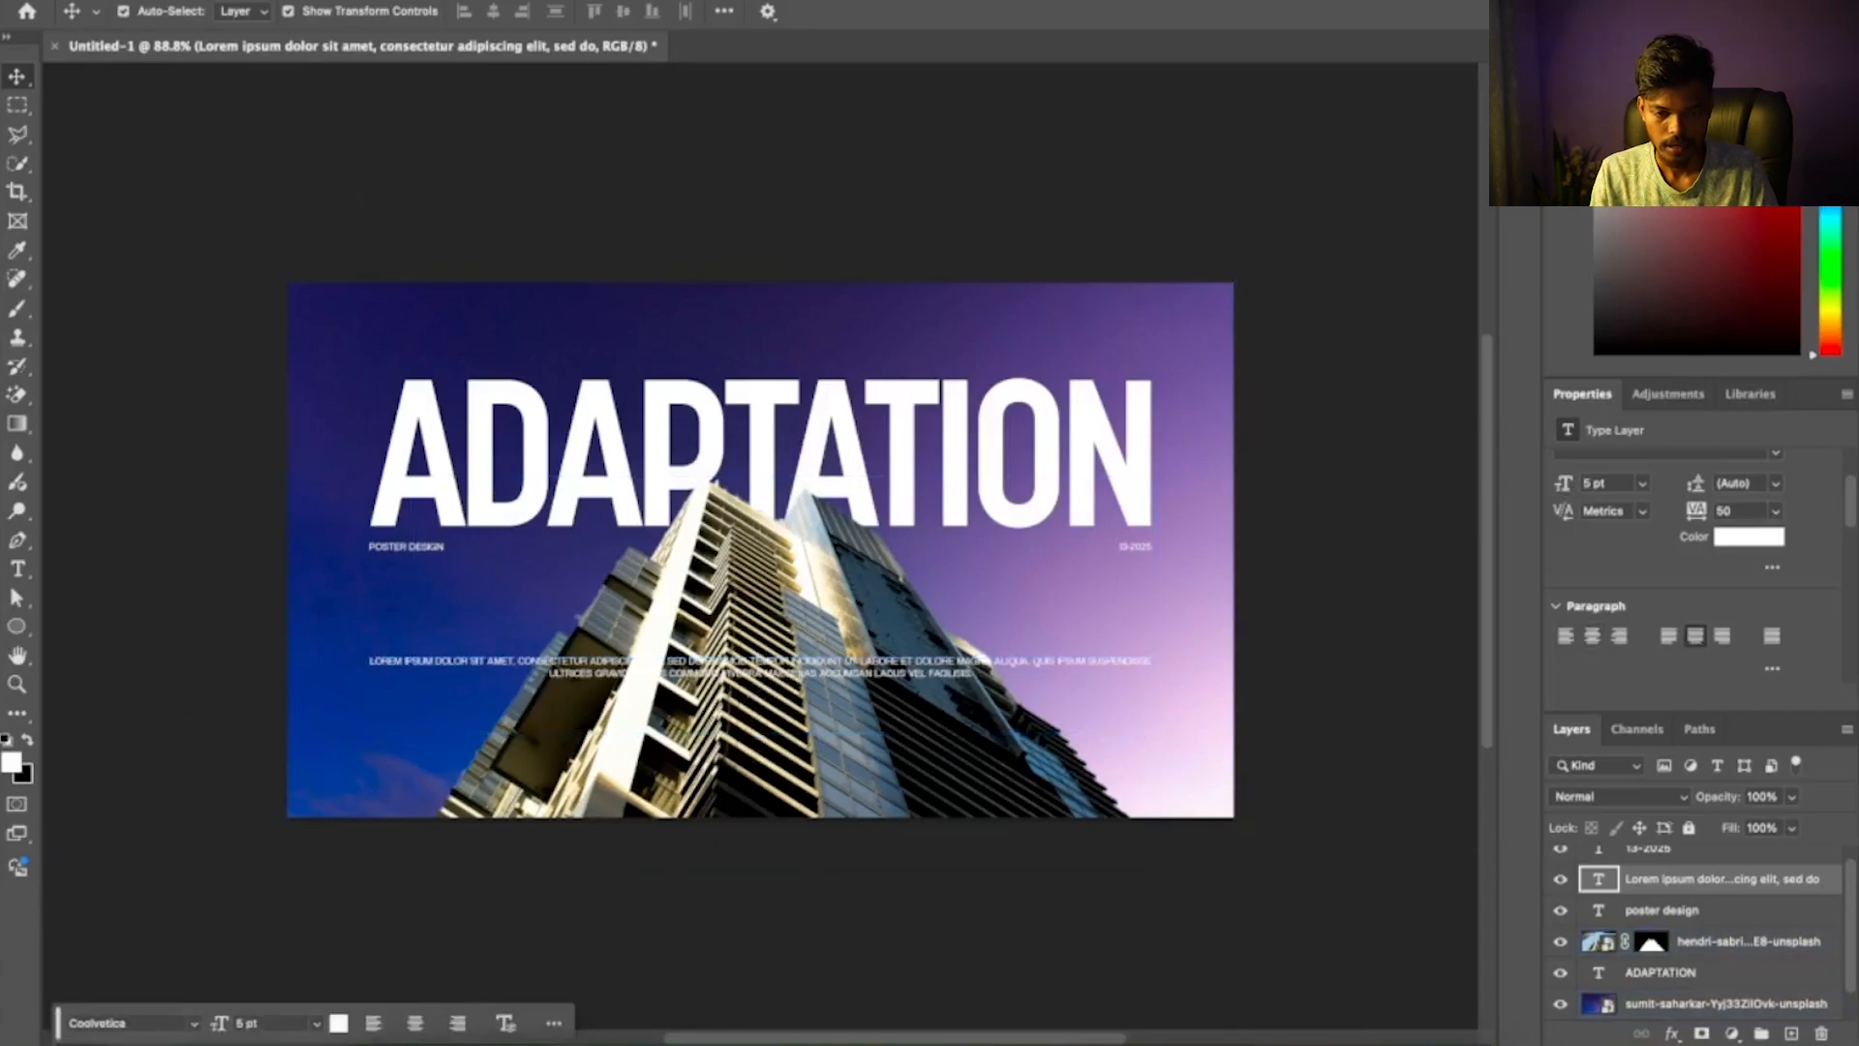
# Shorten the lorem ipsum text box's height so it just fits its two lines of text
pyautogui.doubleClick(763, 696)
pyautogui.click(760, 741)
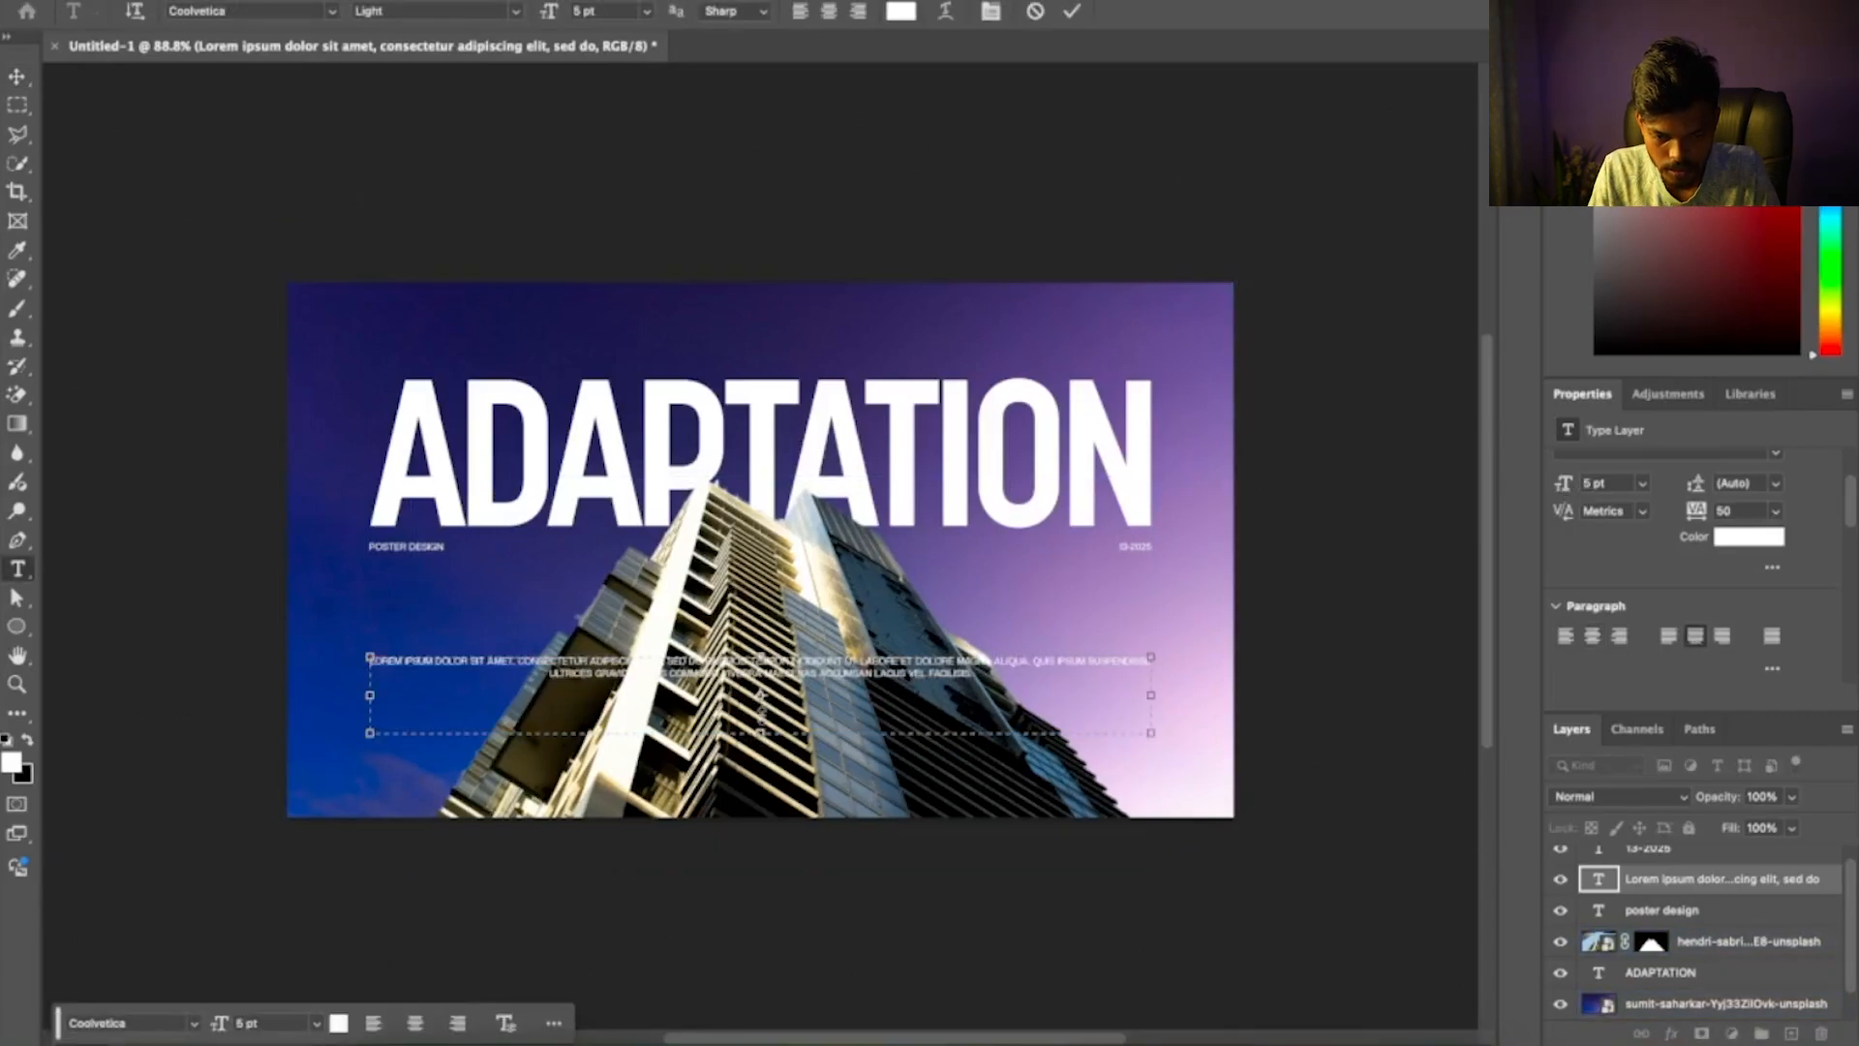
pyautogui.moveTo(760, 733); pyautogui.dragTo(758, 678)
# Try to trim the closing words of the lorem ipsum paragraph's second line
pyautogui.press('BackSpace')
pyautogui.press('BackSpace')
pyautogui.press('BackSpace')
pyautogui.press('BackSpace')
pyautogui.press('BackSpace')
pyautogui.press('BackSpace')
pyautogui.press('BackSpace')
pyautogui.press('BackSpace')
pyautogui.press('BackSpace')
pyautogui.press('BackSpace')
pyautogui.press('BackSpace')
pyautogui.press('BackSpace')
pyautogui.press('BackSpace')
pyautogui.press('BackSpace')
pyautogui.press('BackSpace')
pyautogui.press('BackSpace')
pyautogui.press('BackSpace')
pyautogui.press('BackSpace')
pyautogui.press('BackSpace')
pyautogui.press('BackSpace')
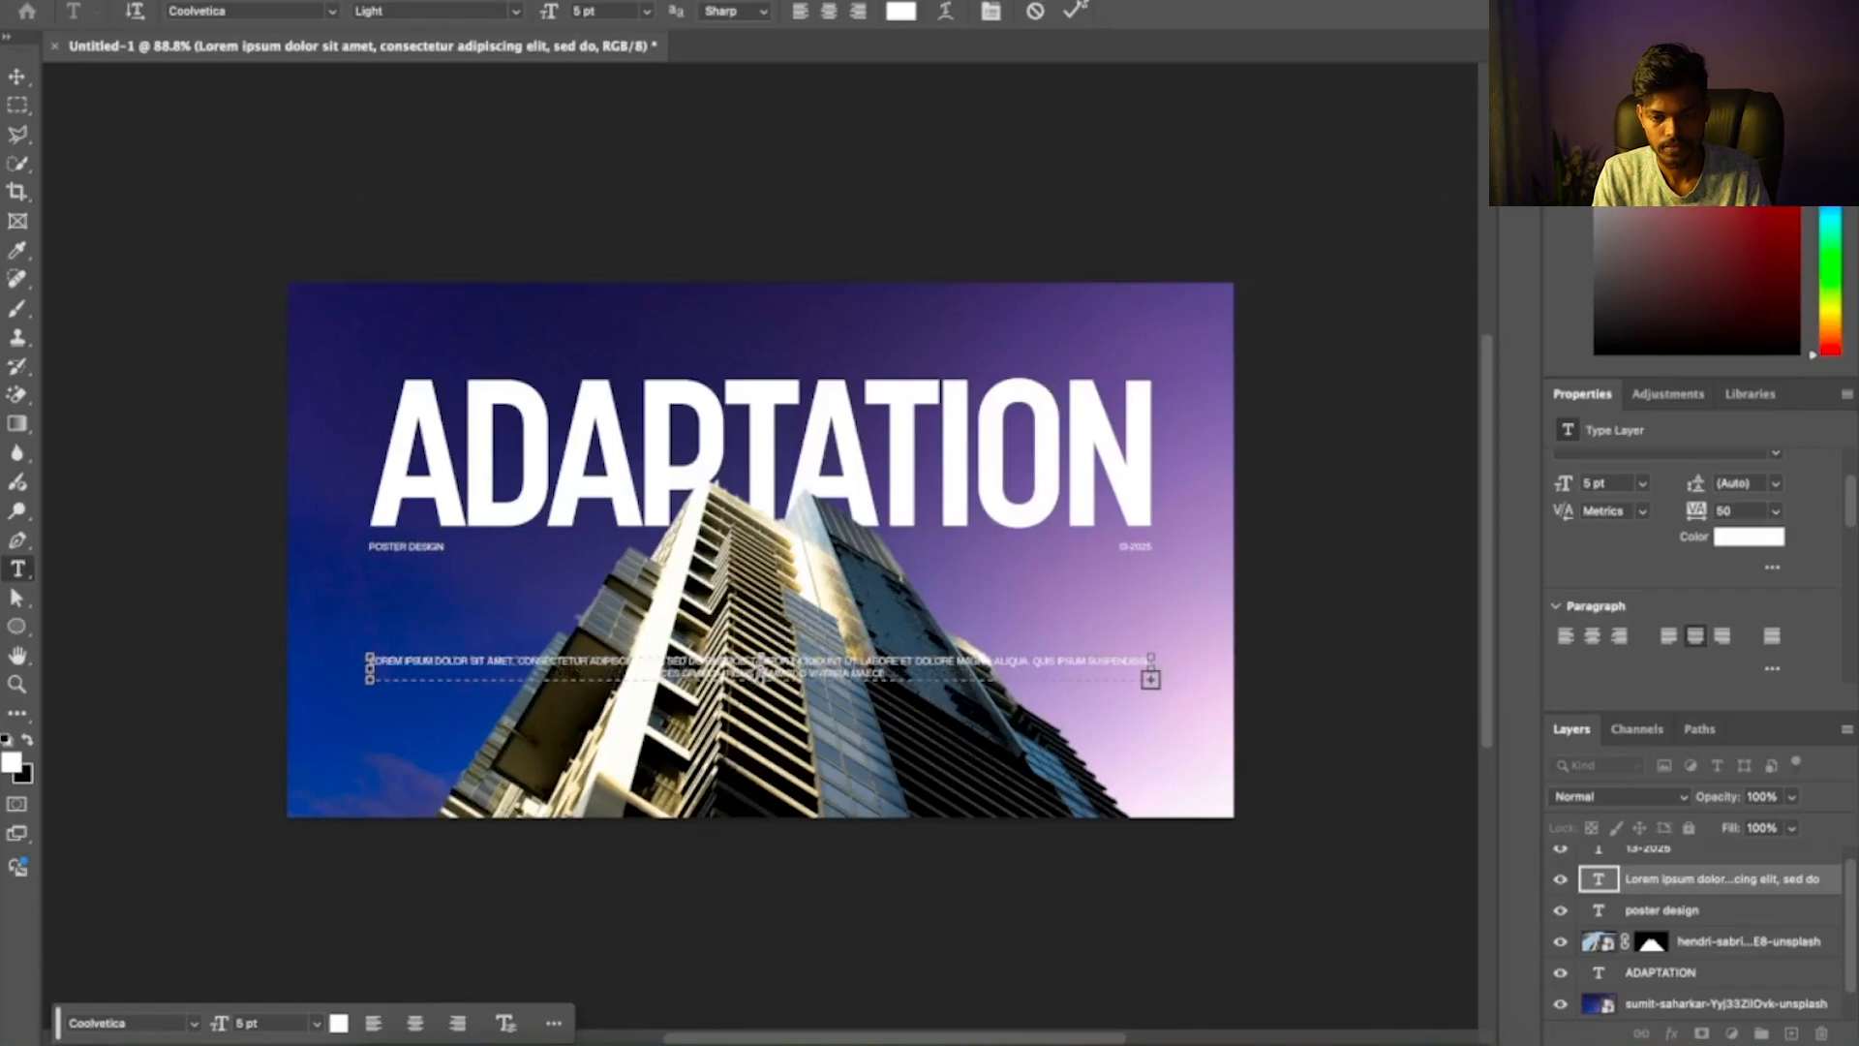
pyautogui.click(1074, 12)
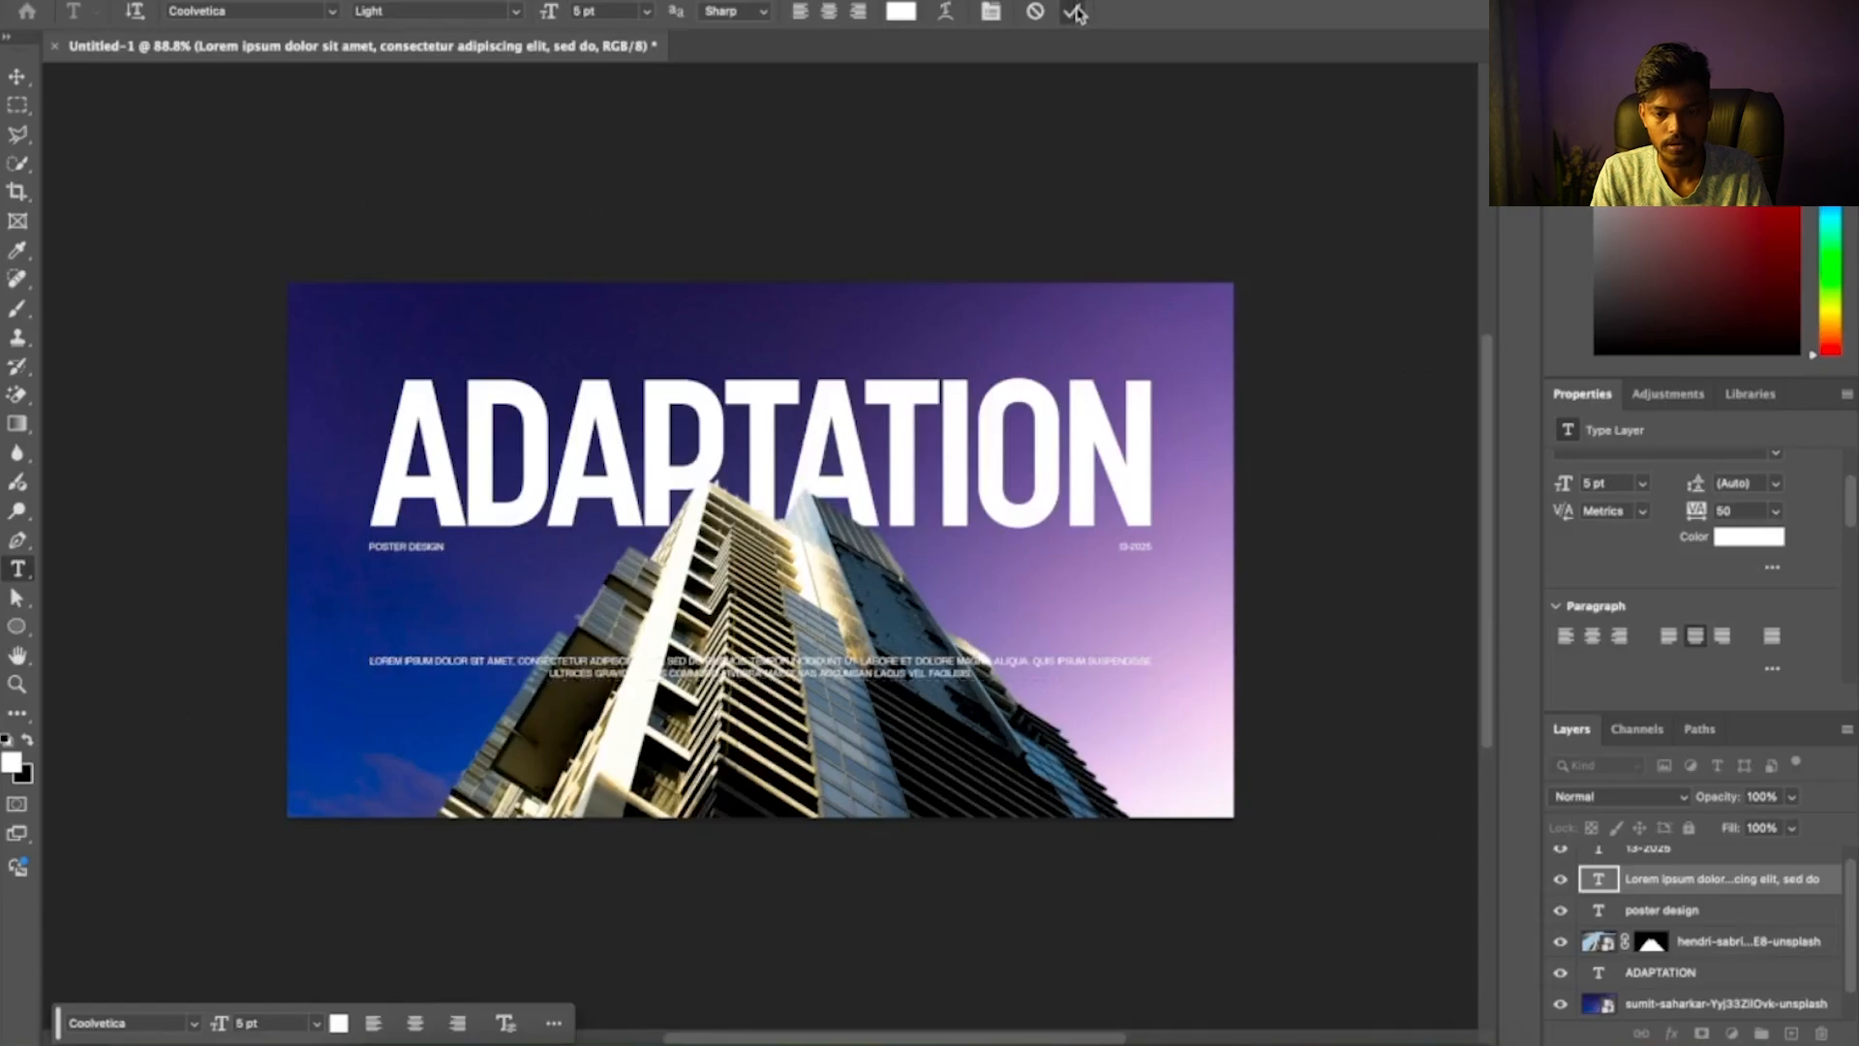
# Move the lorem ipsum paragraph straight down about 178 px, near the poster's lower edge
pyautogui.press('v')
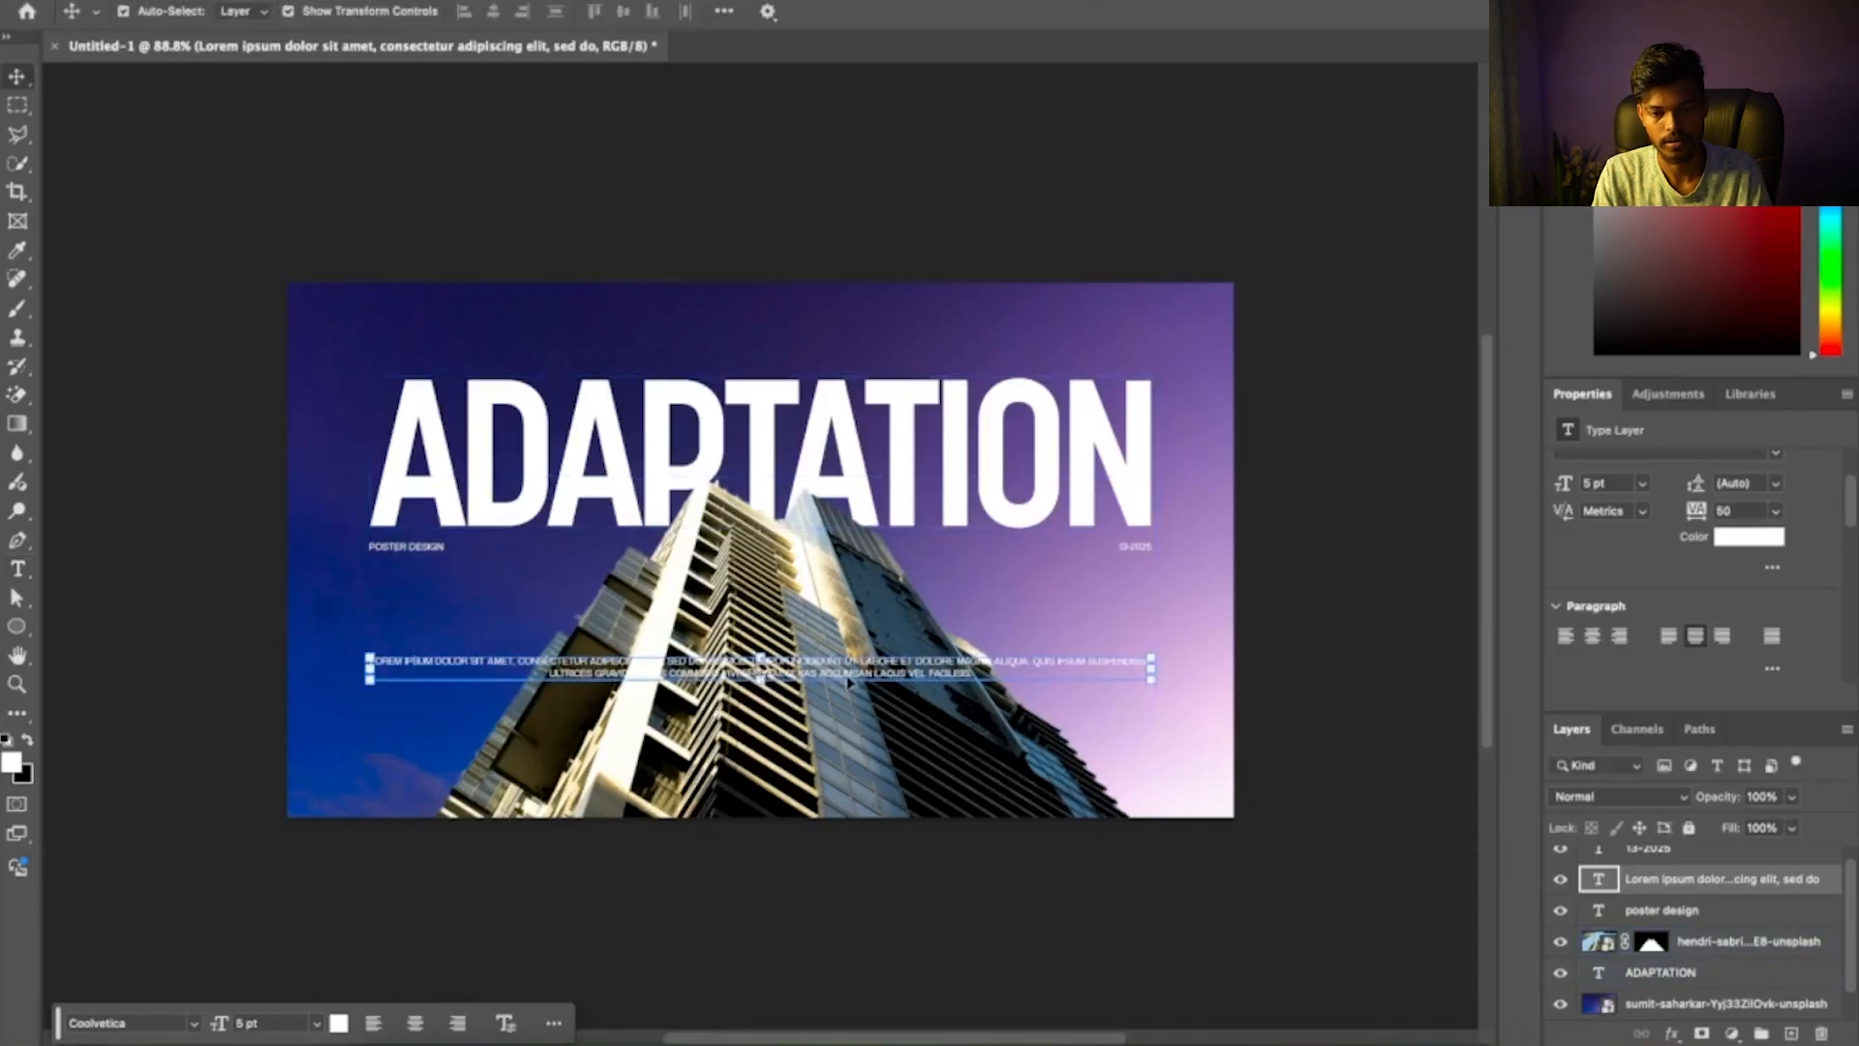
pyautogui.moveTo(850, 683); pyautogui.dragTo(846, 770)
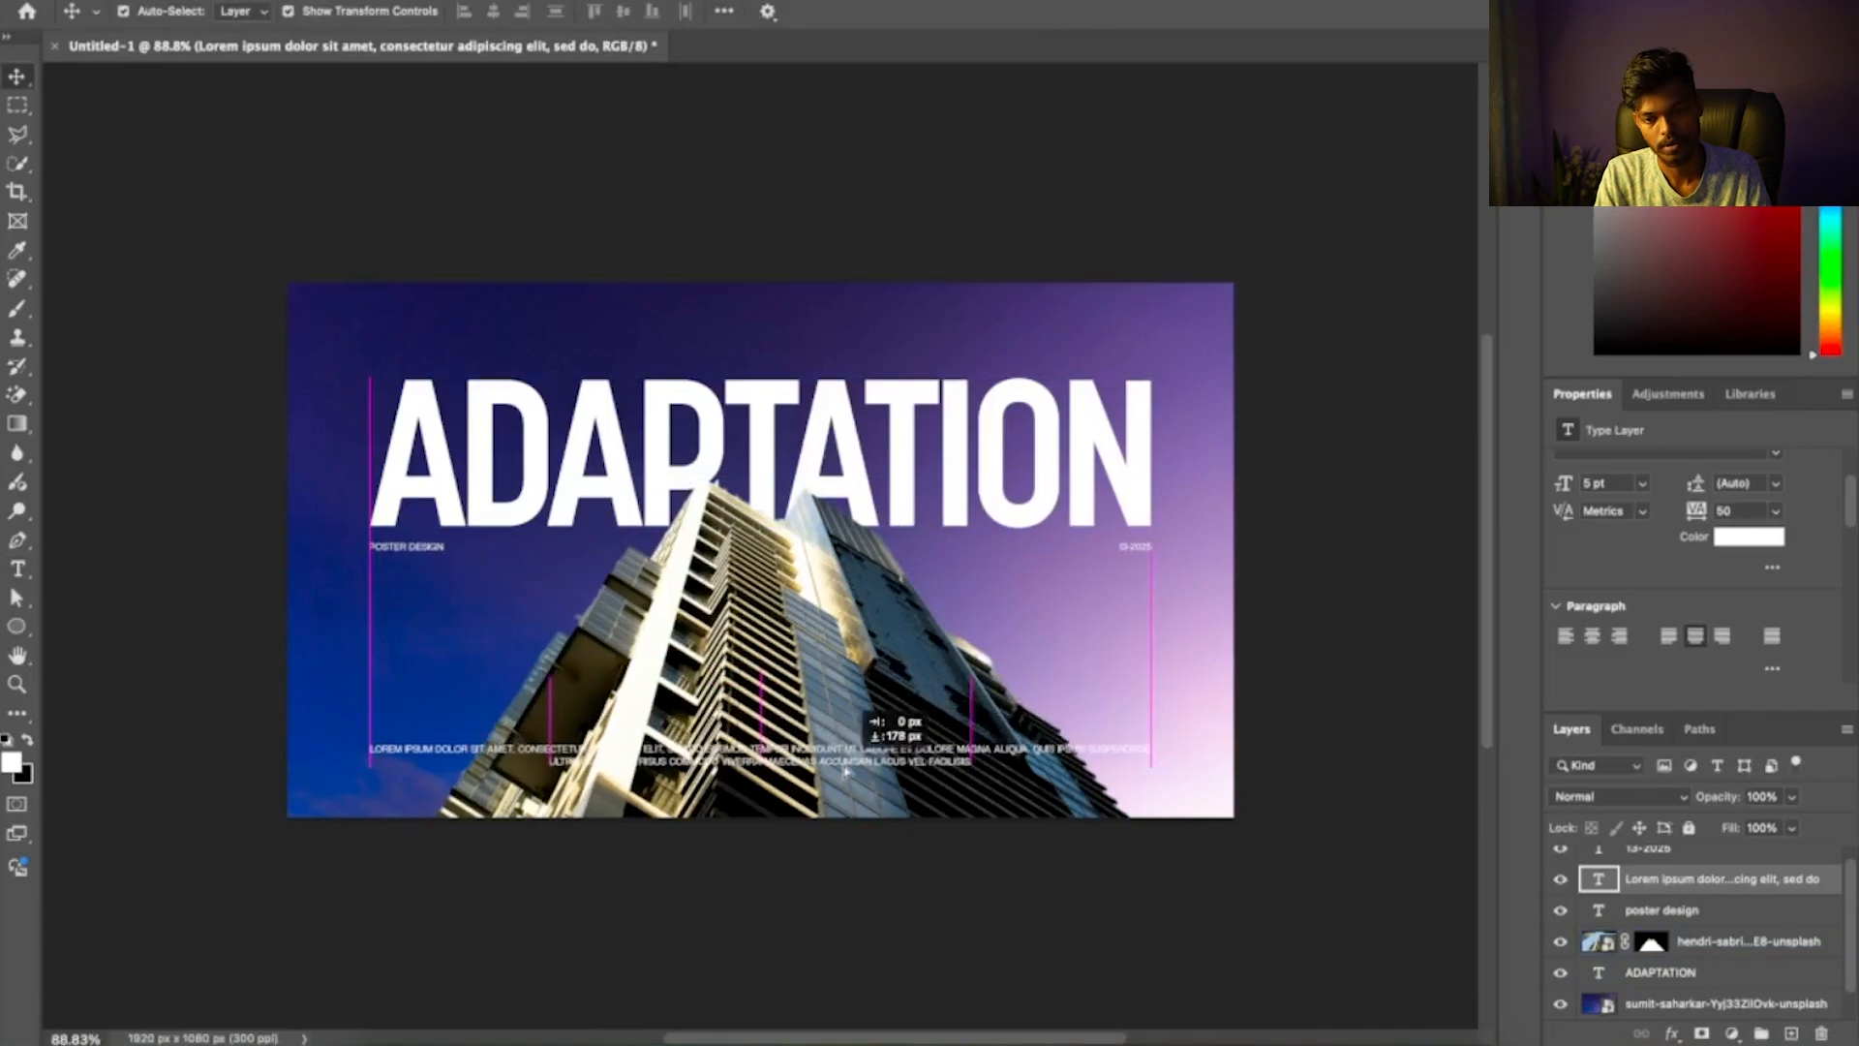
pyautogui.moveTo(845, 769); pyautogui.dragTo(844, 769)
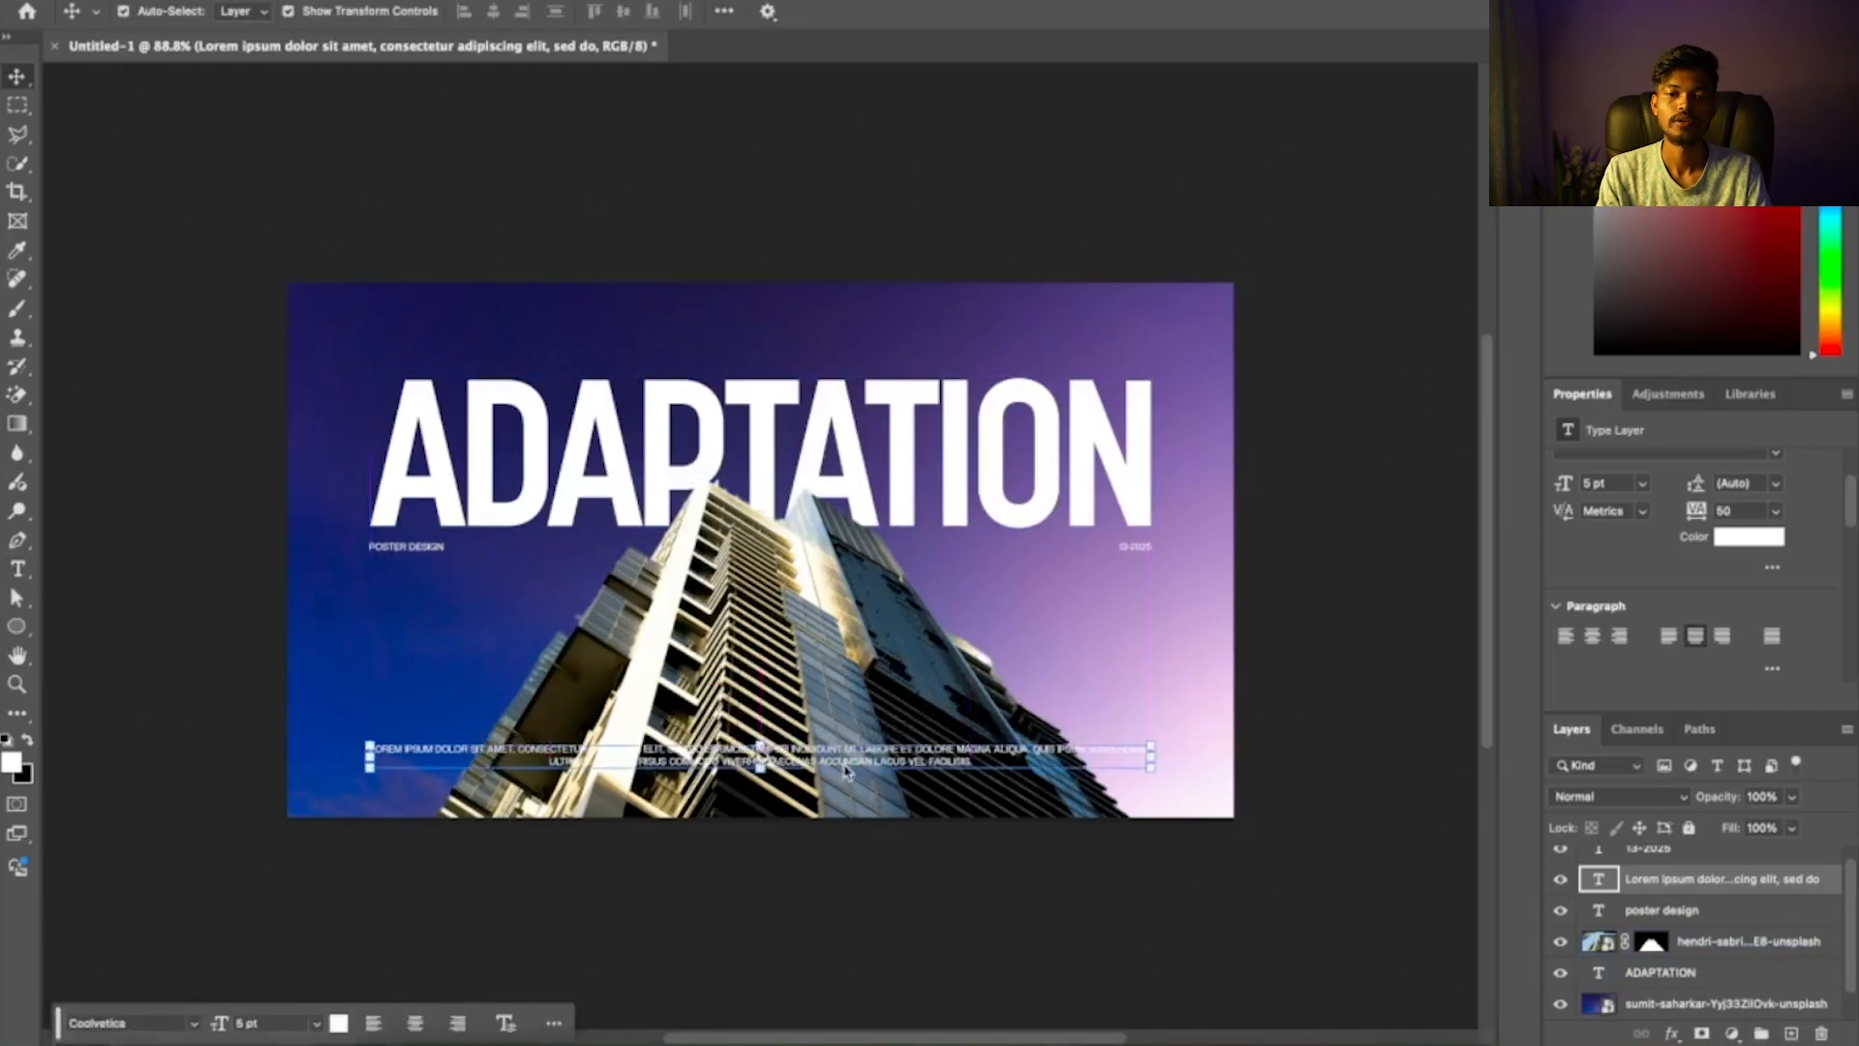
pyautogui.moveTo(1355, 656); pyautogui.dragTo(837, 704)
pyautogui.click(1107, 616)
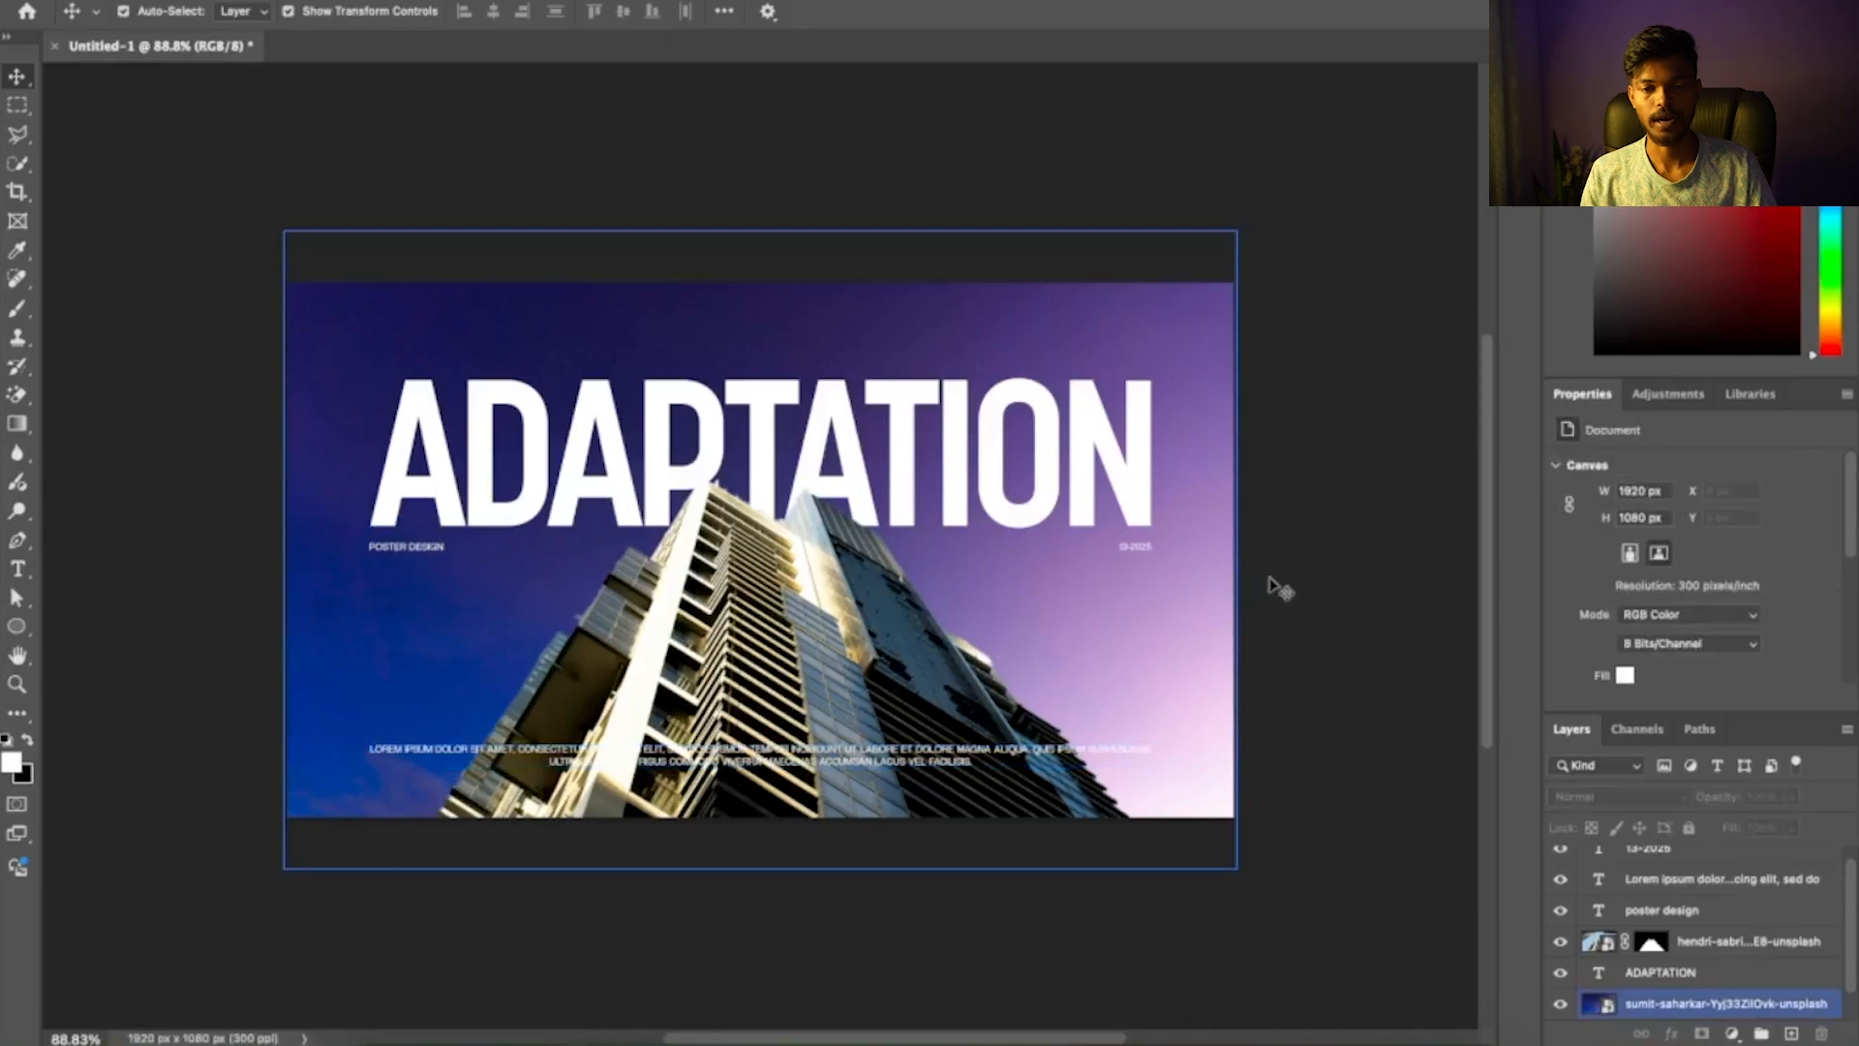
pyautogui.click(1269, 579)
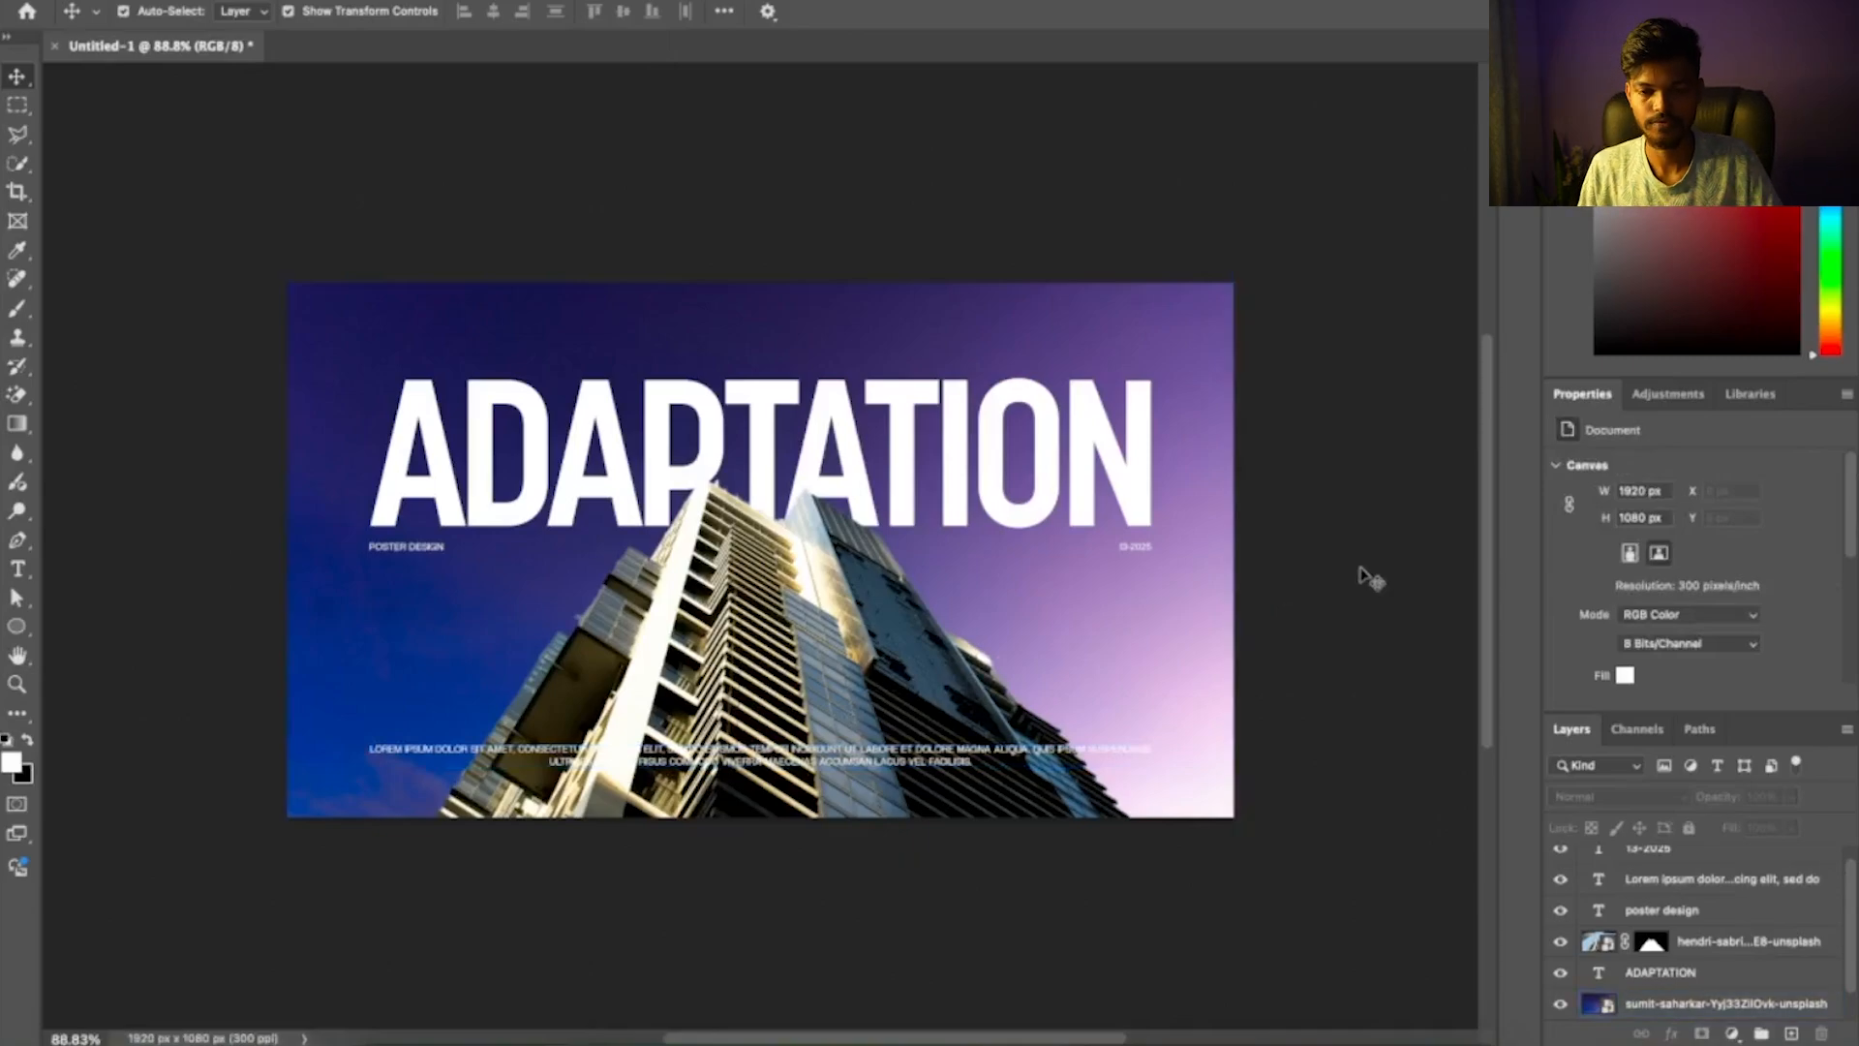
# Add a Black & White adjustment layer above the skyscraper photo and clip it to that photo only
pyautogui.click(790, 676)
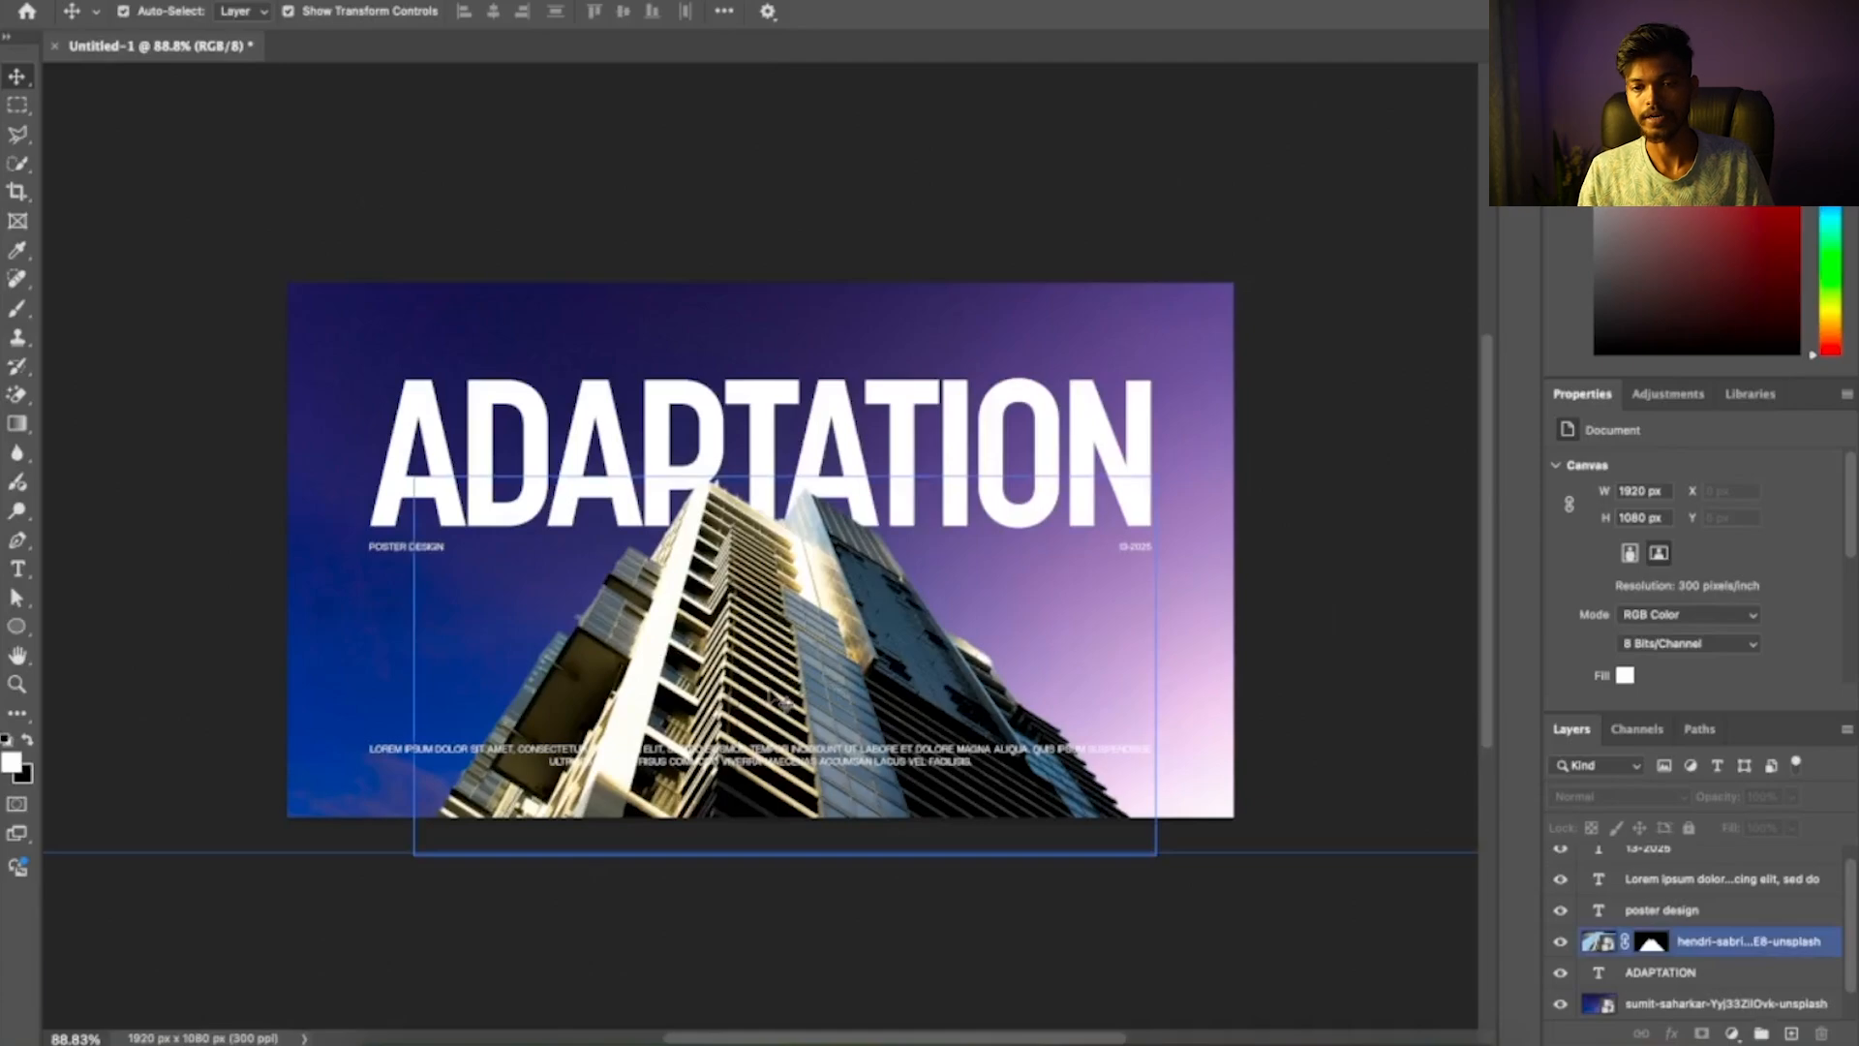
pyautogui.click(780, 699)
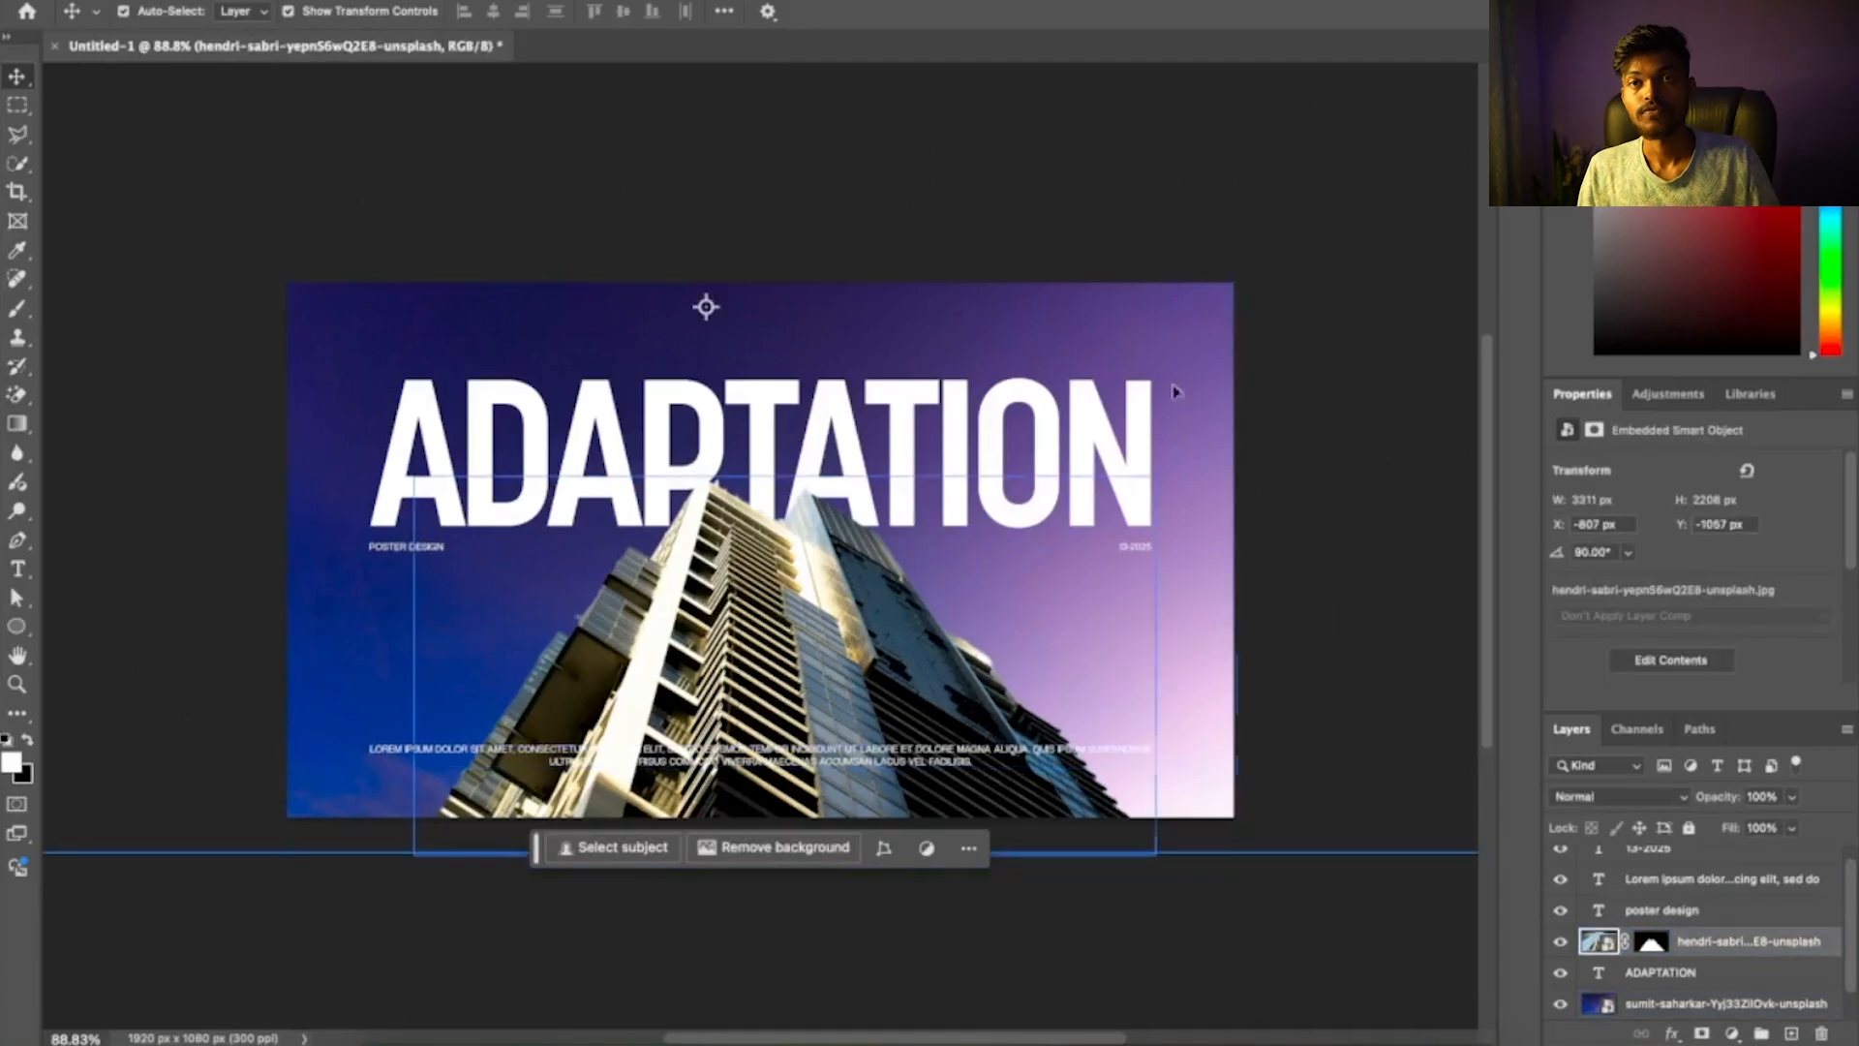
pyautogui.click(1356, 443)
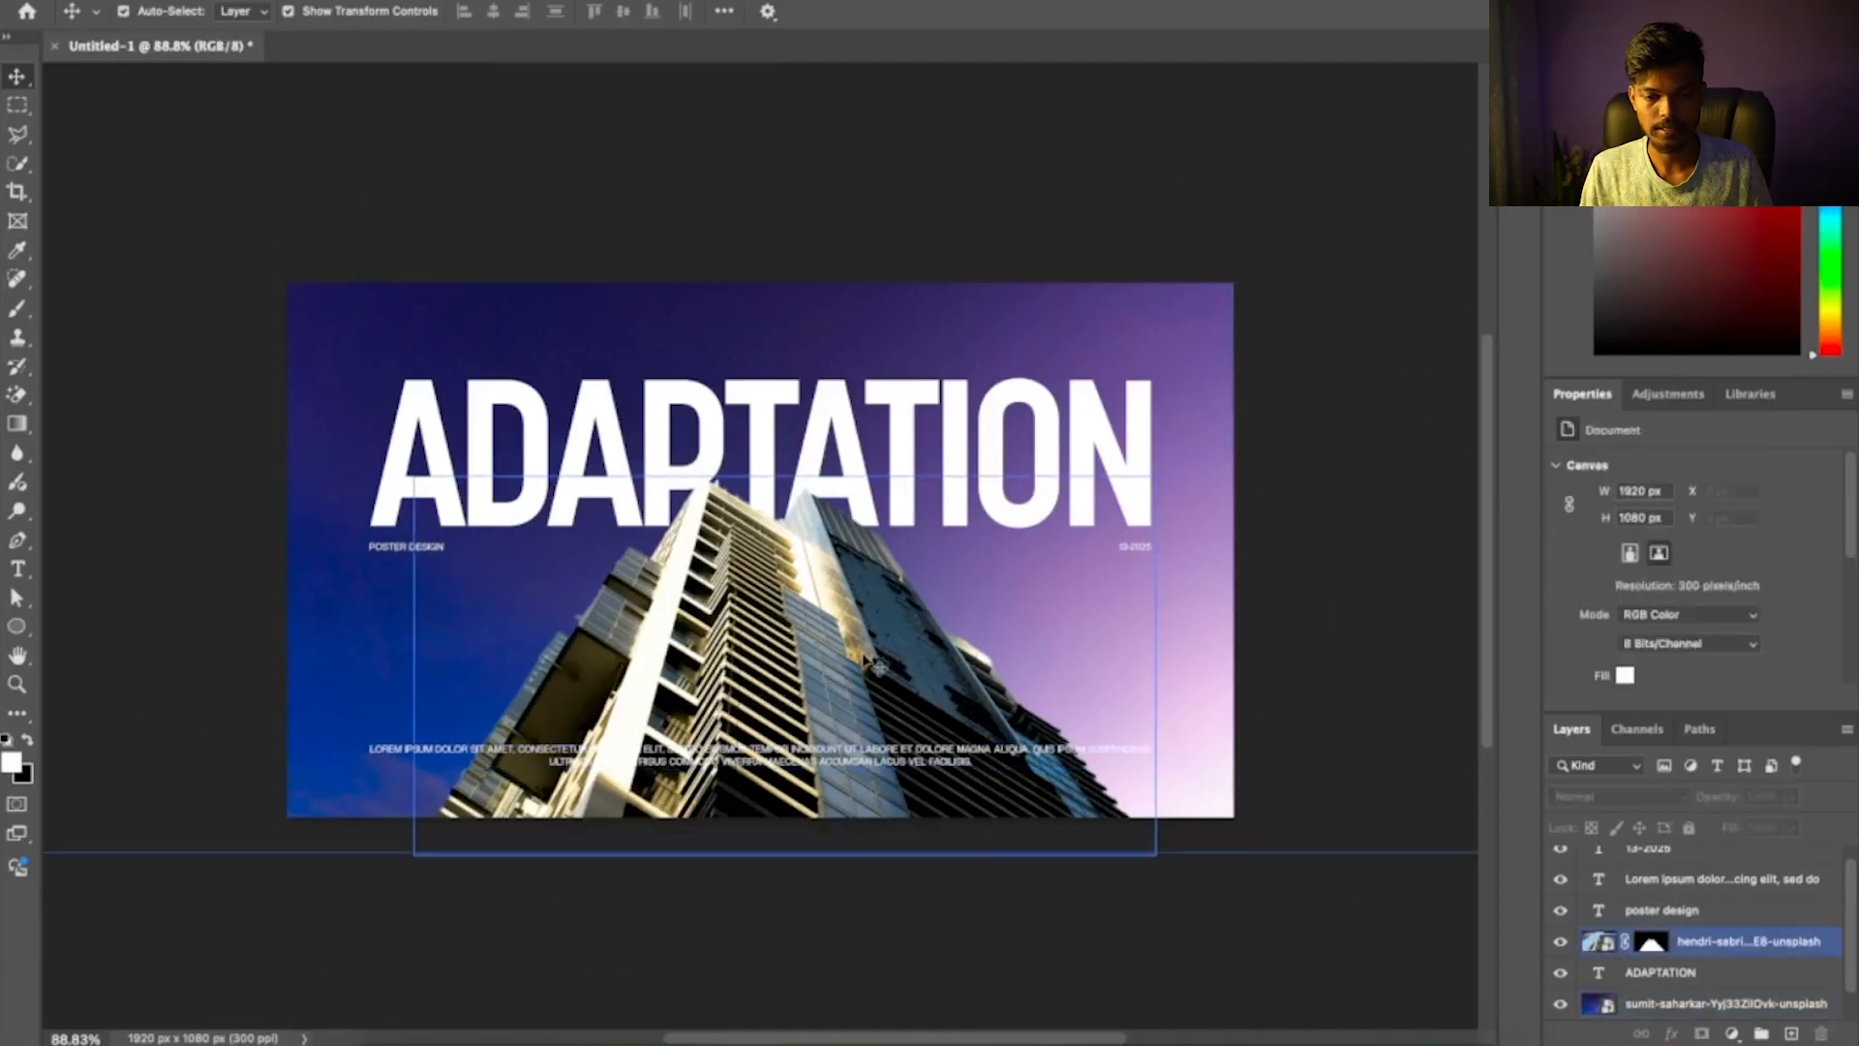
pyautogui.click(764, 683)
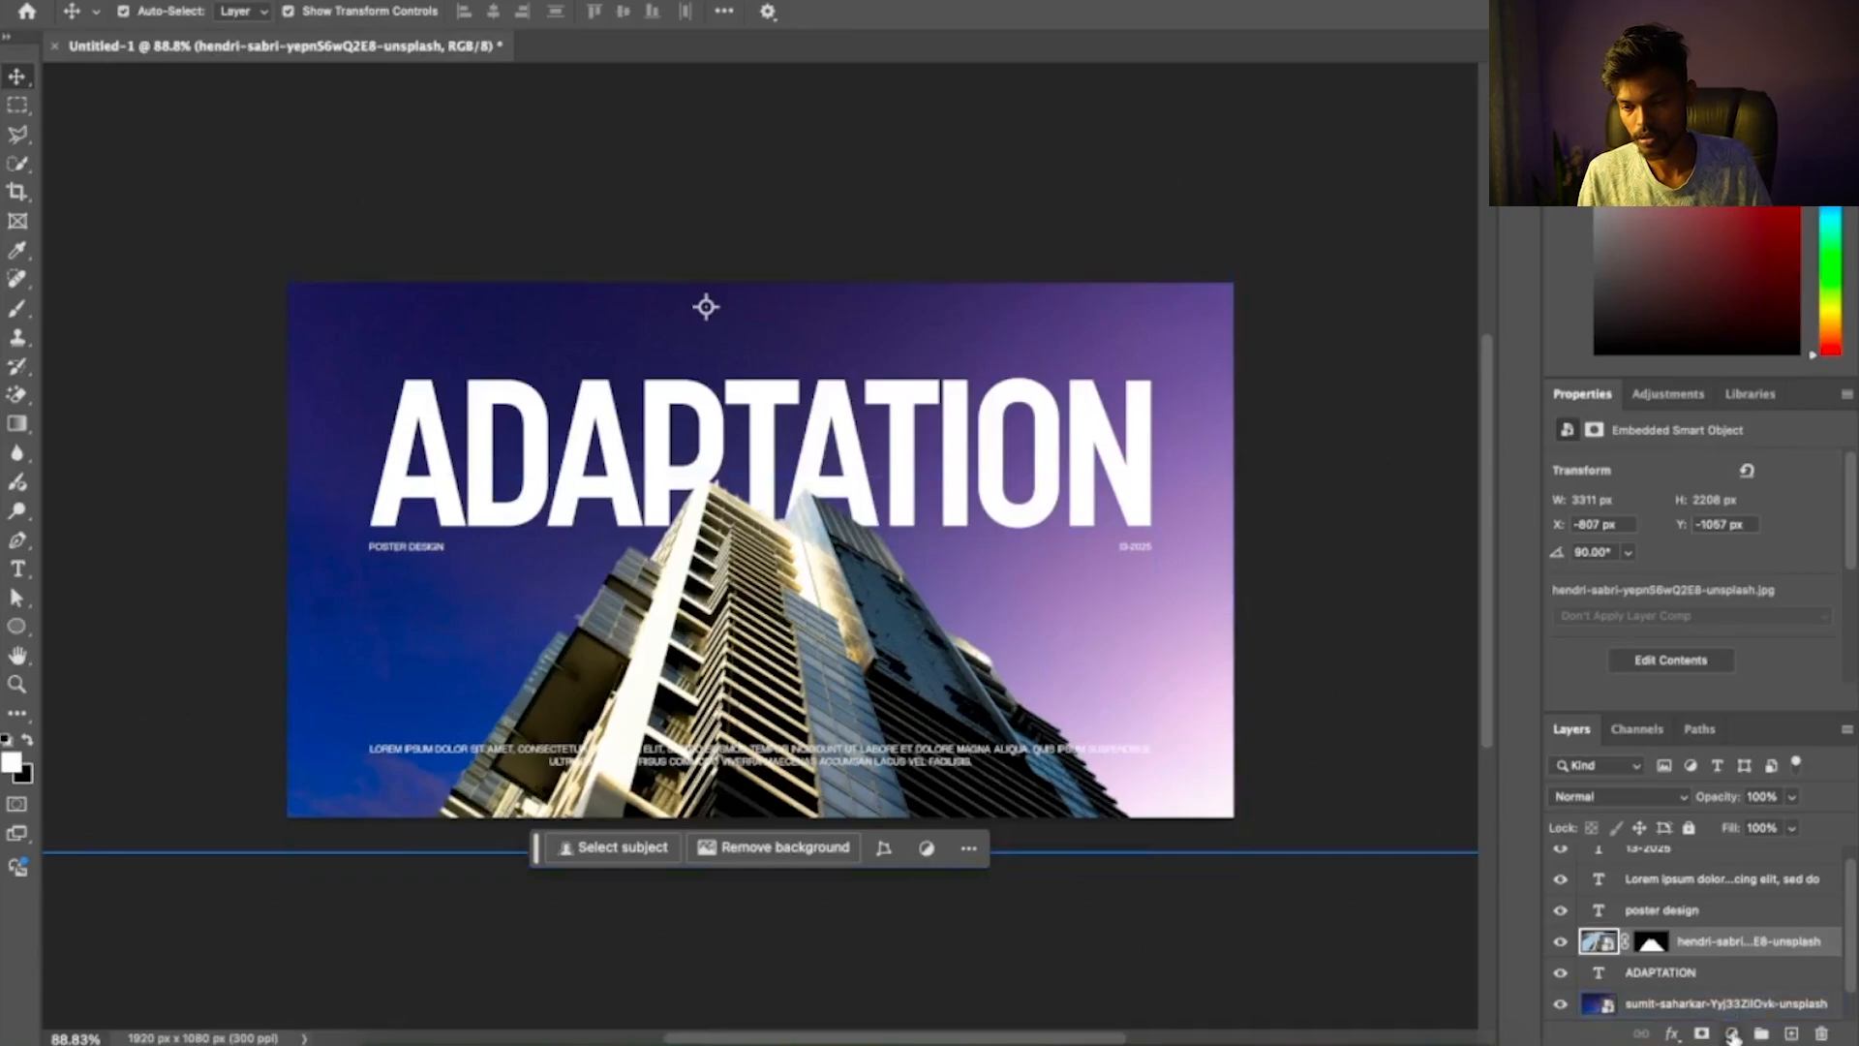
pyautogui.click(1732, 1034)
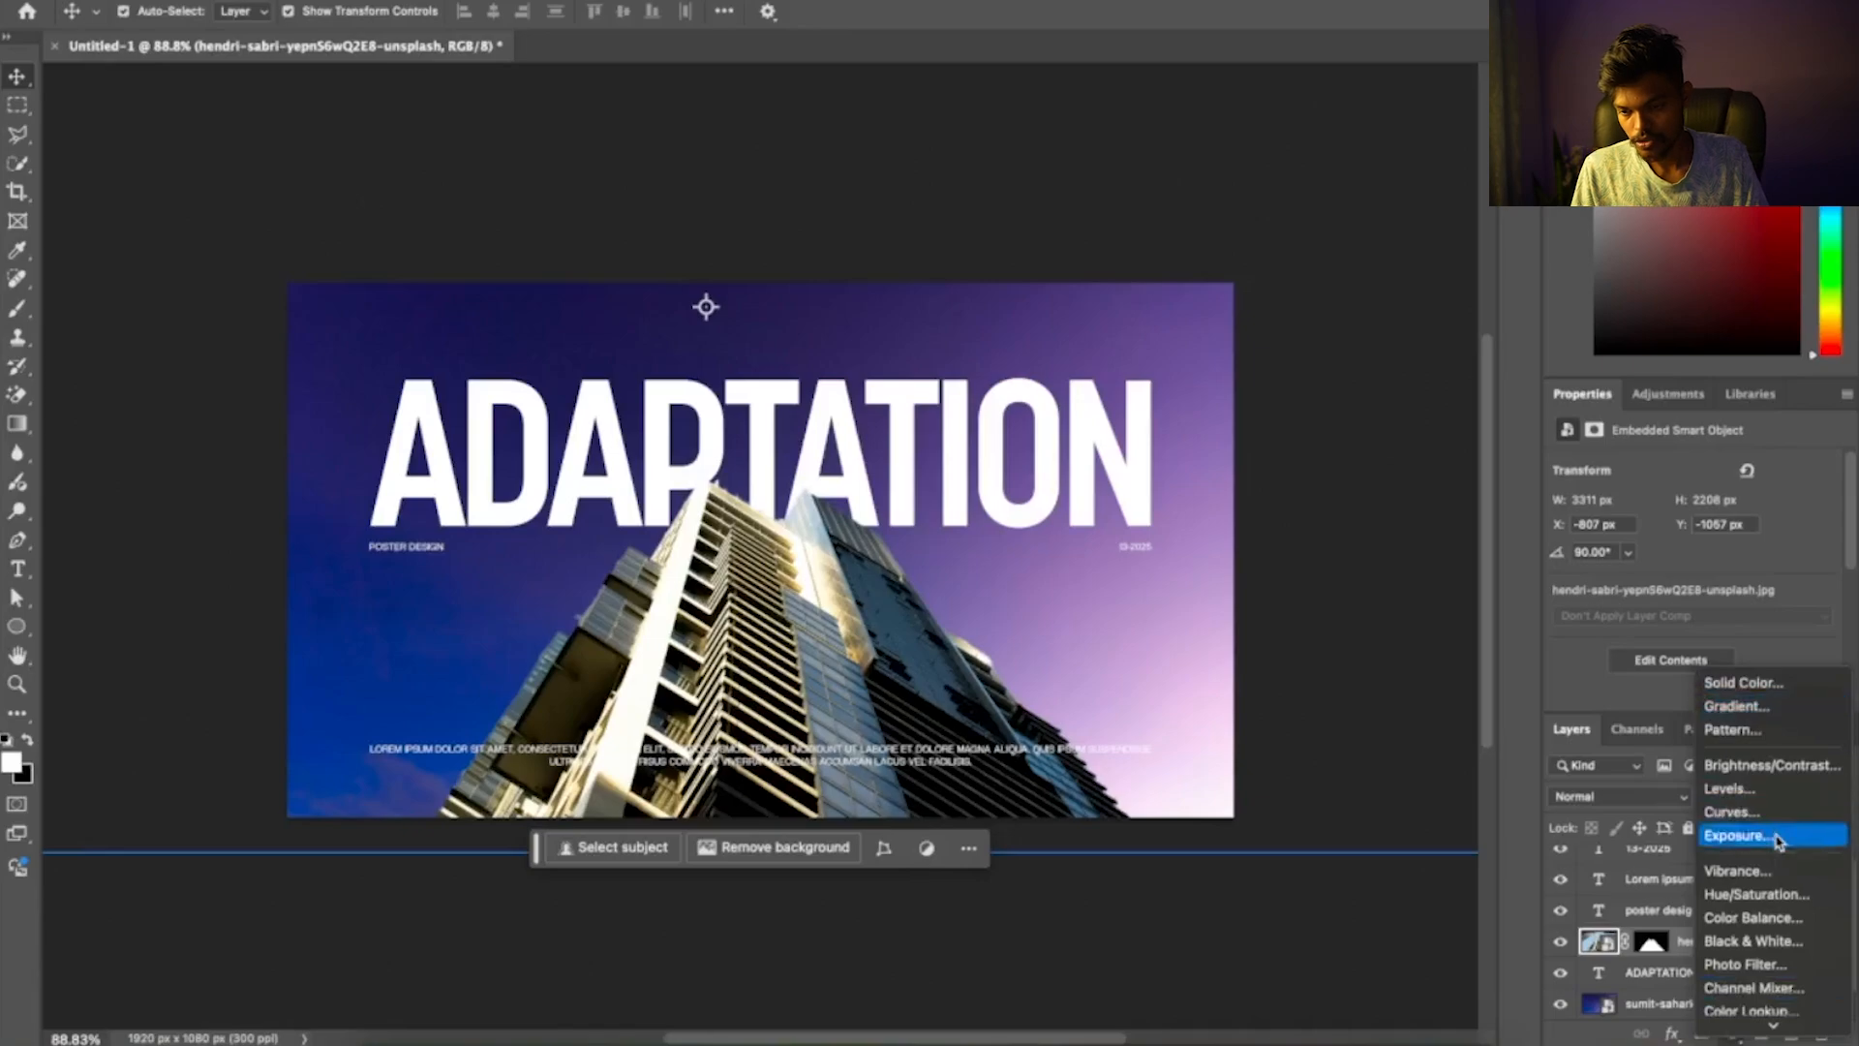
pyautogui.click(1760, 941)
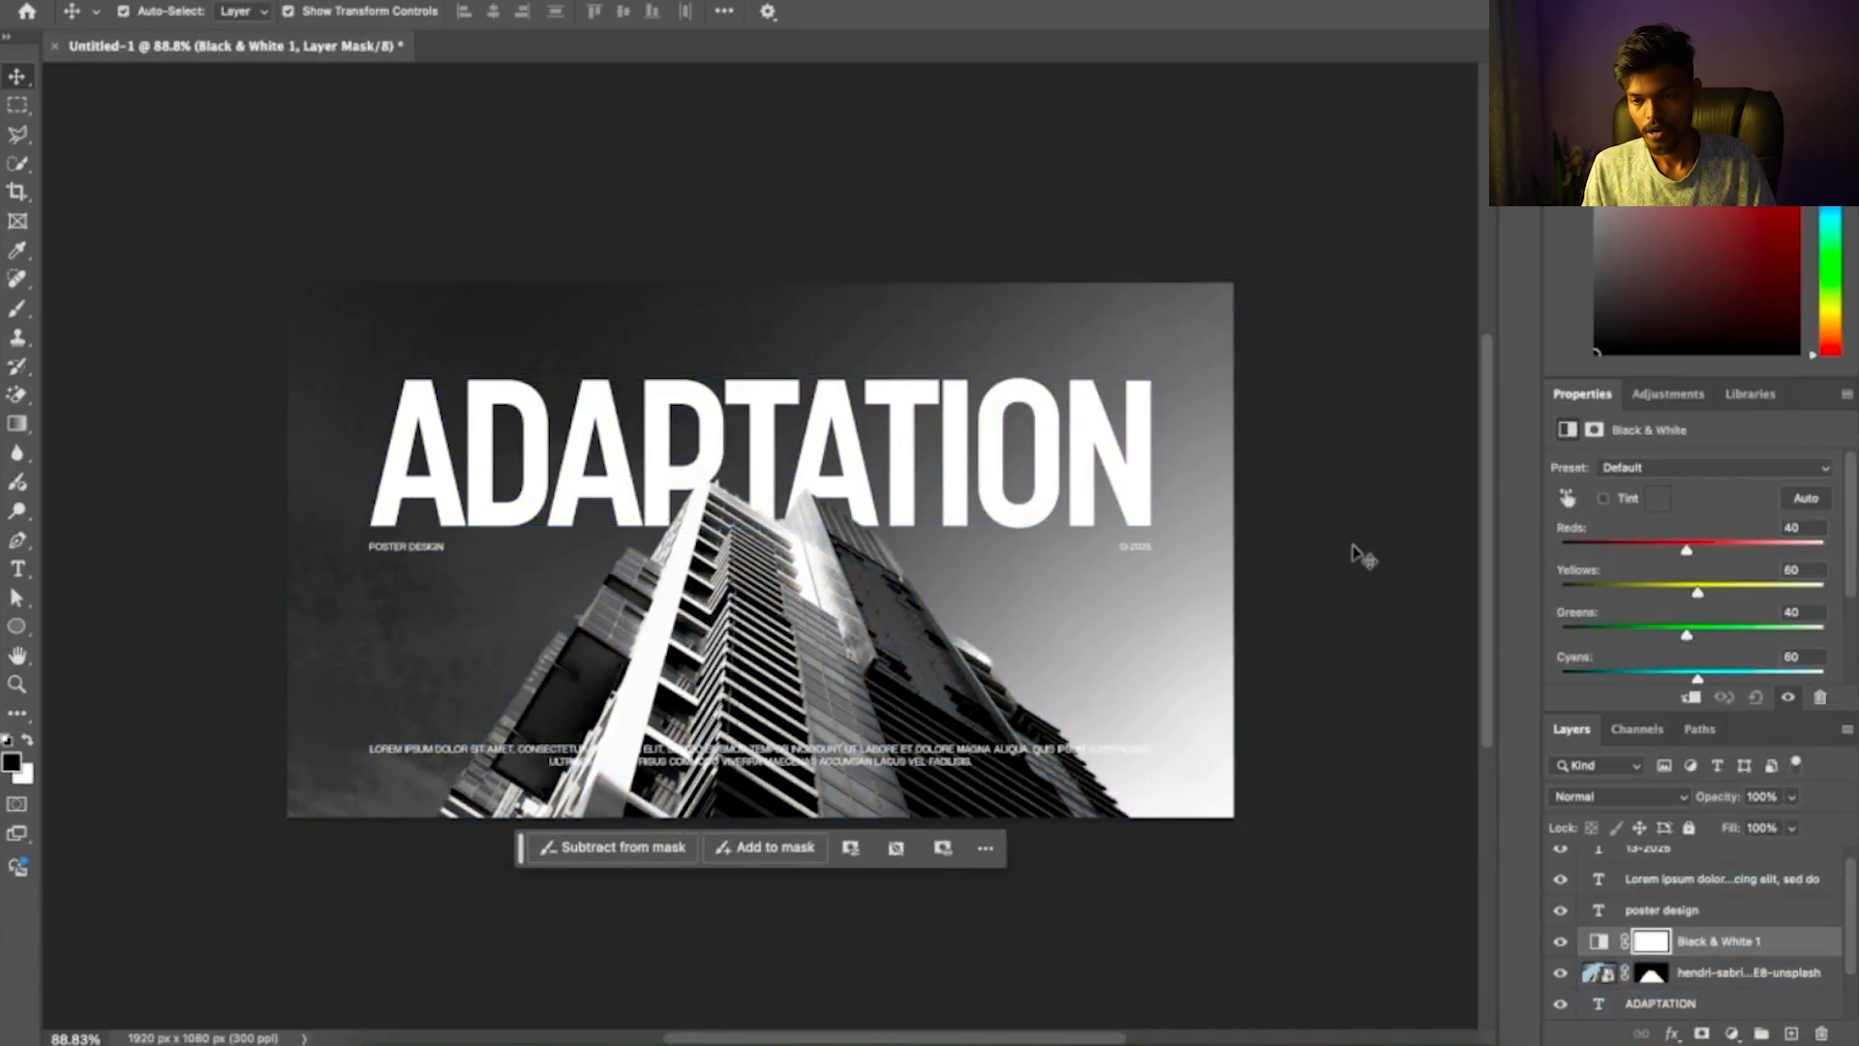
pyautogui.click(1690, 699)
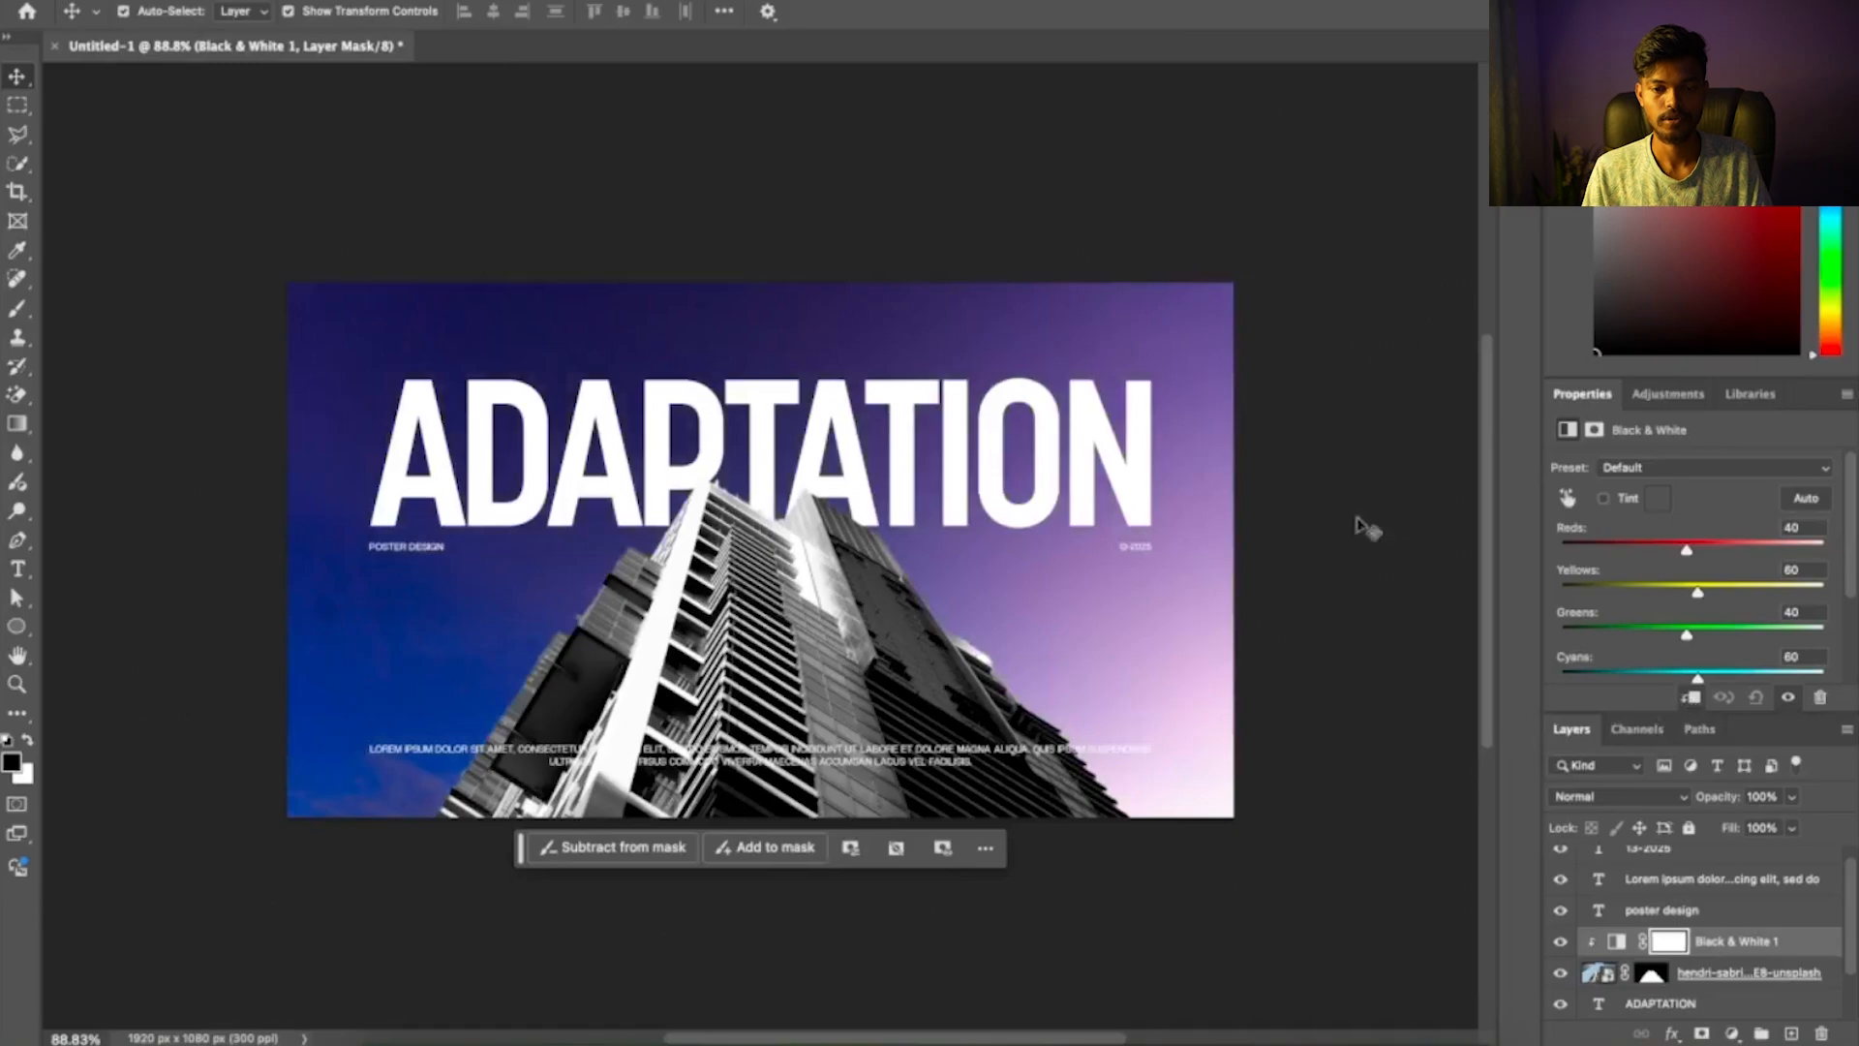
pyautogui.click(837, 675)
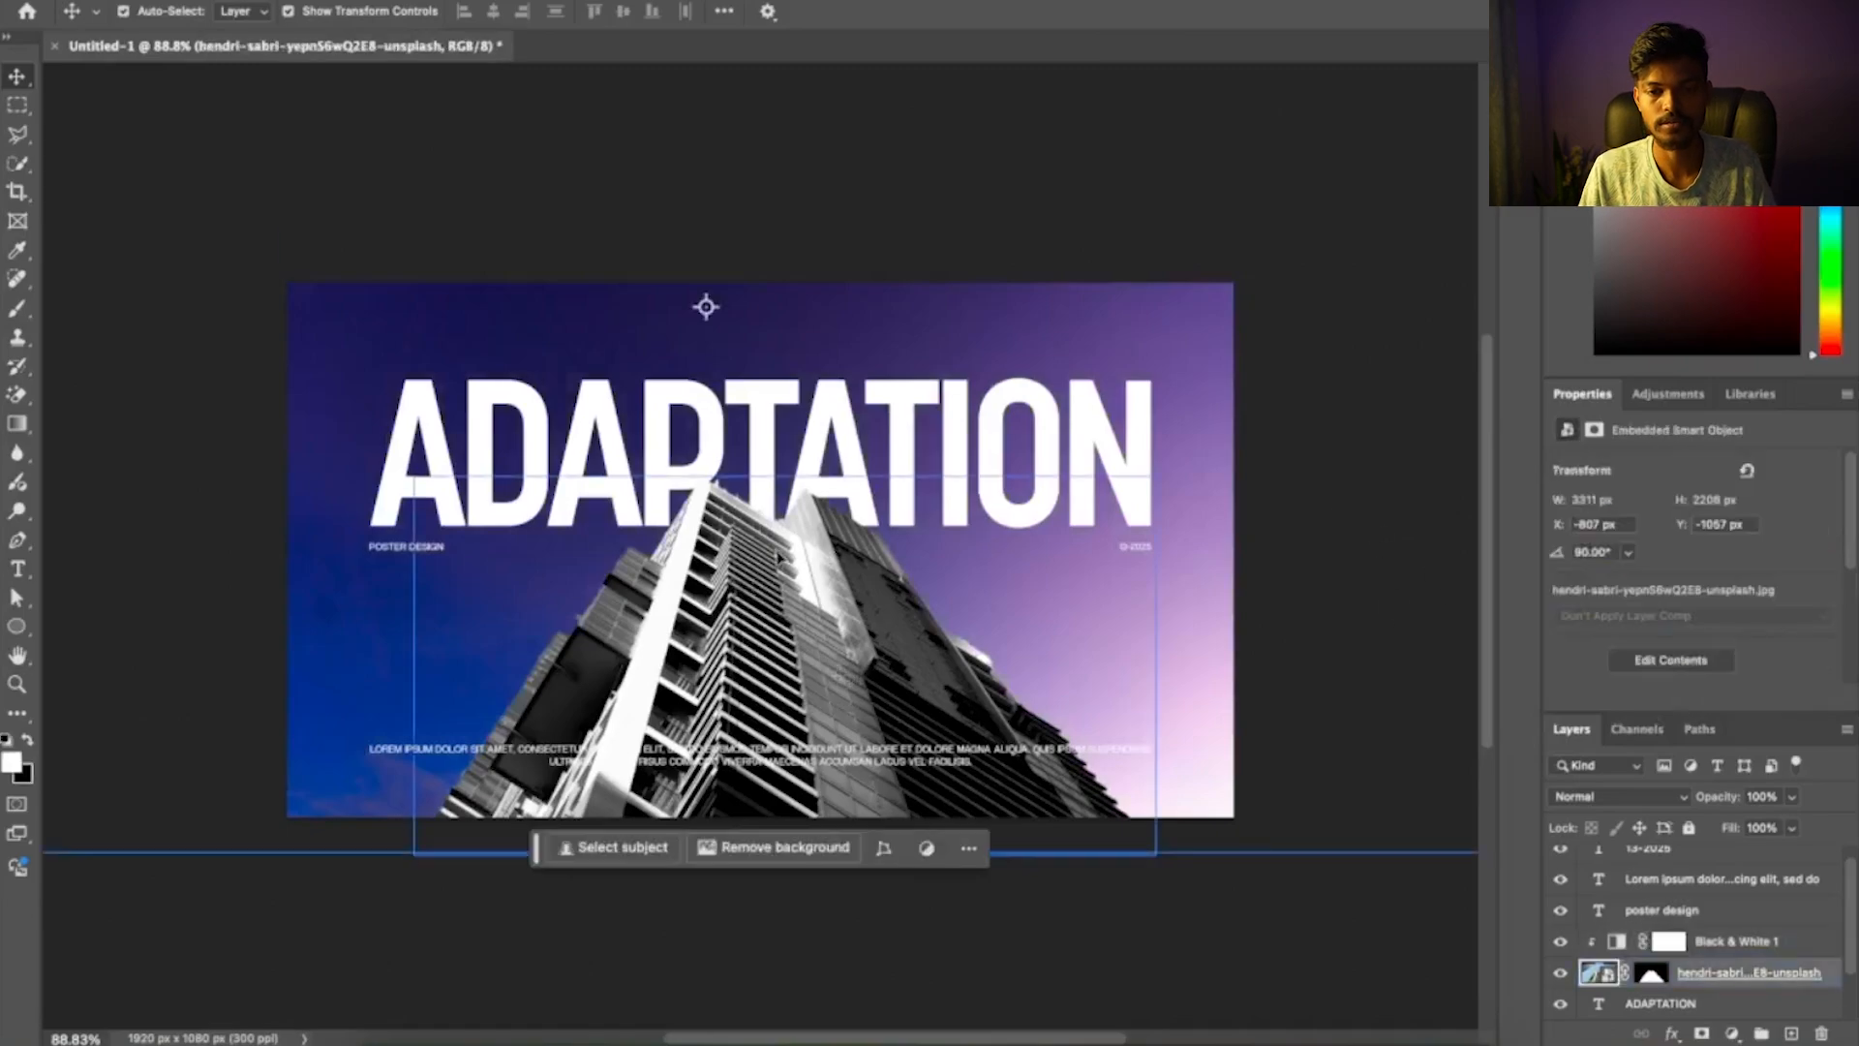
pyautogui.scroll(2, 778, 557)
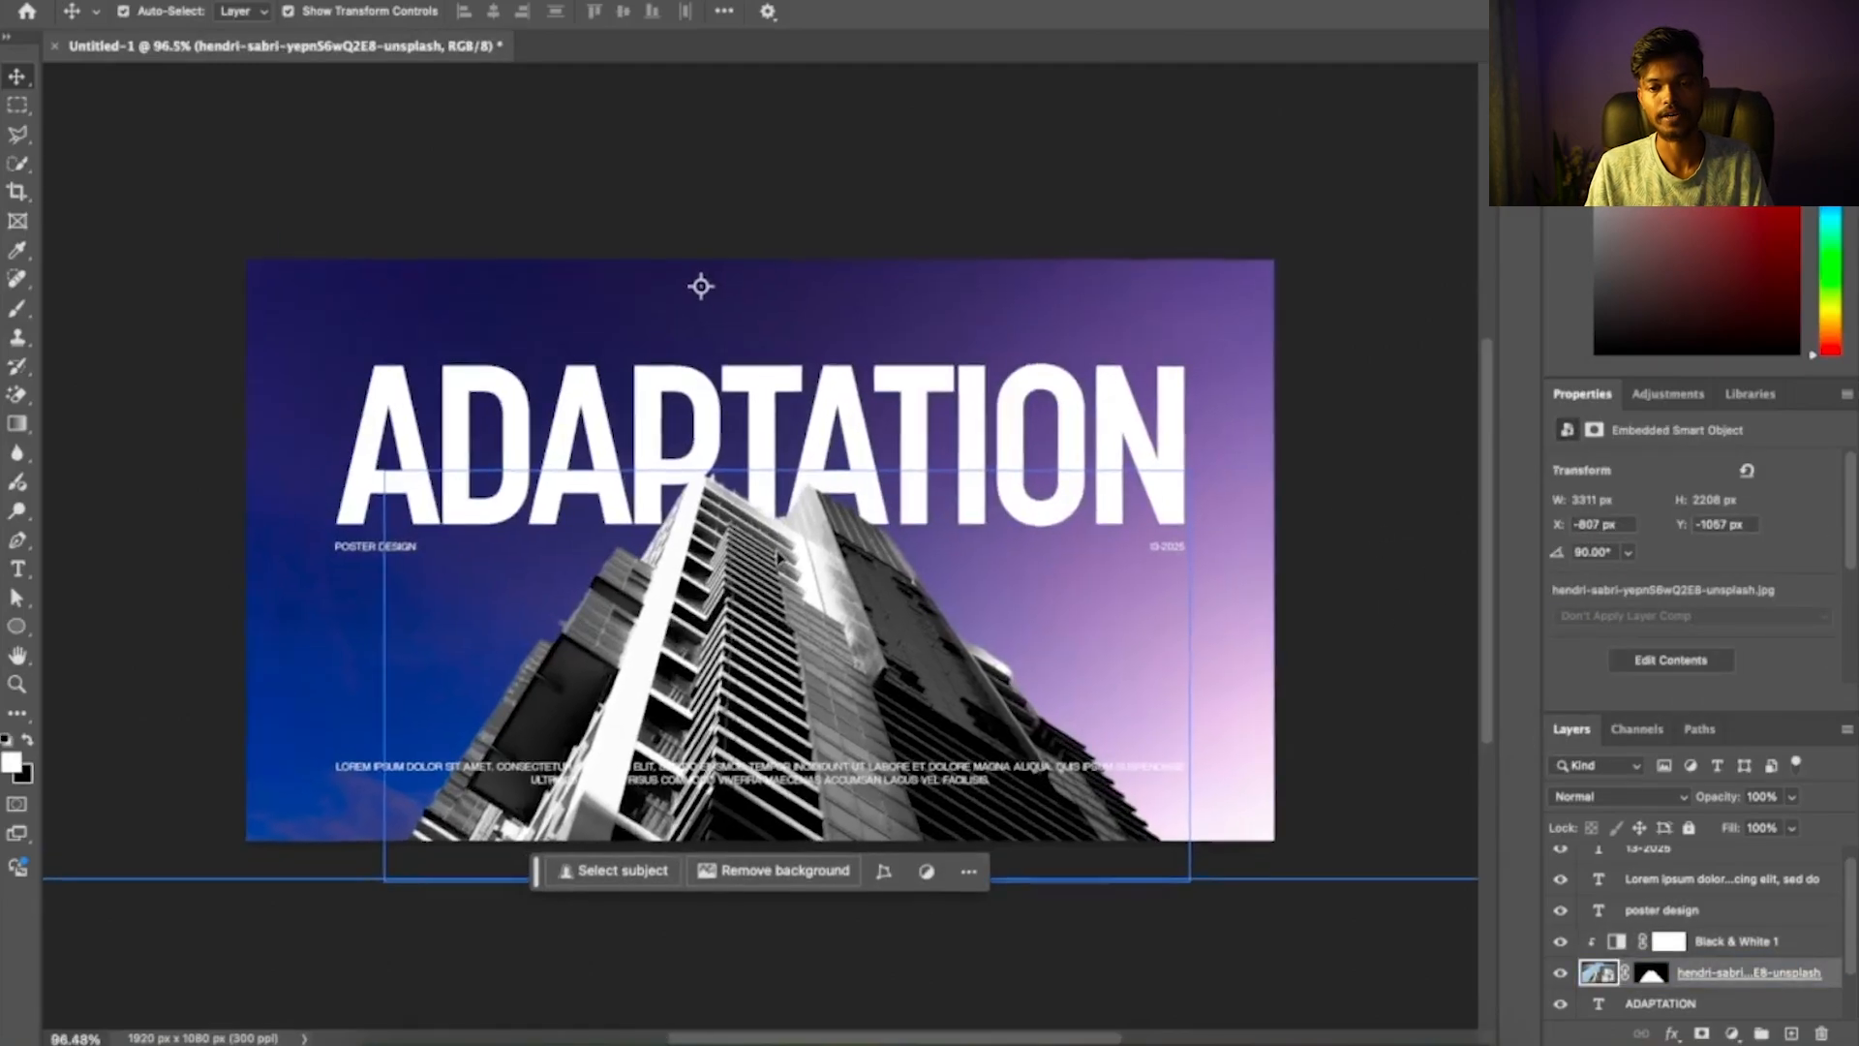
pyautogui.click(1384, 482)
pyautogui.moveTo(915, 474); pyautogui.dragTo(921, 503)
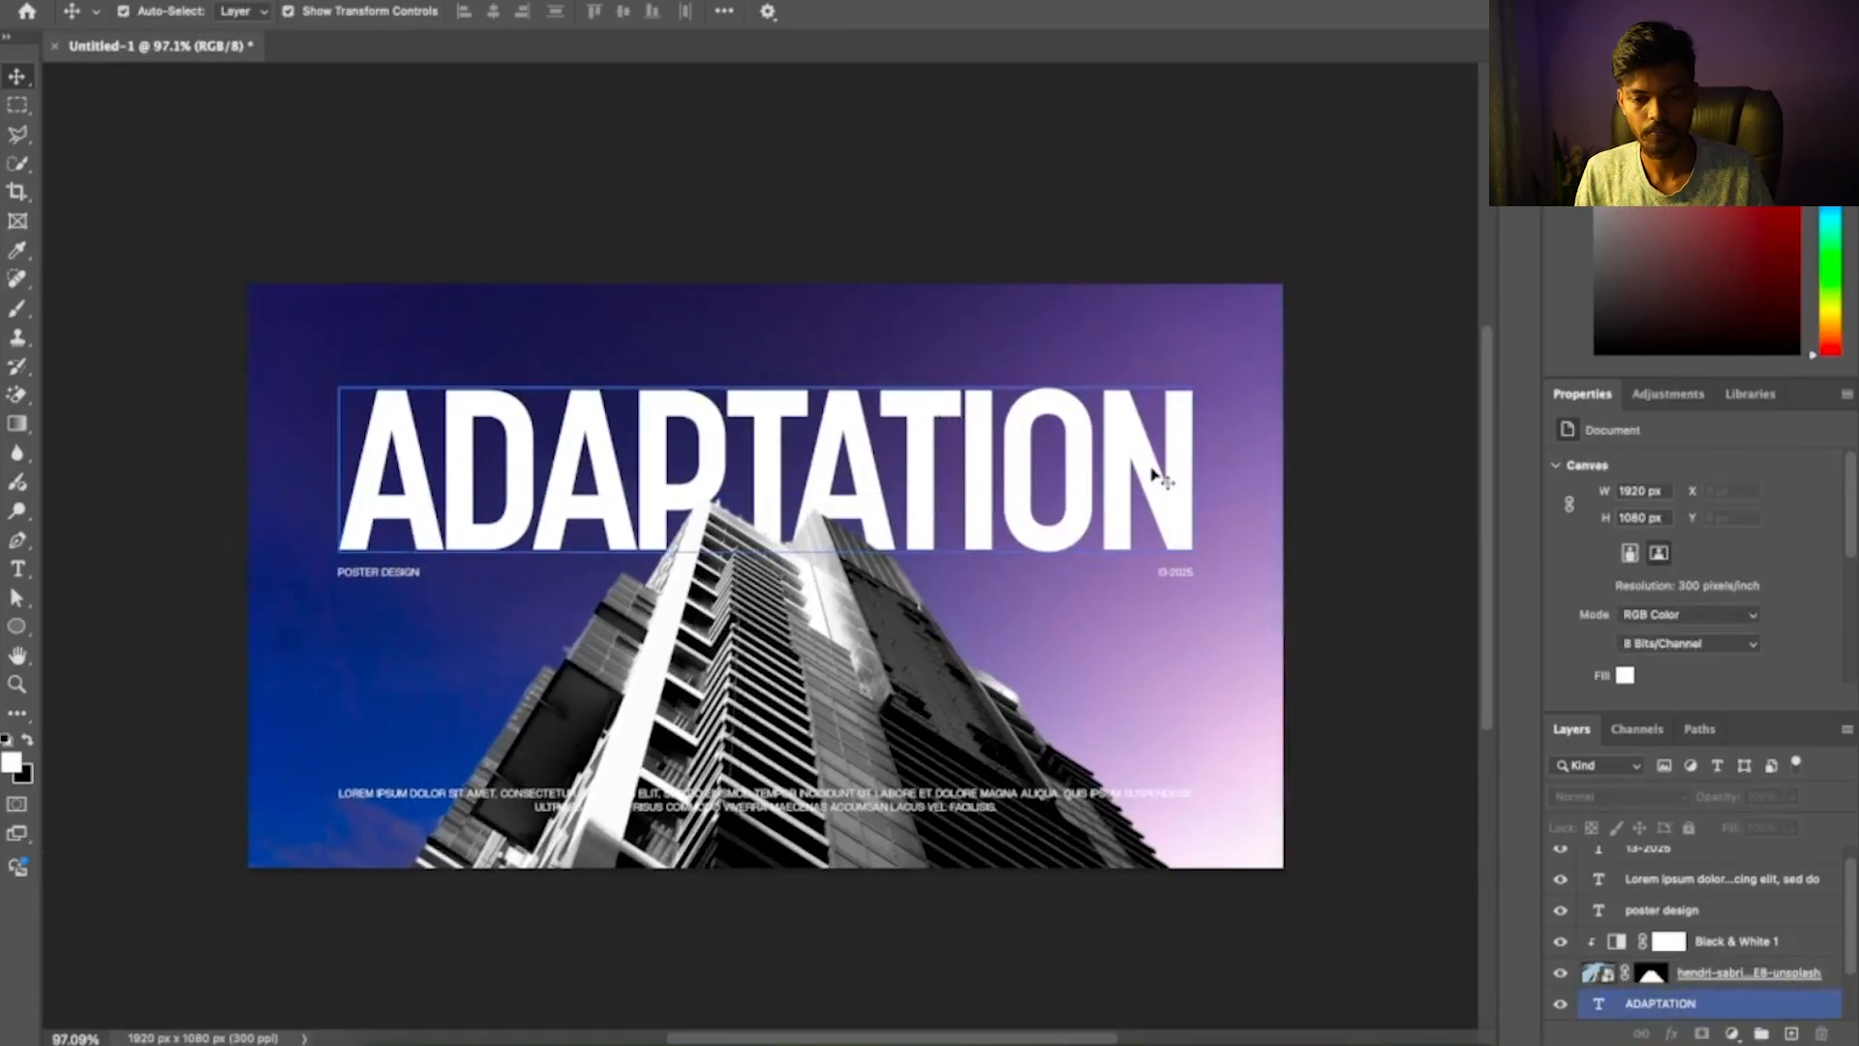
# Draw a red ellipse as a perfect circle about 666 px wide over the middle of the title and the building's top
pyautogui.click(17, 626)
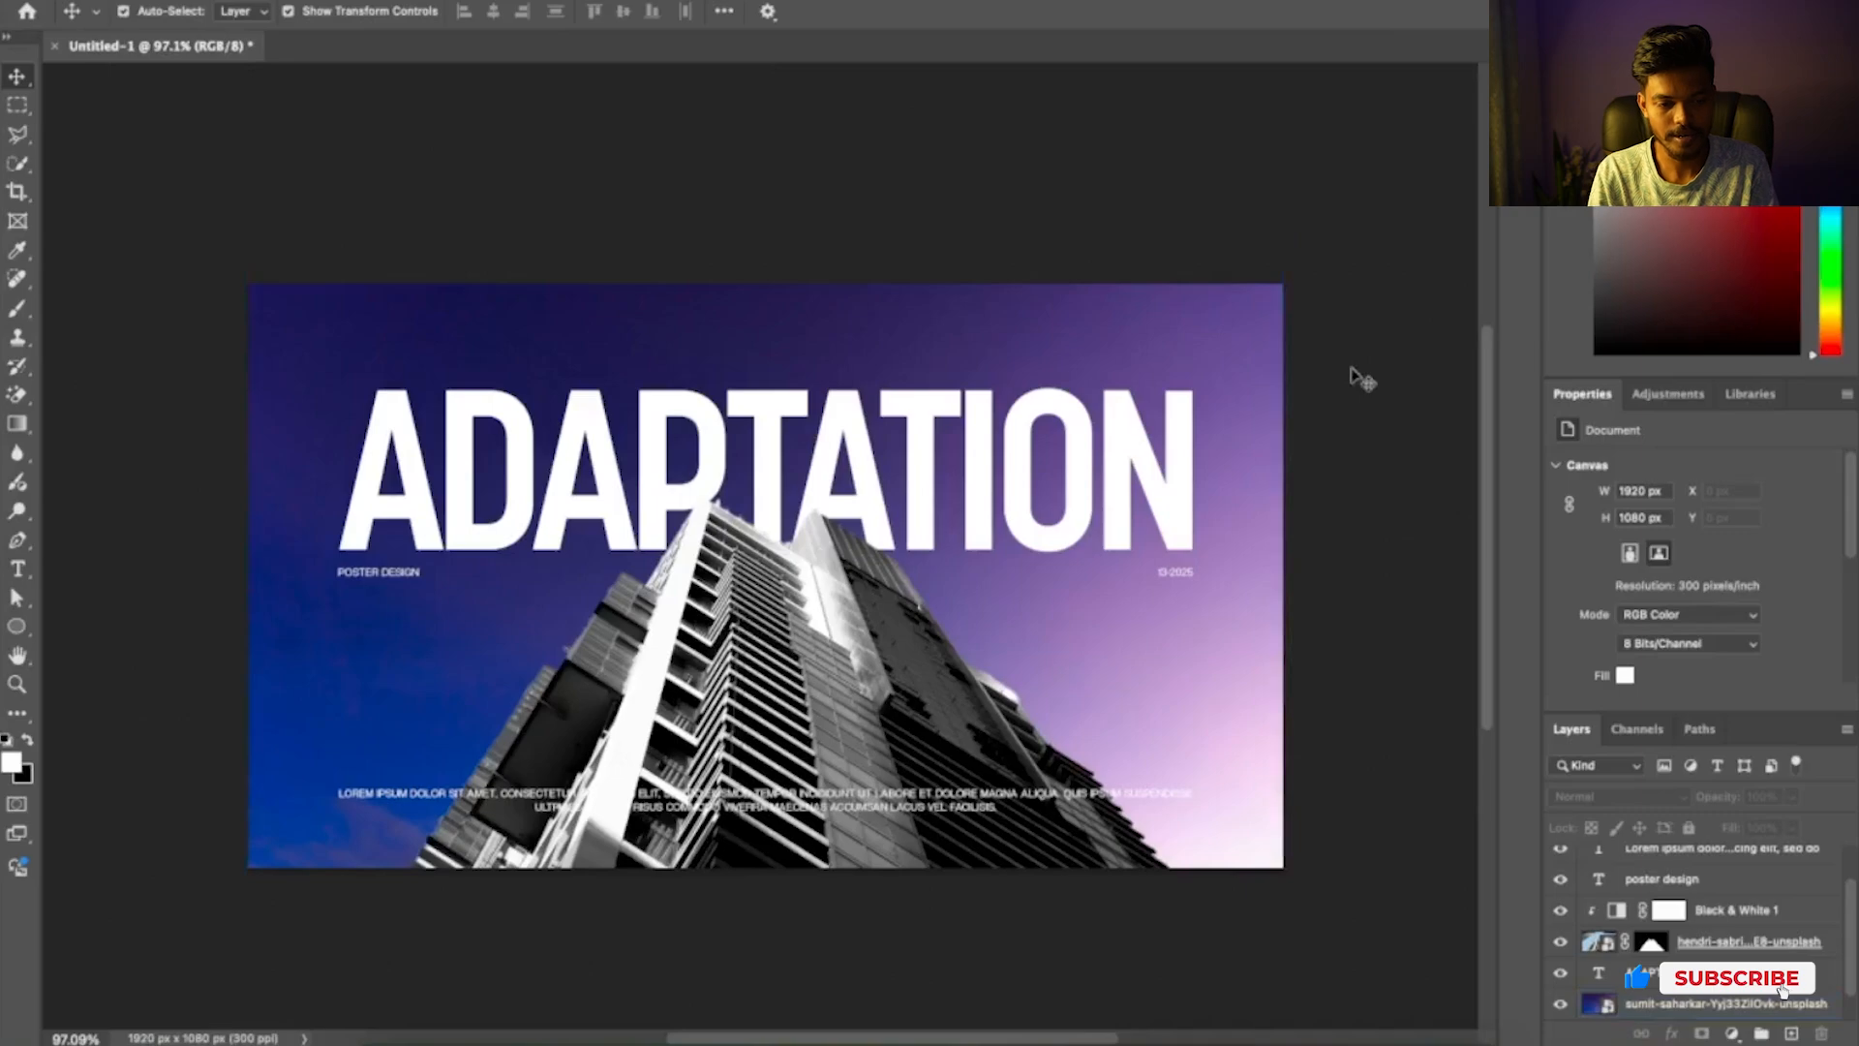
pyautogui.press('u')
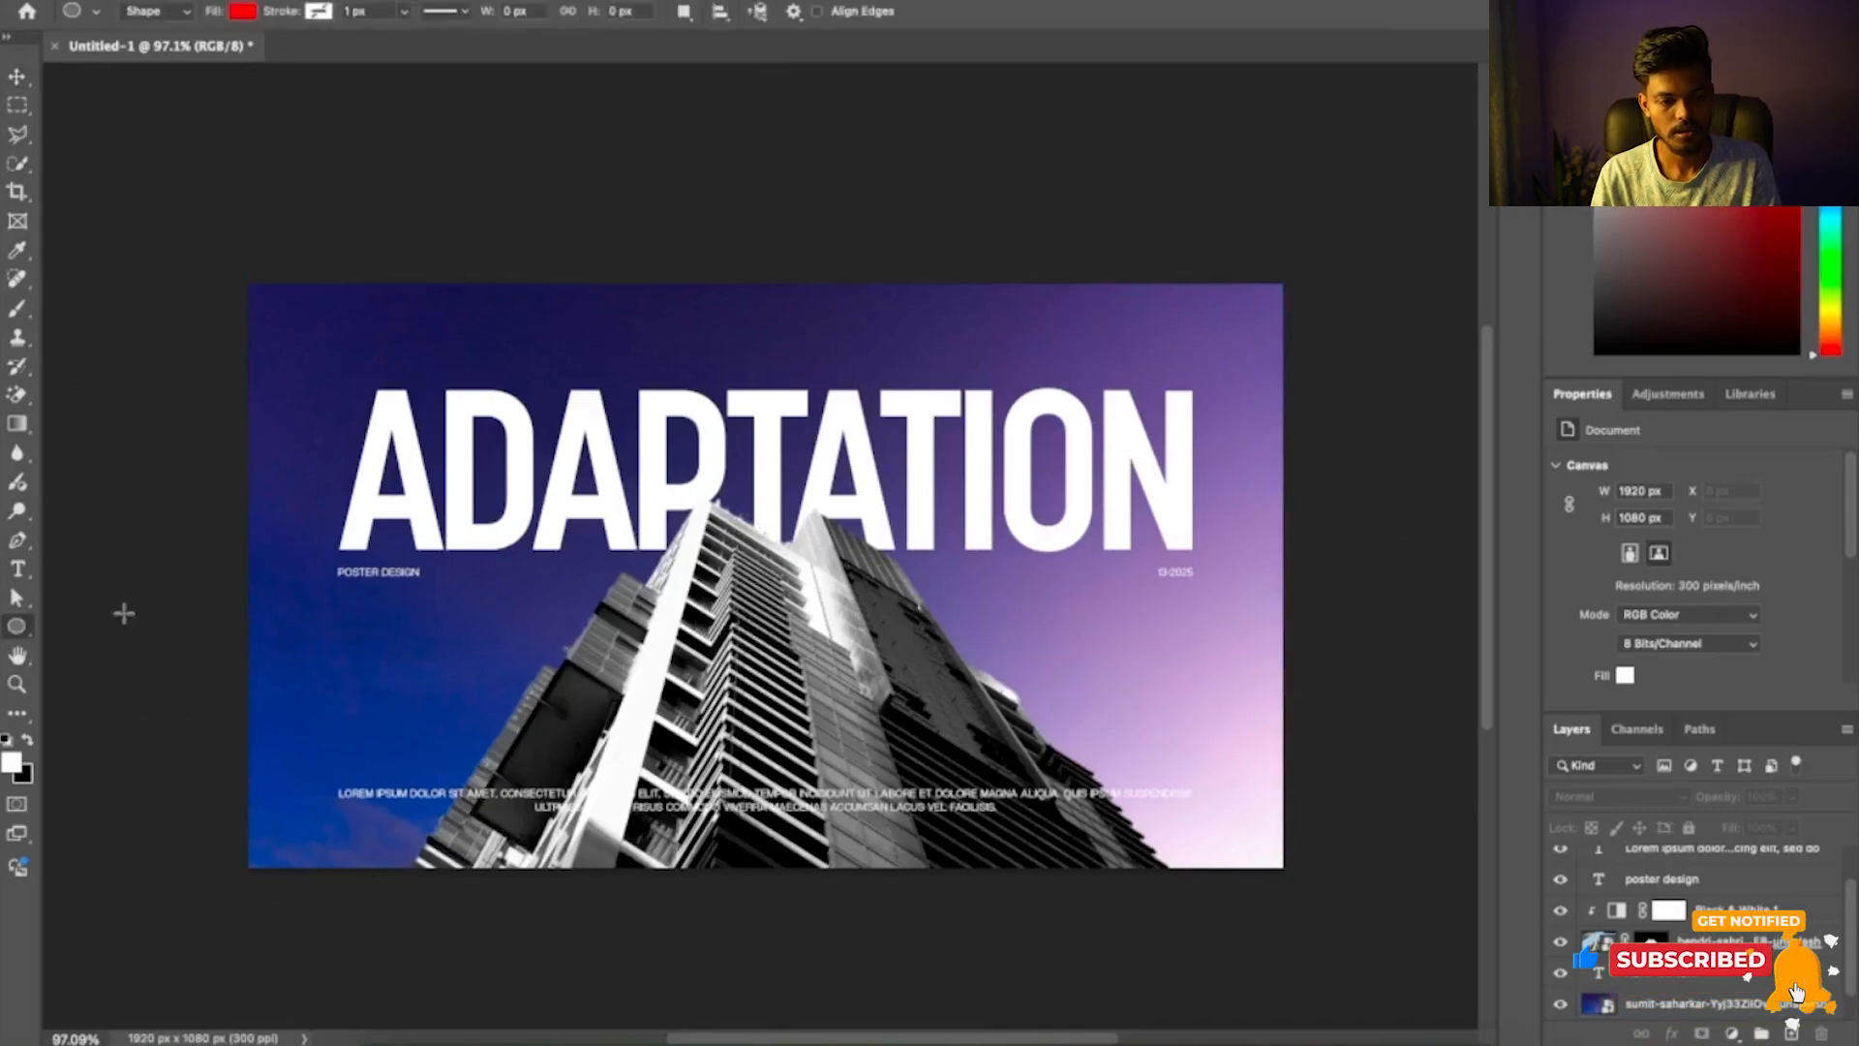
pyautogui.rightClick(16, 625)
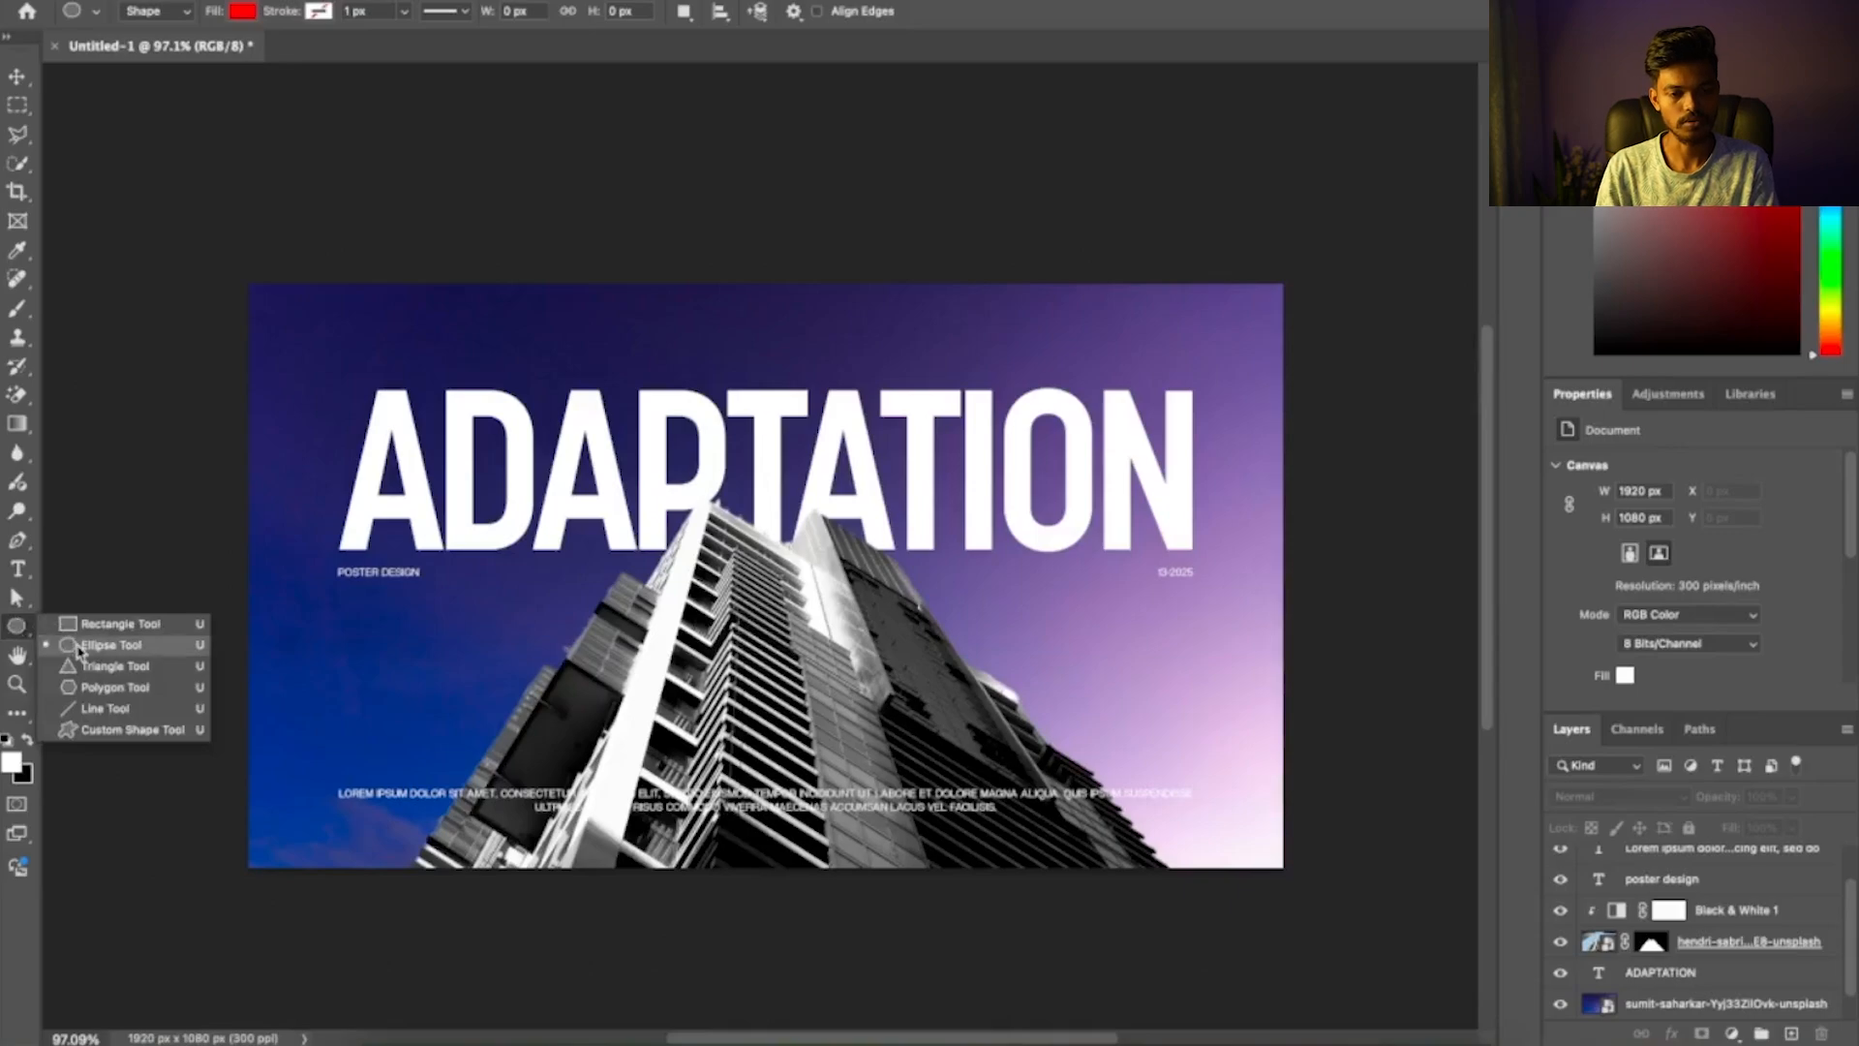
pyautogui.click(80, 647)
pyautogui.click(76, 644)
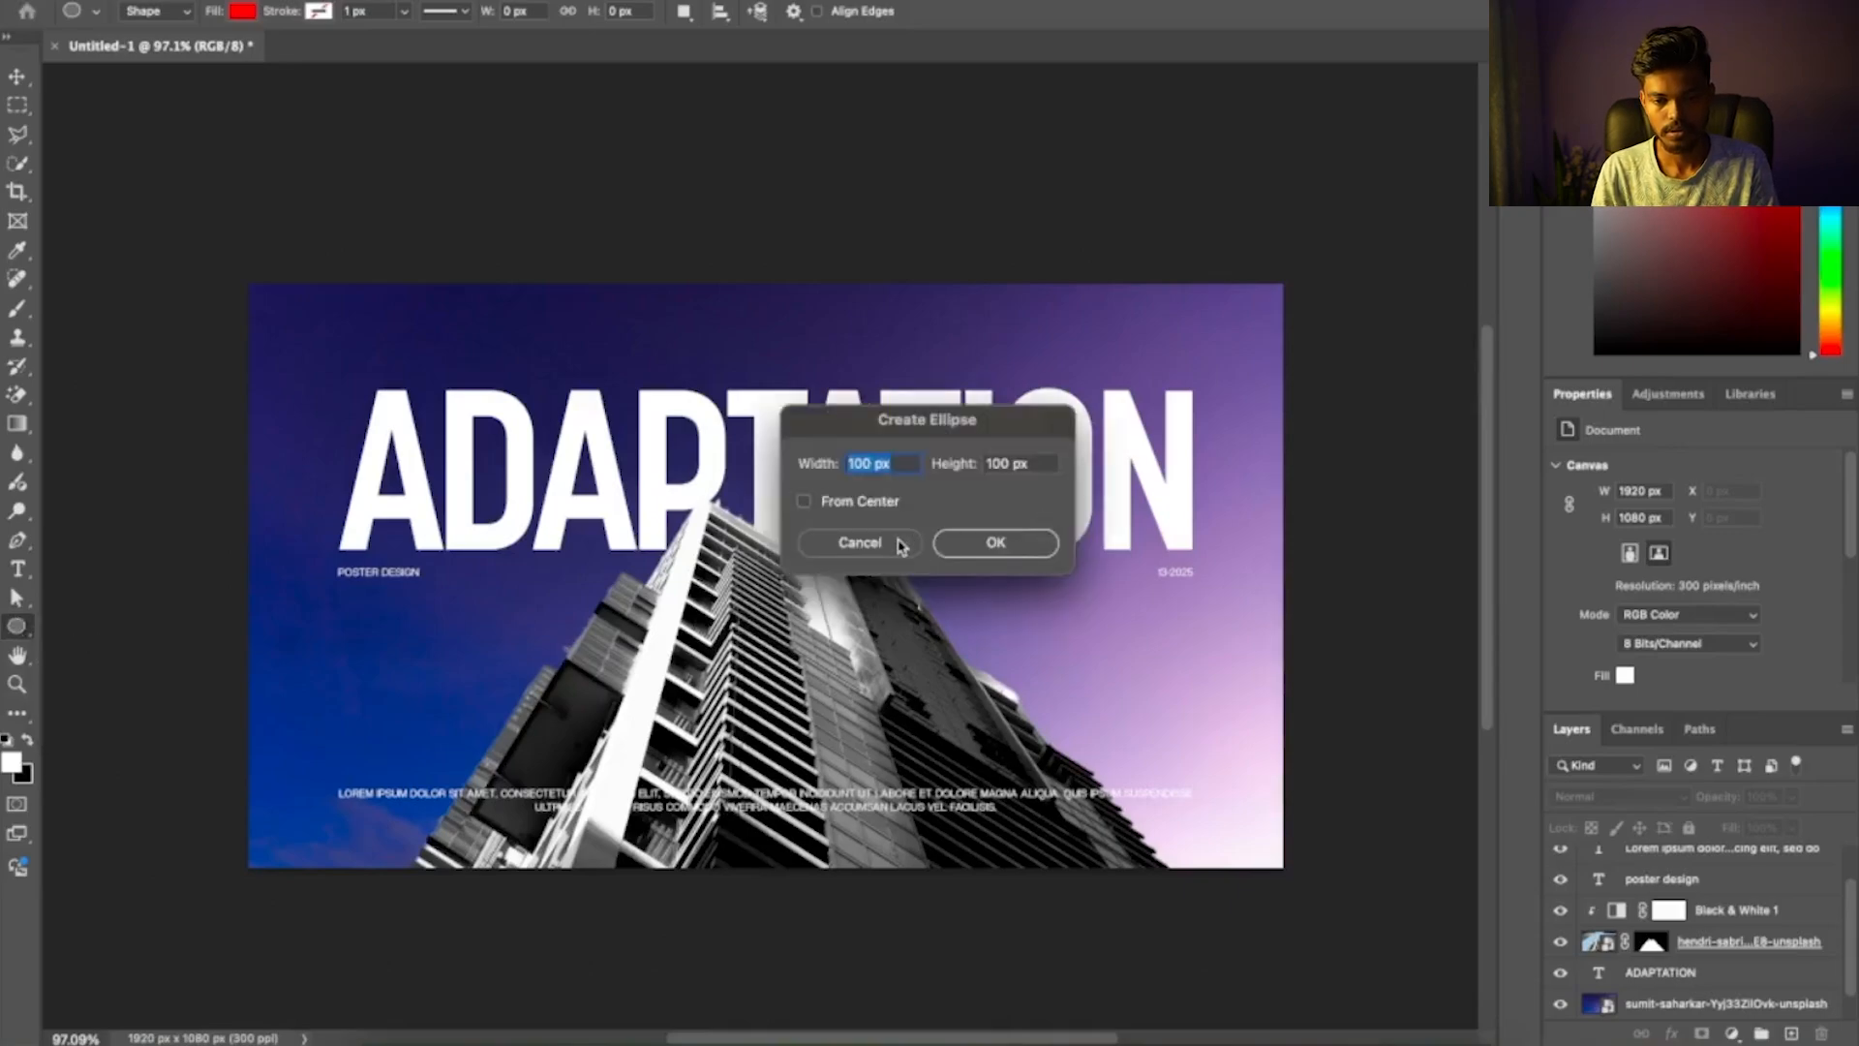
pyautogui.click(859, 542)
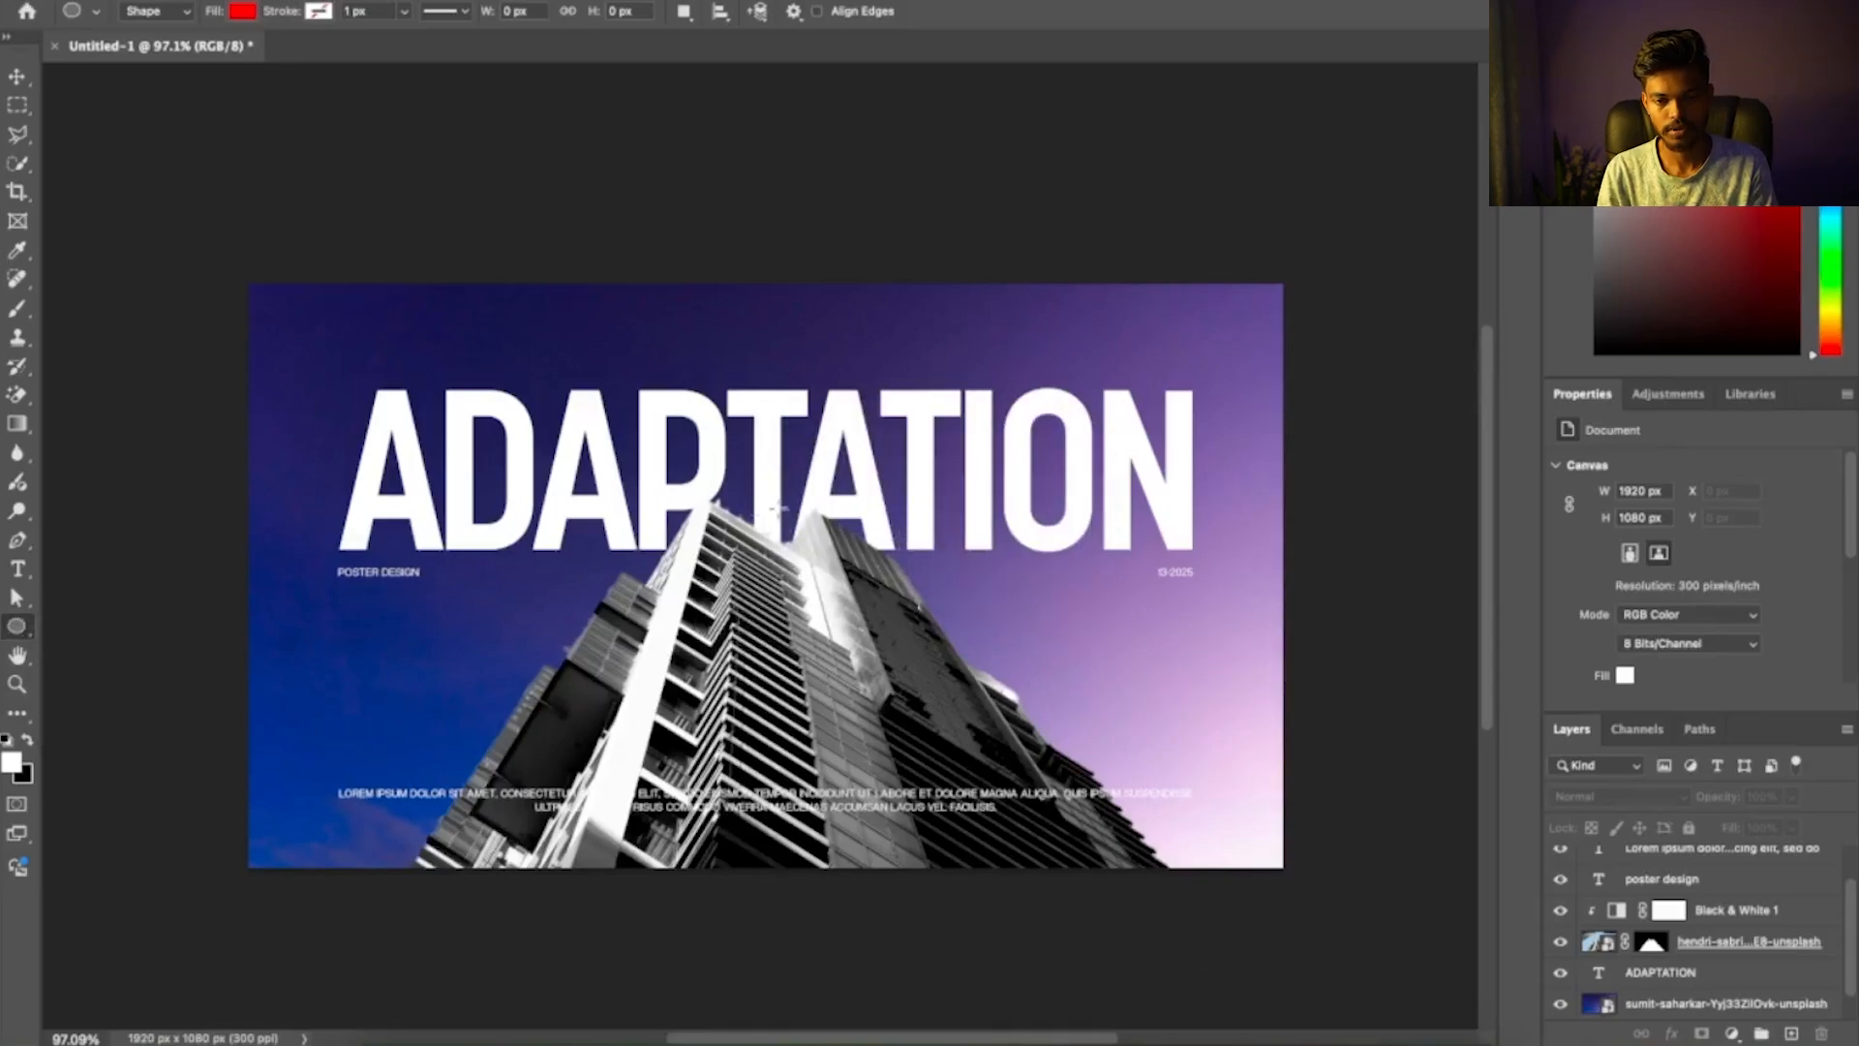
pyautogui.moveTo(777, 505); pyautogui.dragTo(1075, 687)
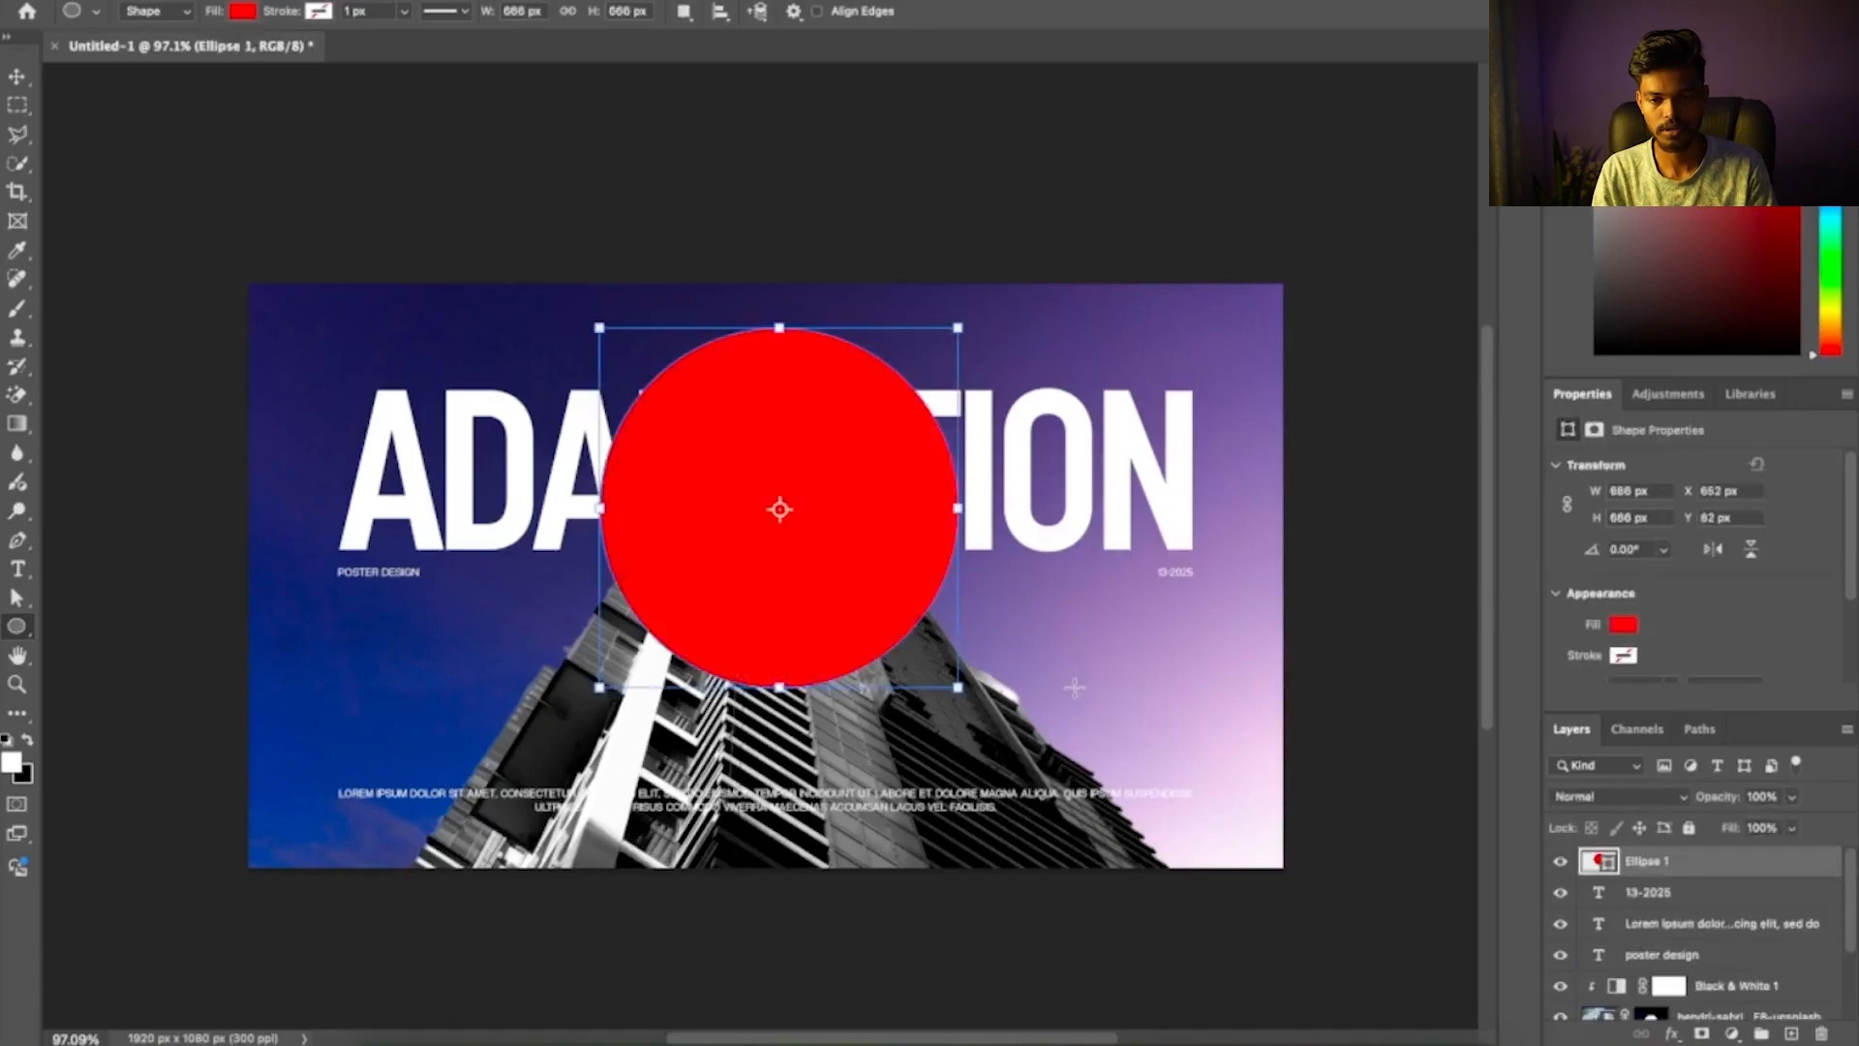
# Centre the red circle horizontally on the Background layer and lower it slightly to Y 89 px
pyautogui.press('v')
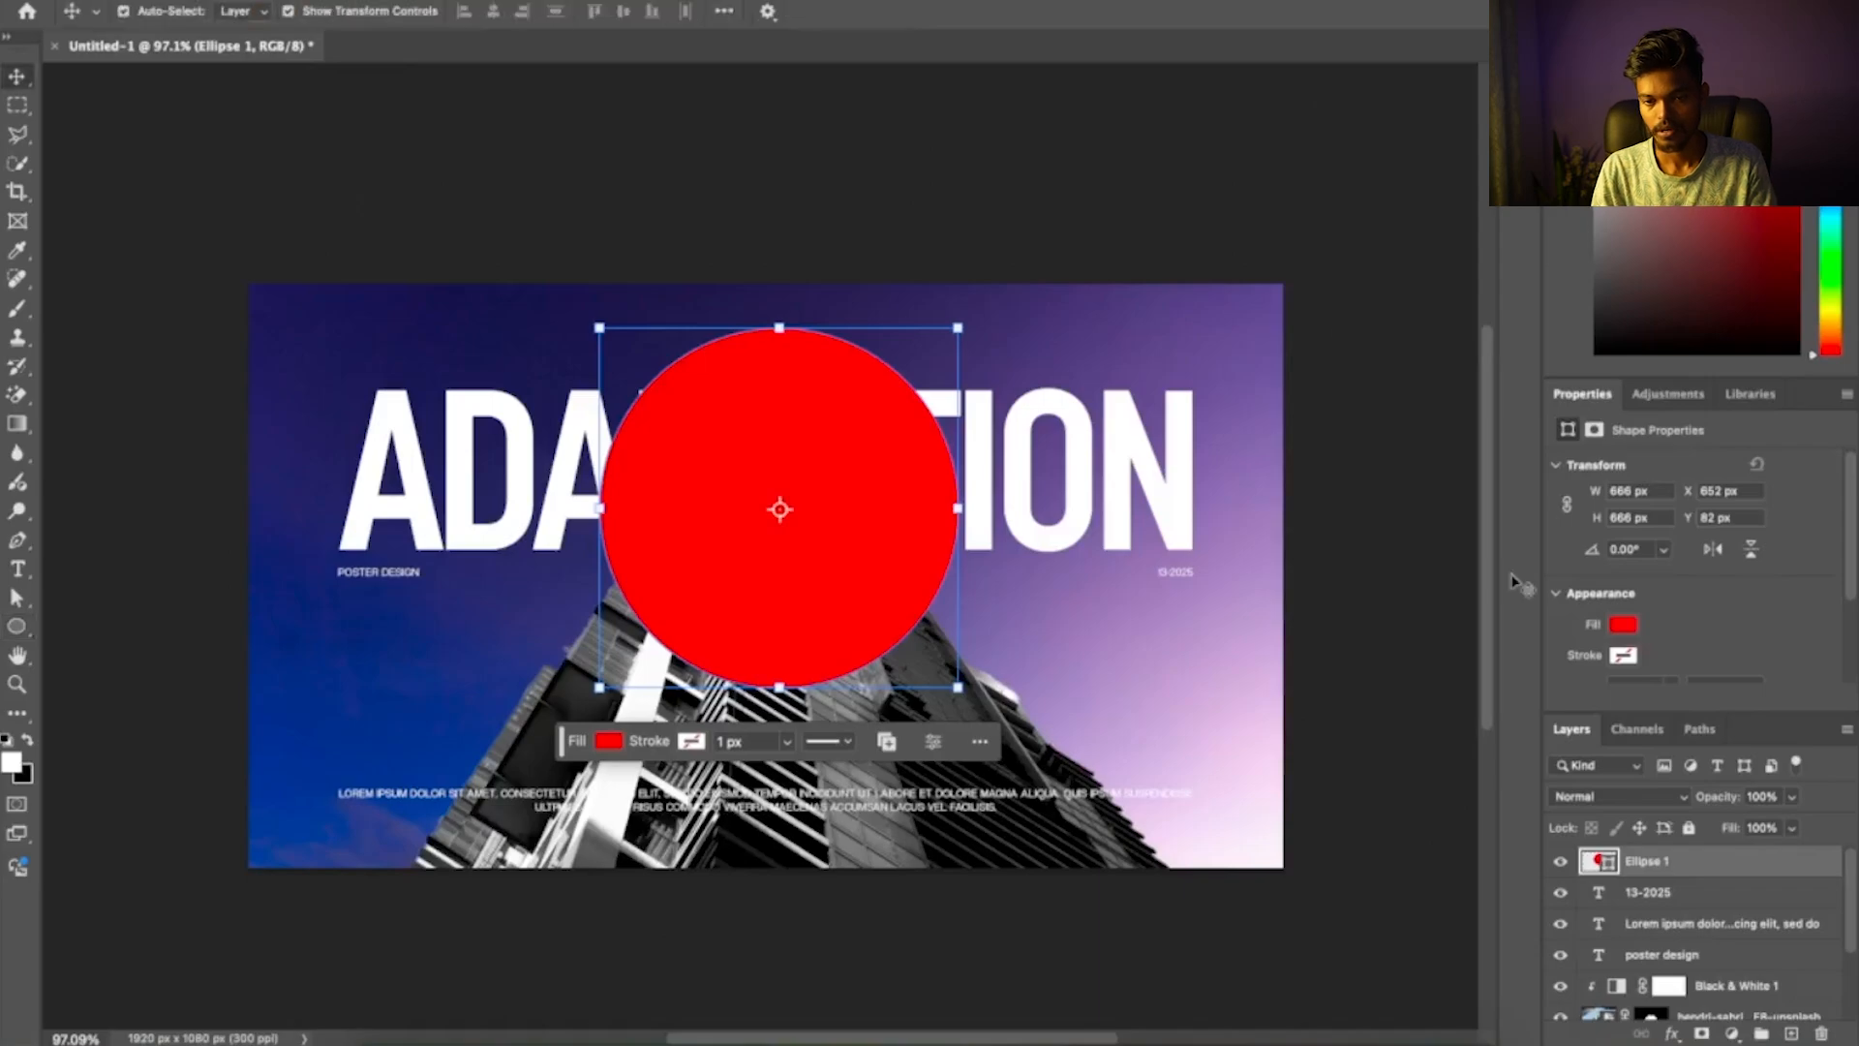
pyautogui.scroll(-3, 1656, 857)
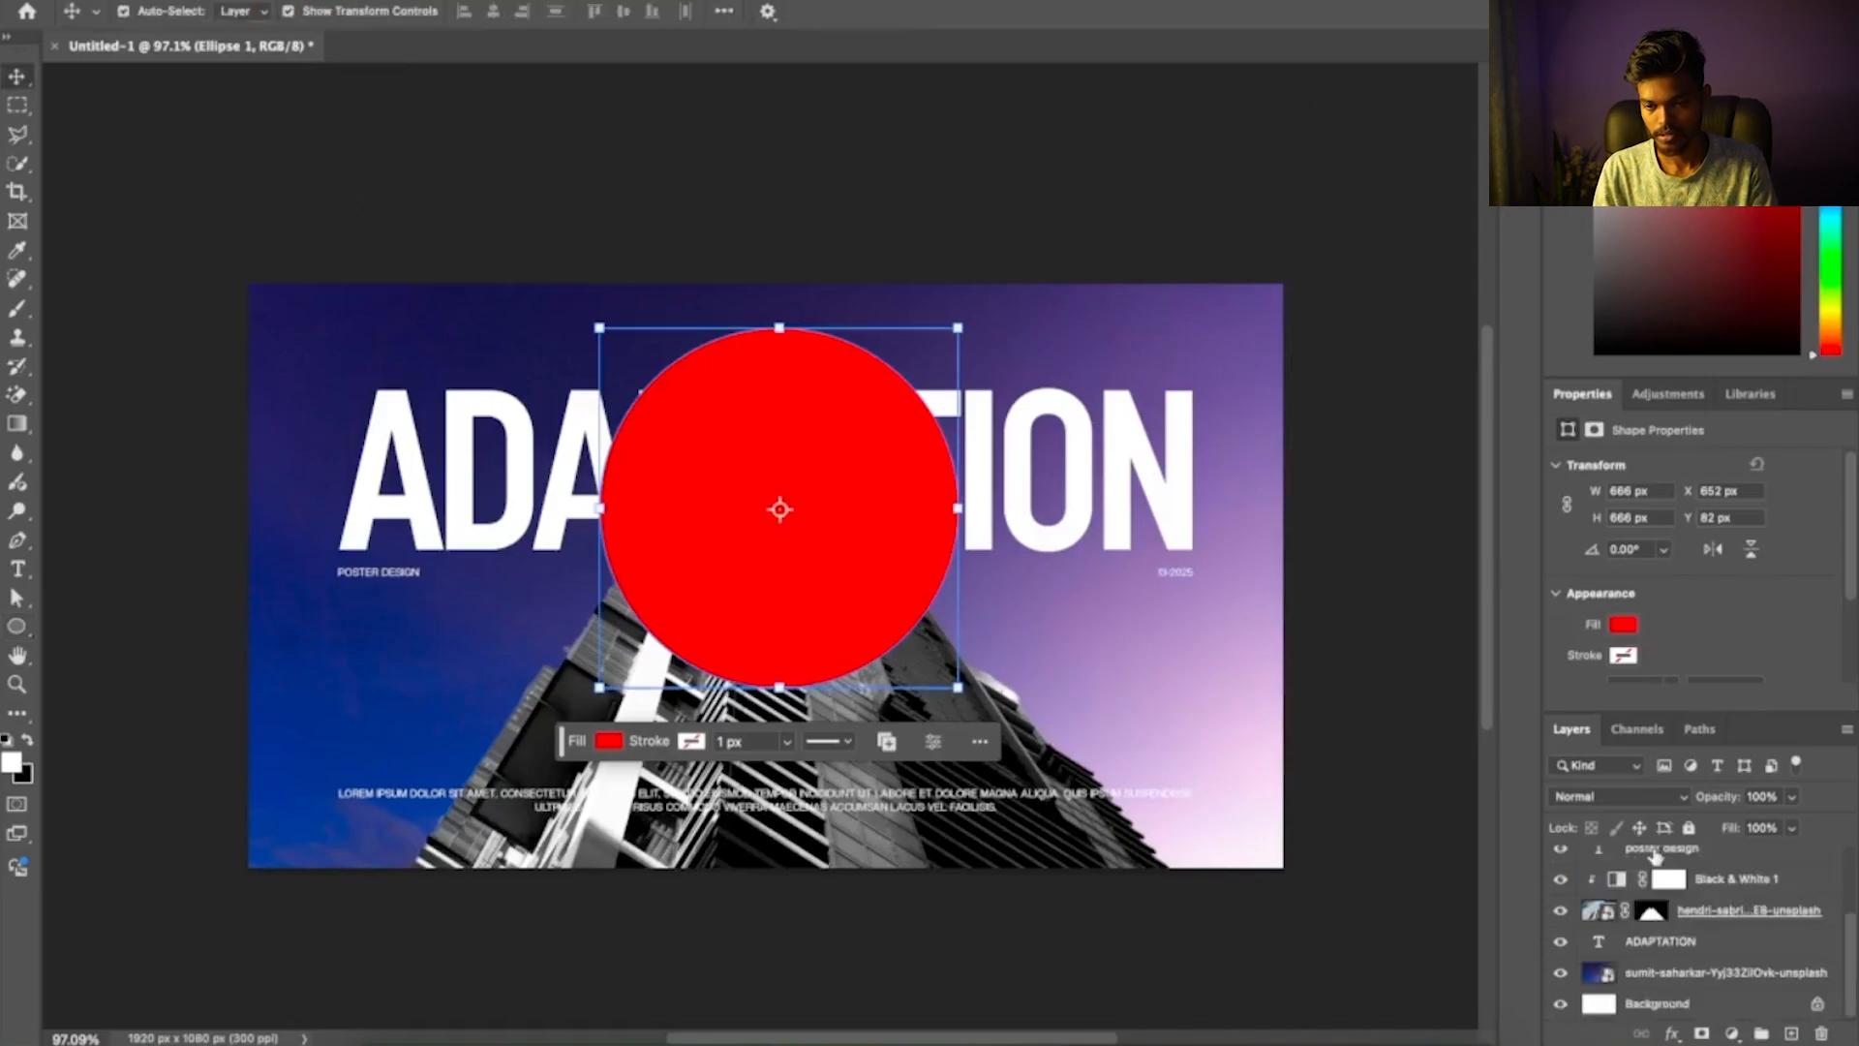
pyautogui.keyDown('super'); pyautogui.click(1691, 1008); pyautogui.keyUp('super')
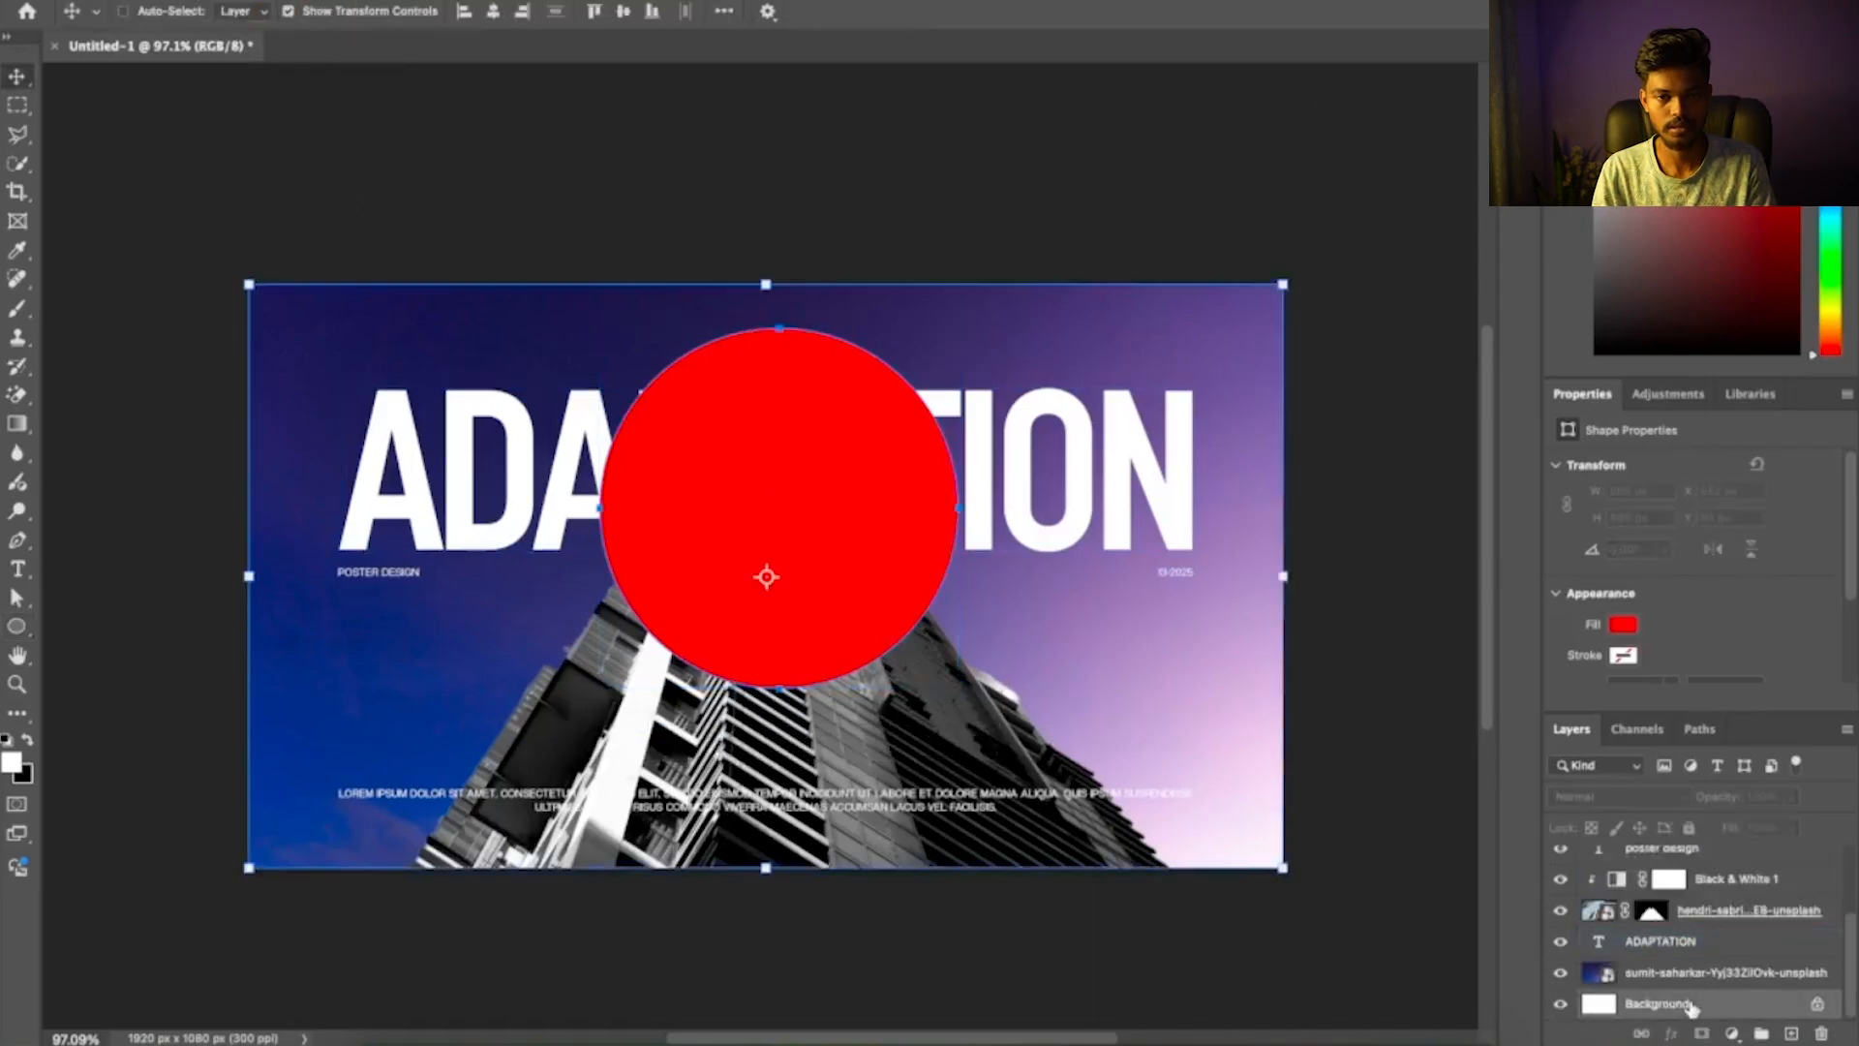
pyautogui.click(493, 22)
pyautogui.click(947, 130)
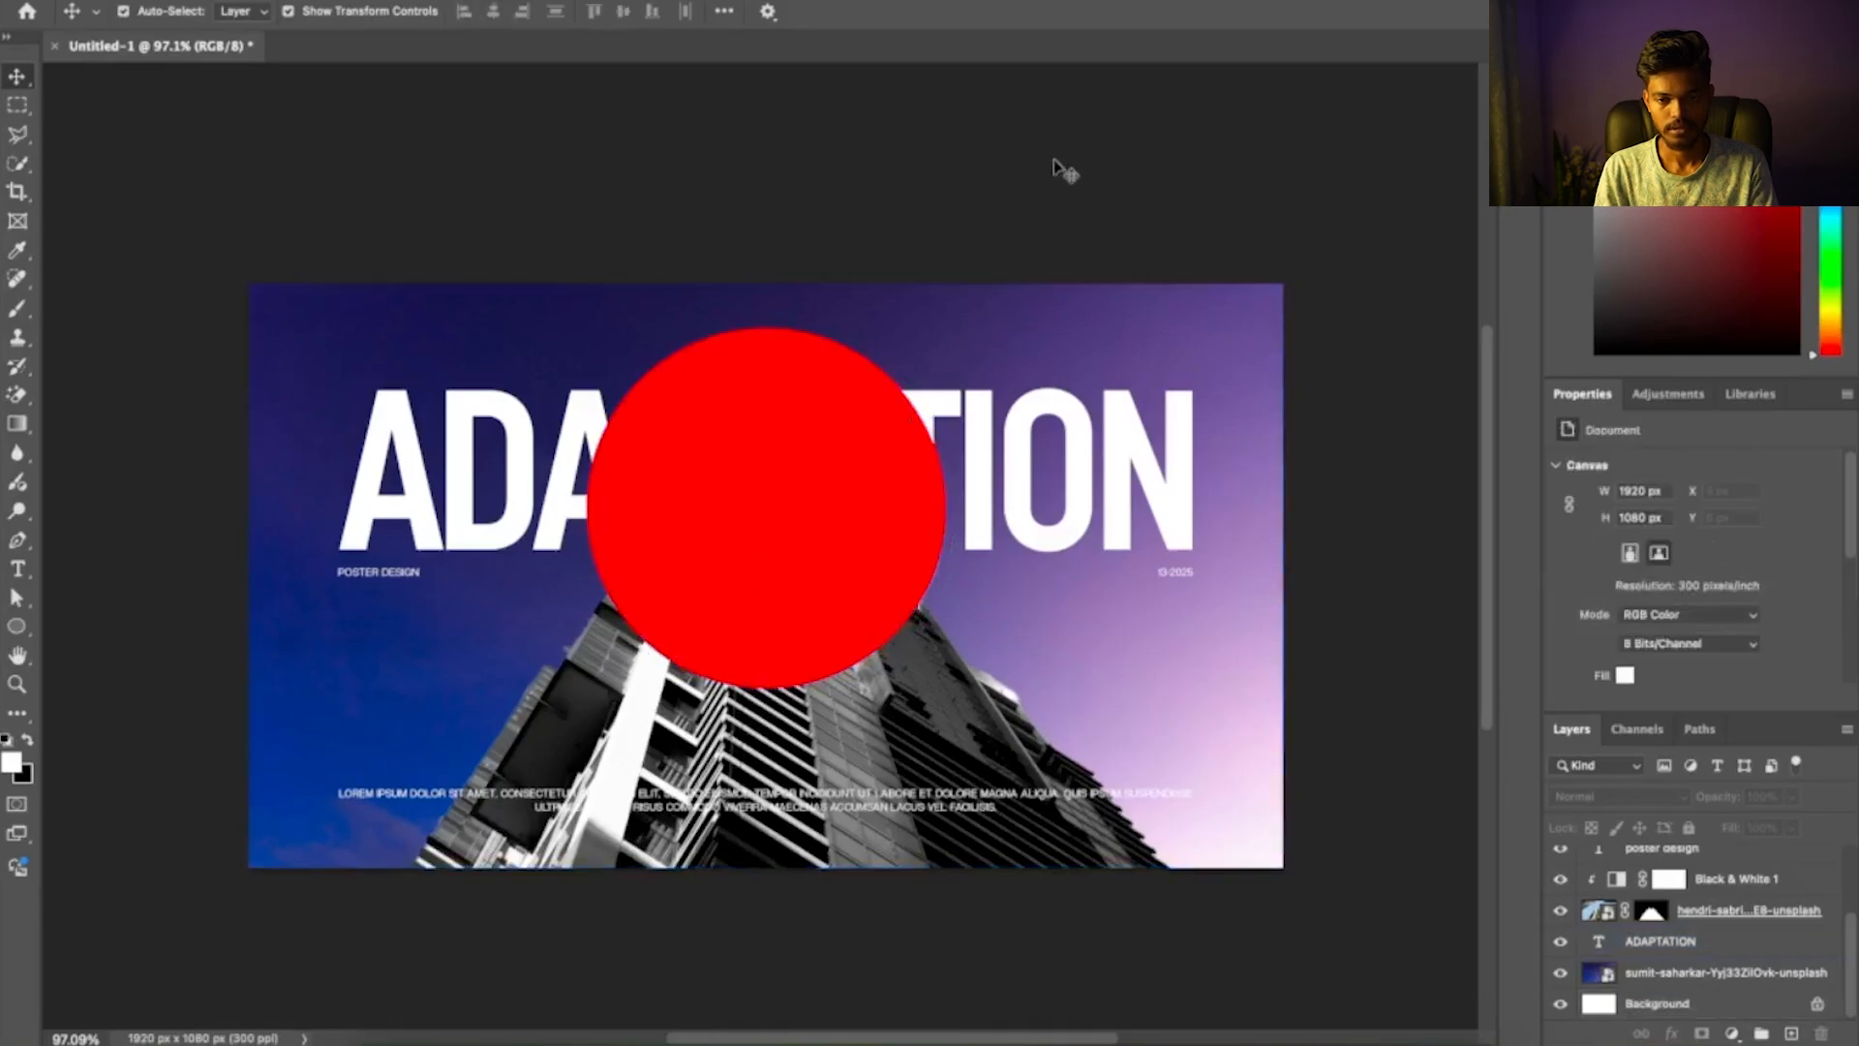
pyautogui.click(830, 438)
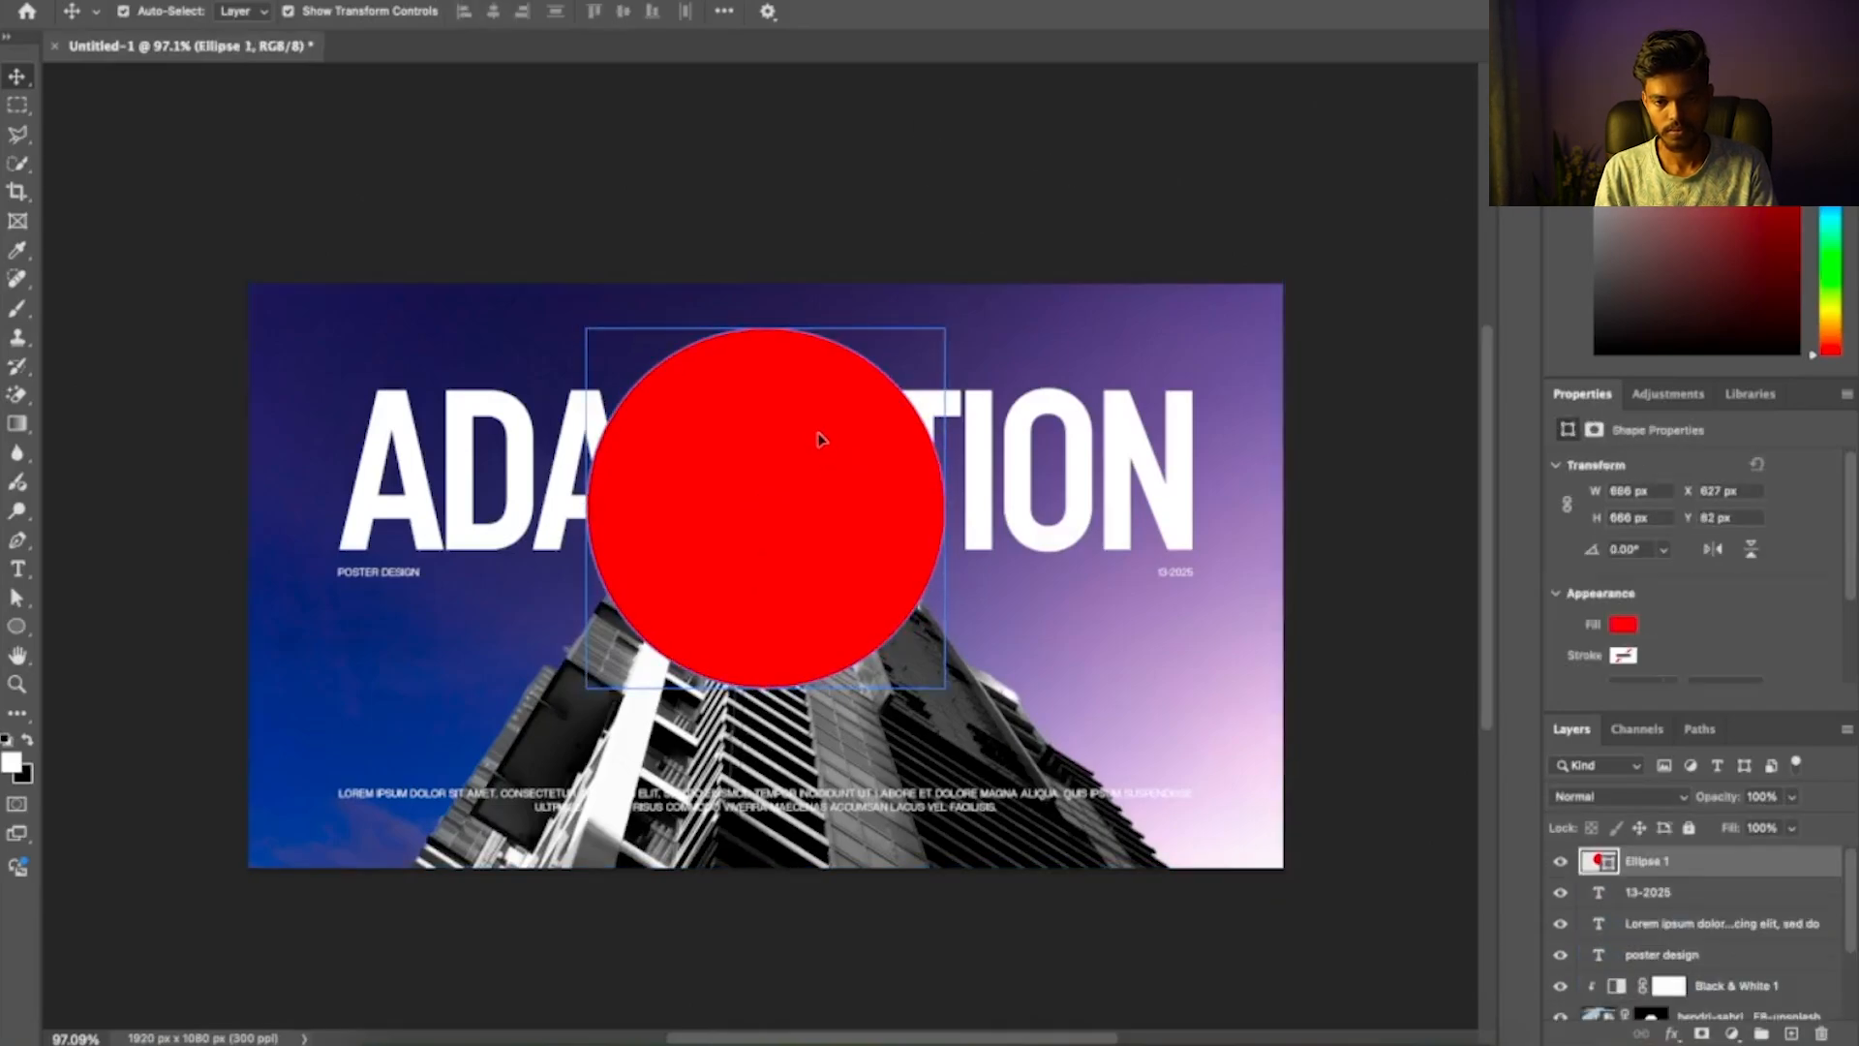
pyautogui.moveTo(817, 432)
pyautogui.mouseDown()
pyautogui.moveTo(820, 463)
pyautogui.moveTo(817, 432)
pyautogui.mouseUp()
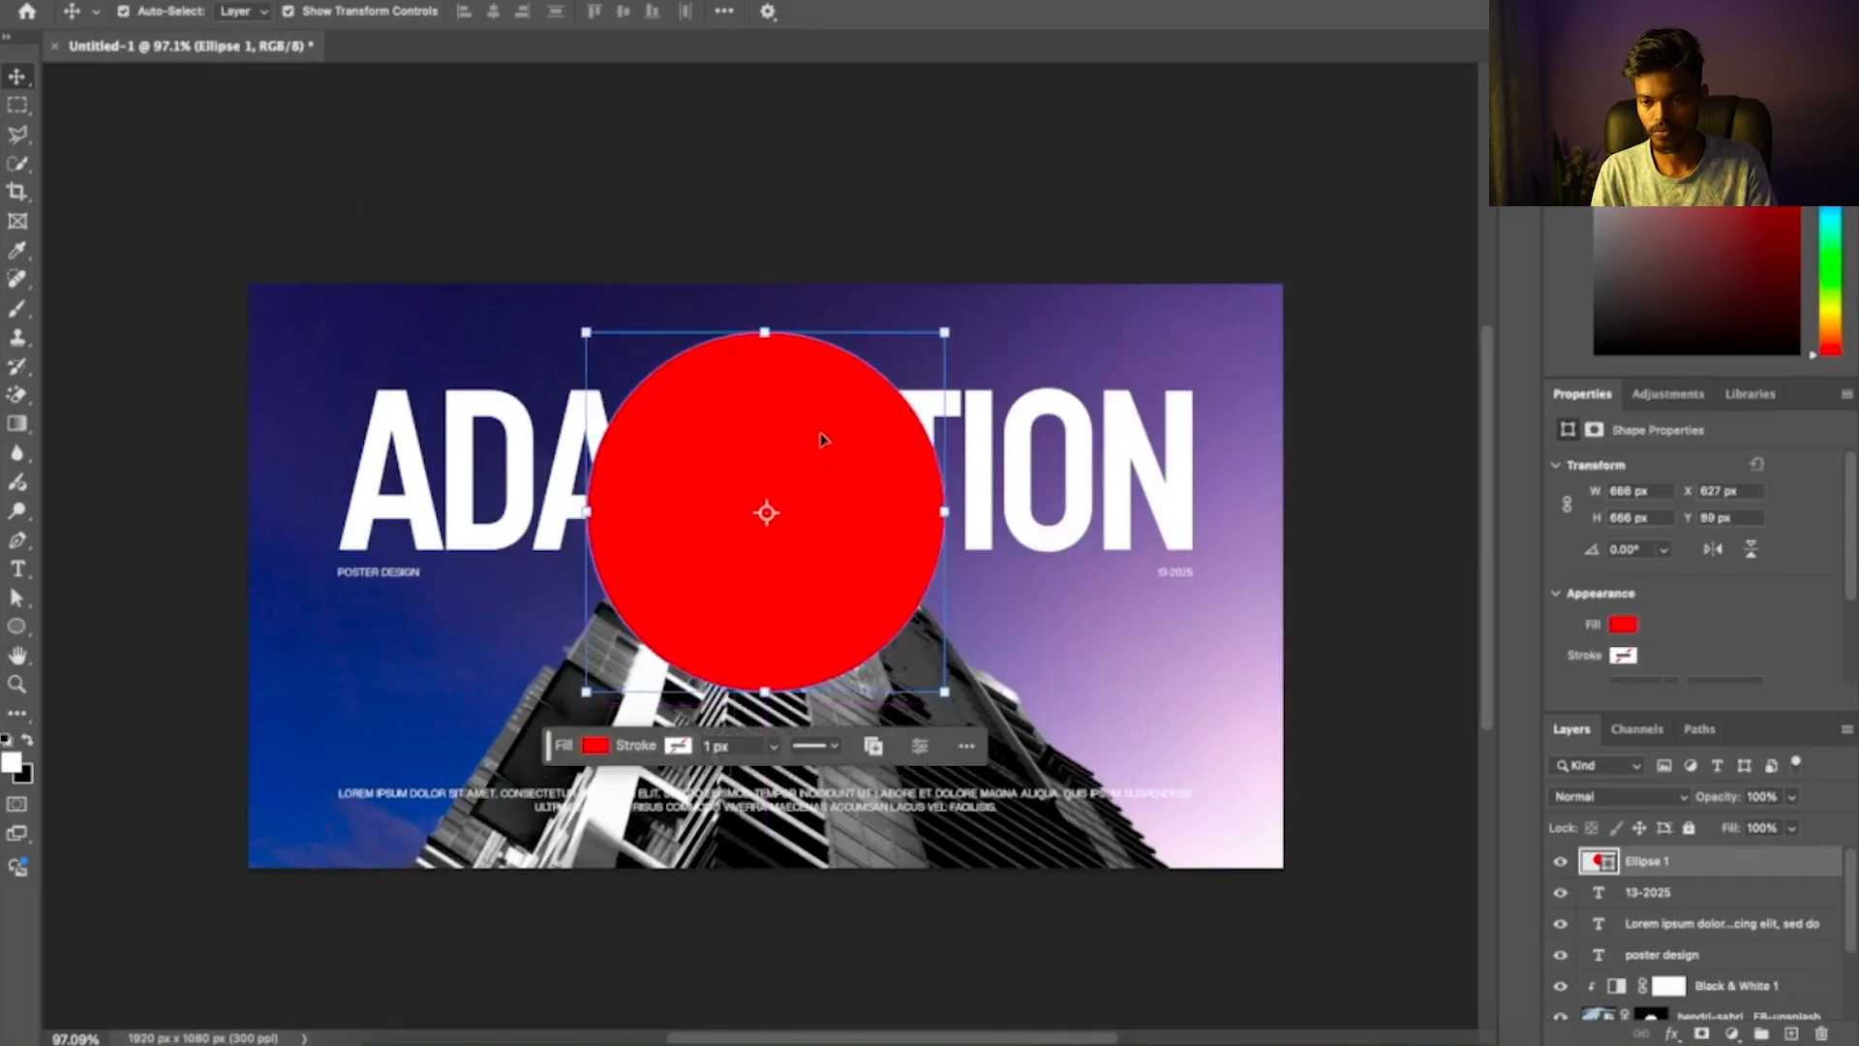
# Set the red circle's blend mode to Multiply
pyautogui.click(1648, 800)
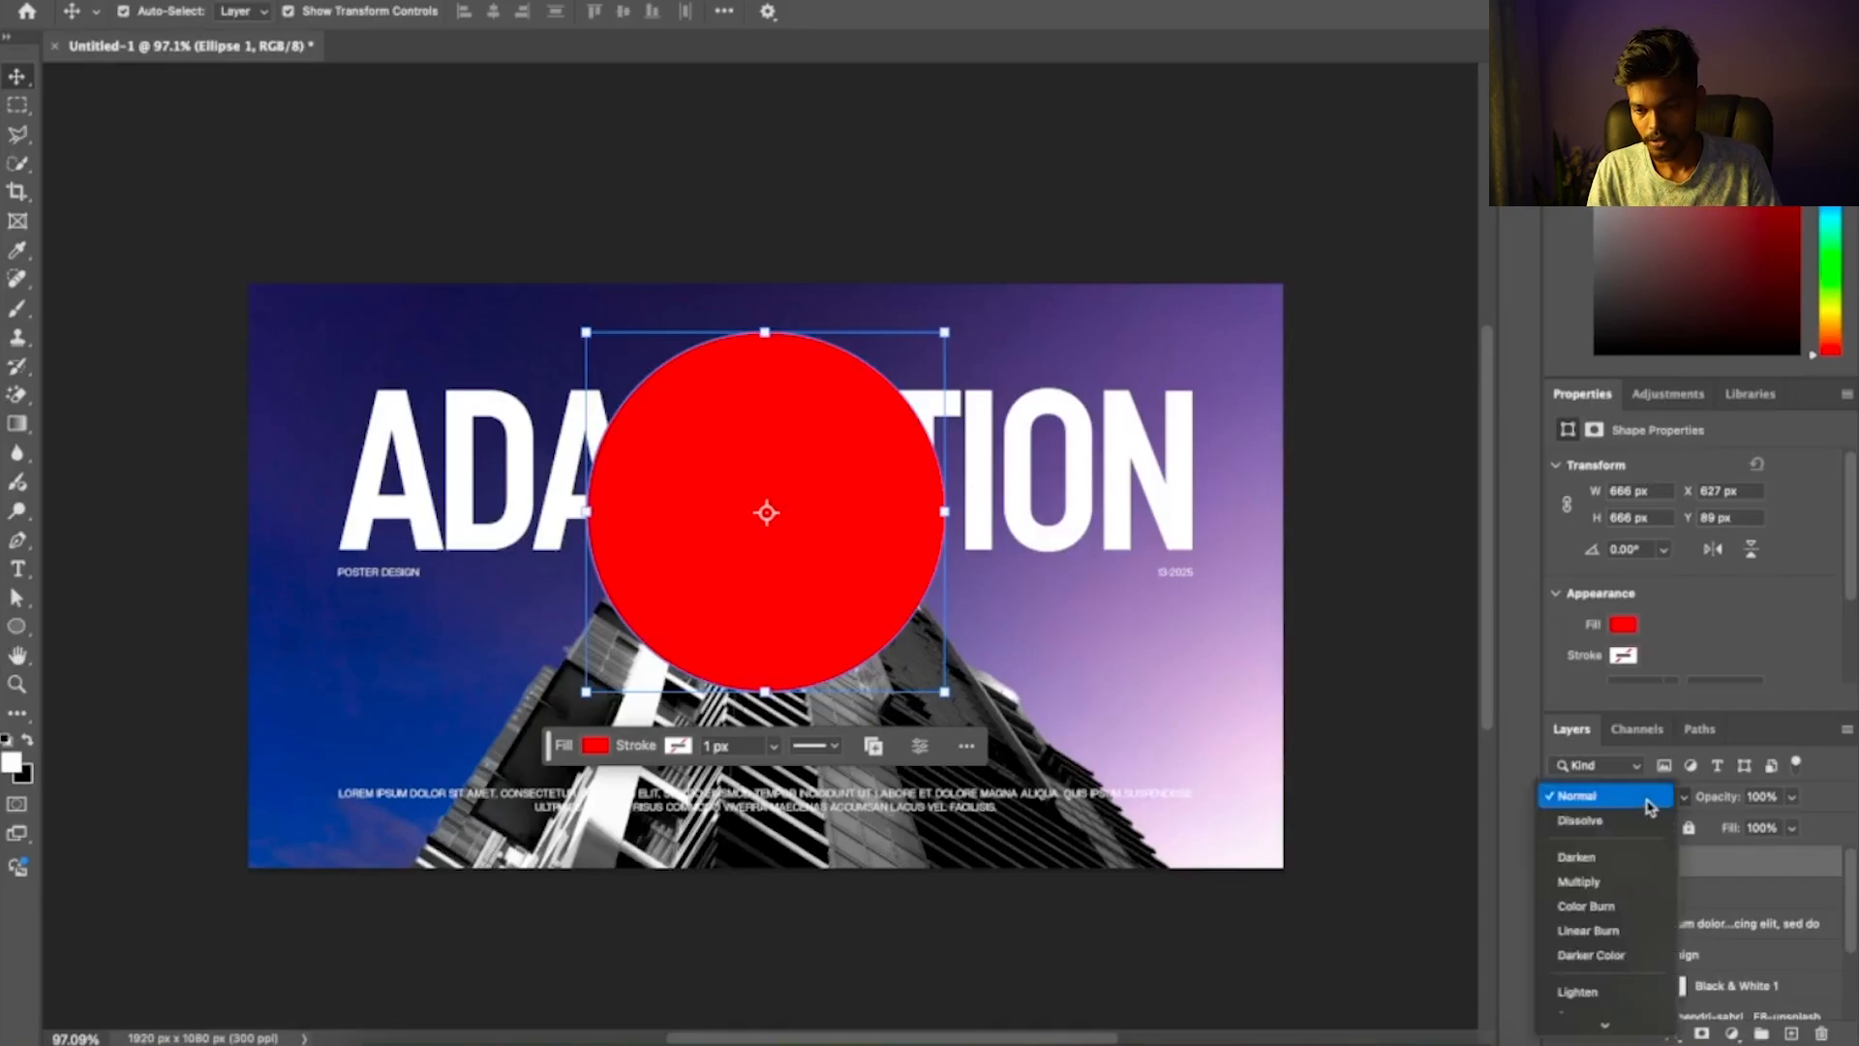
pyautogui.click(1619, 881)
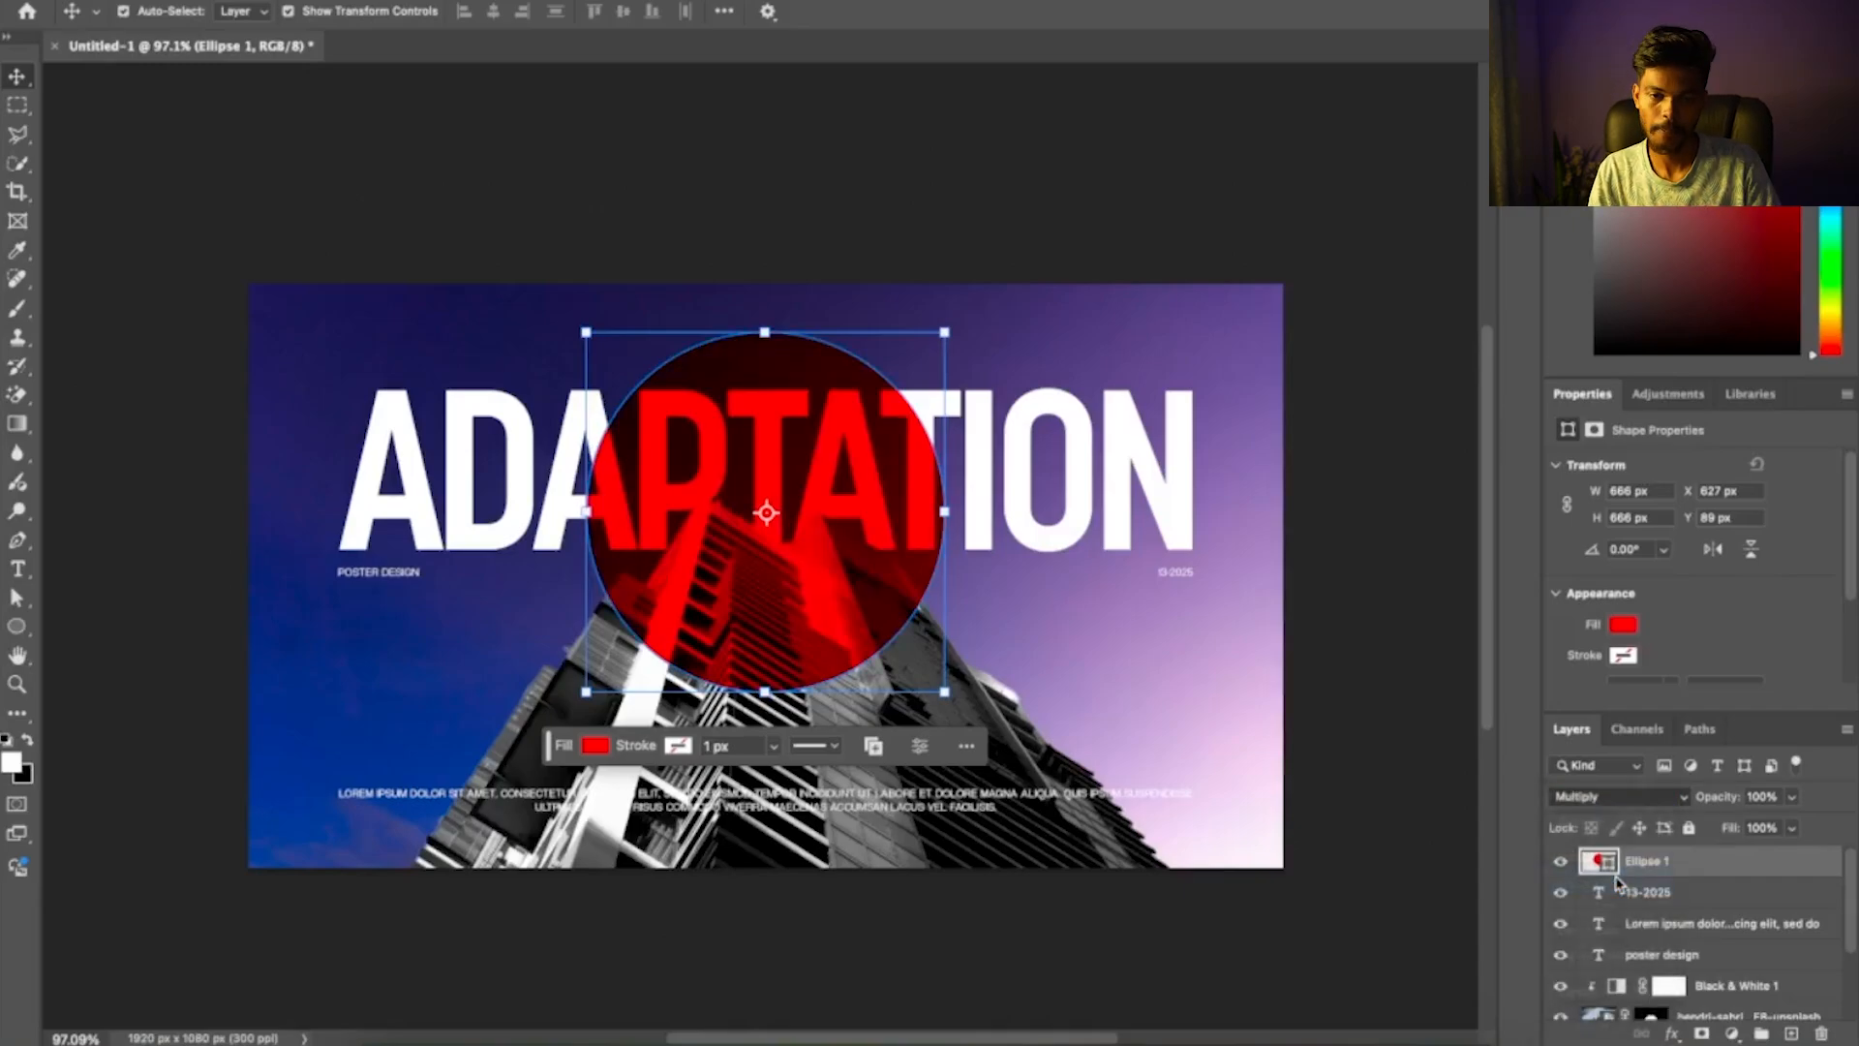
pyautogui.click(1395, 684)
pyautogui.click(816, 659)
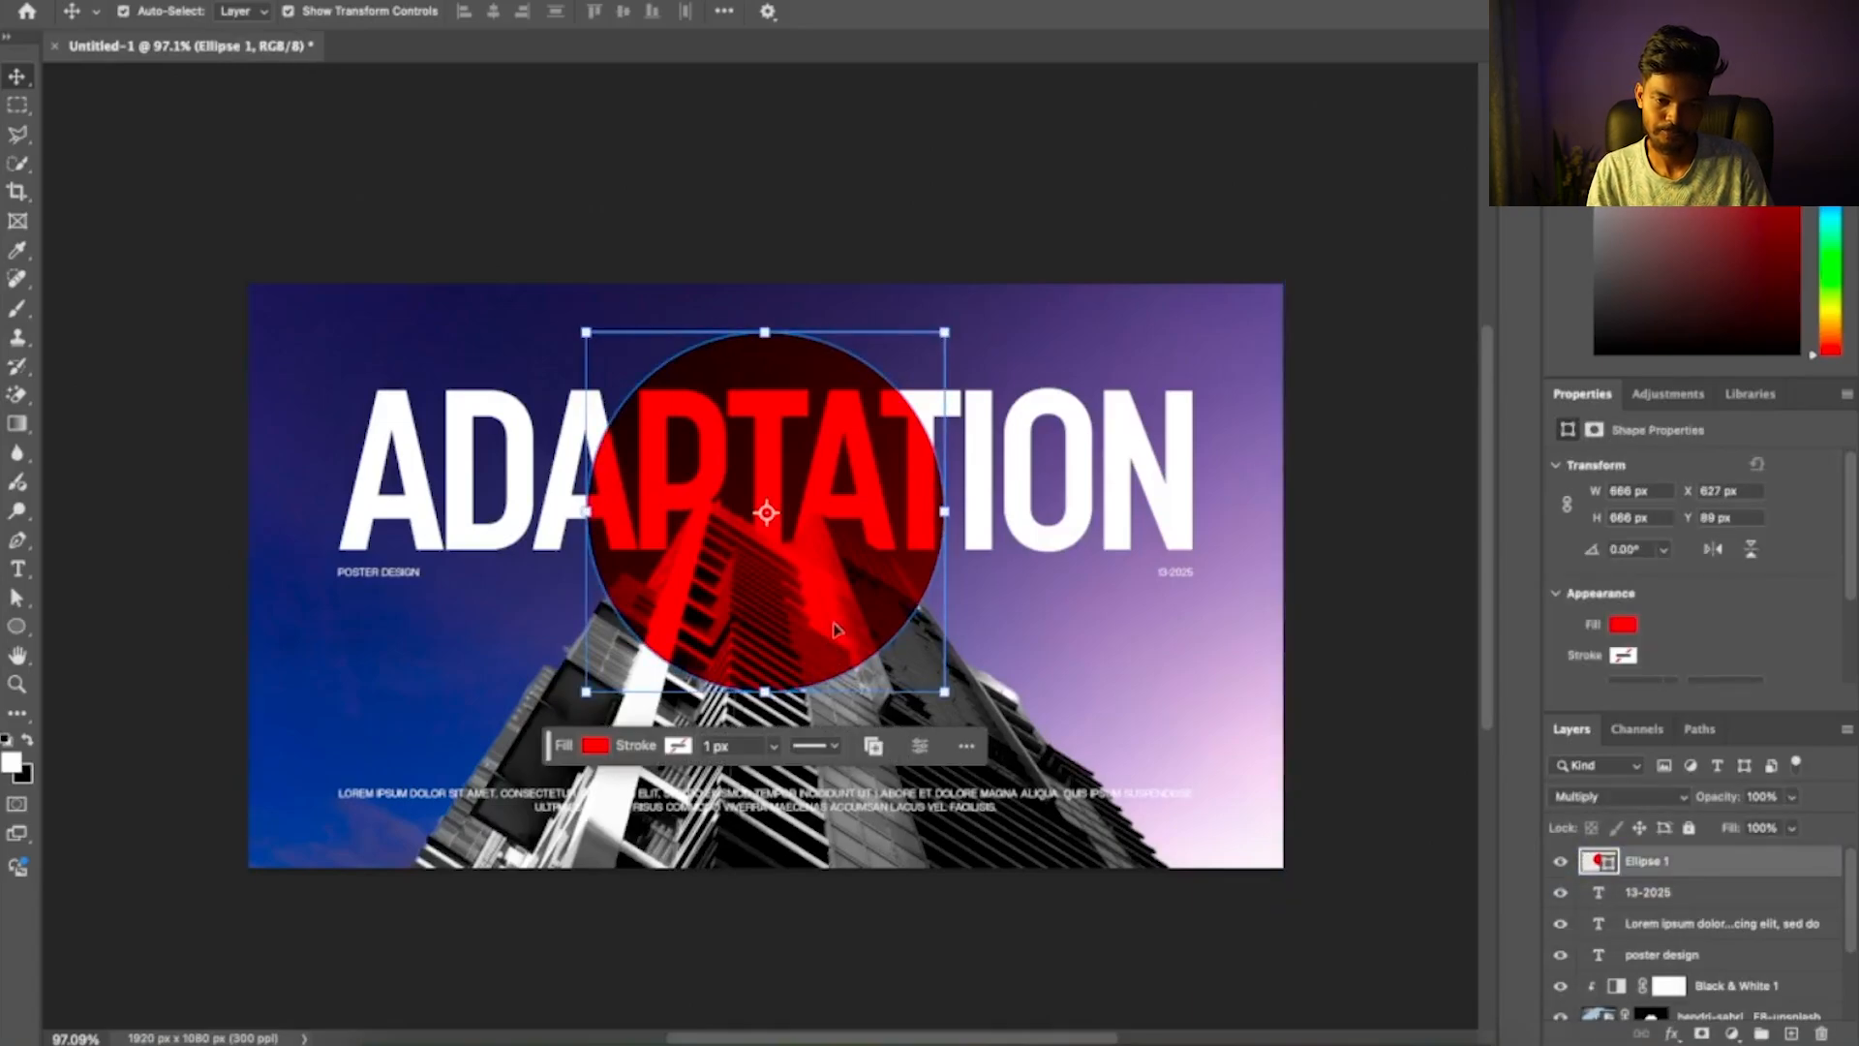
pyautogui.moveTo(834, 627); pyautogui.dragTo(837, 631)
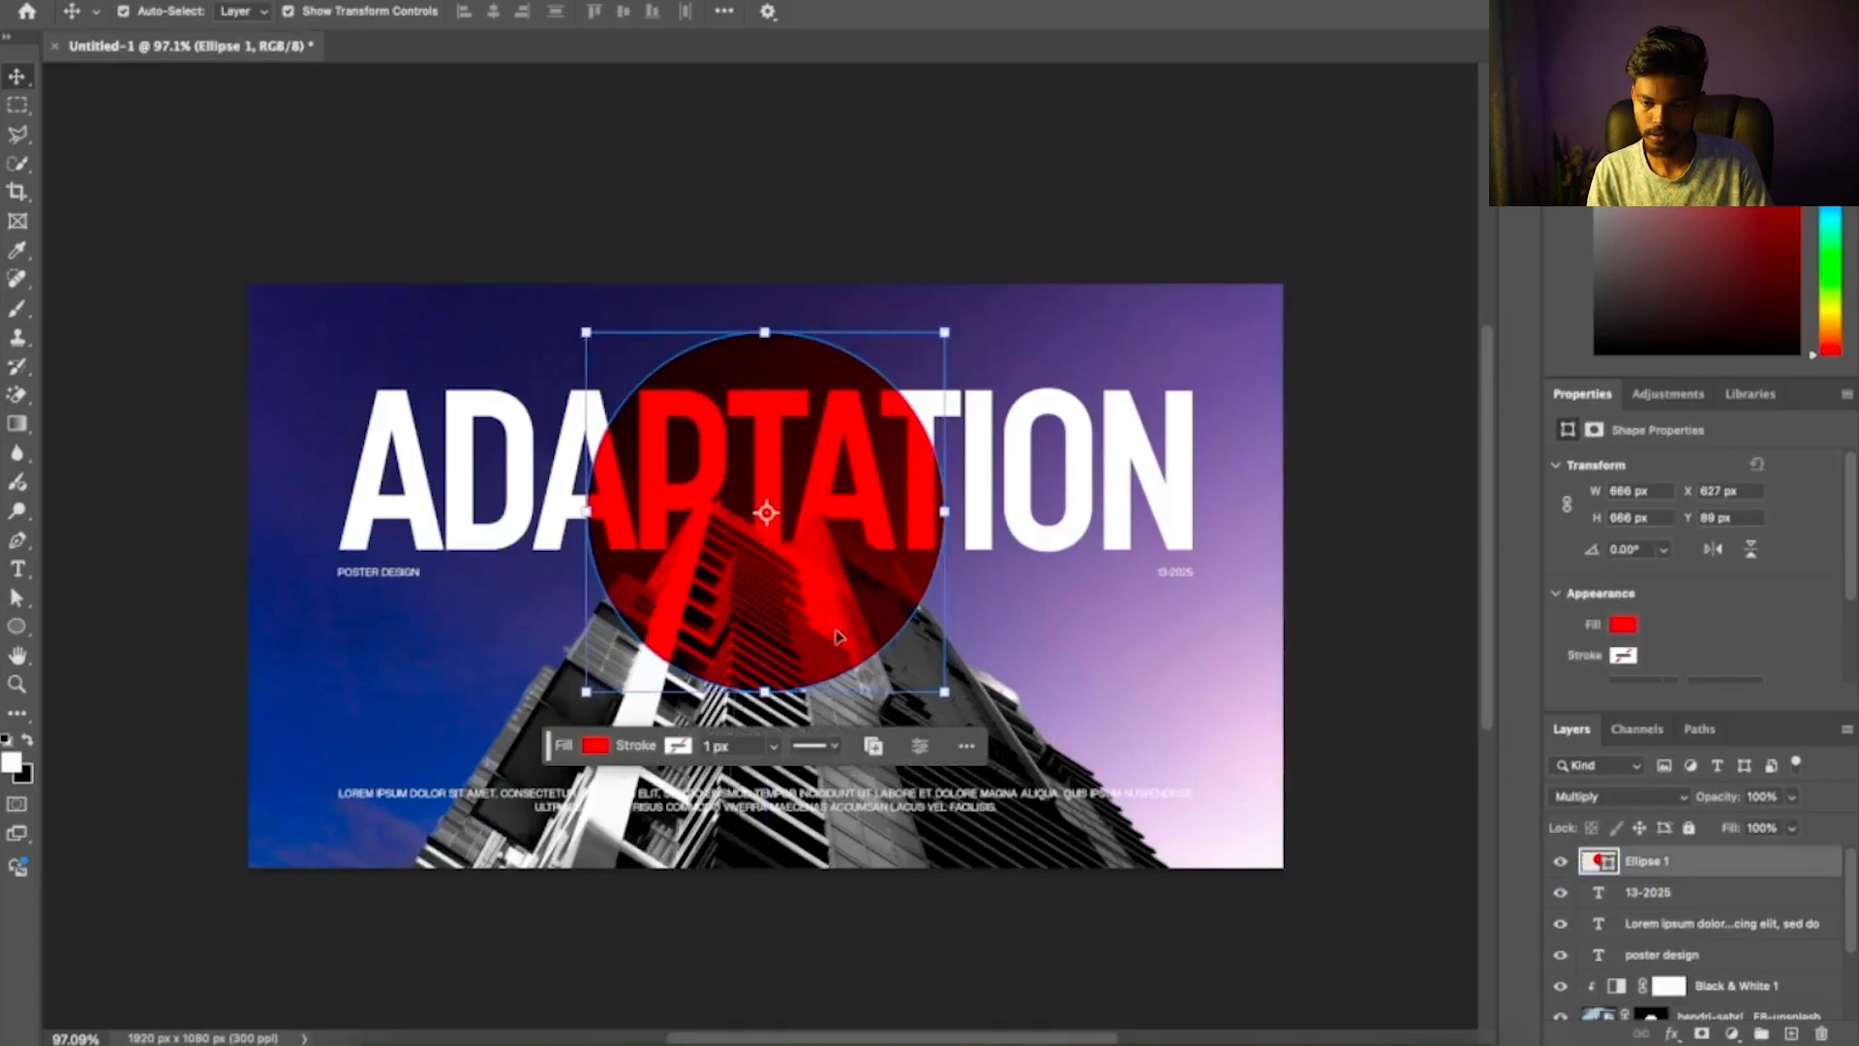
# Compare other blend modes for the red circle and set it to Color Burn
pyautogui.click(1656, 799)
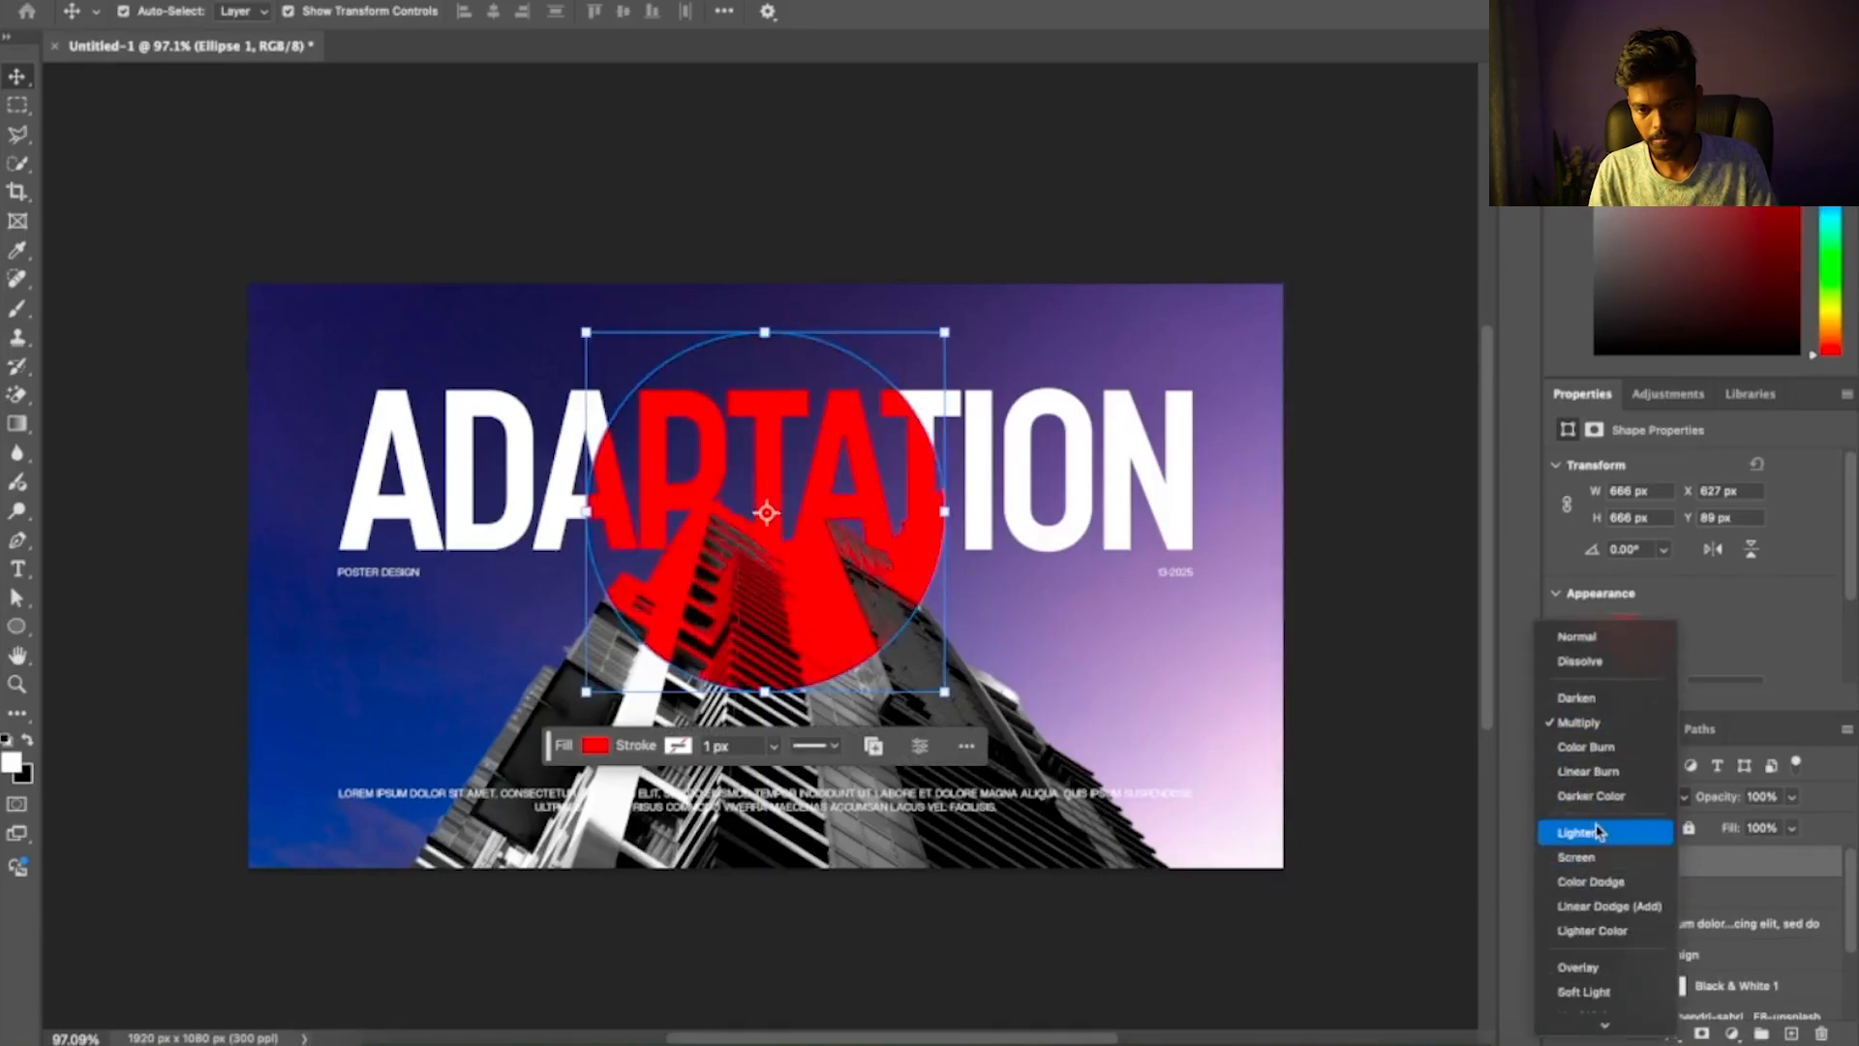
pyautogui.scroll(-2, 1595, 828)
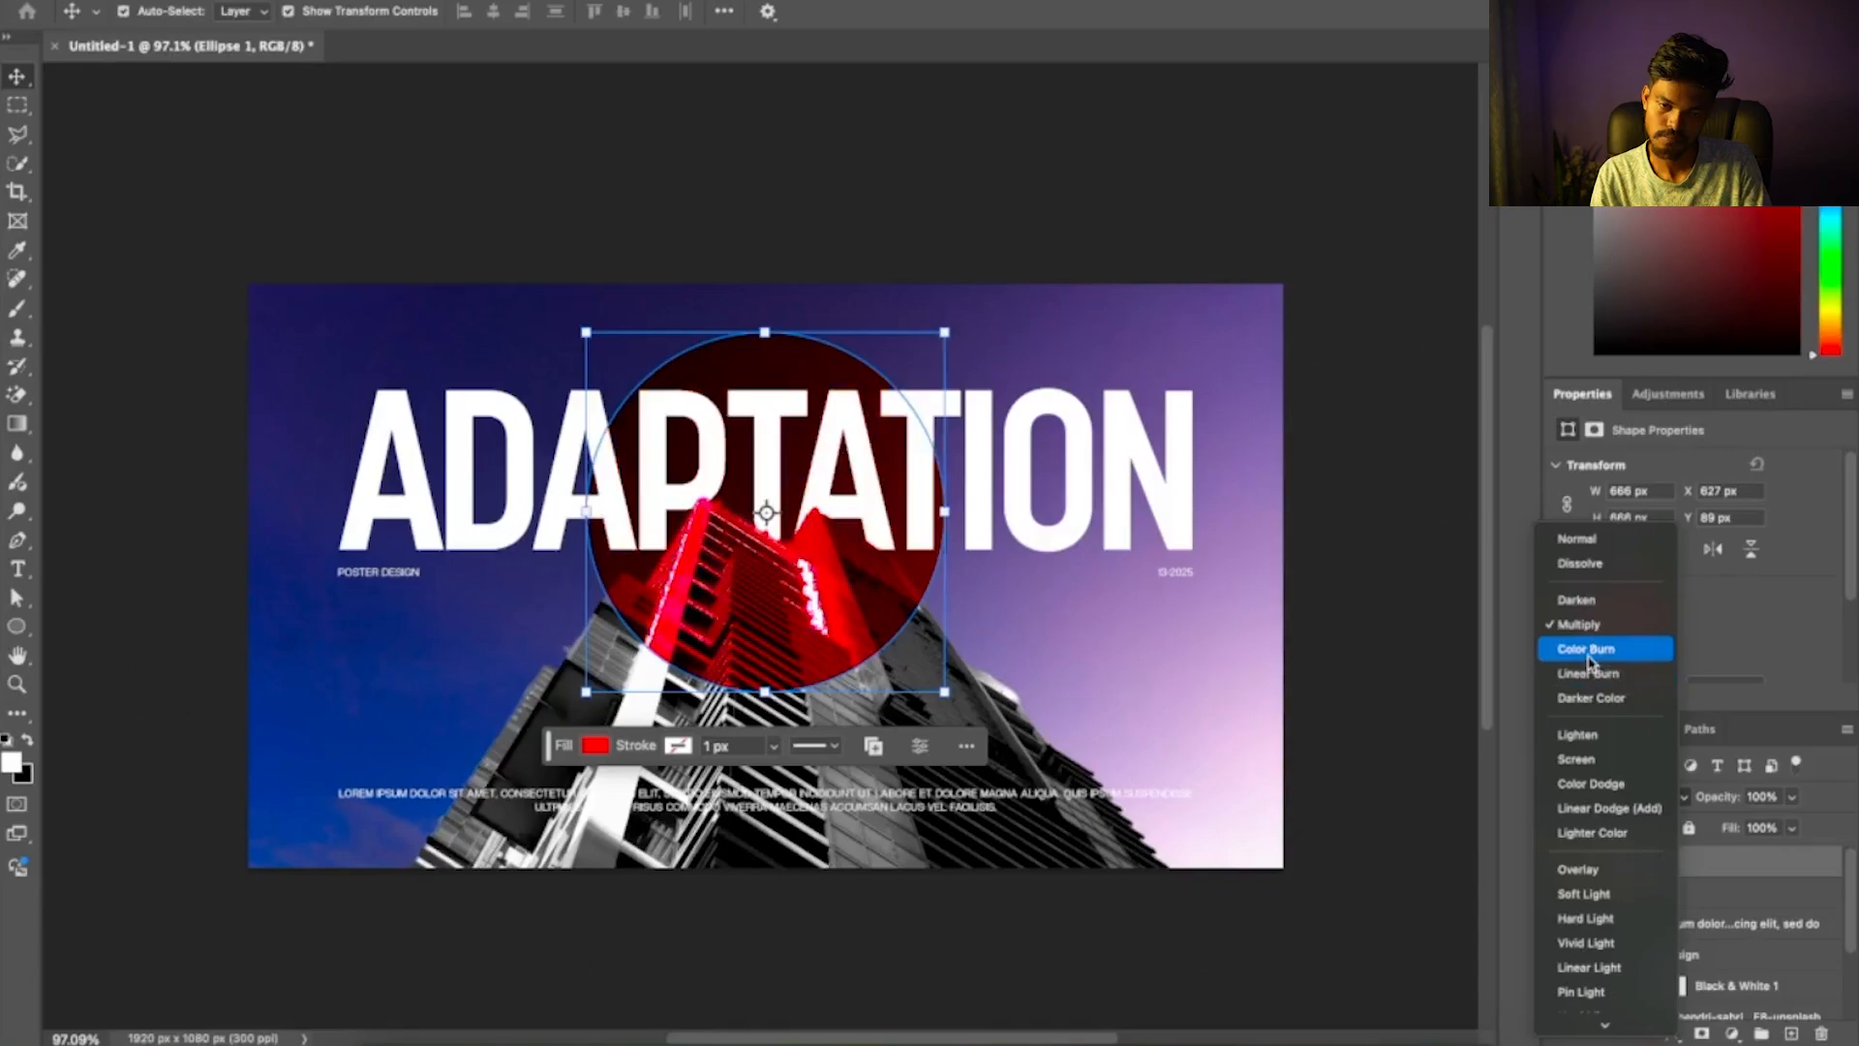
pyautogui.click(1588, 658)
pyautogui.click(1368, 550)
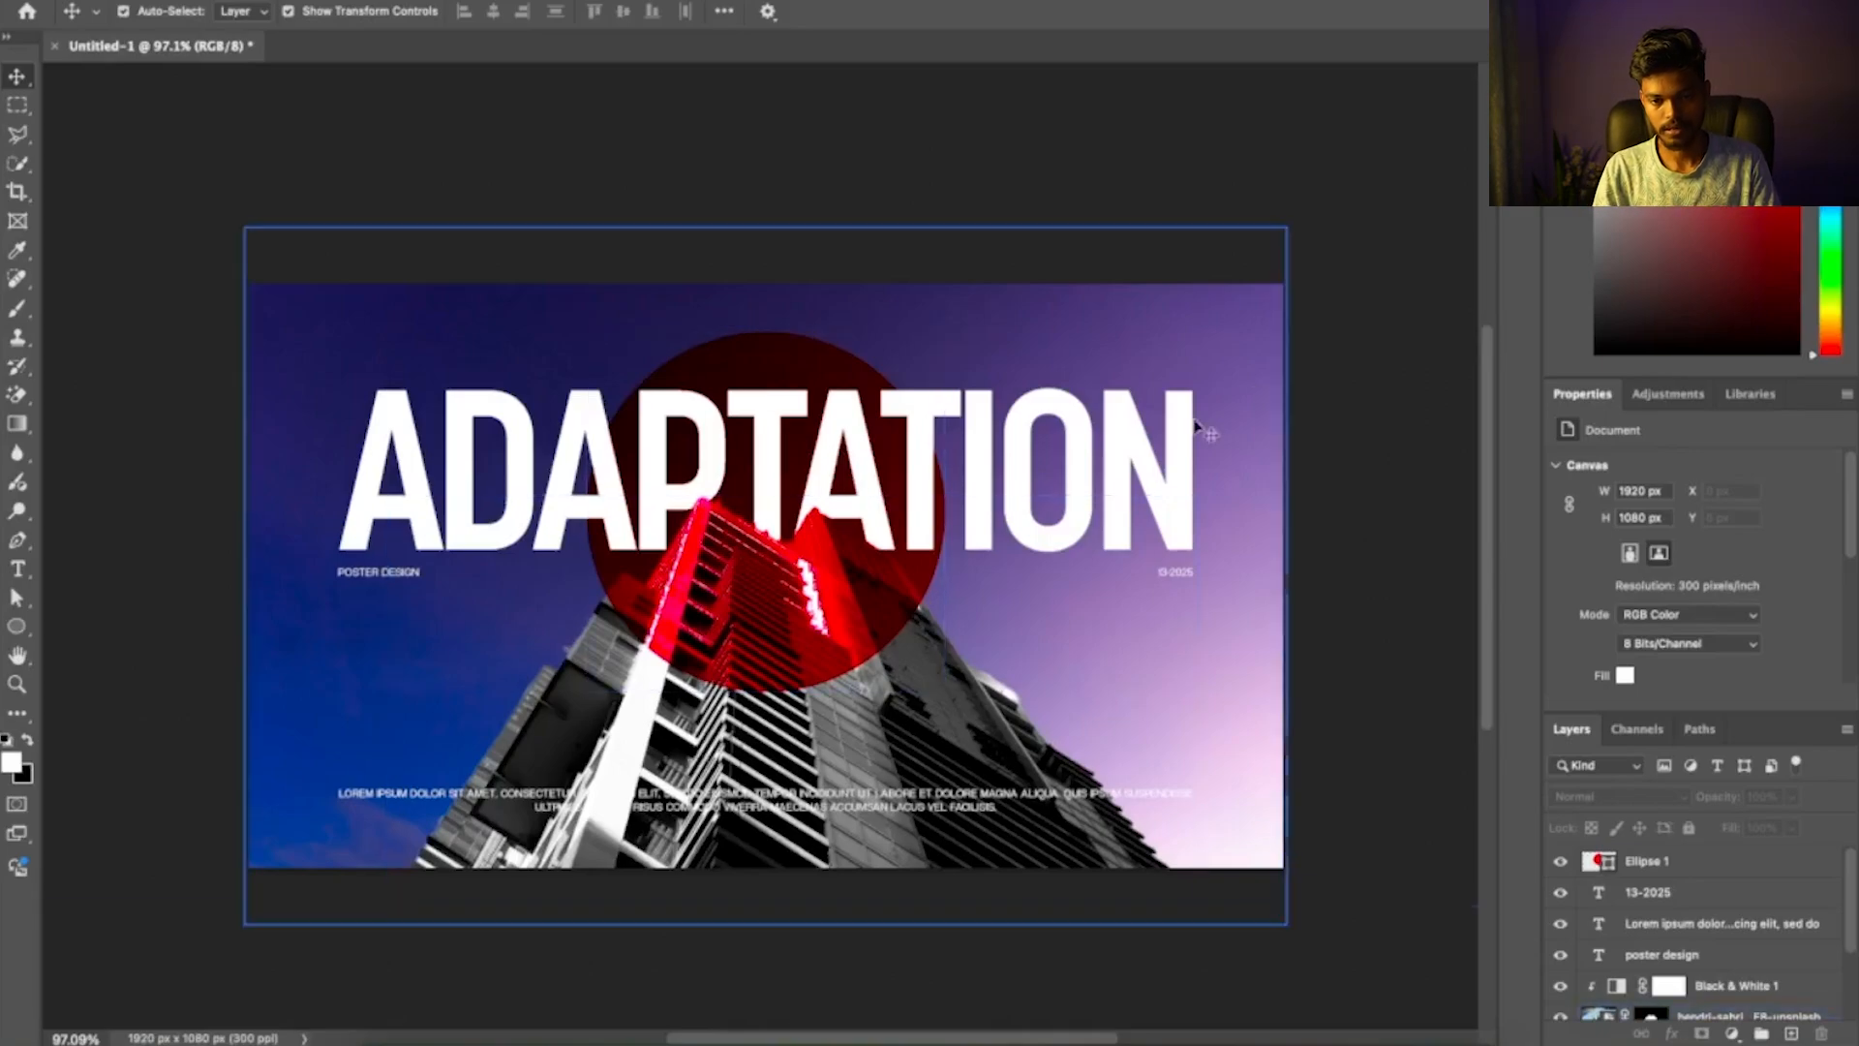
pyautogui.click(902, 582)
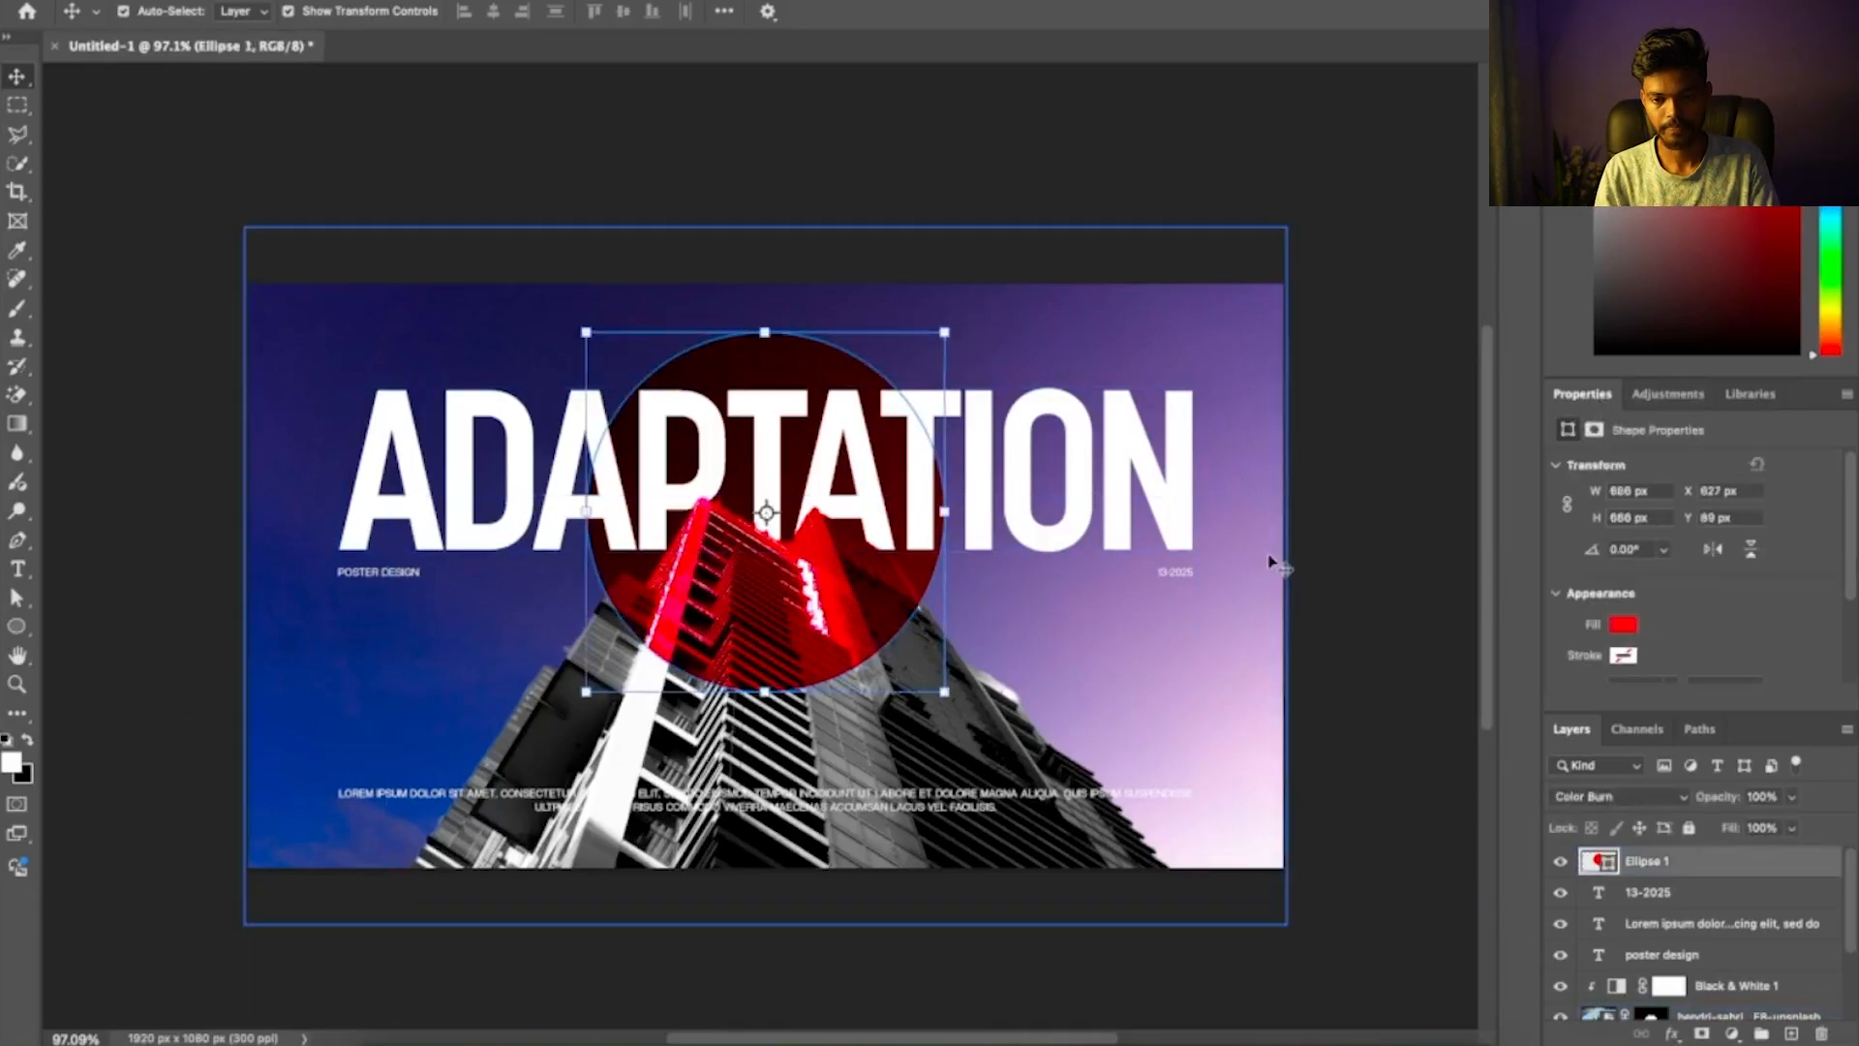
# Convert the ADAPTATION title layer to a Smart Object
pyautogui.click(1347, 571)
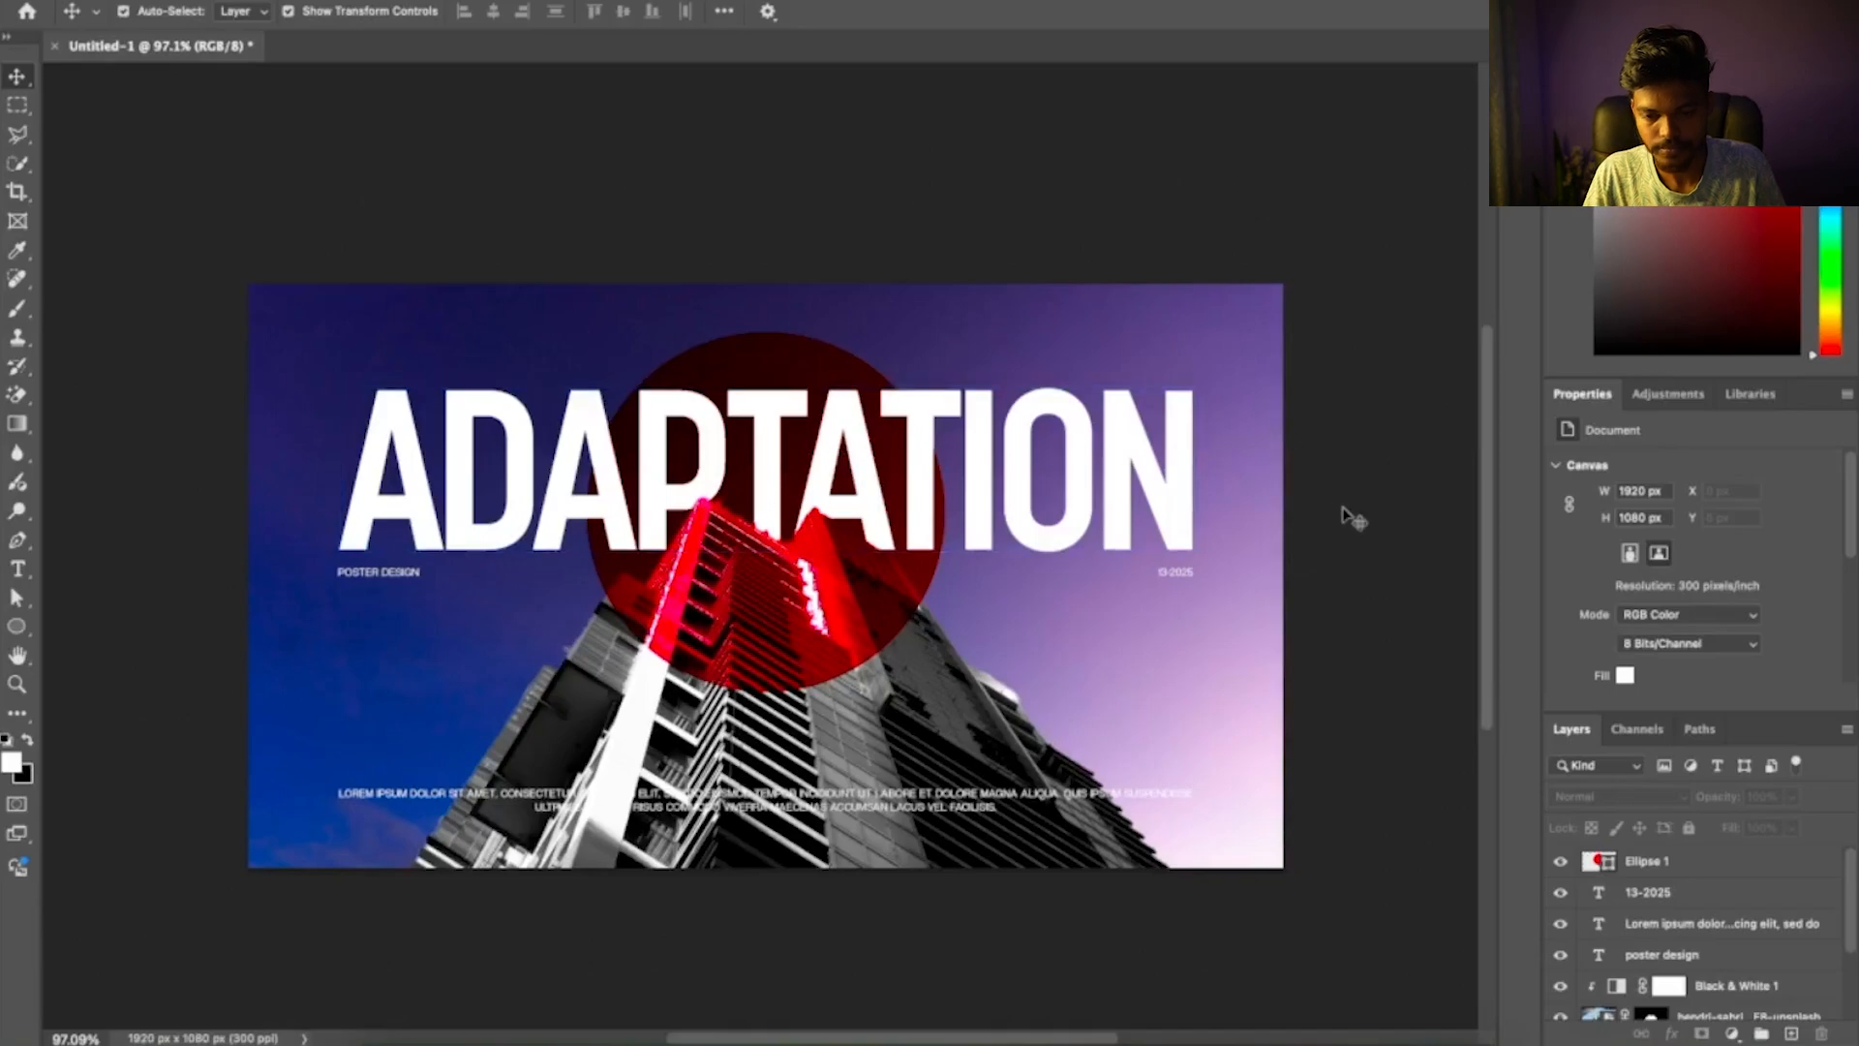
pyautogui.click(1142, 457)
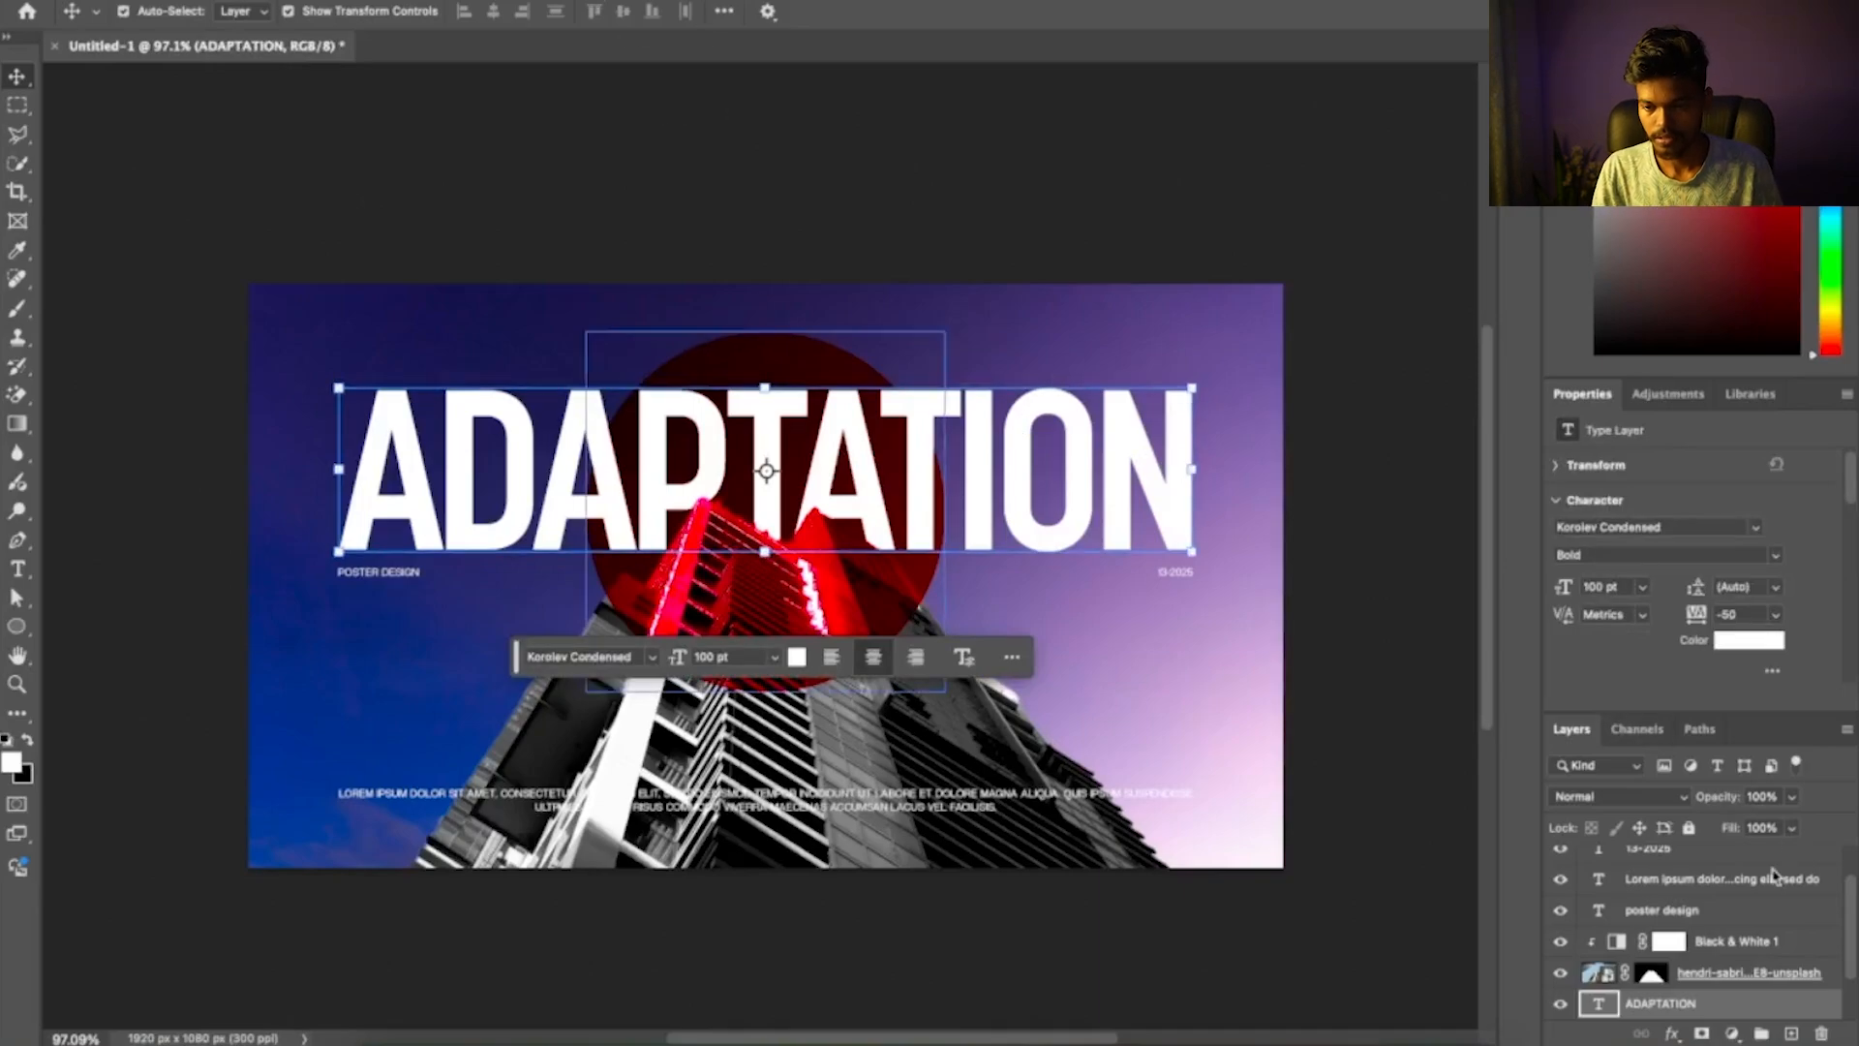
pyautogui.rightClick(1729, 1017)
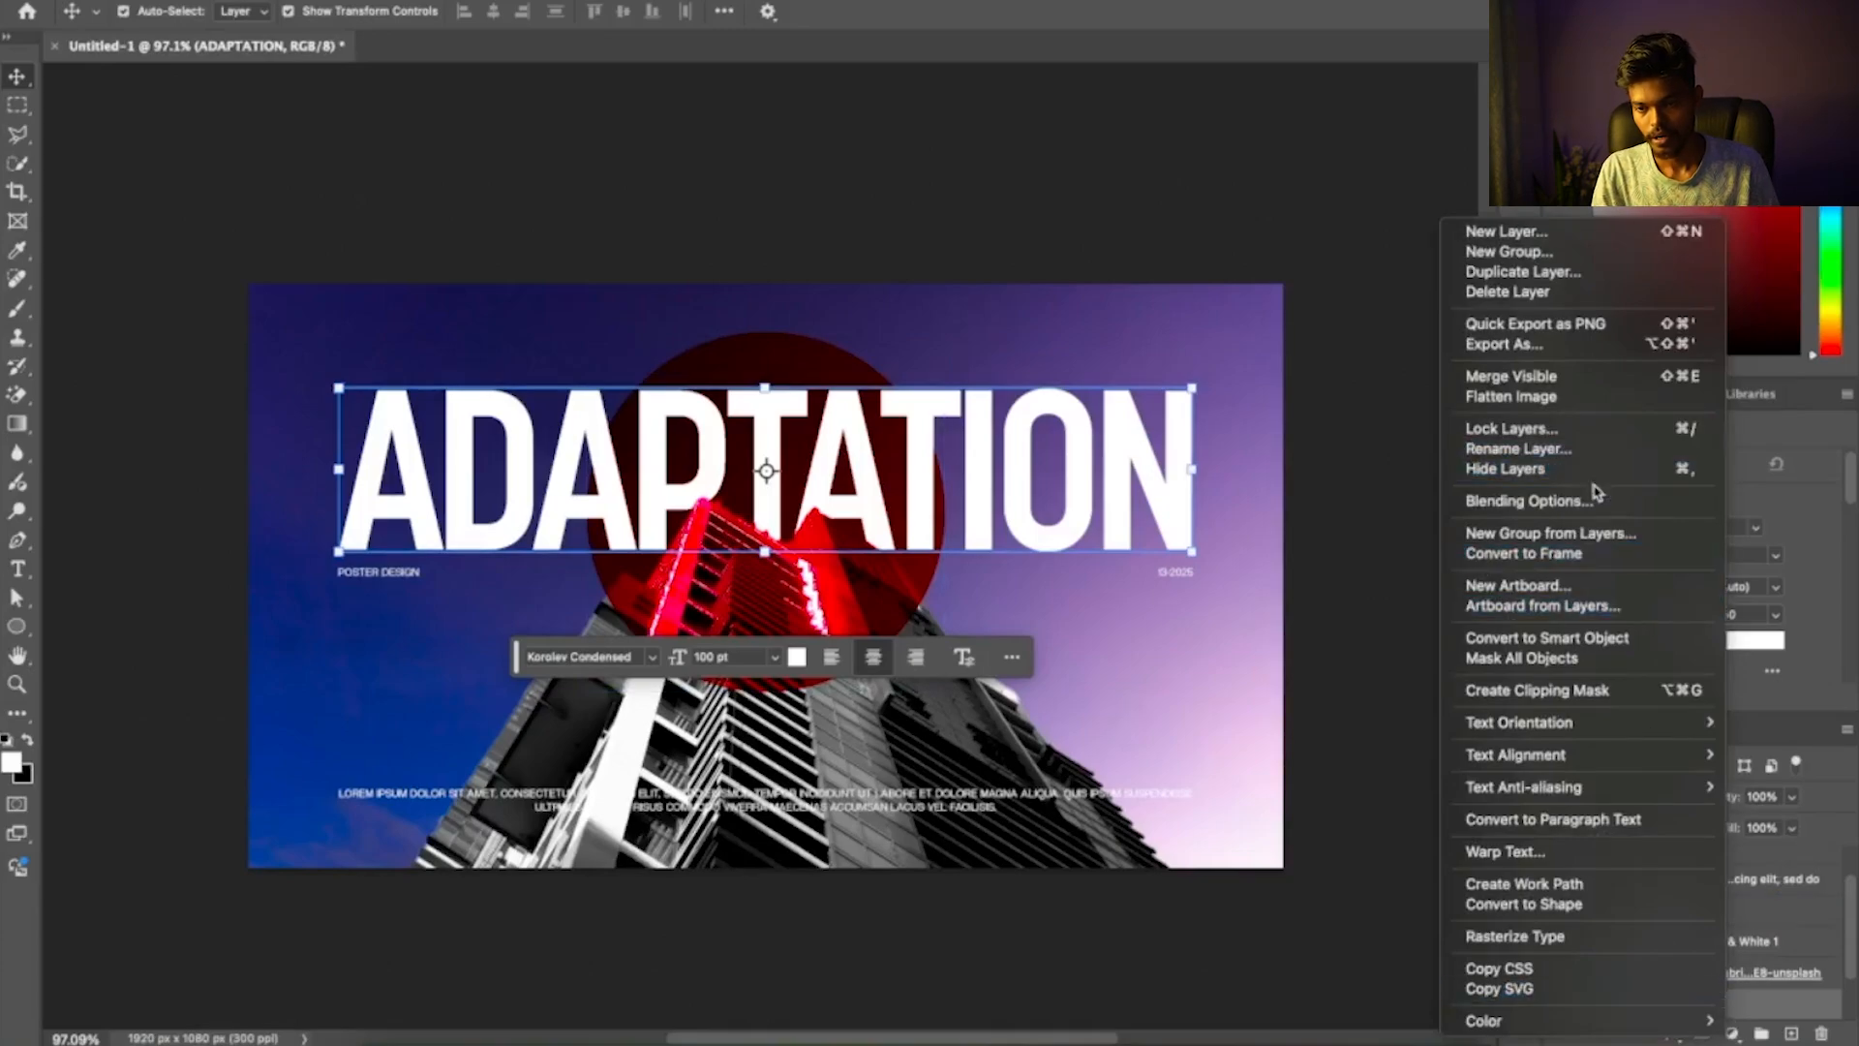
pyautogui.click(1527, 638)
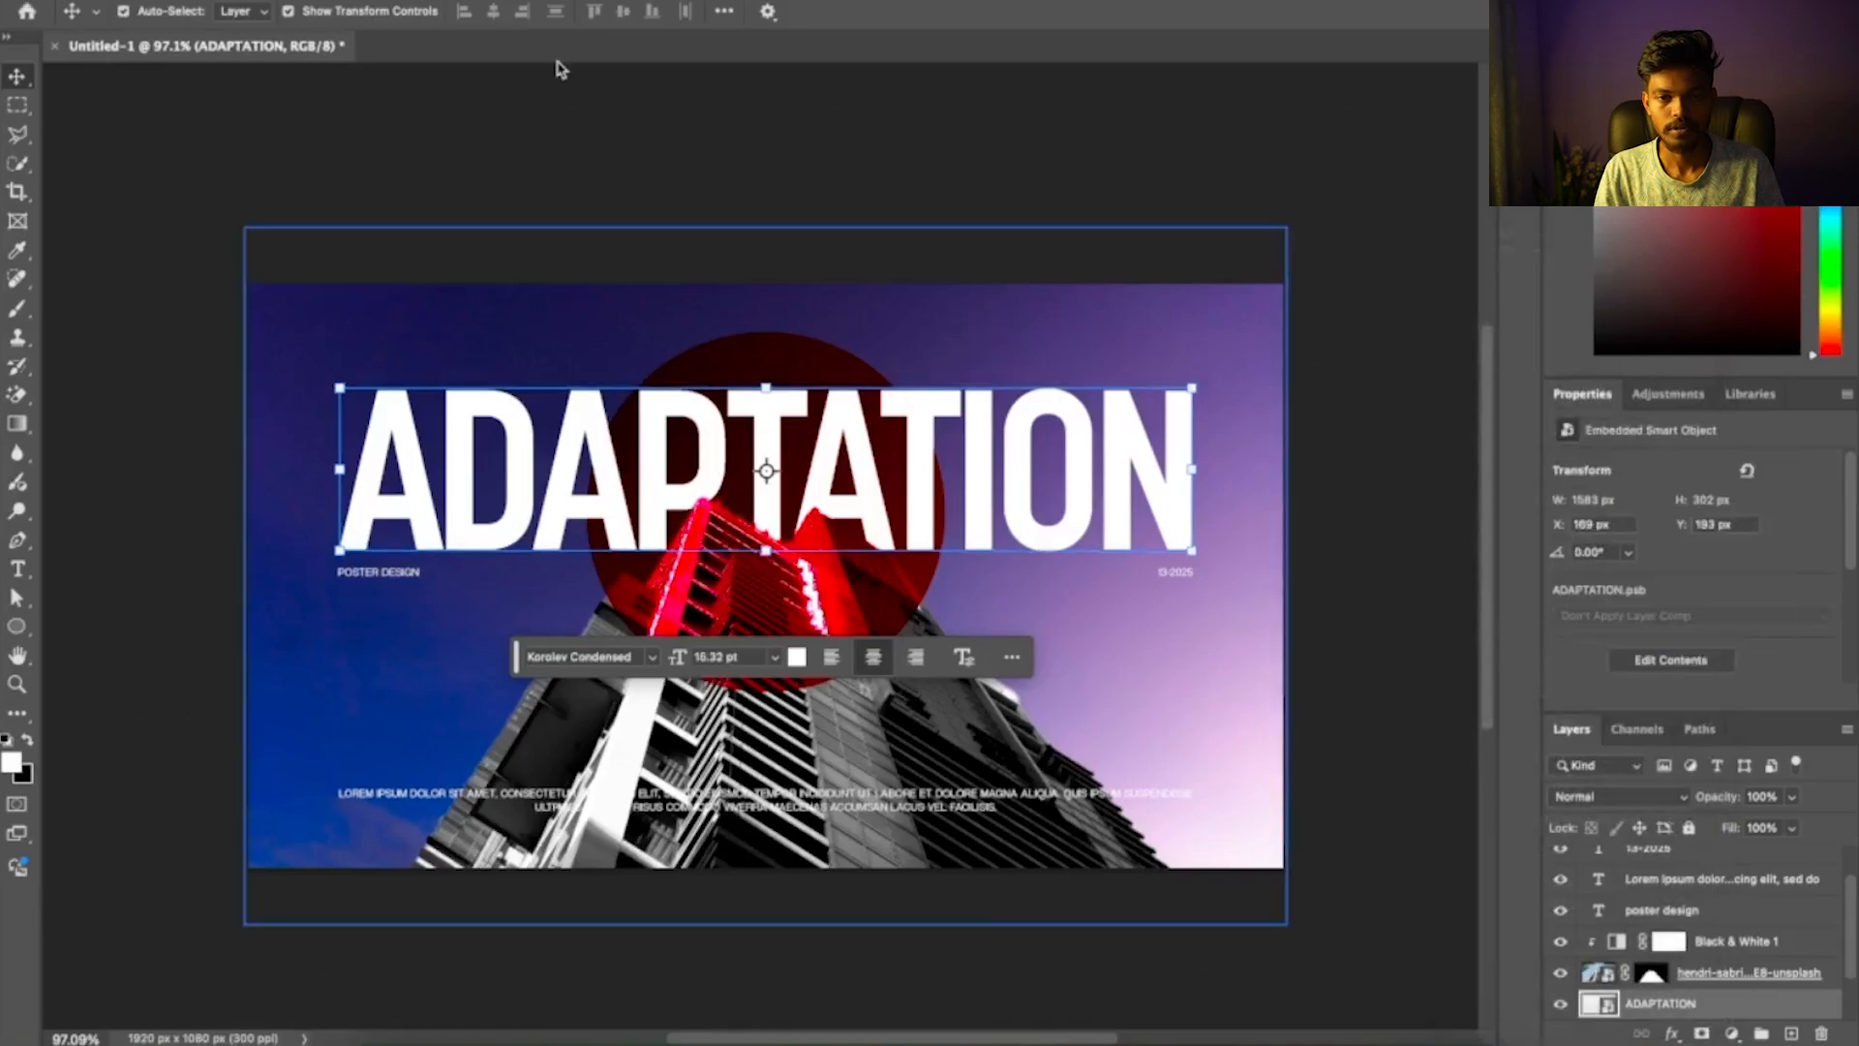
# Start a Tilt-Shift blur on the ADAPTATION title and centre its focus area over the middle of the letters
pyautogui.click(548, 0)
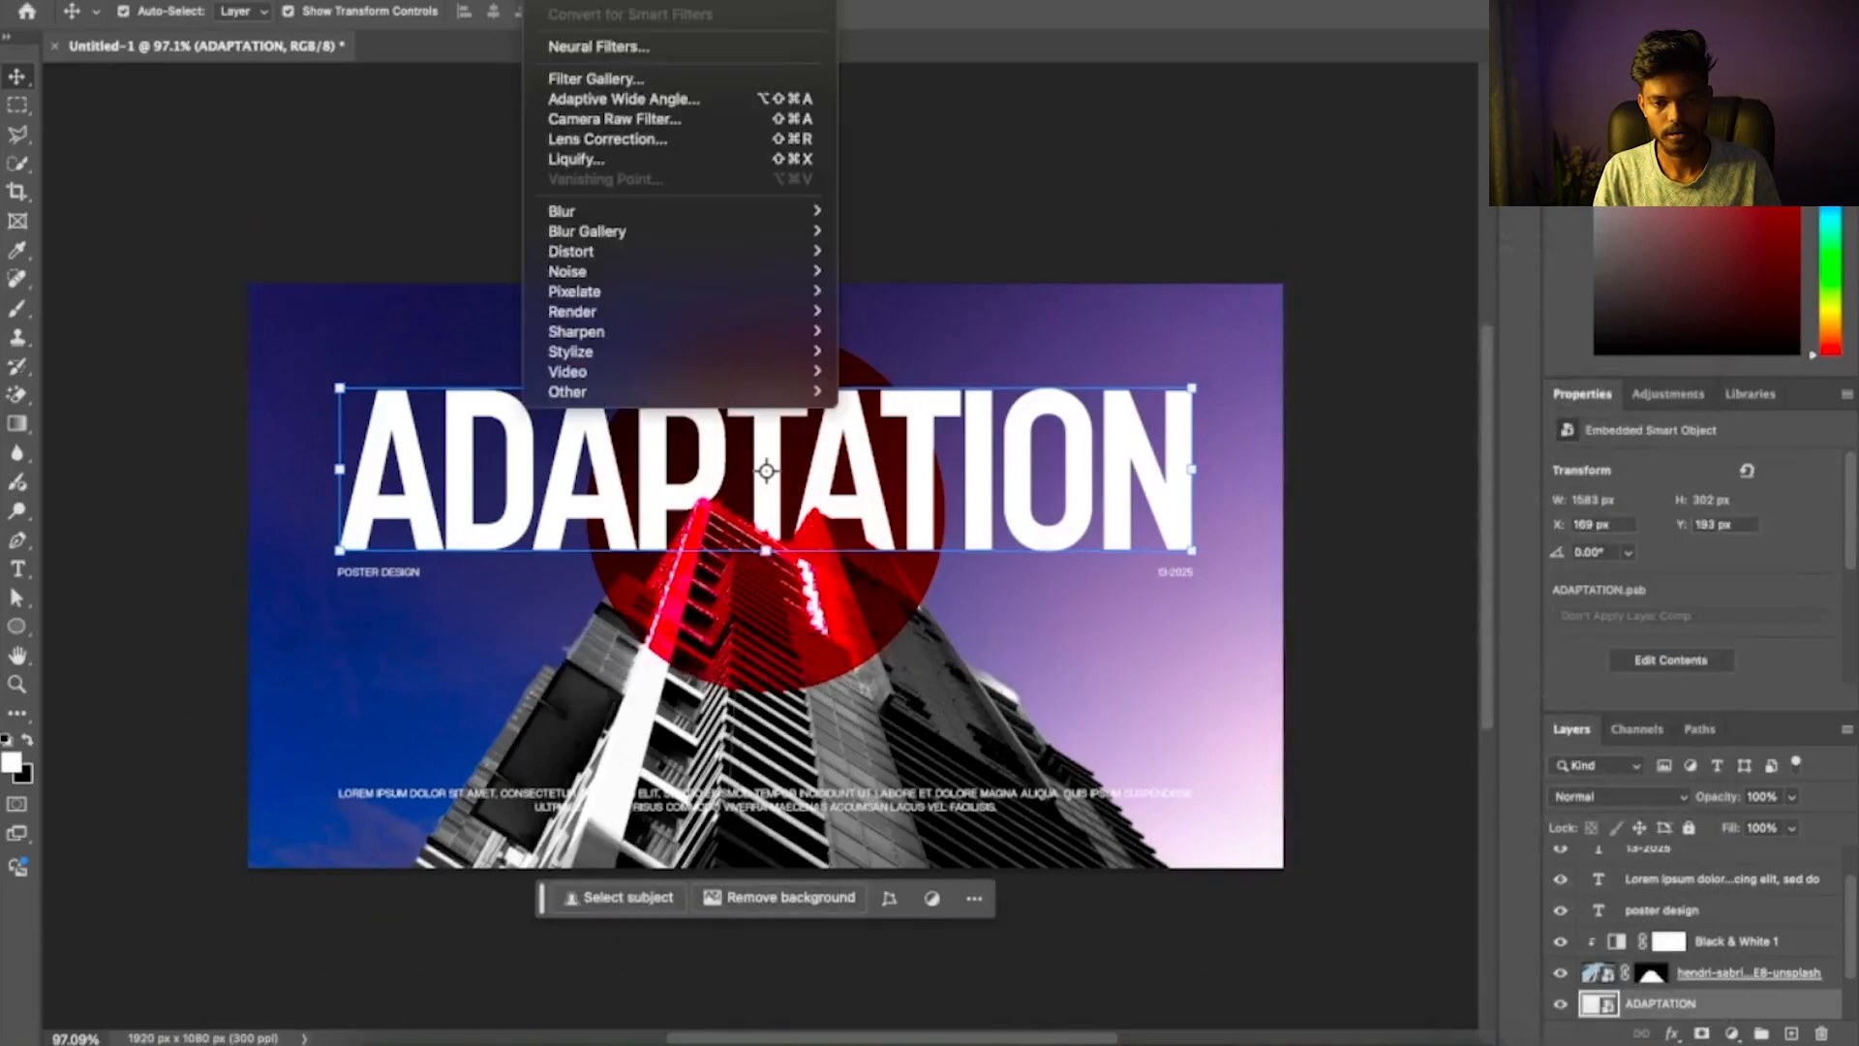
pyautogui.moveTo(622, 236)
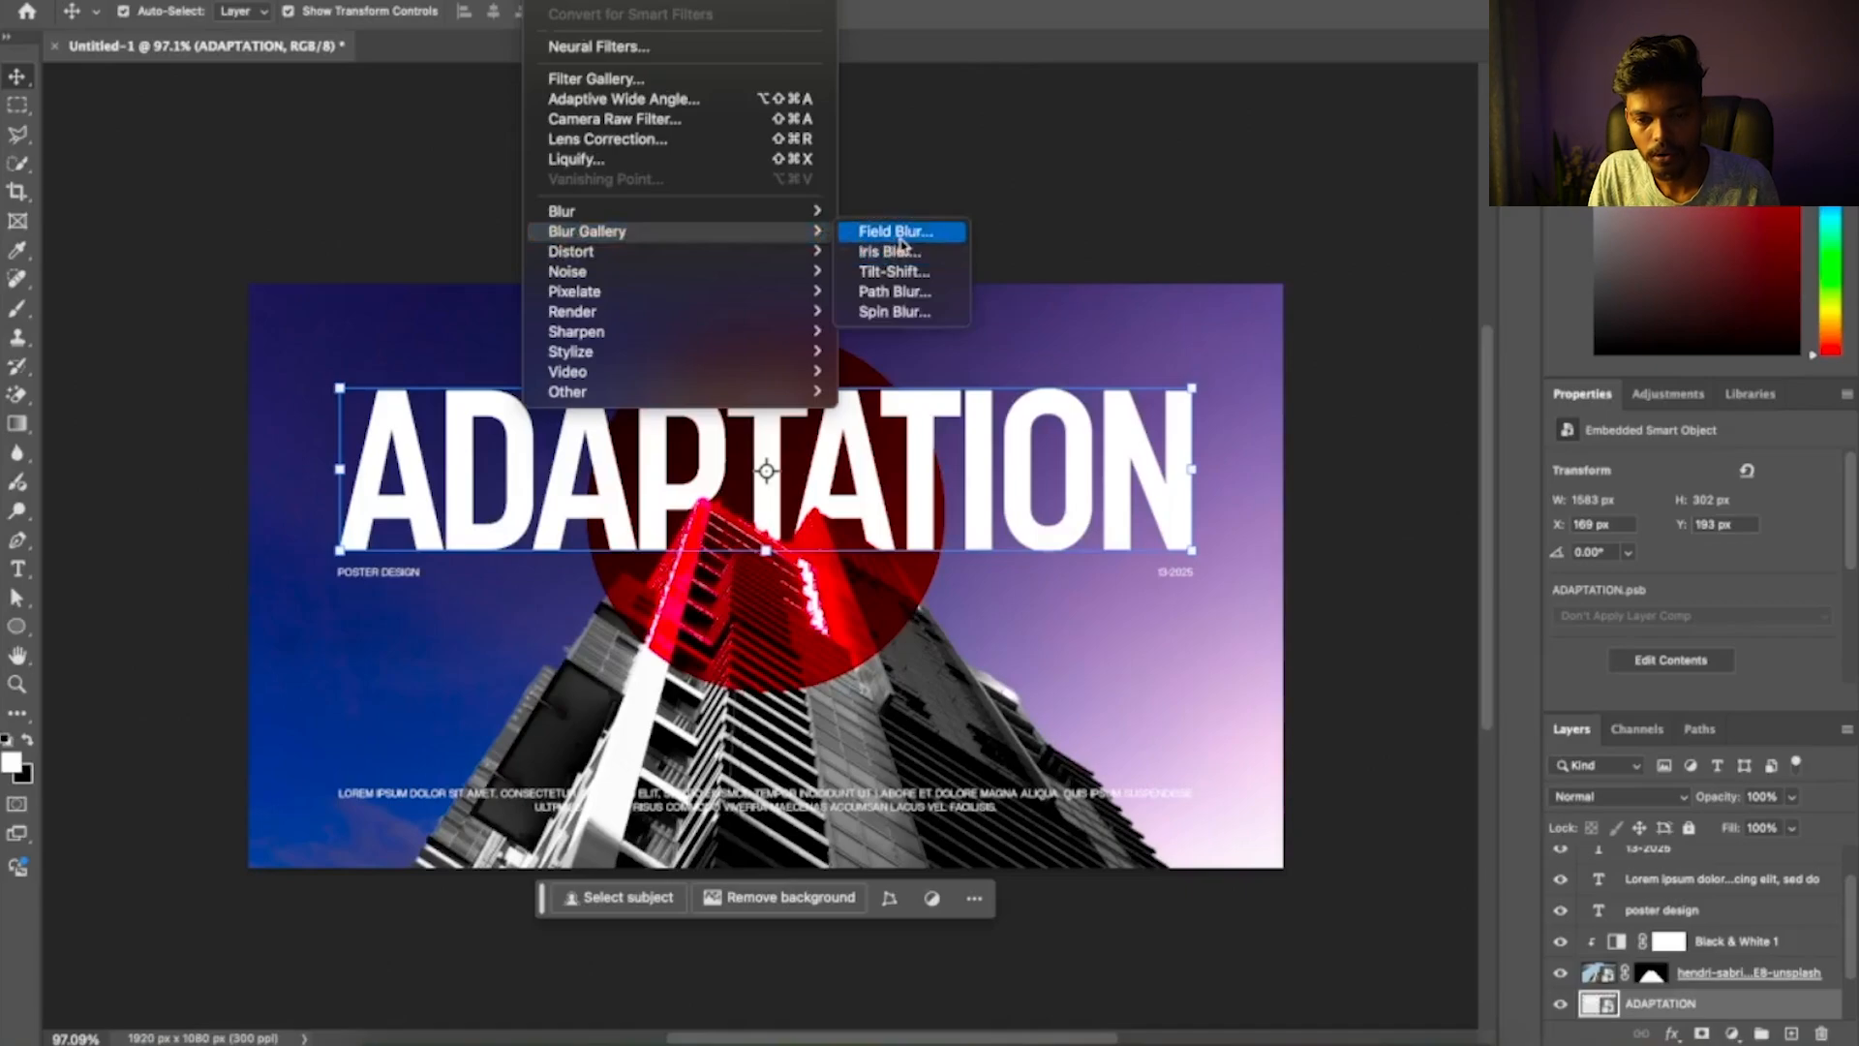
pyautogui.click(905, 274)
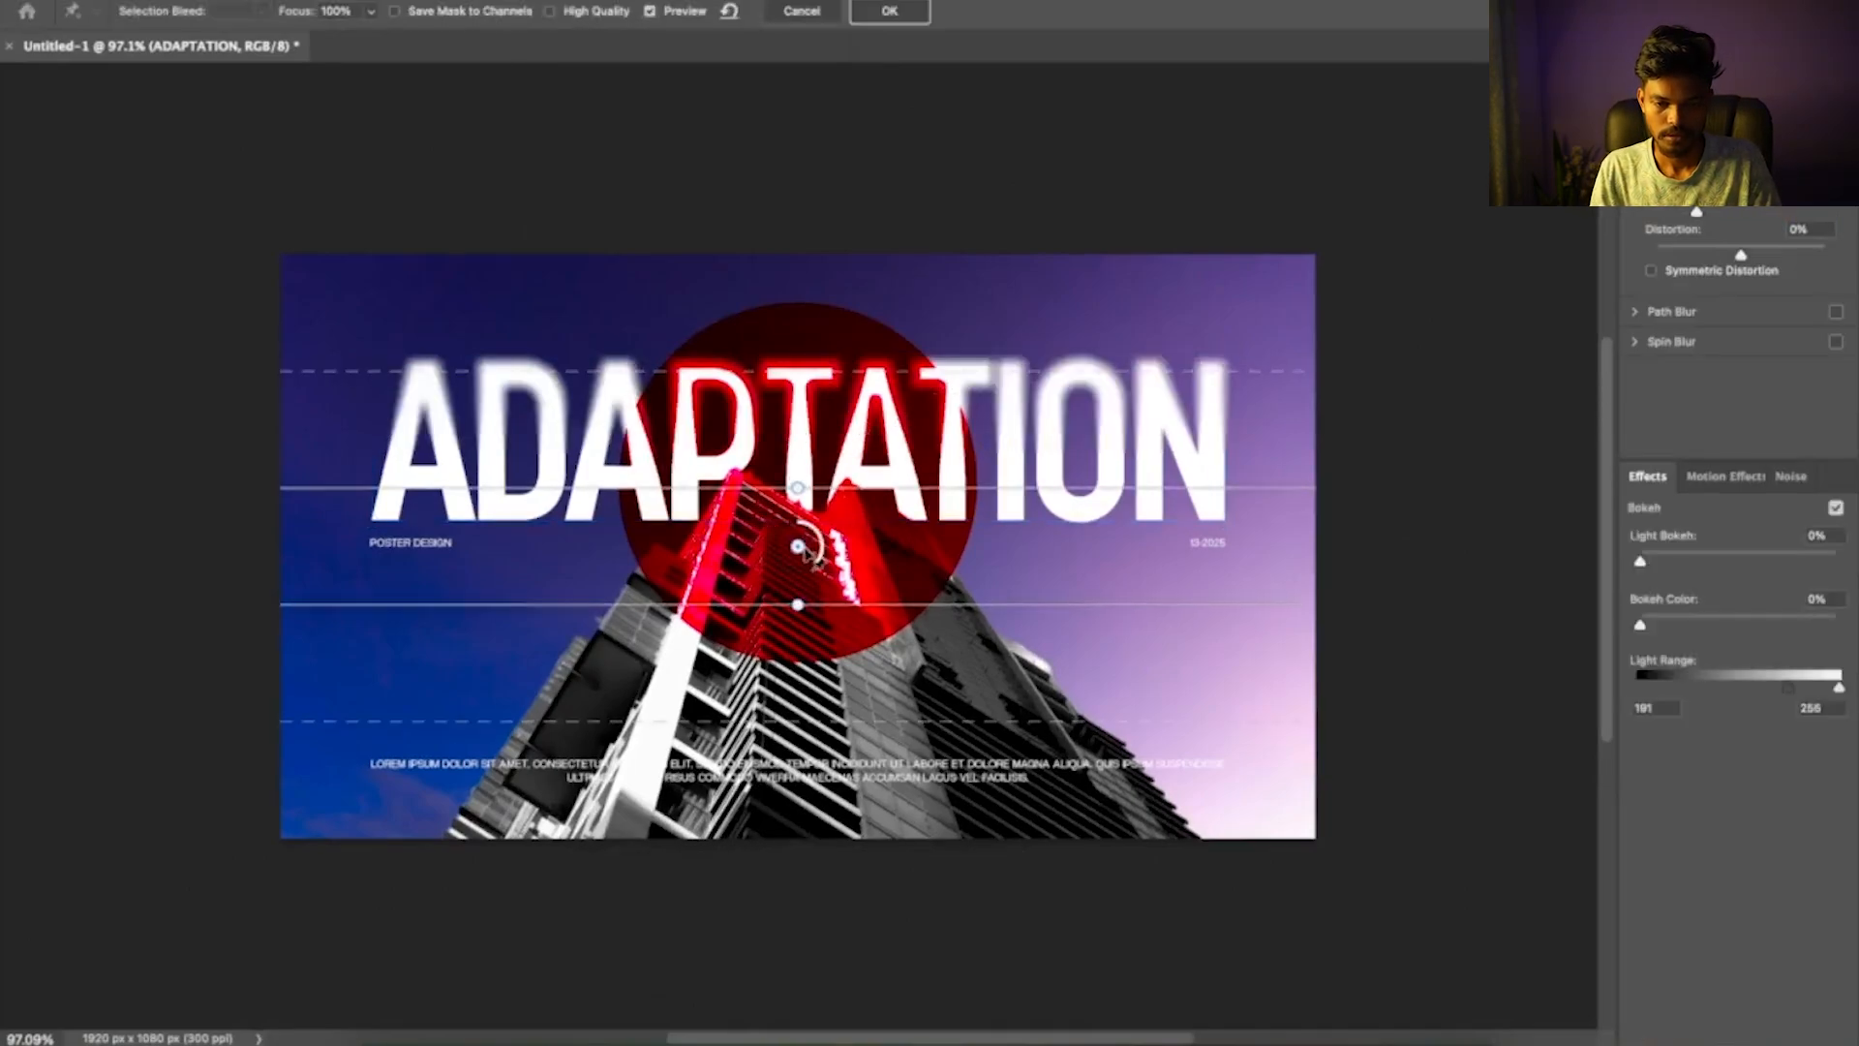
pyautogui.click(804, 442)
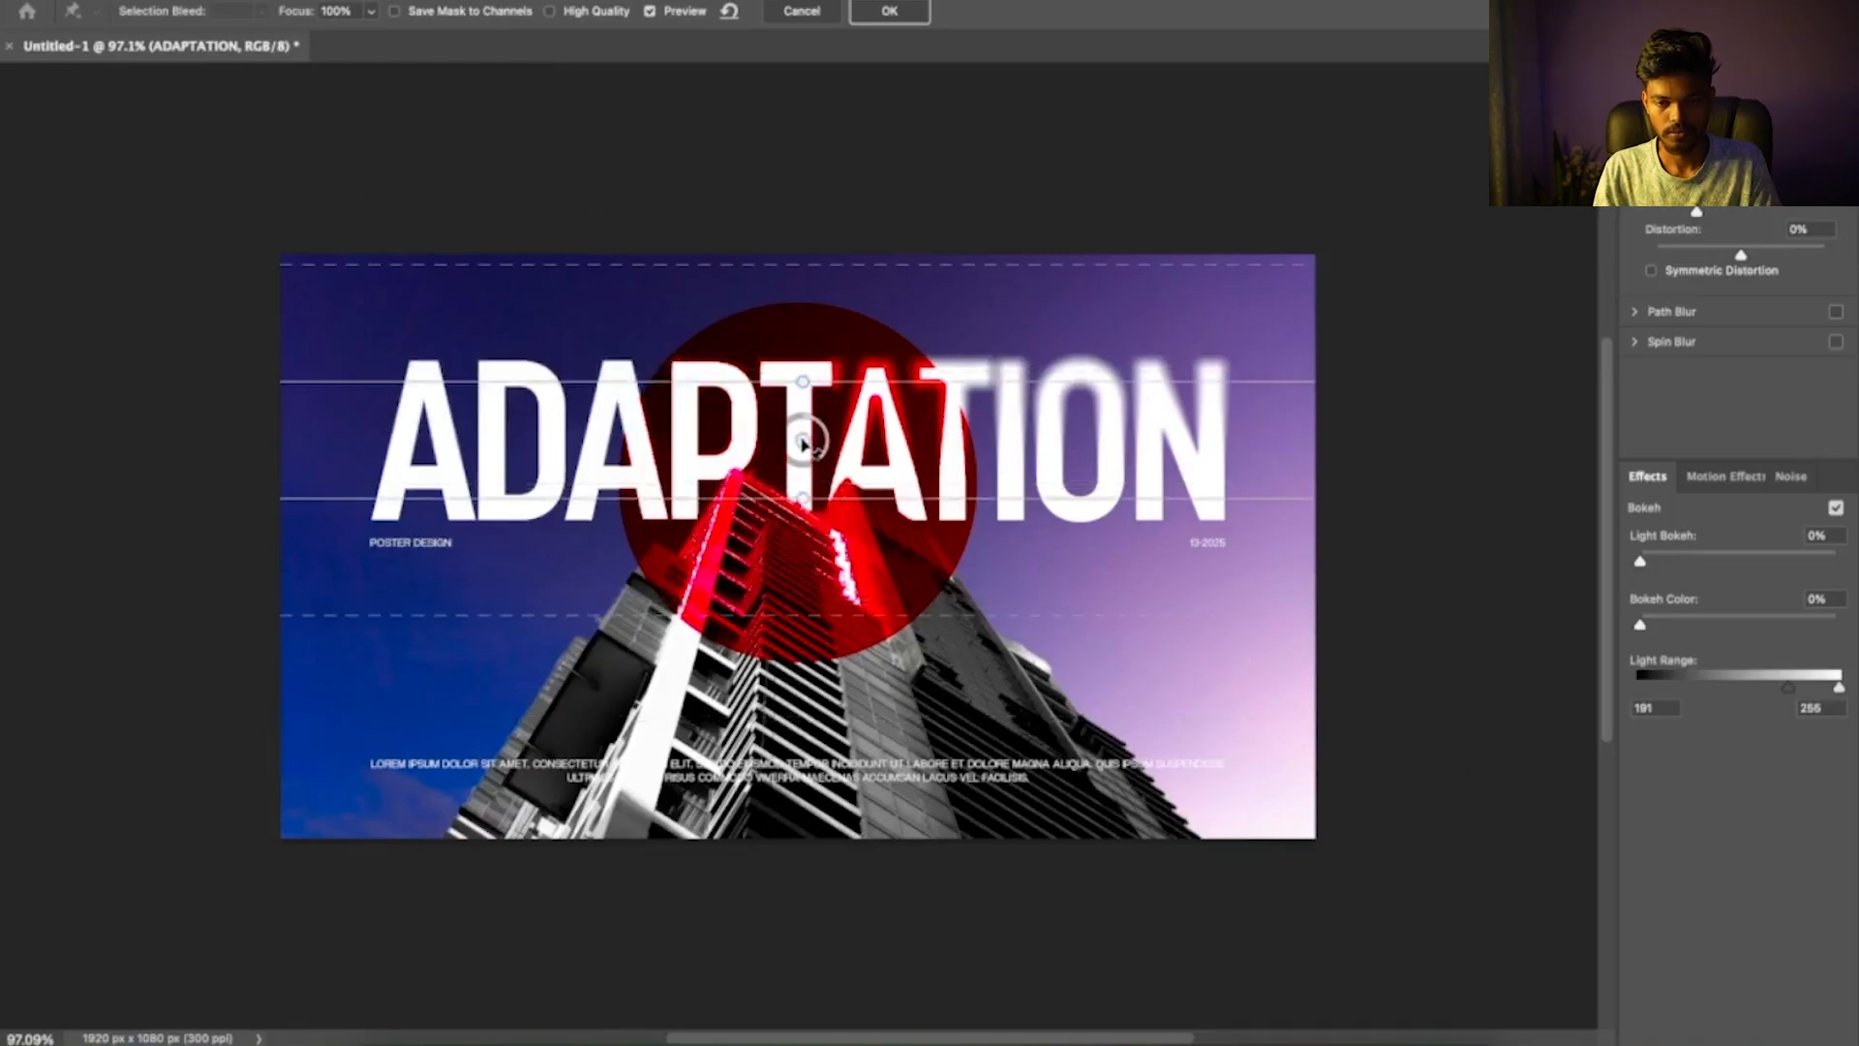
pyautogui.moveTo(801, 440); pyautogui.dragTo(799, 443)
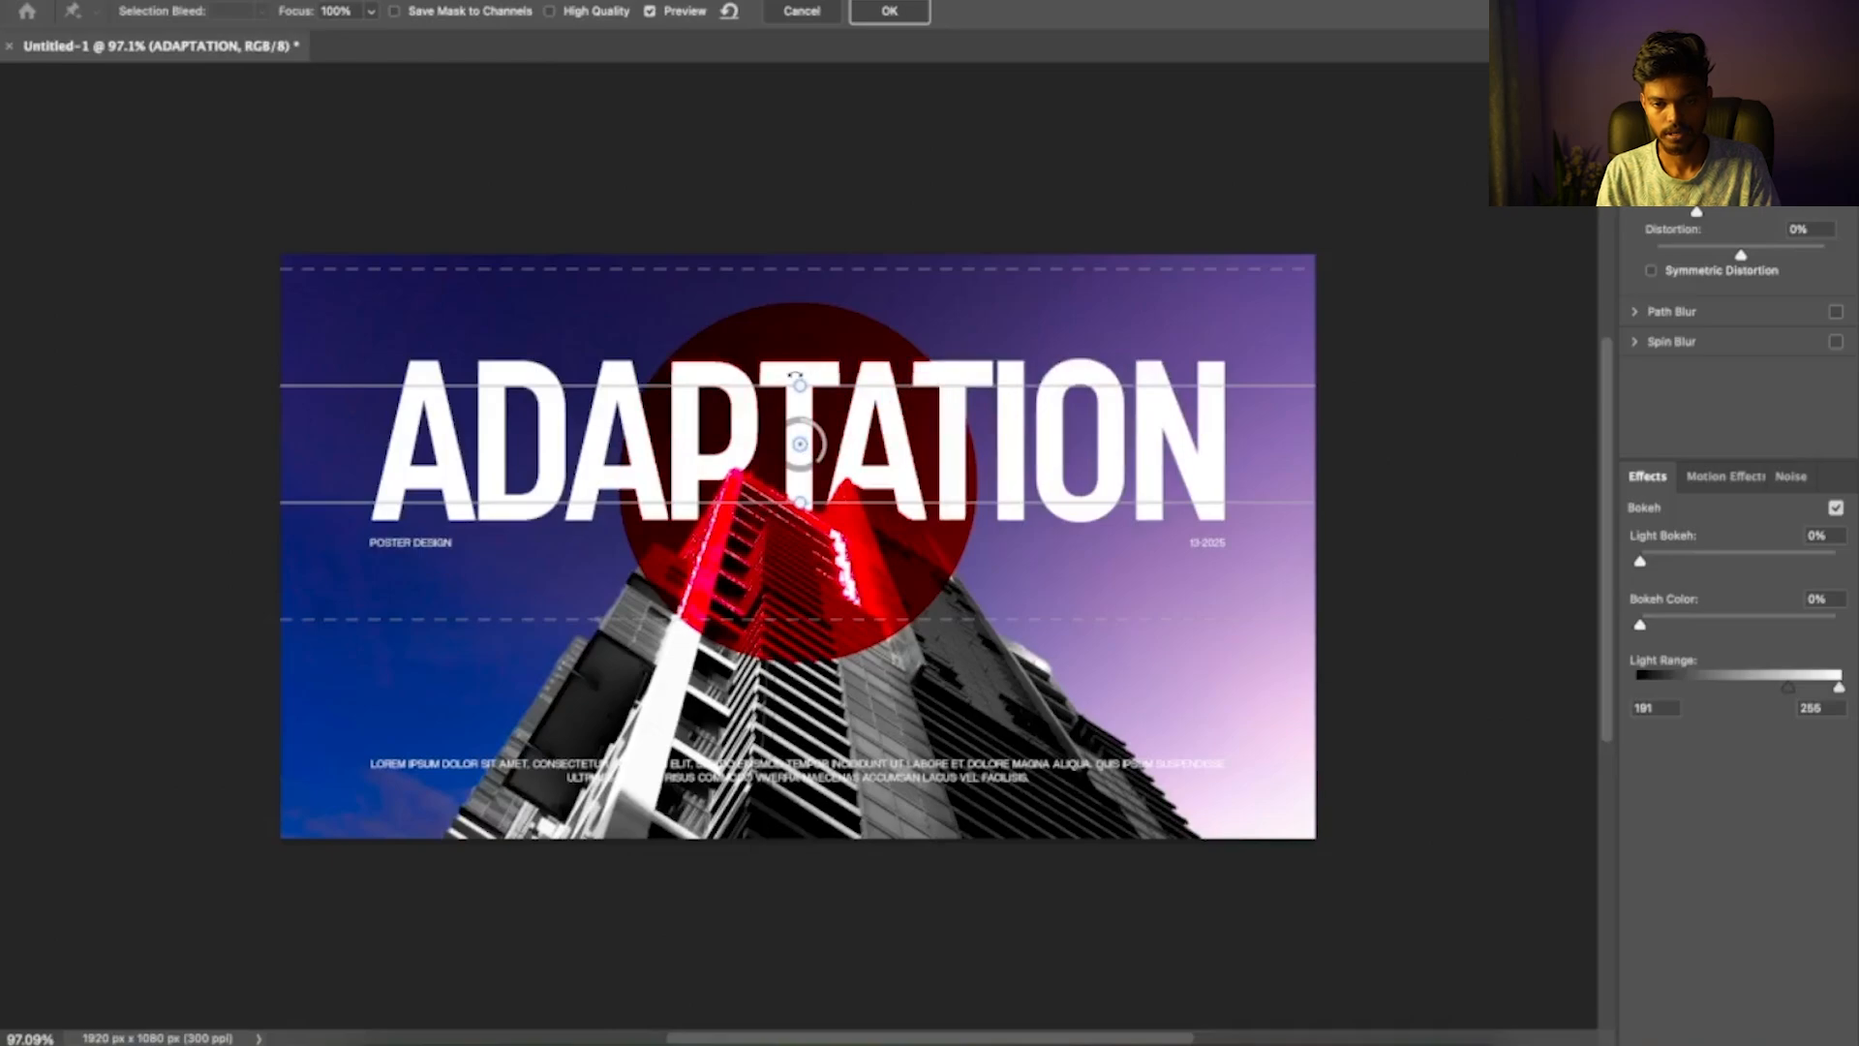
# Tilt the blur's focus band diagonally, reduce the blur strength, widen the transition lines and apply the Tilt-Shift blur to the title
pyautogui.moveTo(808, 374); pyautogui.dragTo(823, 378)
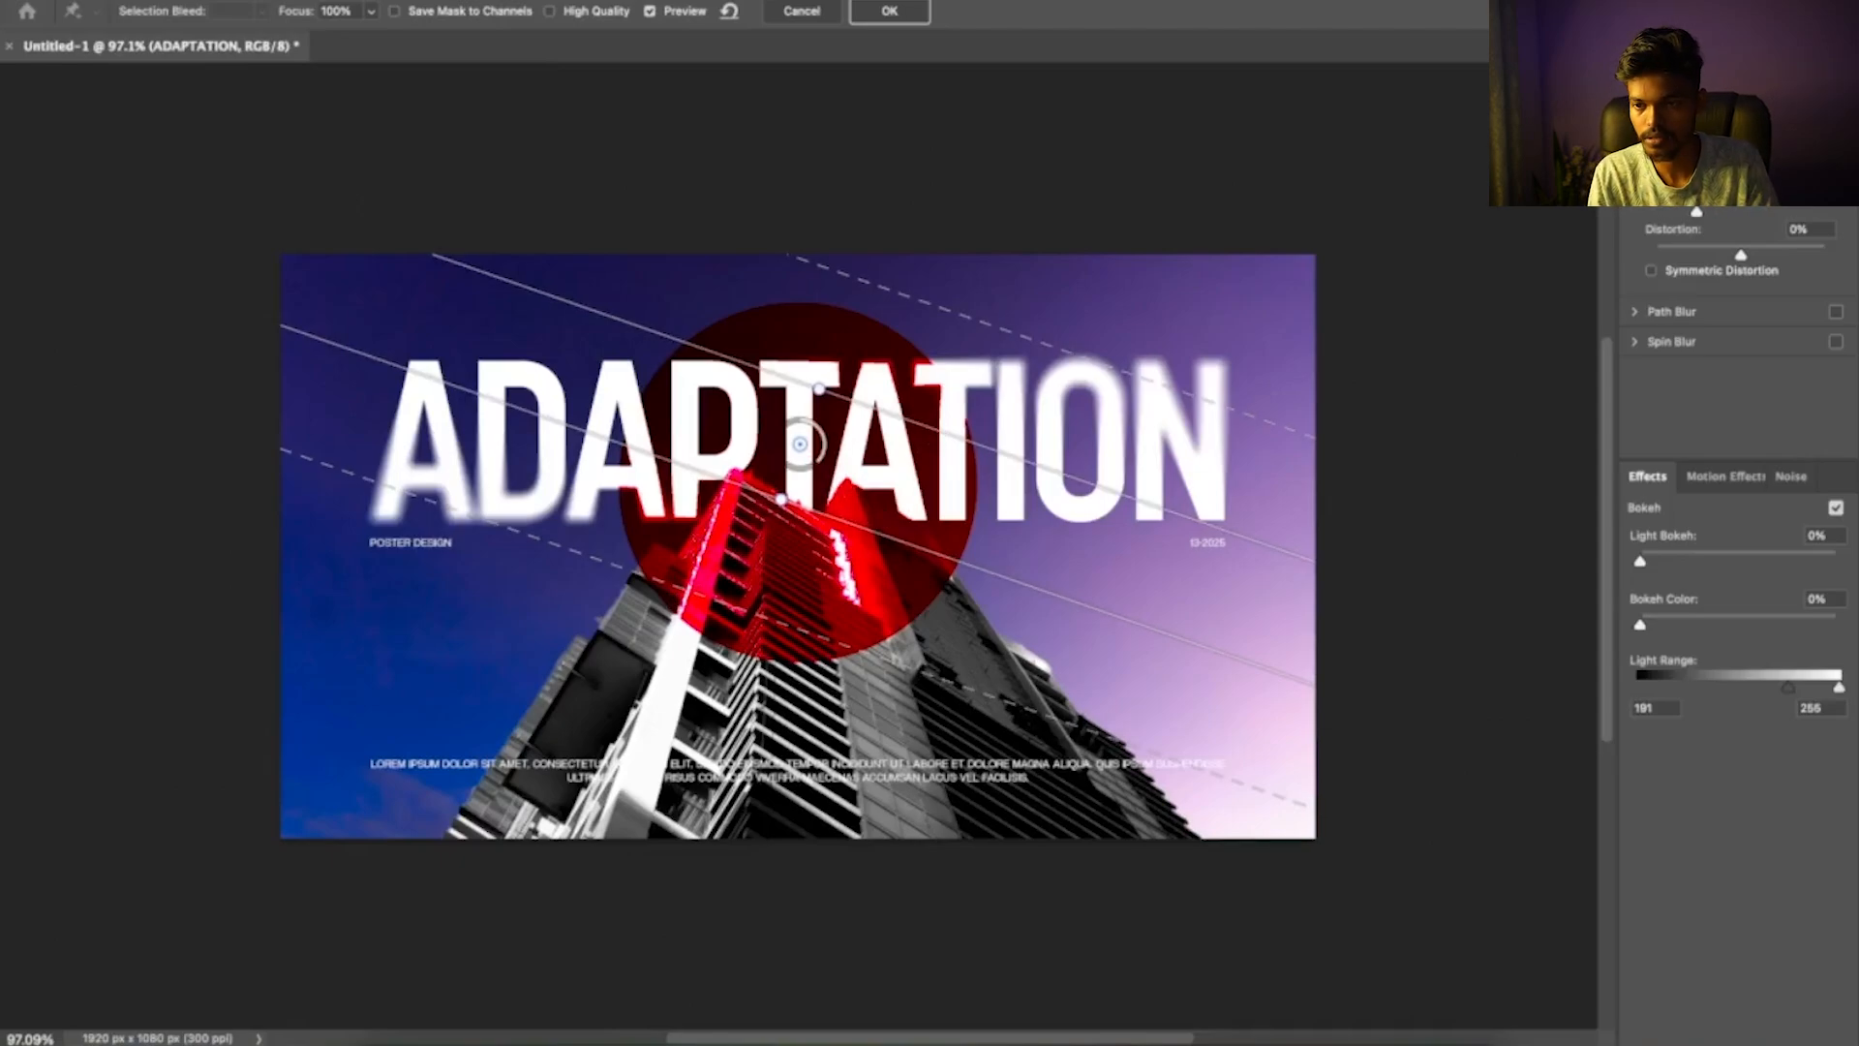
pyautogui.moveTo(1696, 210); pyautogui.dragTo(1682, 210)
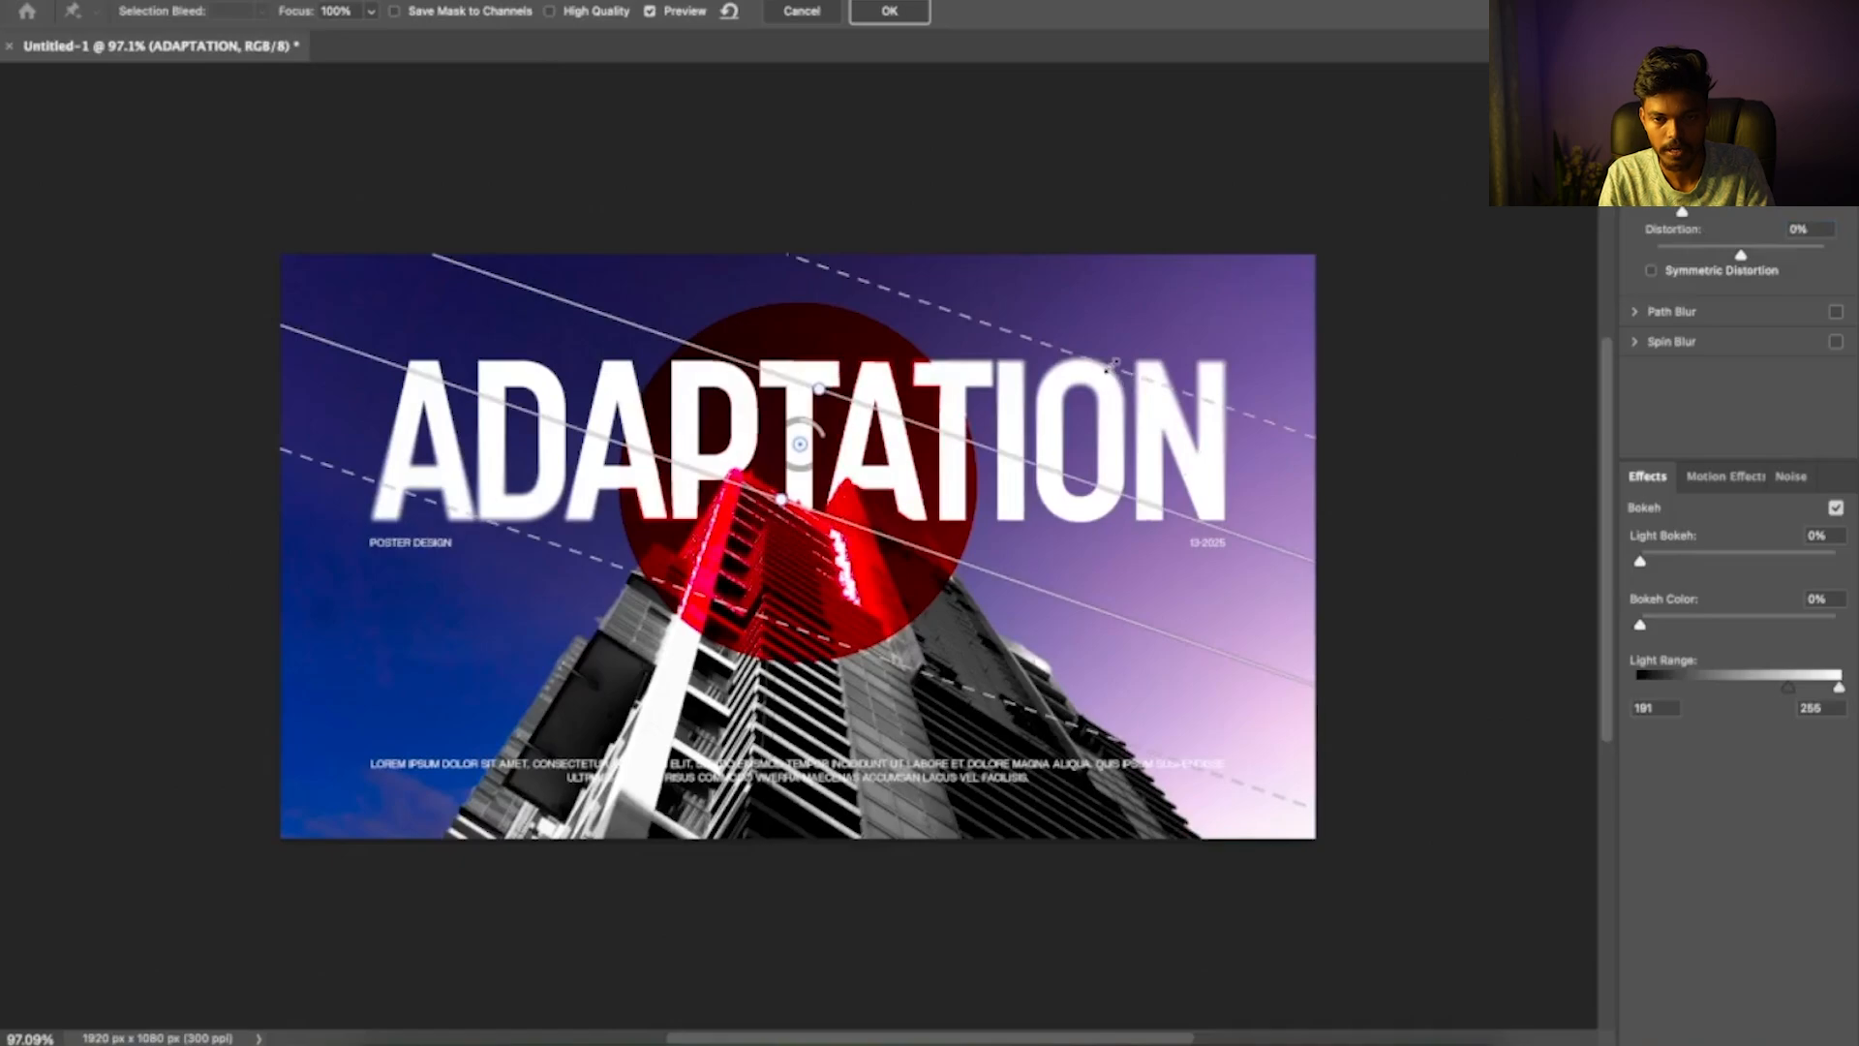
pyautogui.moveTo(1131, 323); pyautogui.dragTo(1141, 319)
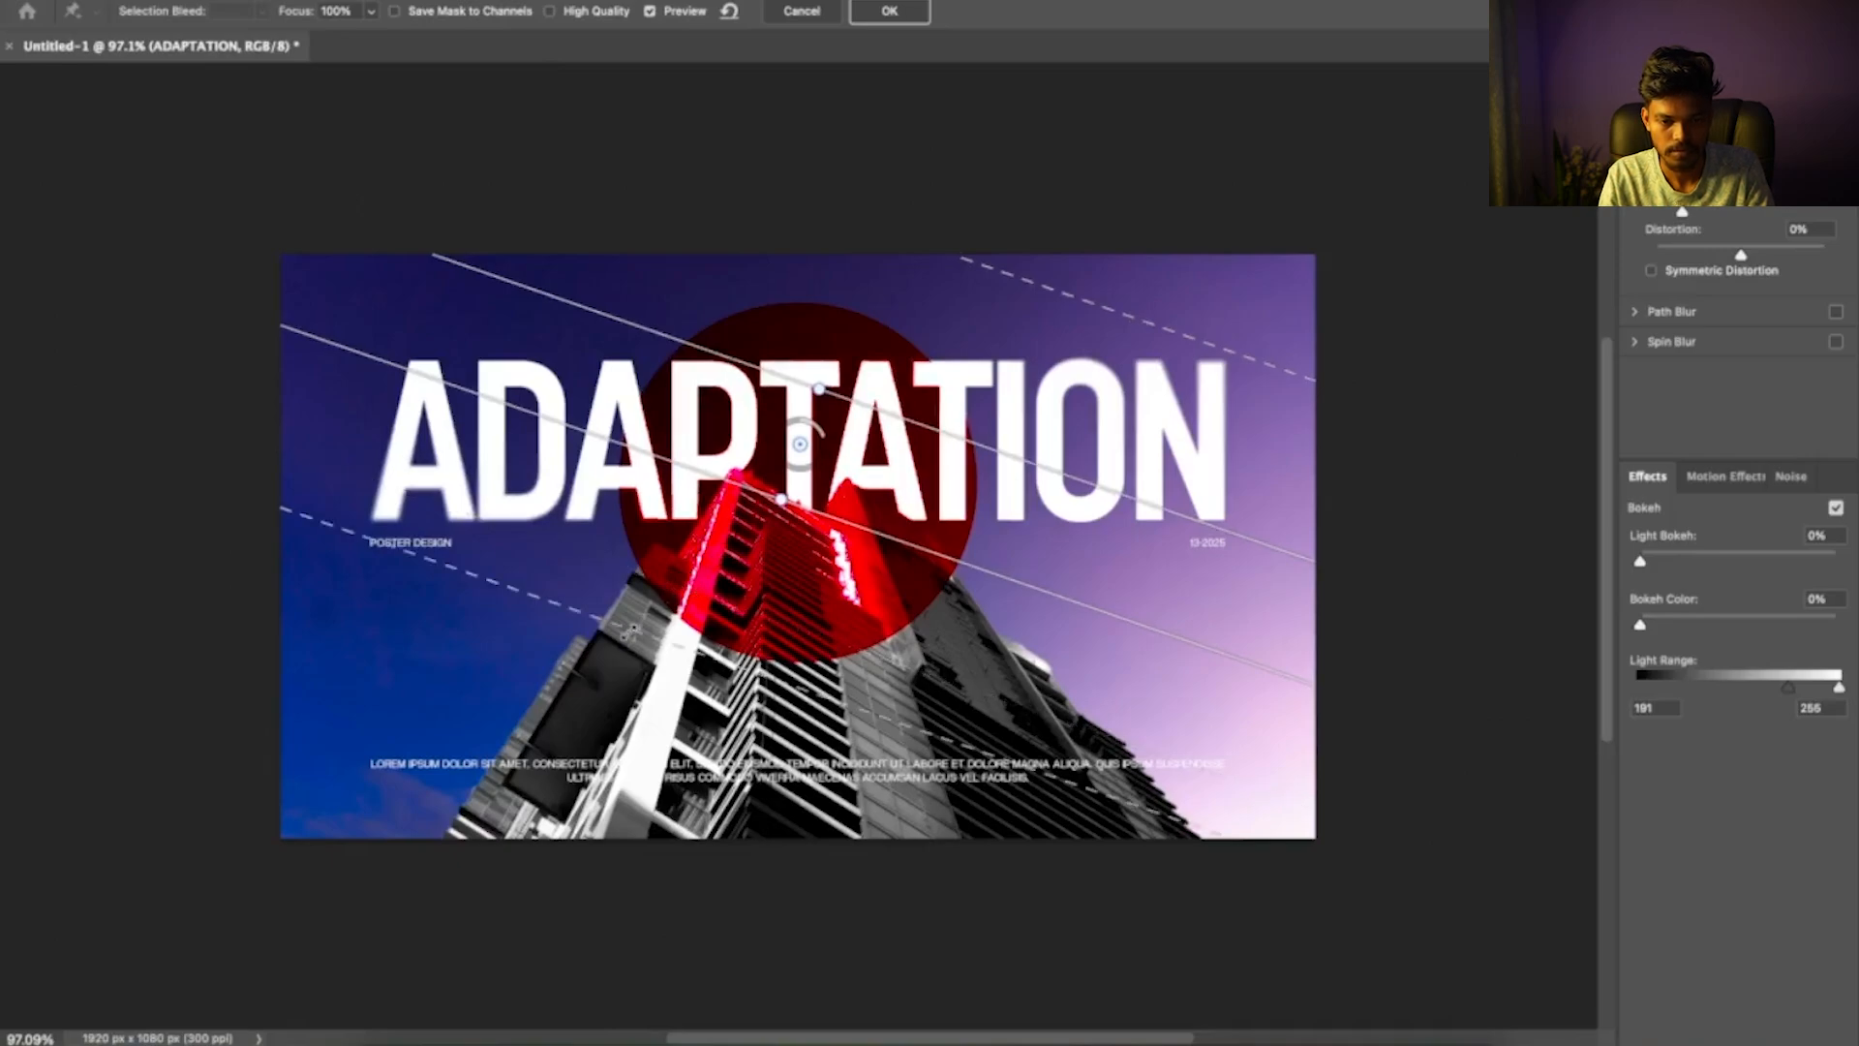
pyautogui.moveTo(682, 581); pyautogui.dragTo(632, 617)
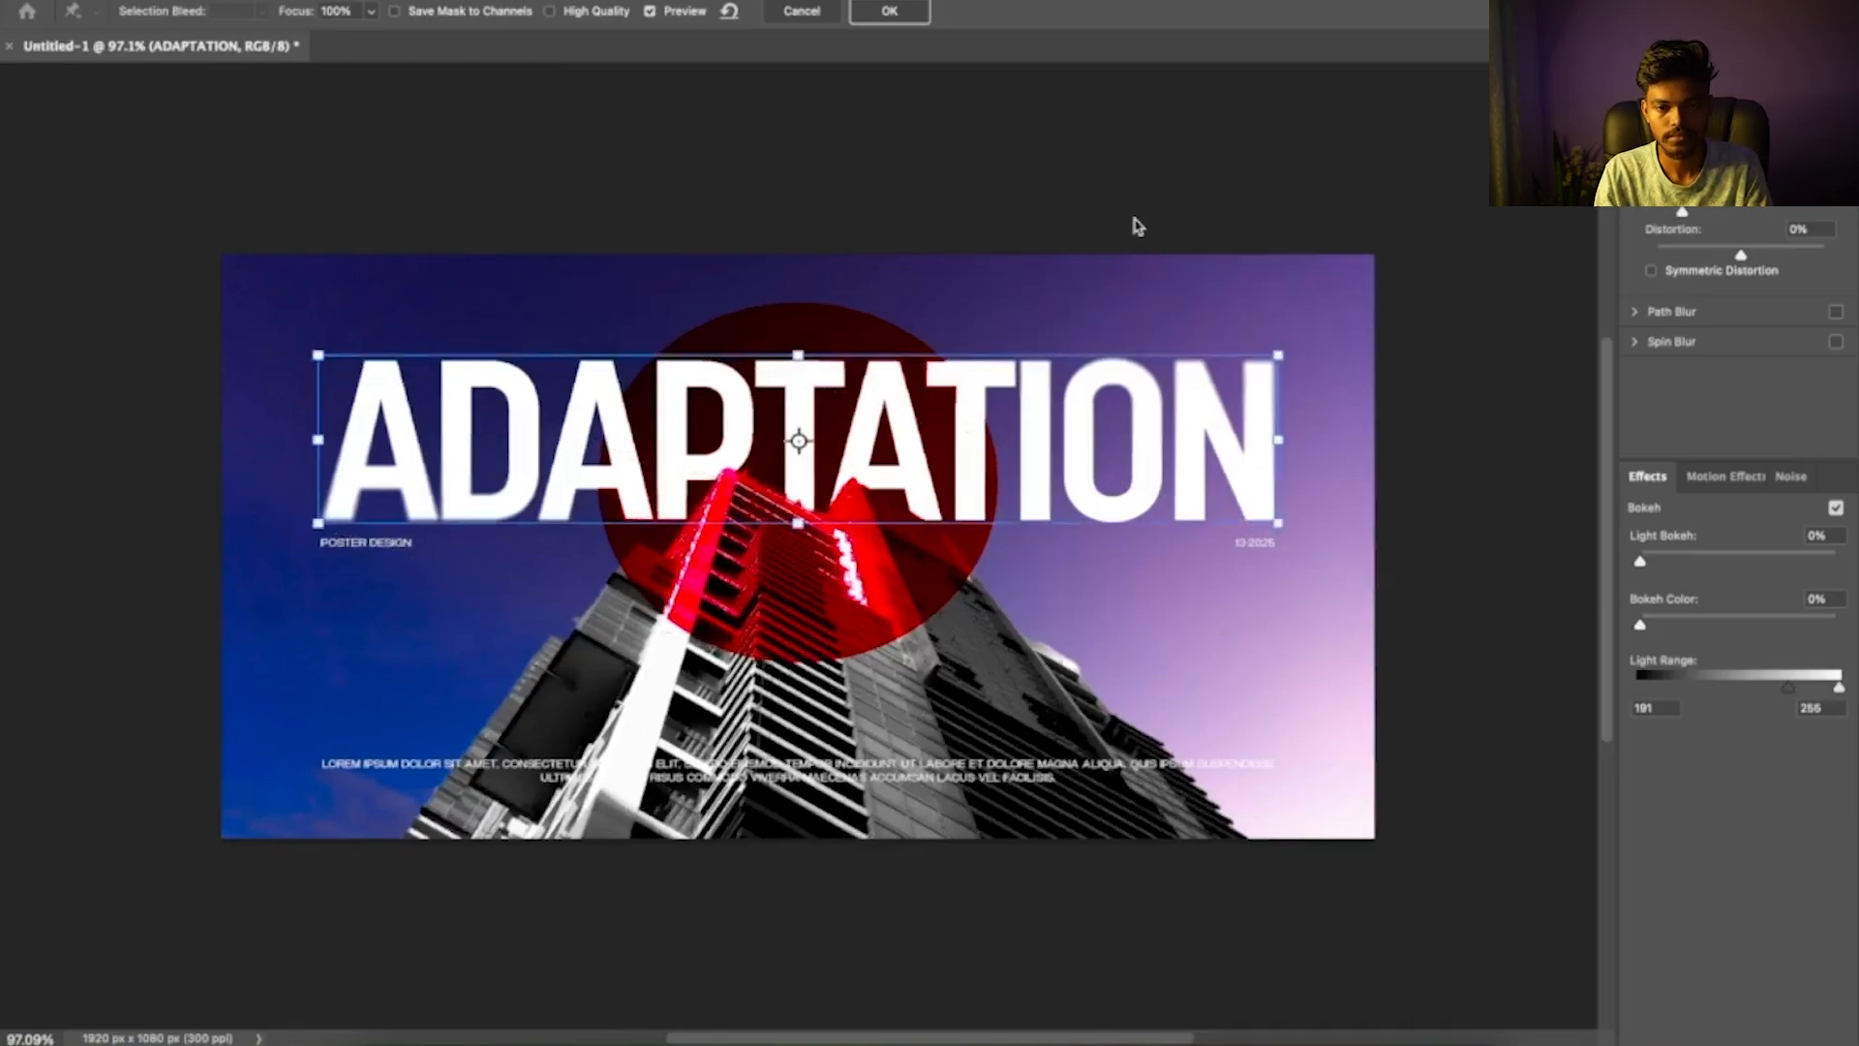
pyautogui.click(900, 11)
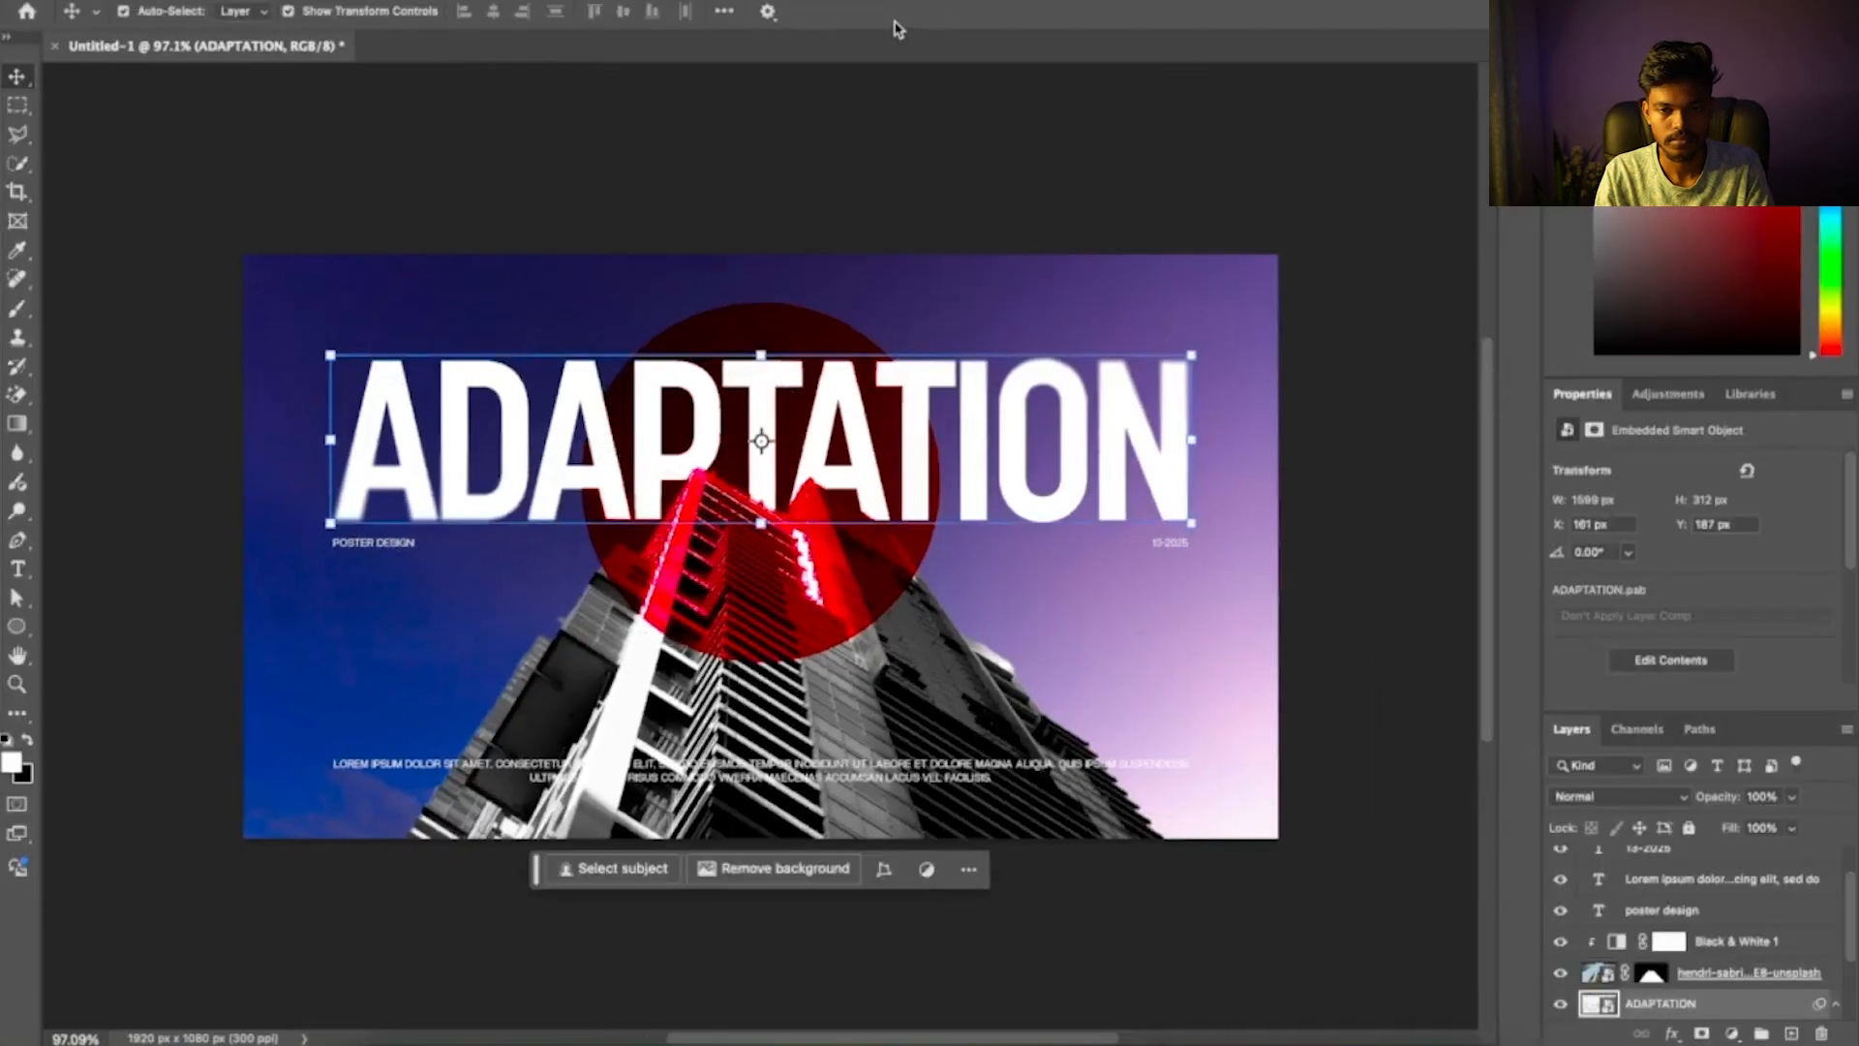
pyautogui.click(888, 155)
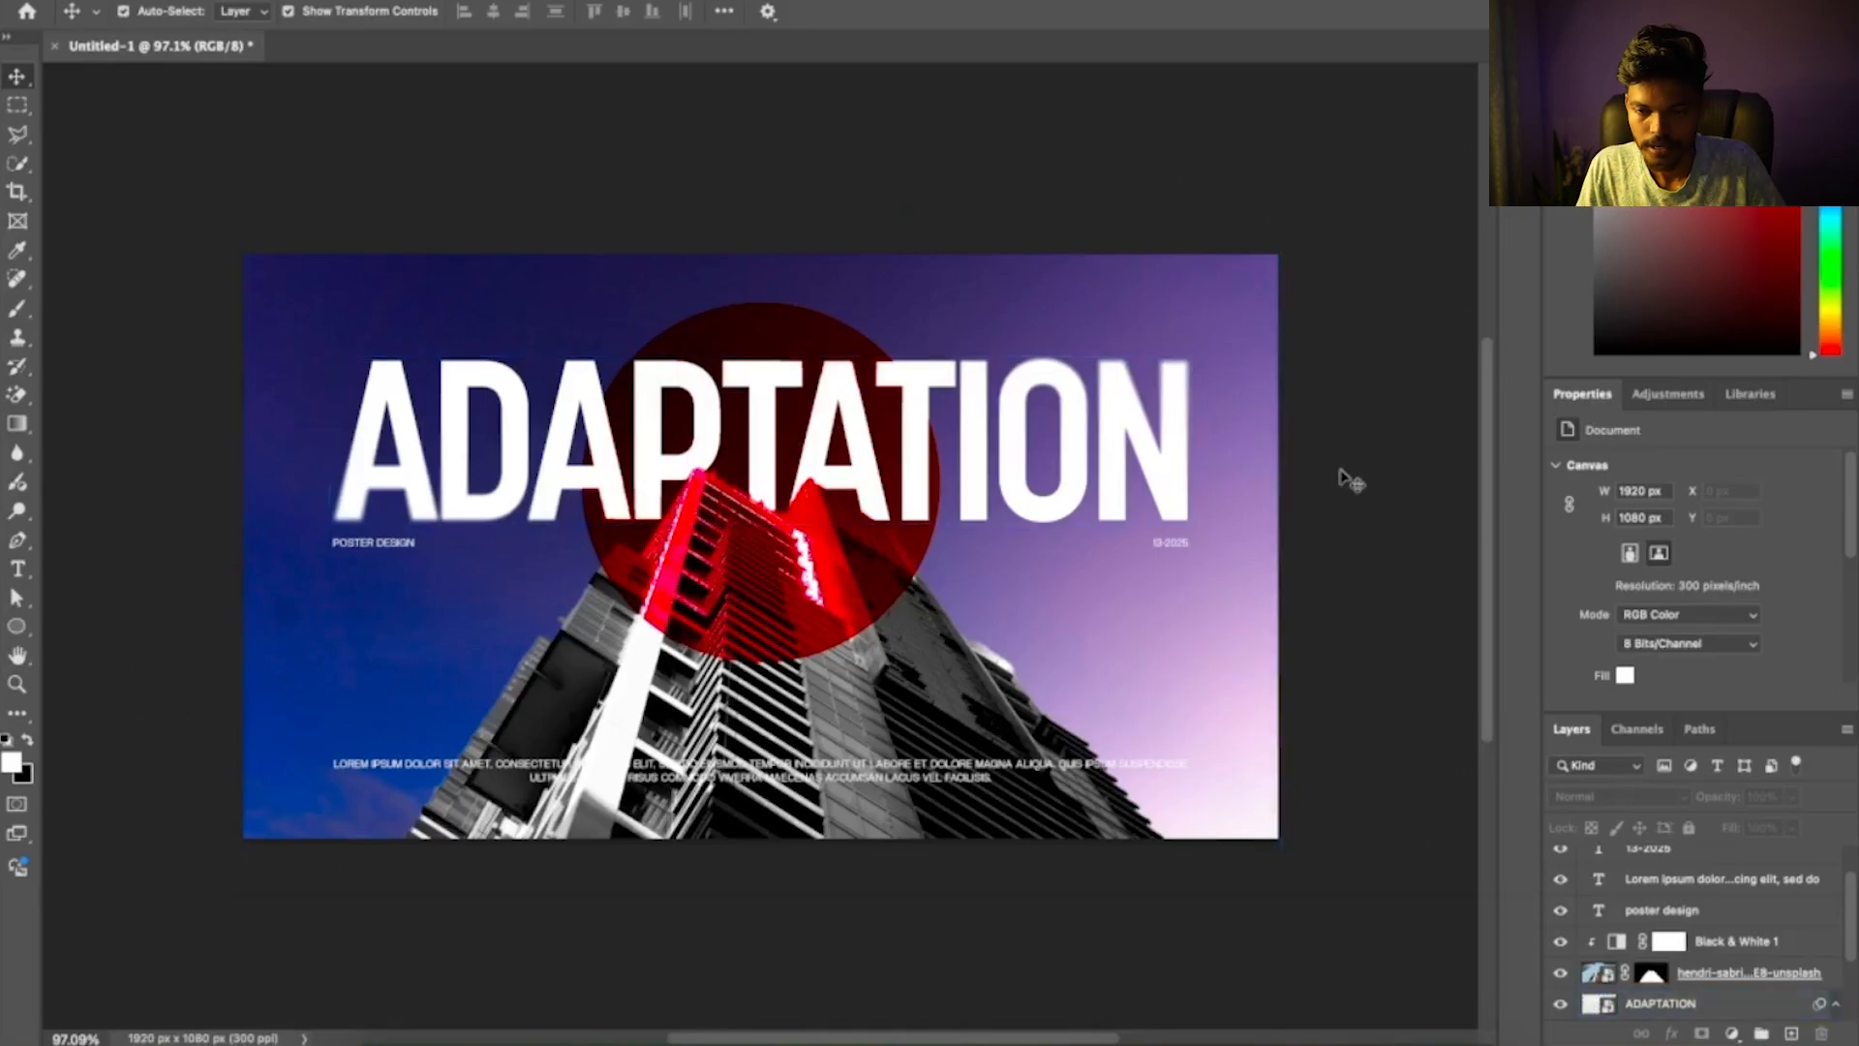
pyautogui.click(1185, 304)
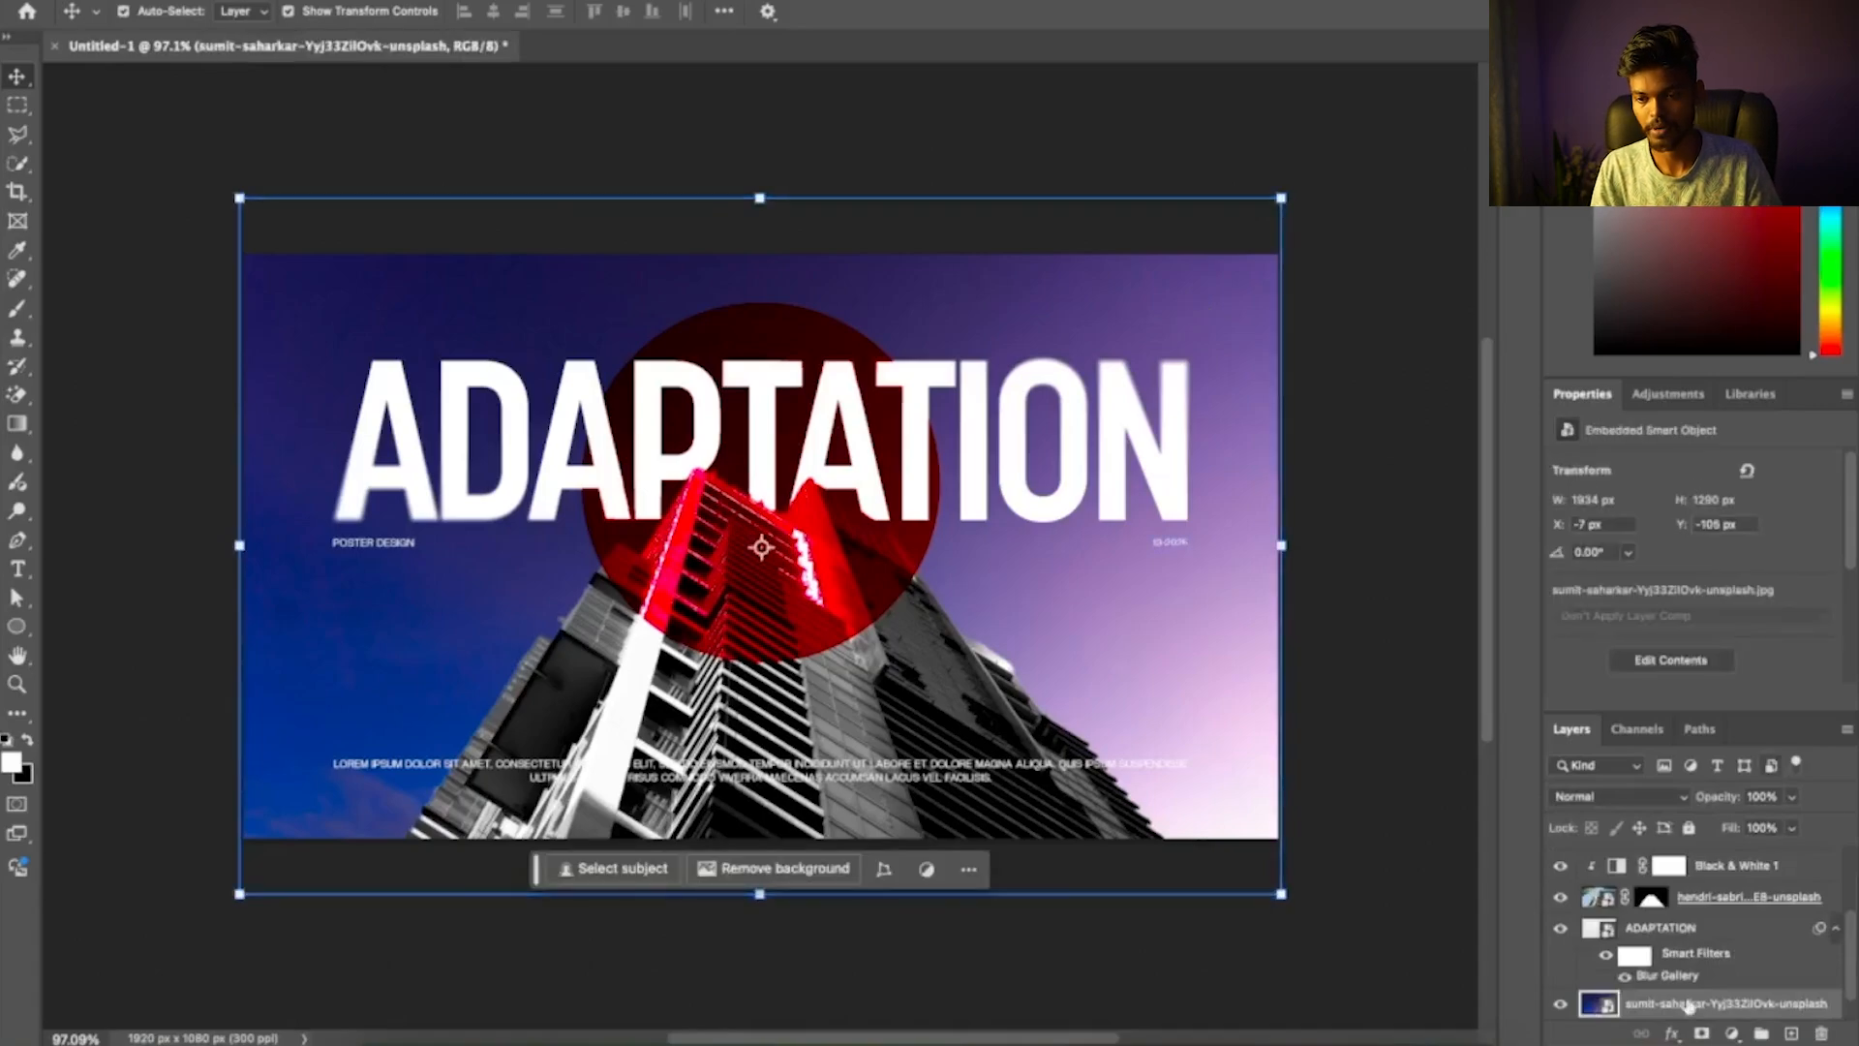
pyautogui.click(1731, 1033)
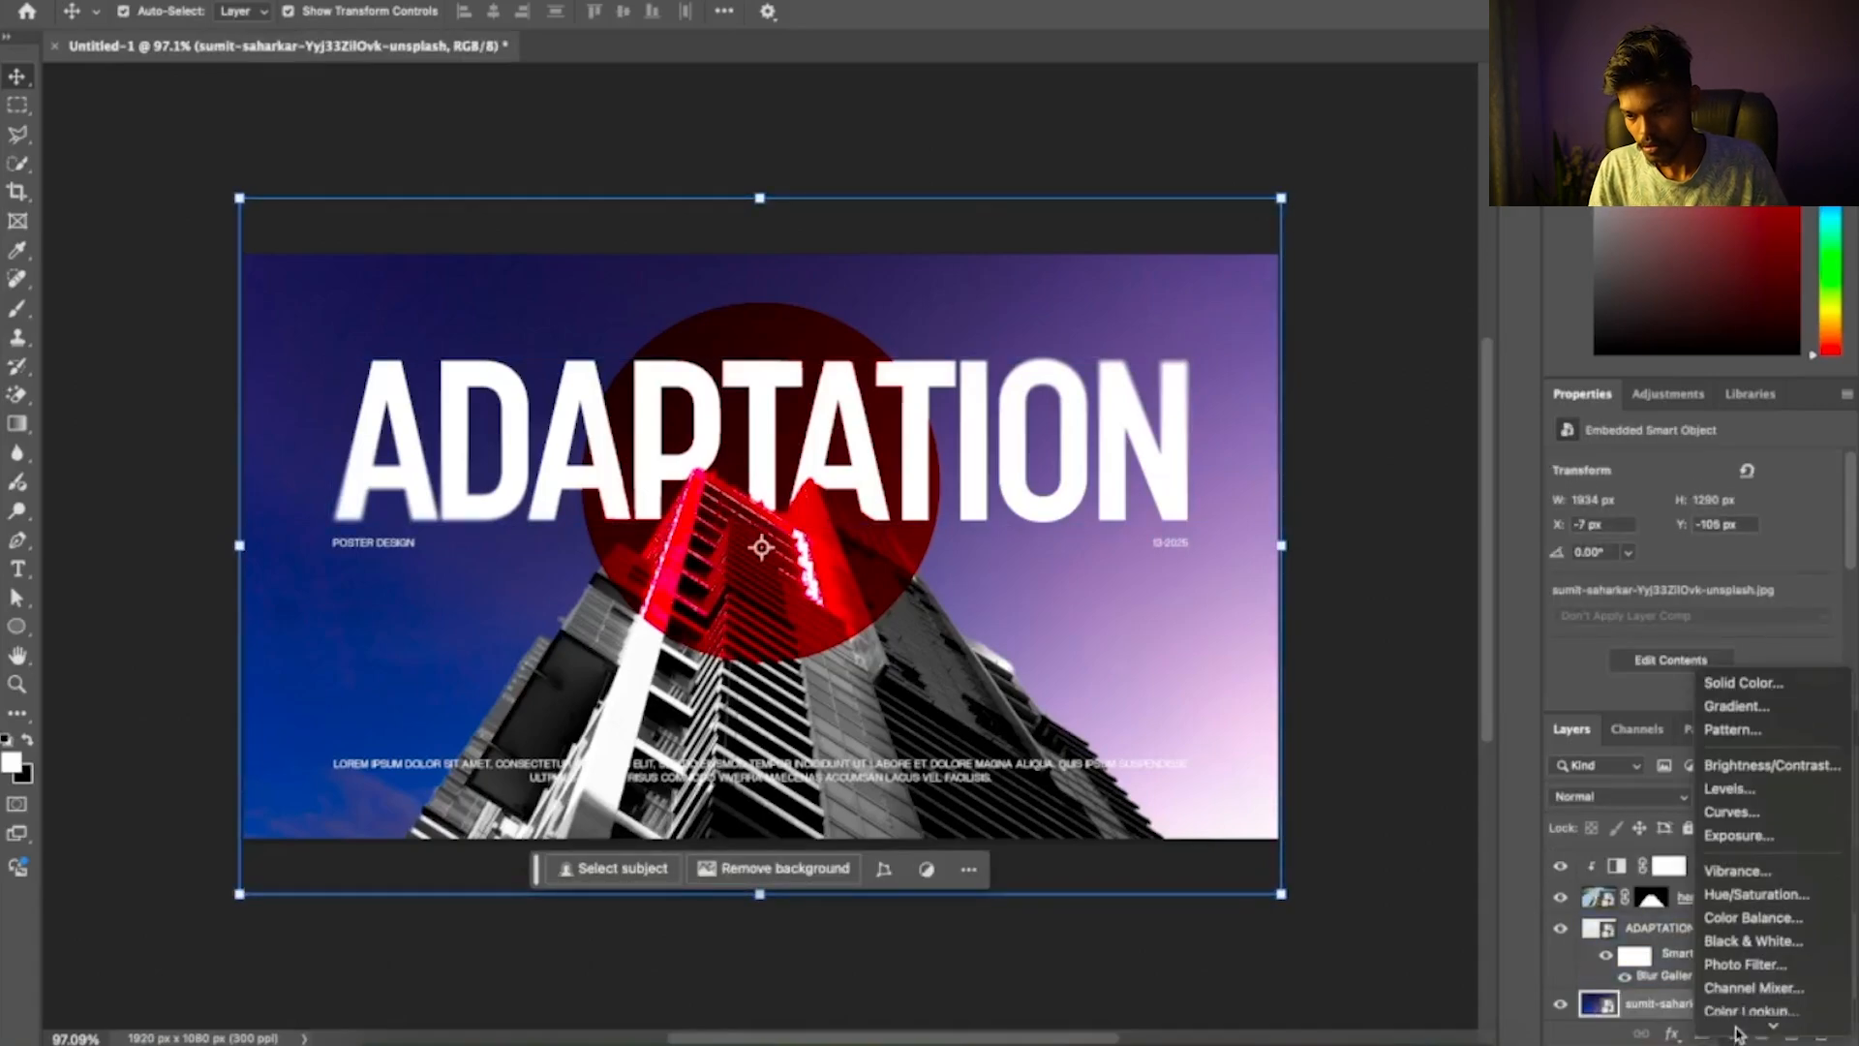
pyautogui.click(1753, 940)
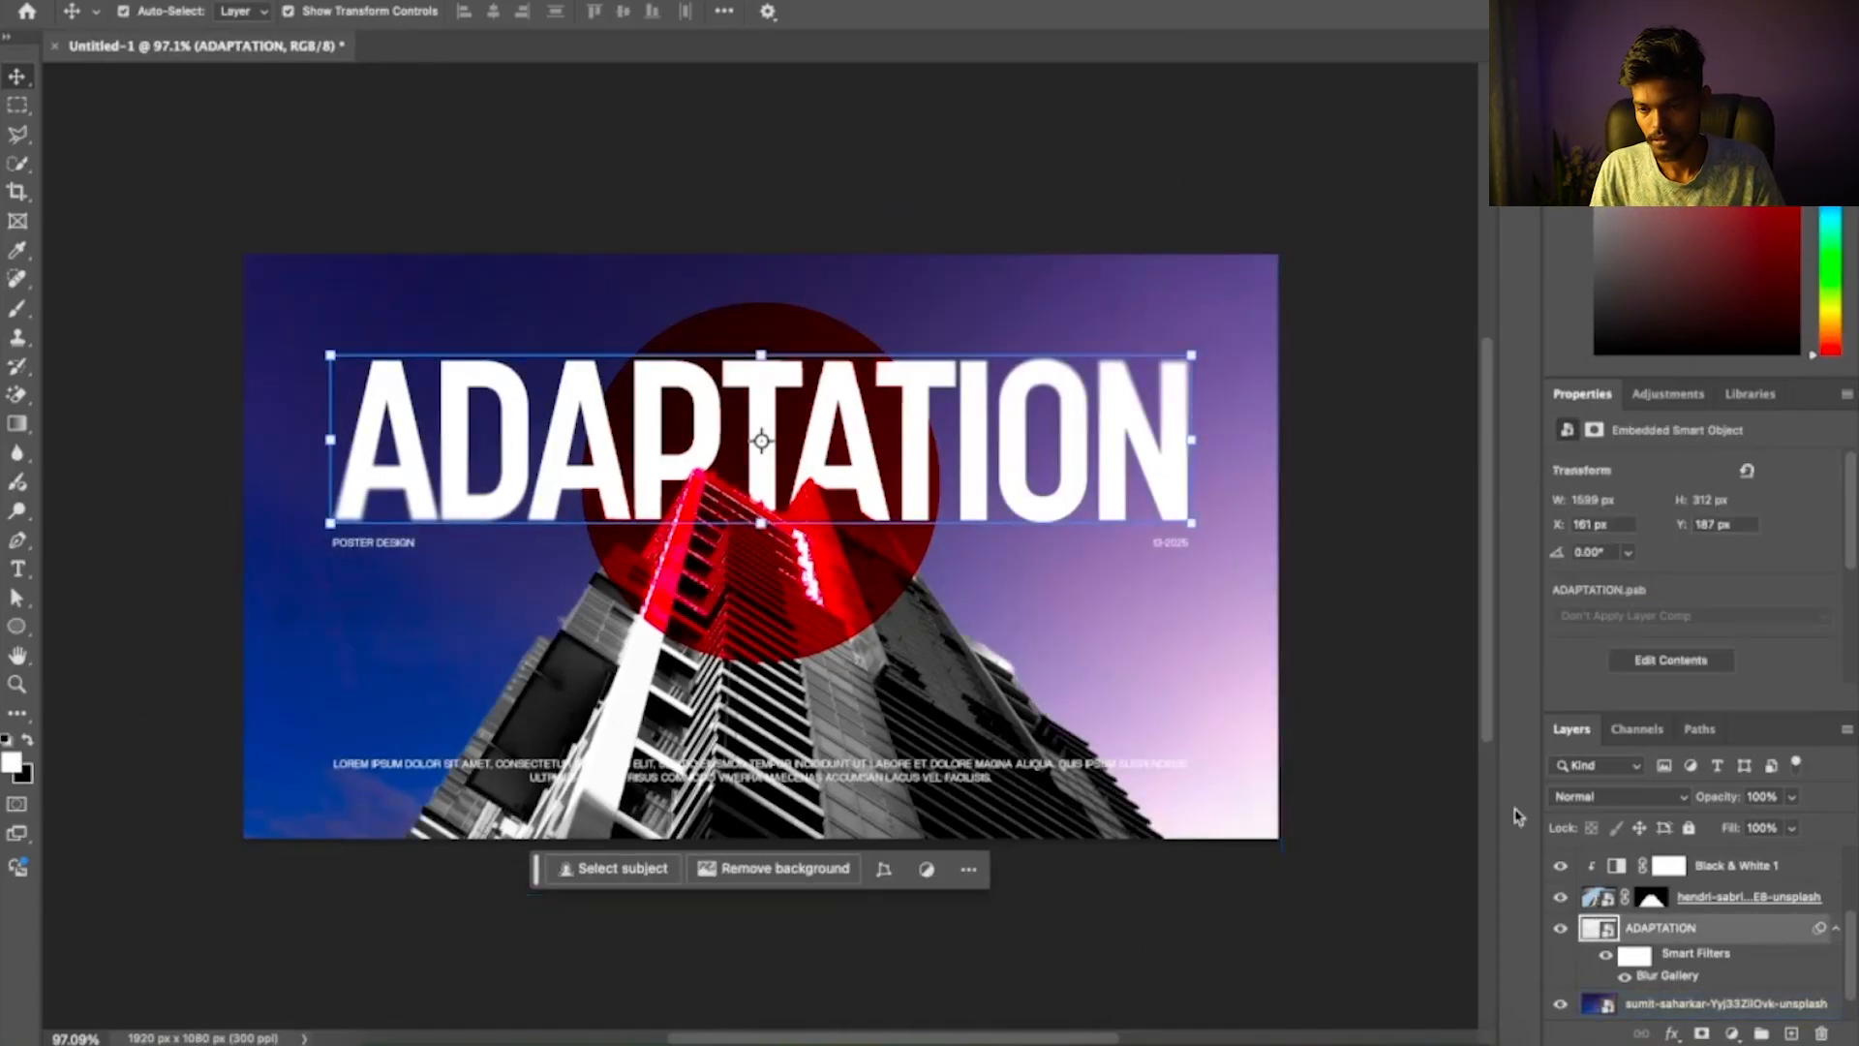
# Apply a Sharpen filter to the purple sky image layer
pyautogui.scroll(-1, 1698, 968)
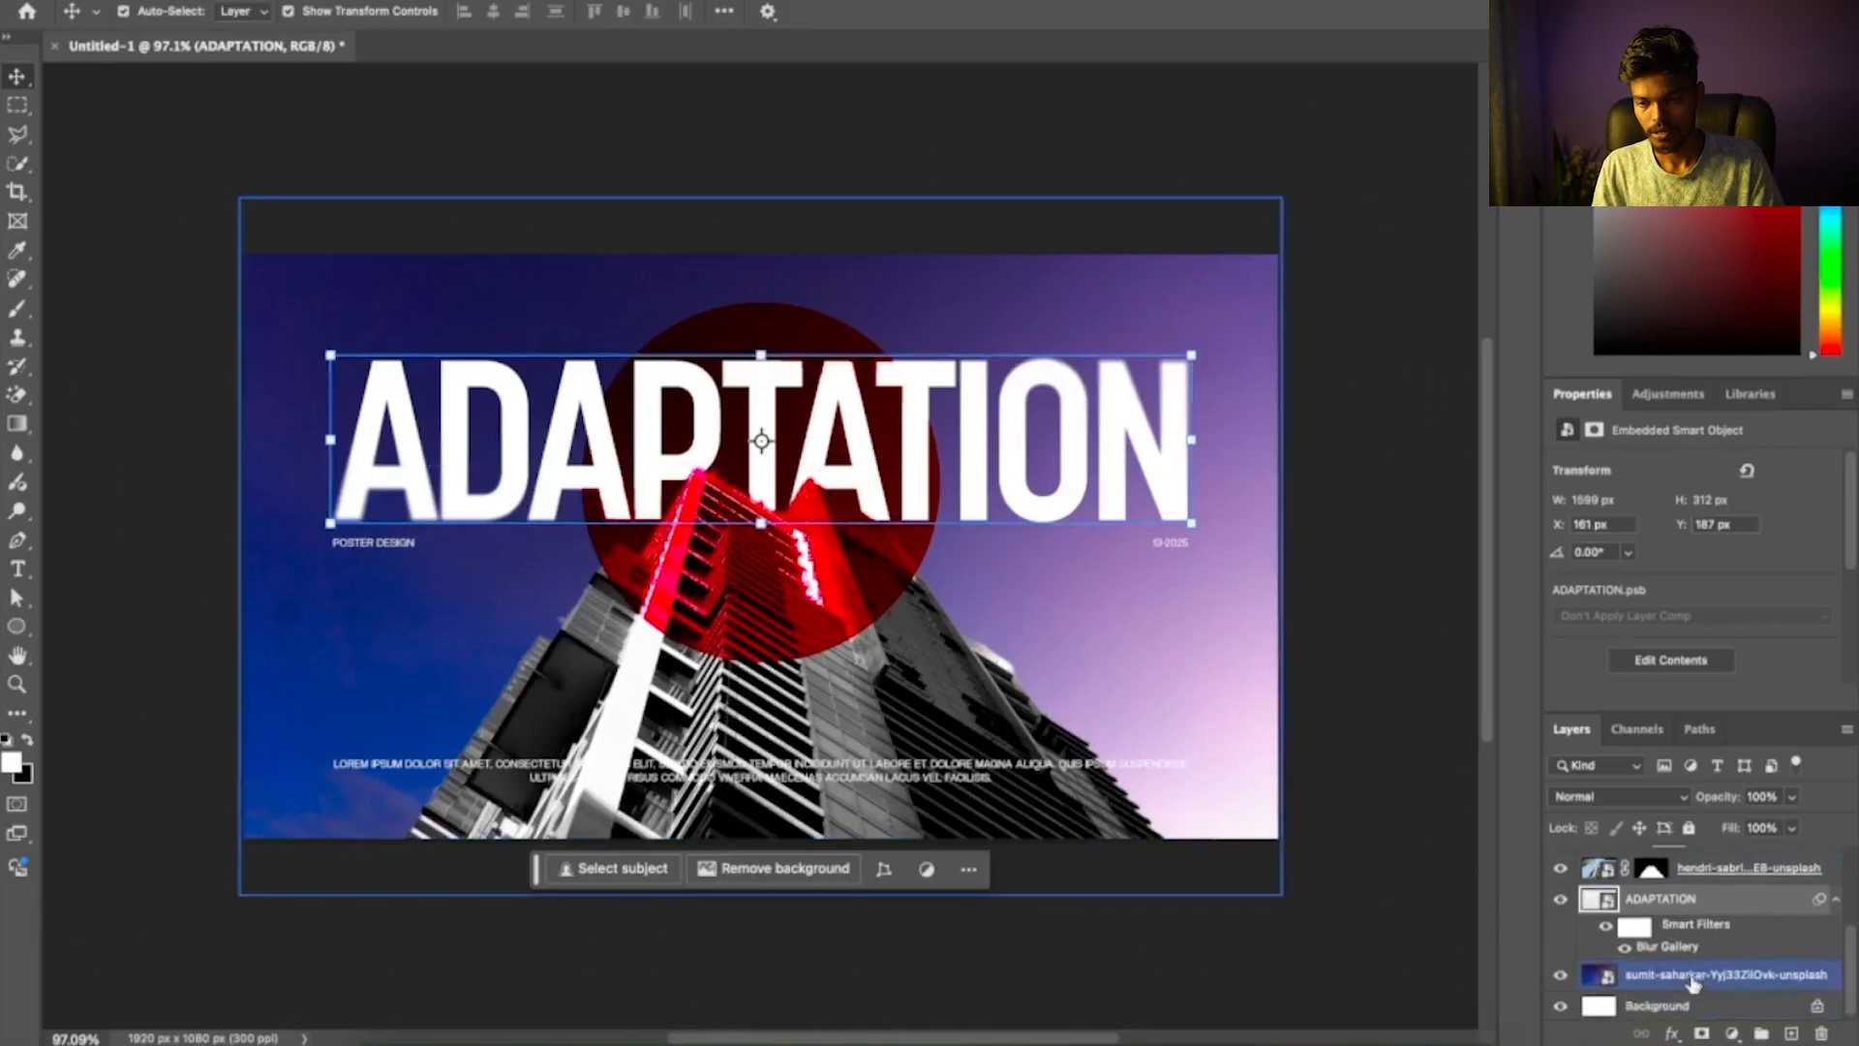
pyautogui.click(1695, 985)
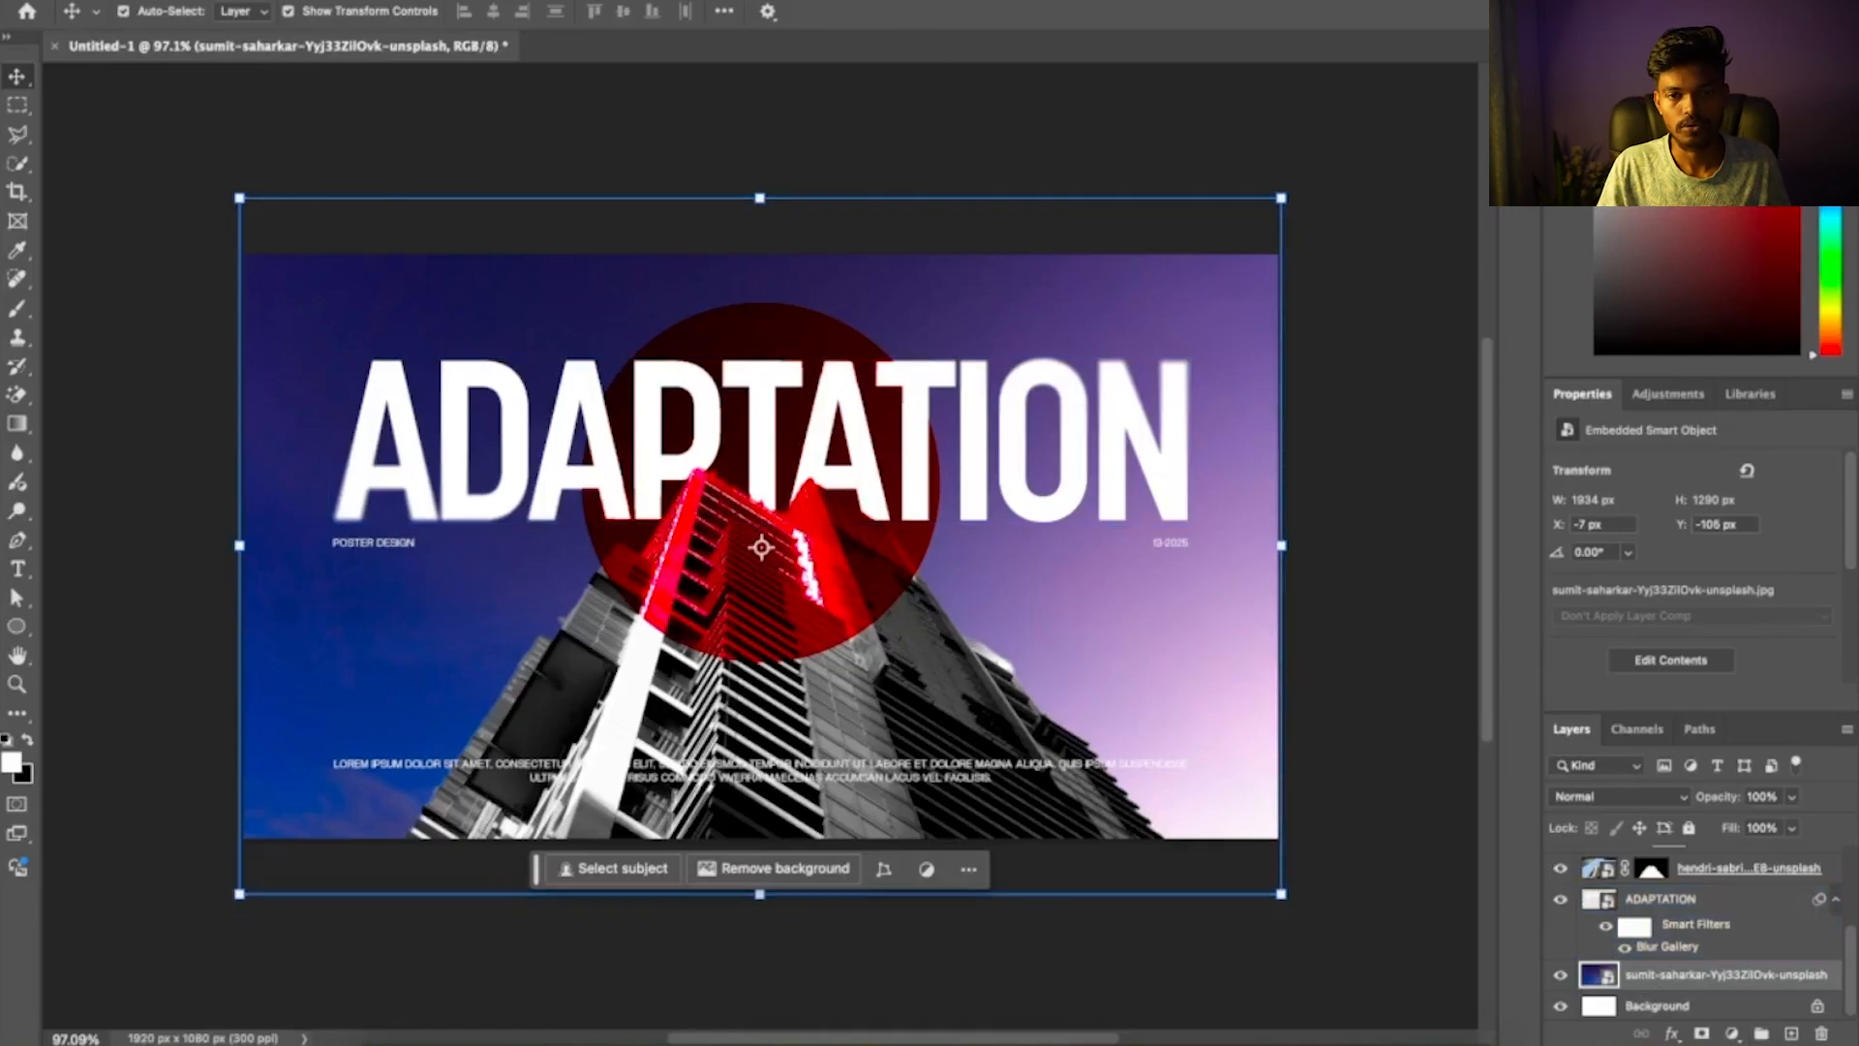
pyautogui.click(551, 2)
pyautogui.moveTo(611, 326)
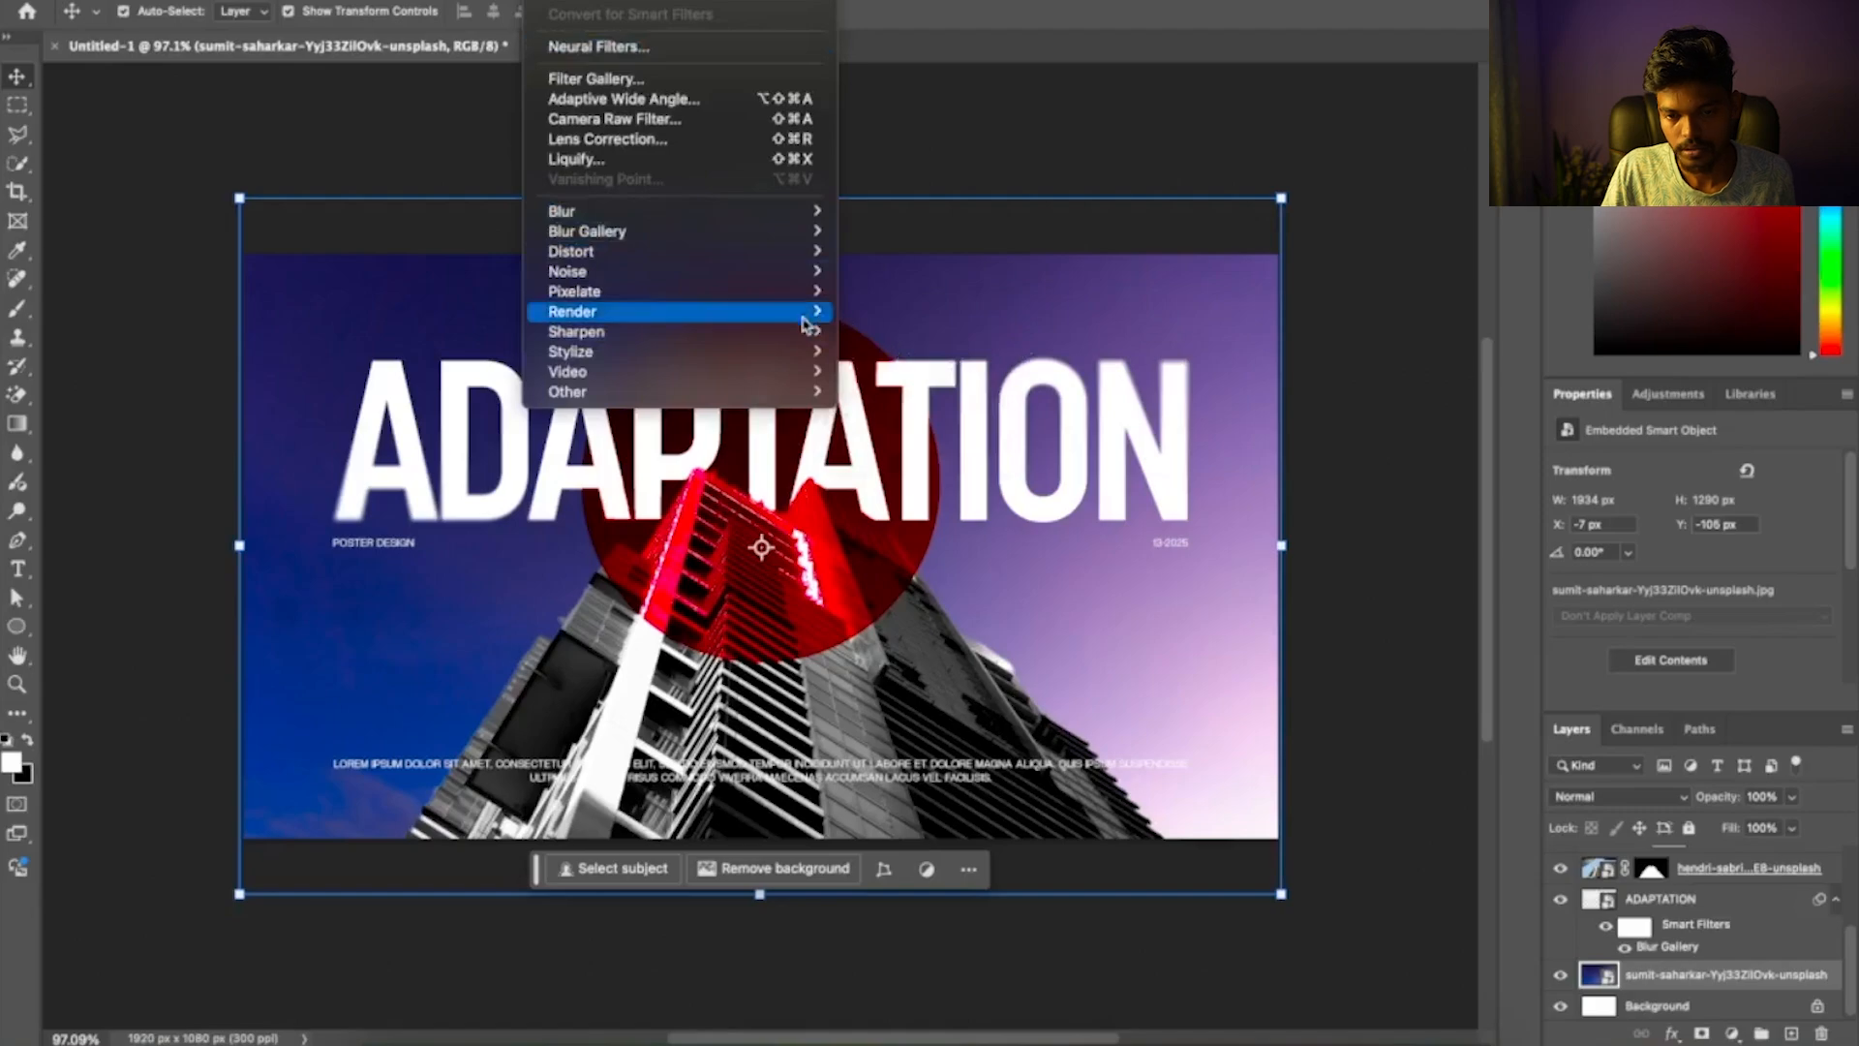
pyautogui.moveTo(805, 341)
pyautogui.click(919, 372)
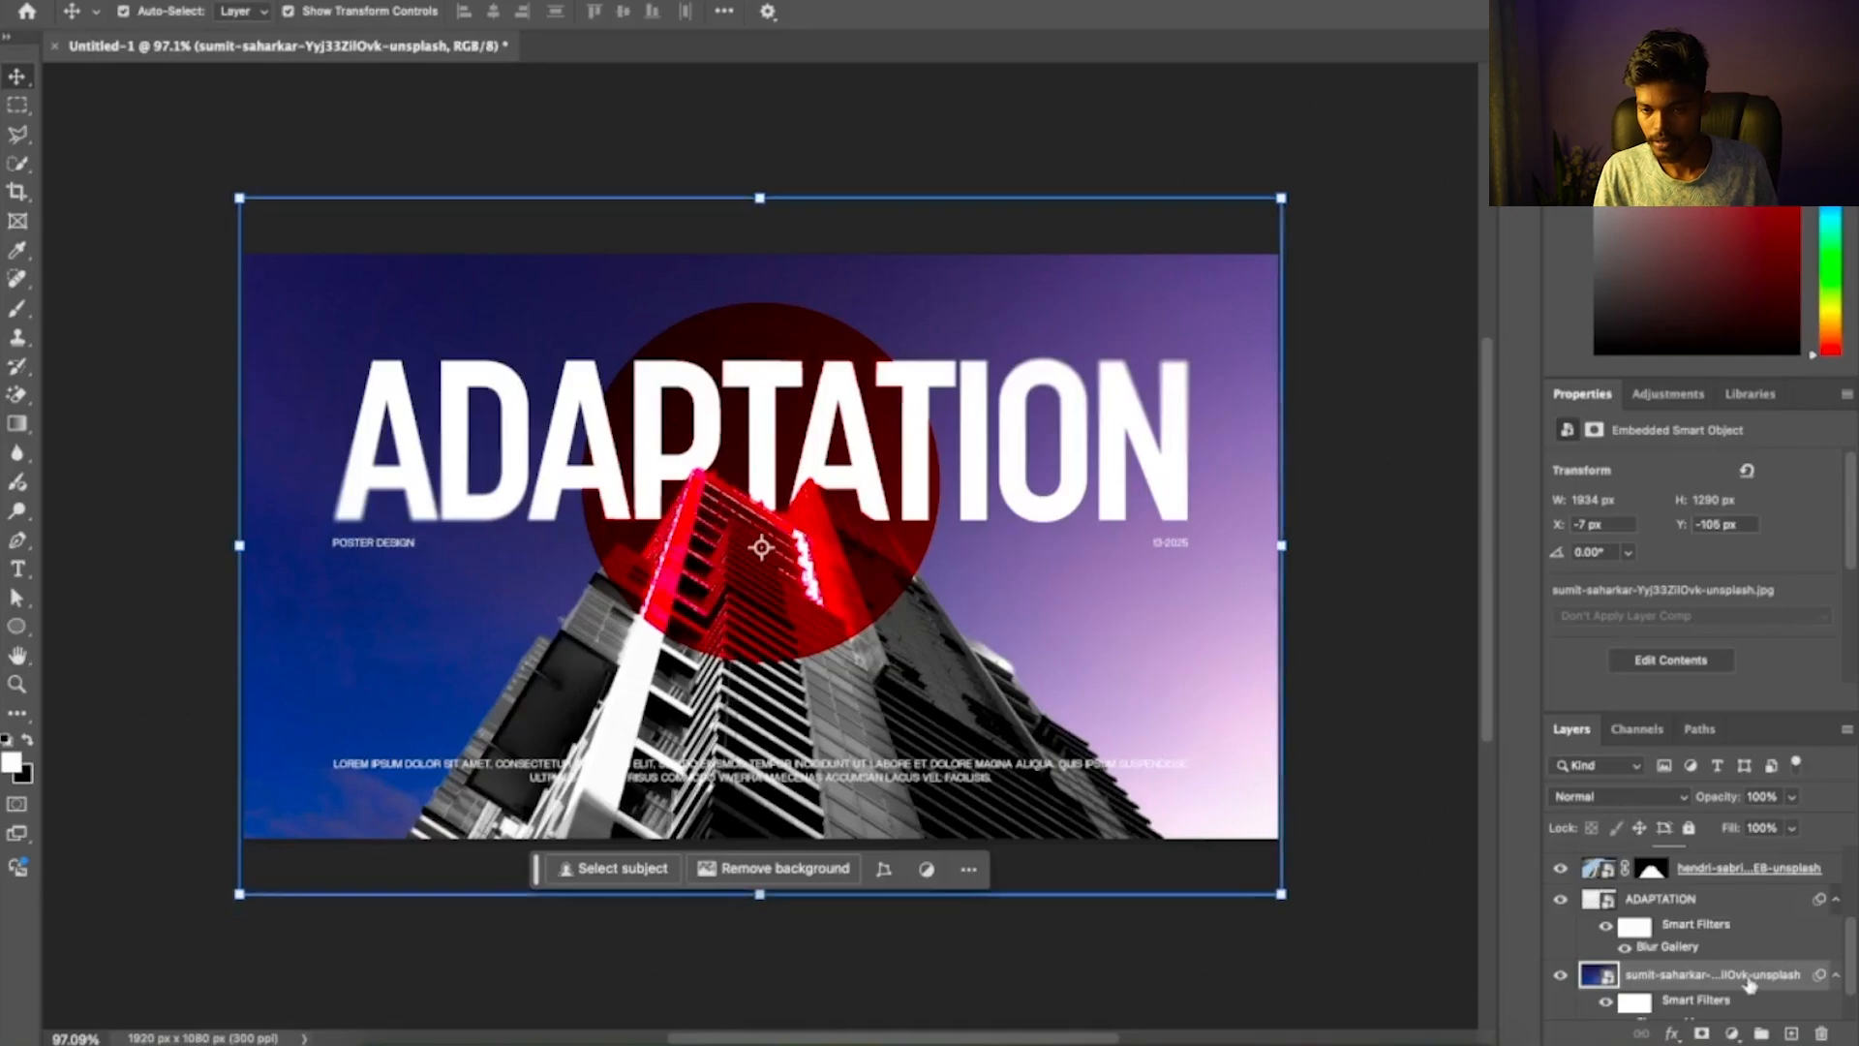
# Add a Levels adjustment above the sky image with black input 14 and white input 223
pyautogui.click(1733, 1034)
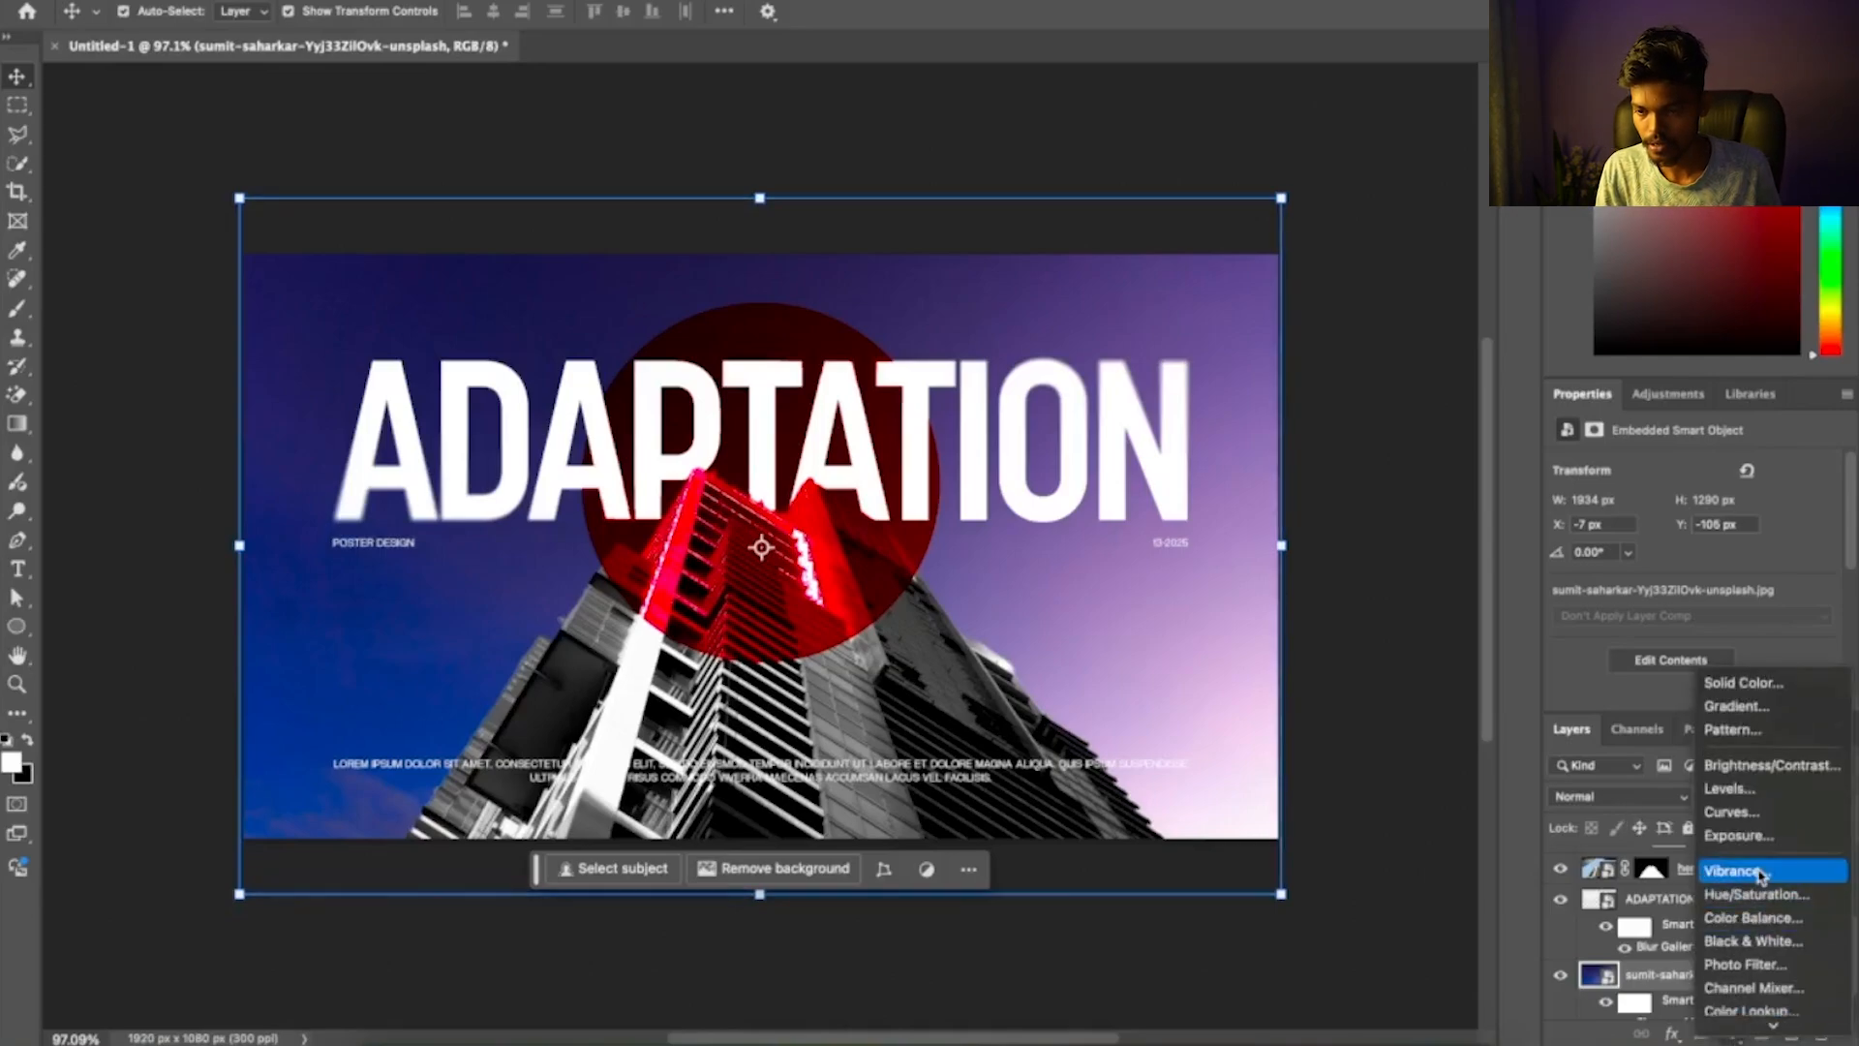
pyautogui.click(1733, 789)
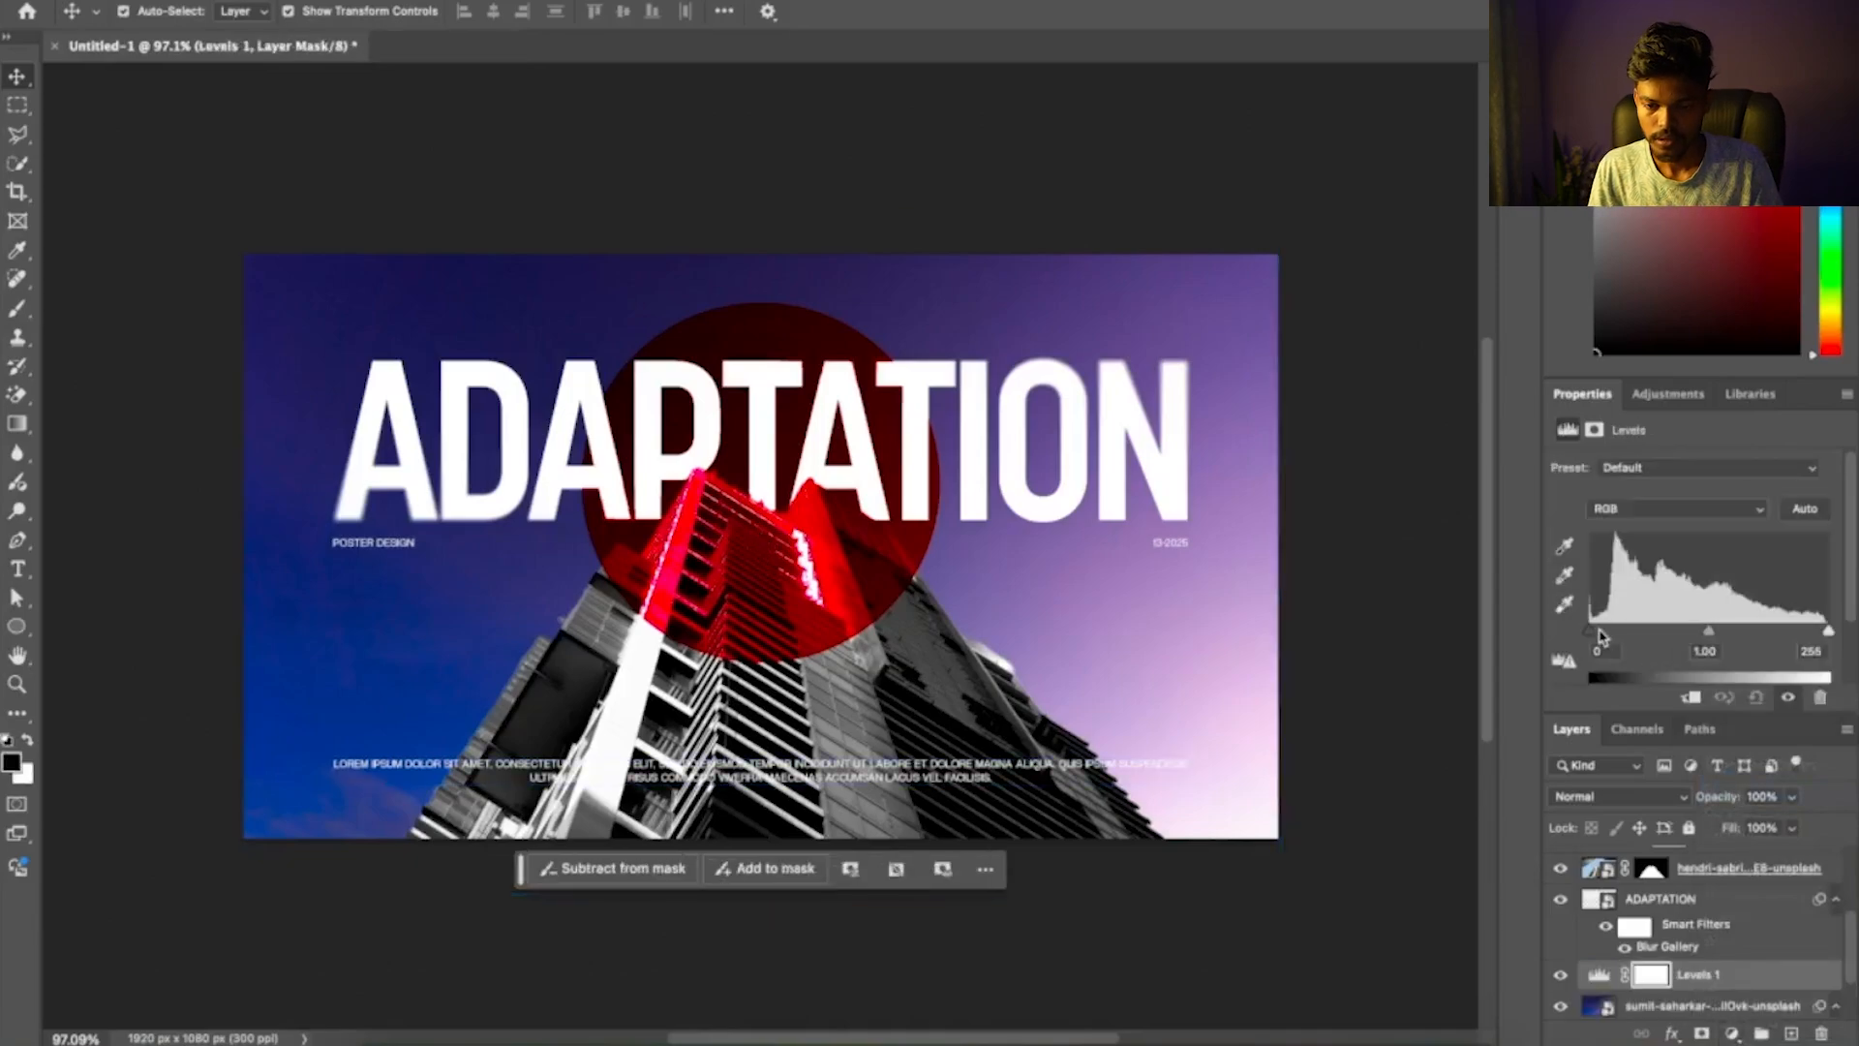
pyautogui.moveTo(1597, 636); pyautogui.dragTo(1611, 639)
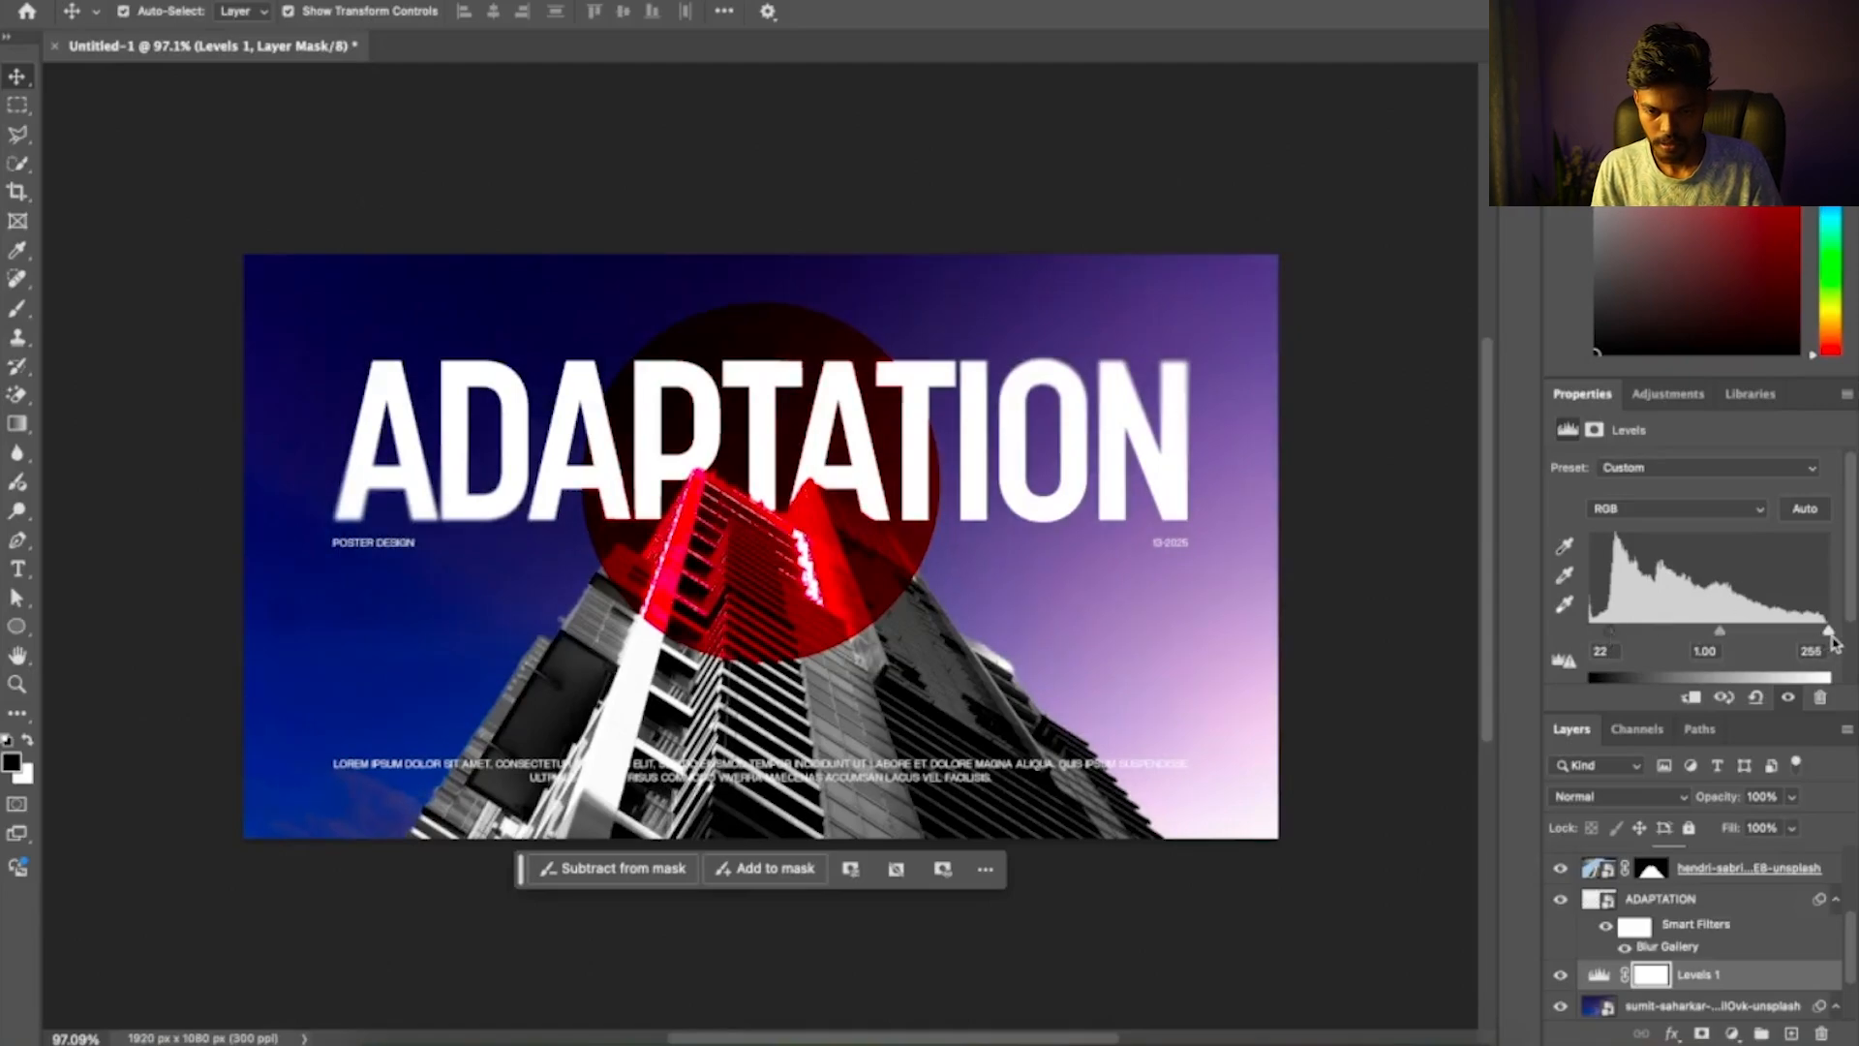
pyautogui.moveTo(1828, 635); pyautogui.dragTo(1811, 636)
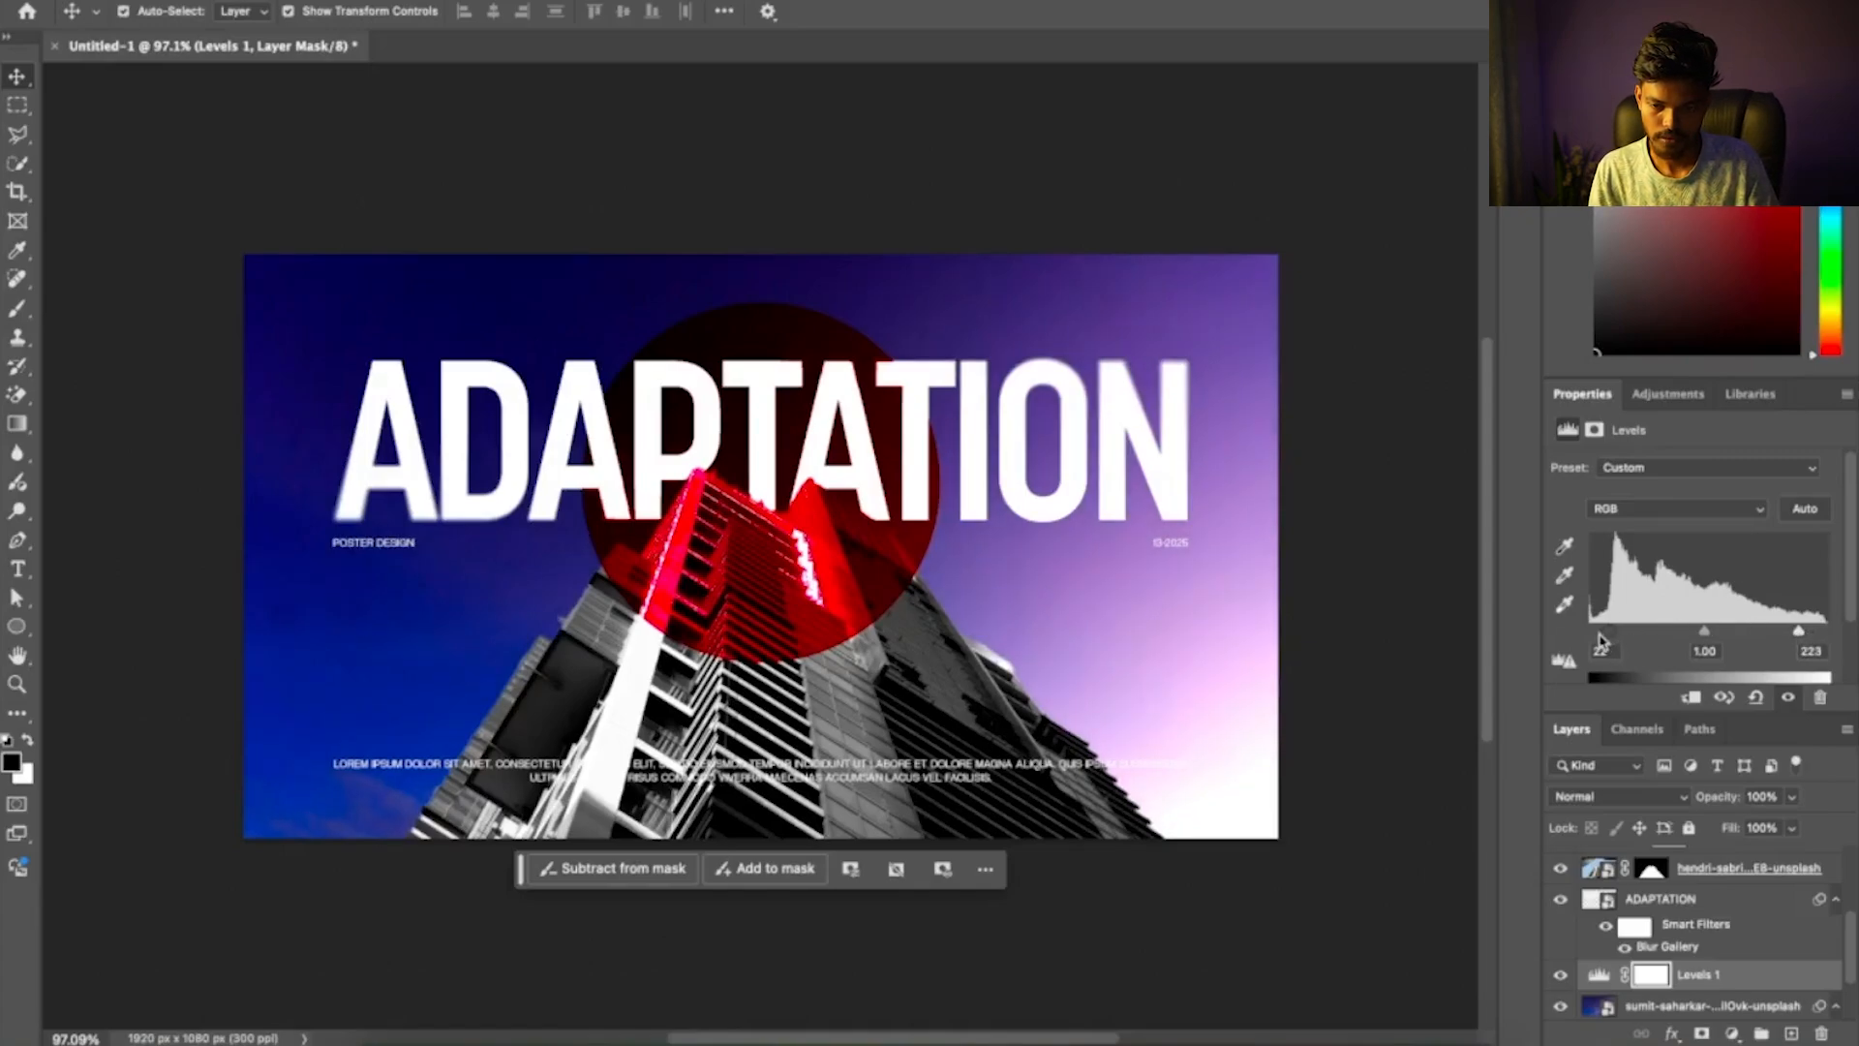
pyautogui.moveTo(1614, 639); pyautogui.dragTo(1601, 637)
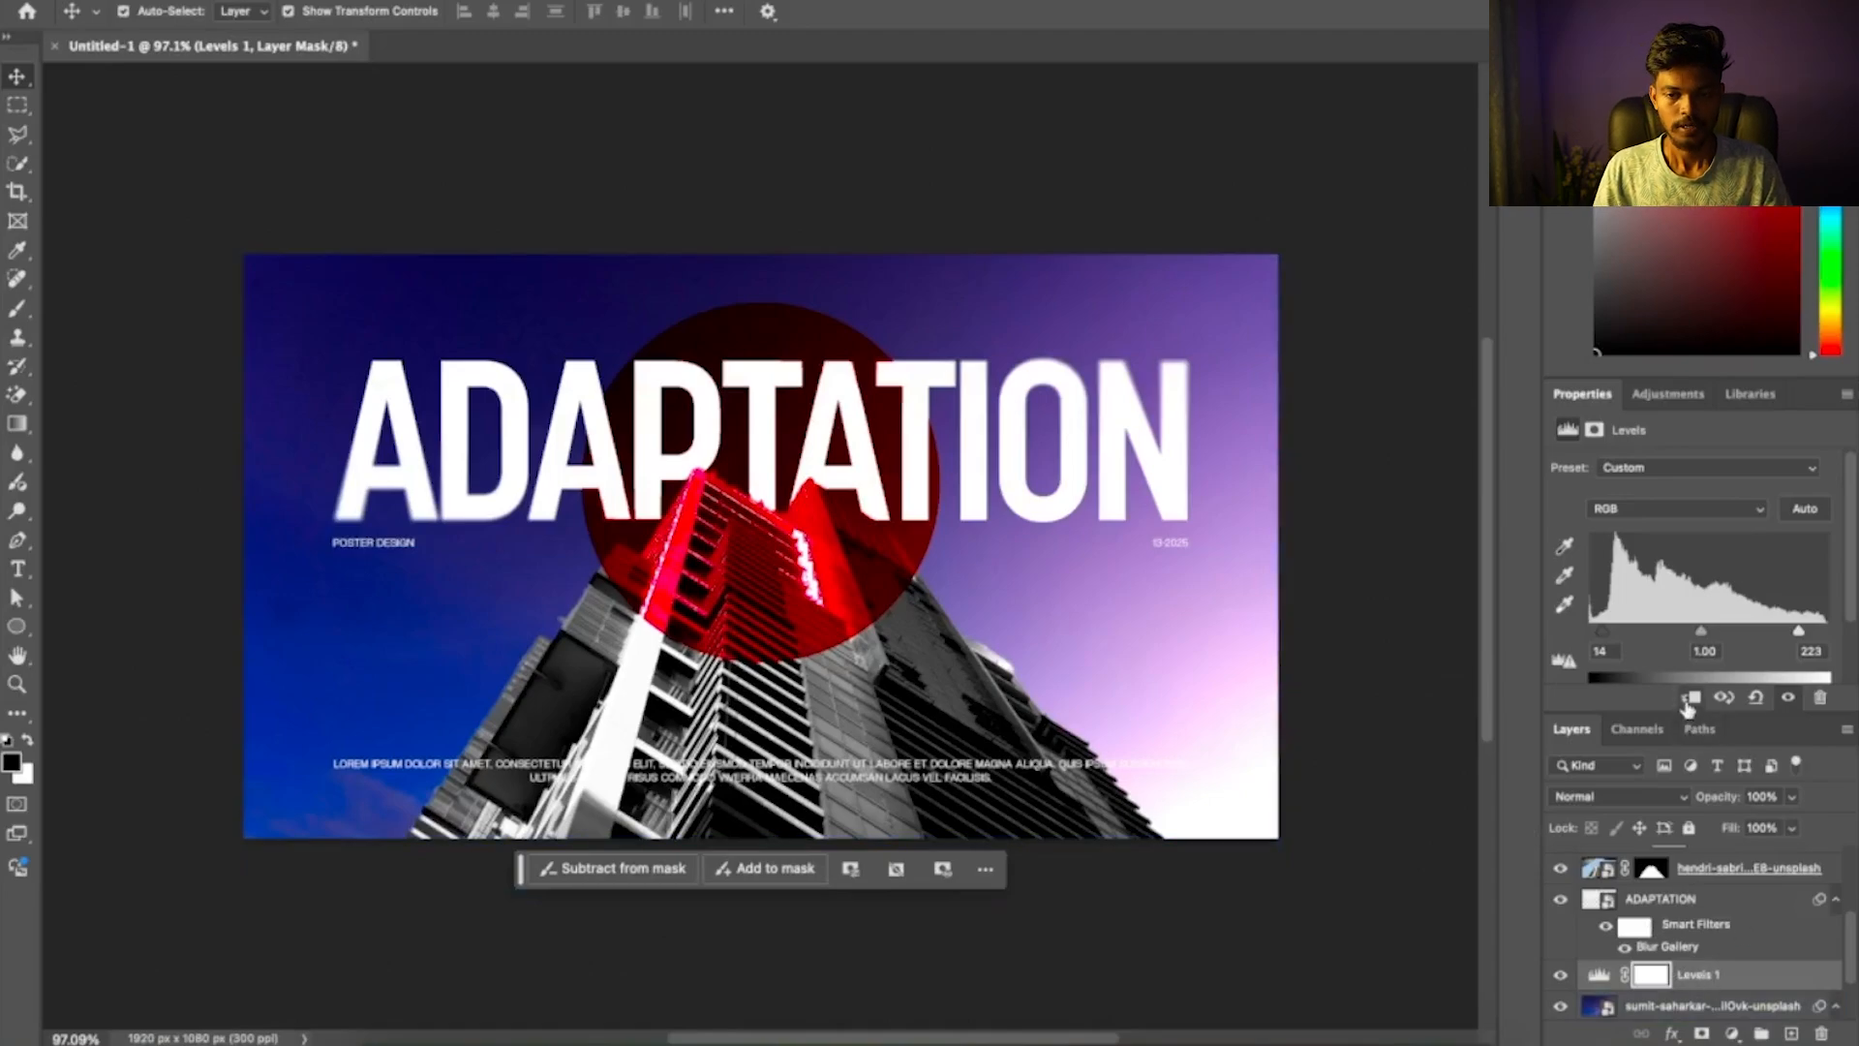
pyautogui.click(1401, 631)
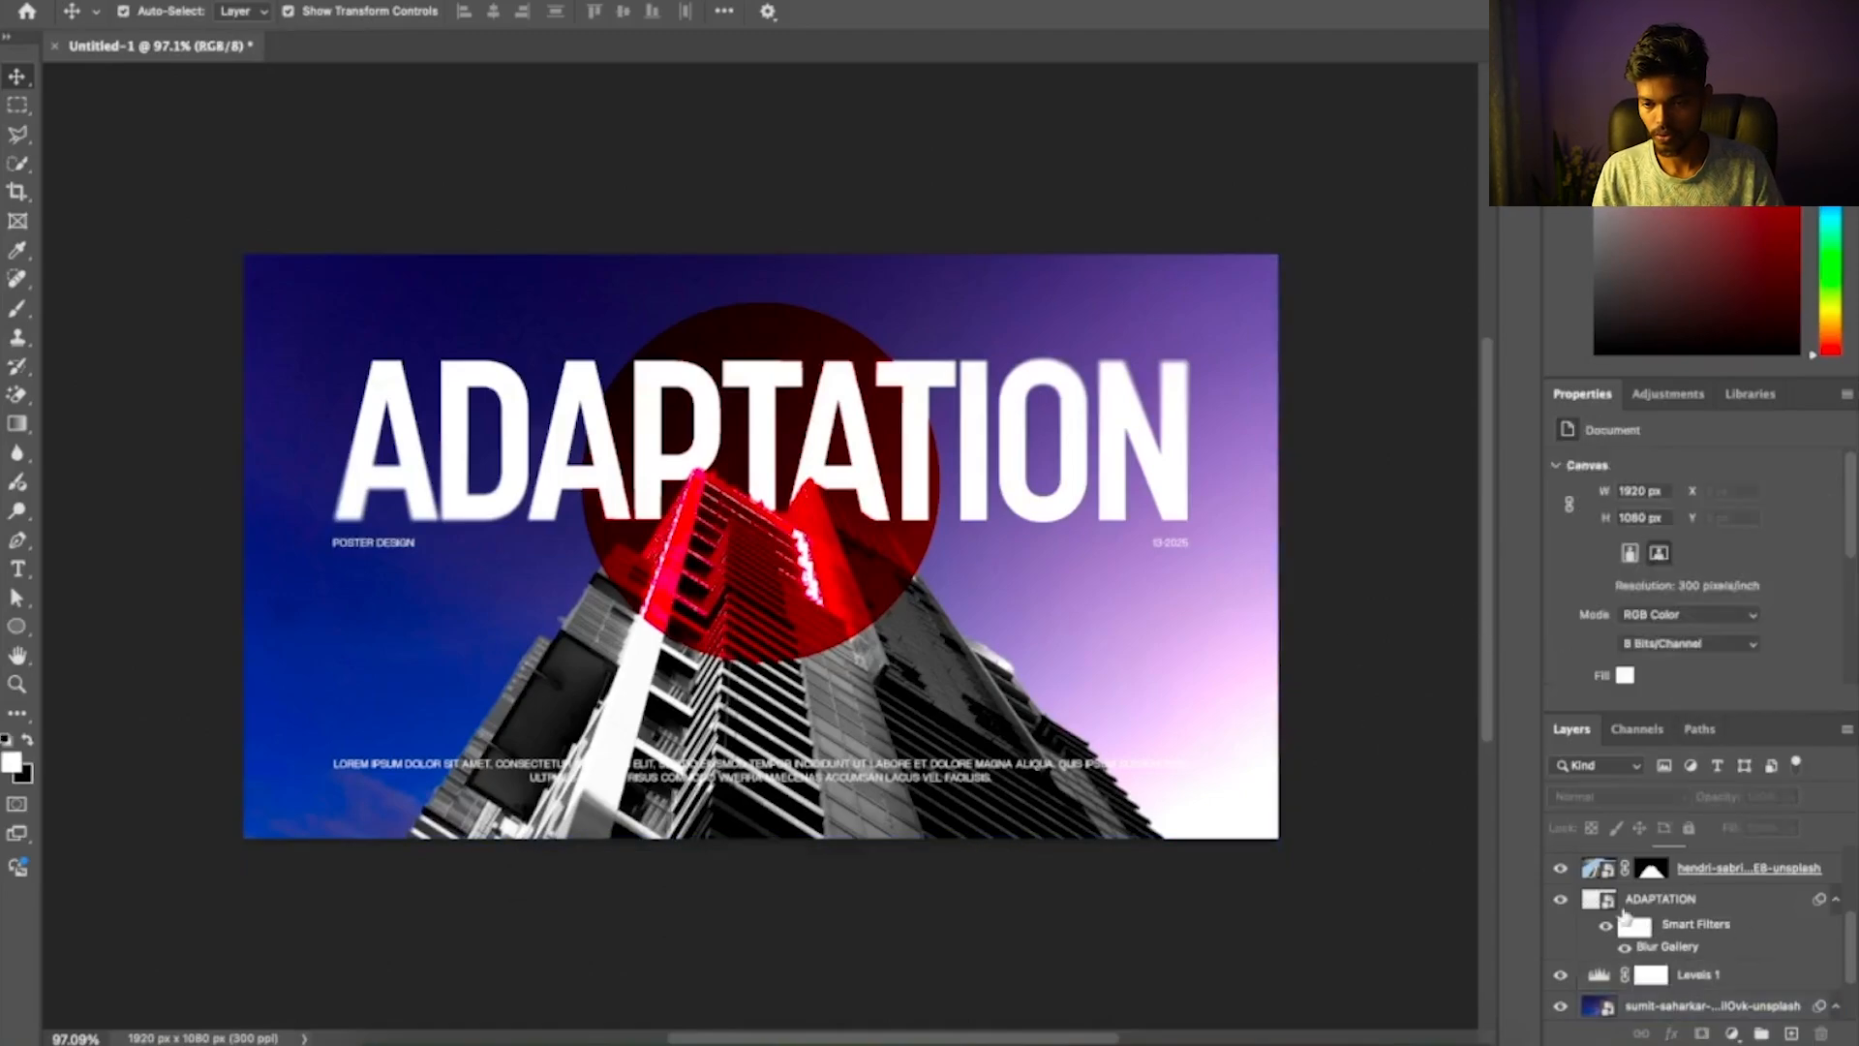
pyautogui.click(1629, 912)
pyautogui.scroll(-3, 1650, 951)
pyautogui.scroll(5, 1652, 951)
pyautogui.click(1377, 575)
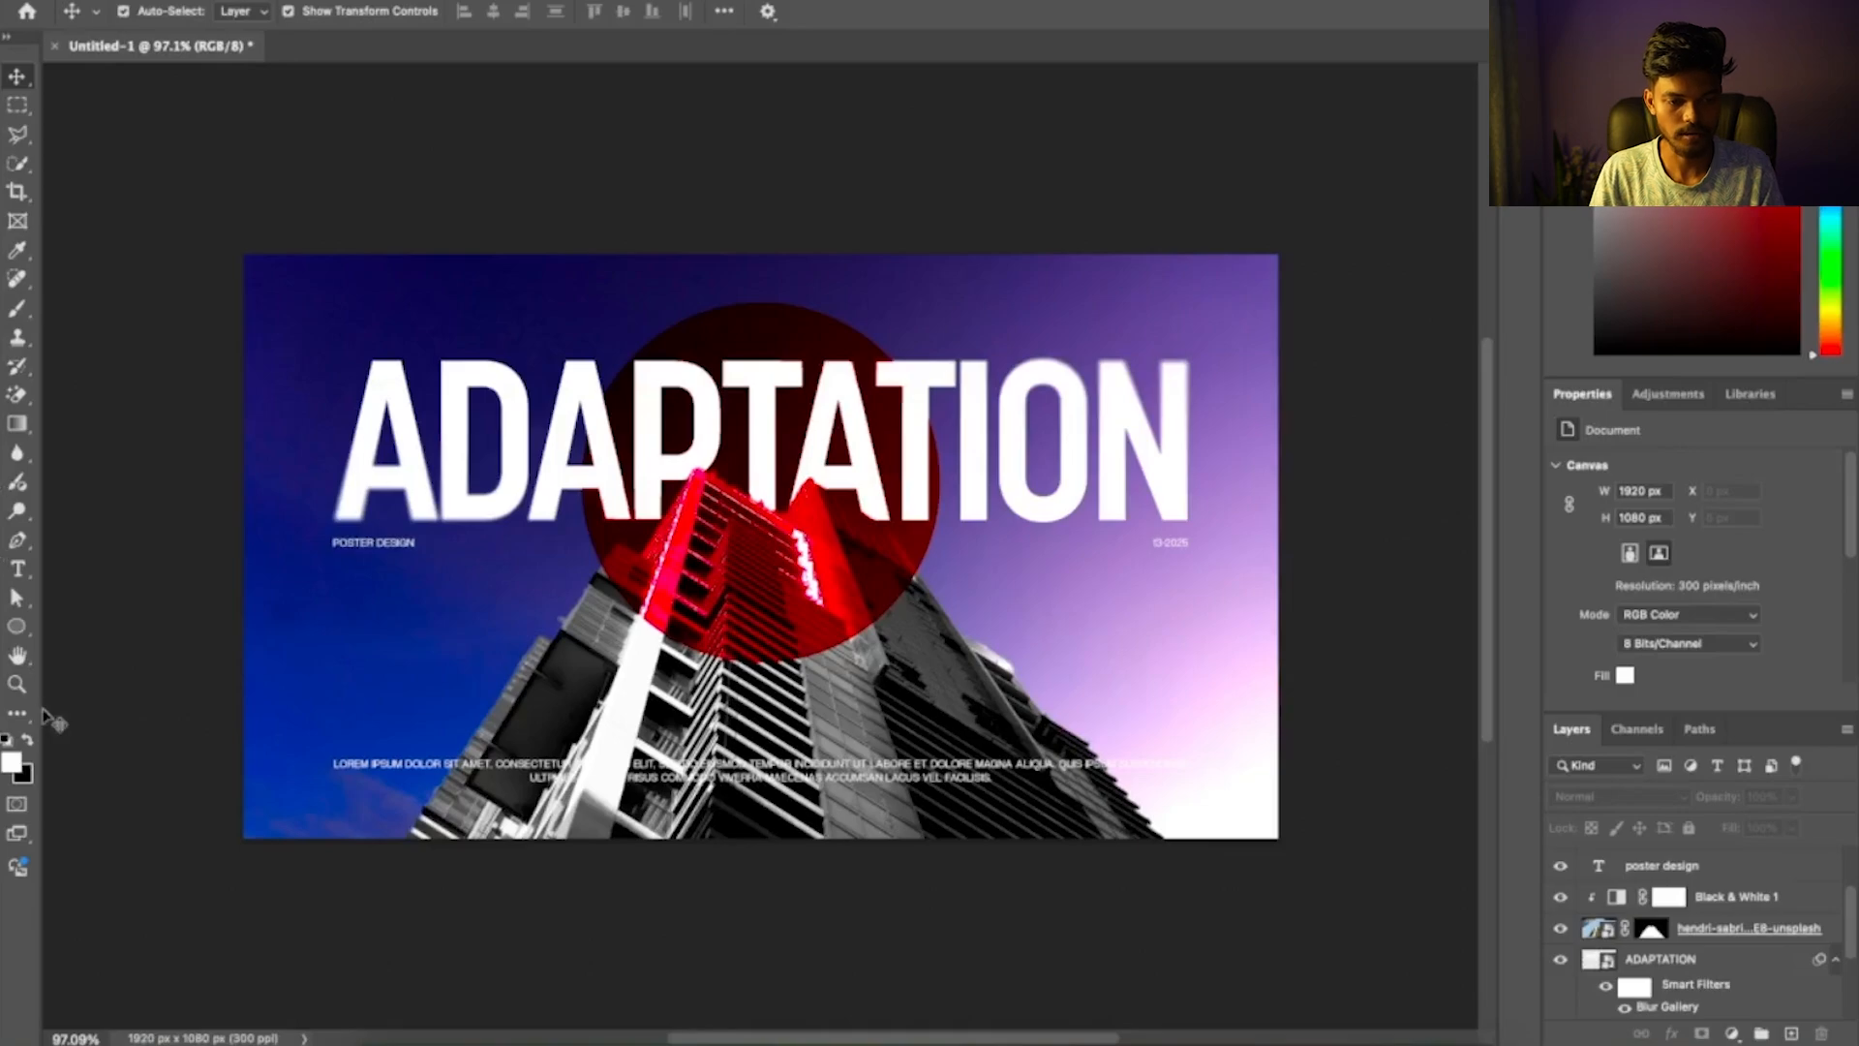
# Draw a rectangle about 1959 x 1122 px that covers the whole poster and slightly overlaps its edges
pyautogui.click(16, 625)
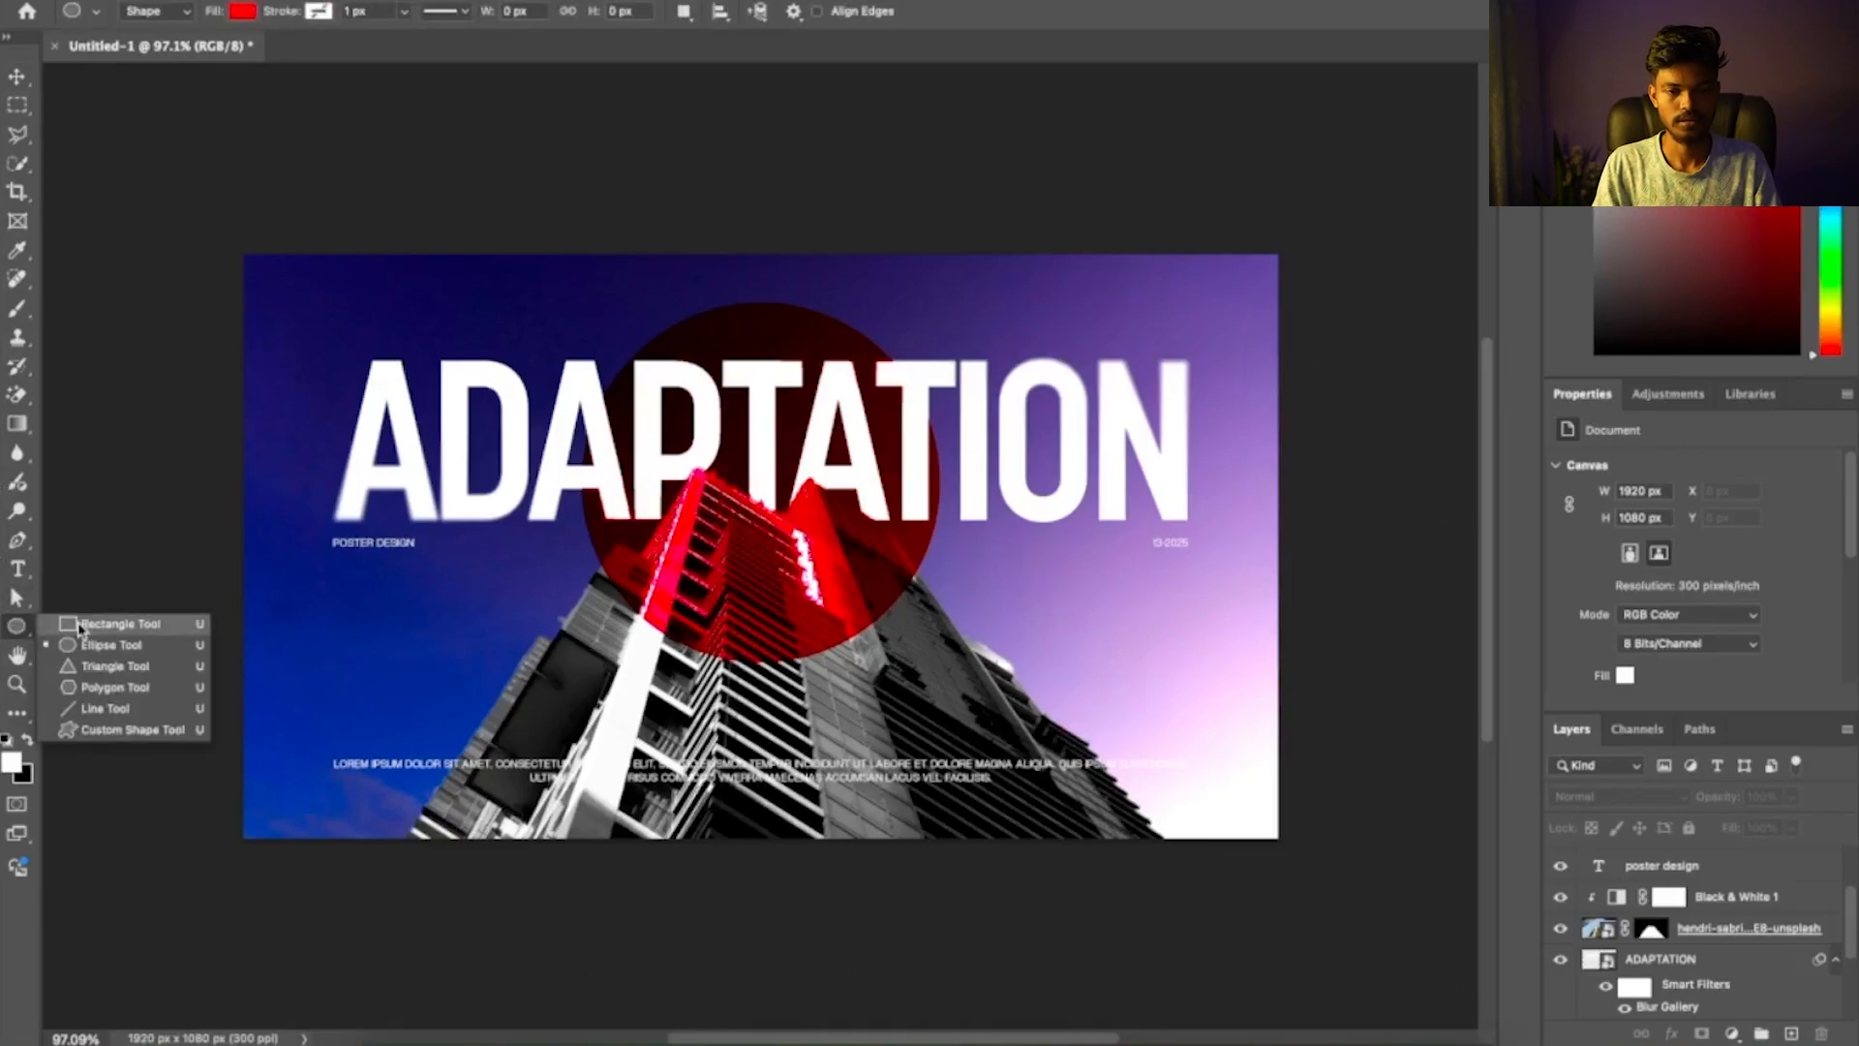
pyautogui.click(82, 625)
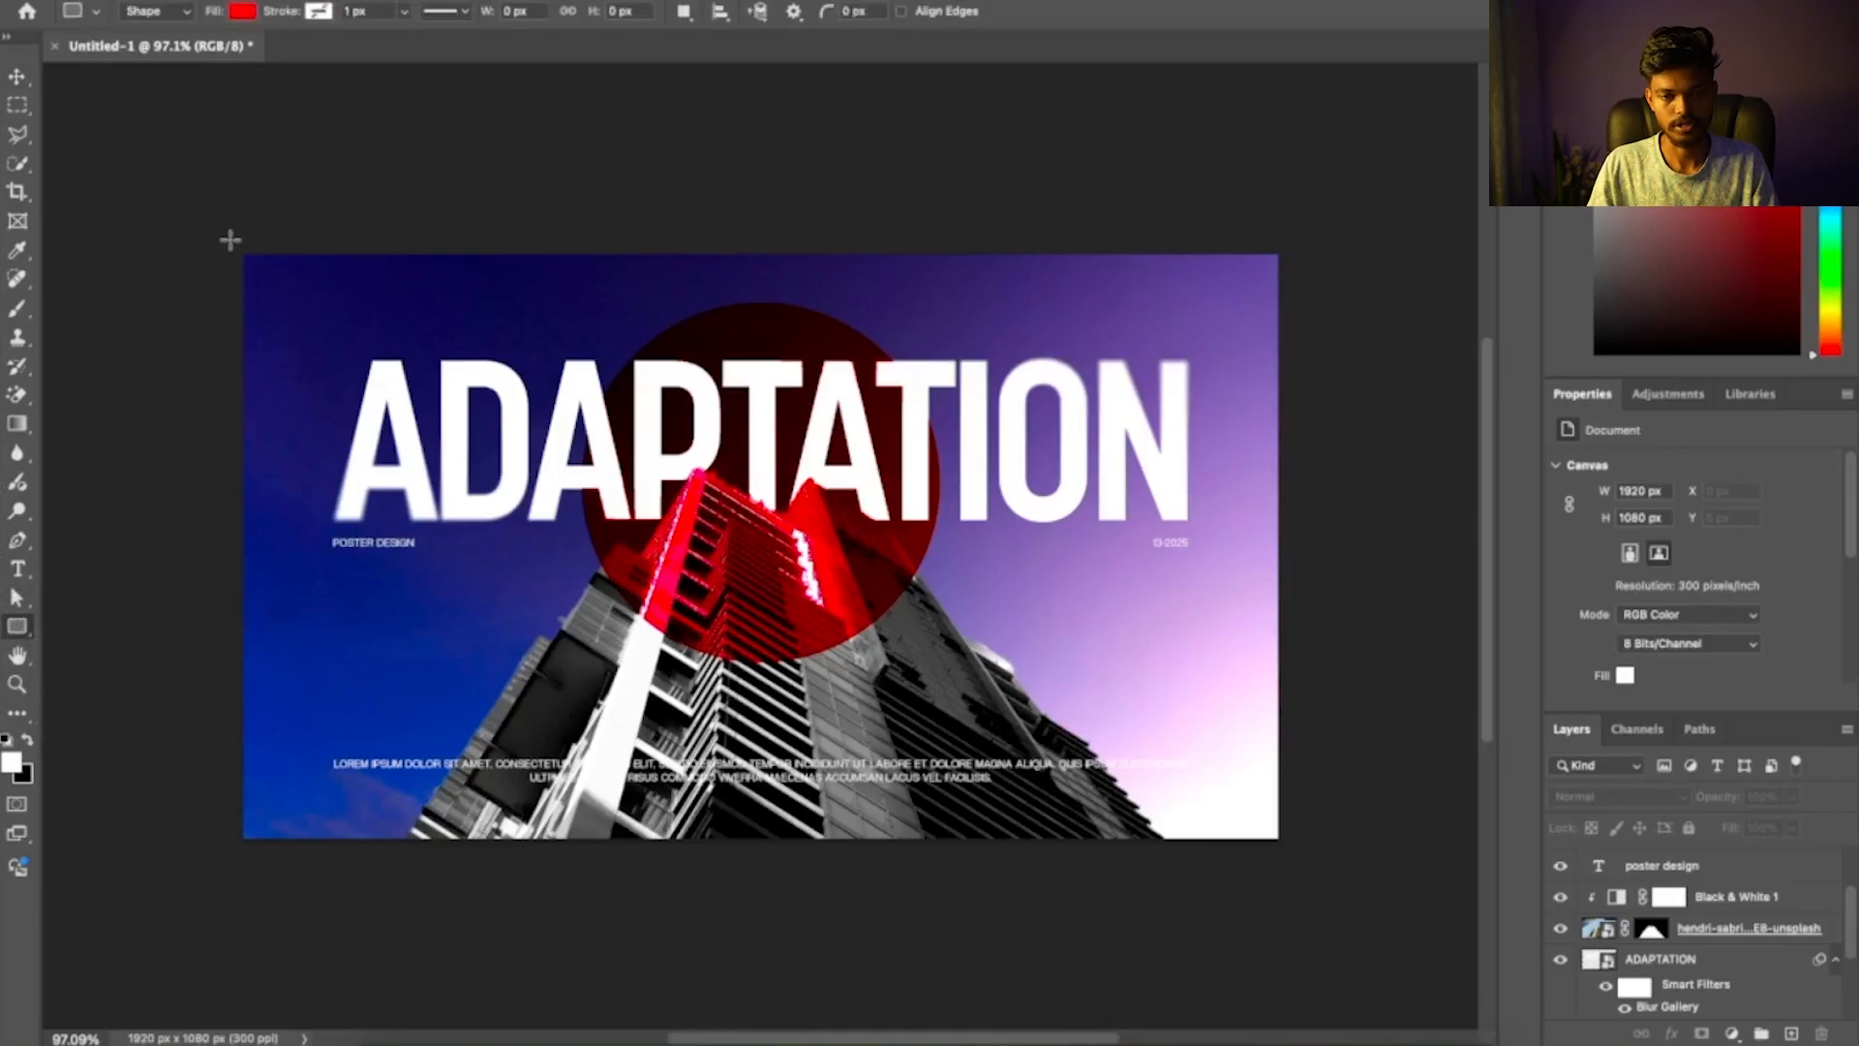
pyautogui.moveTo(230, 240); pyautogui.dragTo(1286, 850)
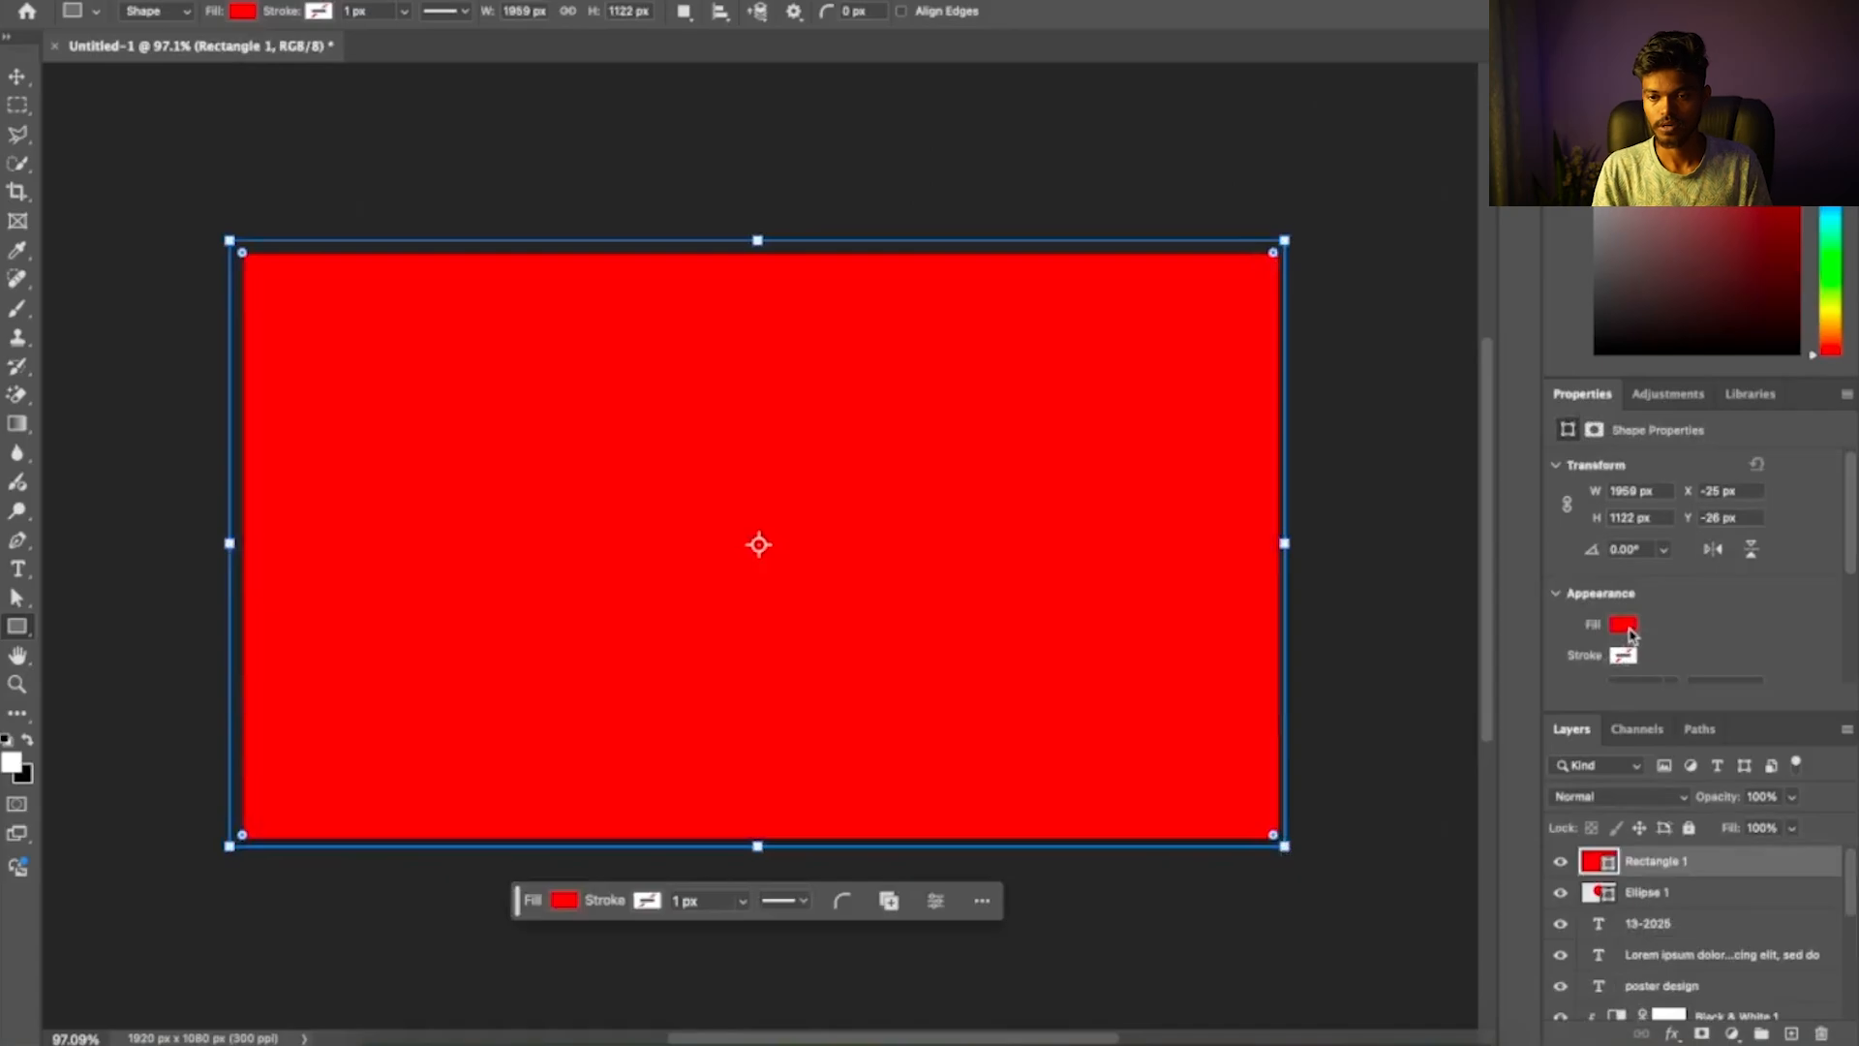
# Set the fill of the full-canvas rectangle to near-black #0f0f0f
pyautogui.click(1624, 627)
pyautogui.click(1839, 666)
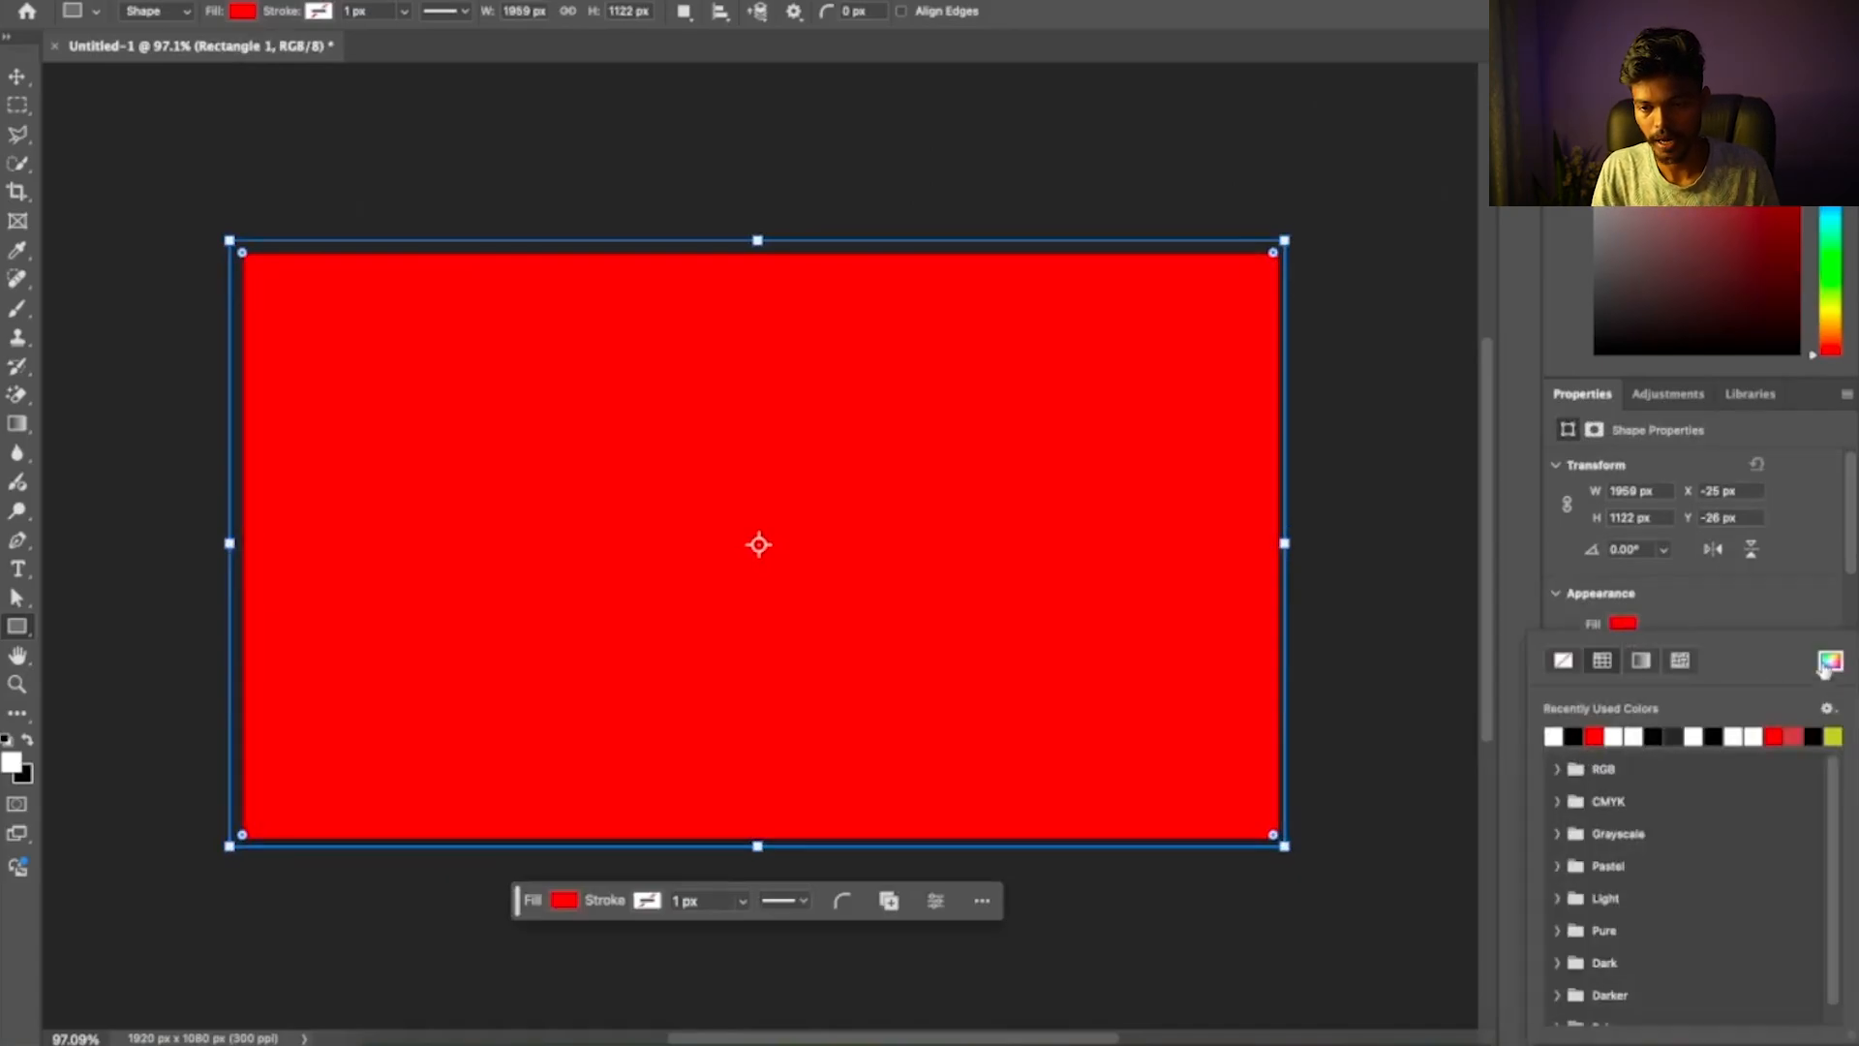
pyautogui.click(1131, 850)
pyautogui.moveTo(1078, 875)
pyautogui.mouseDown()
pyautogui.moveTo(1021, 879)
pyautogui.moveTo(1047, 848)
pyautogui.mouseUp()
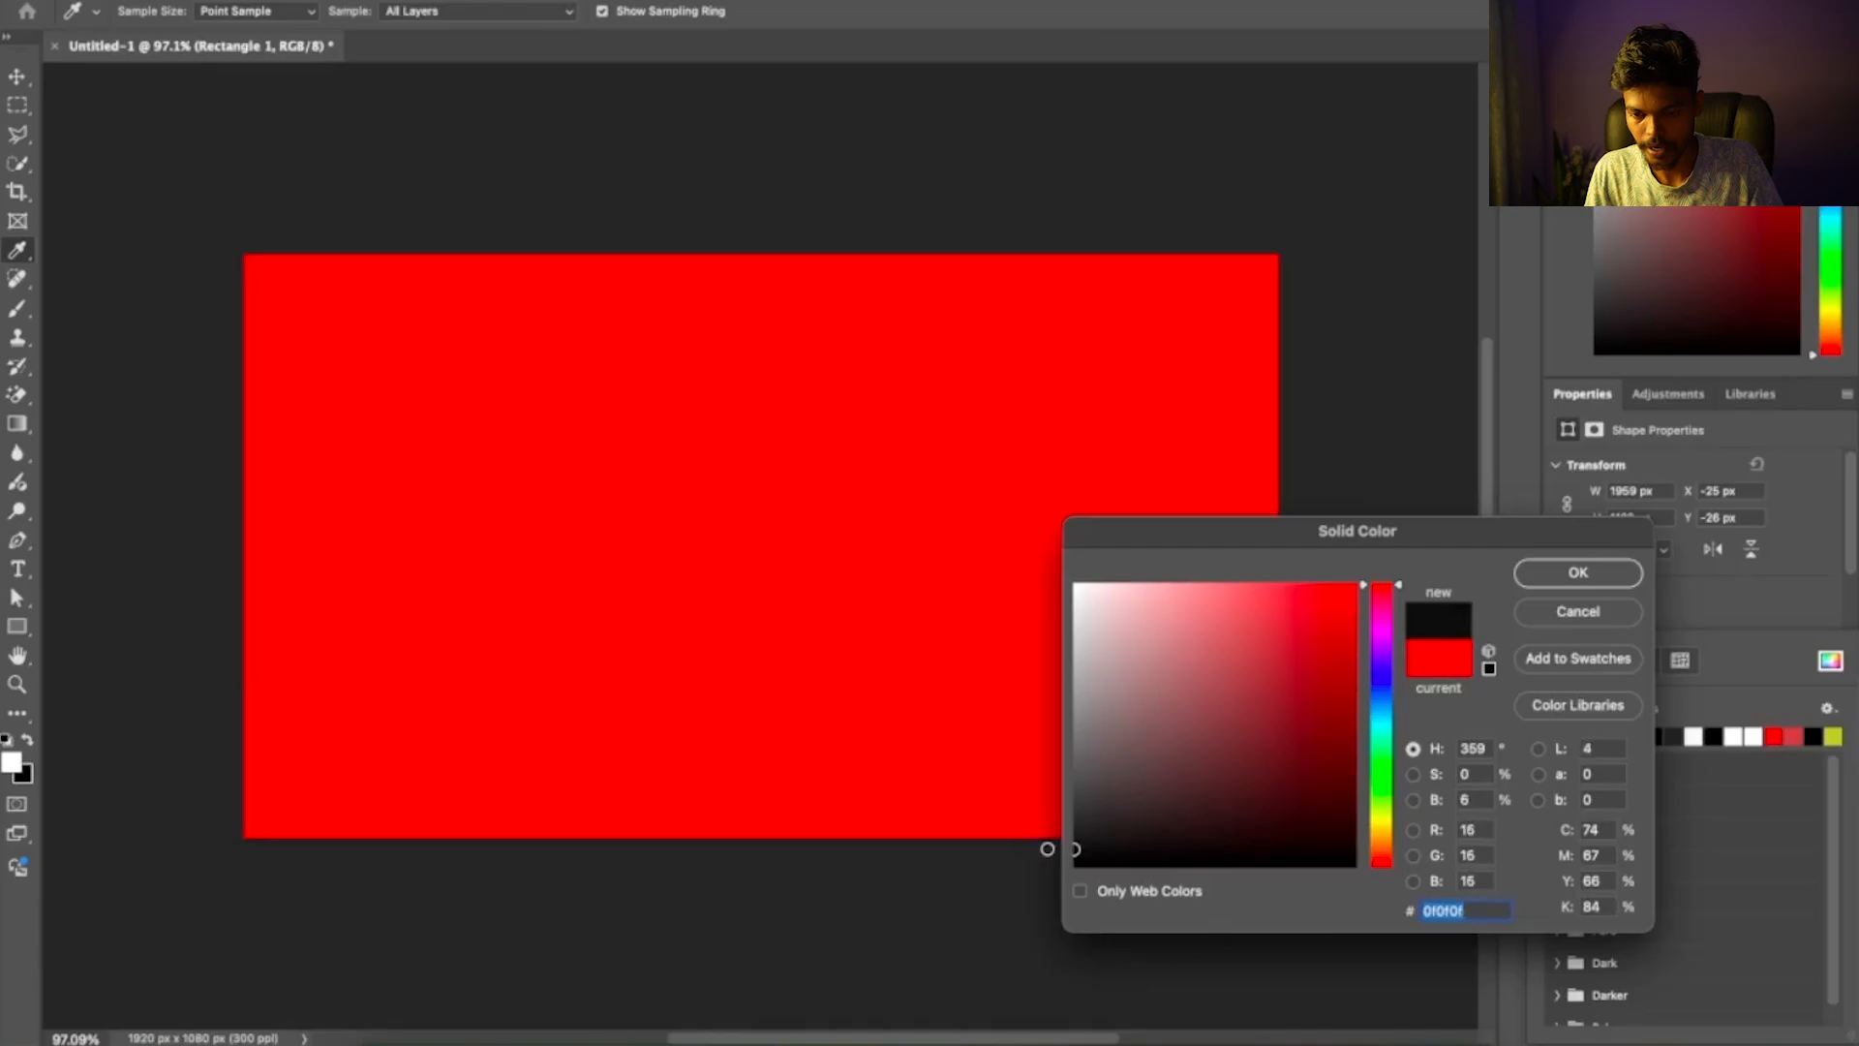
pyautogui.click(1557, 577)
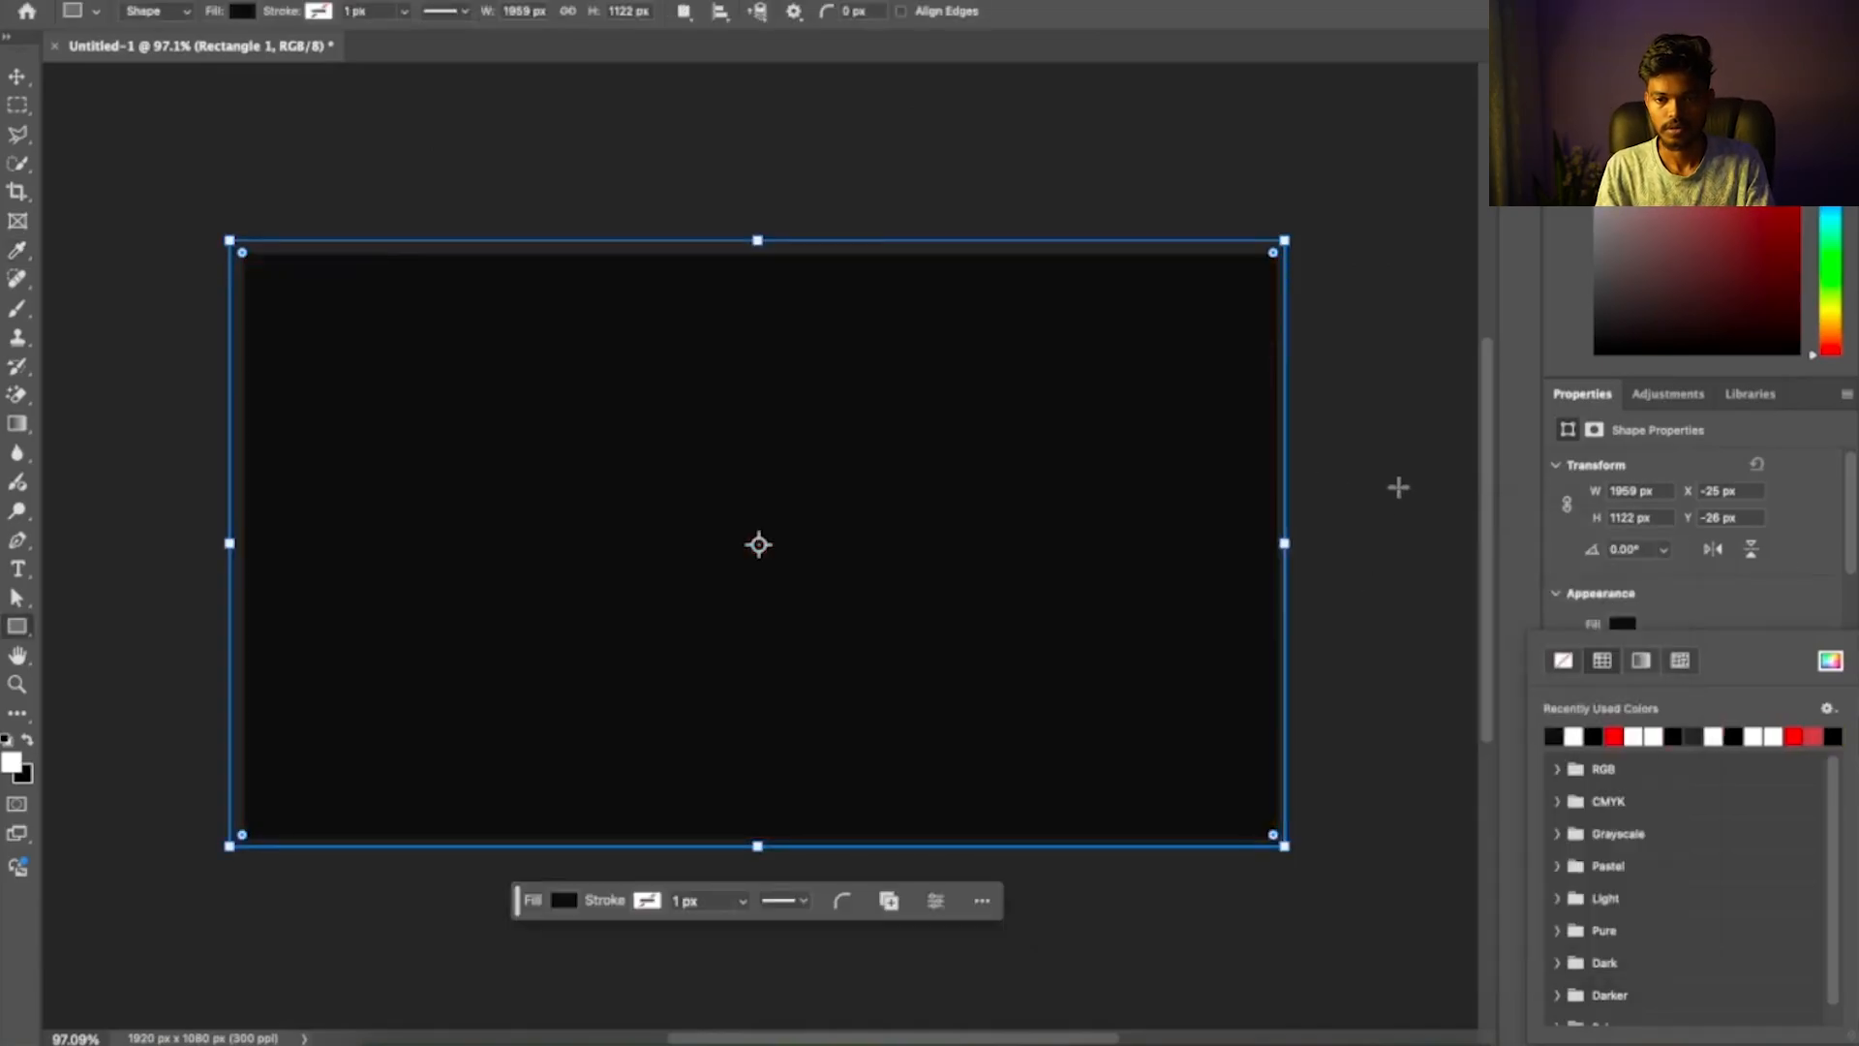
# Convert the full-canvas dark rectangle to a smart object and add 5% Gaussian, monochromatic noise to it
pyautogui.click(1397, 487)
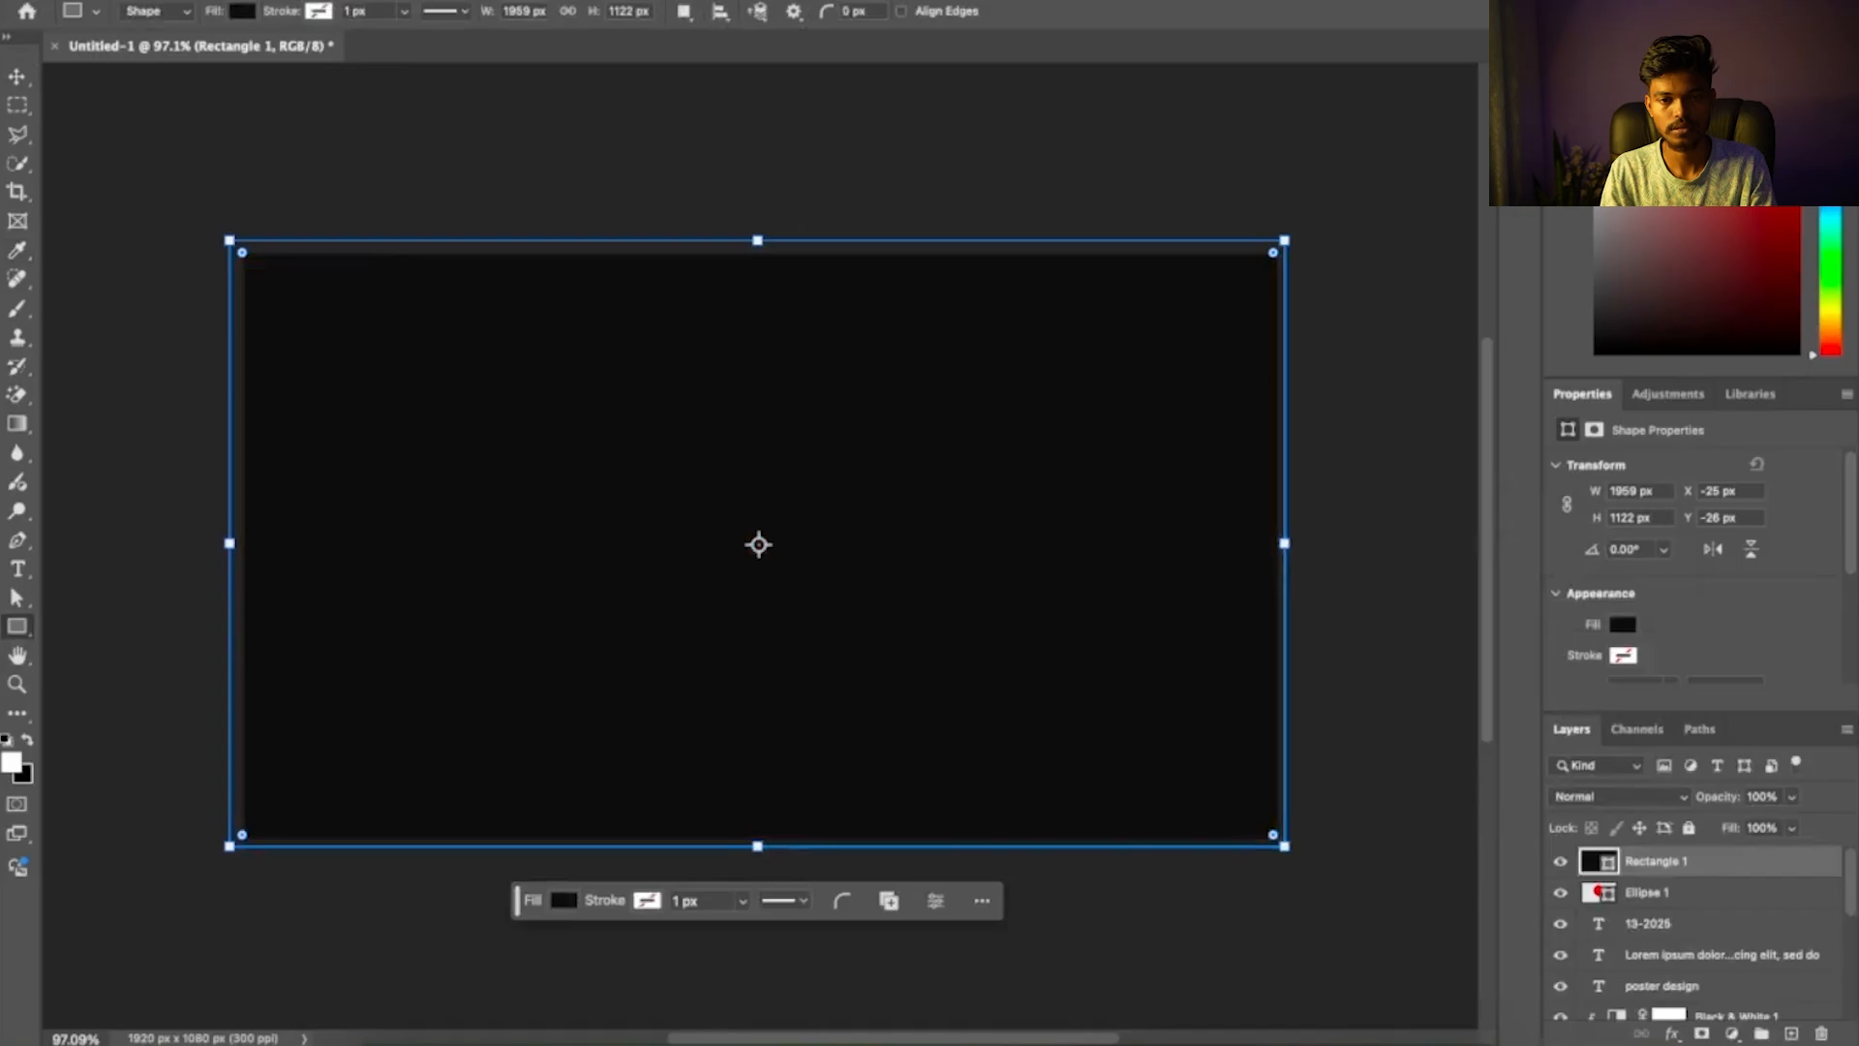
pyautogui.click(550, 1)
pyautogui.moveTo(593, 275)
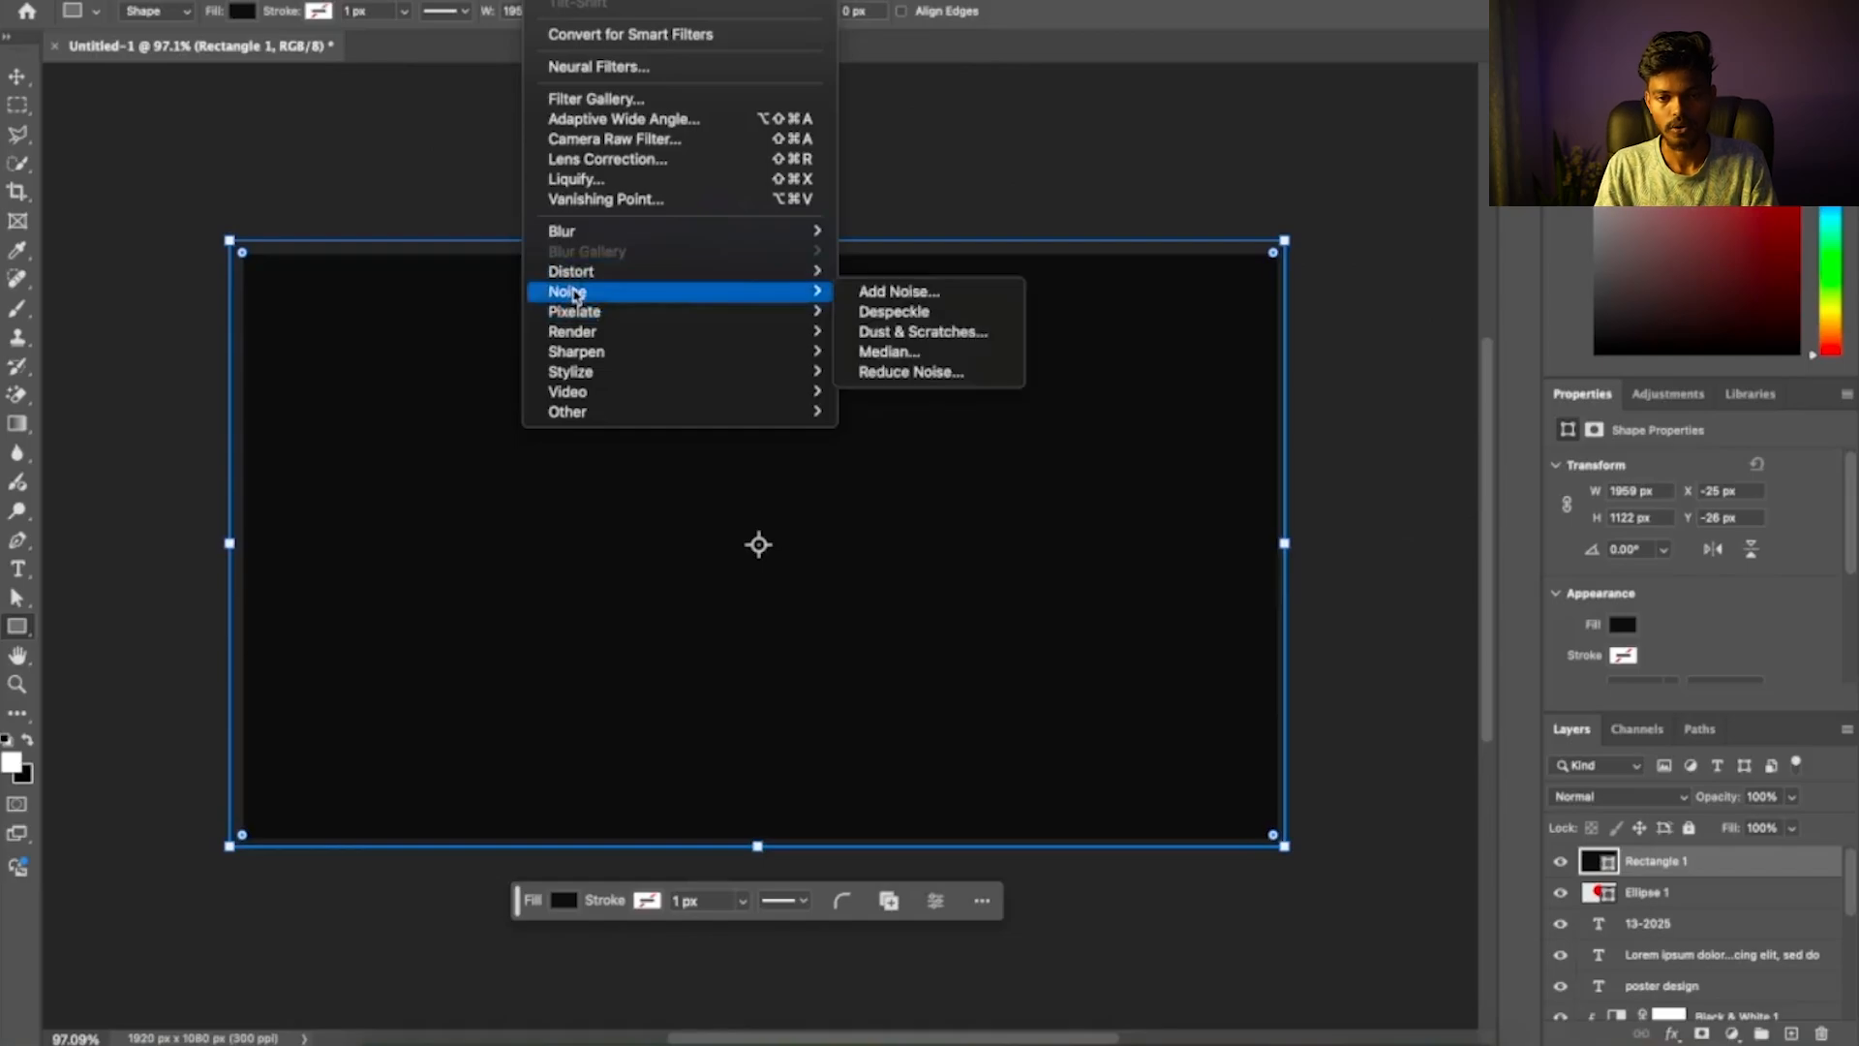
pyautogui.click(989, 291)
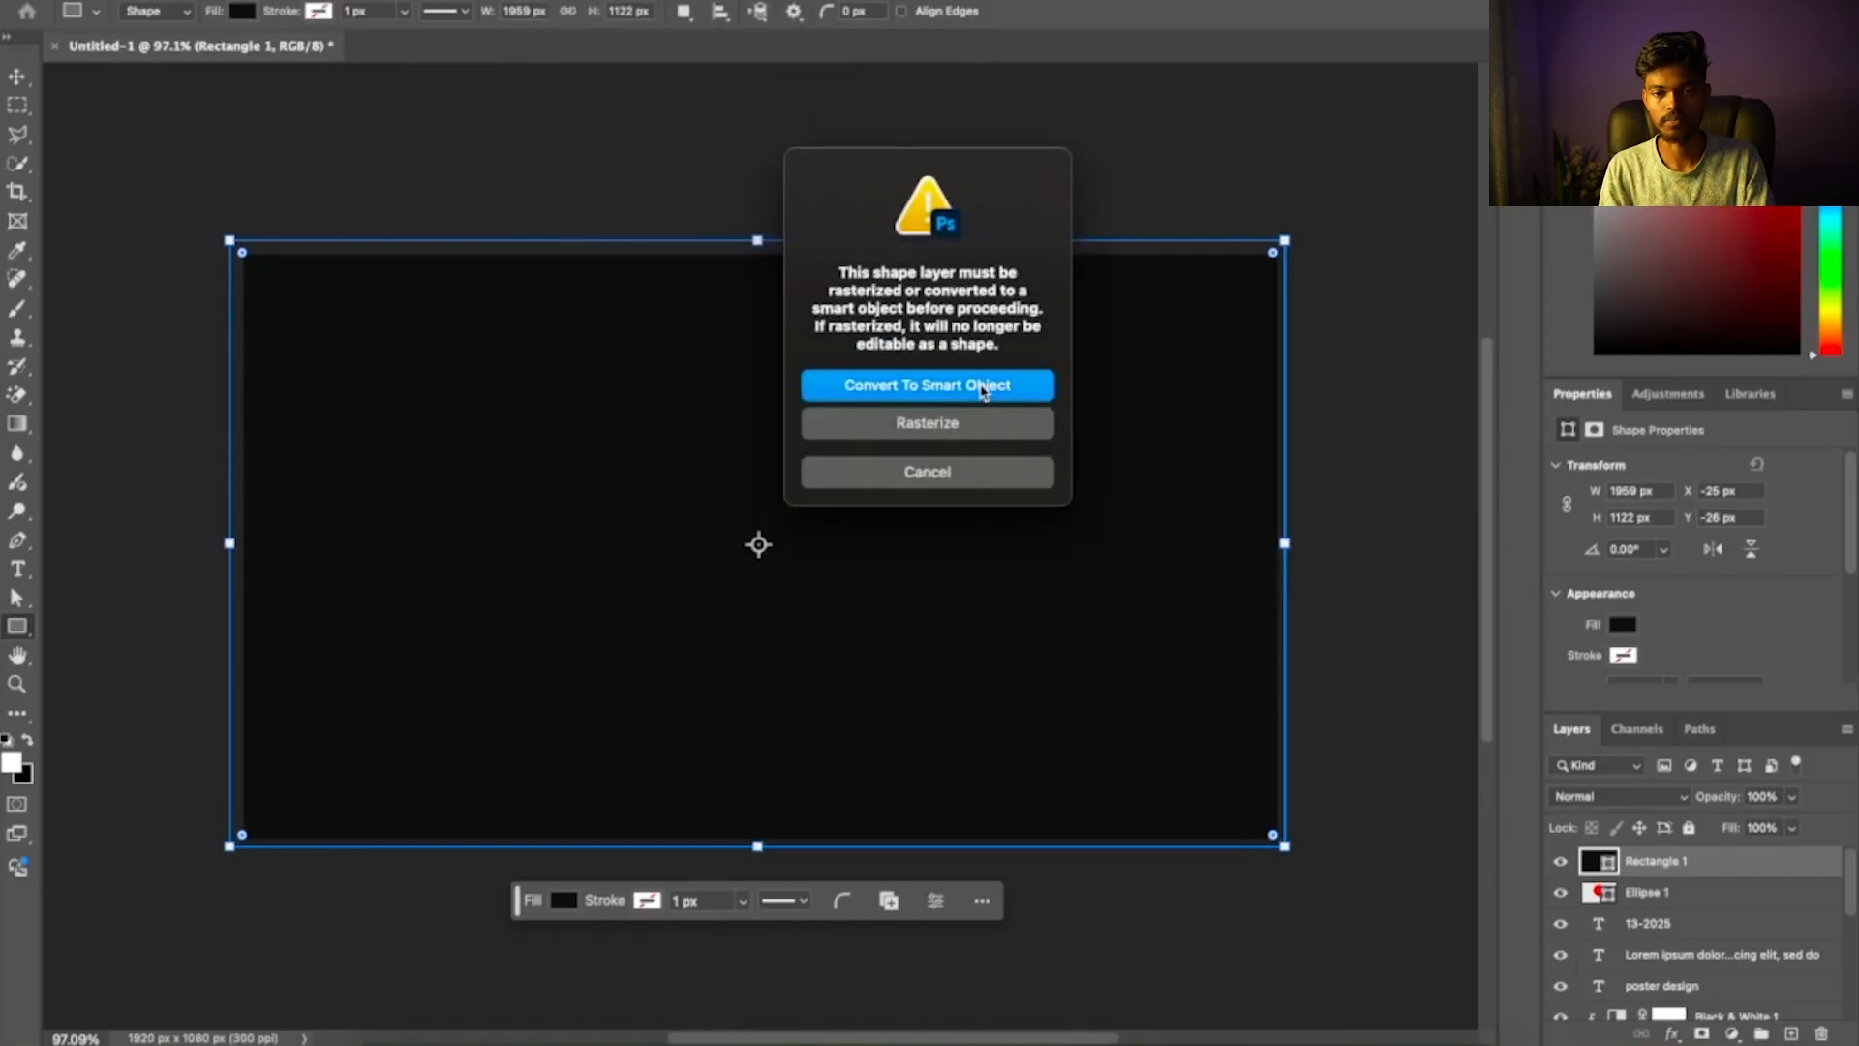
pyautogui.click(982, 386)
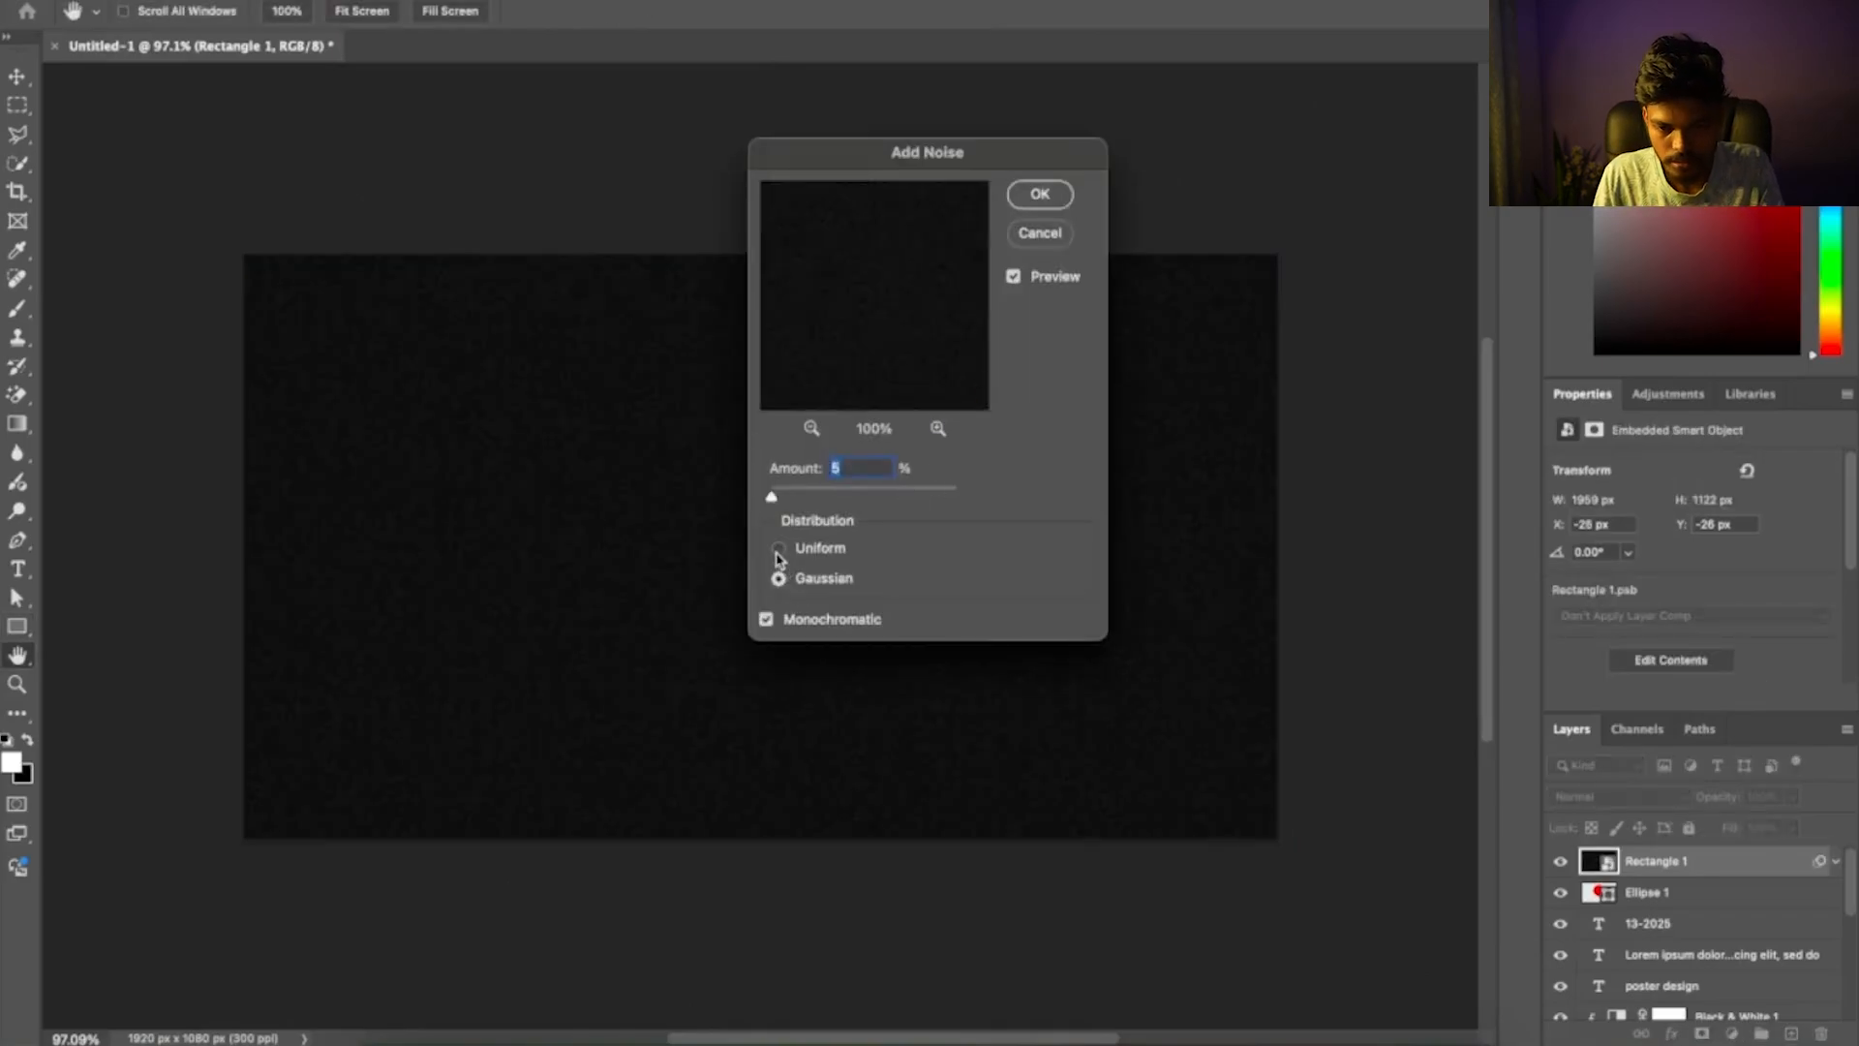
pyautogui.click(1039, 194)
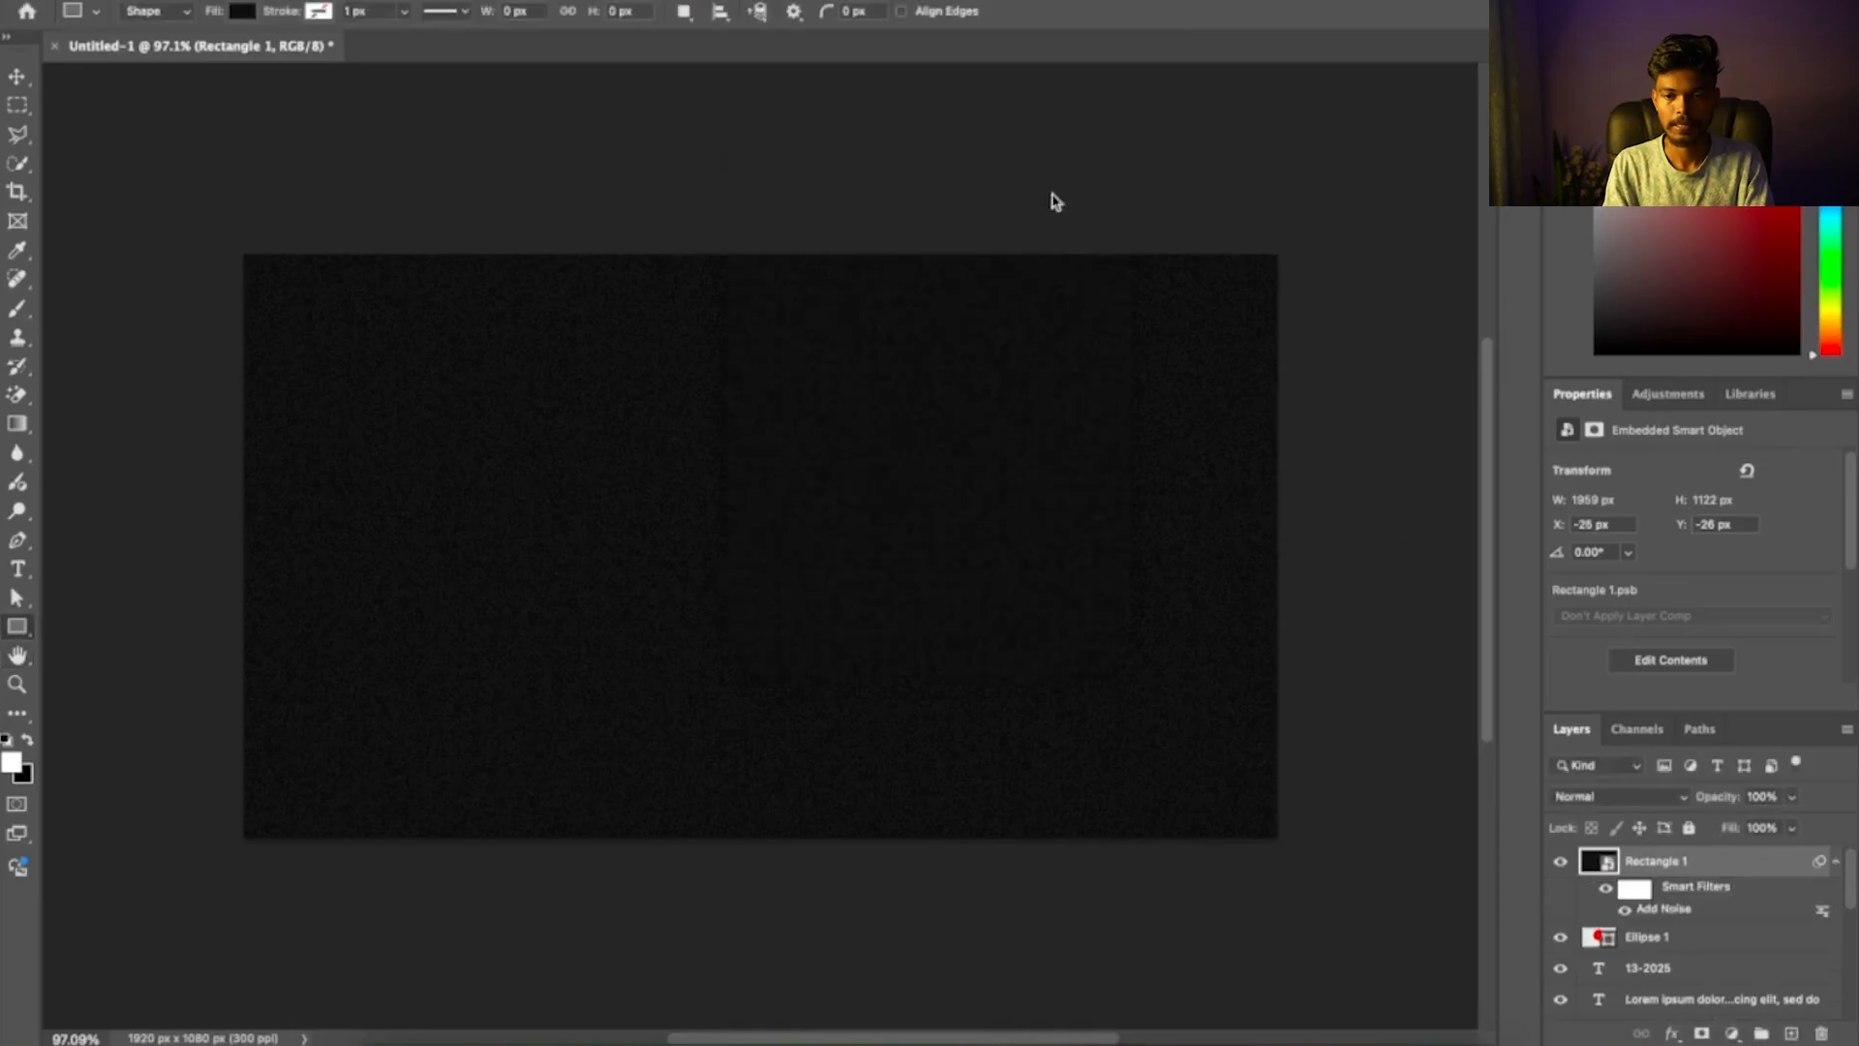
pyautogui.press('u')
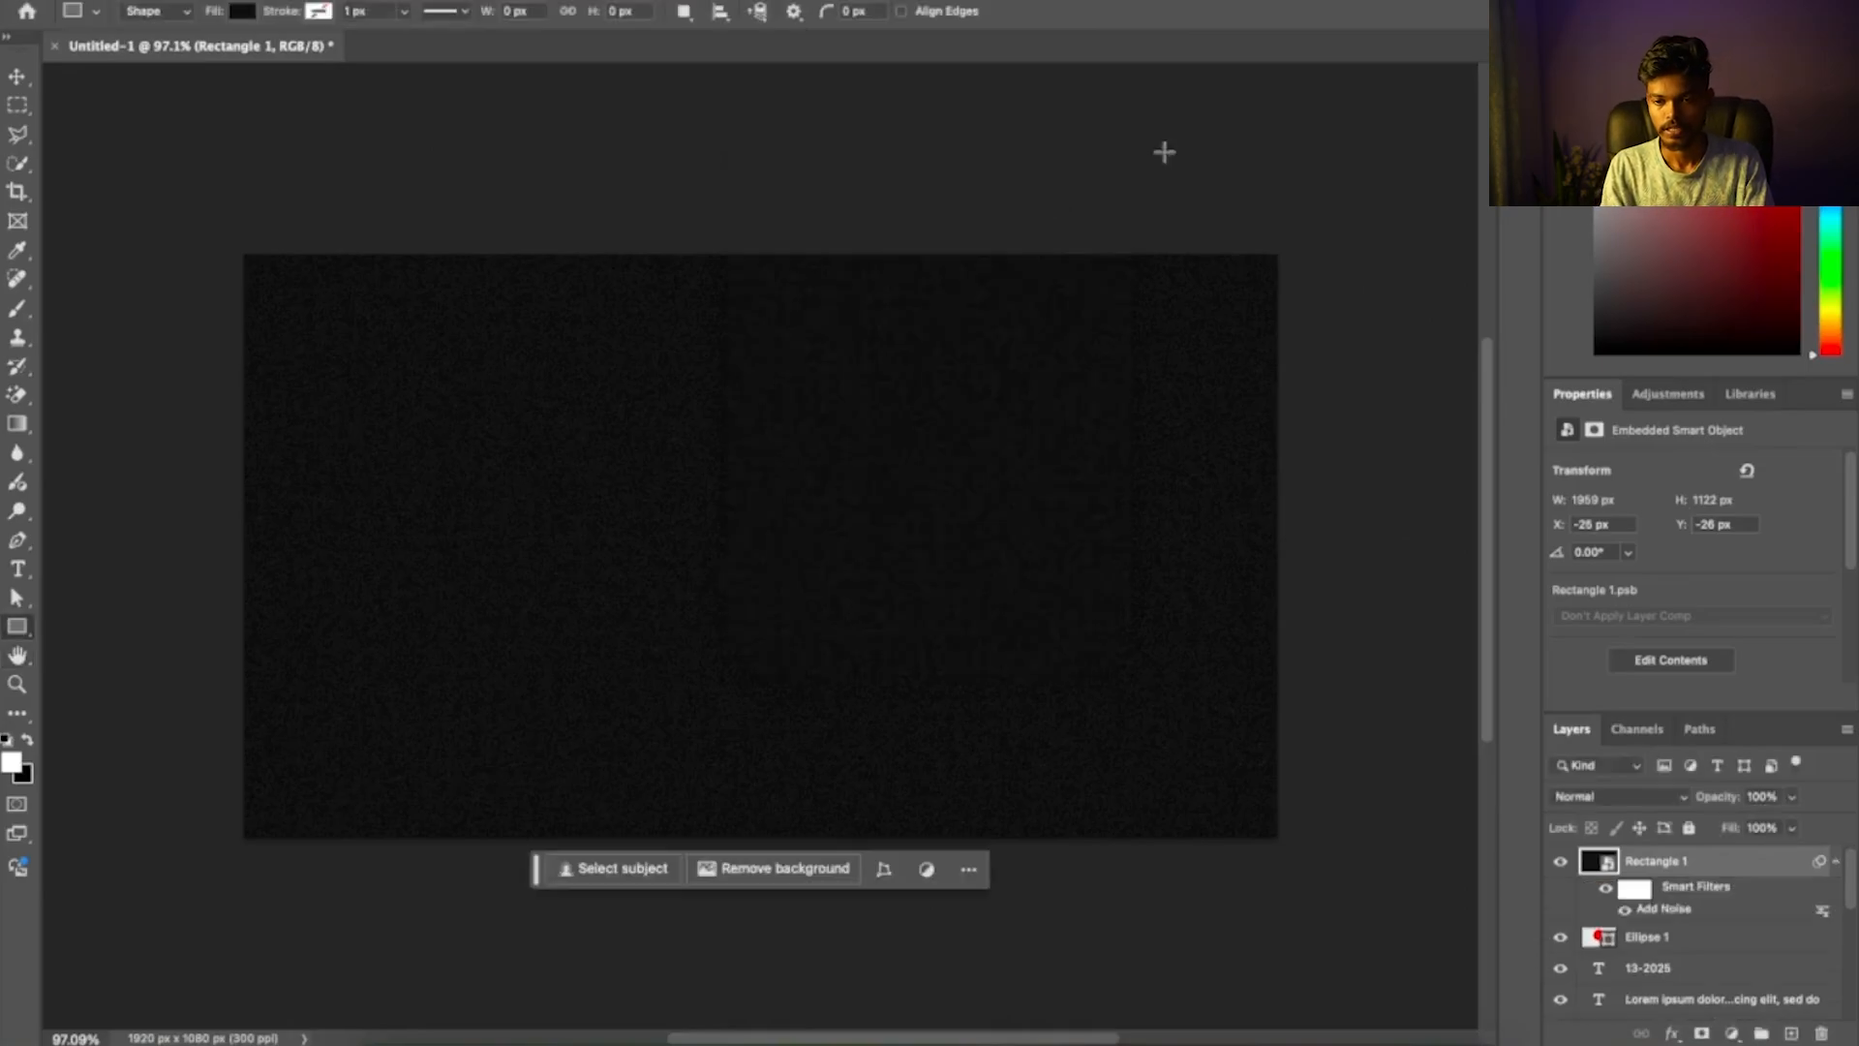
# Set the noisy full-canvas rectangle layer's blending mode to Screen and deselect the layer
pyautogui.click(1642, 807)
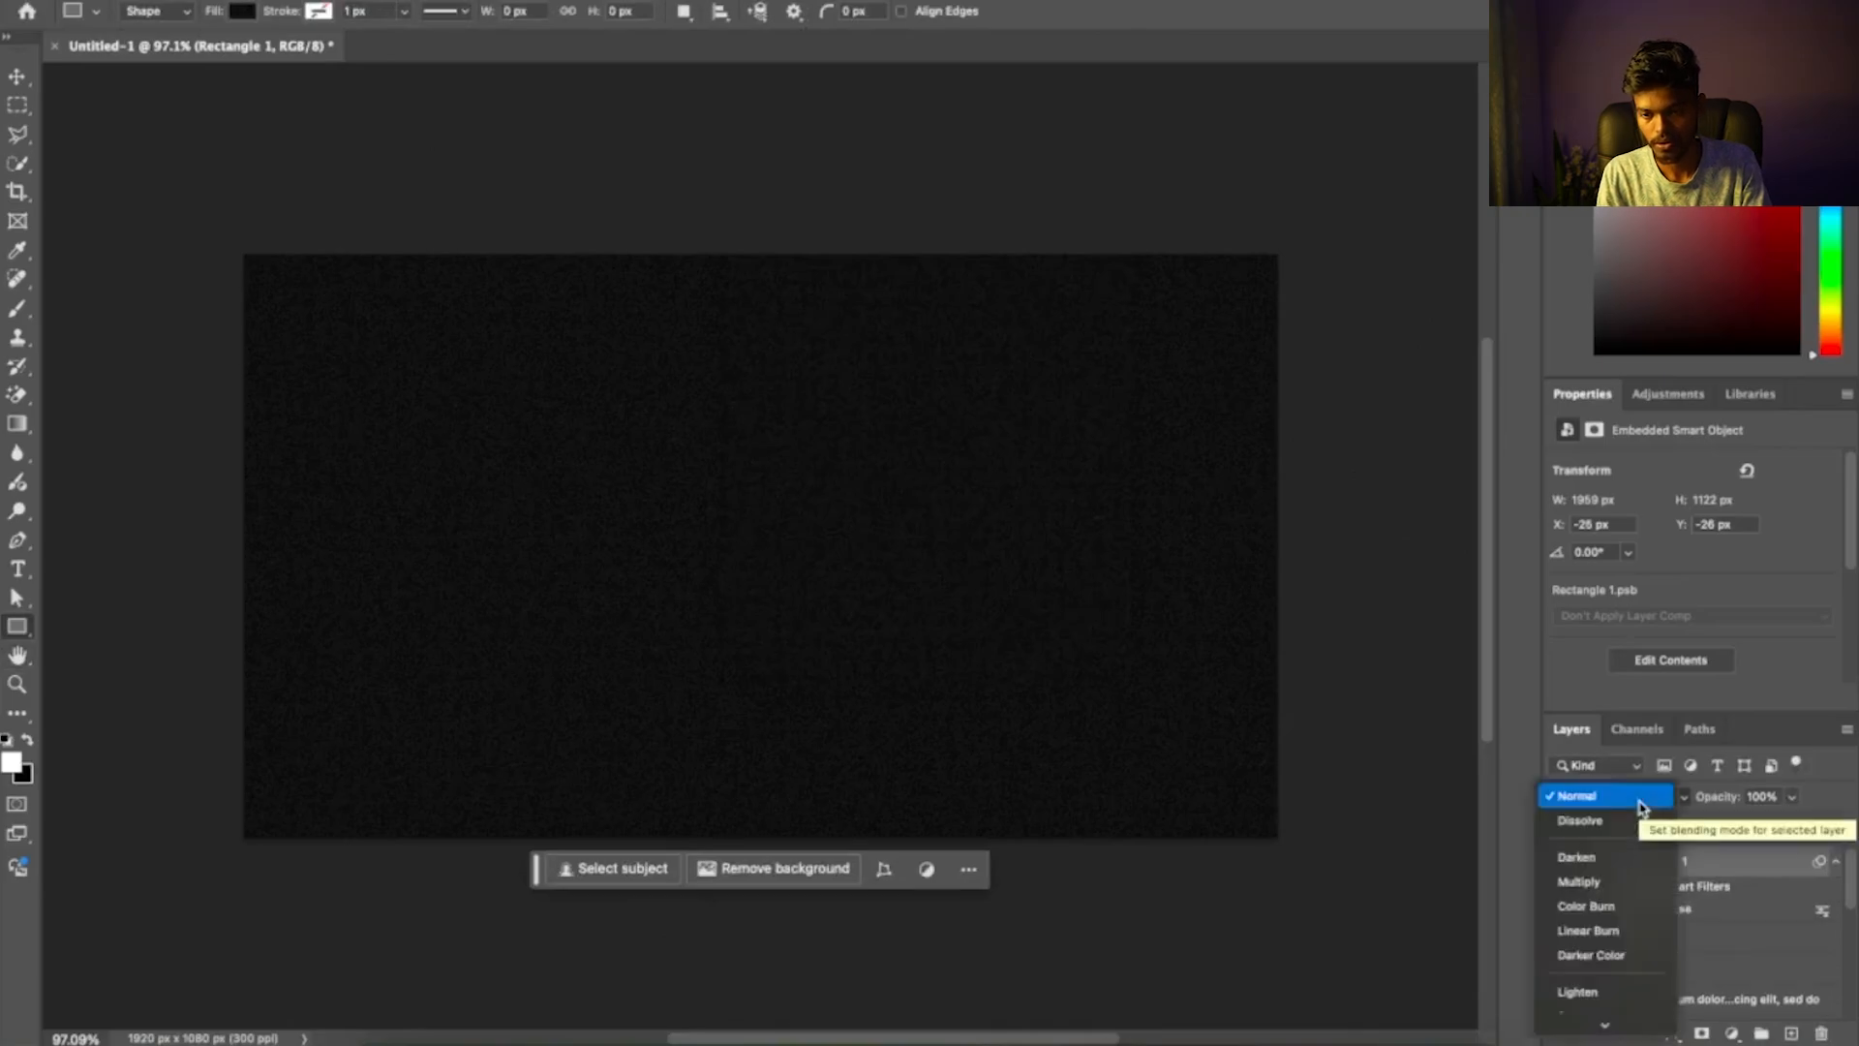
pyautogui.scroll(-2, 1583, 968)
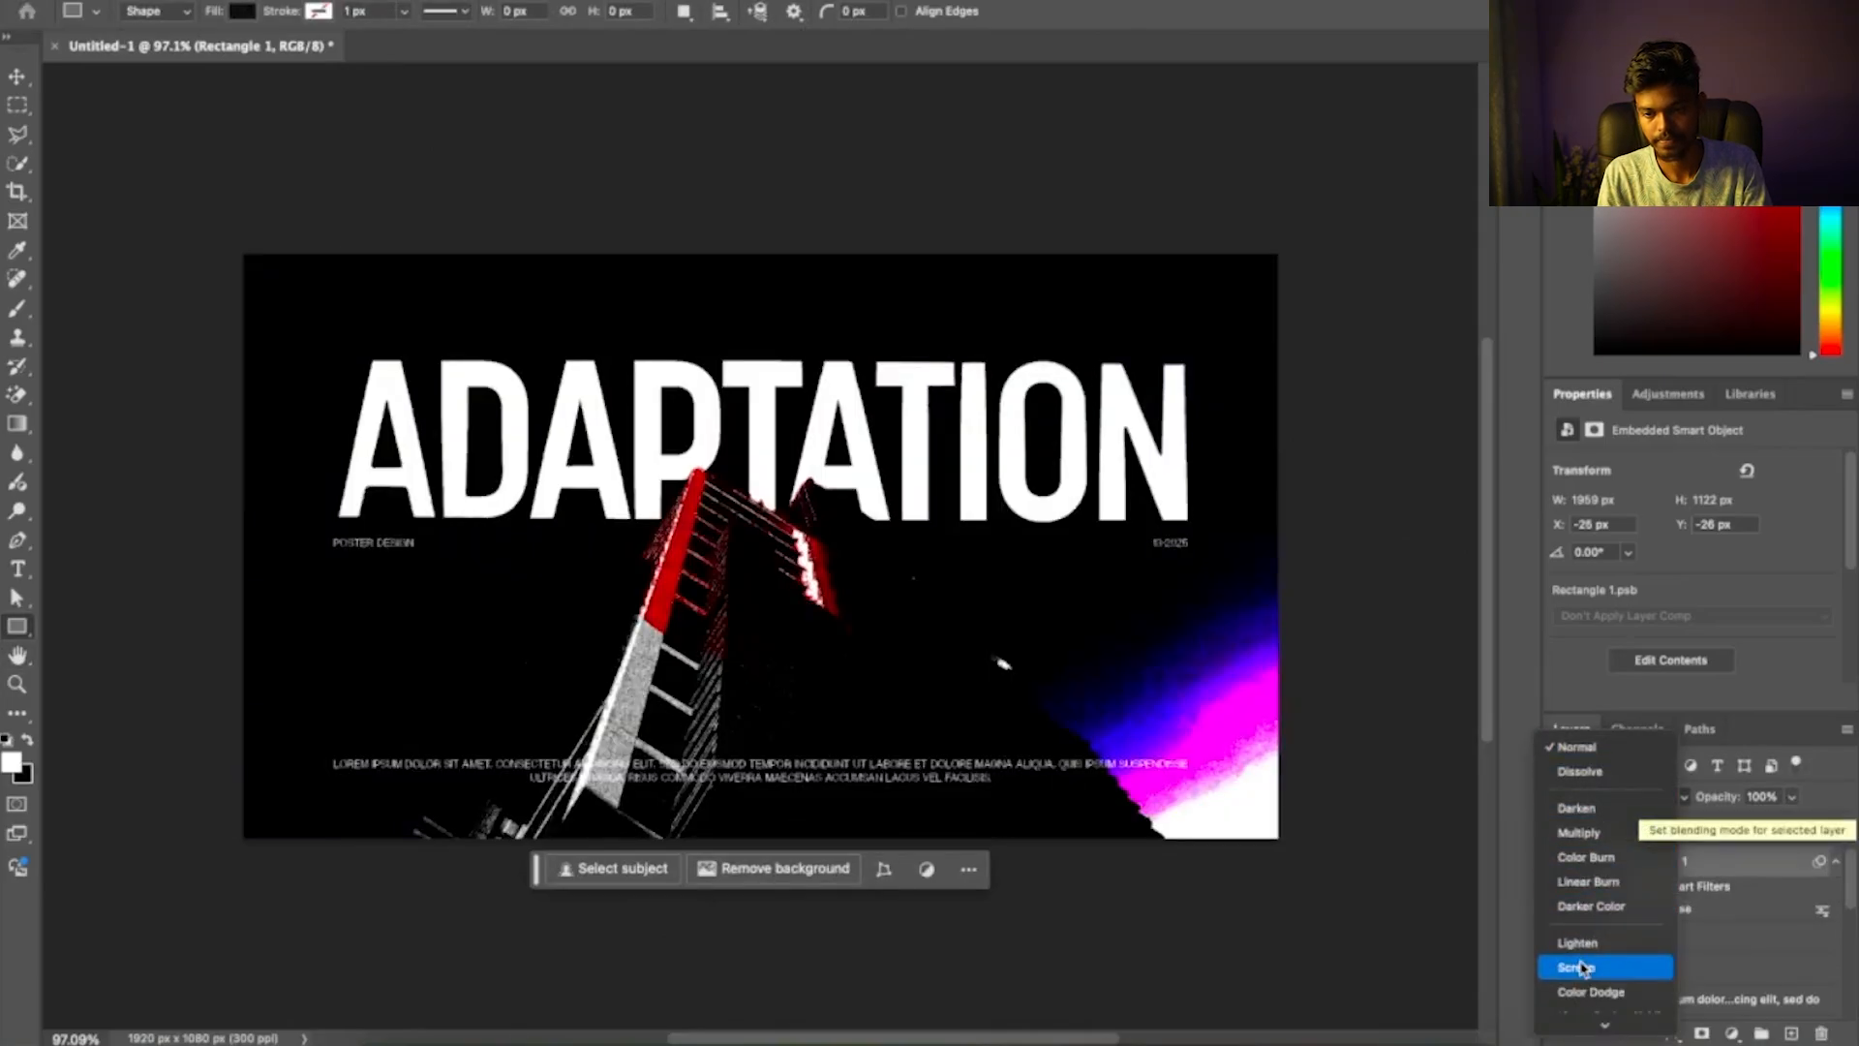
pyautogui.scroll(-3, 1593, 969)
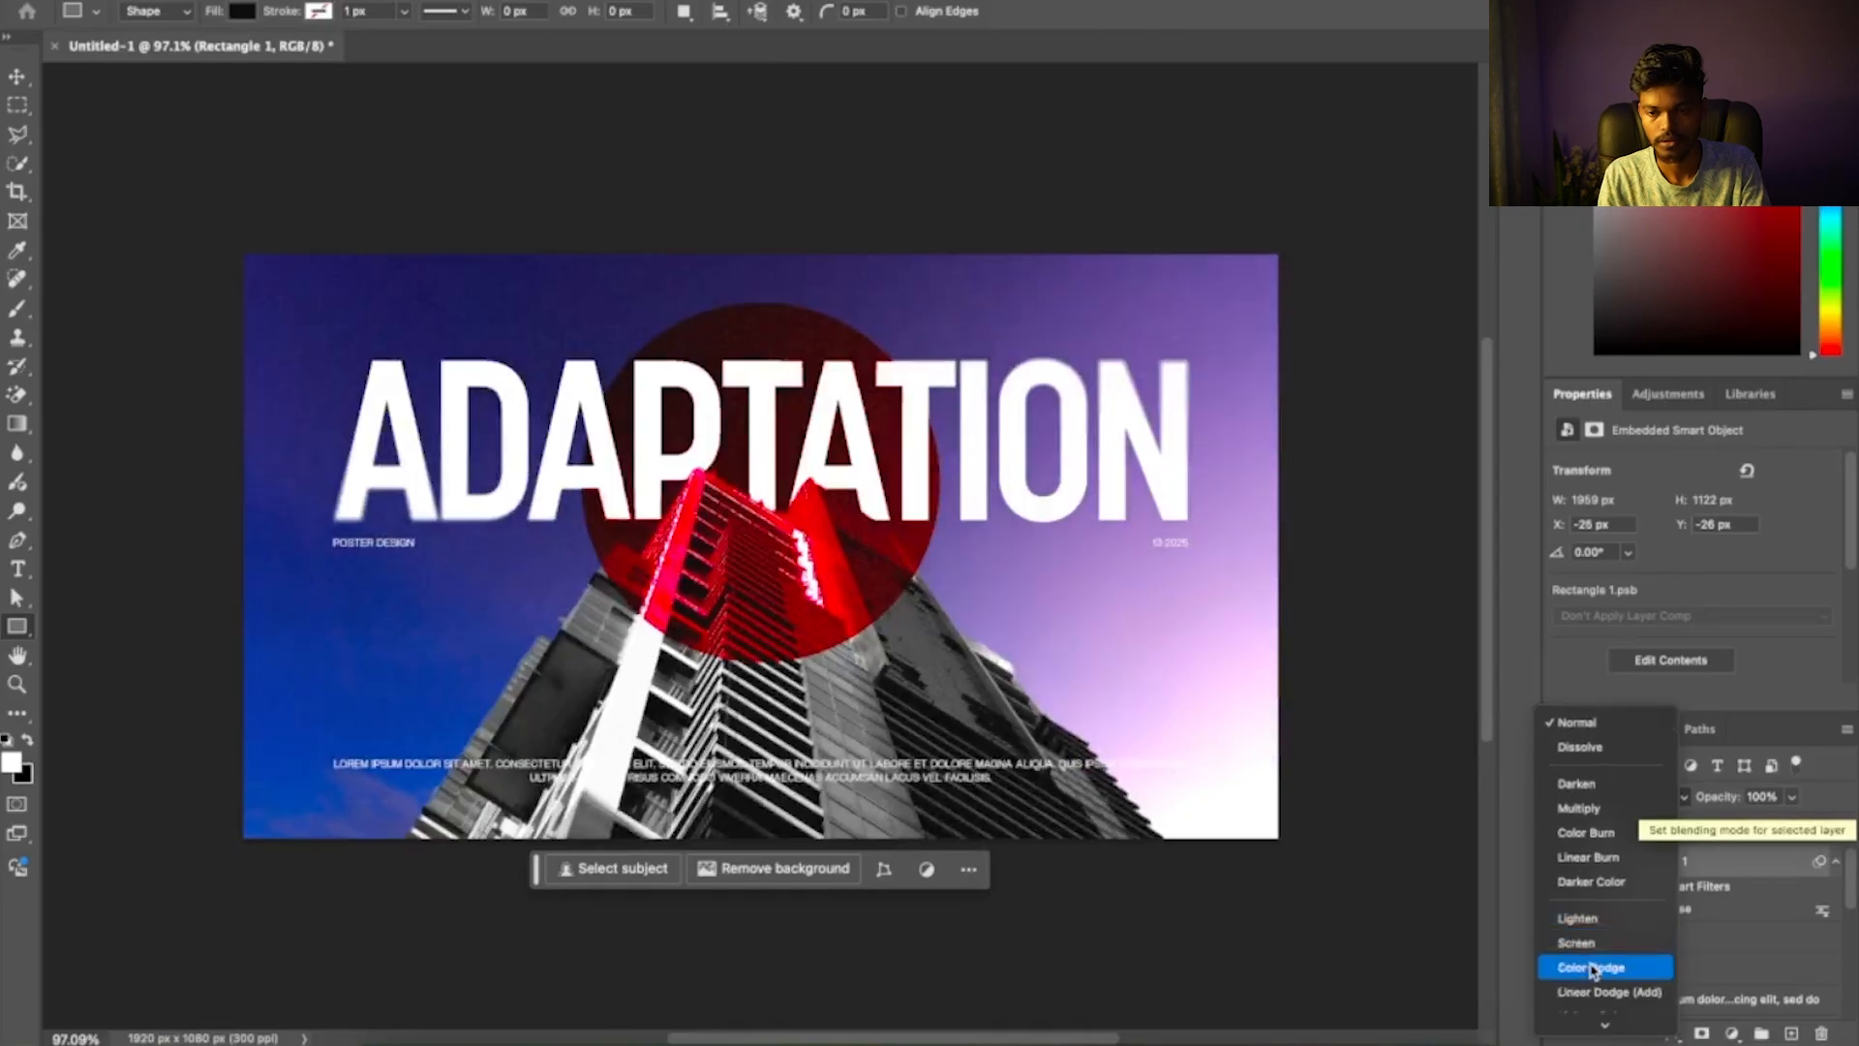
pyautogui.scroll(-1, 1593, 969)
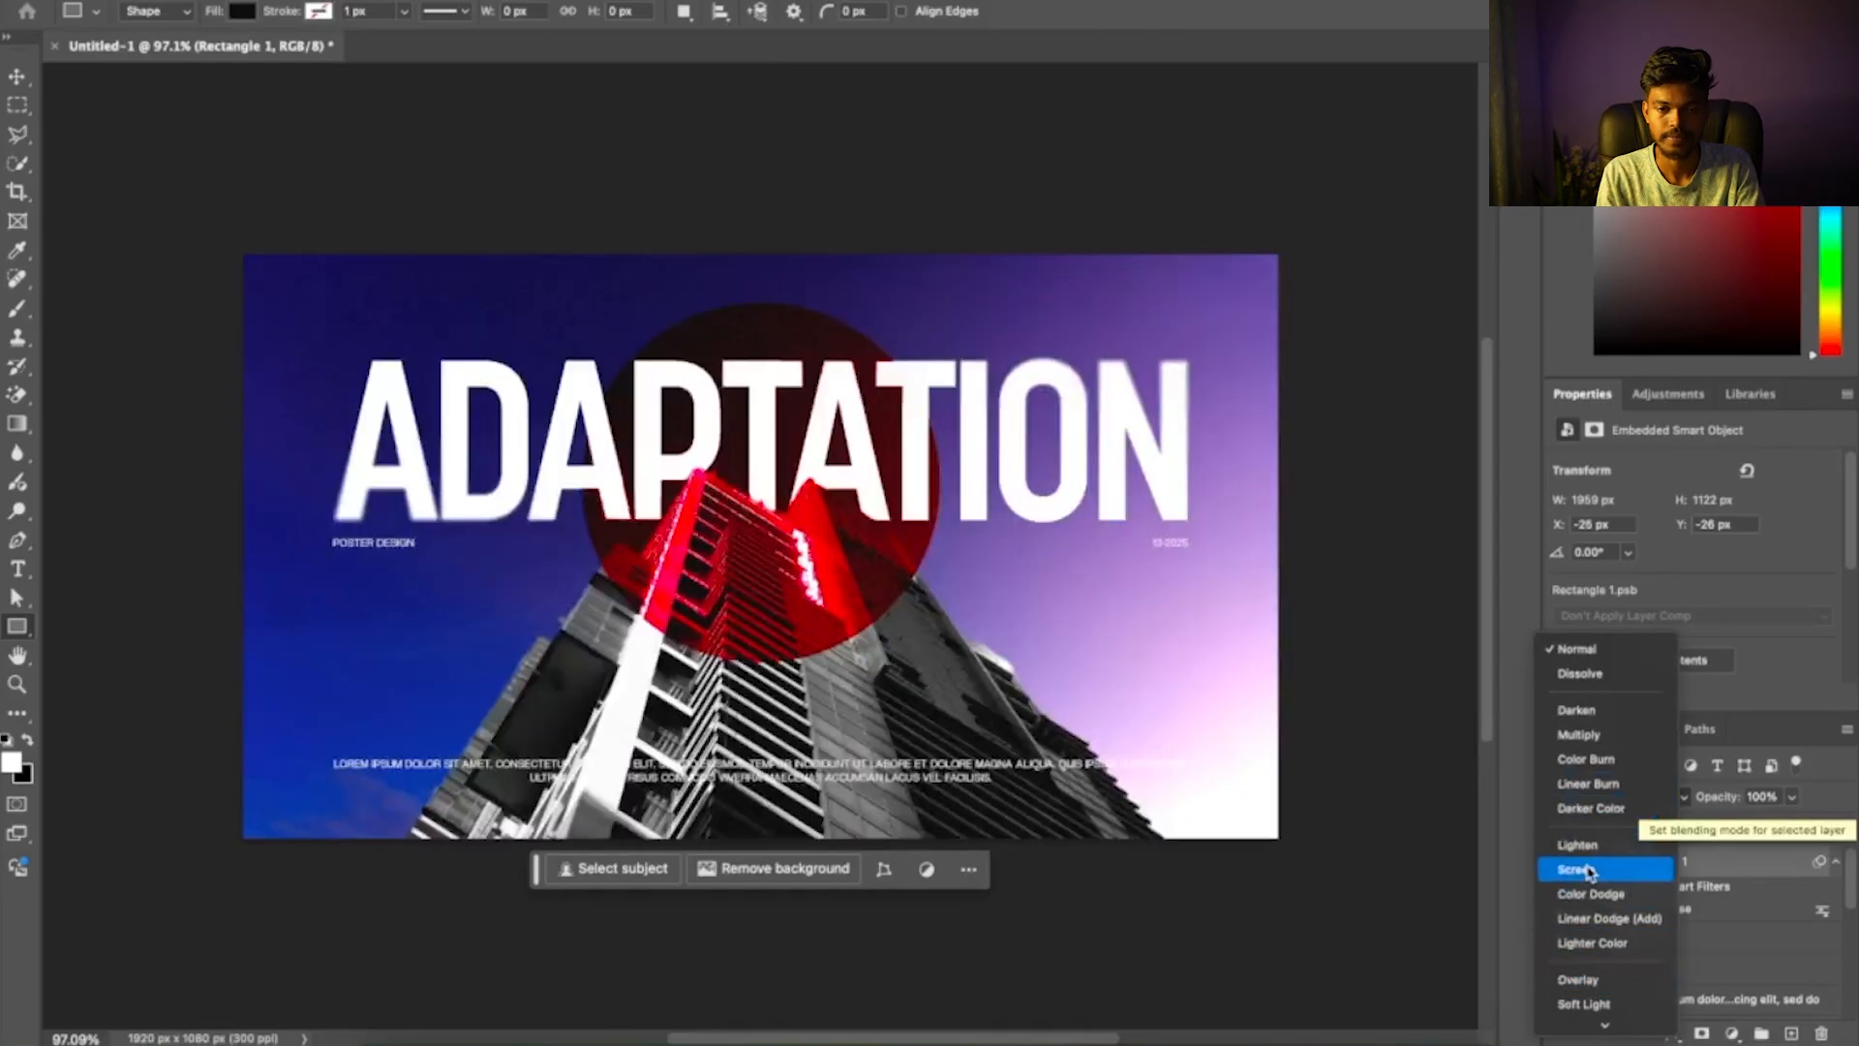
pyautogui.click(1580, 854)
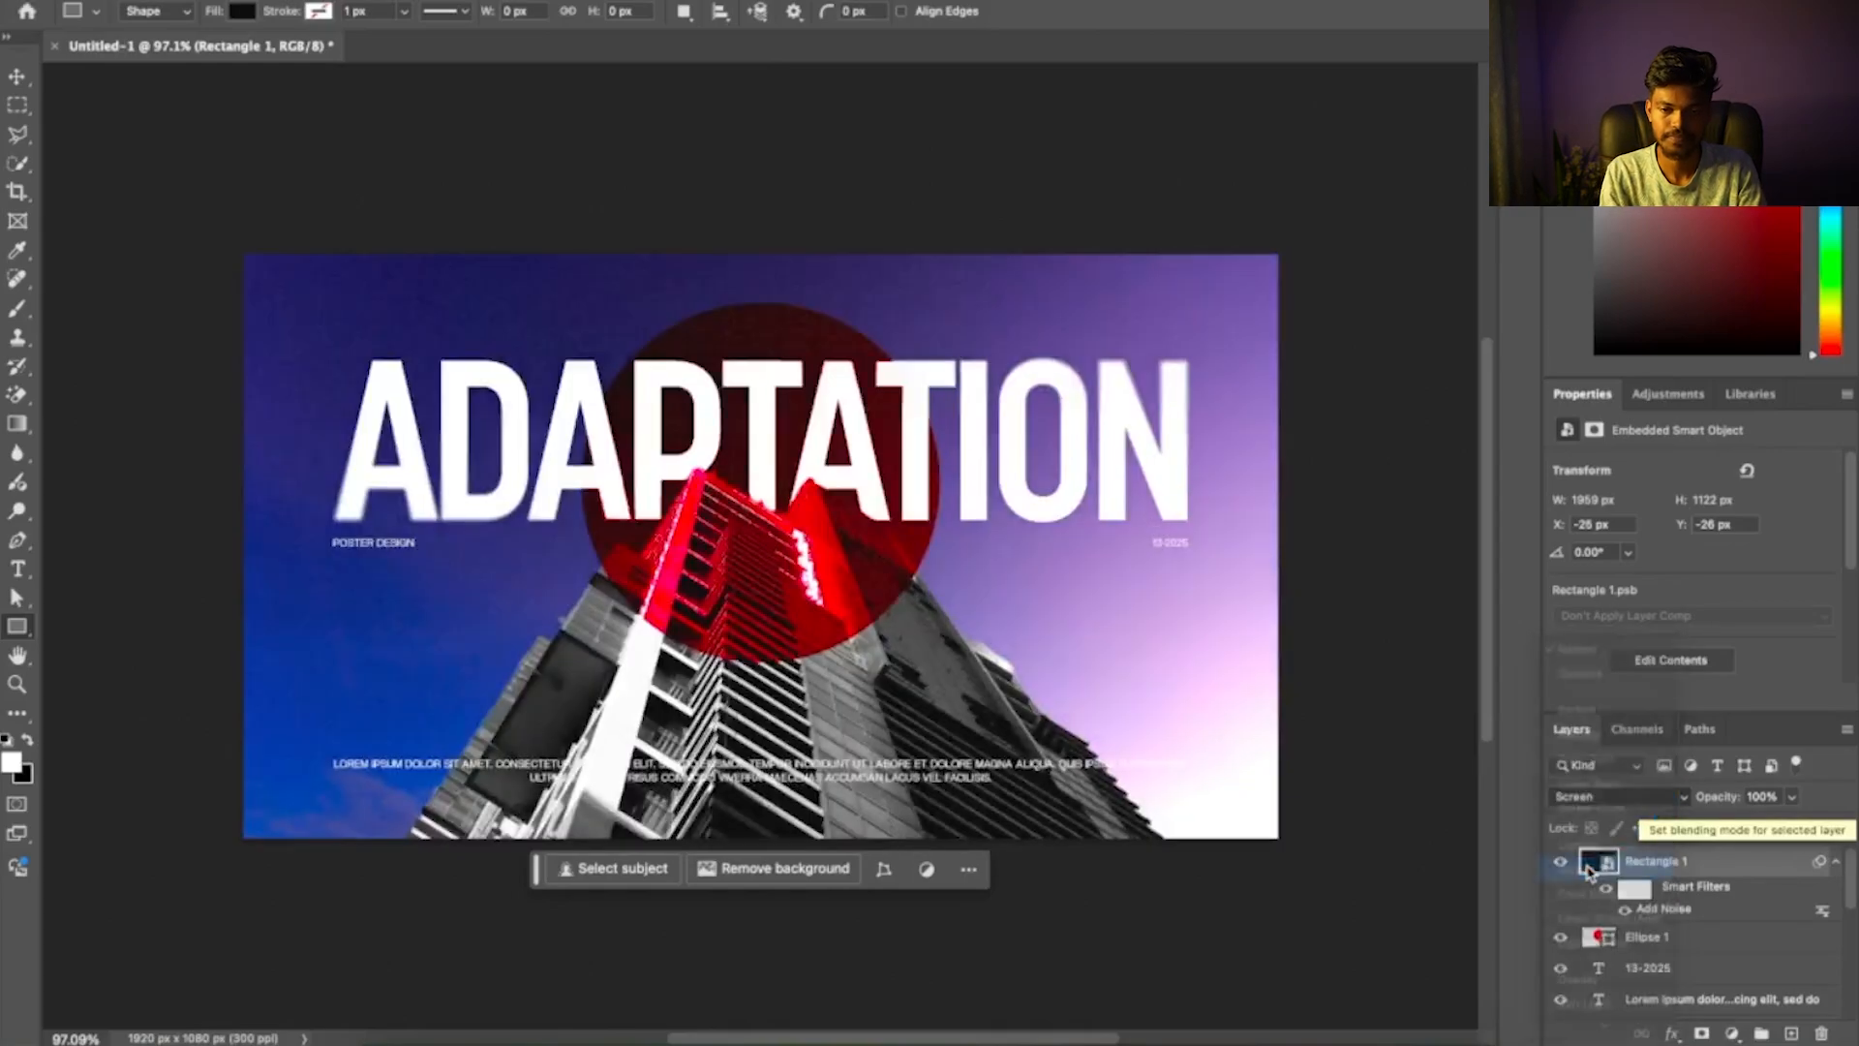
pyautogui.click(1386, 523)
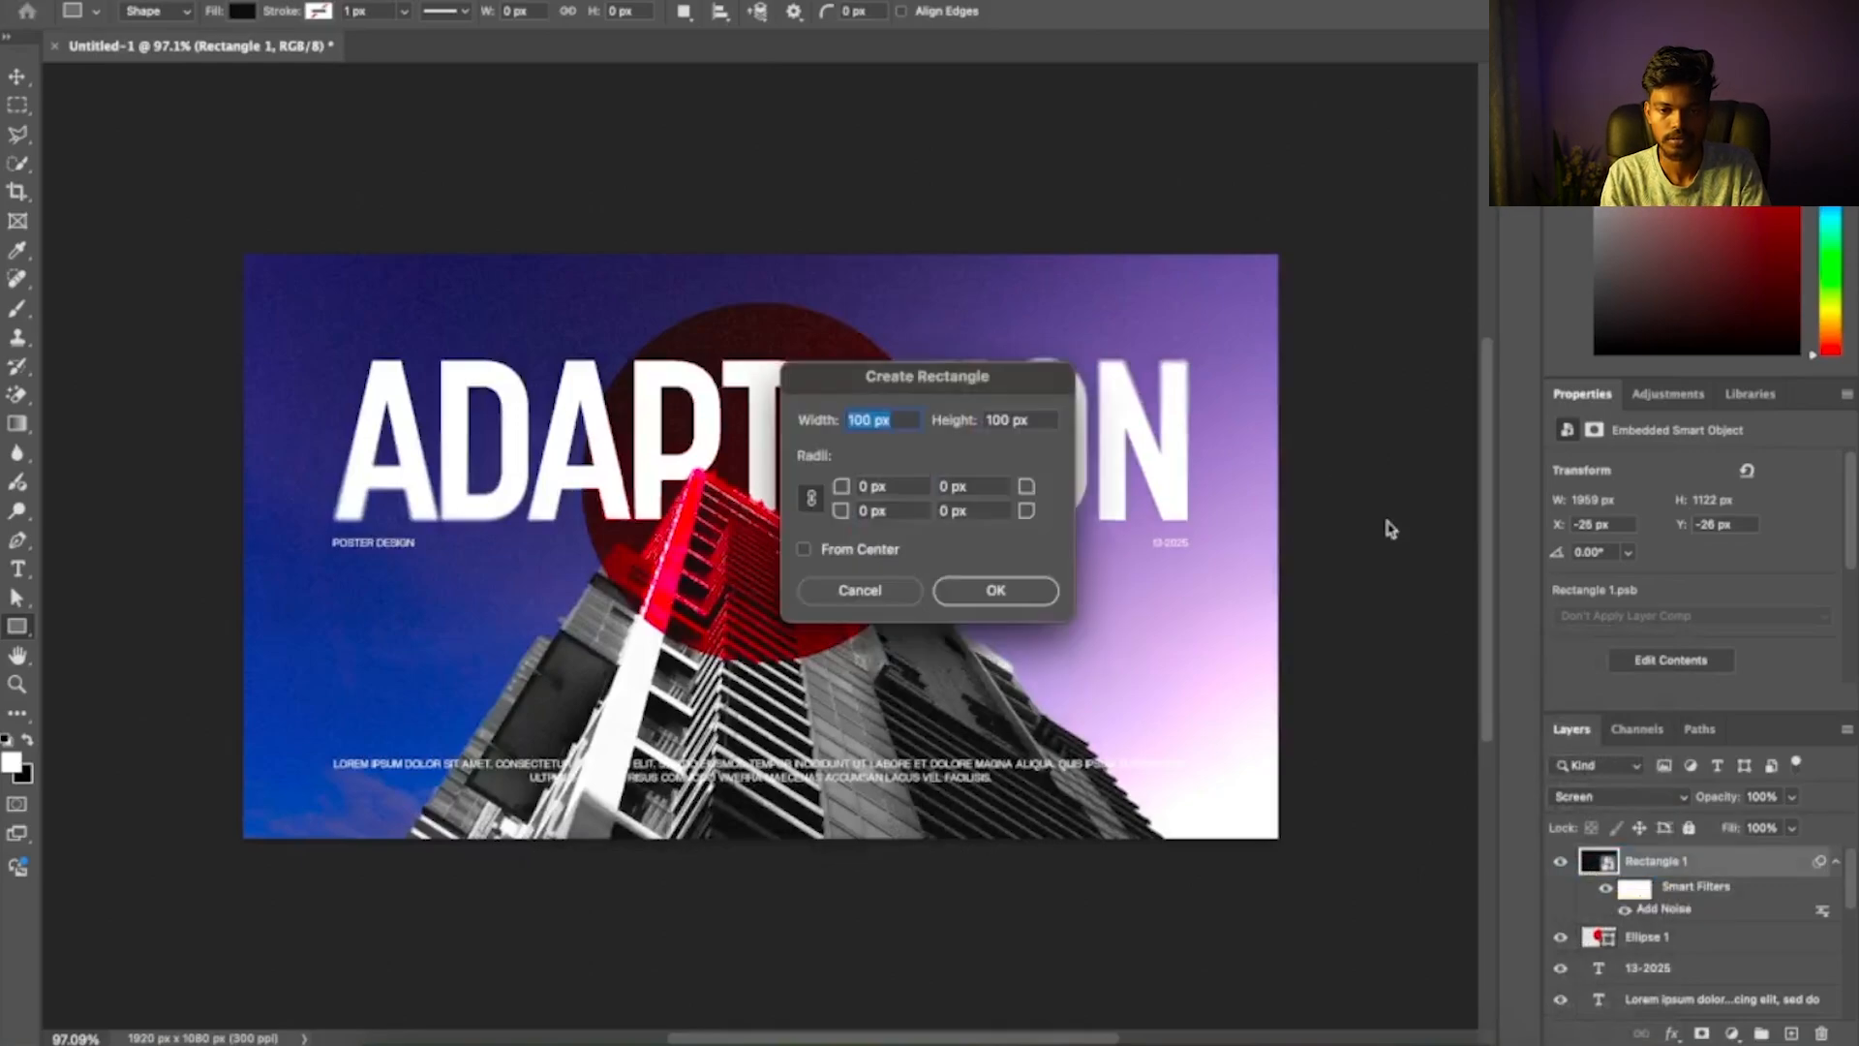
pyautogui.click(838, 591)
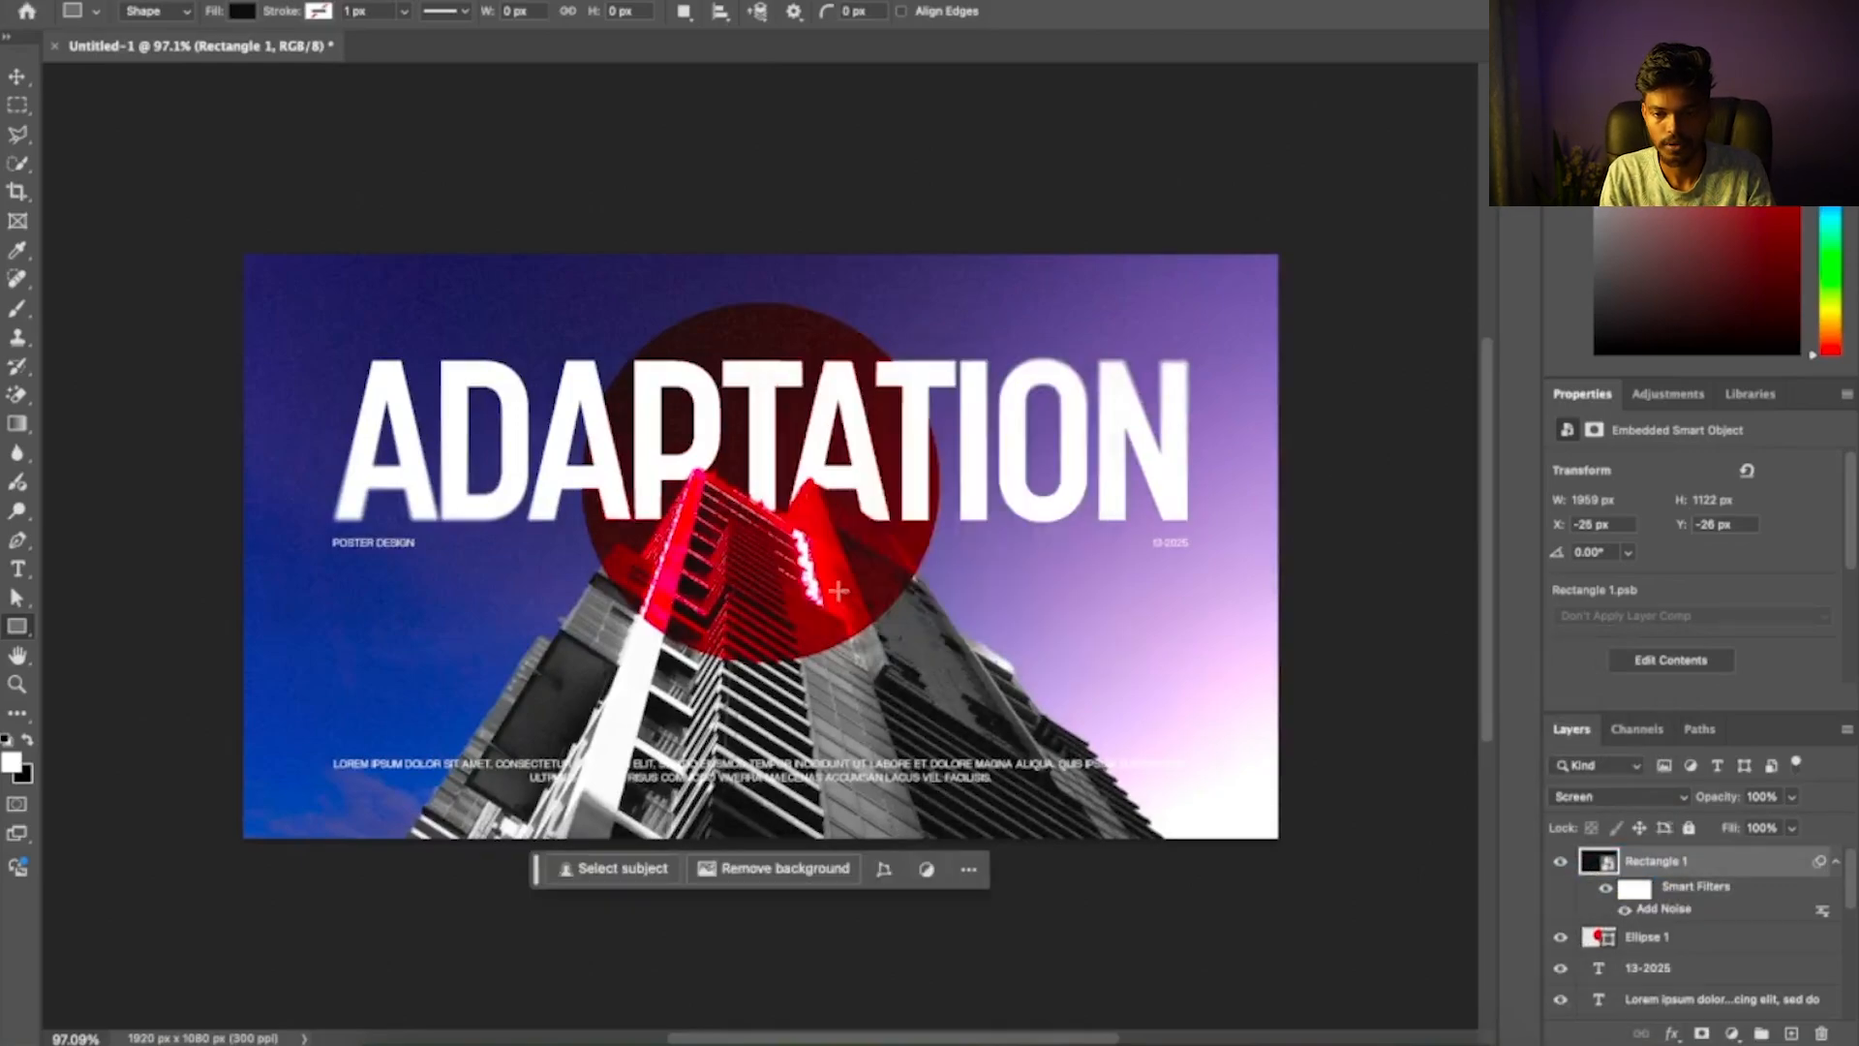
pyautogui.press('v')
pyautogui.click(1335, 590)
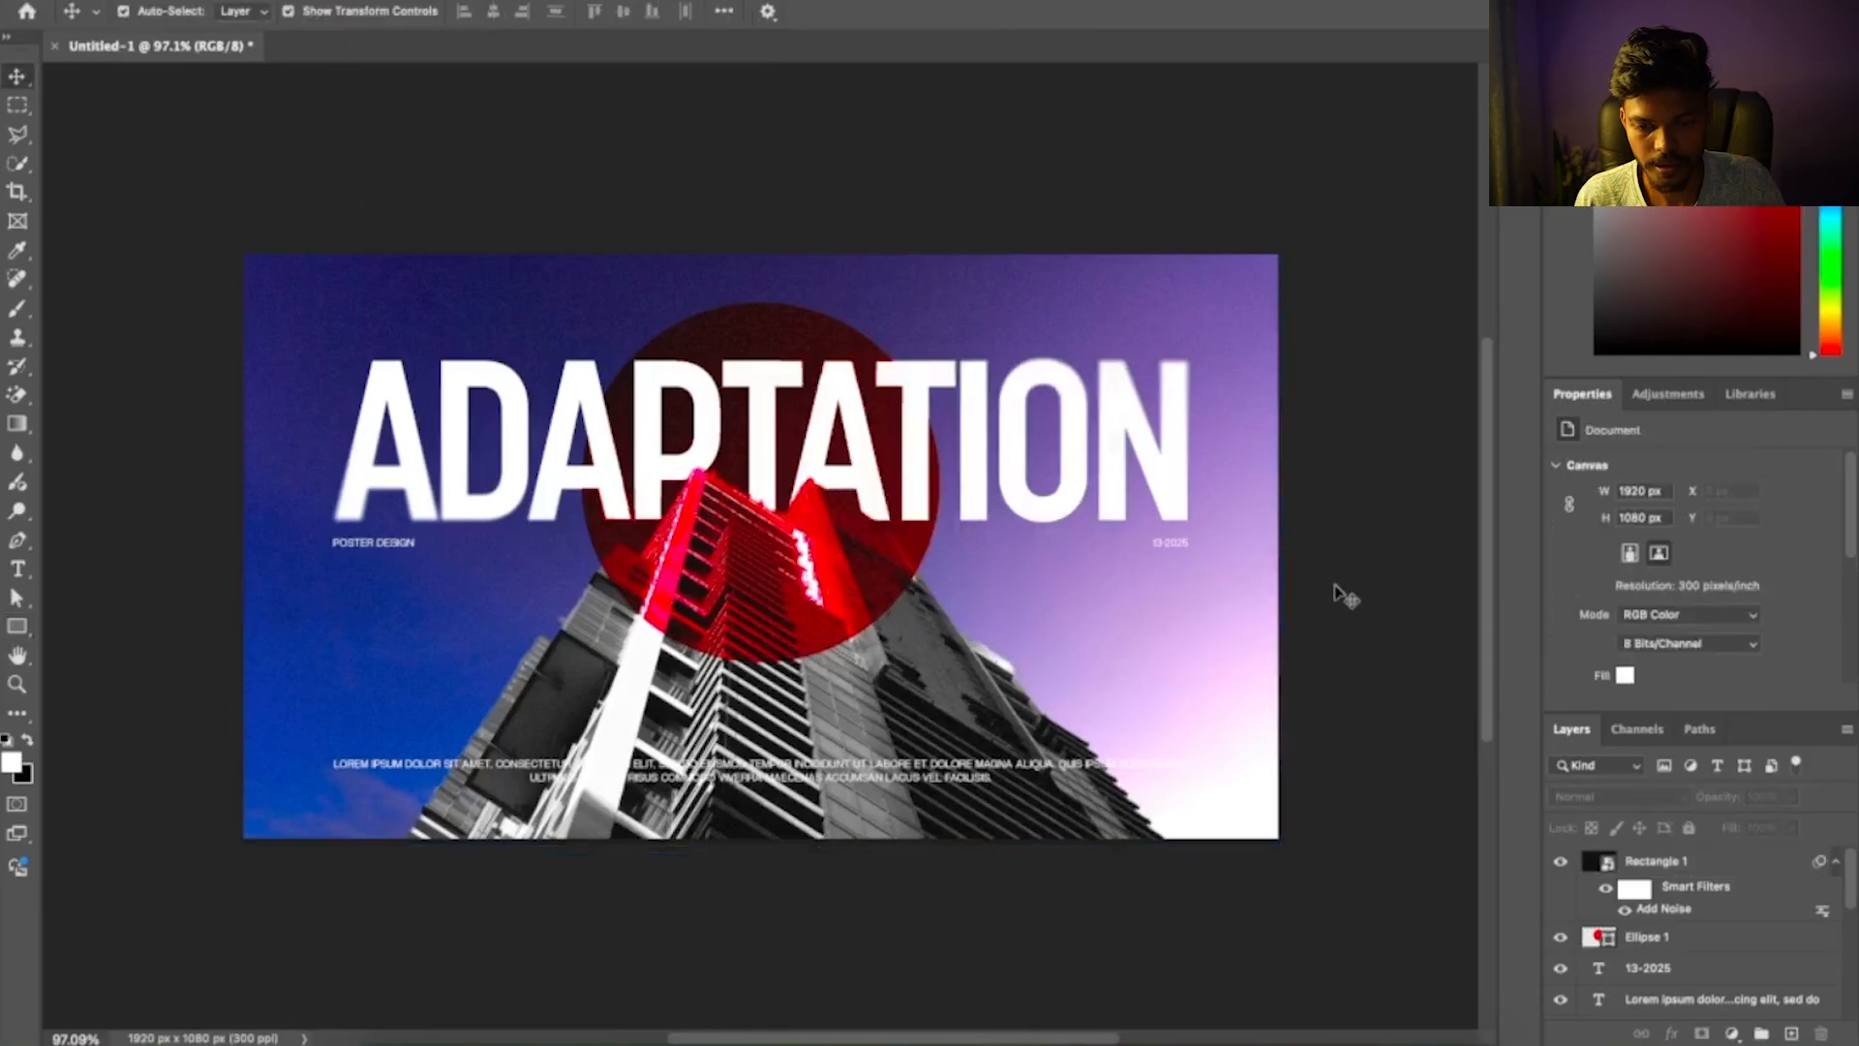